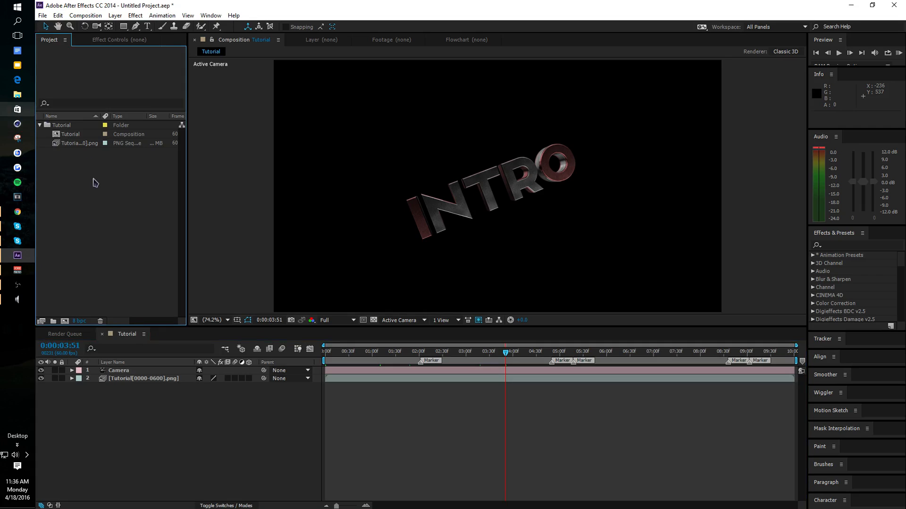
{"action": "left_click", "coordinate": [71, 134]}
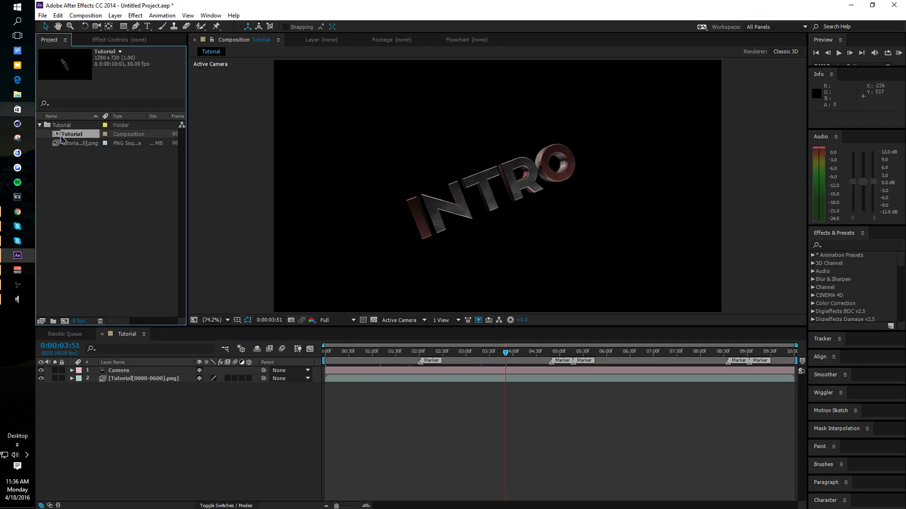
{"action": "left_click", "coordinate": [105, 260]}
{"action": "left_click", "coordinate": [123, 403]}
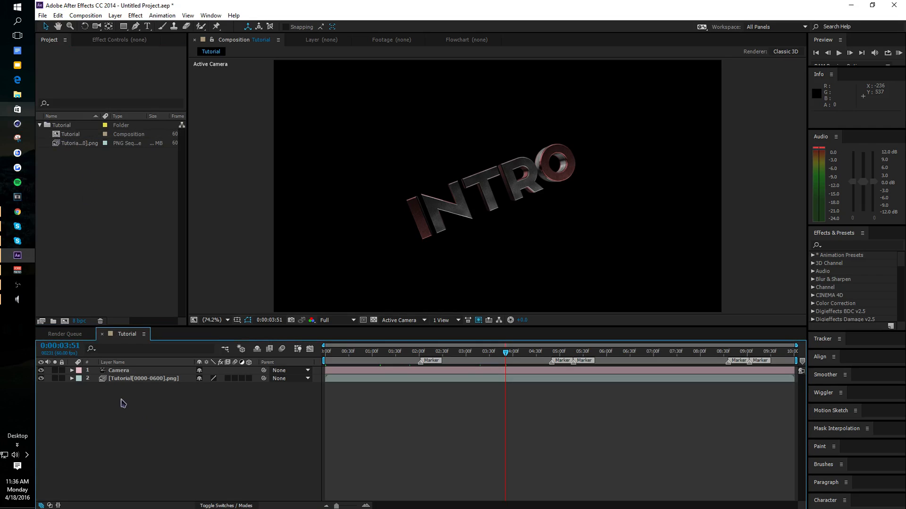
{"action": "left_click", "coordinate": [124, 378]}
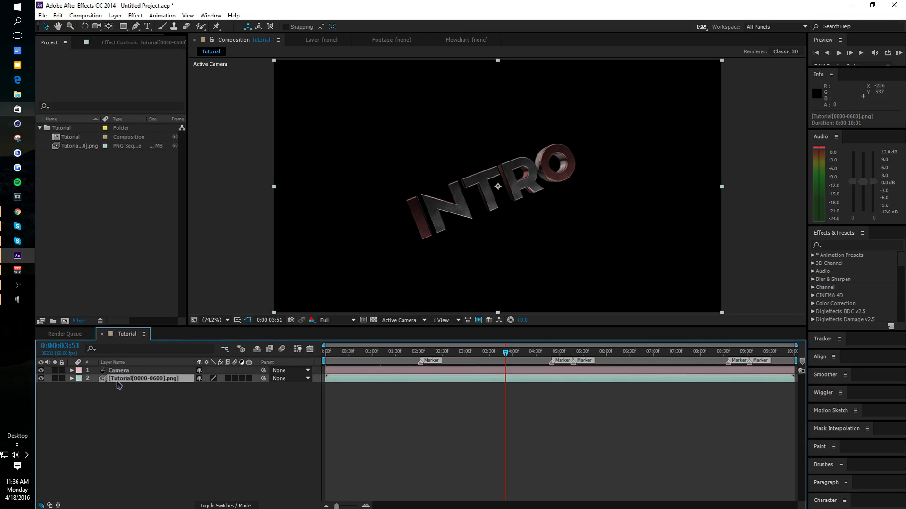
{"action": "left_click", "coordinate": [137, 405]}
- Create a black solid named bg at composition size and place it beneath the Tutorial PNG sequence layer
{"action": "right_click", "coordinate": [138, 403]}
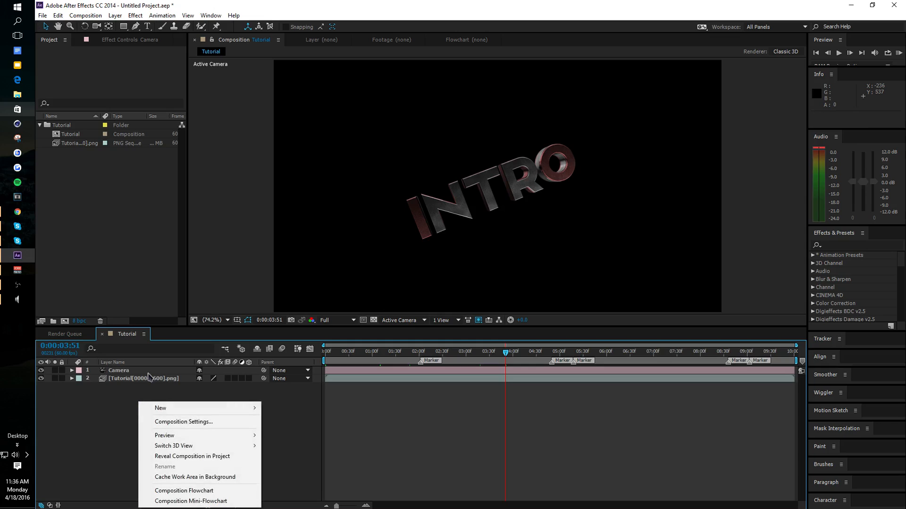
{"action": "mouse_move", "coordinate": [189, 408]}
{"action": "right_click", "coordinate": [121, 401]}
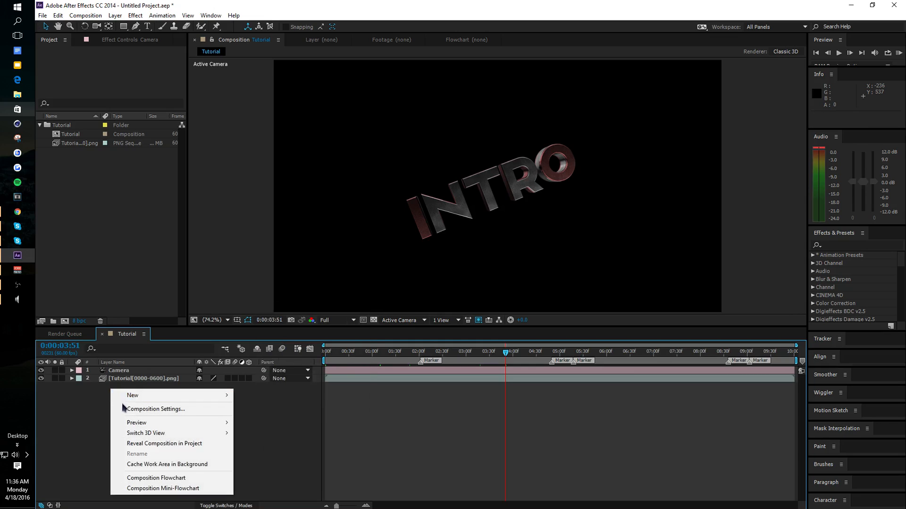
{"action": "mouse_move", "coordinate": [132, 397]}
{"action": "left_click", "coordinate": [255, 418]}
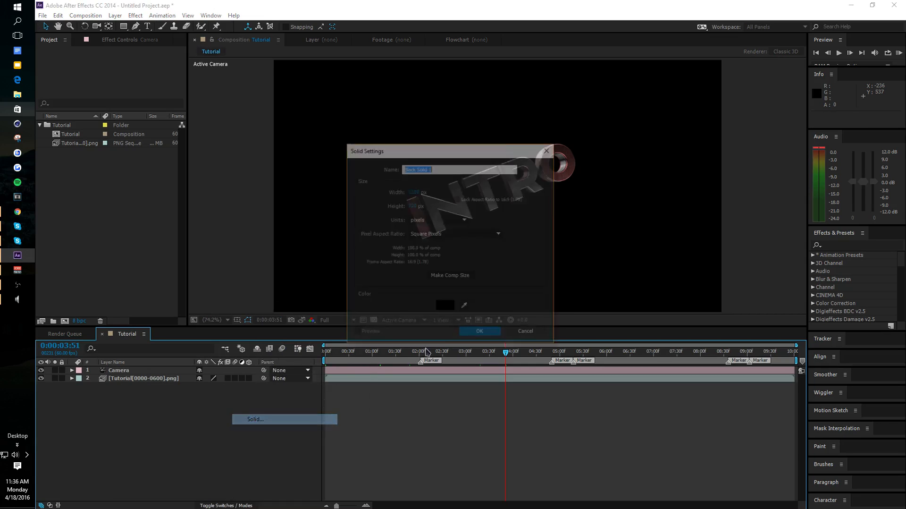
{"action": "type", "text": "bg"}
{"action": "left_click", "coordinate": [488, 335]}
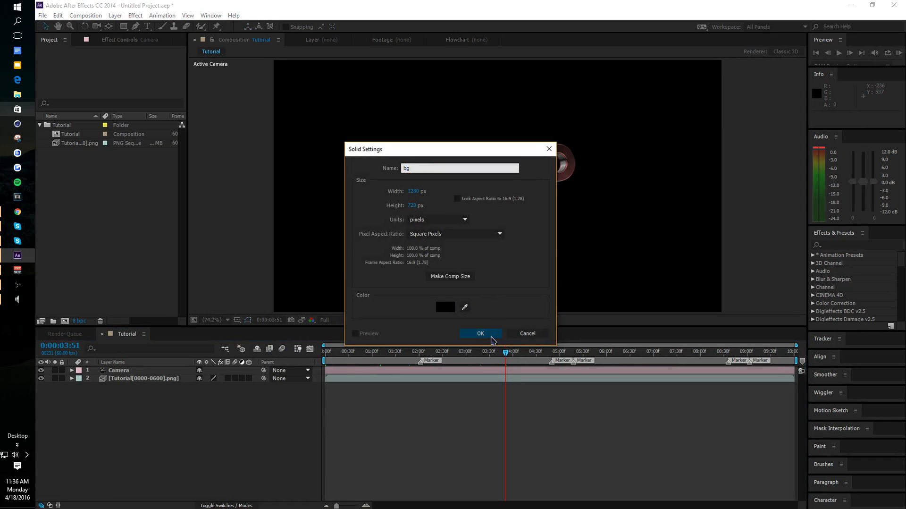
{"action": "left_click_drag", "start_coordinate": [148, 375], "coordinate": [144, 391]}
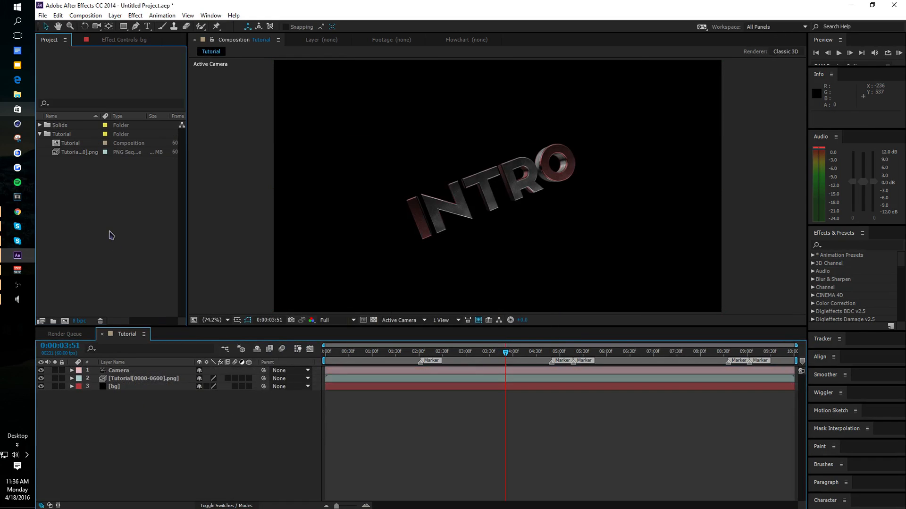
{"action": "double_click", "coordinate": [100, 216]}
{"action": "left_click", "coordinate": [446, 305]}
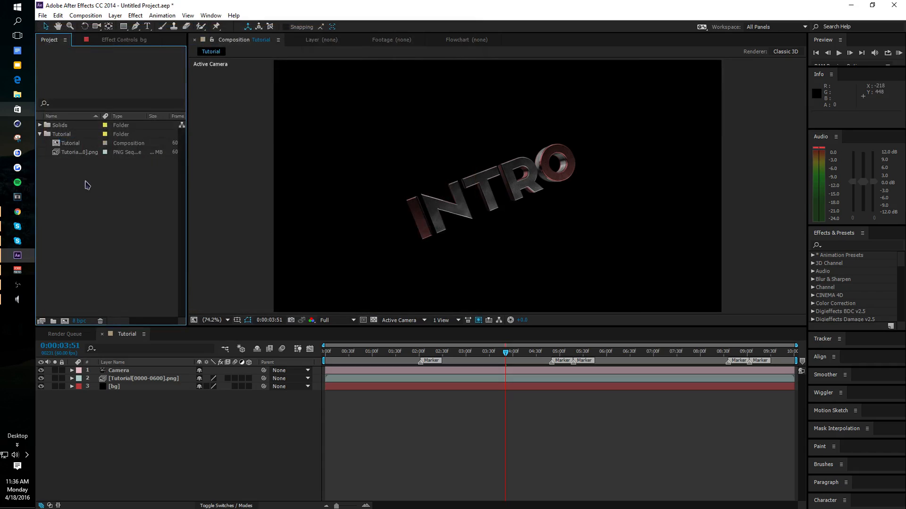
{"action": "double_click", "coordinate": [92, 216]}
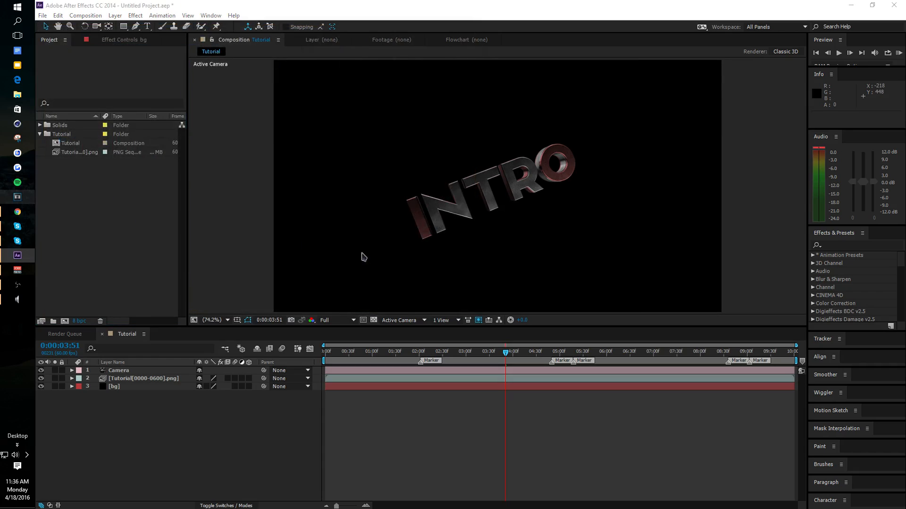
{"action": "left_click", "coordinate": [446, 305]}
- Import the audio file The Song from the Desktop into the project
{"action": "right_click", "coordinate": [110, 190]}
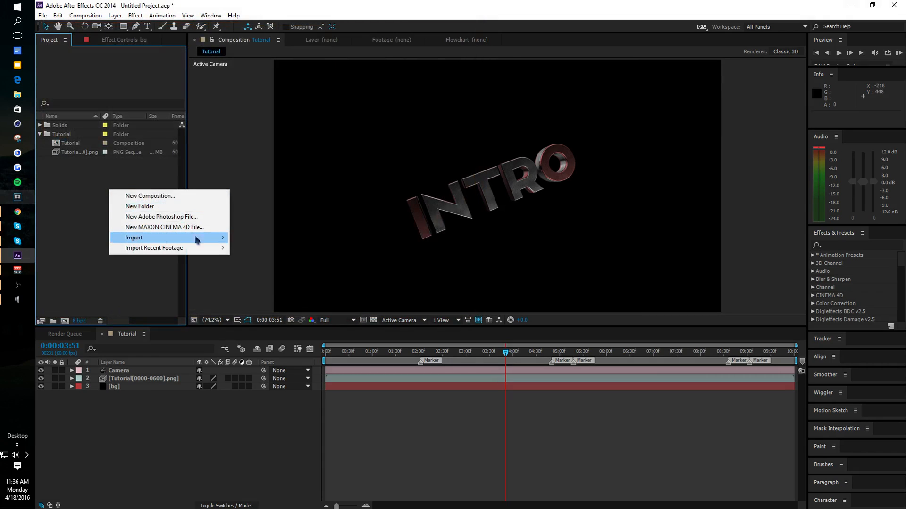
{"action": "mouse_move", "coordinate": [194, 237]}
{"action": "left_click", "coordinate": [247, 238]}
{"action": "left_click", "coordinate": [81, 140]}
{"action": "scroll", "coordinate": [177, 161], "scroll_direction": "down", "scroll_amount": 5}
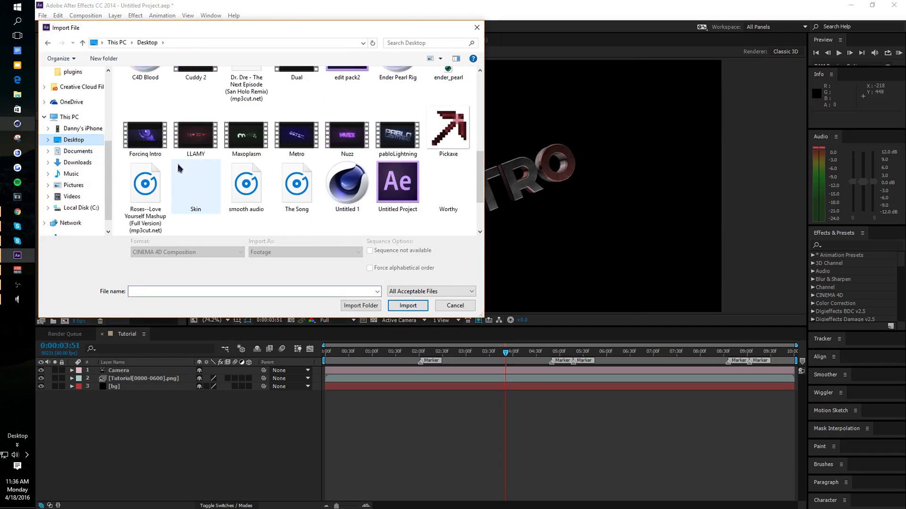
{"action": "double_click", "coordinate": [296, 169]}
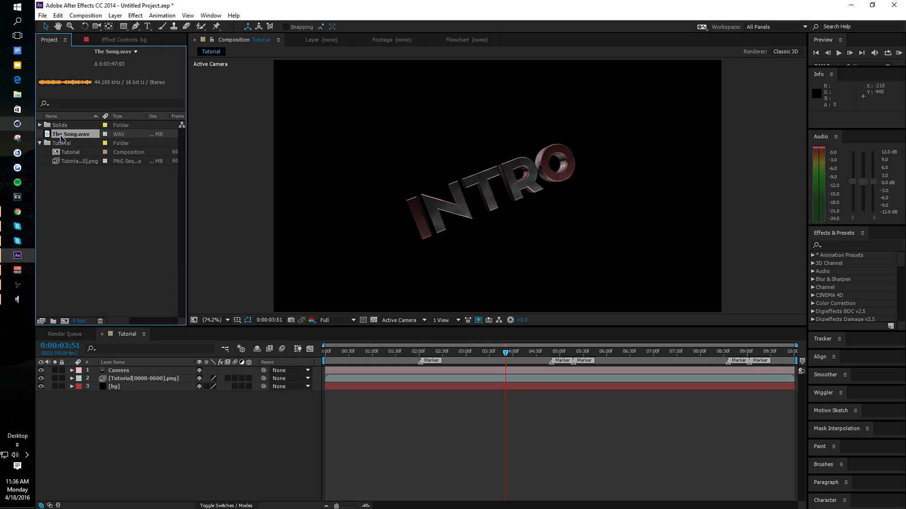
- Add The Song.wav to the Tutorial composition as the uppermost layer
{"action": "double_click", "coordinate": [60, 134]}
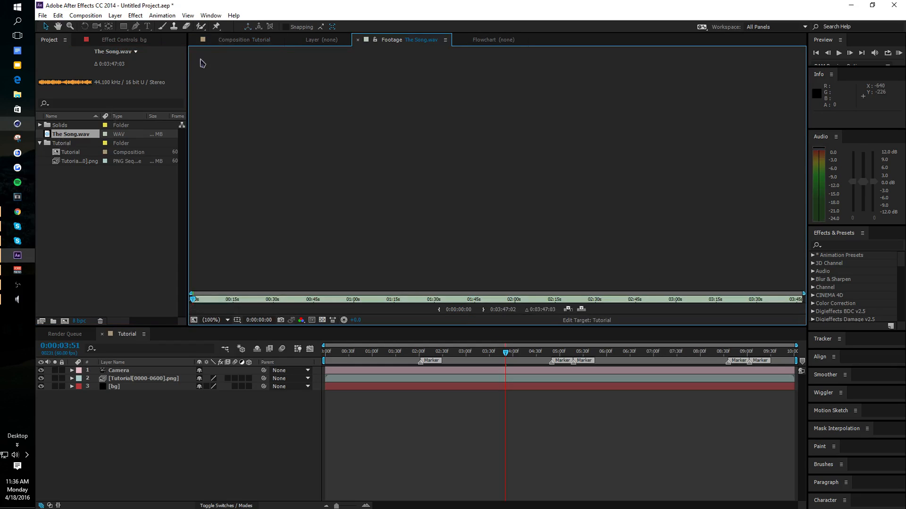
{"action": "left_click", "coordinate": [211, 41]}
{"action": "left_click", "coordinate": [17, 300]}
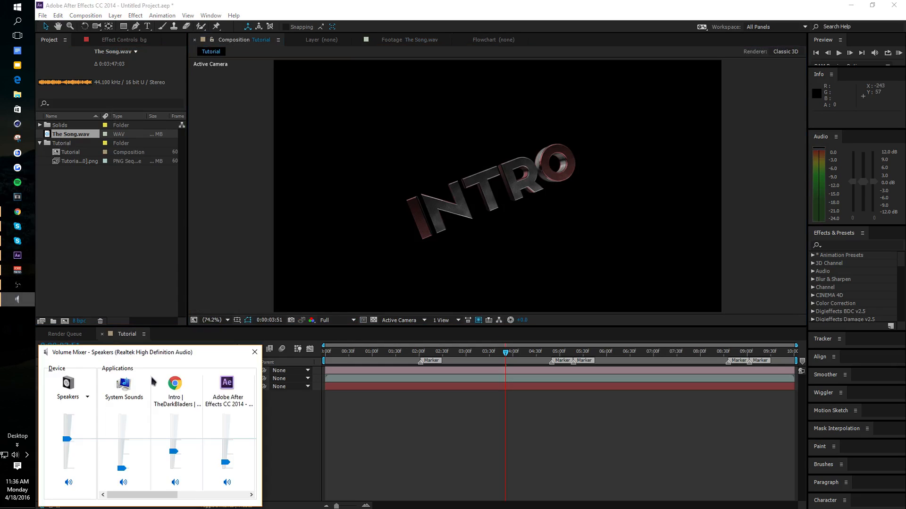
{"action": "left_click", "coordinate": [98, 200]}
{"action": "left_click_drag", "start_coordinate": [69, 137], "coordinate": [118, 365]}
{"action": "right_click", "coordinate": [102, 413]}
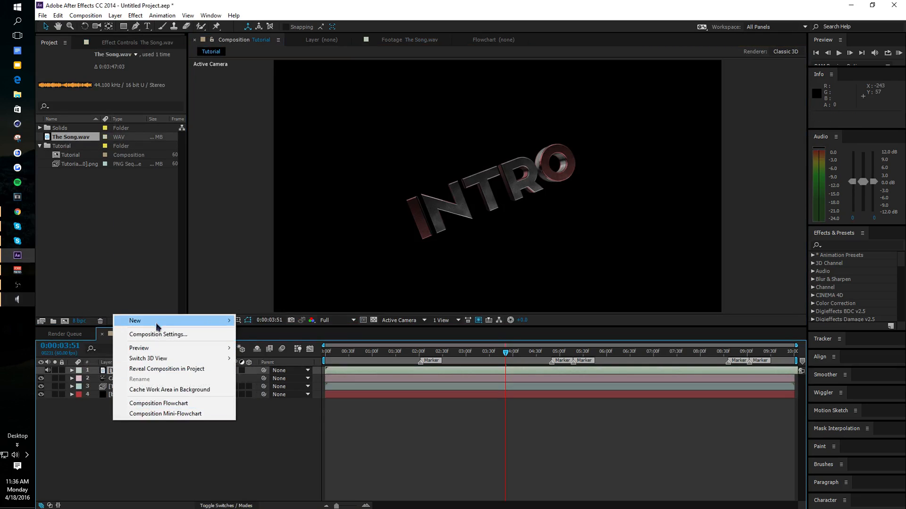
{"action": "left_click", "coordinate": [159, 439]}
- Set the bg solid's scale to 110% and collapse its properties
{"action": "left_click", "coordinate": [118, 395]}
{"action": "key", "text": "s"}
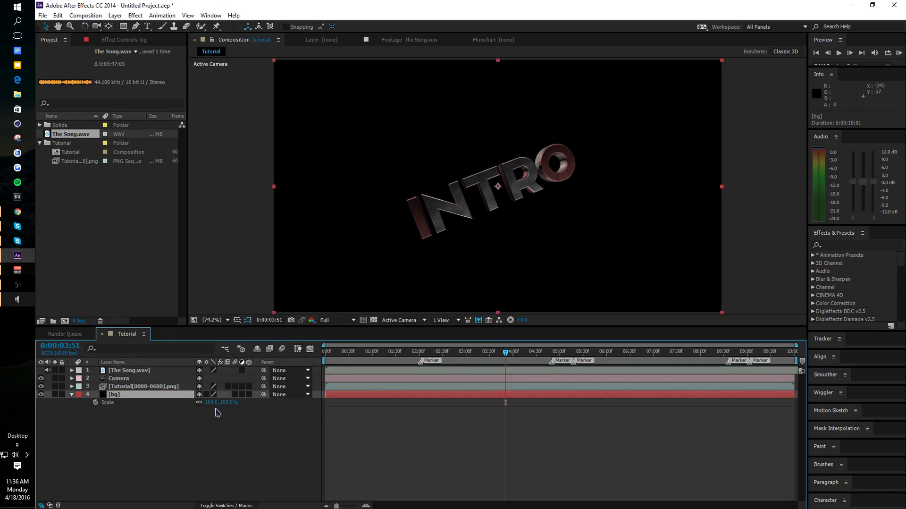
{"action": "left_click", "coordinate": [211, 402]}
{"action": "type", "text": "110"}
{"action": "left_click", "coordinate": [223, 433]}
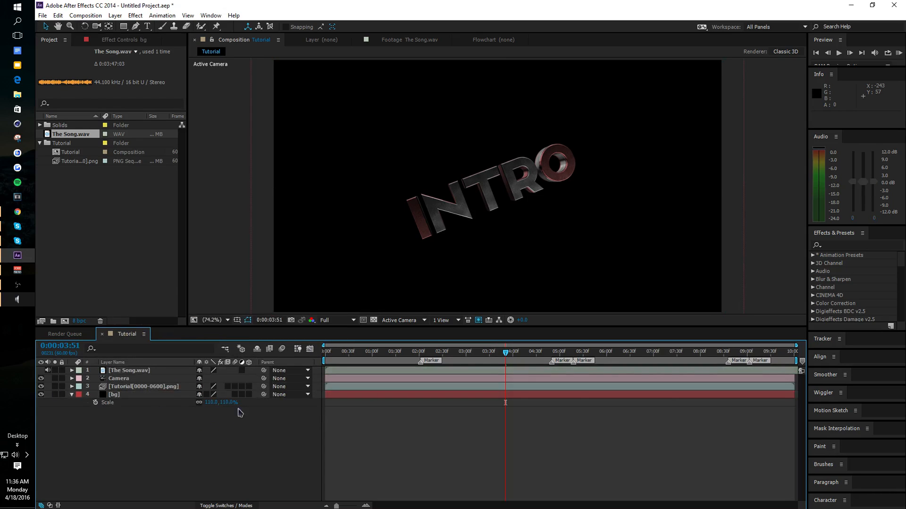
{"action": "left_click", "coordinate": [72, 394]}
- Duplicate the bg solid twice
{"action": "left_click", "coordinate": [113, 394]}
{"action": "key", "text": "ctrl+d"}
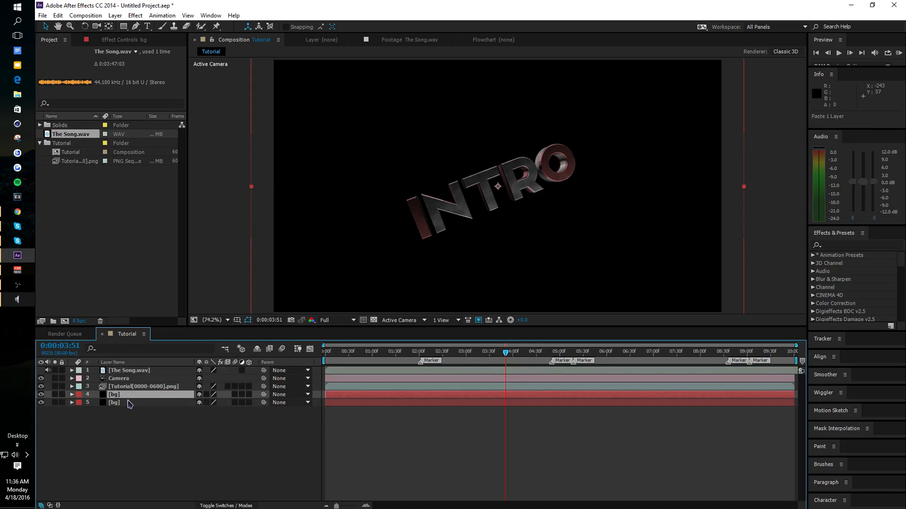
{"action": "key", "text": "ctrl+d"}
- Rename the middle bg solid smoke and the uppermost bg solid particles
{"action": "left_click", "coordinate": [123, 402]}
{"action": "key", "text": "Return"}
{"action": "type", "text": "fo"}
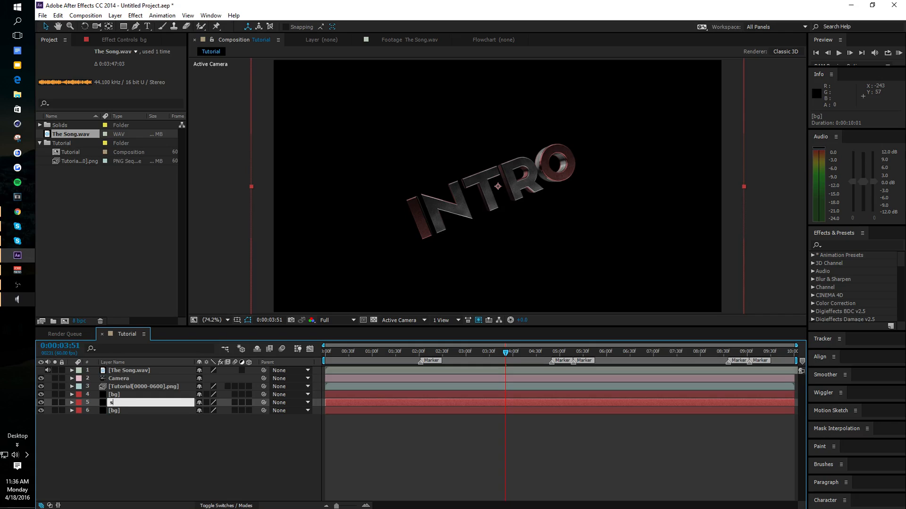
{"action": "type", "text": "oke"}
{"action": "key", "text": "Return"}
{"action": "left_click", "coordinate": [122, 394]}
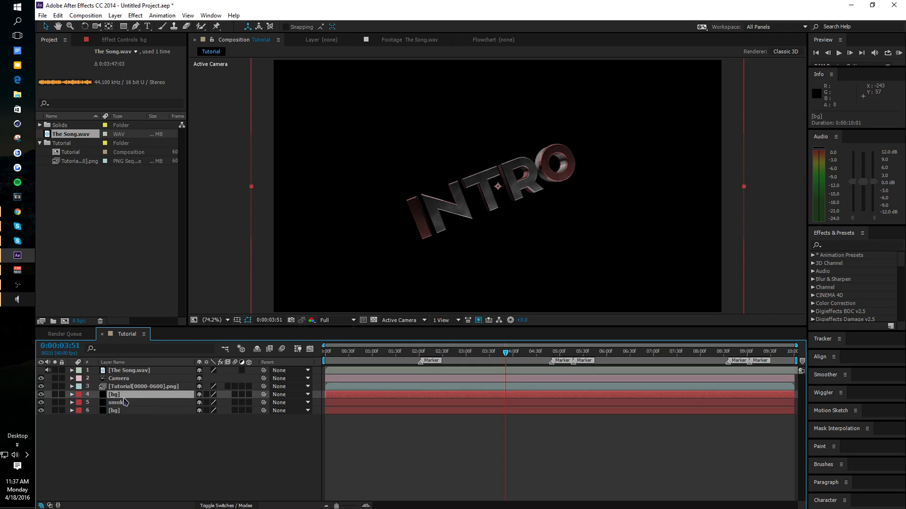
{"action": "key", "text": "Return"}
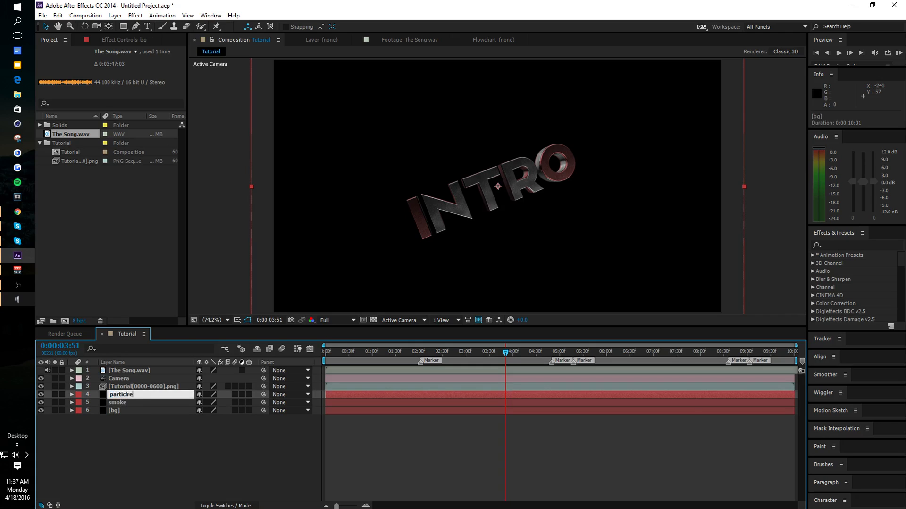
{"action": "type", "text": "particles"}
{"action": "key", "text": "Return"}
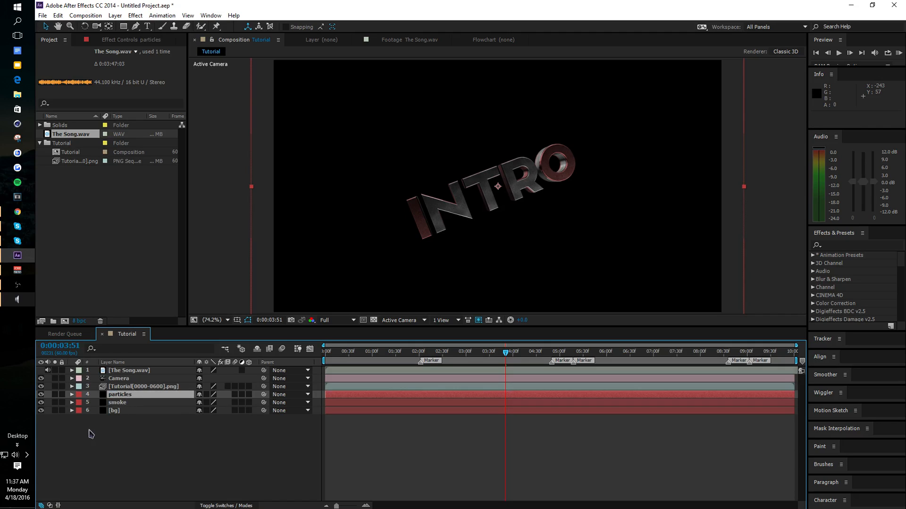
- Apply the Trapcode Particular effect to both the smoke and particles layers
{"action": "left_click", "coordinate": [146, 394]}
{"action": "left_click", "coordinate": [166, 449]}
{"action": "left_click", "coordinate": [134, 403]}
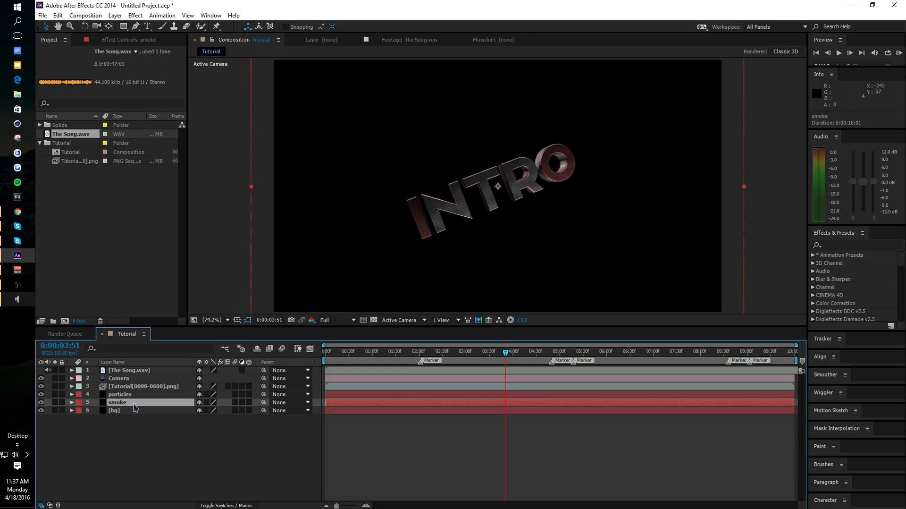
{"action": "left_click", "coordinate": [845, 246]}
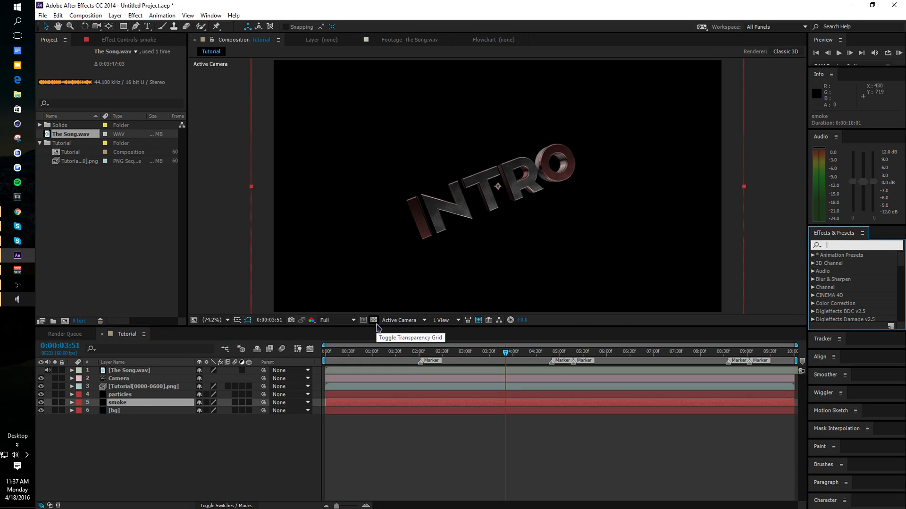
{"action": "type", "text": "partic"}
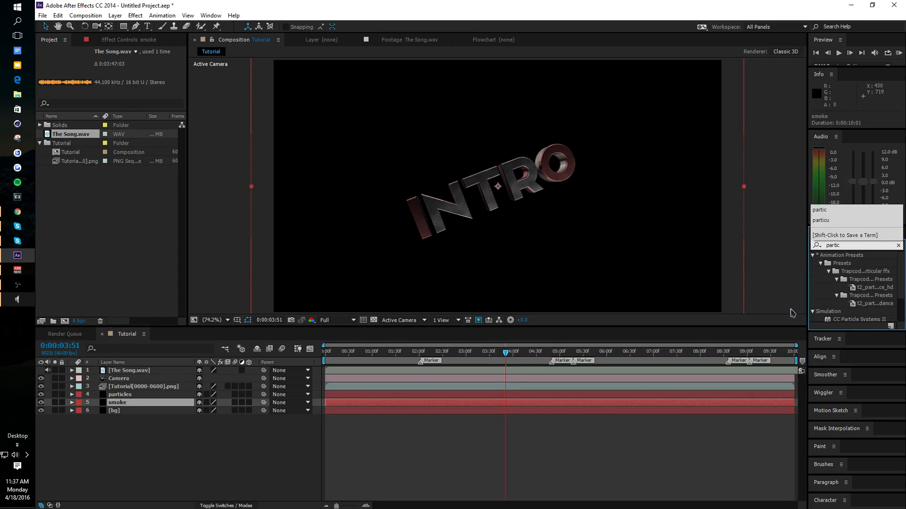
{"action": "scroll", "coordinate": [849, 312], "scroll_direction": "down", "scroll_amount": 3}
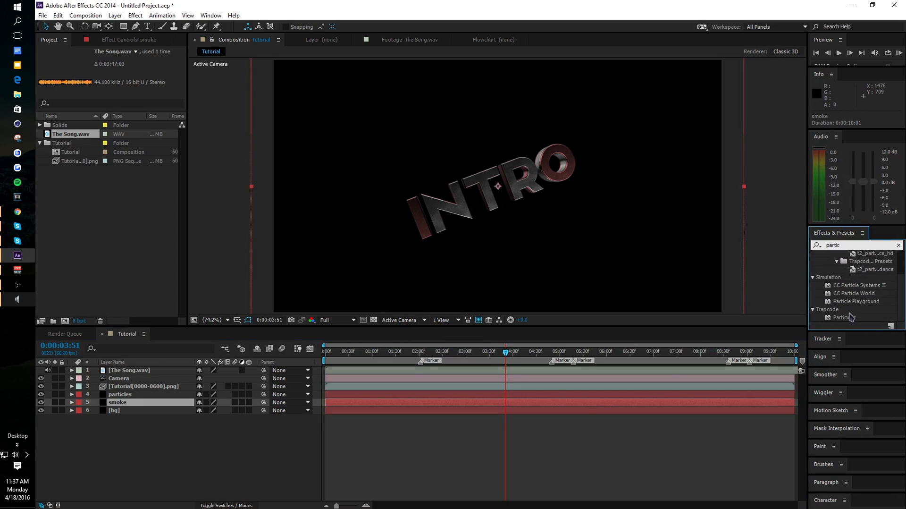
{"action": "double_click", "coordinate": [849, 318]}
{"action": "left_click_drag", "start_coordinate": [848, 318], "coordinate": [122, 395]}
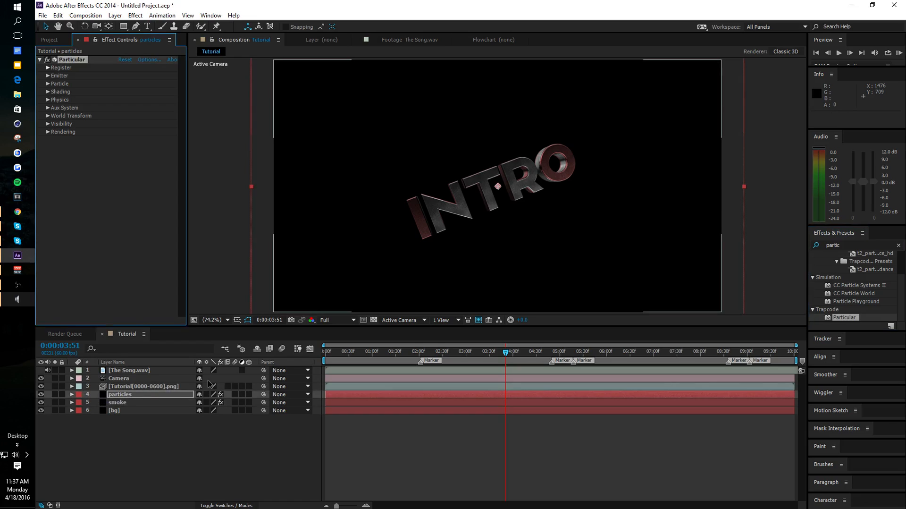
- Set the Emitter Type of the smoke layer's Particular effect to Box
{"action": "left_click", "coordinate": [130, 404]}
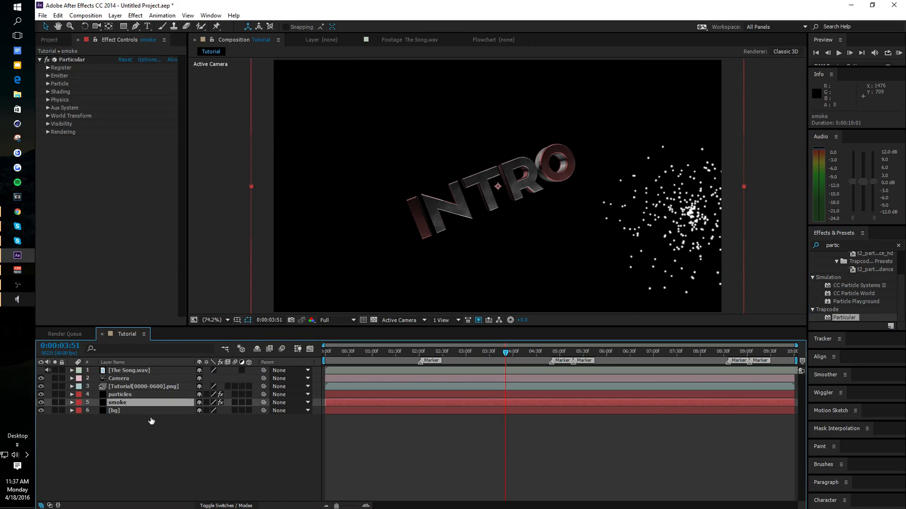
{"action": "left_click", "coordinate": [48, 76]}
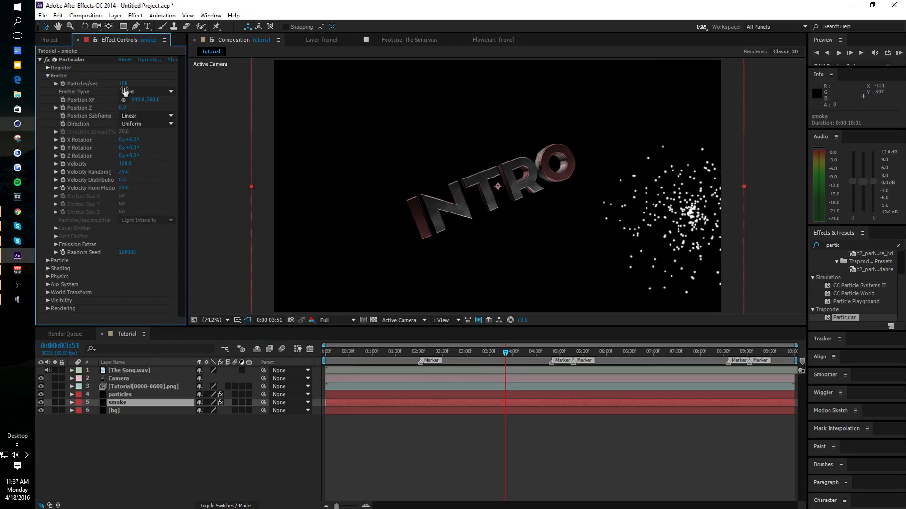
{"action": "left_click", "coordinate": [133, 404]}
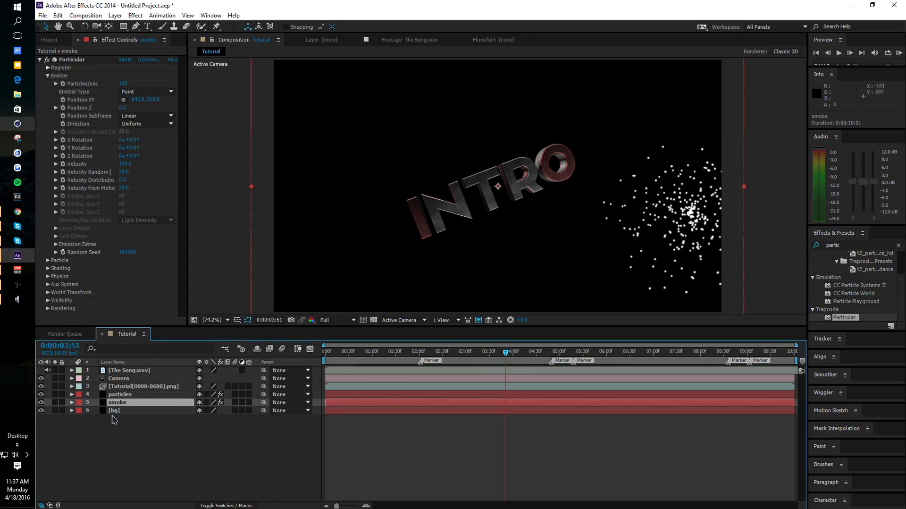
{"action": "left_click", "coordinate": [142, 94]}
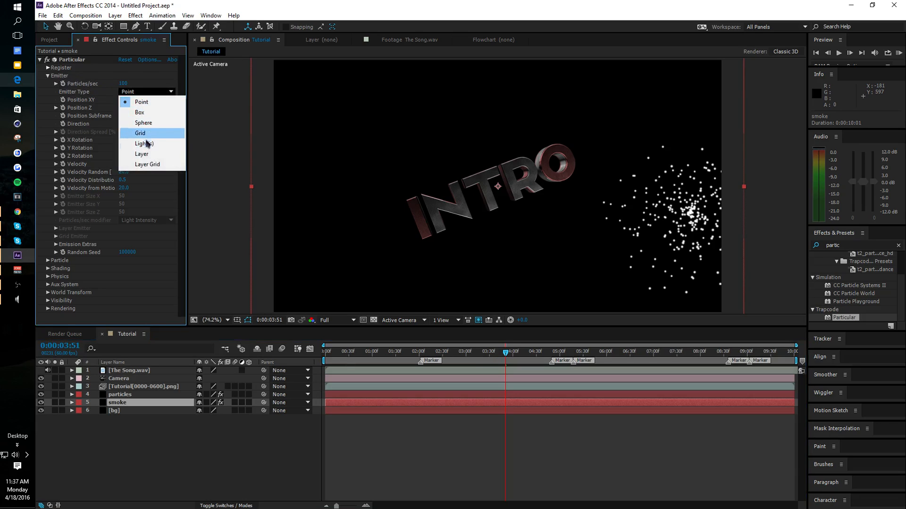
{"action": "left_click", "coordinate": [140, 111]}
- Set Emitter Size X, Y and Z of the smoke layer's Particular effect to 4500 each
{"action": "left_click", "coordinate": [124, 196]}
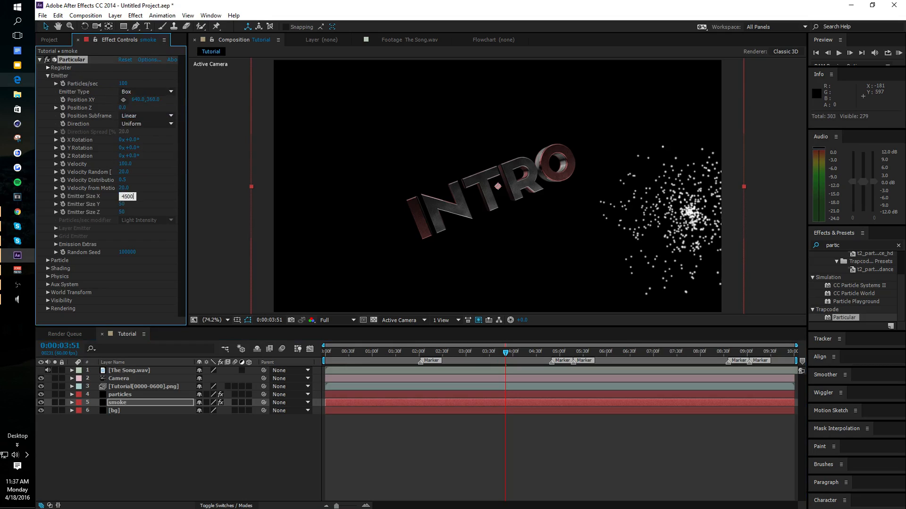
{"action": "key", "text": "Tab"}
{"action": "type", "text": "4500"}
{"action": "key", "text": "Tab"}
{"action": "type", "text": "4500"}
{"action": "key", "text": "Return"}
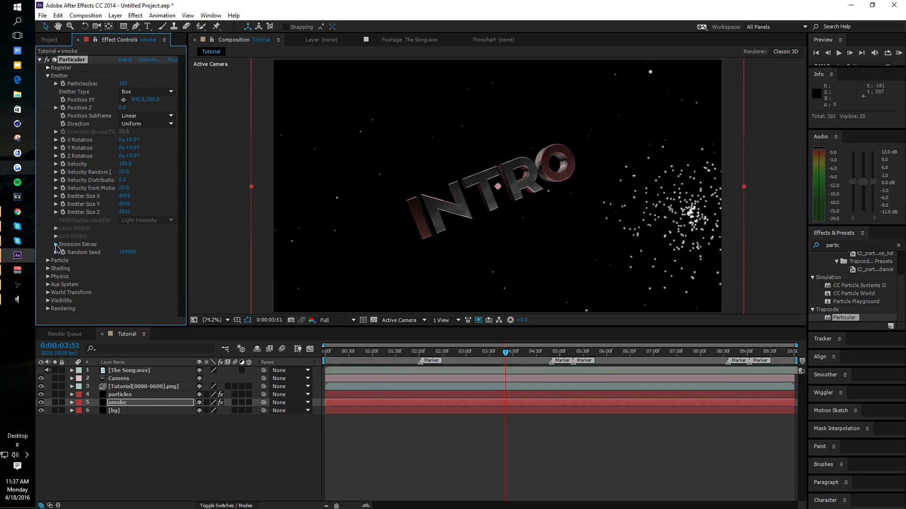
- Set Pre Run to 100 in the Emission Extras of the smoke layer's emitter
{"action": "left_click", "coordinate": [55, 244]}
{"action": "left_click_drag", "start_coordinate": [320, 251], "coordinate": [330, 251]}
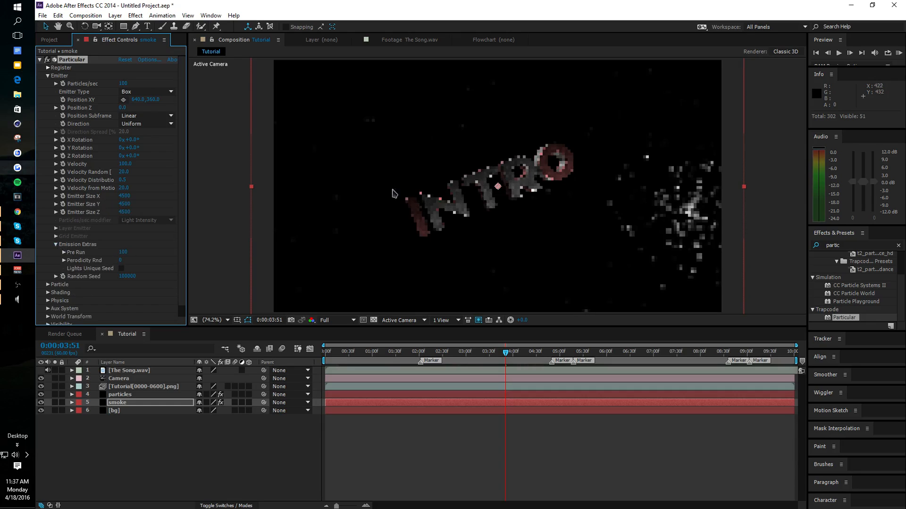
- Set the smoke layer's Particular particle Life to 60 seconds and its Particle Type to Cloudlet
{"action": "left_click", "coordinate": [48, 75]}
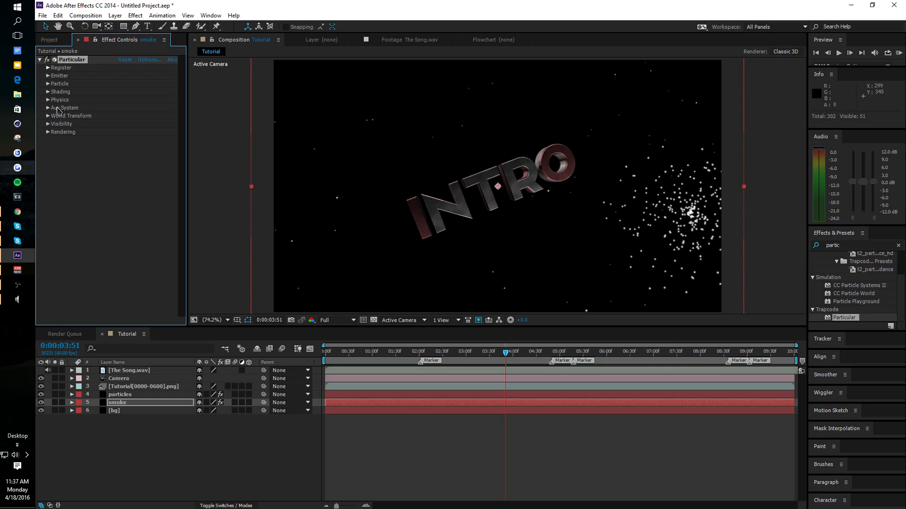
{"action": "left_click", "coordinate": [48, 83]}
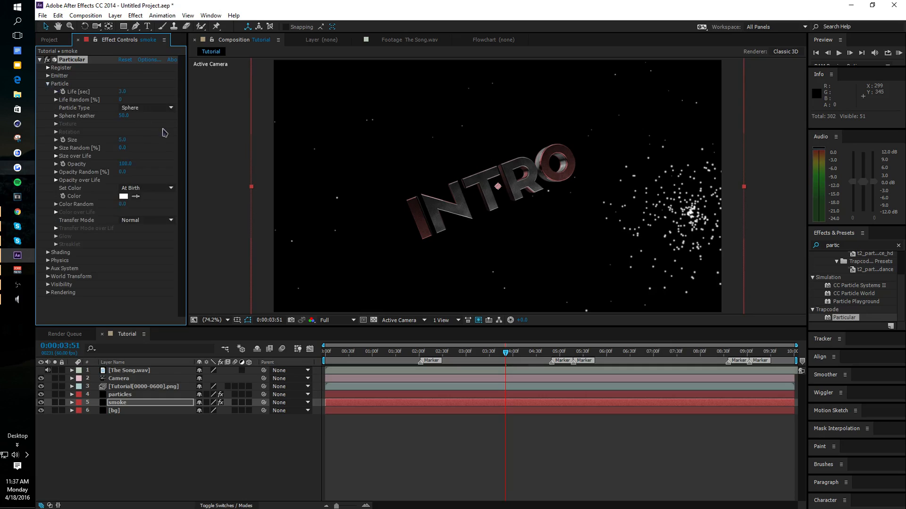
{"action": "left_click", "coordinate": [48, 84]}
{"action": "left_click", "coordinate": [48, 83]}
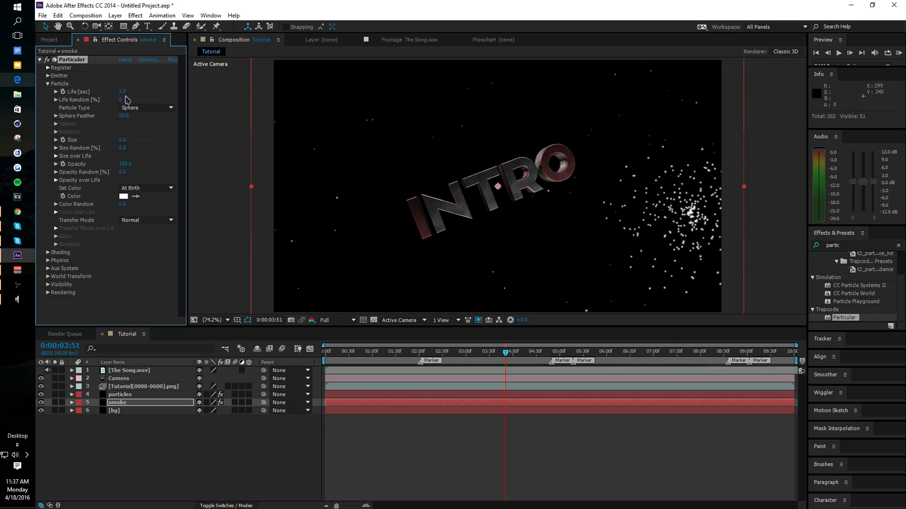
{"action": "left_click_drag", "start_coordinate": [124, 94], "coordinate": [474, 92]}
{"action": "left_click", "coordinate": [125, 92]}
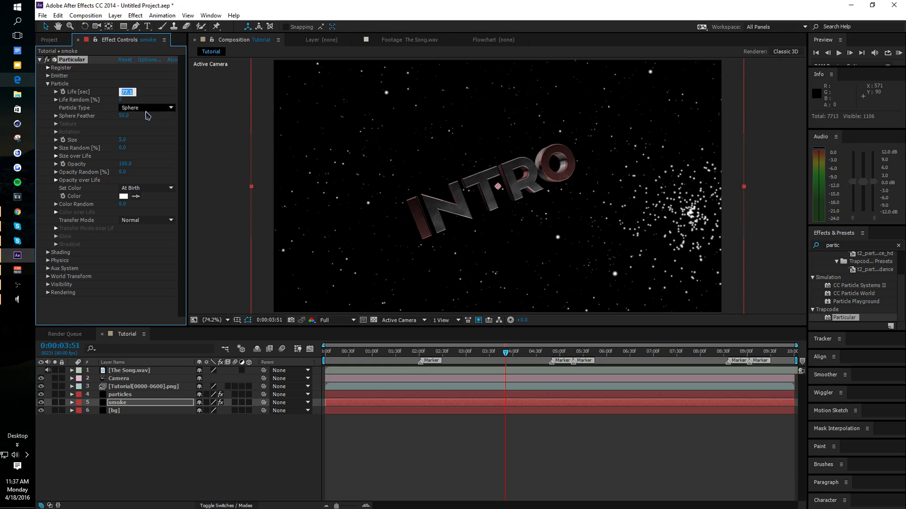
{"action": "type", "text": "60"}
{"action": "key", "text": "Return"}
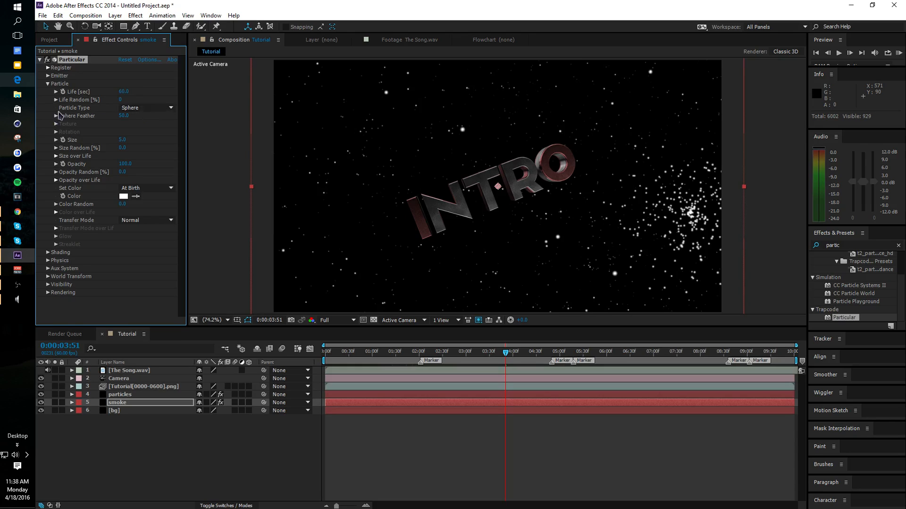
{"action": "left_click", "coordinate": [146, 108]}
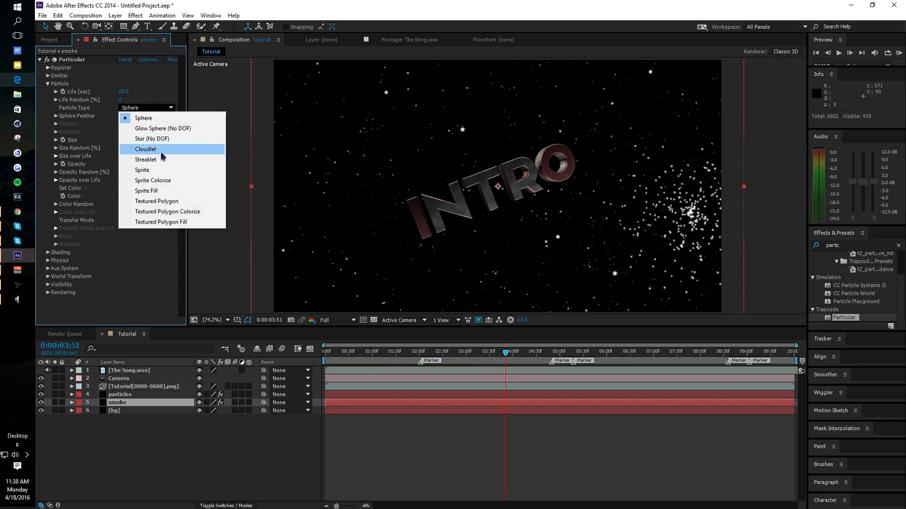
{"action": "left_click", "coordinate": [161, 151]}
- Set the smoke particles' Opacity to 1 and Size to 250
{"action": "left_click", "coordinate": [125, 163]}
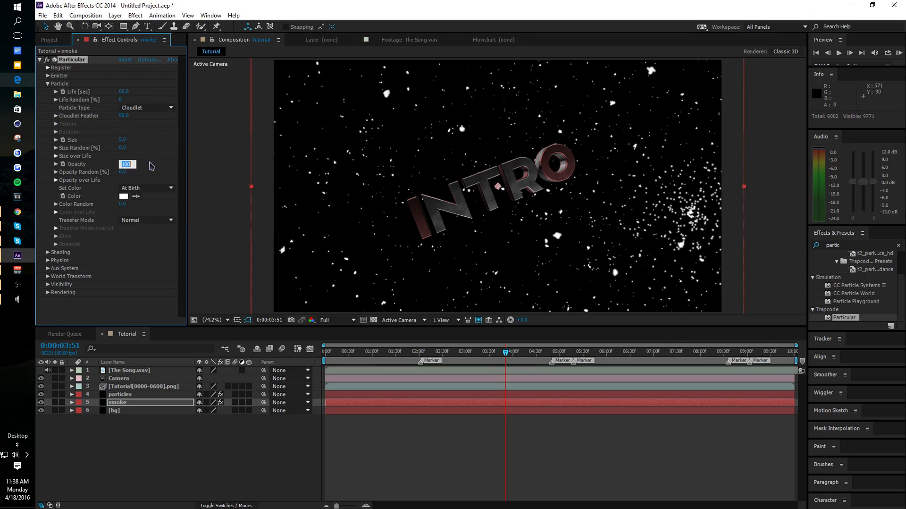
{"action": "type", "text": "1"}
{"action": "key", "text": "Return"}
{"action": "left_click", "coordinate": [124, 140]}
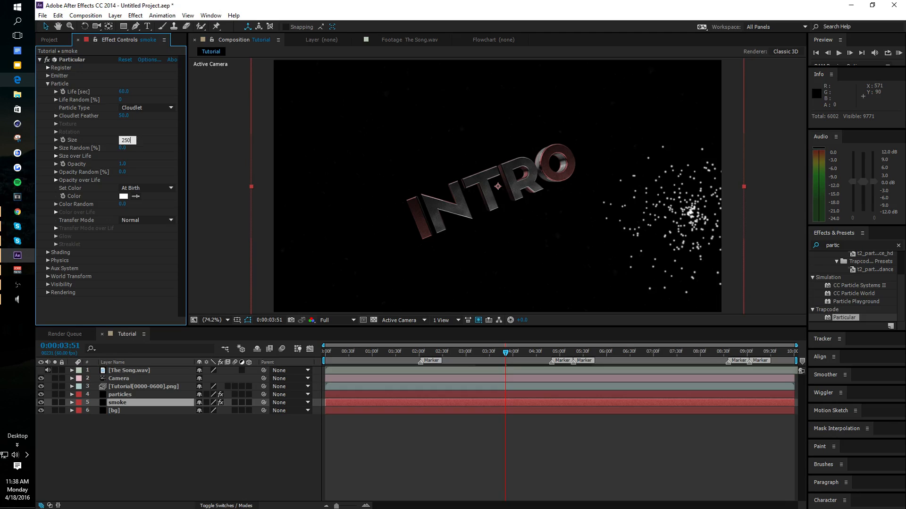
{"action": "key", "text": "Return"}
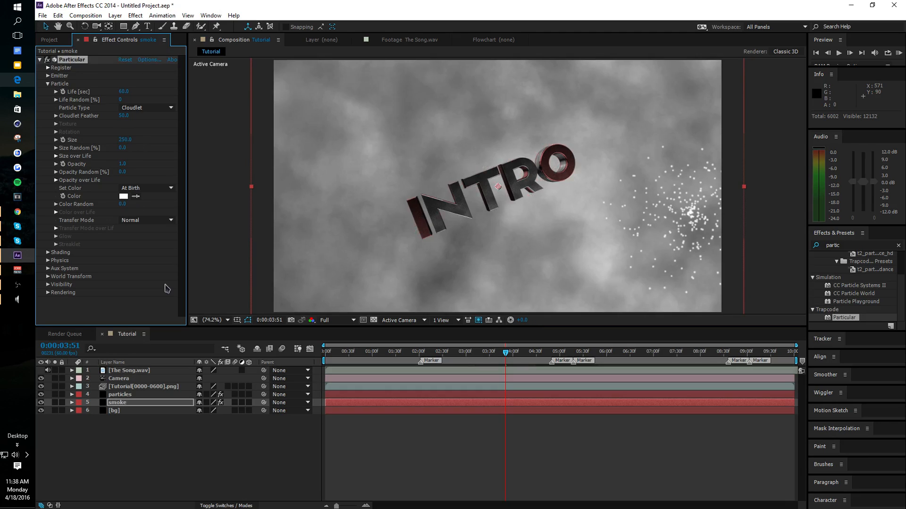
- Lower the composition preview resolution to Quarter
{"action": "left_click", "coordinate": [326, 320]}
{"action": "left_click", "coordinate": [339, 377]}
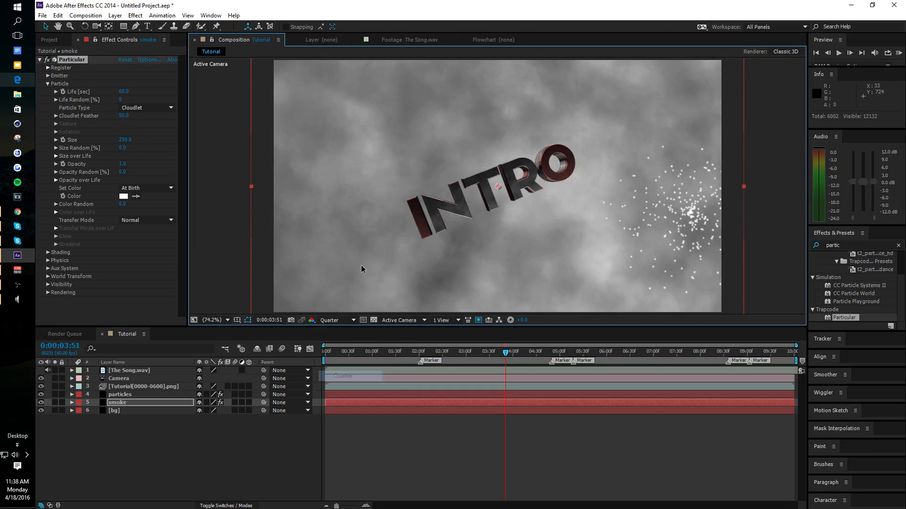
{"action": "left_click", "coordinate": [341, 320]}
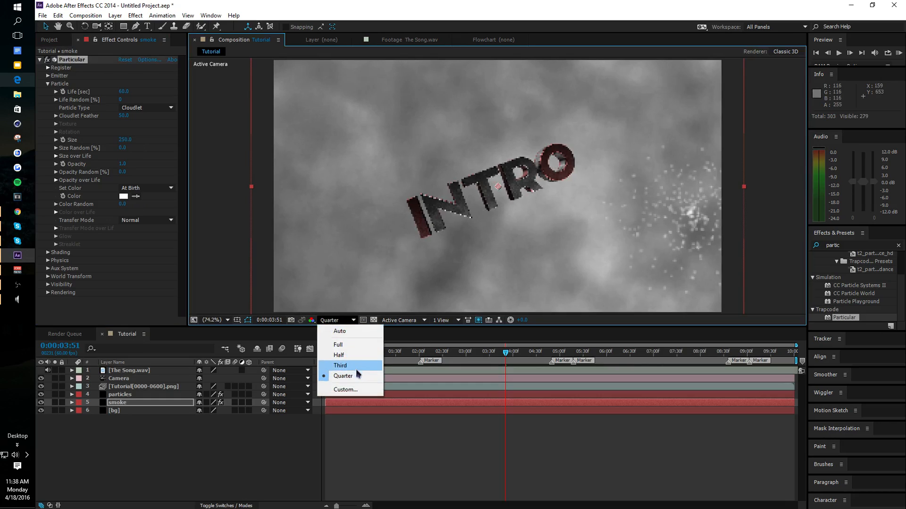
{"action": "left_click", "coordinate": [72, 231]}
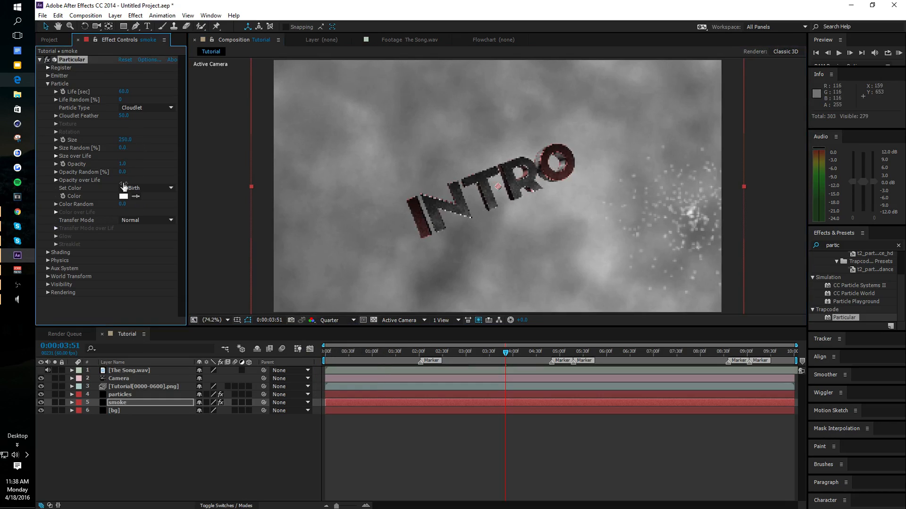
- Change the smoke particles' Color to mid grey with 50% brightness (808080)
{"action": "left_click", "coordinate": [123, 200]}
{"action": "left_click", "coordinate": [123, 195]}
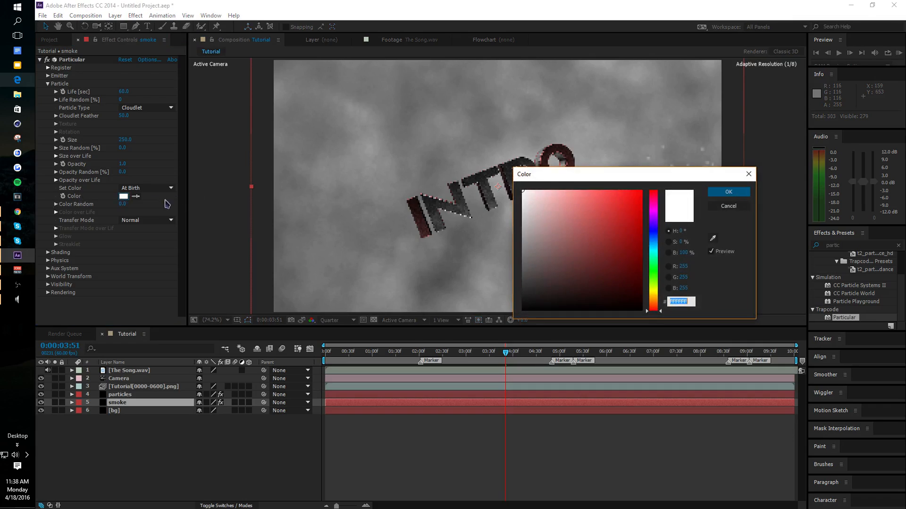
{"action": "left_click", "coordinate": [689, 252]}
{"action": "type", "text": "45"}
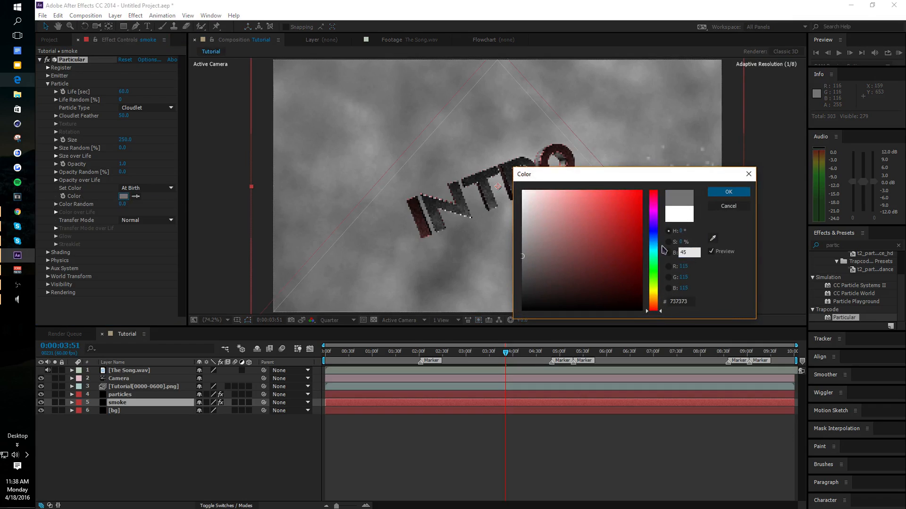
{"action": "key", "text": "BackSpace"}
{"action": "key", "text": "BackSpace"}
{"action": "type", "text": "50"}
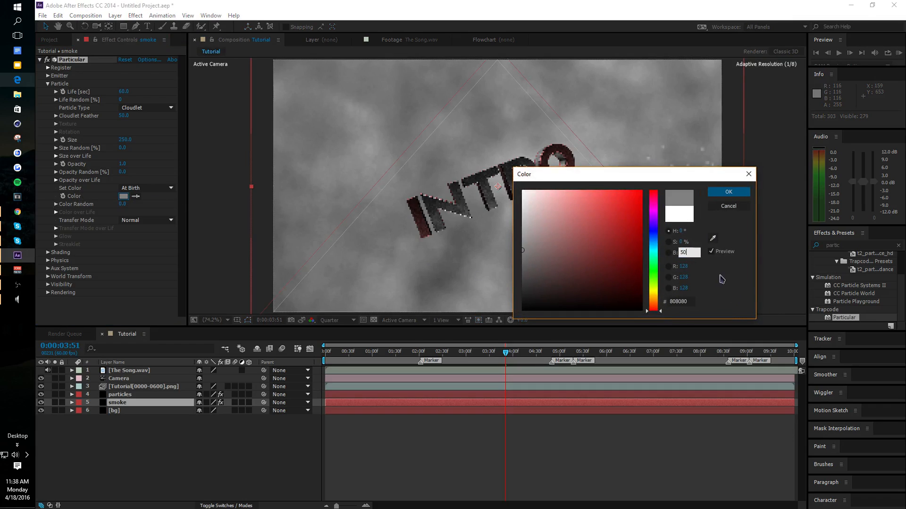
{"action": "left_click", "coordinate": [722, 196]}
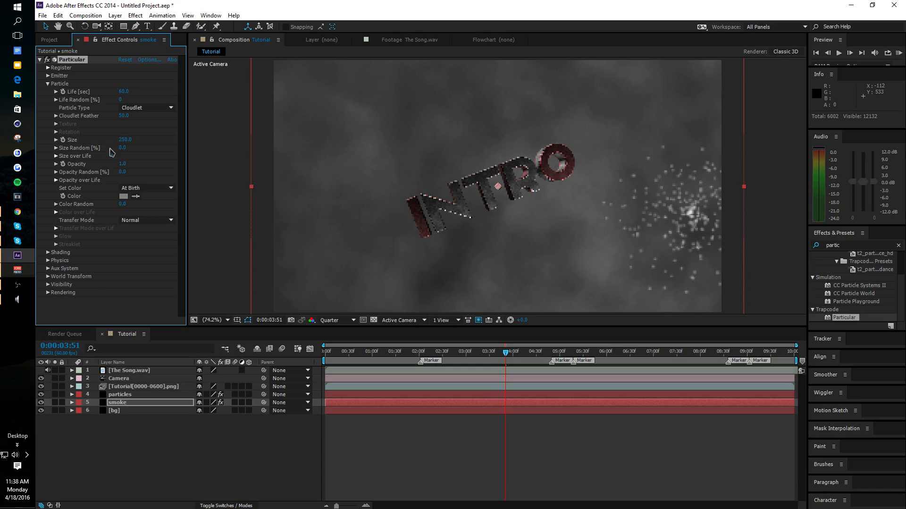
- Try smoke particle Sizes of 1000, 150 and 200, and return the Size to 250
{"action": "left_click_drag", "start_coordinate": [122, 140], "coordinate": [243, 140]}
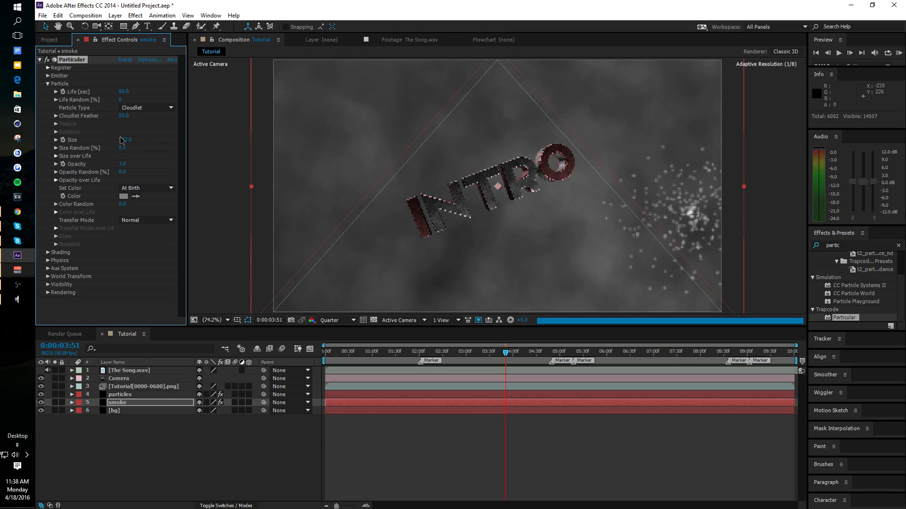
{"action": "left_click", "coordinate": [122, 139]}
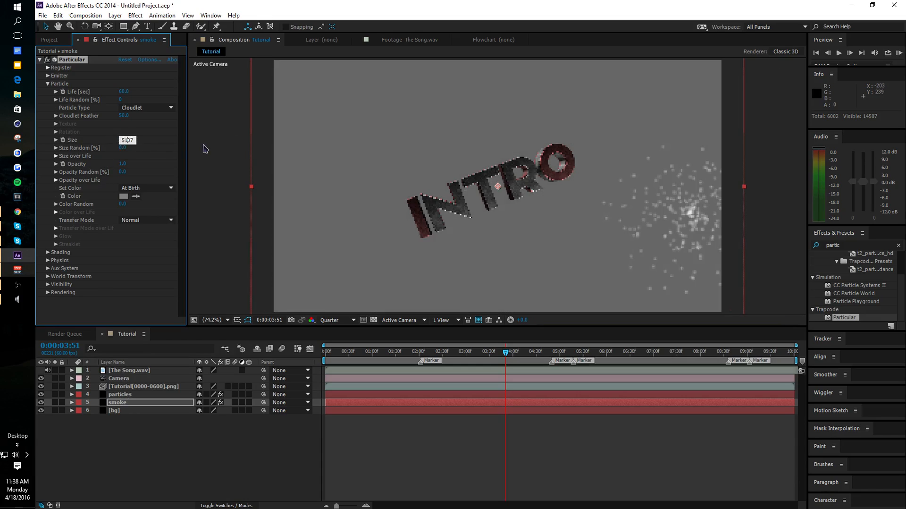
{"action": "type", "text": "1000"}
{"action": "key", "text": "Return"}
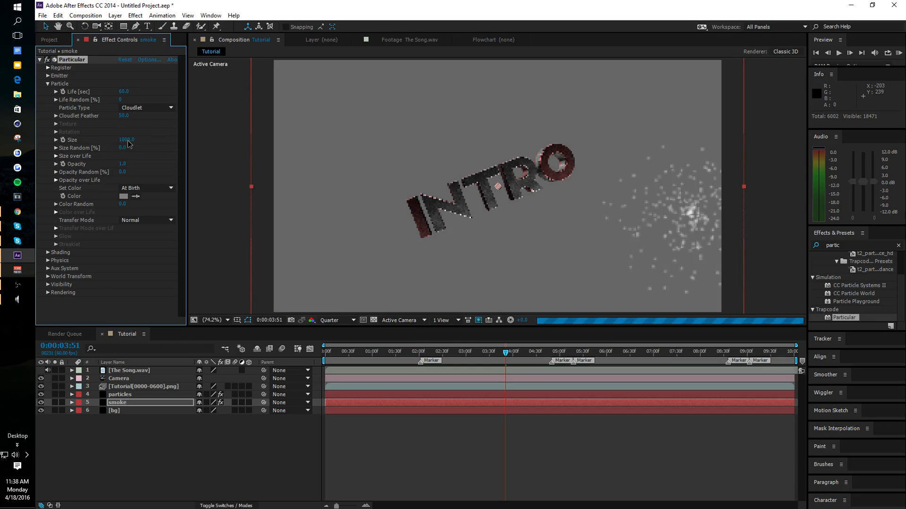
{"action": "type", "text": "150"}
{"action": "key", "text": "Return"}
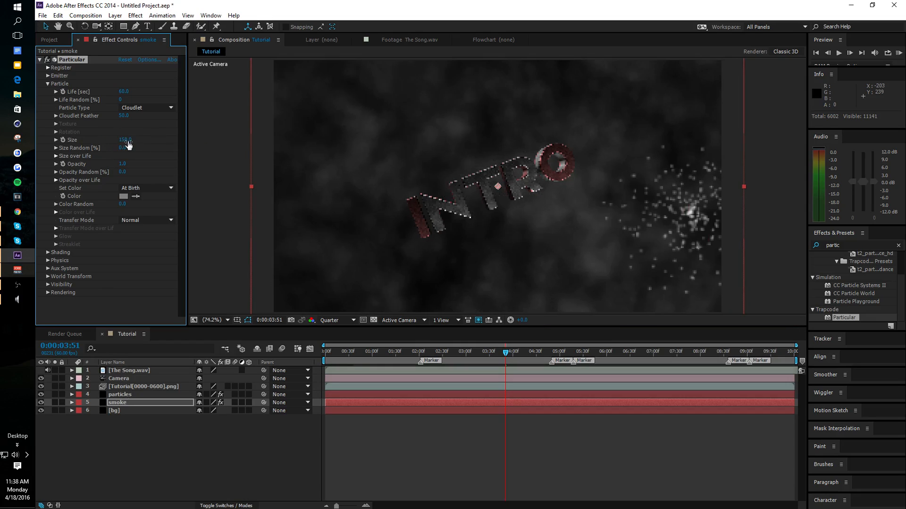
{"action": "left_click", "coordinate": [128, 138]}
{"action": "type", "text": "200"}
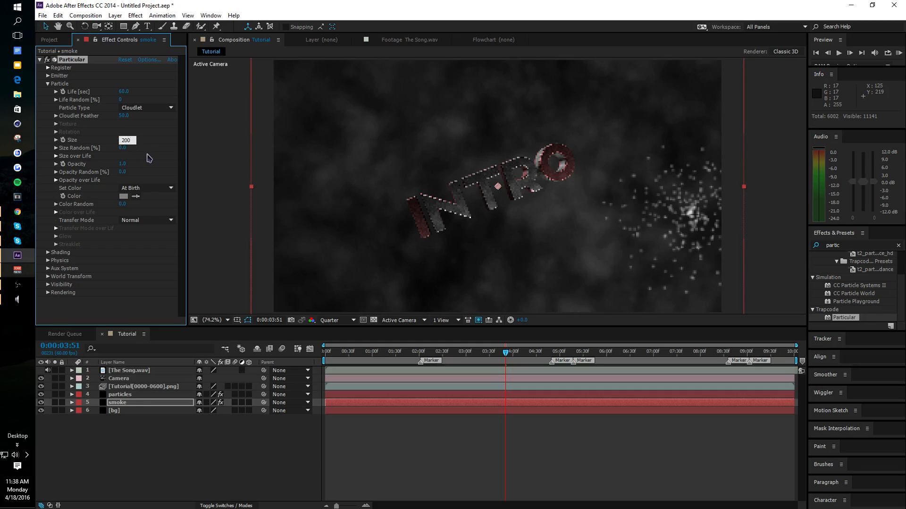
{"action": "key", "text": "Return"}
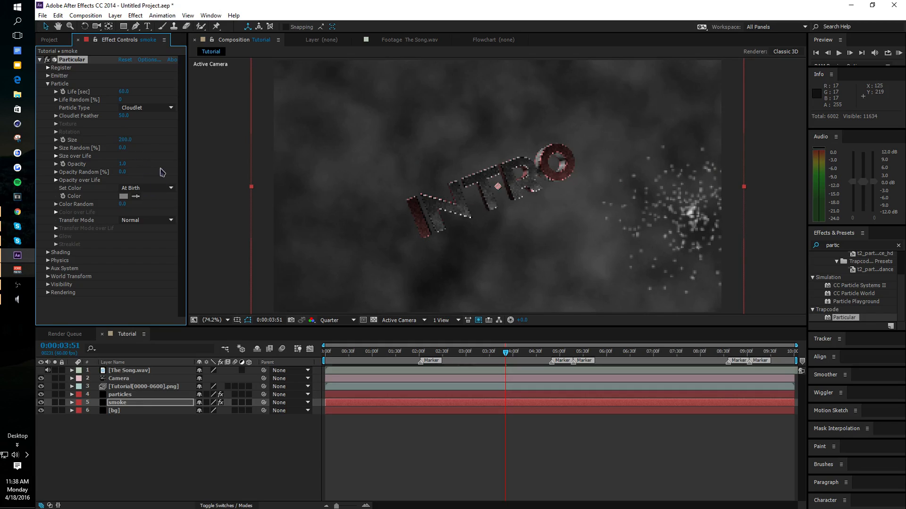
{"action": "left_click", "coordinate": [127, 139]}
{"action": "type", "text": "250"}
{"action": "key", "text": "Return"}
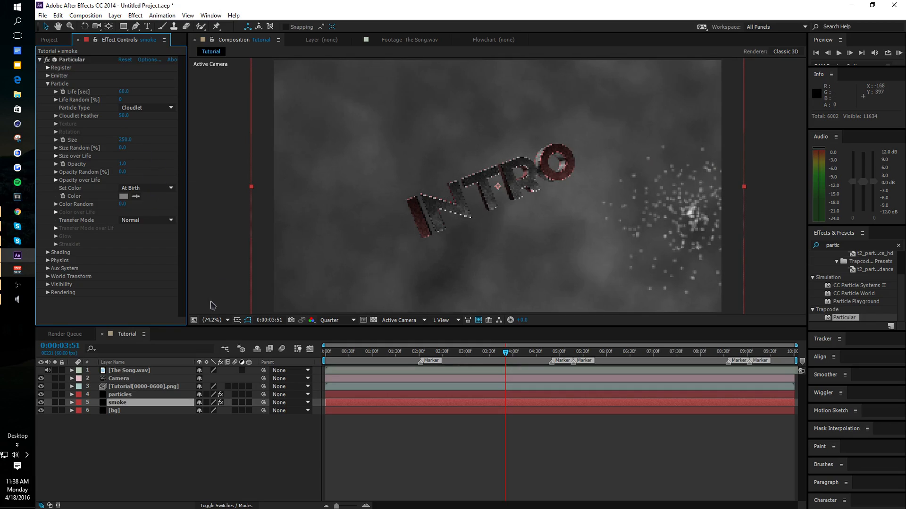
- Set the smoke particles' Size Random to 50%
{"action": "left_click", "coordinate": [142, 404]}
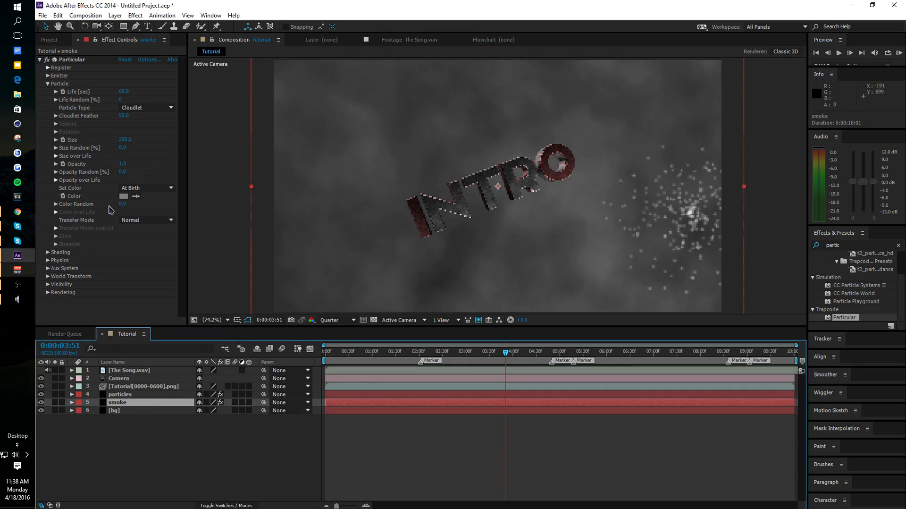
{"action": "left_click", "coordinate": [122, 164]}
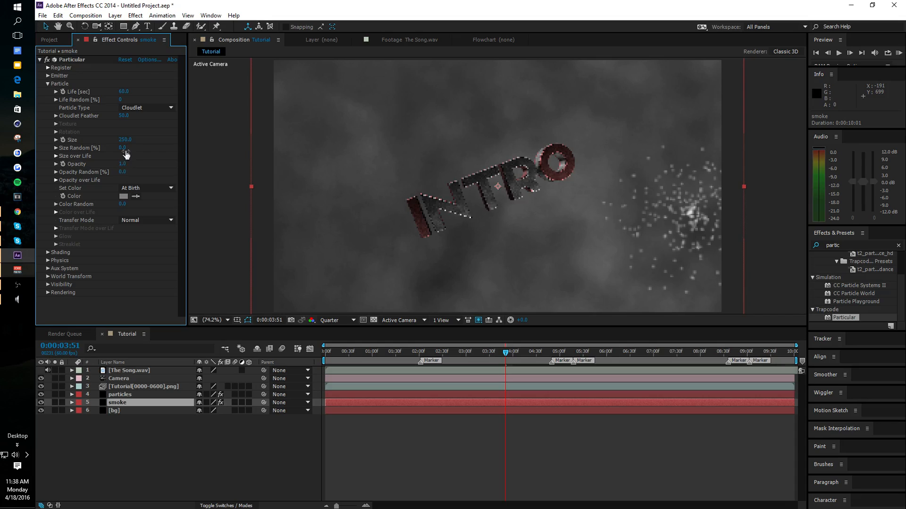
{"action": "left_click", "coordinate": [127, 147]}
{"action": "left_click", "coordinate": [170, 154]}
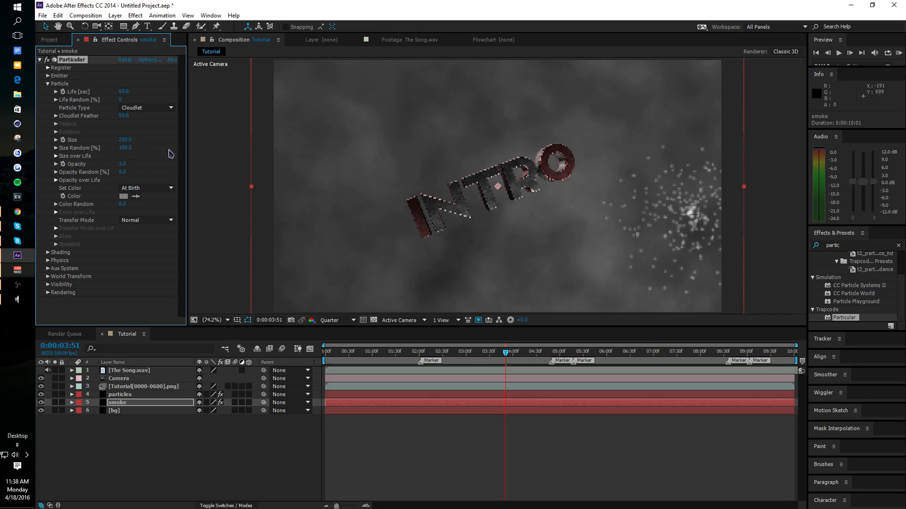
{"action": "left_click", "coordinate": [122, 147]}
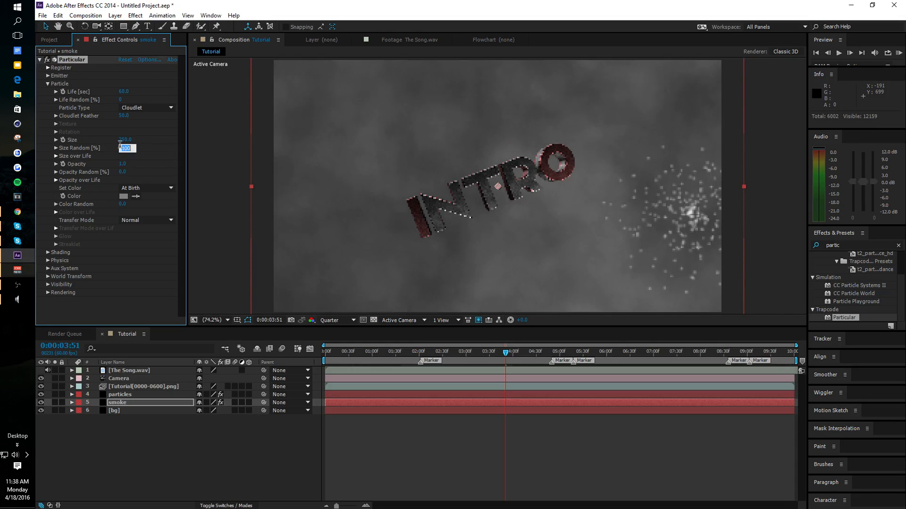
{"action": "type", "text": "50."}
- Set the smoke particles' Opacity Random to 100%
{"action": "left_click", "coordinate": [125, 172]}
{"action": "type", "text": "1"}
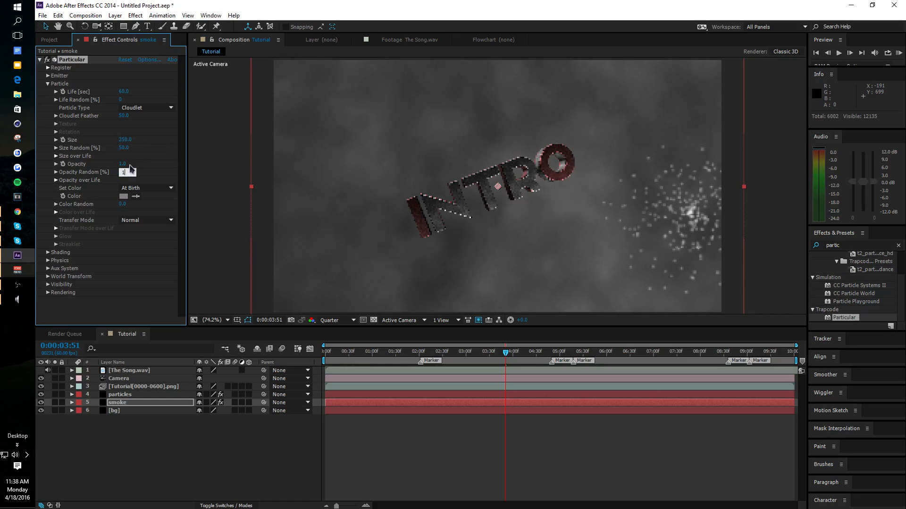
{"action": "type", "text": "00"}
{"action": "key", "text": "Return"}
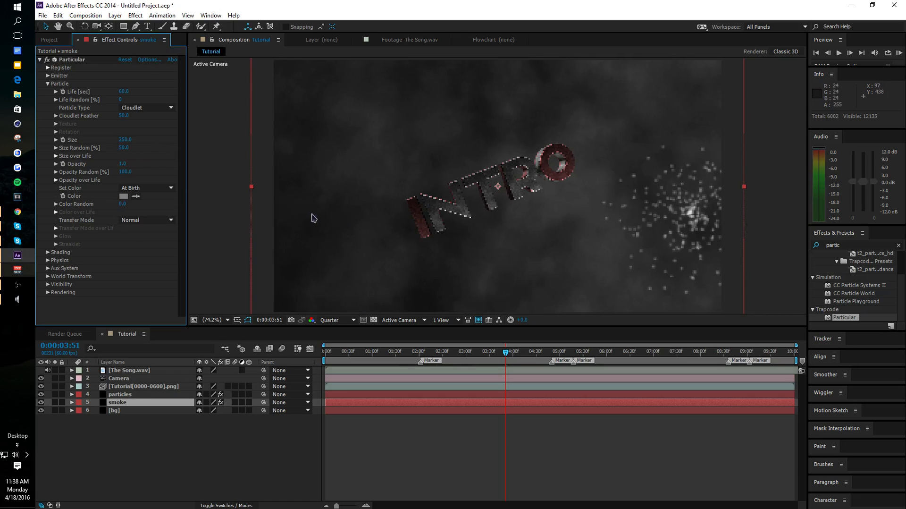
- Set the smoke layer's own Opacity to 90% in the timeline and collapse its properties
{"action": "left_click", "coordinate": [224, 403]}
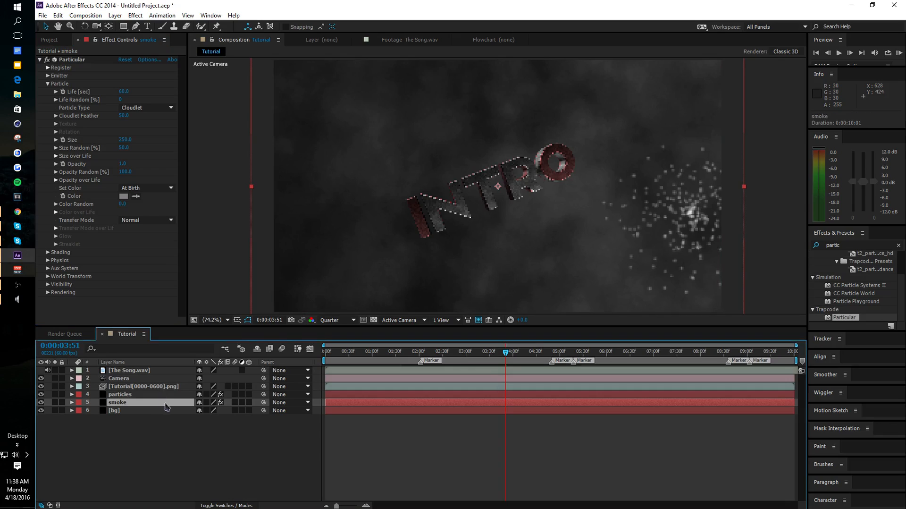
{"action": "key", "text": "t"}
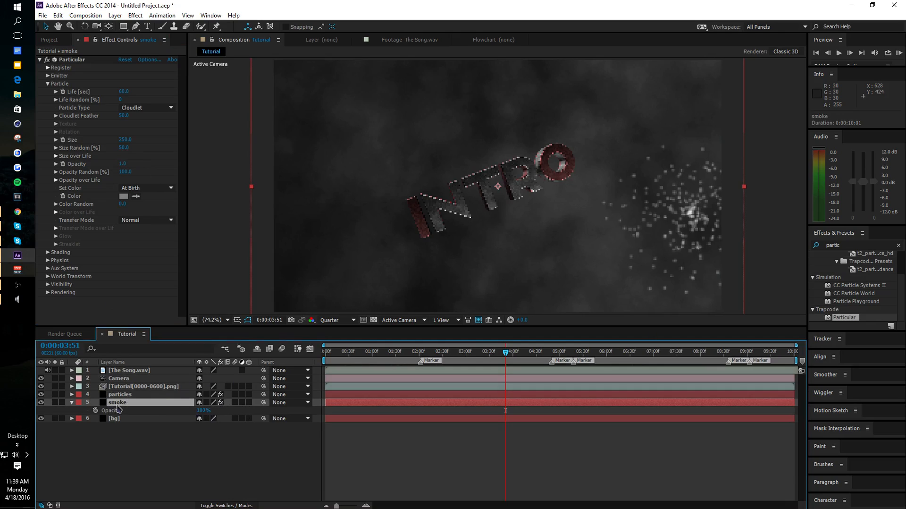
{"action": "left_click", "coordinate": [201, 410]}
{"action": "type", "text": "50"}
{"action": "key", "text": "Return"}
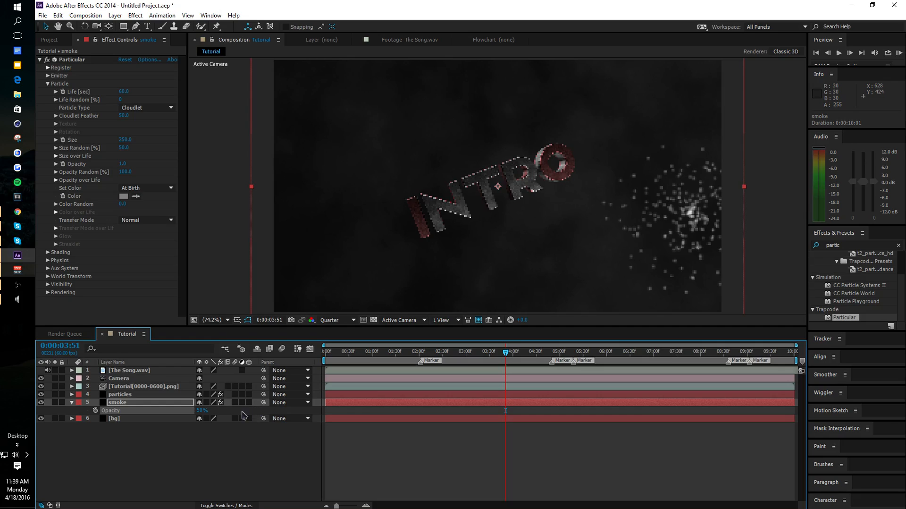
{"action": "left_click_drag", "start_coordinate": [233, 406], "coordinate": [298, 402]}
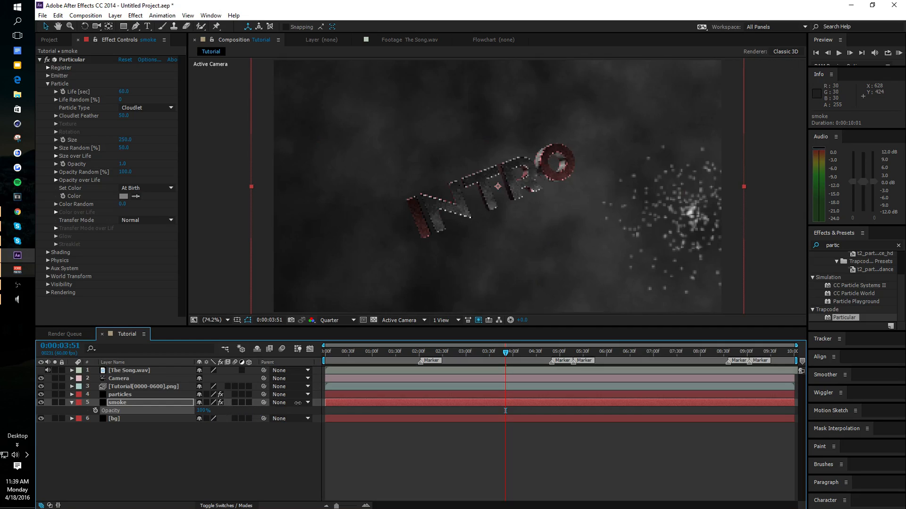
{"action": "left_click", "coordinate": [201, 410]}
{"action": "type", "text": "90"}
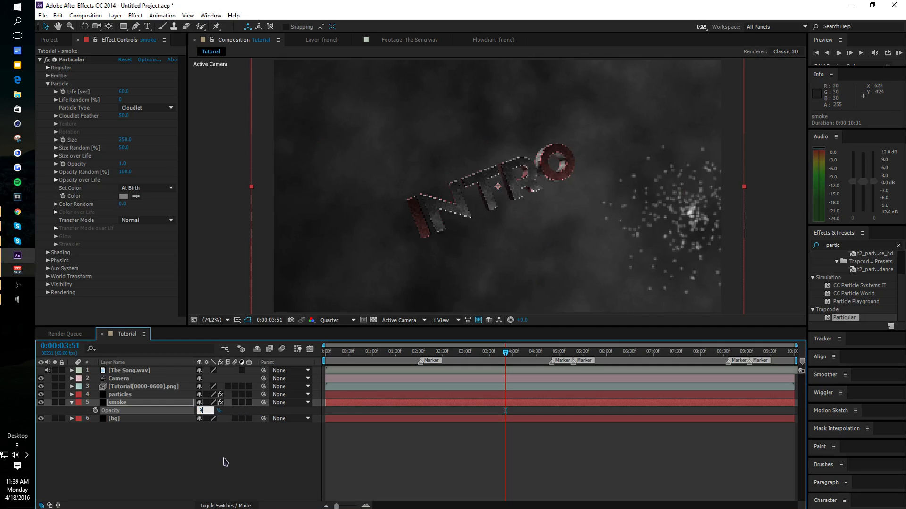
{"action": "left_click", "coordinate": [158, 427]}
{"action": "left_click", "coordinate": [72, 402]}
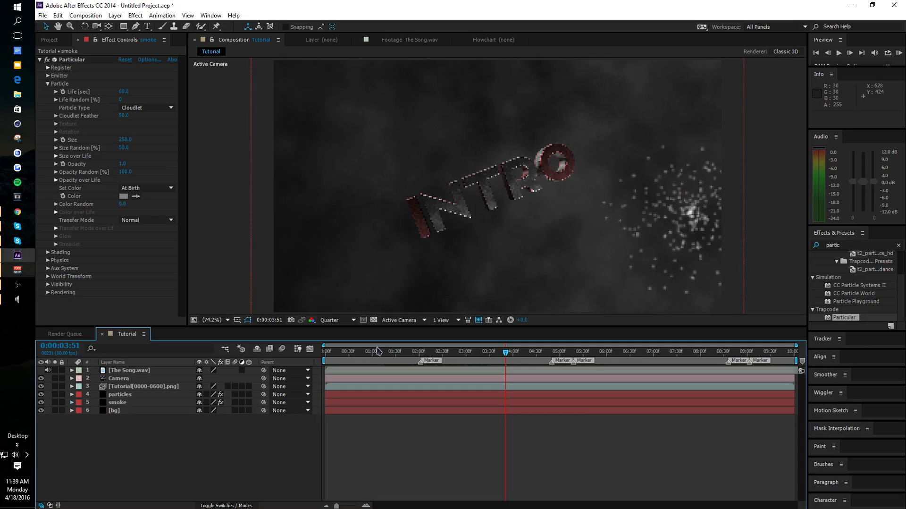
- Set the particles layer's Particular emitter to 90 Particles/sec and the Box emitter type
{"action": "left_click", "coordinate": [131, 396]}
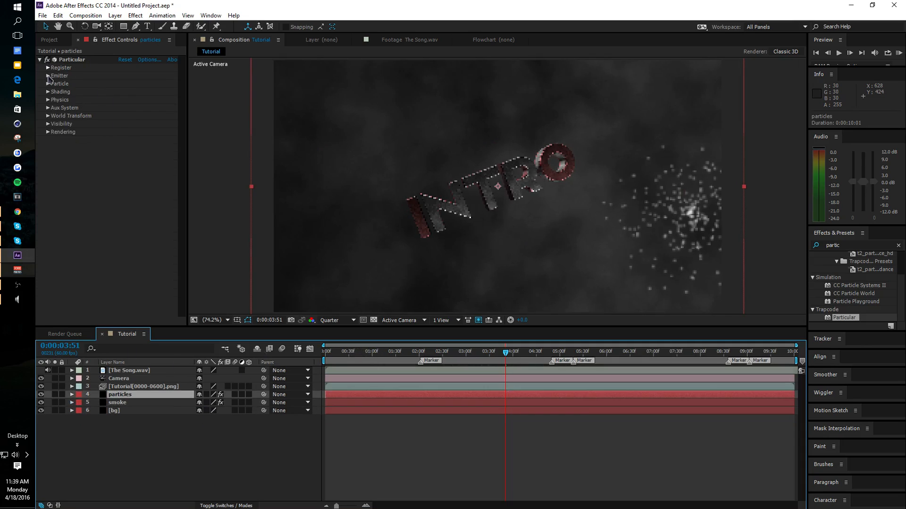
{"action": "left_click", "coordinate": [51, 81]}
{"action": "left_click", "coordinate": [47, 76]}
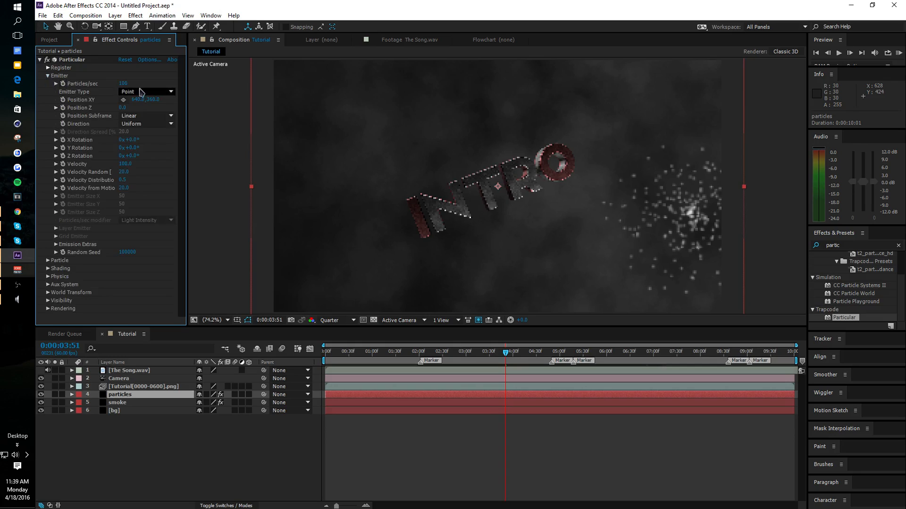
{"action": "left_click", "coordinate": [122, 83]}
{"action": "type", "text": "90"}
{"action": "key", "text": "Return"}
{"action": "left_click", "coordinate": [148, 91]}
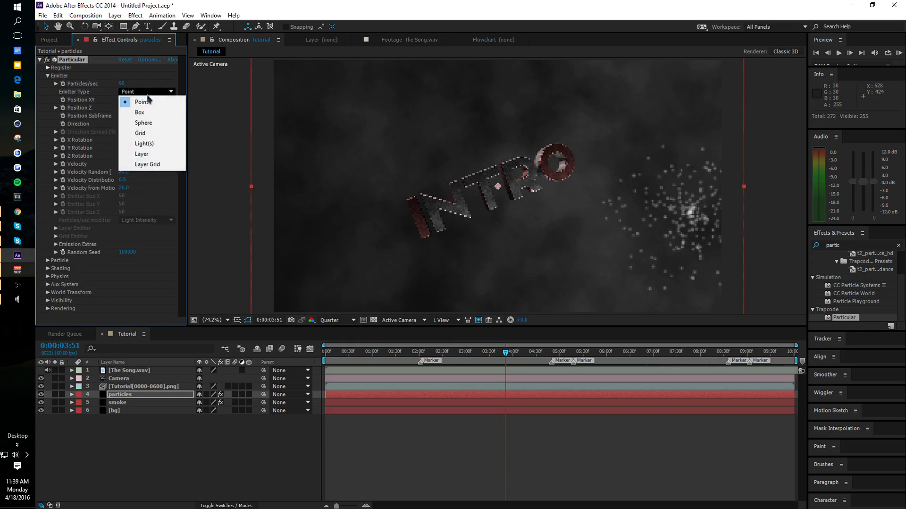
{"action": "left_click", "coordinate": [128, 113]}
- Set the particles emitter's Size X, Y and Z to 4000 each
{"action": "left_click", "coordinate": [122, 196]}
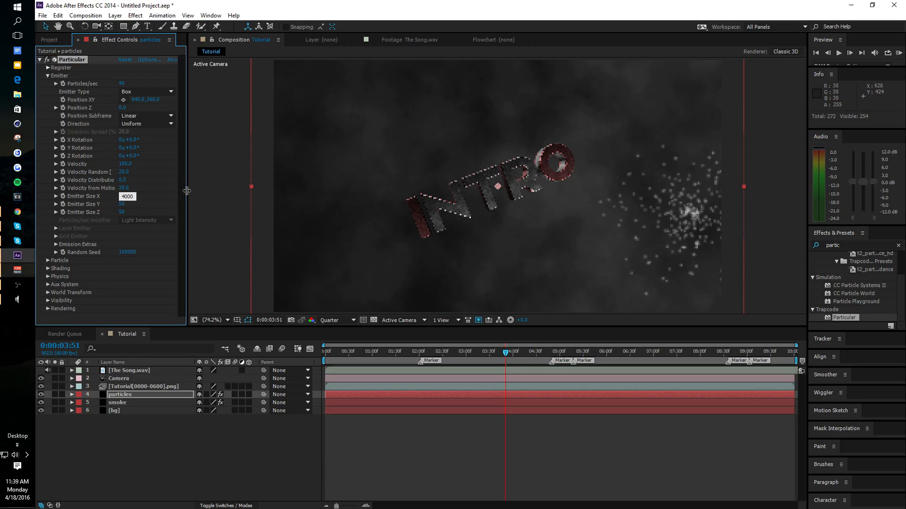
{"action": "key", "text": "Tab"}
{"action": "type", "text": "4000"}
{"action": "key", "text": "Tab"}
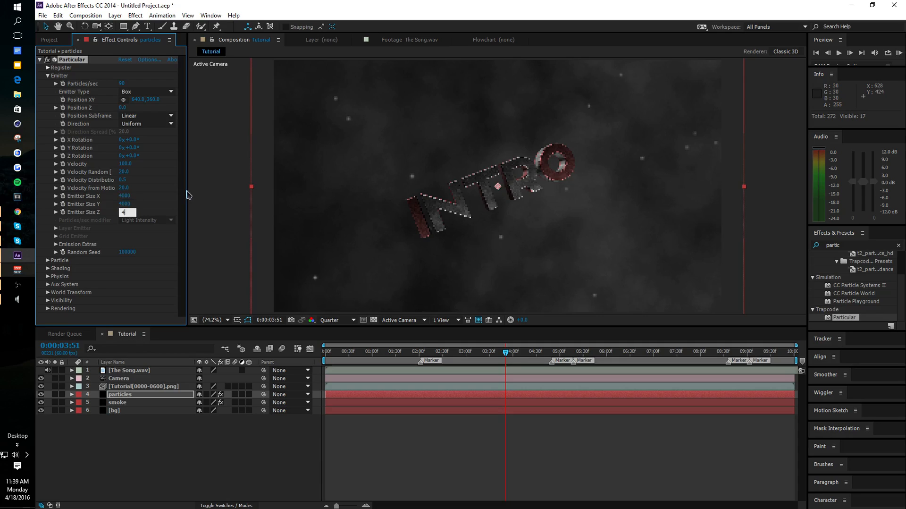
{"action": "type", "text": "4000"}
{"action": "key", "text": "Return"}
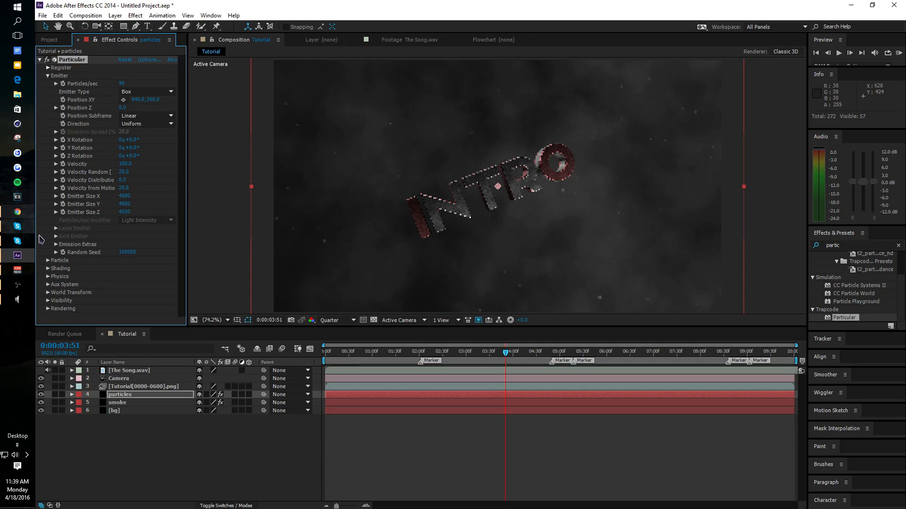
- Set the particles emitter's Pre Run to 100 in its Emission Extras and expand the Particle settings
{"action": "left_click", "coordinate": [55, 244]}
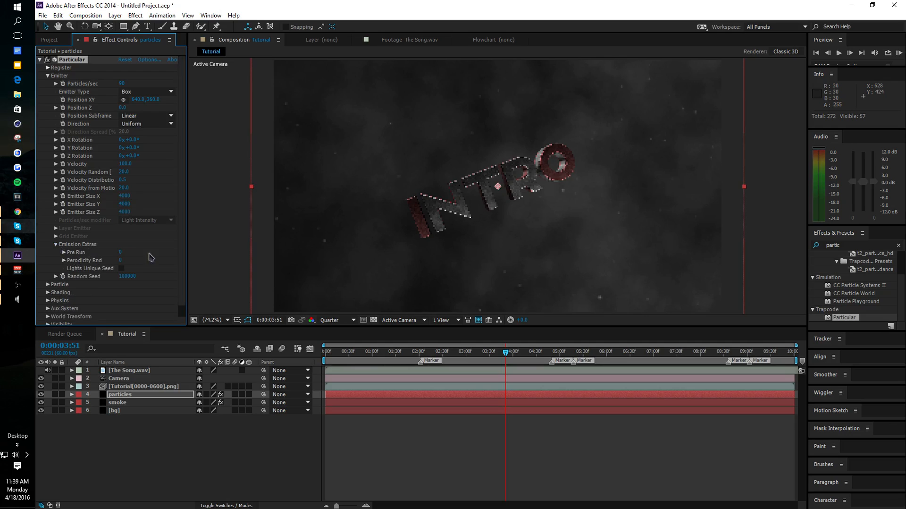
{"action": "left_click", "coordinate": [47, 284]}
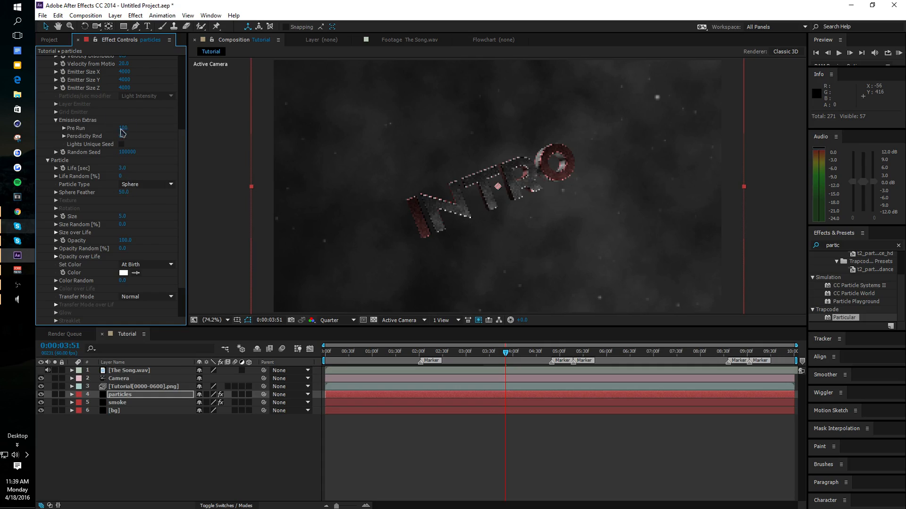
{"action": "scroll", "coordinate": [123, 177], "scroll_direction": "down", "scroll_amount": 3}
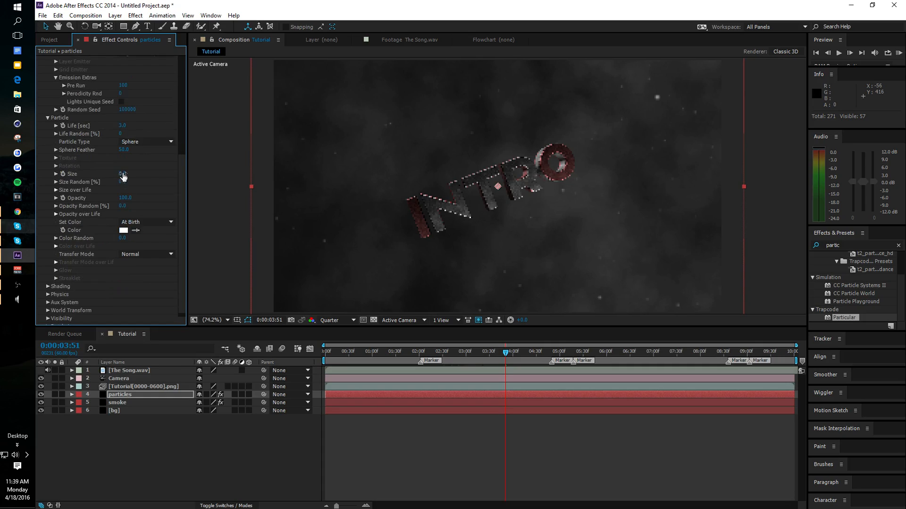
- Try Sizes of 10 and 8.5 for the particles layer's particles
{"action": "left_click", "coordinate": [123, 174]}
{"action": "type", "text": "10"}
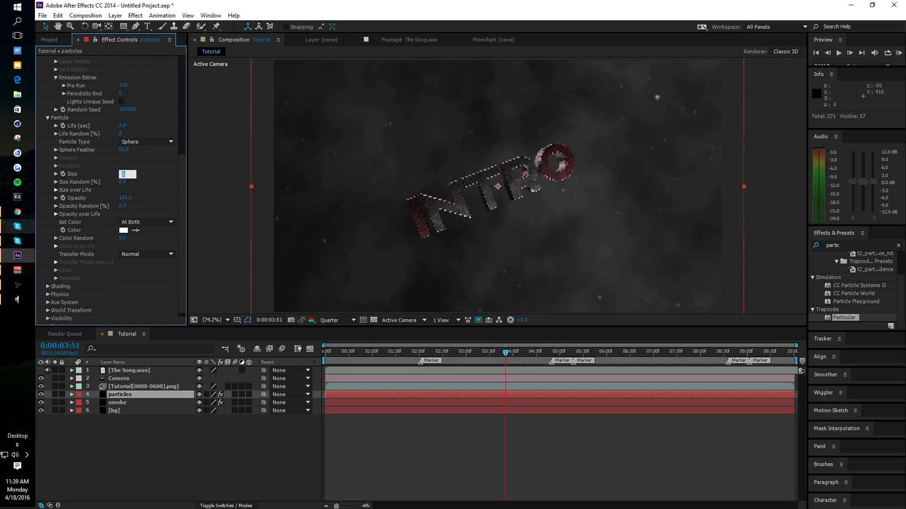
{"action": "key", "text": "Return"}
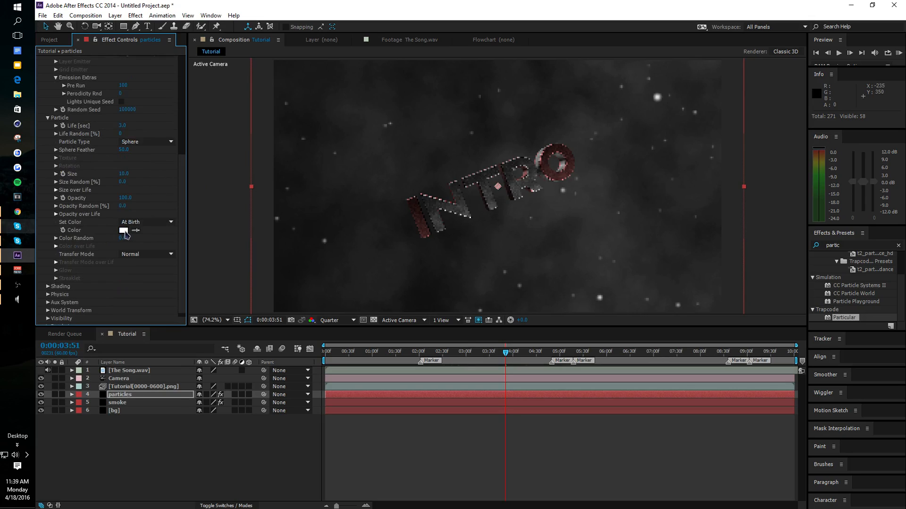
{"action": "left_click", "coordinate": [123, 174]}
{"action": "type", "text": "8.5"}
{"action": "key", "text": "Return"}
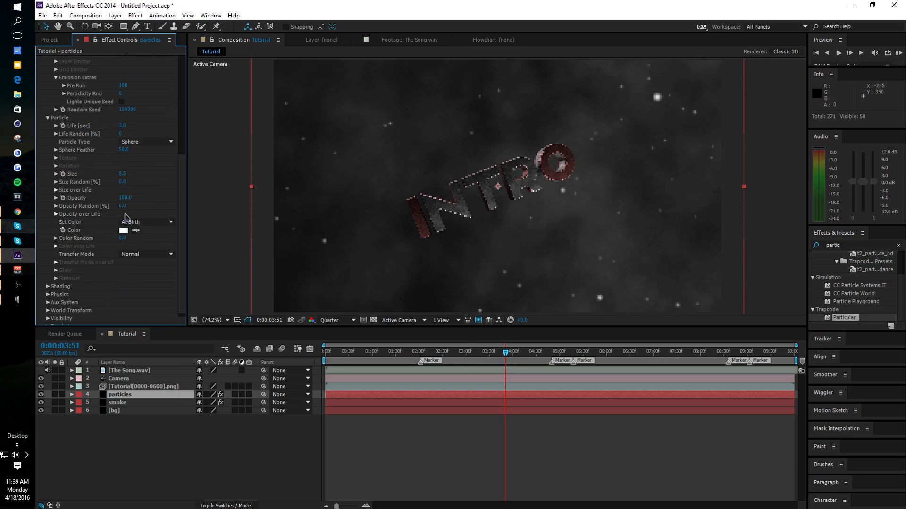
- Set the Size Random of the particles layer's particles to 50%
{"action": "left_click", "coordinate": [124, 182]}
{"action": "type", "text": "50"}
{"action": "key", "text": "Return"}
- Change the particle Color to a muted dark red with hue 0°, 50% saturation and 50% brightness
{"action": "left_click", "coordinate": [123, 229]}
{"action": "left_click", "coordinate": [683, 242]}
{"action": "type", "text": "100"}
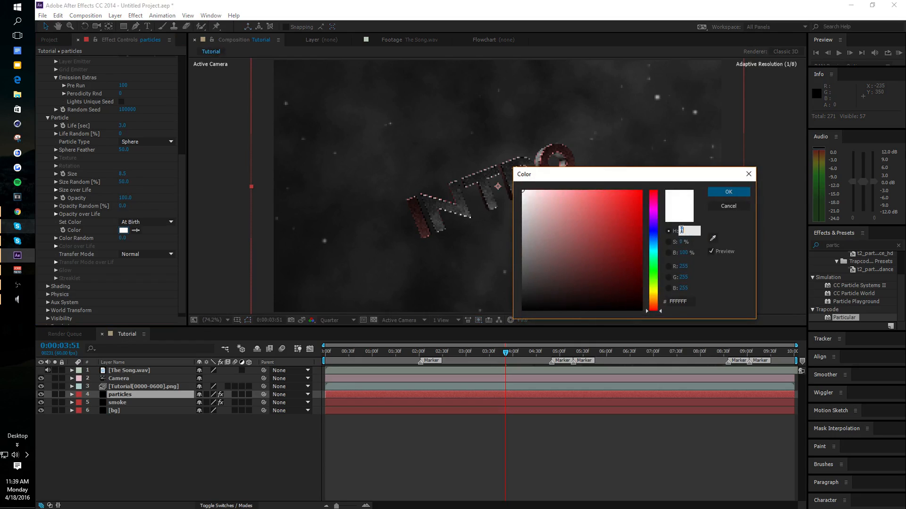
{"action": "key", "text": "Tab"}
{"action": "left_click", "coordinate": [686, 241]}
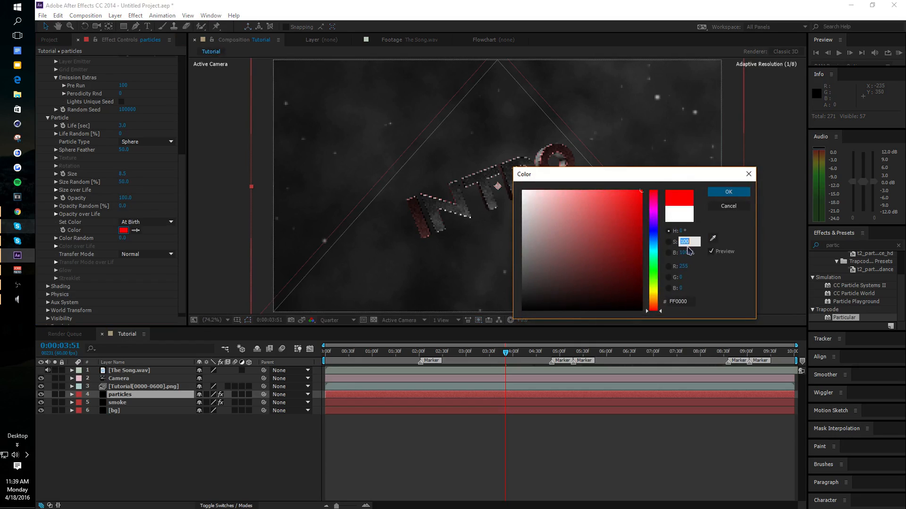
{"action": "type", "text": "5"}
{"action": "type", "text": "50"}
{"action": "key", "text": "Tab"}
{"action": "type", "text": "50"}
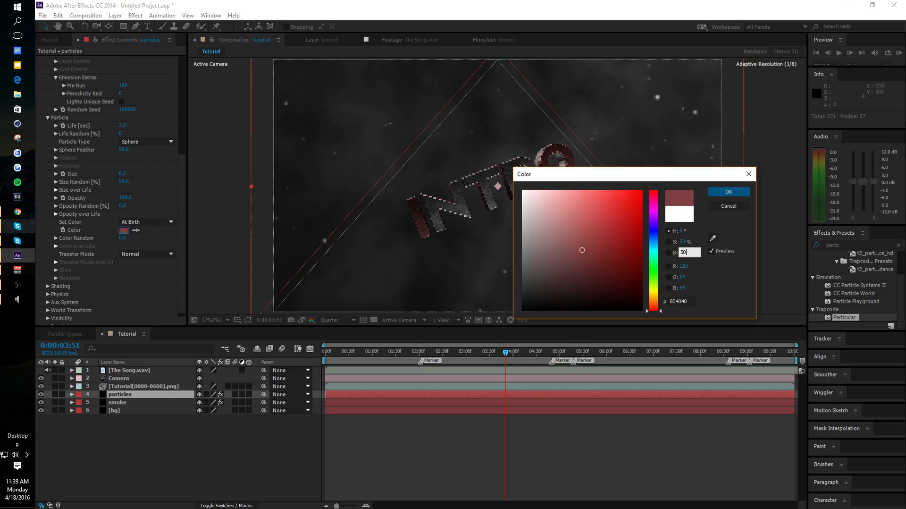
{"action": "key", "text": "Return"}
- Set the Size of the particles layer's particles to 9
{"action": "scroll", "coordinate": [153, 191], "scroll_direction": "down", "scroll_amount": 1}
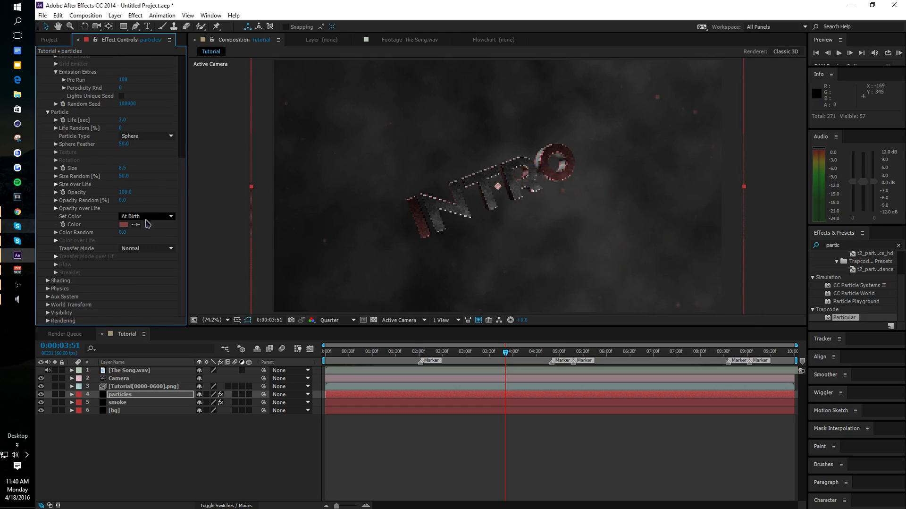
{"action": "left_click", "coordinate": [122, 167]}
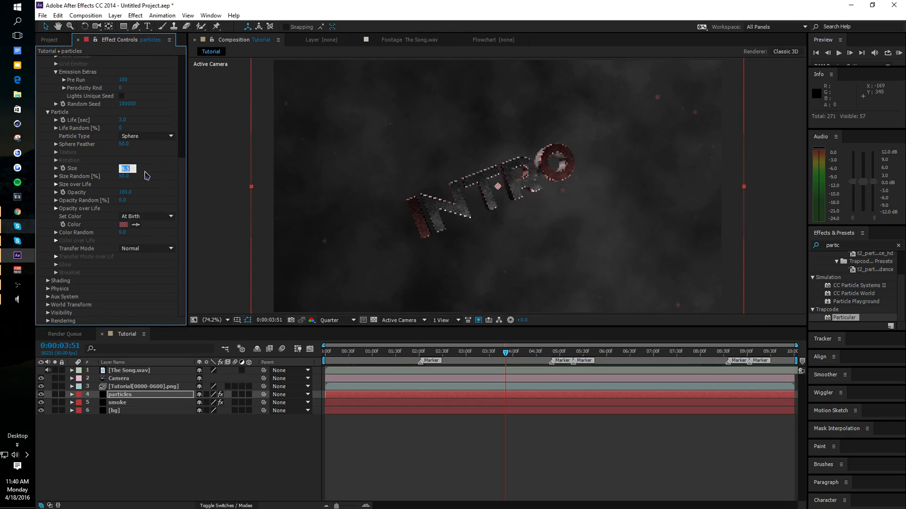
{"action": "type", "text": "9"}
{"action": "key", "text": "Return"}
- Set the particles emitter's Particles/sec to 100
{"action": "scroll", "coordinate": [143, 143], "scroll_direction": "up", "scroll_amount": 5}
{"action": "scroll", "coordinate": [142, 142], "scroll_direction": "up", "scroll_amount": 2}
{"action": "left_click", "coordinate": [127, 81]}
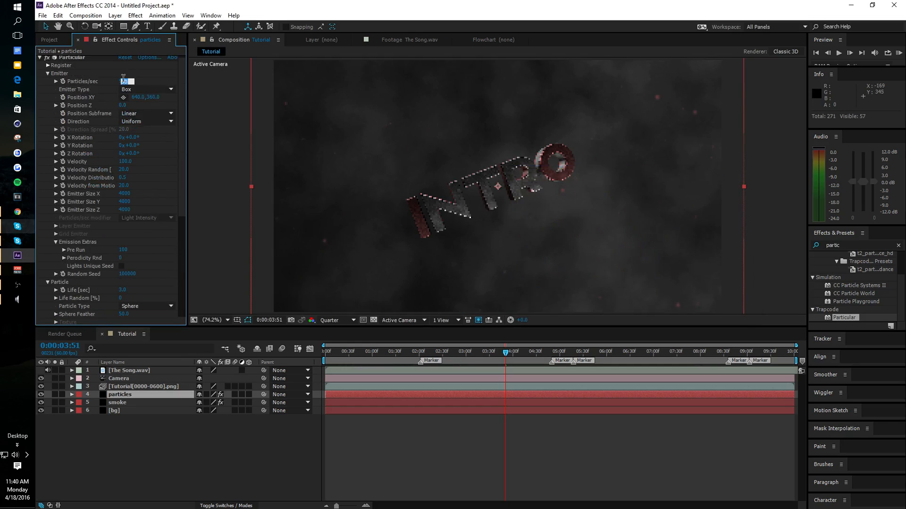
{"action": "type", "text": "100"}
{"action": "key", "text": "Return"}
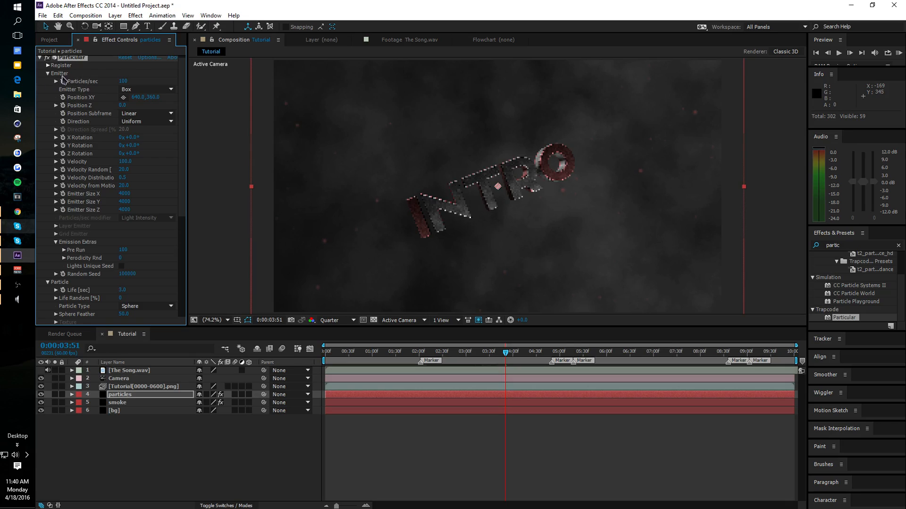
- Set the Gravity in the particles layer's Physics settings to -50
{"action": "scroll", "coordinate": [114, 201], "scroll_direction": "down", "scroll_amount": 8}
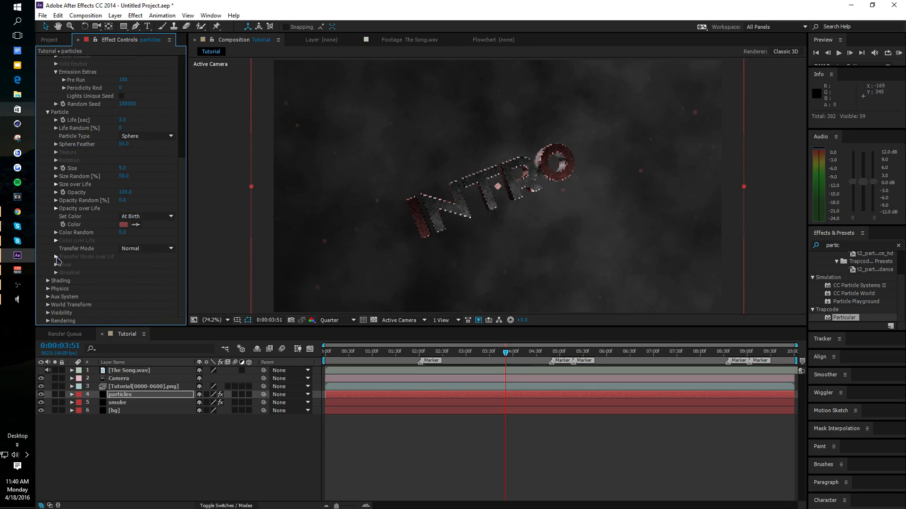
{"action": "left_click", "coordinate": [47, 289]}
{"action": "scroll", "coordinate": [56, 290], "scroll_direction": "down", "scroll_amount": 2}
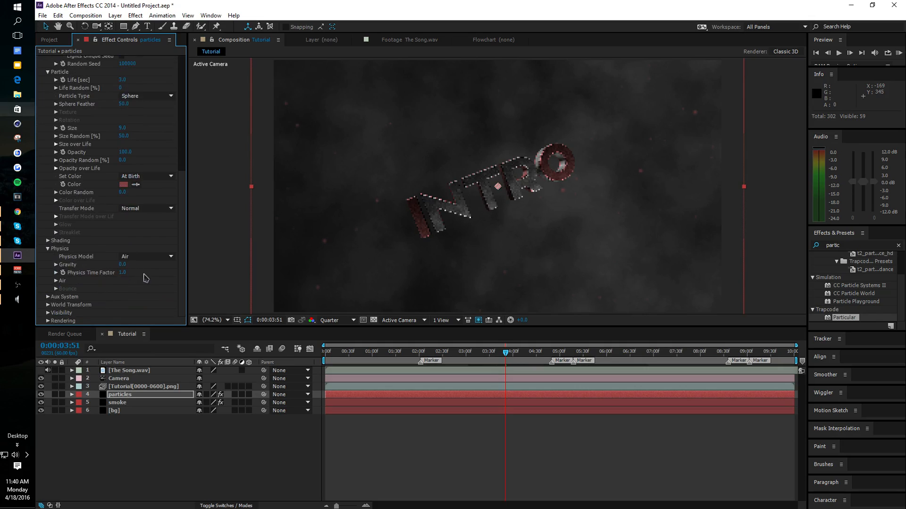
{"action": "left_click", "coordinate": [122, 264]}
{"action": "key", "text": "Return"}
{"action": "scroll", "coordinate": [117, 195], "scroll_direction": "up", "scroll_amount": 3}
{"action": "scroll", "coordinate": [115, 204], "scroll_direction": "up", "scroll_amount": 4}
{"action": "scroll", "coordinate": [118, 212], "scroll_direction": "down", "scroll_amount": 7}
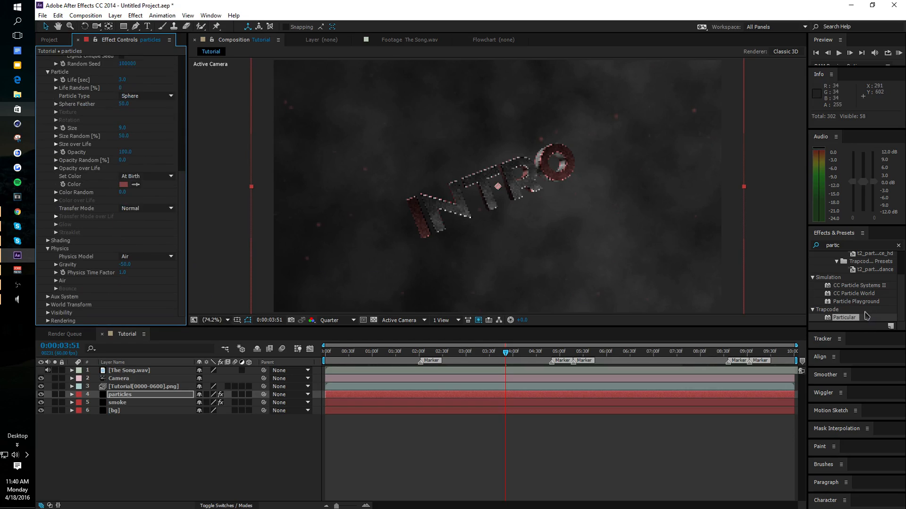
- Find and apply the S_FlysEyeHex effect to the particles layer and set its Tile Frequency to 123
{"action": "left_click", "coordinate": [850, 245]}
{"action": "type", "text": "s_fly"}
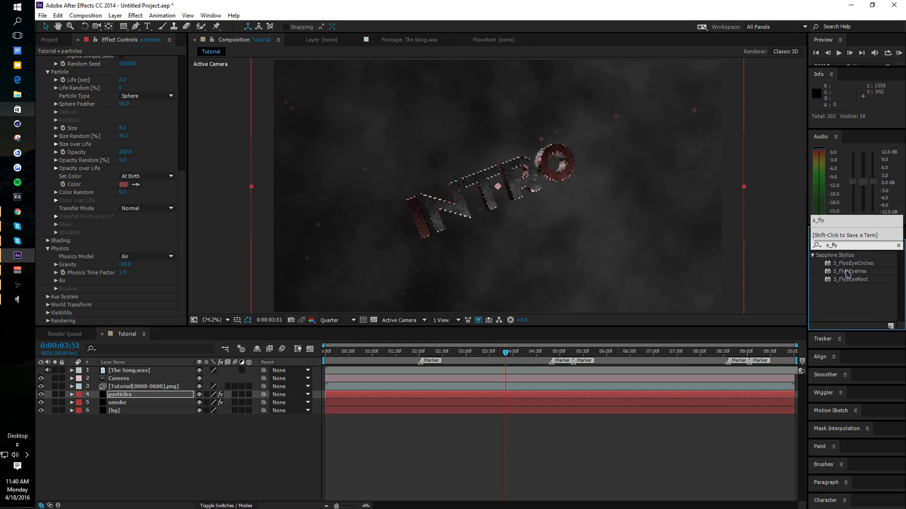
{"action": "double_click", "coordinate": [847, 271]}
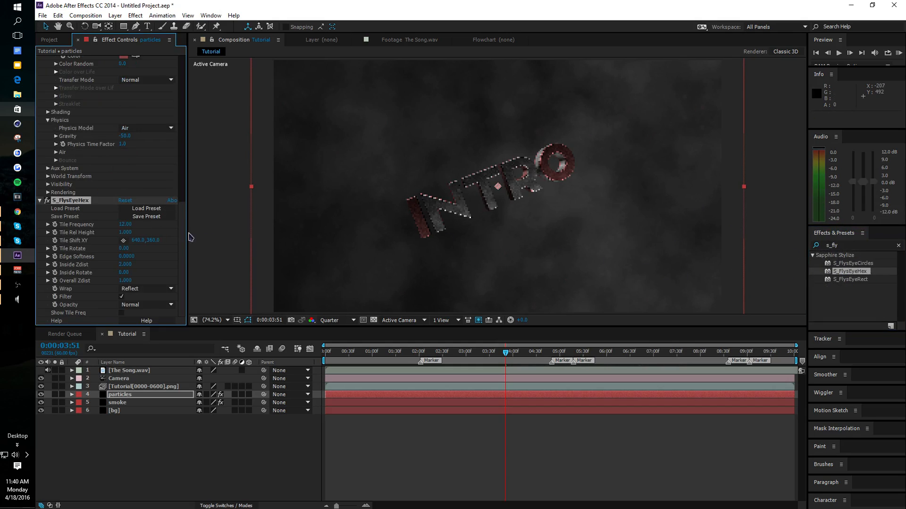
{"action": "left_click", "coordinate": [117, 225]}
{"action": "type", "text": "123"}
{"action": "key", "text": "Return"}
- Return to the project's file list, switch the composition preview to Full resolution, and deselect the particles layer
{"action": "left_click", "coordinate": [50, 40]}
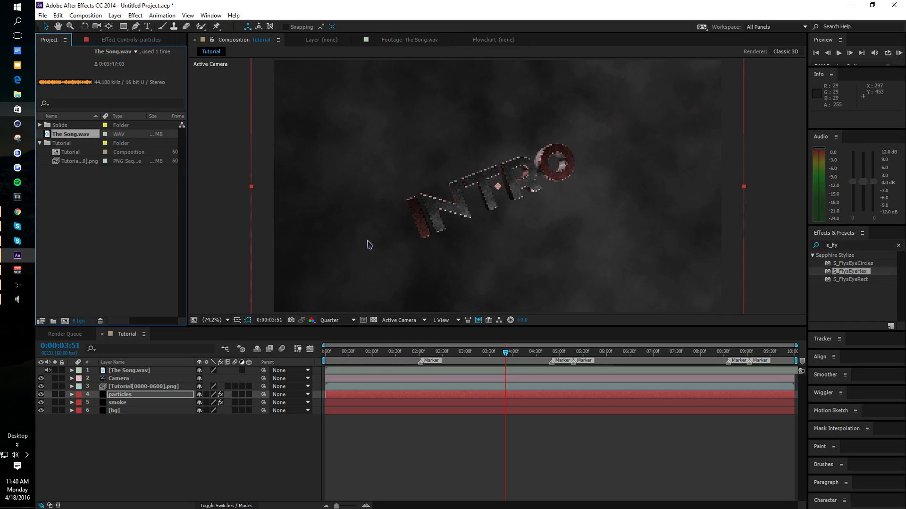
{"action": "left_click", "coordinate": [331, 319]}
{"action": "left_click", "coordinate": [348, 347]}
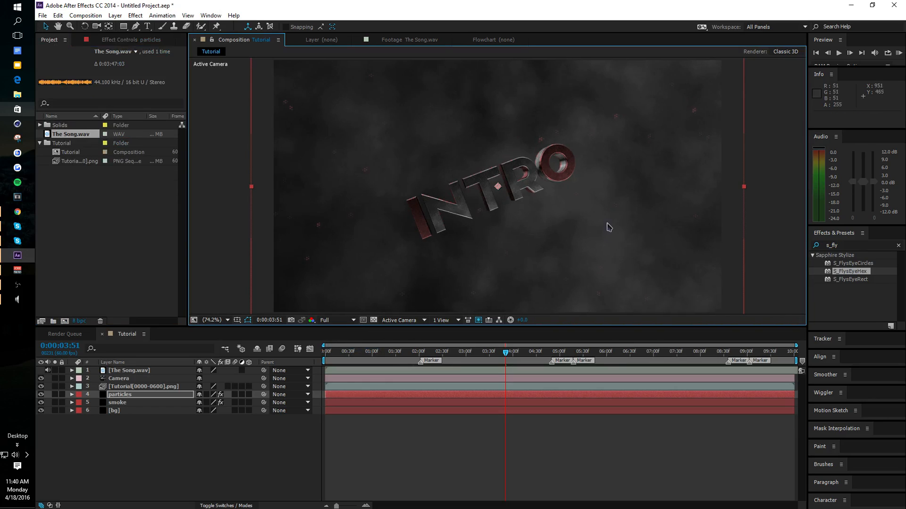
{"action": "left_click", "coordinate": [173, 415]}
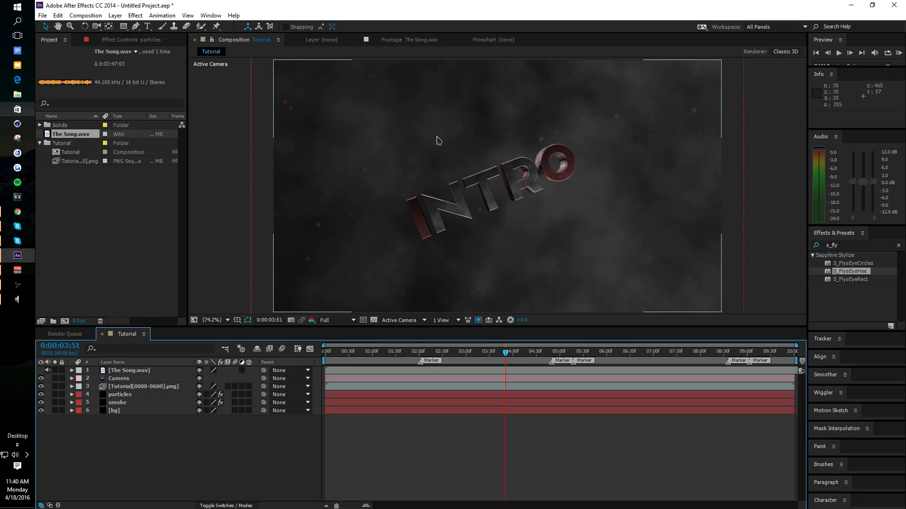
{"action": "left_click", "coordinate": [146, 378]}
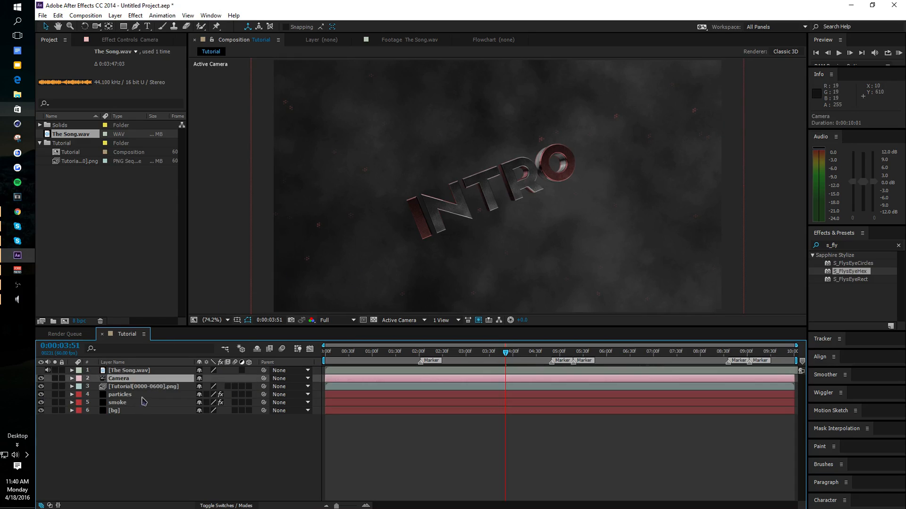
{"action": "left_click", "coordinate": [150, 394]}
{"action": "left_click", "coordinate": [152, 386]}
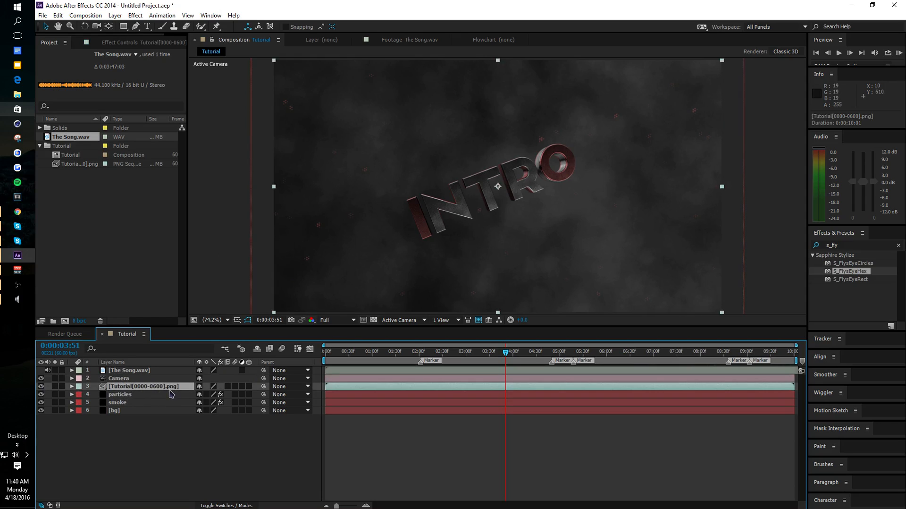
{"action": "key", "text": "ctrl+v"}
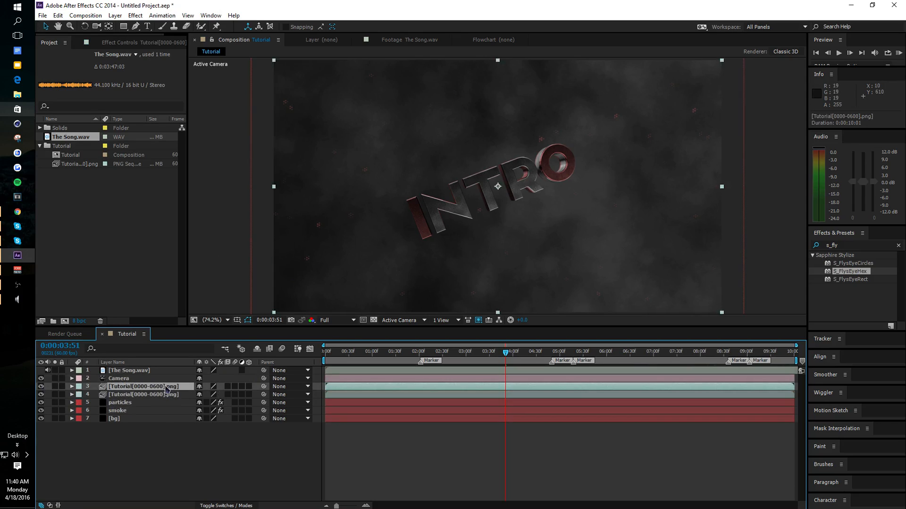
{"action": "key", "text": "Delete"}
- Add a new adjustment layer to the Tutorial composition and rename it "shine"
{"action": "right_click", "coordinate": [149, 449]}
{"action": "mouse_move", "coordinate": [189, 348]}
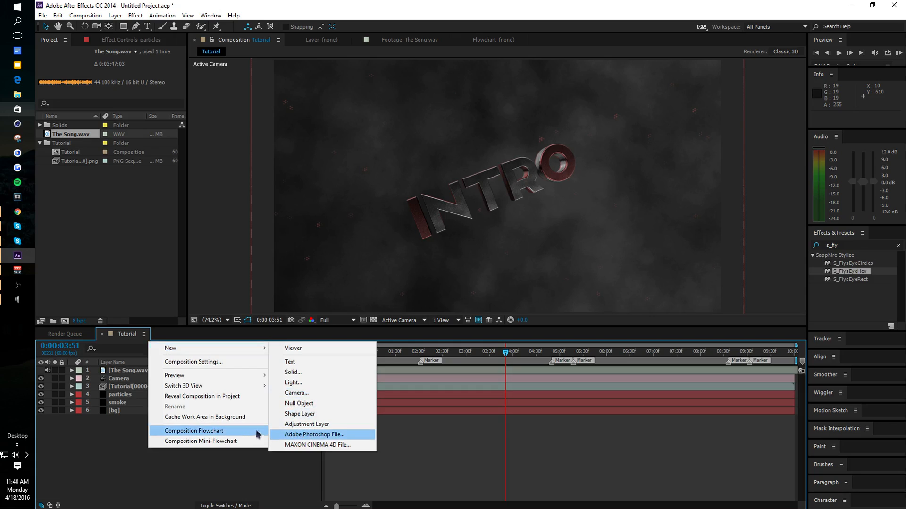
{"action": "left_click", "coordinate": [315, 427]}
{"action": "key", "text": "Return"}
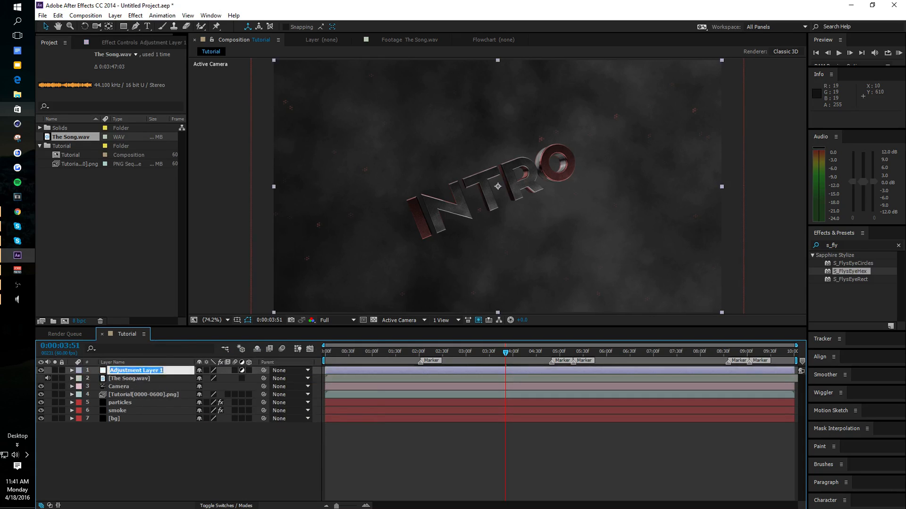
{"action": "type", "text": "shine"}
{"action": "key", "text": "Return"}
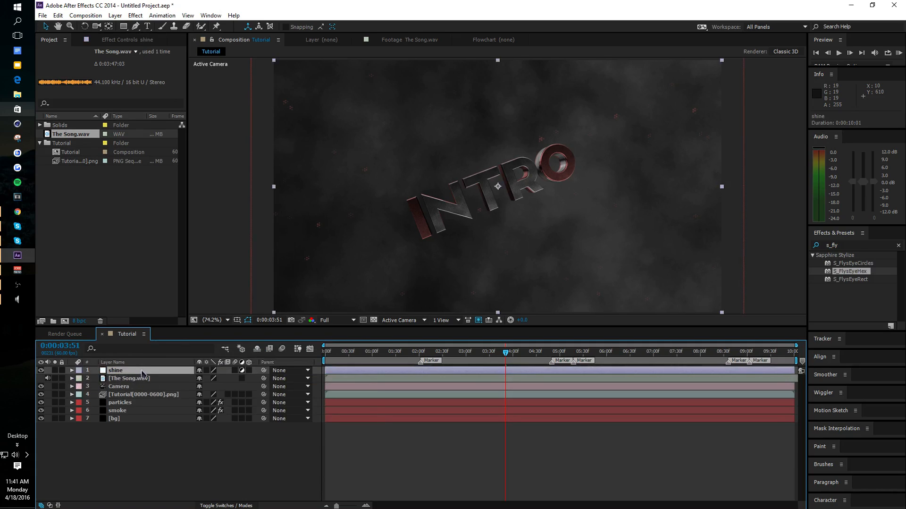
- Make three copies of the shine adjustment layer and select the shine 2 layer
{"action": "key", "text": "ctrl+c"}
{"action": "key", "text": "ctrl+v"}
{"action": "key", "text": "ctrl+v"}
{"action": "key", "text": "ctrl+v"}
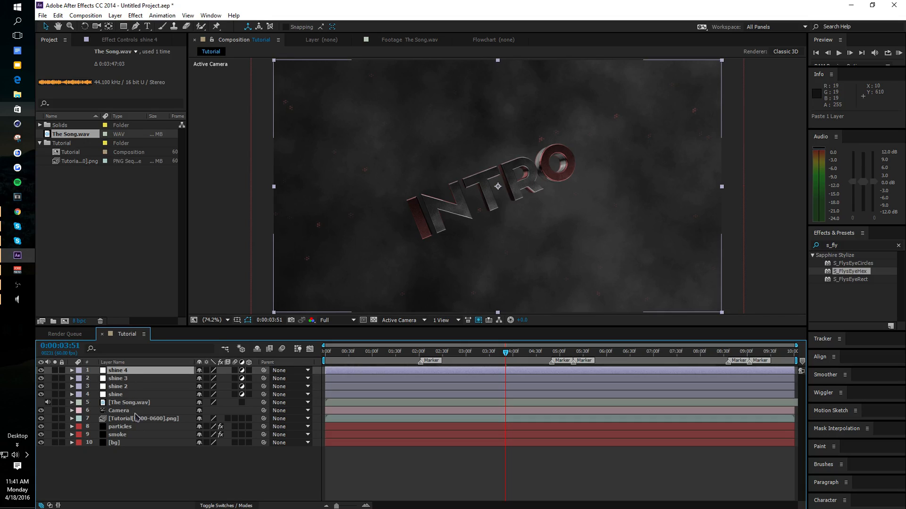
{"action": "left_click", "coordinate": [135, 387]}
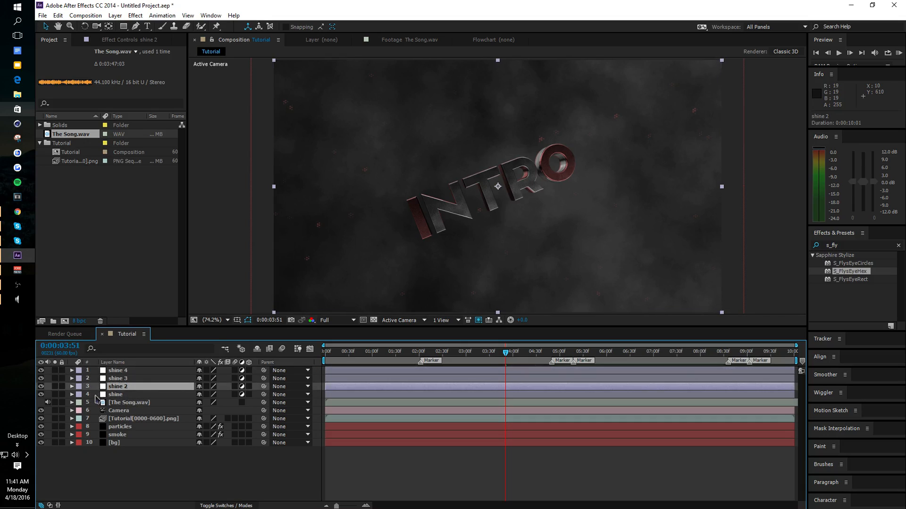
- Rename the shine 2 adjustment layer as "sync"
{"action": "key", "text": "Return"}
{"action": "type", "text": "syn"}
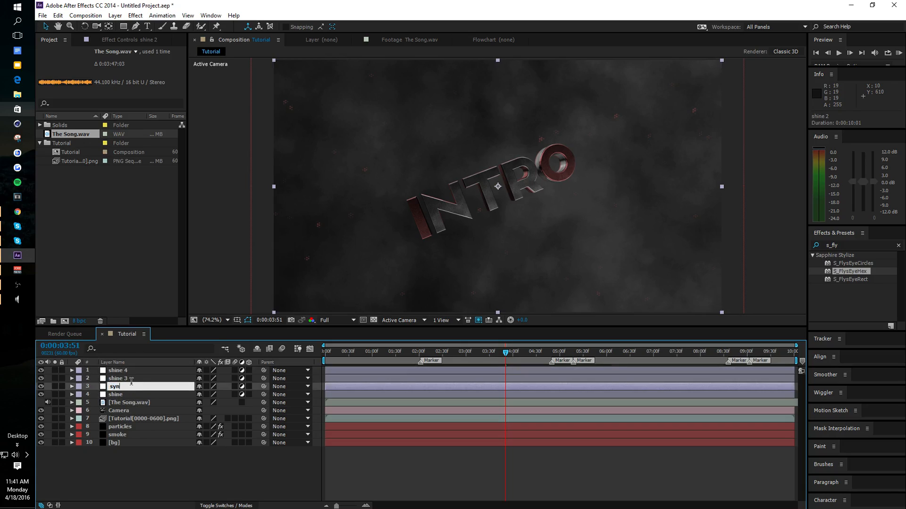
{"action": "type", "text": "c"}
{"action": "key", "text": "Return"}
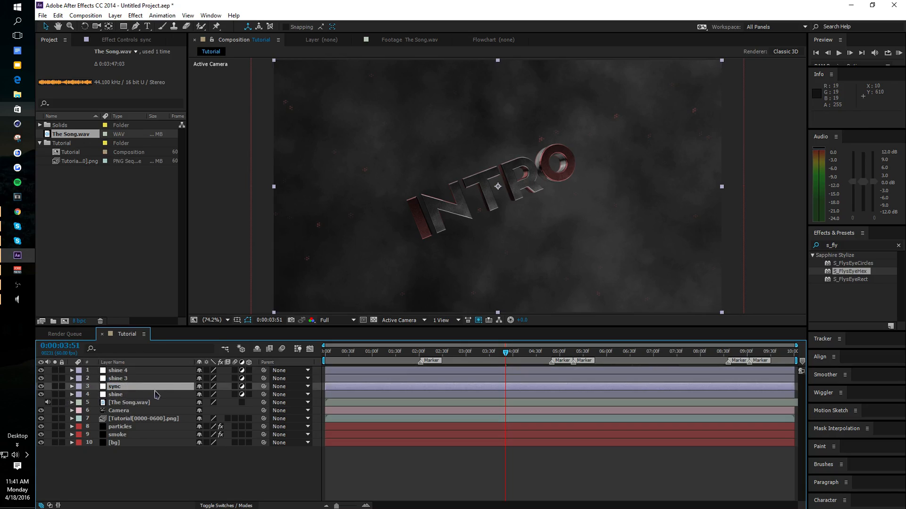
- Rename the shine 3 adjustment layer as "rsmb"
{"action": "left_click", "coordinate": [133, 379]}
{"action": "left_click", "coordinate": [132, 386]}
{"action": "left_click", "coordinate": [135, 378]}
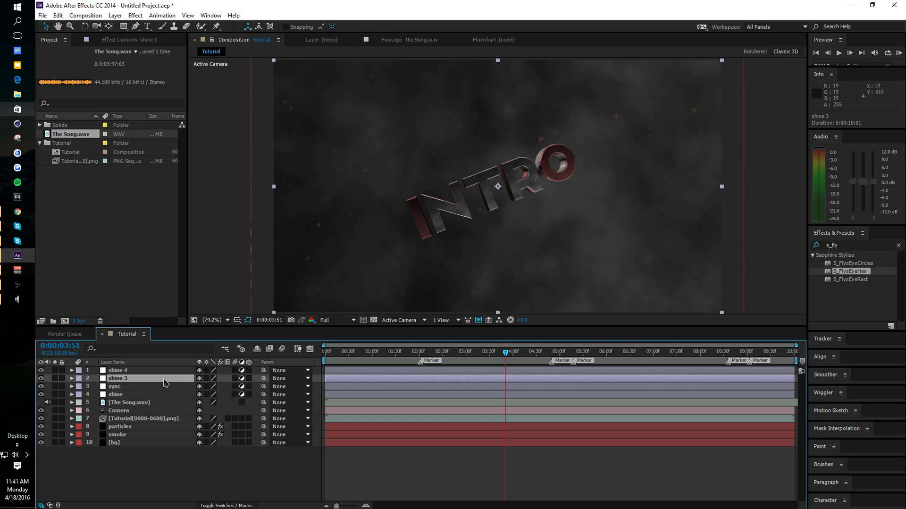
{"action": "key", "text": "Return"}
{"action": "type", "text": "rsmb"}
{"action": "key", "text": "Return"}
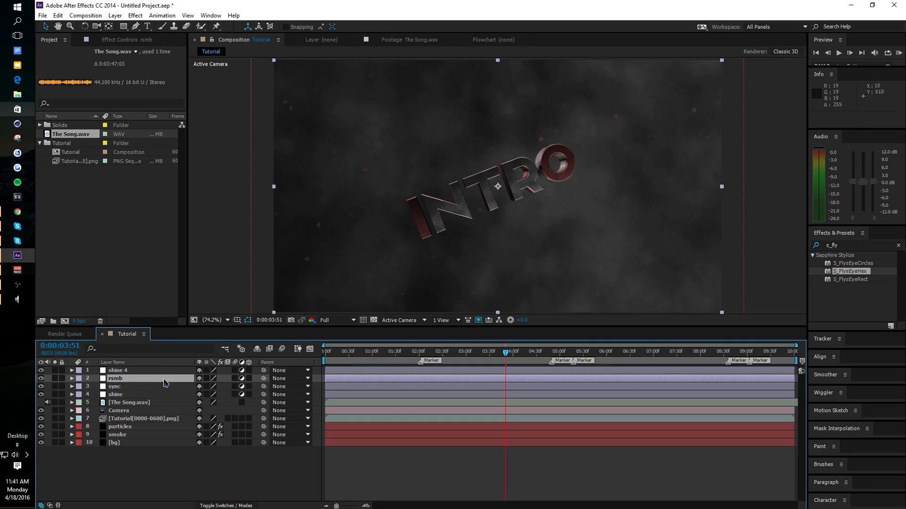
- Rename the shine 4 adjustment layer as "cc"
{"action": "left_click", "coordinate": [168, 371]}
{"action": "key", "text": "Return"}
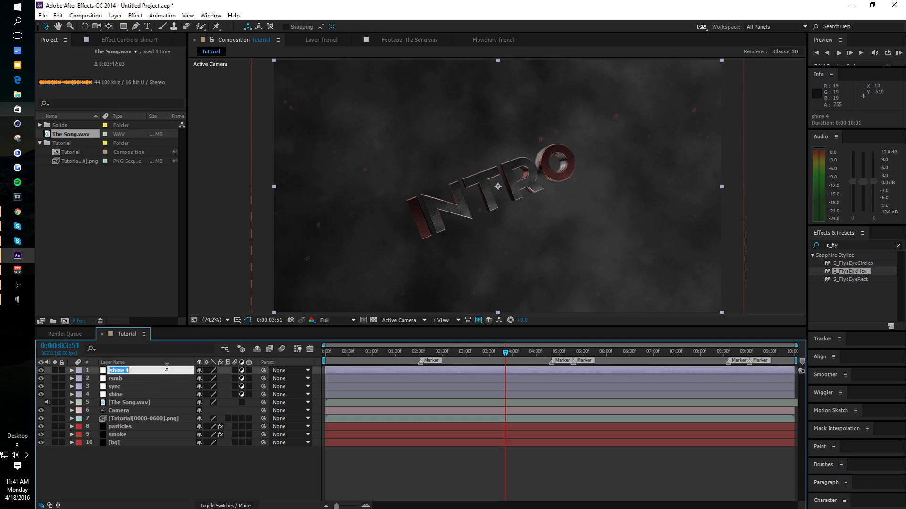
{"action": "type", "text": "cc"}
{"action": "key", "text": "Return"}
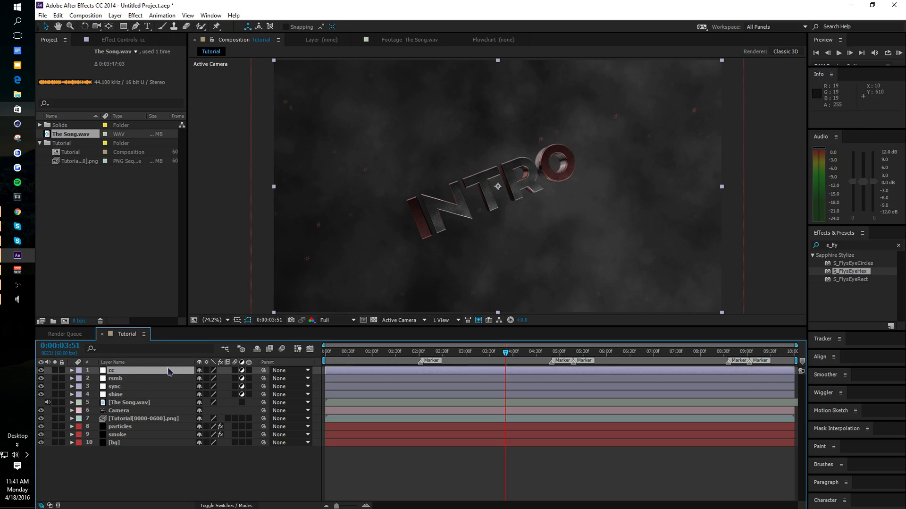
- Add a new black solid named "Black Bars" to the Tutorial composition
{"action": "right_click", "coordinate": [151, 459]}
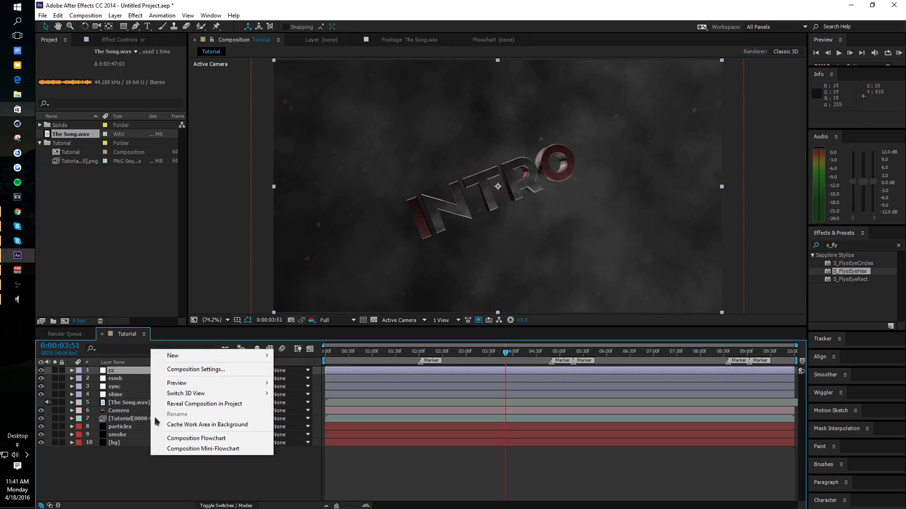
{"action": "mouse_move", "coordinate": [253, 356]}
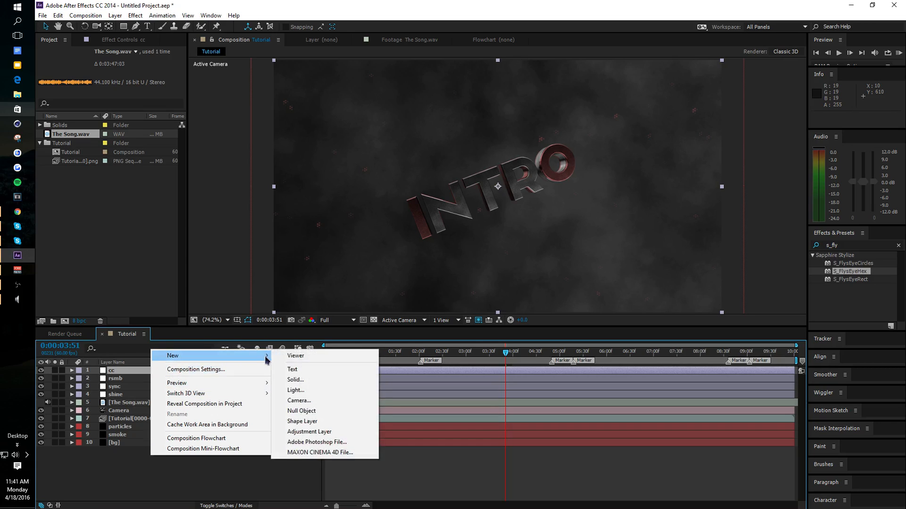
{"action": "left_click", "coordinate": [309, 383]}
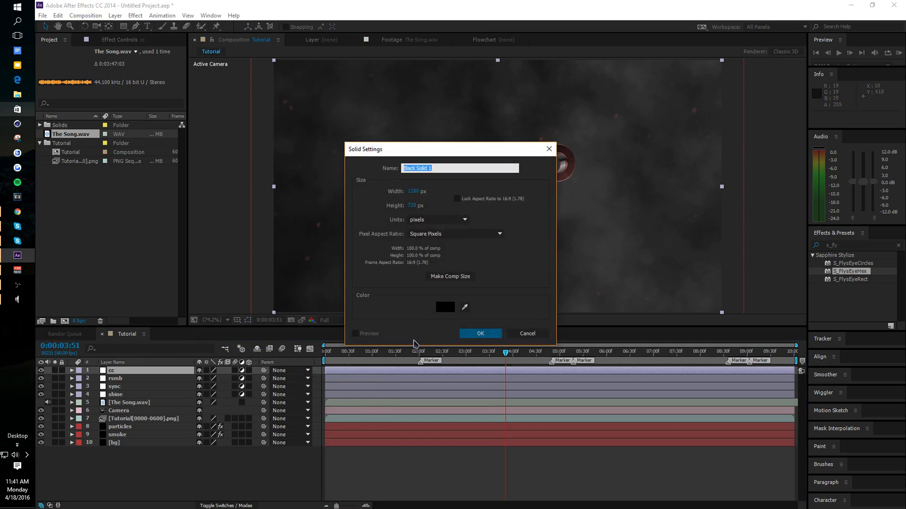
{"action": "type", "text": "Black Bars"}
{"action": "key", "text": "Return"}
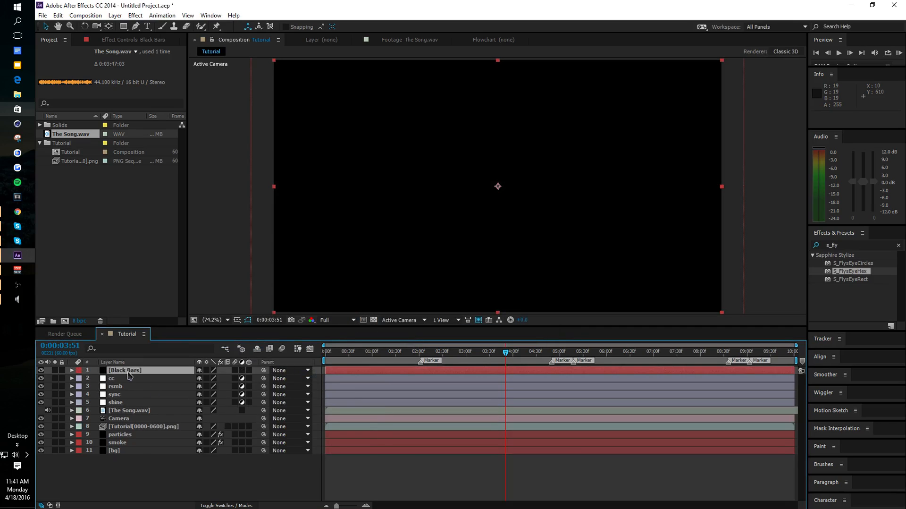
{"action": "left_click", "coordinate": [873, 245]}
{"action": "type", "text": "grid"}
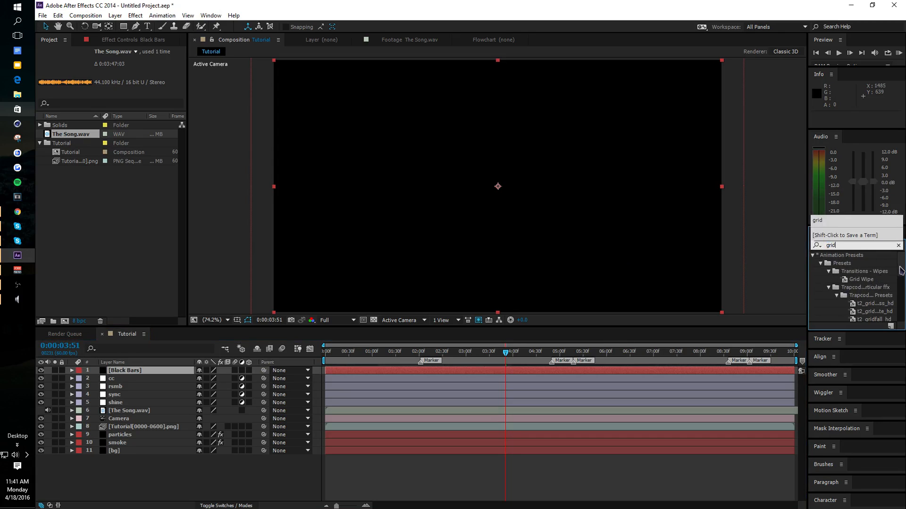
{"action": "left_click_drag", "start_coordinate": [901, 267], "coordinate": [902, 262]}
{"action": "left_click", "coordinate": [899, 245]}
{"action": "left_click", "coordinate": [891, 245]}
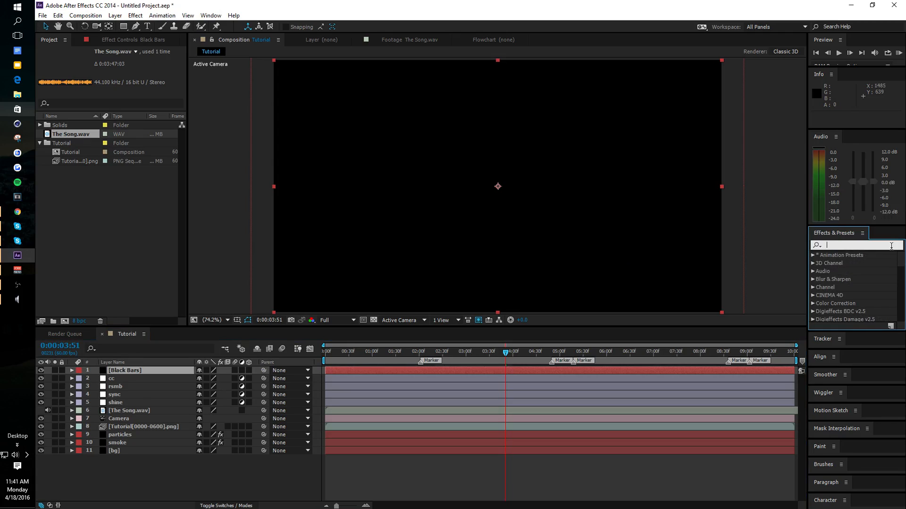
{"action": "type", "text": "cc aj"}
{"action": "key", "text": "BackSpace"}
{"action": "key", "text": "BackSpace"}
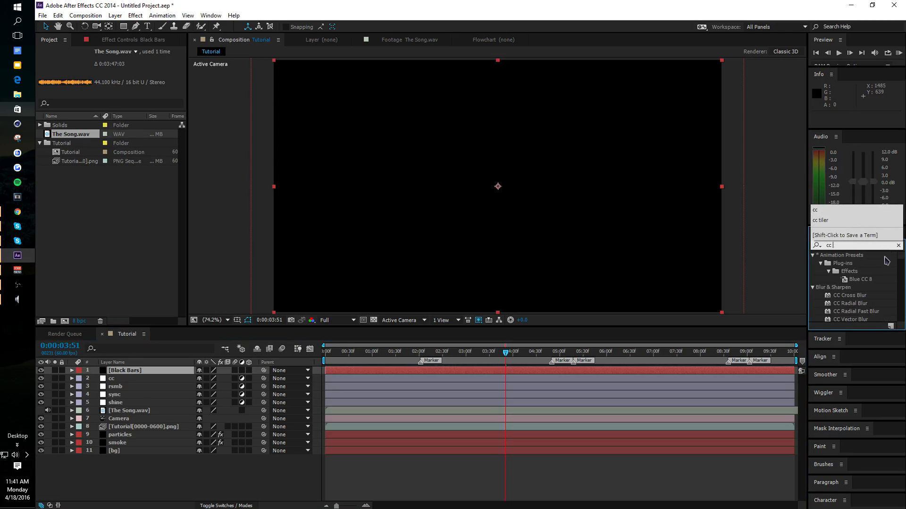
{"action": "type", "text": "jaw"}
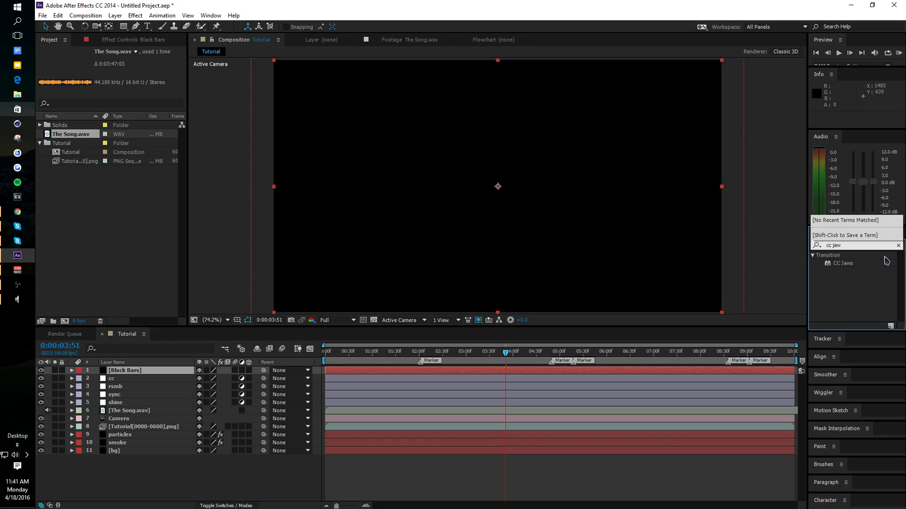
{"action": "key", "text": "ctrl+a"}
{"action": "type", "text": "motion ti"}
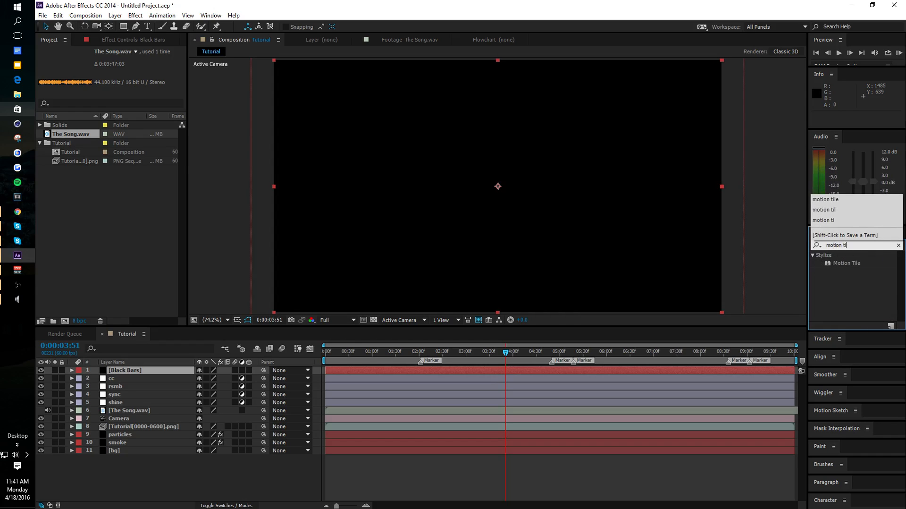
- Search the effects for "grid" and apply the Generate Grid effect to the Black Bars layer
{"action": "key", "text": "ctrl+a"}
{"action": "key", "text": "BackSpace"}
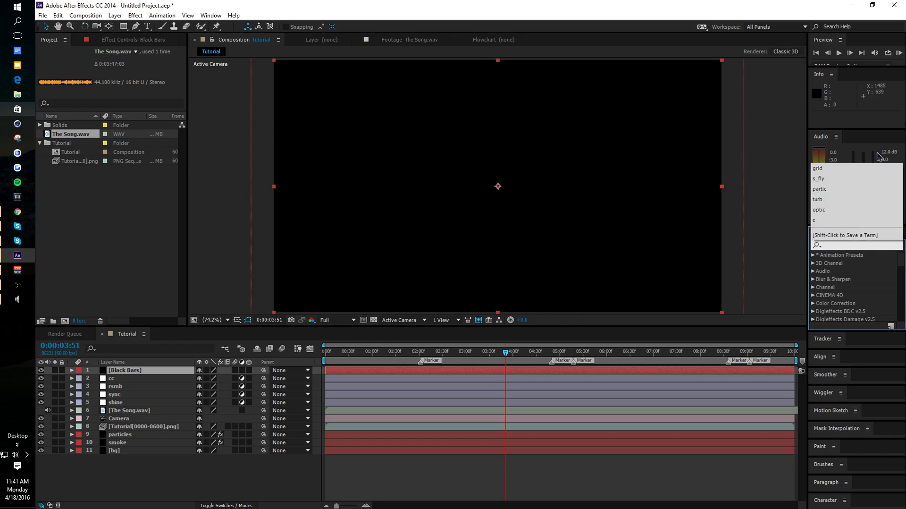
{"action": "type", "text": "grid"}
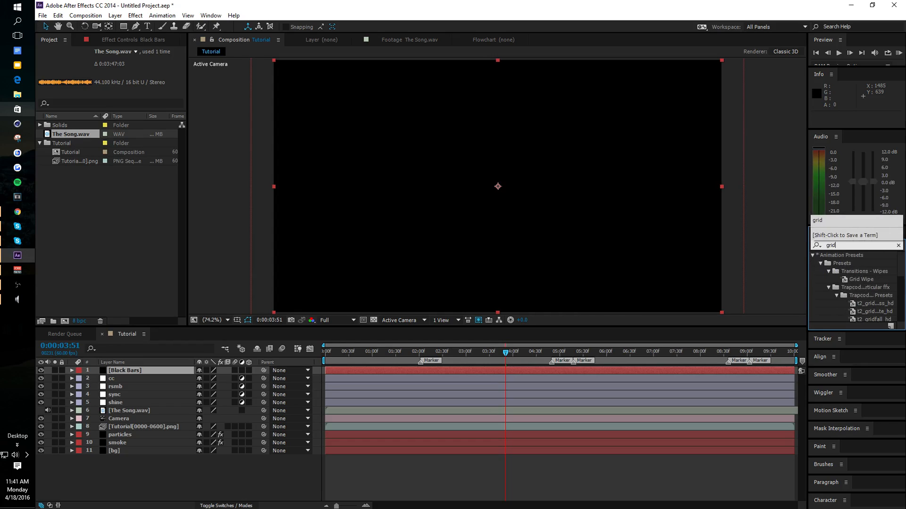
{"action": "double_click", "coordinate": [838, 285]}
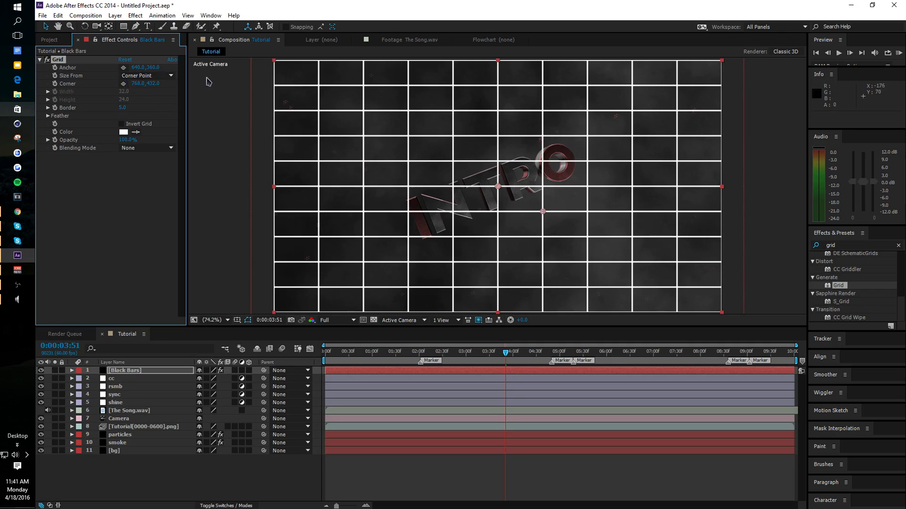
{"action": "left_click", "coordinate": [140, 370]}
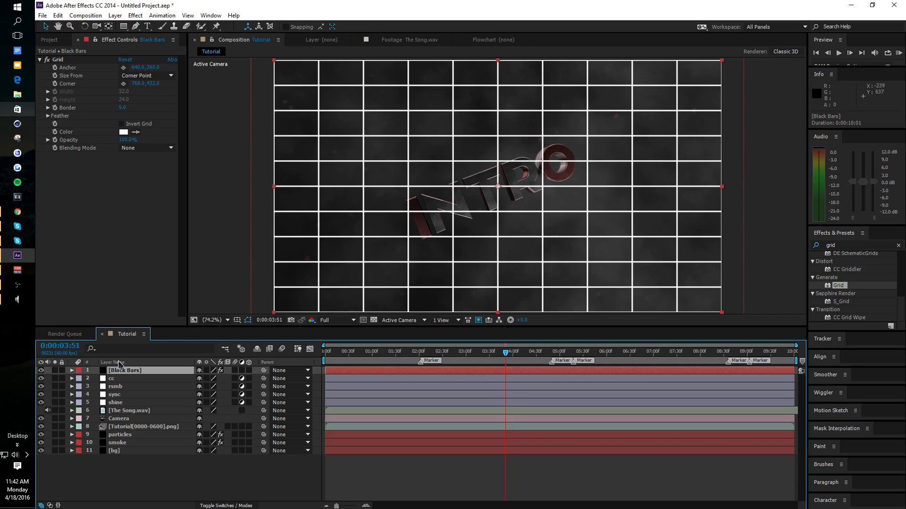
- Set the Grid effect's Anchor on the Black Bars layer to -640, 0
{"action": "left_click", "coordinate": [140, 67]}
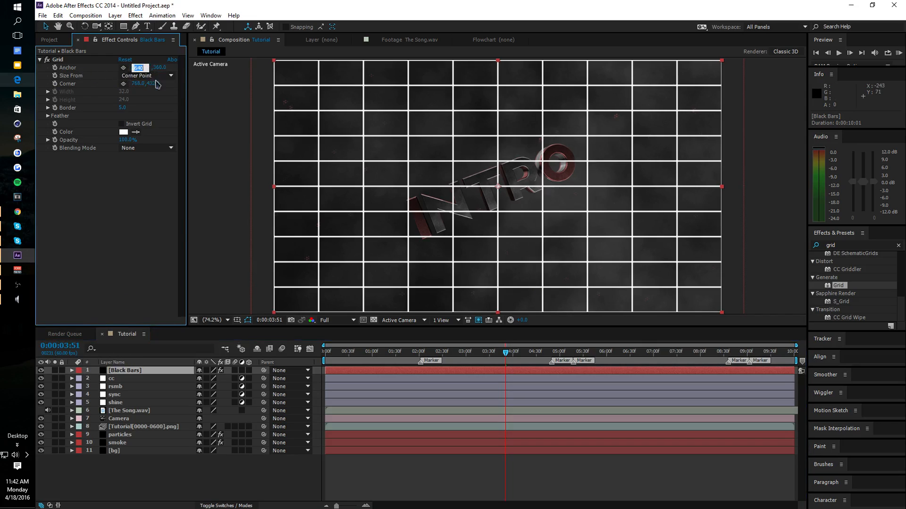
{"action": "type", "text": "-640"}
{"action": "key", "text": "Tab"}
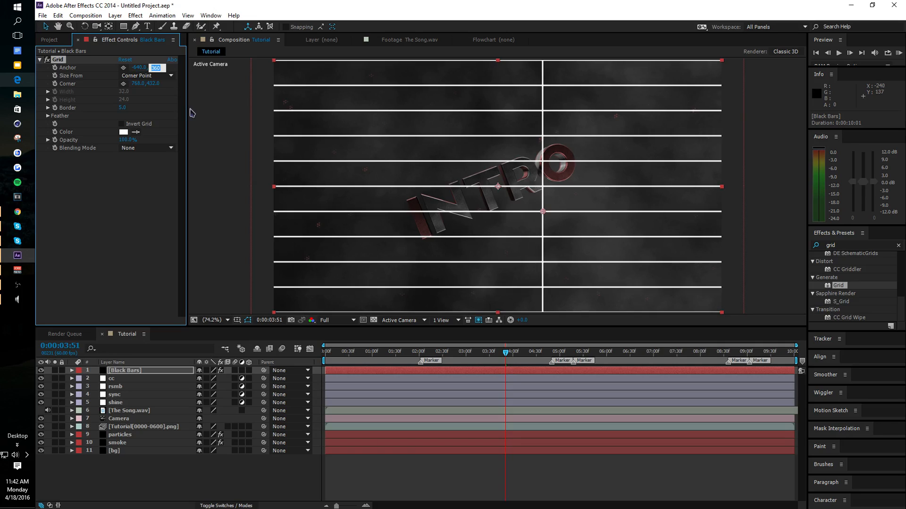
{"action": "type", "text": "0"}
{"action": "key", "text": "Return"}
- Size the grid from Width & Height Sliders, with a width of 4000 and a height of 720
{"action": "left_click", "coordinate": [133, 76]}
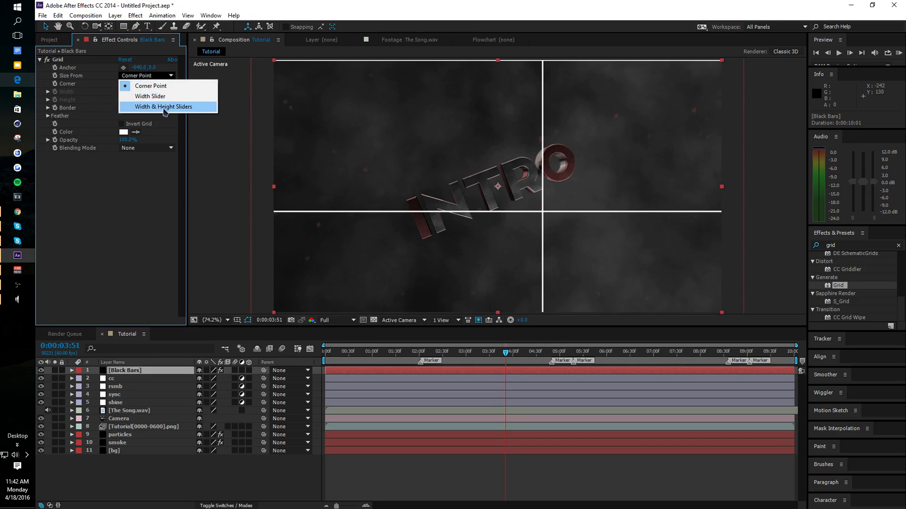
{"action": "left_click", "coordinate": [166, 107]}
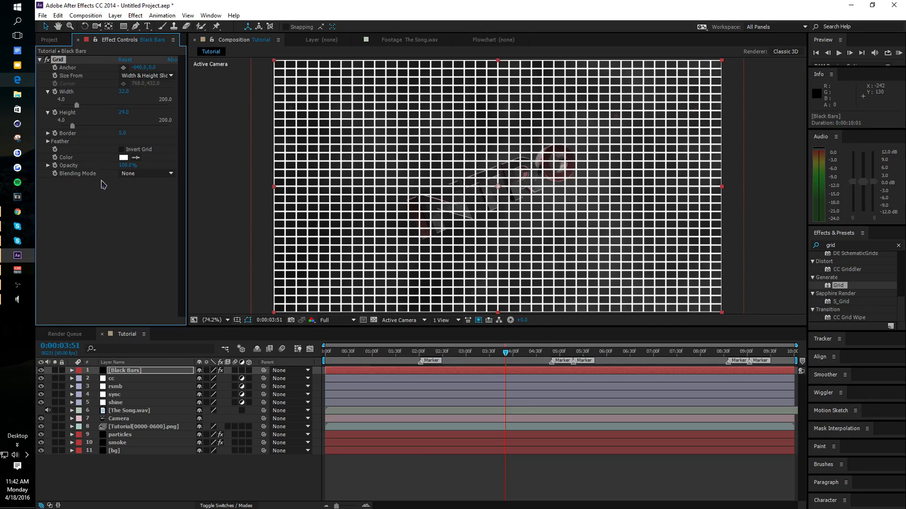
{"action": "left_click", "coordinate": [125, 92]}
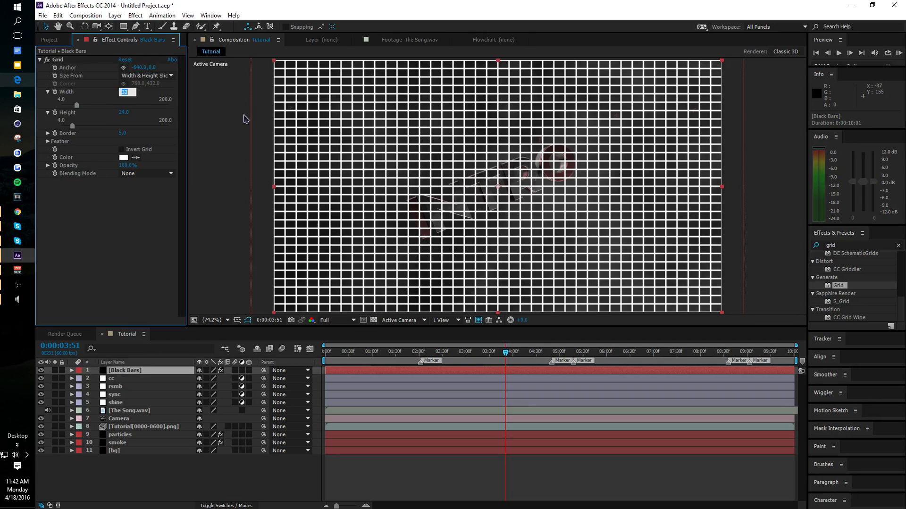
{"action": "key", "text": "Return"}
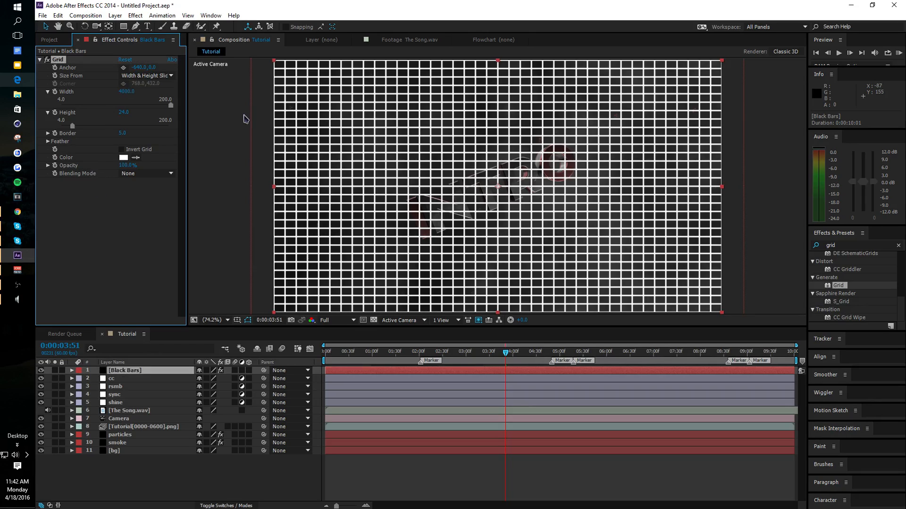
{"action": "left_click", "coordinate": [125, 112]}
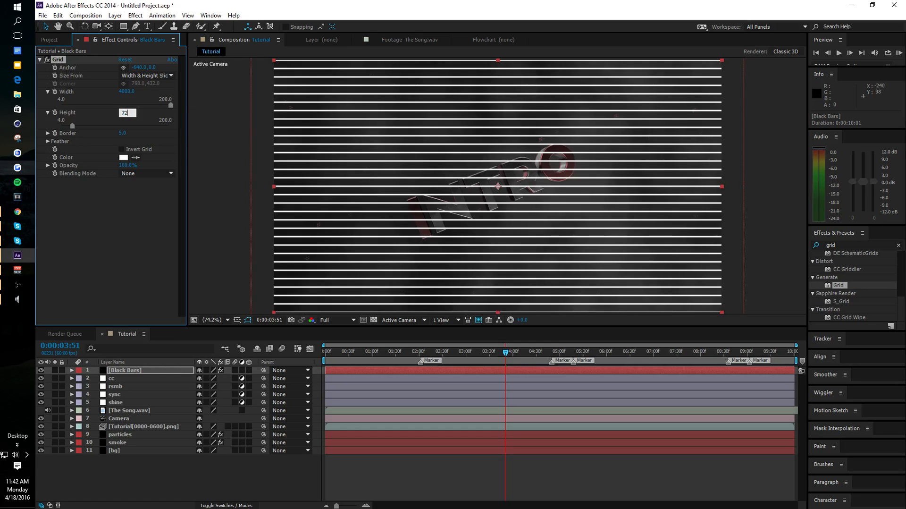
{"action": "key", "text": "Return"}
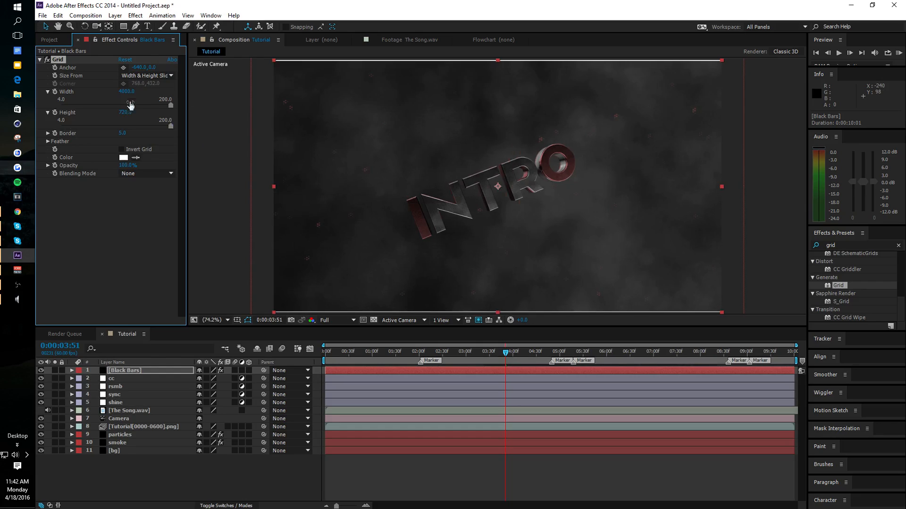
{"action": "left_click", "coordinate": [111, 230]}
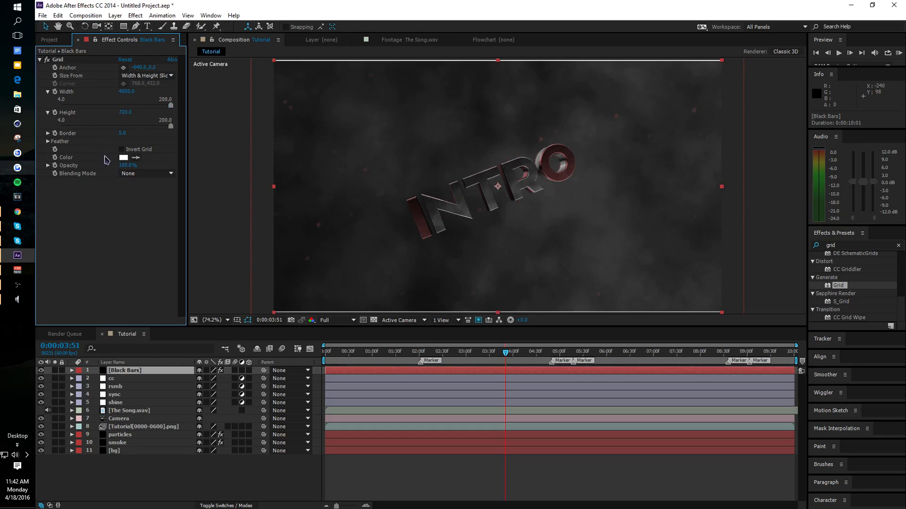
- Set the grid's Border to 200 and its color to black (000000)
{"action": "left_click", "coordinate": [121, 134]}
{"action": "type", "text": "200"}
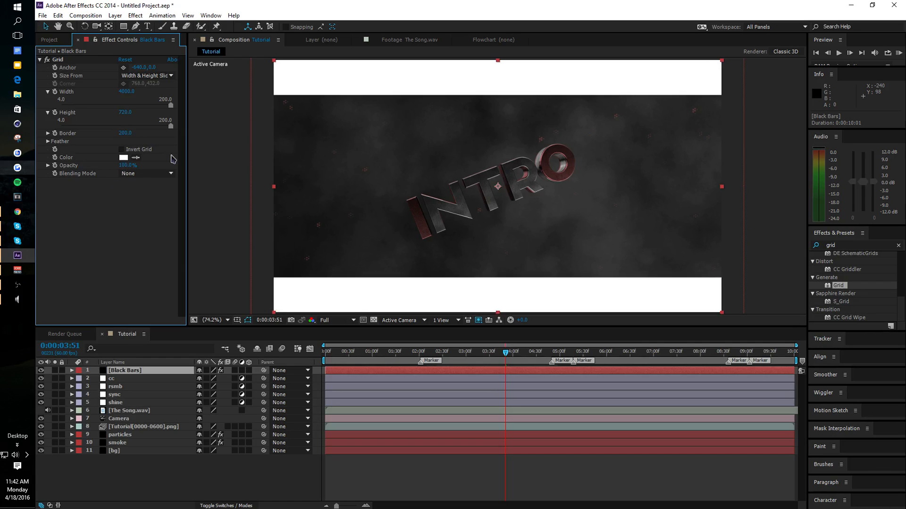
{"action": "left_click", "coordinate": [125, 158]}
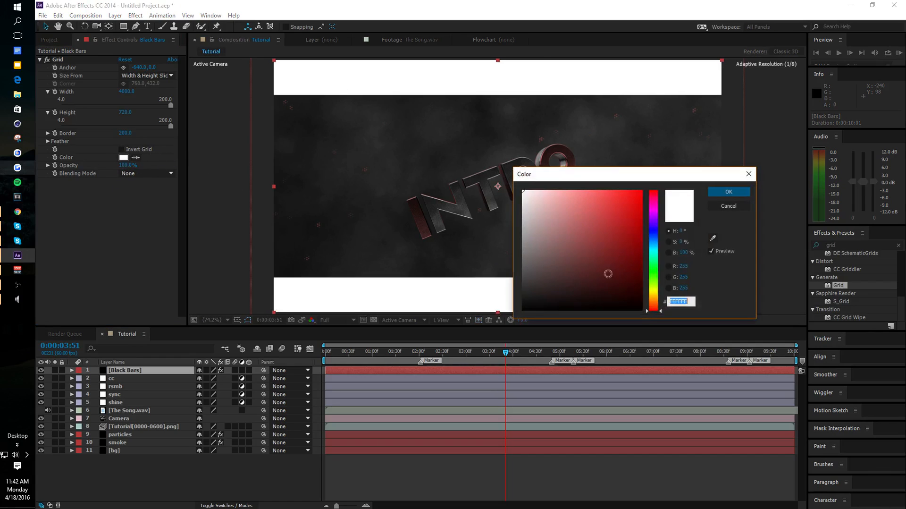
{"action": "left_click_drag", "start_coordinate": [607, 269], "coordinate": [667, 308]}
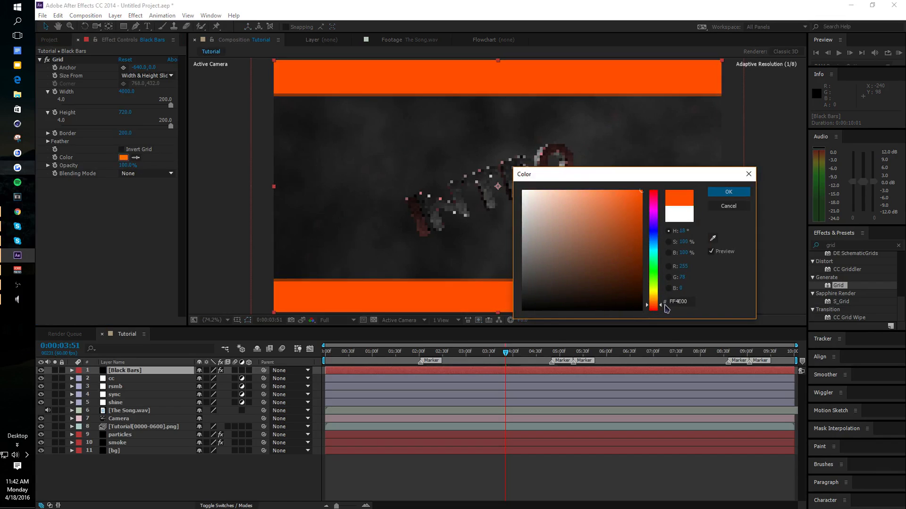
{"action": "left_click", "coordinate": [685, 253]}
{"action": "type", "text": "0"}
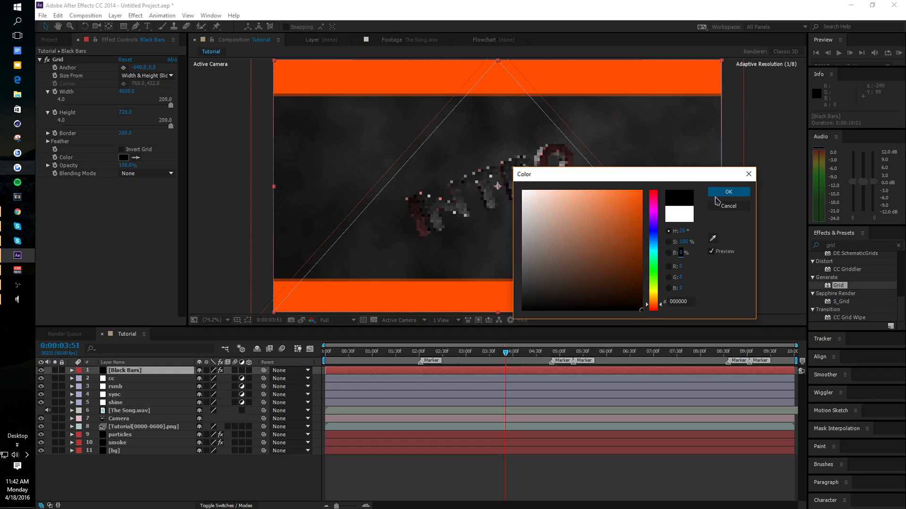
{"action": "left_click", "coordinate": [729, 191]}
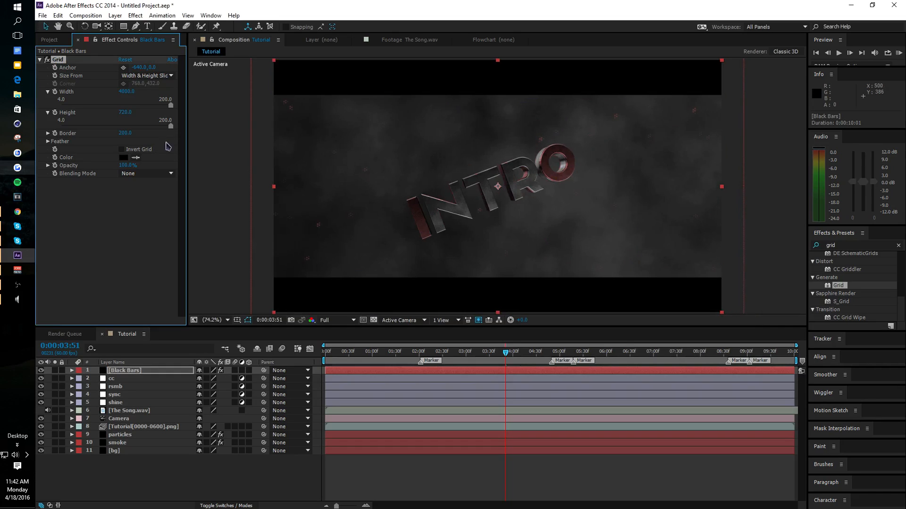
{"action": "left_click", "coordinate": [123, 199]}
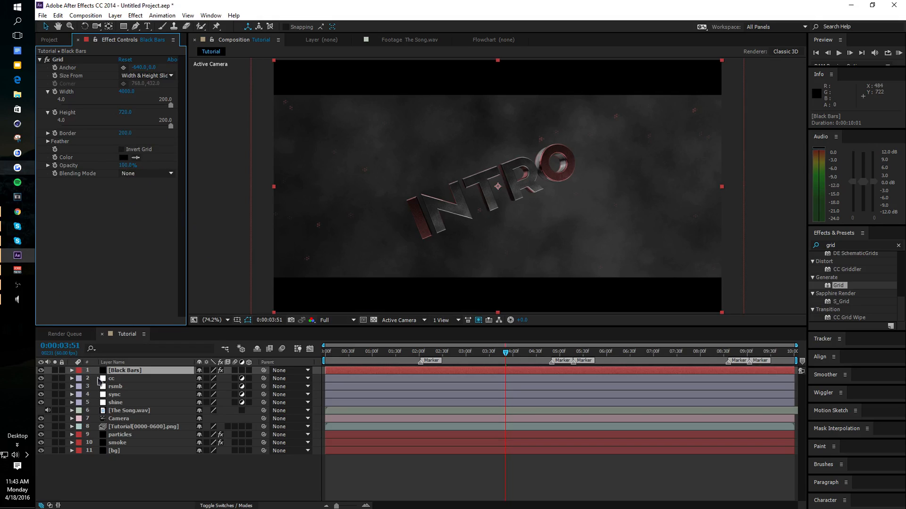
- Search the effects for "shine" and apply the Trapcode Shine effect to the shine adjustment layer
{"action": "left_click", "coordinate": [126, 403]}
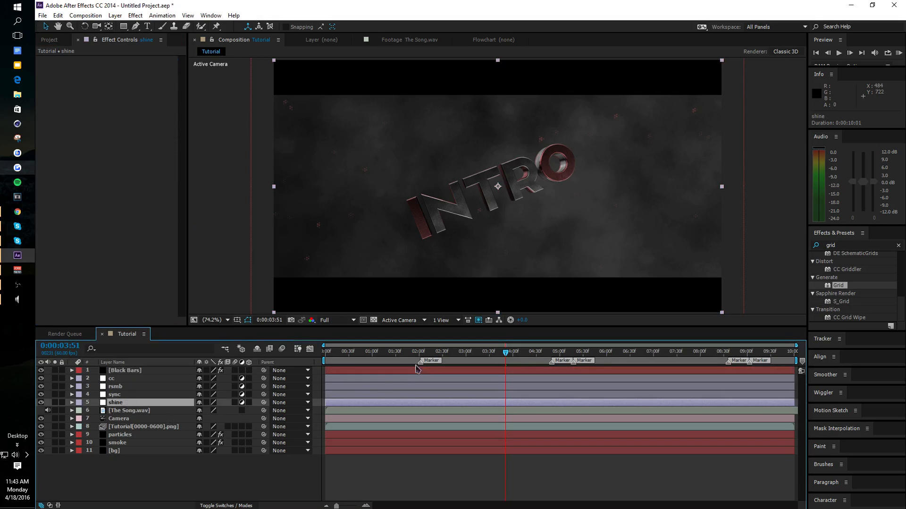
{"action": "left_click", "coordinate": [845, 245]}
{"action": "left_click_drag", "start_coordinate": [841, 249], "coordinate": [799, 242]}
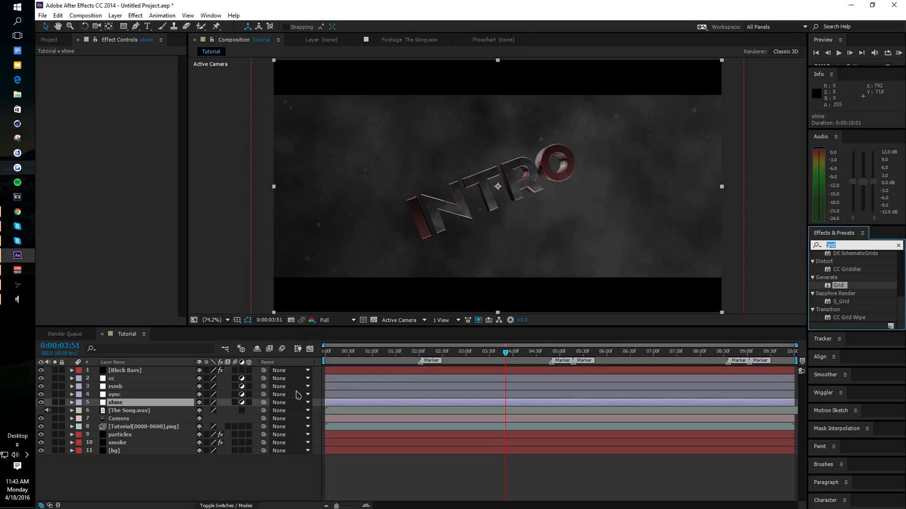
{"action": "type", "text": "shine"}
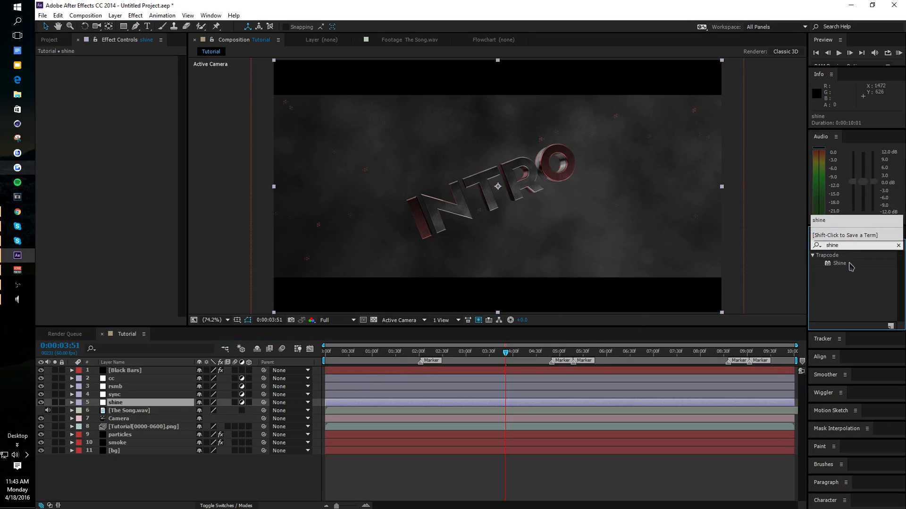
{"action": "left_click", "coordinate": [840, 263]}
{"action": "double_click", "coordinate": [844, 266]}
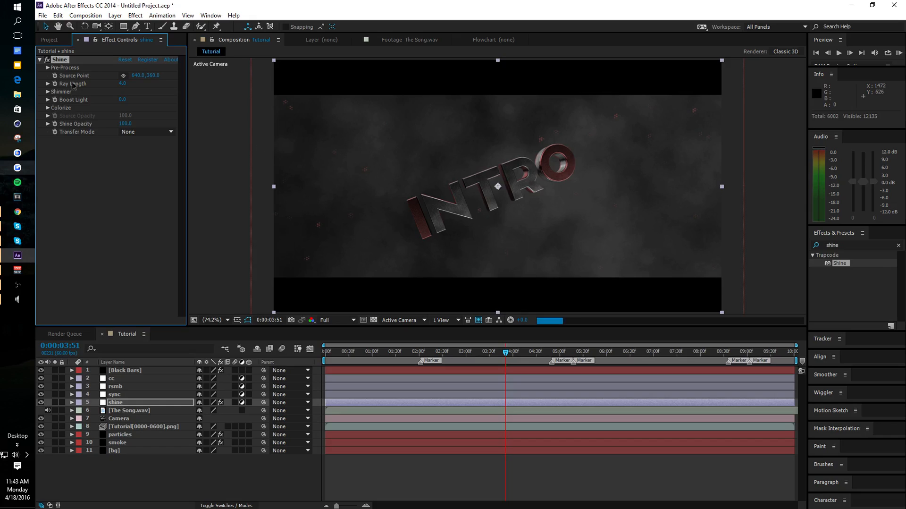
- Set the Shine effect's Ray Length to 2
{"action": "left_click", "coordinate": [123, 83]}
{"action": "type", "text": "2"}
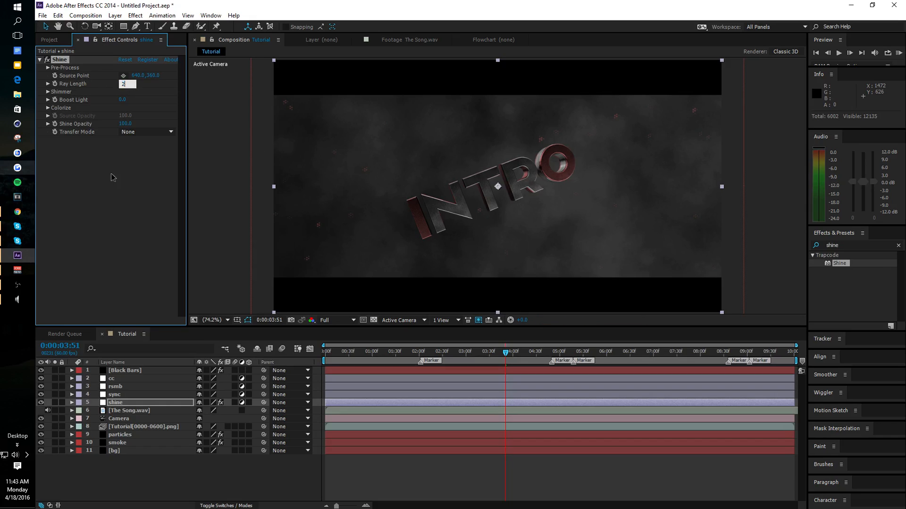
{"action": "left_click", "coordinate": [111, 174]}
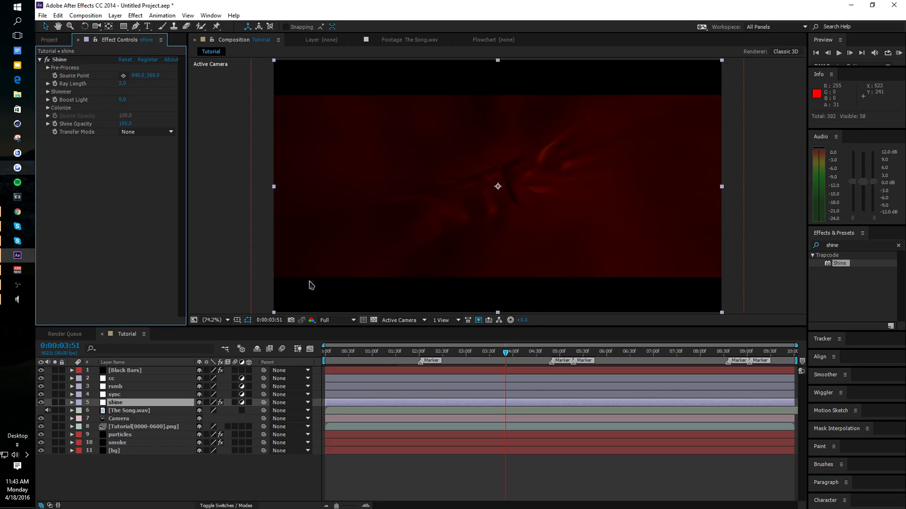
- Change the Shine effect's Colorize Midtones to red and sample that same color for its Shadows
{"action": "left_click", "coordinate": [48, 109]}
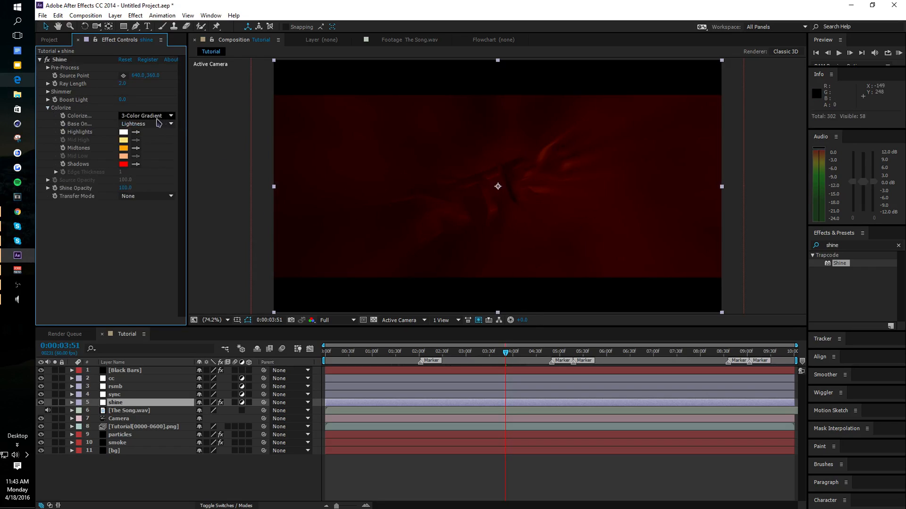
{"action": "left_click", "coordinate": [123, 148]}
{"action": "left_click", "coordinate": [657, 204]}
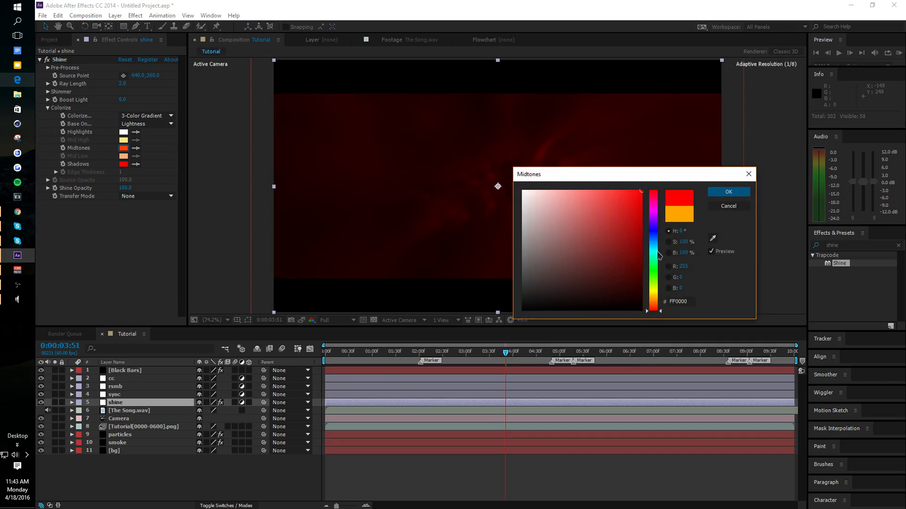
{"action": "left_click", "coordinate": [658, 207]}
{"action": "left_click_drag", "start_coordinate": [650, 172], "coordinate": [546, 116]}
{"action": "left_click", "coordinate": [597, 201]}
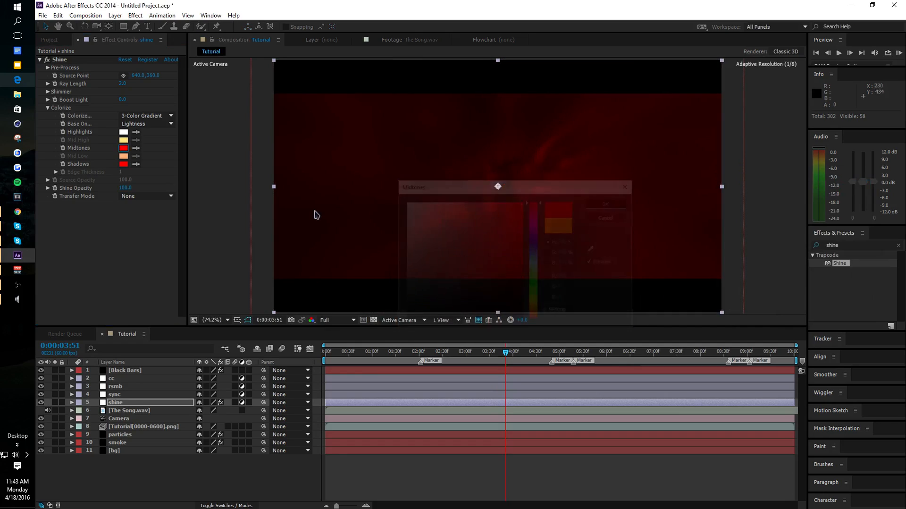
{"action": "left_click", "coordinate": [90, 209]}
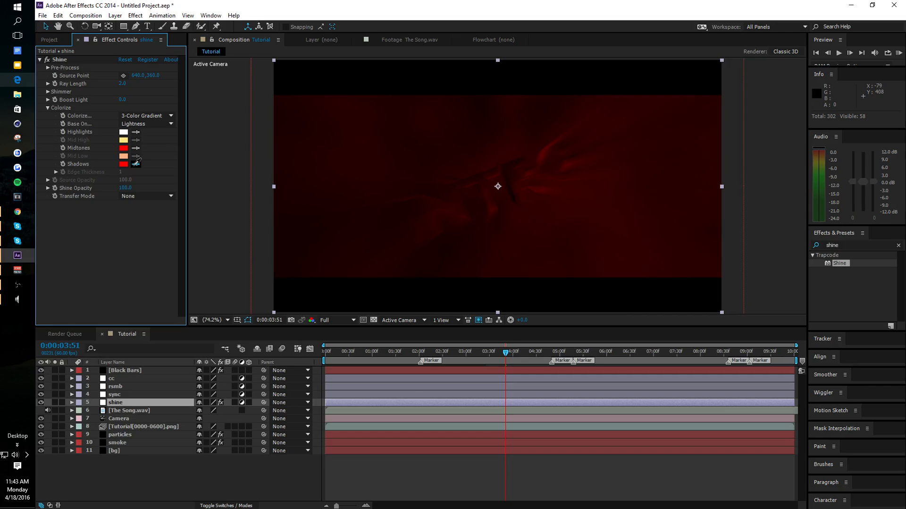
{"action": "left_click", "coordinate": [136, 164]}
{"action": "left_click", "coordinate": [124, 146]}
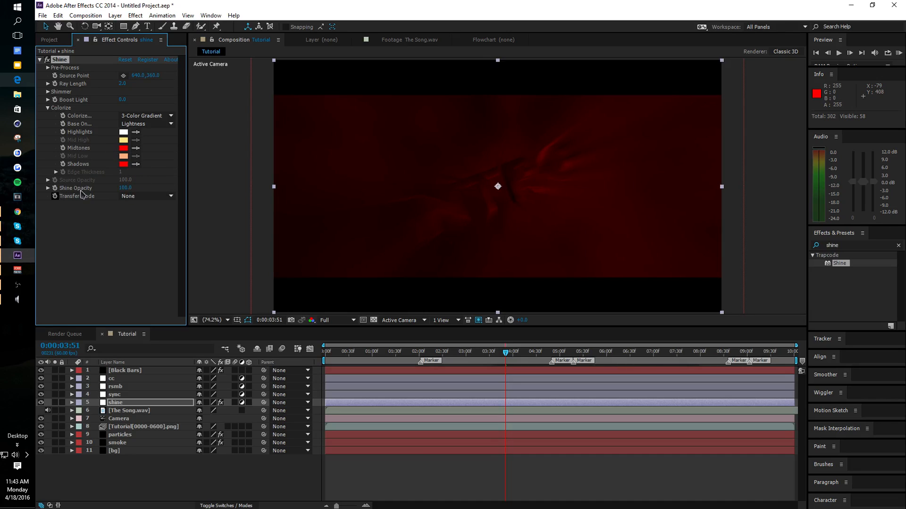
- Set the Shine Opacity to 15 and the effect's Transfer Mode to Add
{"action": "left_click", "coordinate": [129, 188]}
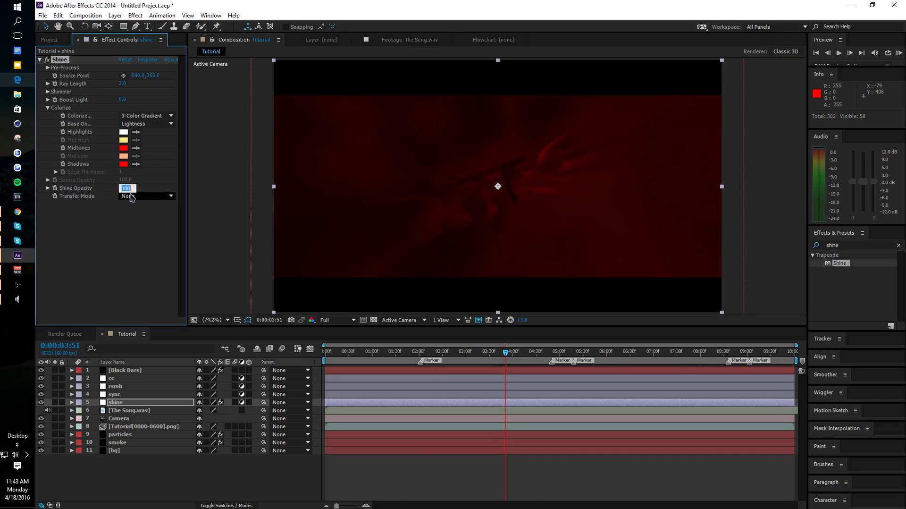
{"action": "type", "text": "15"}
{"action": "key", "text": "Return"}
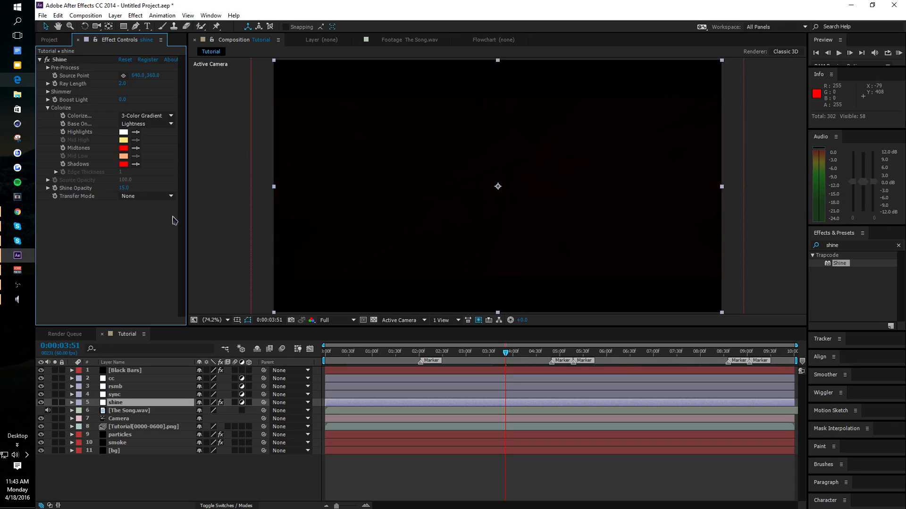
{"action": "left_click", "coordinate": [127, 196]}
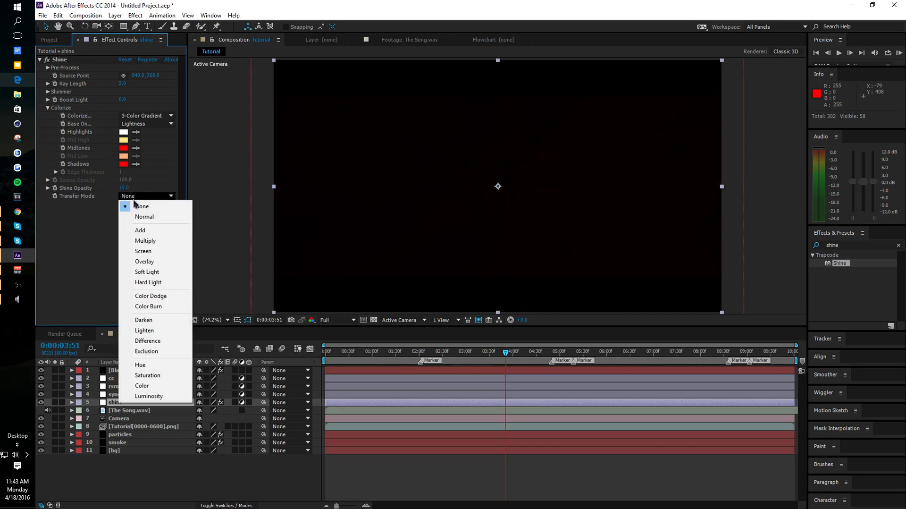
{"action": "left_click", "coordinate": [142, 230]}
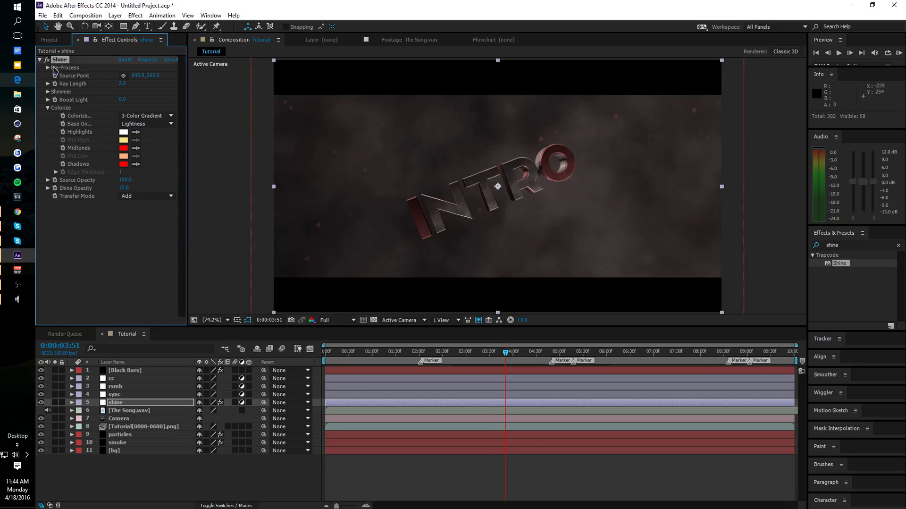
- Compare the frame with and without the Shine effect at 100% magnification
{"action": "key", "text": "slash"}
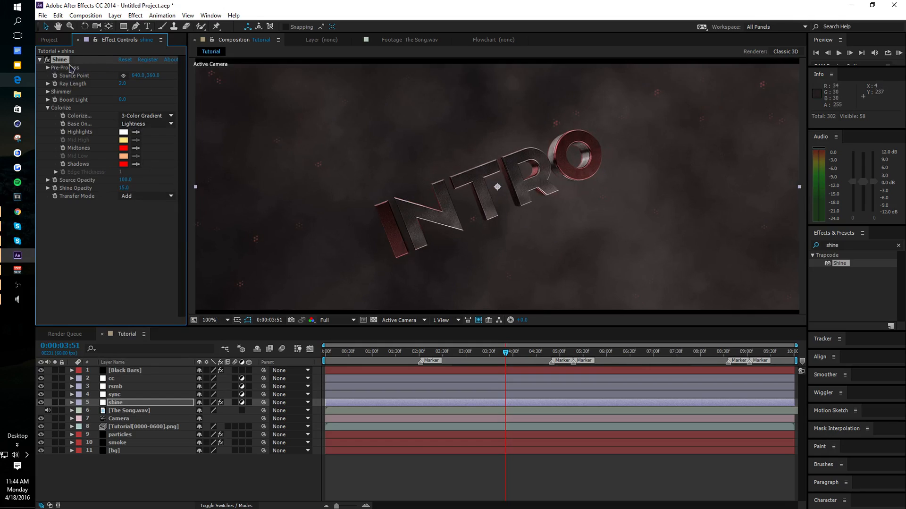
{"action": "left_click", "coordinate": [48, 60]}
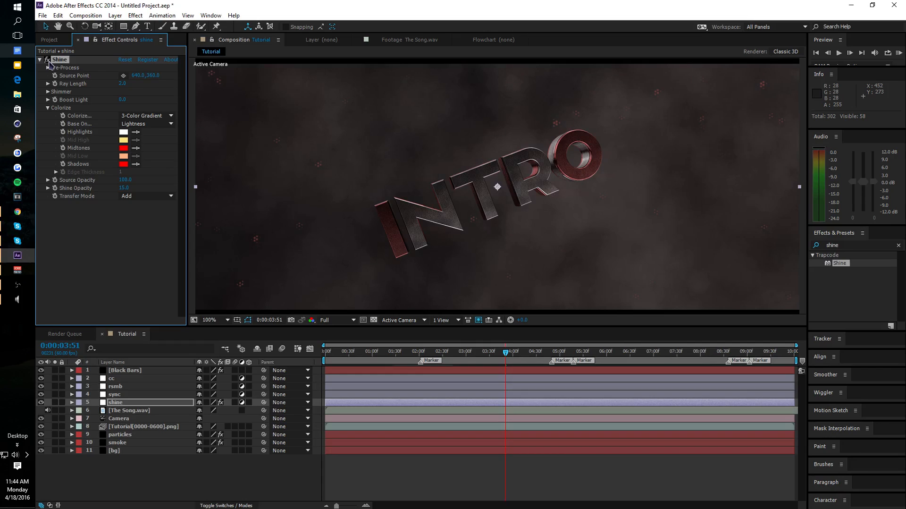
{"action": "left_click", "coordinate": [48, 60]}
- Try Shine Opacity values of 99 and 25, and return it to 15
{"action": "left_click_drag", "start_coordinate": [122, 188], "coordinate": [166, 191]}
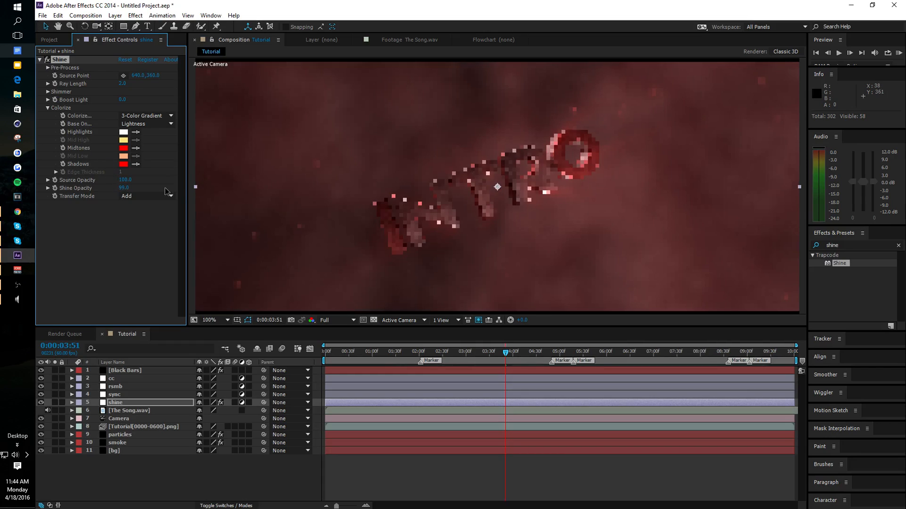
{"action": "left_click", "coordinate": [123, 188]}
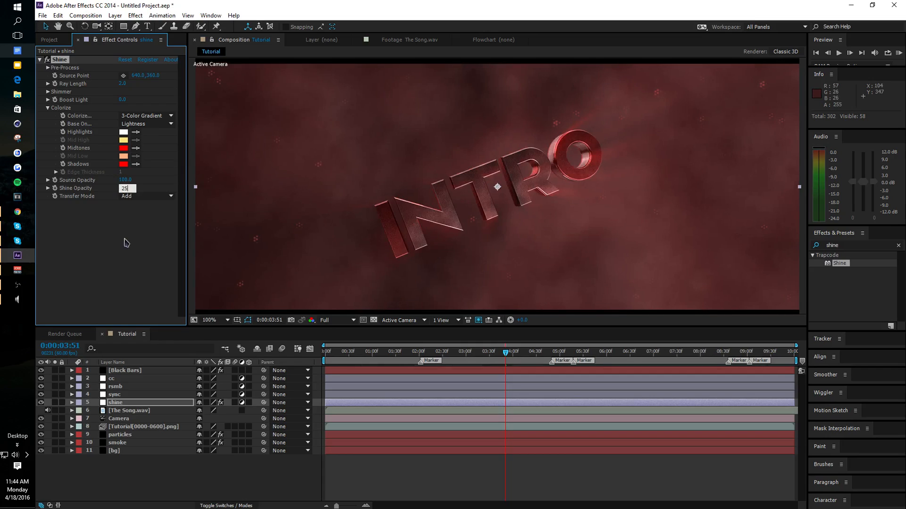
{"action": "type", "text": "25"}
{"action": "key", "text": "Return"}
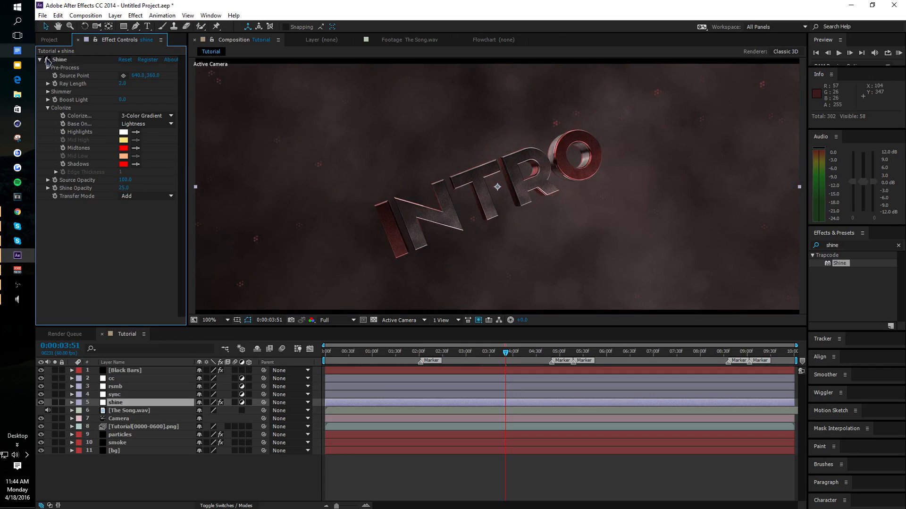
{"action": "left_click", "coordinate": [123, 188]}
{"action": "type", "text": "15"}
{"action": "key", "text": "Return"}
- Fit the whole composition in view and compare it with the Shine effect off and on
{"action": "left_click", "coordinate": [215, 319]}
{"action": "left_click", "coordinate": [229, 340]}
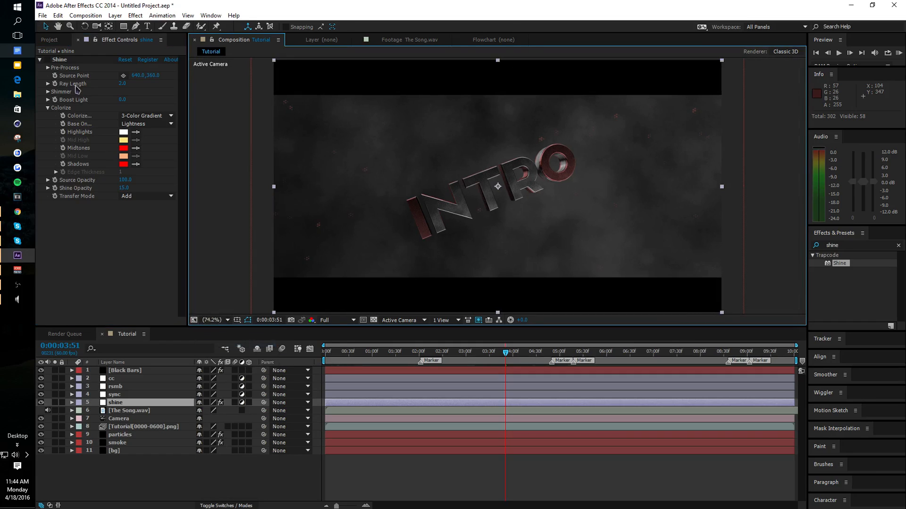
{"action": "left_click", "coordinate": [48, 62]}
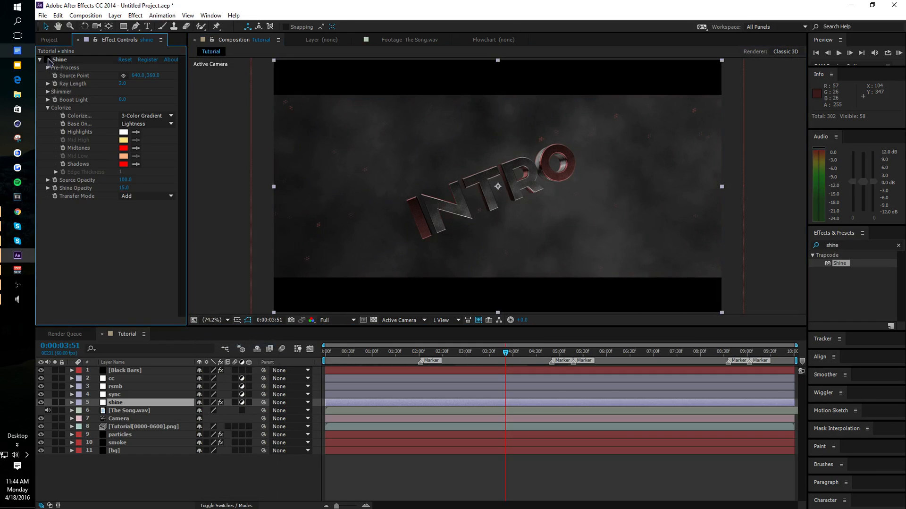
{"action": "left_click", "coordinate": [200, 479]}
- Search the effects for "transform" and apply the Distort Transform effect to the sync layer
{"action": "left_click", "coordinate": [111, 395]}
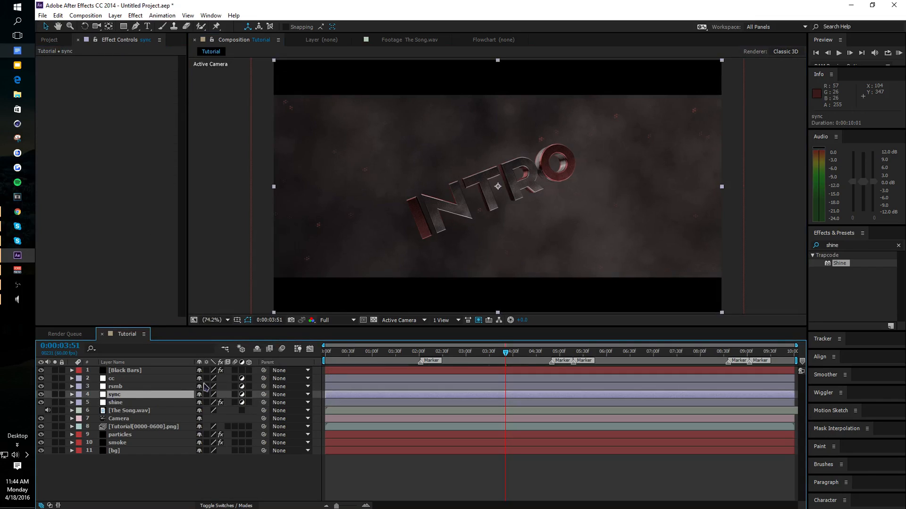
{"action": "left_click", "coordinate": [858, 246]}
{"action": "type", "text": "transform"}
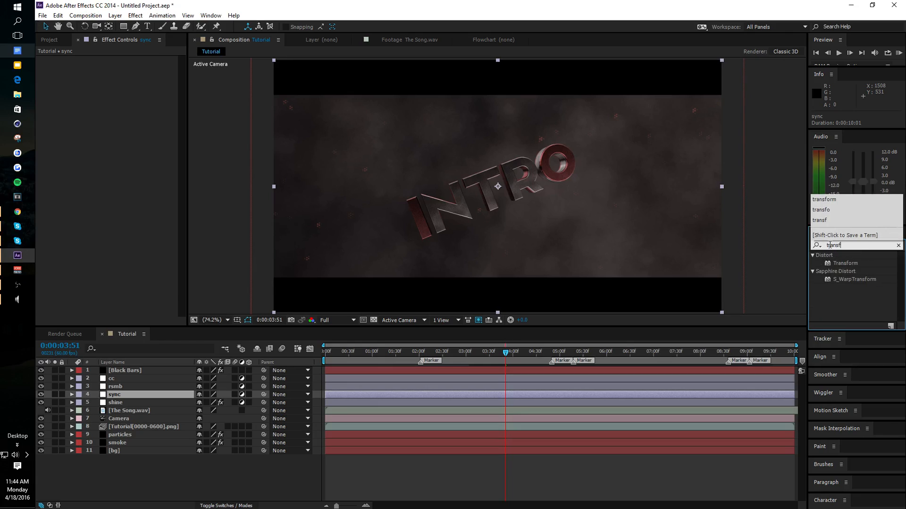
{"action": "double_click", "coordinate": [845, 263]}
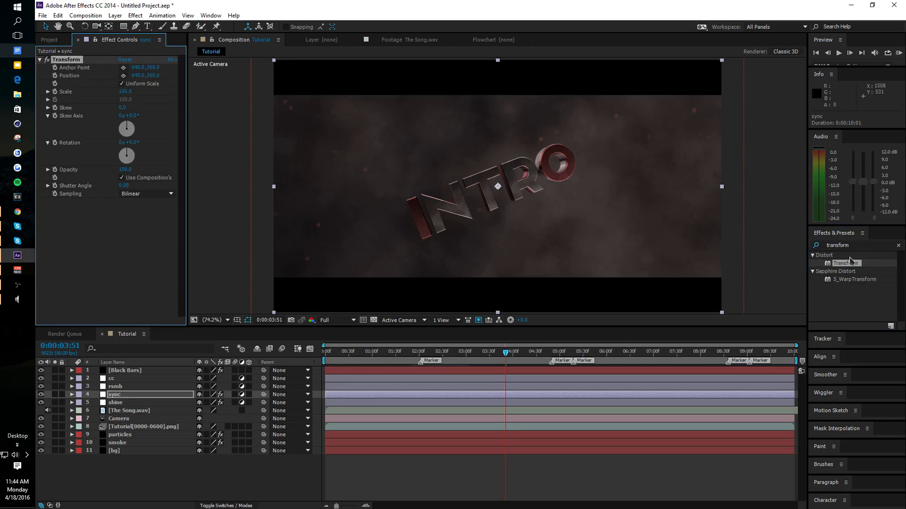
- Search the effects for "s_shake" and apply the Sapphire S_Shake effect twice to the sync layer
{"action": "type", "text": "s_shake"}
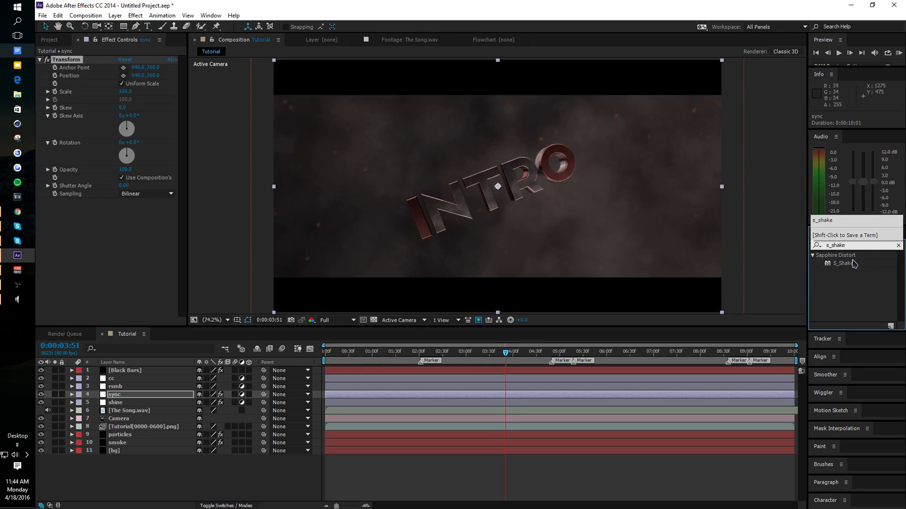
{"action": "double_click", "coordinate": [844, 263]}
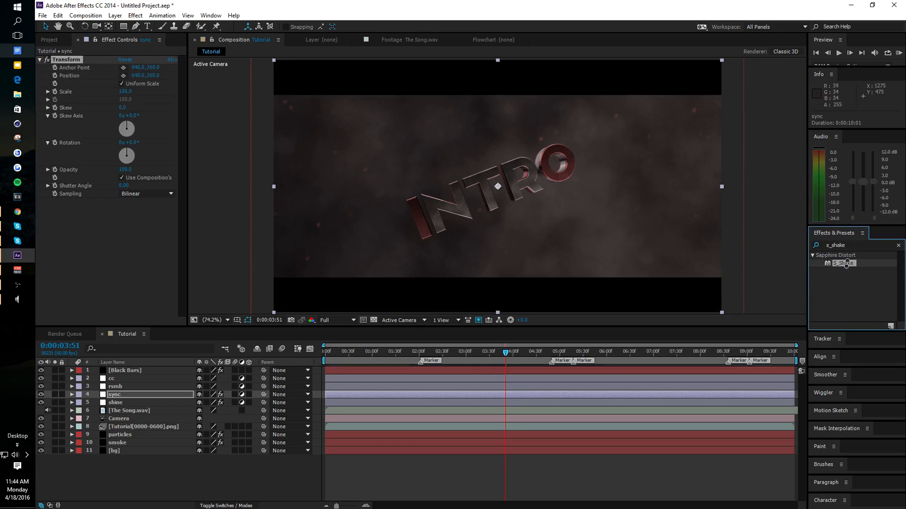
{"action": "double_click", "coordinate": [844, 263]}
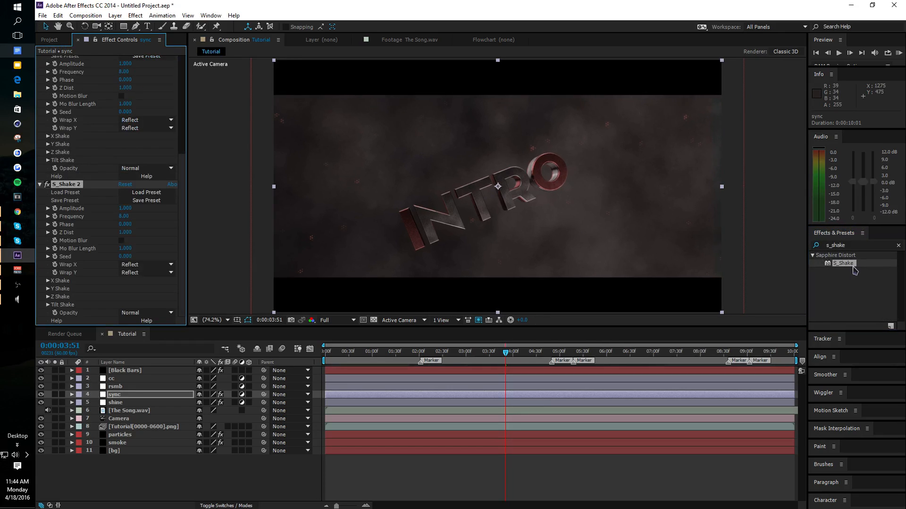
- Scale the shine adjustment layer to 110%
{"action": "left_click", "coordinate": [160, 402]}
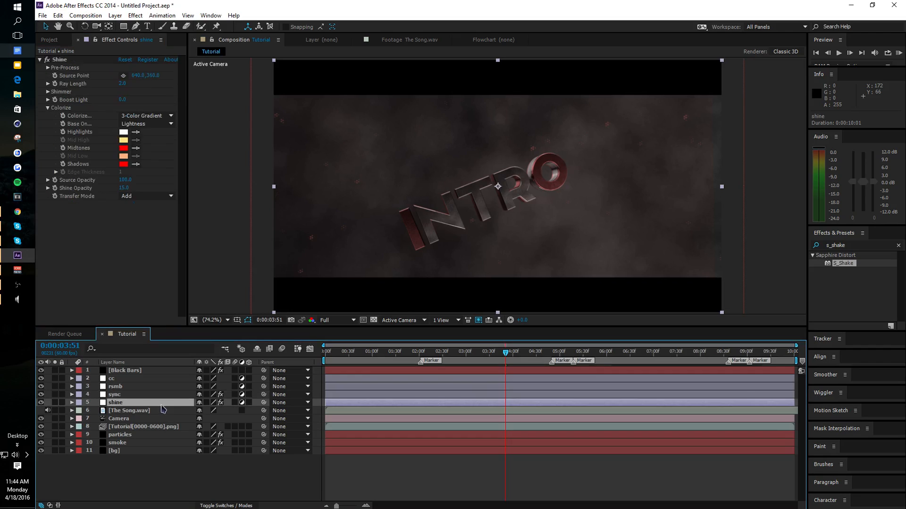
{"action": "key", "text": "s"}
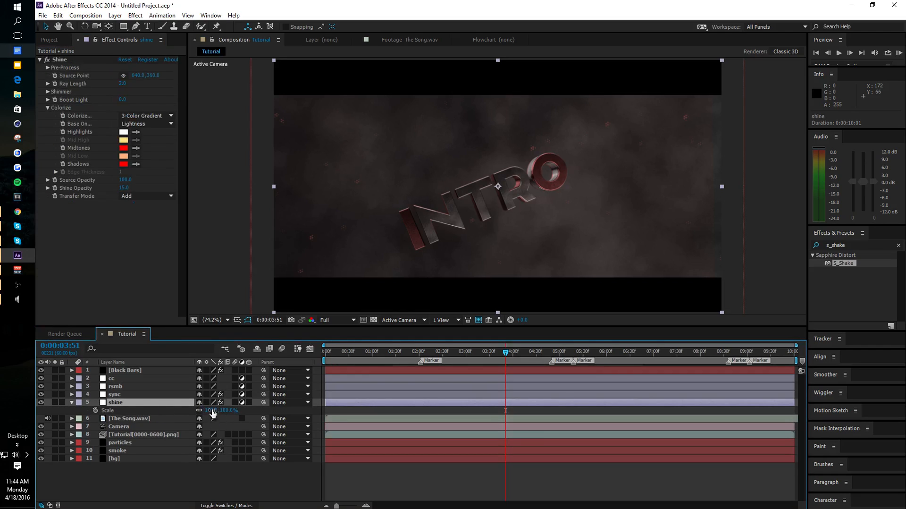
{"action": "left_click", "coordinate": [213, 411]}
{"action": "type", "text": "110"}
{"action": "key", "text": "Return"}
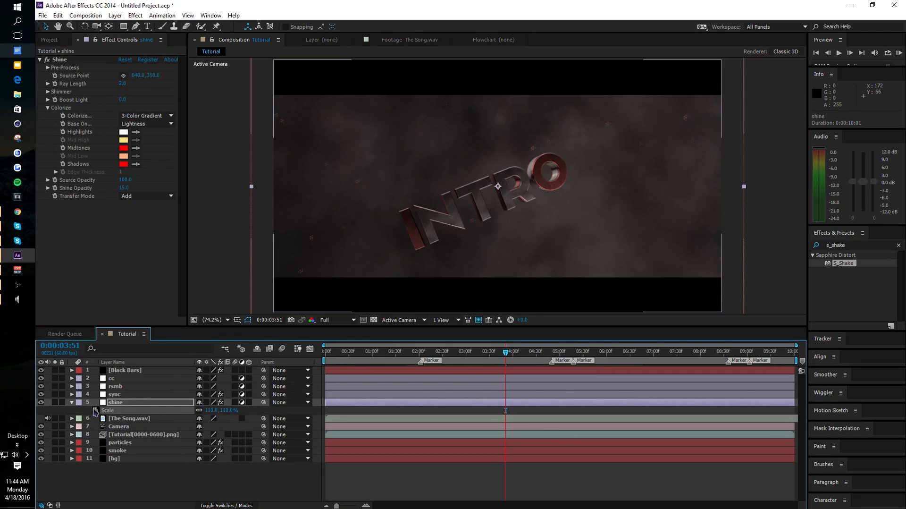
{"action": "left_click", "coordinate": [71, 403]}
- Set the sync layer's second S_Shake effect to Frequency 1 and Amplitude 0.5, with Motion Blur enabled
{"action": "left_click", "coordinate": [124, 394]}
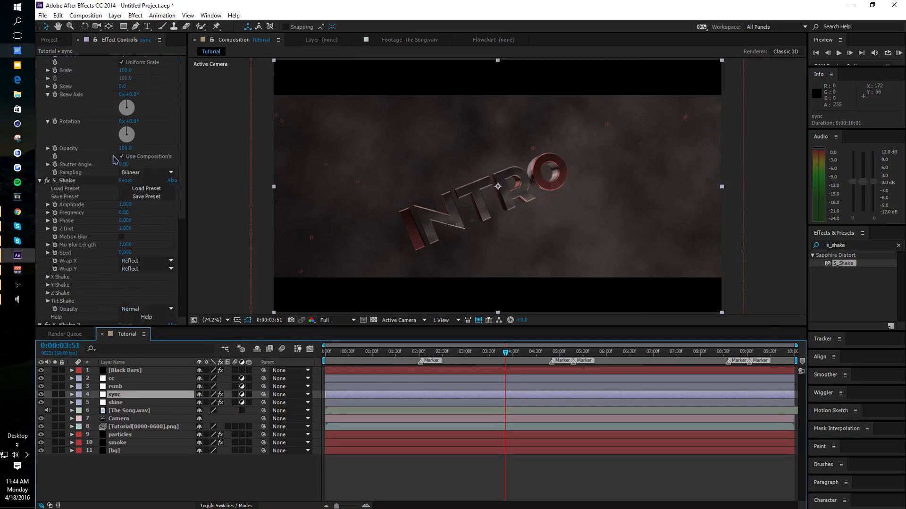
{"action": "scroll", "coordinate": [115, 159], "scroll_direction": "down", "scroll_amount": 5}
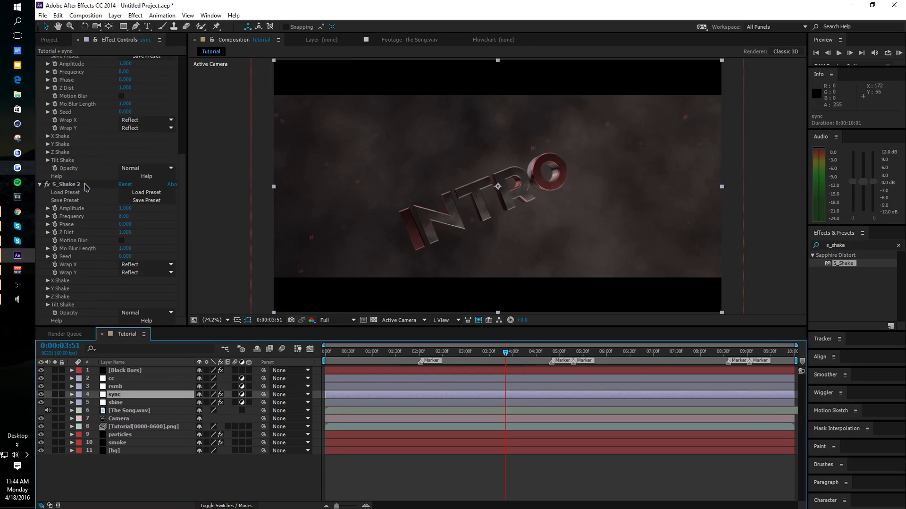
{"action": "left_click", "coordinate": [126, 216]}
{"action": "type", "text": "1"}
{"action": "left_click", "coordinate": [126, 208]}
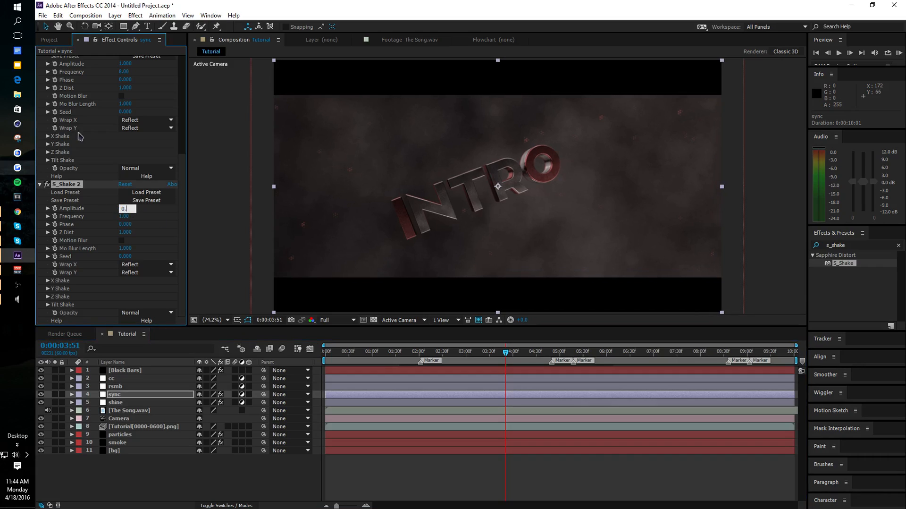
{"action": "type", "text": "0.5"}
{"action": "key", "text": "Return"}
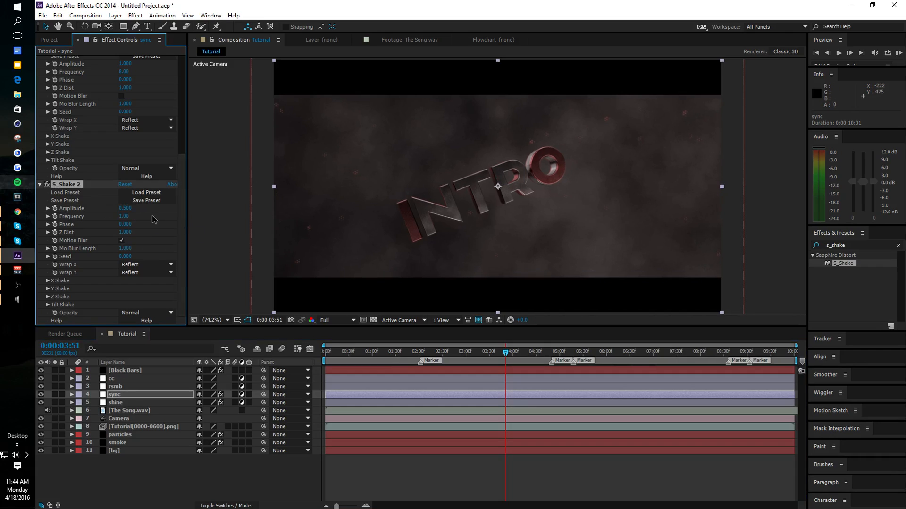
{"action": "scroll", "coordinate": [119, 210], "scroll_direction": "up", "scroll_amount": 5}
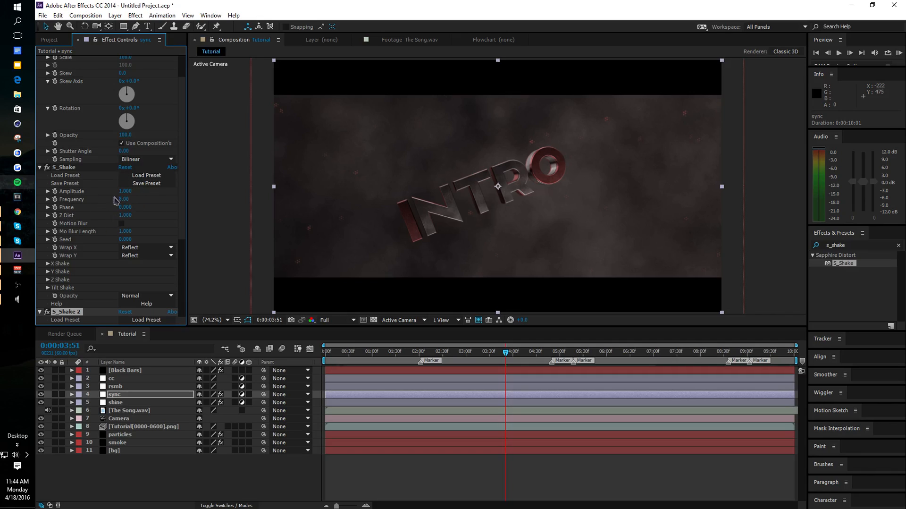
{"action": "left_click", "coordinate": [141, 200]}
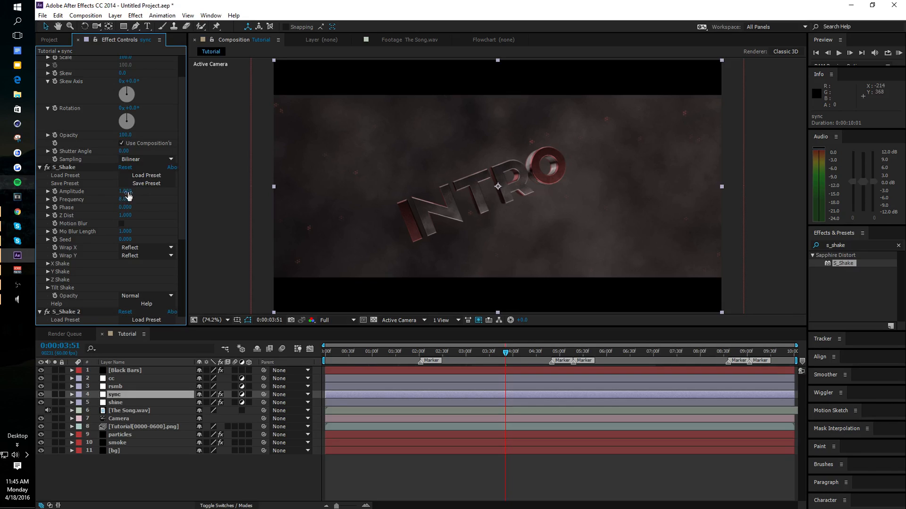
{"action": "left_click", "coordinate": [11, 288]}
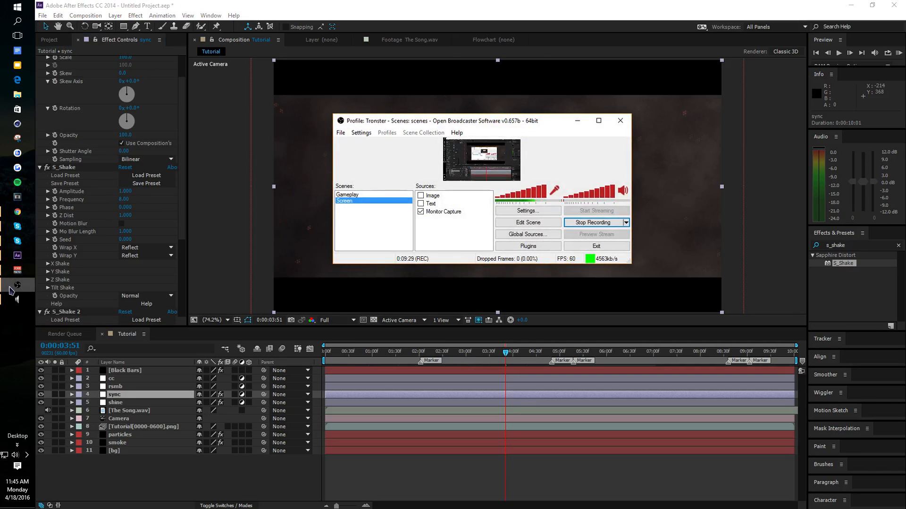
{"action": "left_click", "coordinate": [11, 288]}
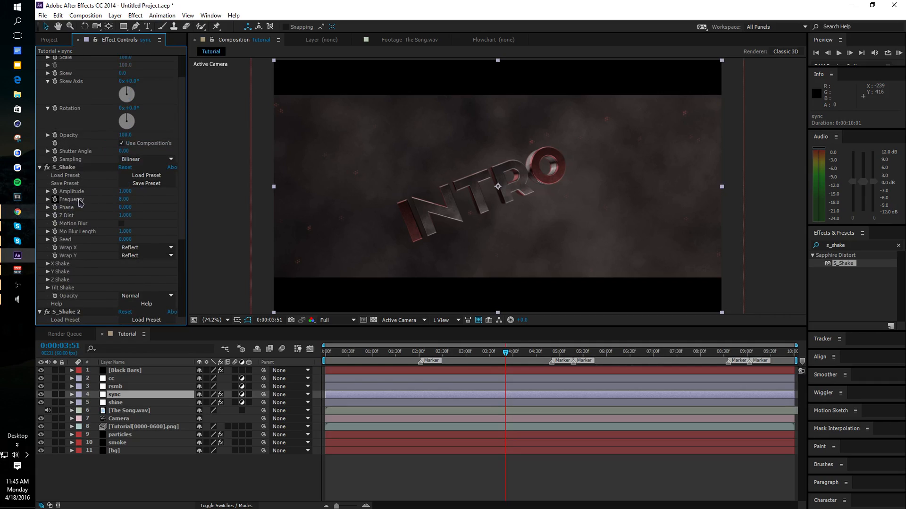
- Set the sync layer's first S_Shake effect to Frequency 5 and Amplitude 0, with Motion Blur enabled
{"action": "left_click", "coordinate": [123, 199]}
{"action": "type", "text": "5"}
{"action": "key", "text": "Return"}
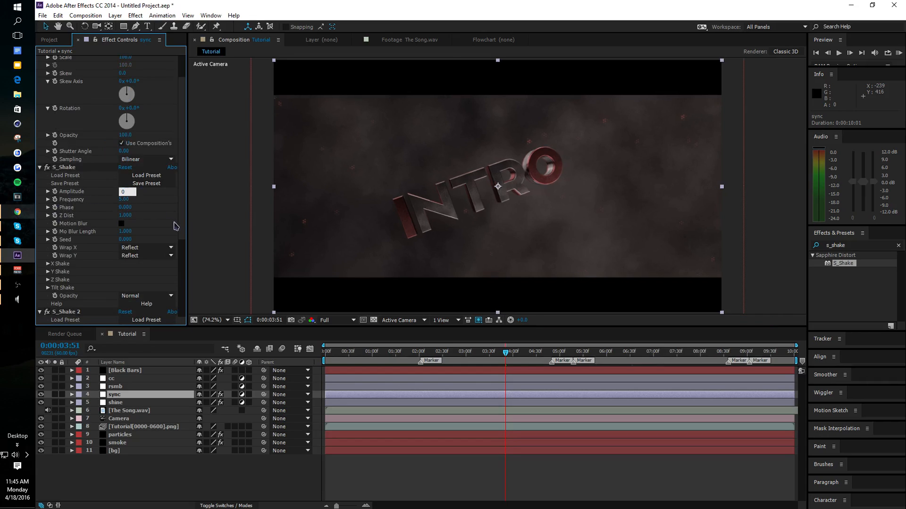
{"action": "left_click", "coordinate": [121, 222]}
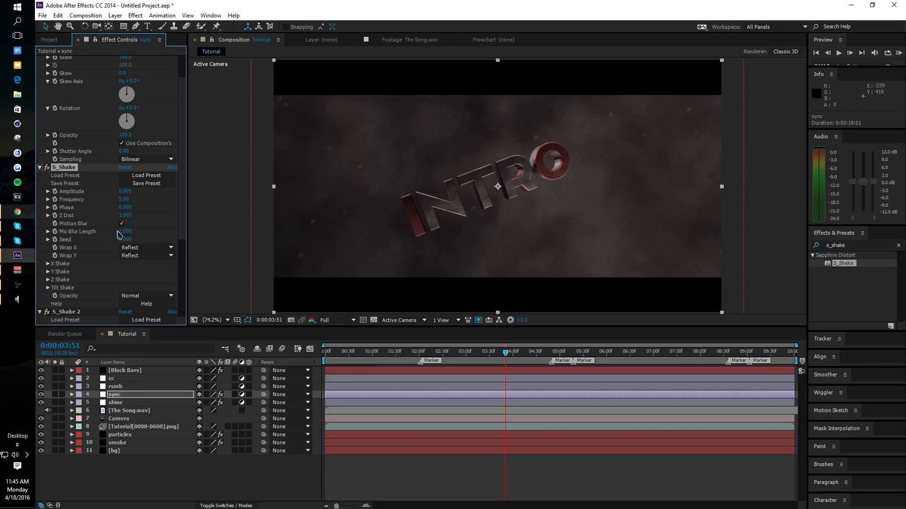
- Set the first S_Shake effect's Mo Blur Length to 1.6 and its Z Rand Amp to 35
{"action": "left_click", "coordinate": [131, 231]}
{"action": "type", "text": "1.6"}
{"action": "key", "text": "Return"}
{"action": "left_click", "coordinate": [47, 280]}
{"action": "left_click", "coordinate": [125, 288]}
{"action": "type", "text": "35"}
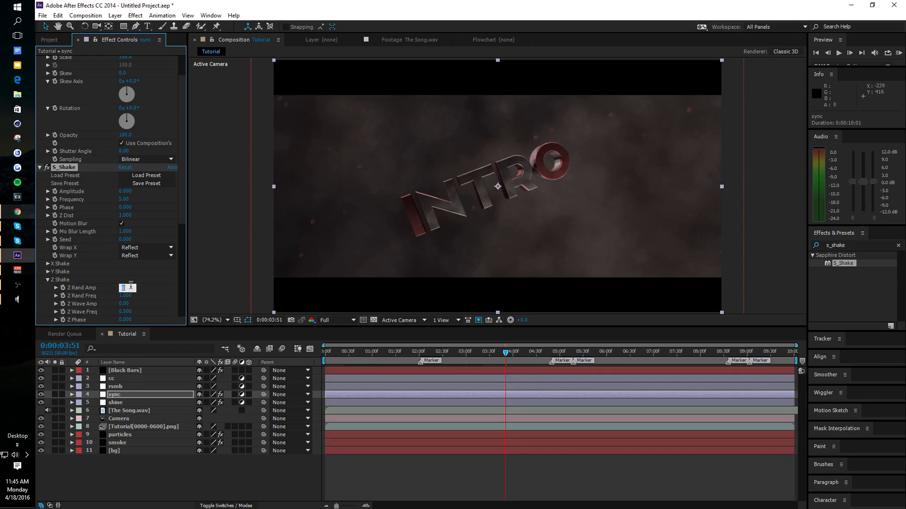
{"action": "left_click", "coordinate": [96, 269]}
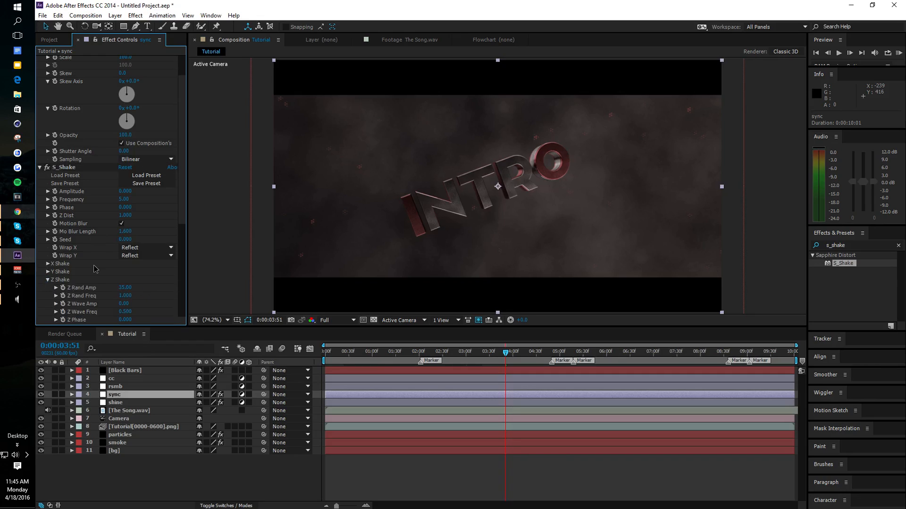
{"action": "left_click", "coordinate": [48, 280]}
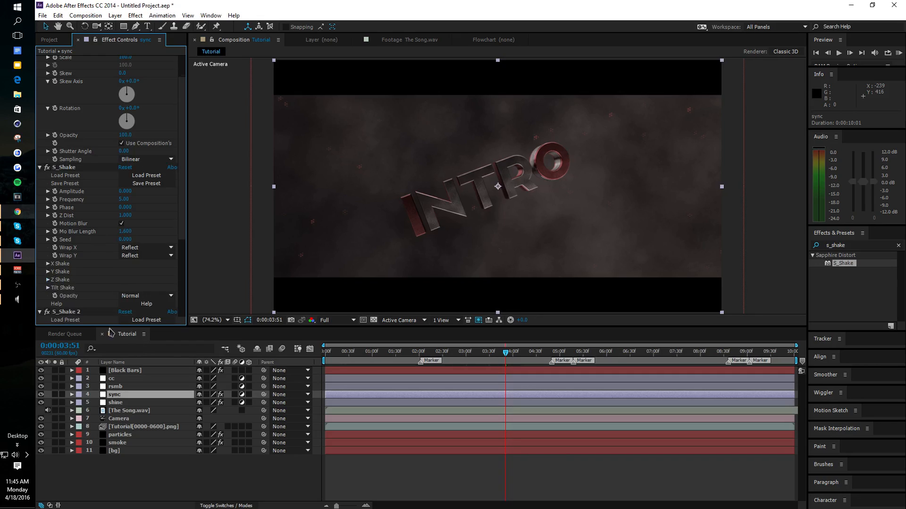
- Try a Z Rand Amp of 100 on the first S_Shake effect, and restore it to 35
{"action": "left_click", "coordinate": [47, 280]}
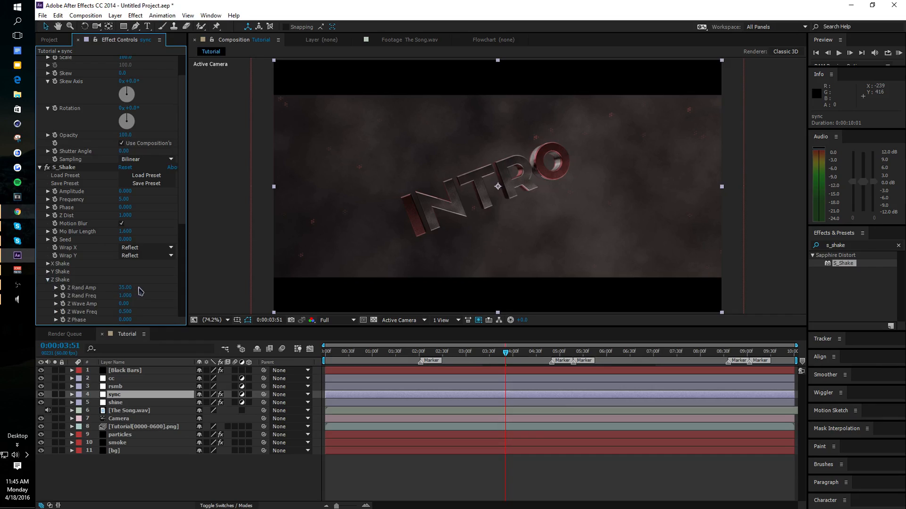
{"action": "left_click", "coordinate": [127, 288]}
{"action": "type", "text": "100"}
{"action": "key", "text": "Return"}
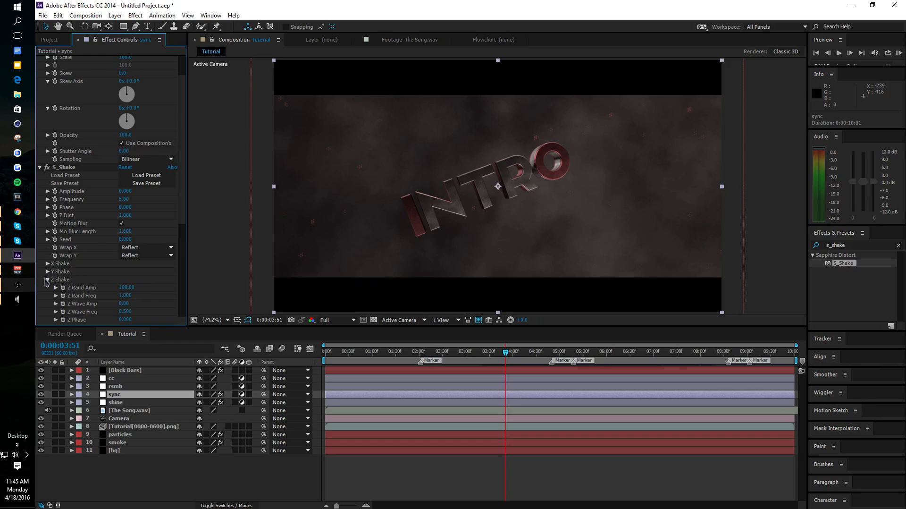
{"action": "left_click", "coordinate": [125, 287]}
{"action": "type", "text": "35"}
{"action": "key", "text": "Return"}
{"action": "left_click", "coordinate": [47, 280]}
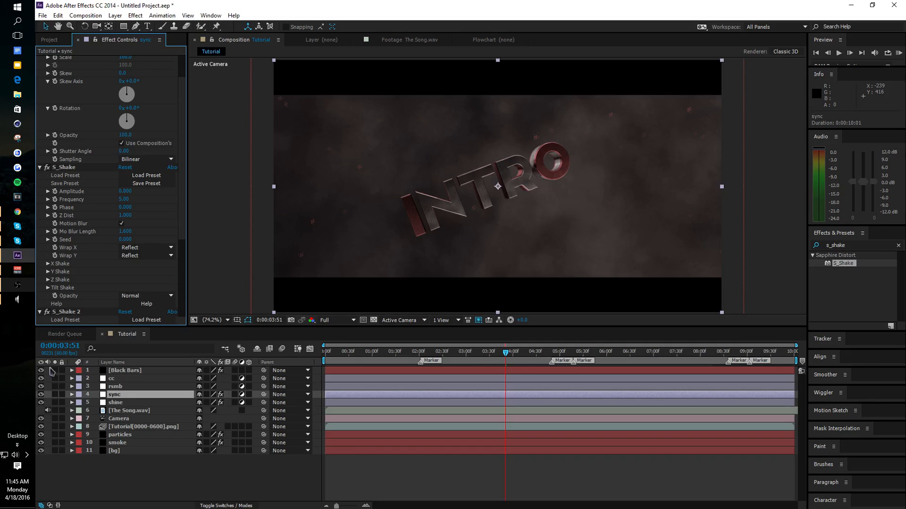
- Search the effects for "look" and apply Magic Bullet Looks to the cc layer
{"action": "left_click", "coordinate": [122, 386]}
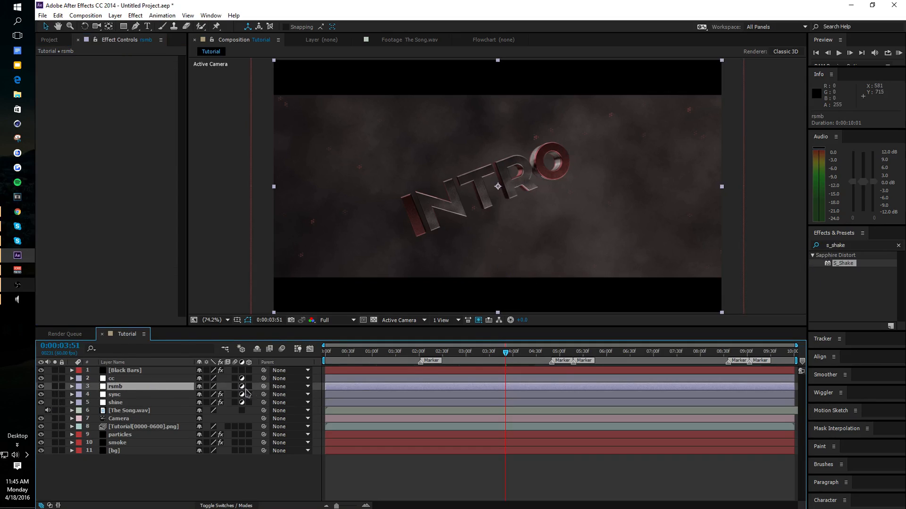
{"action": "left_click", "coordinate": [125, 379]}
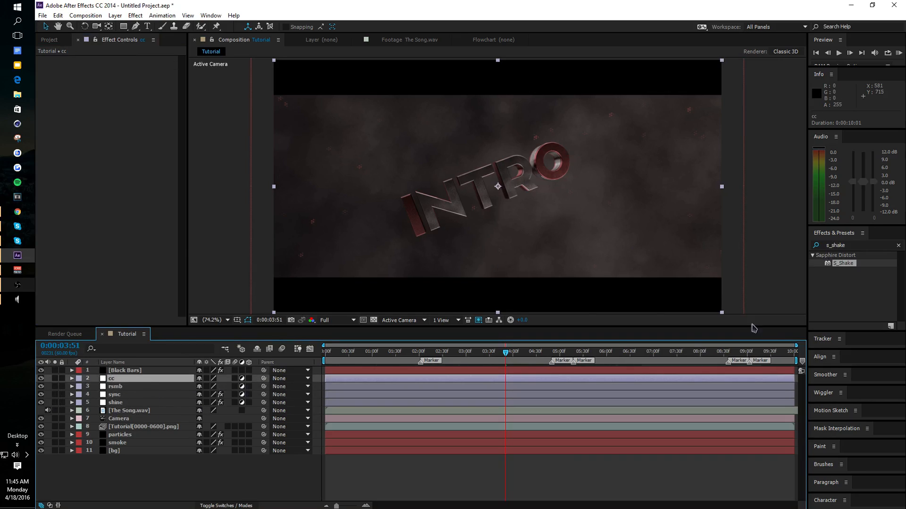
{"action": "left_click_drag", "start_coordinate": [855, 245], "coordinate": [653, 243]}
{"action": "type", "text": "look"}
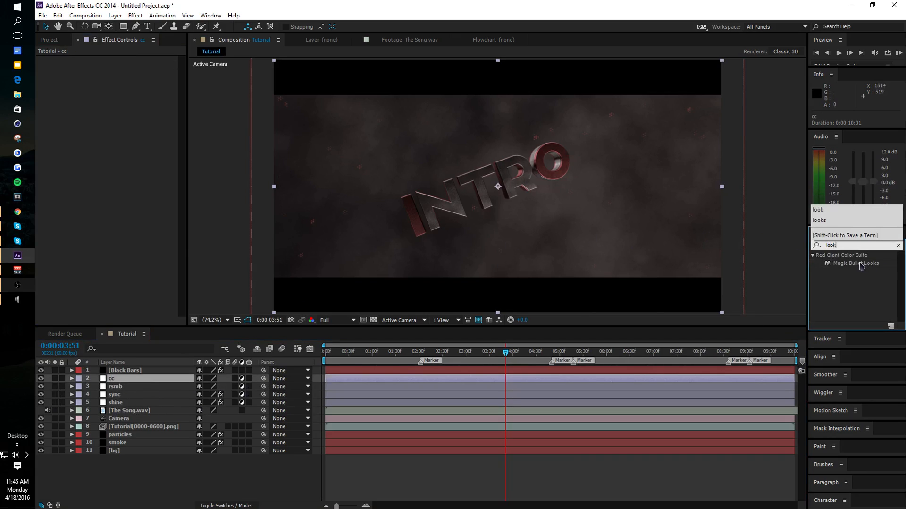
{"action": "left_click_drag", "start_coordinate": [861, 262], "coordinate": [142, 142]}
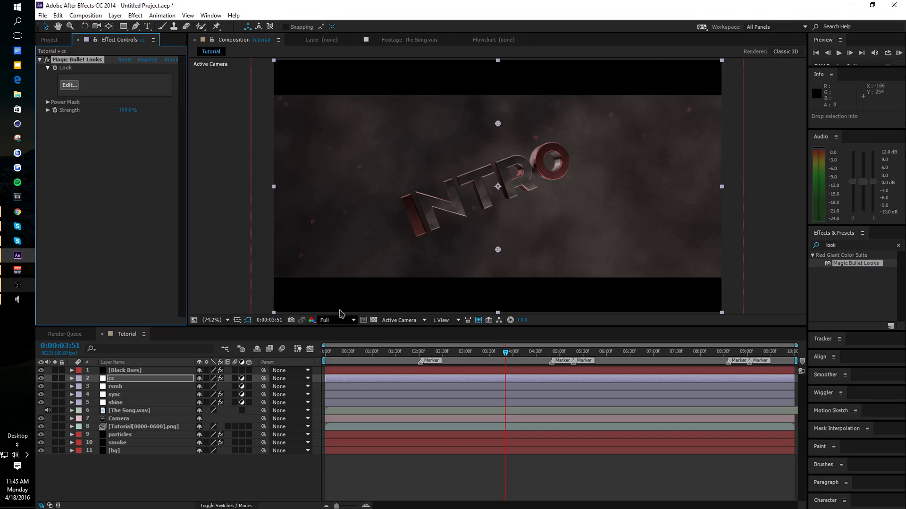
- Preview several frames, settle the current time on 0:00:08:03, and open the cc layer's Magic Bullet Looks editor
{"action": "left_click", "coordinate": [637, 352]}
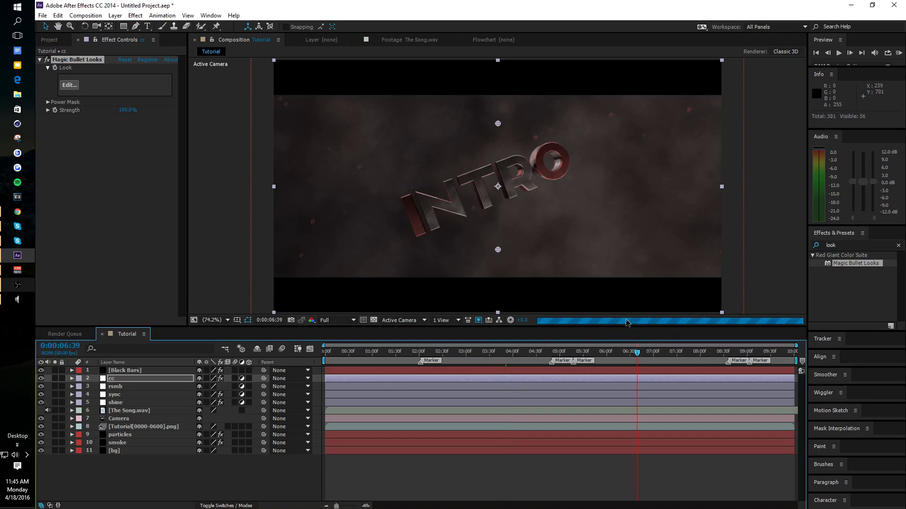
{"action": "left_click", "coordinate": [691, 353]}
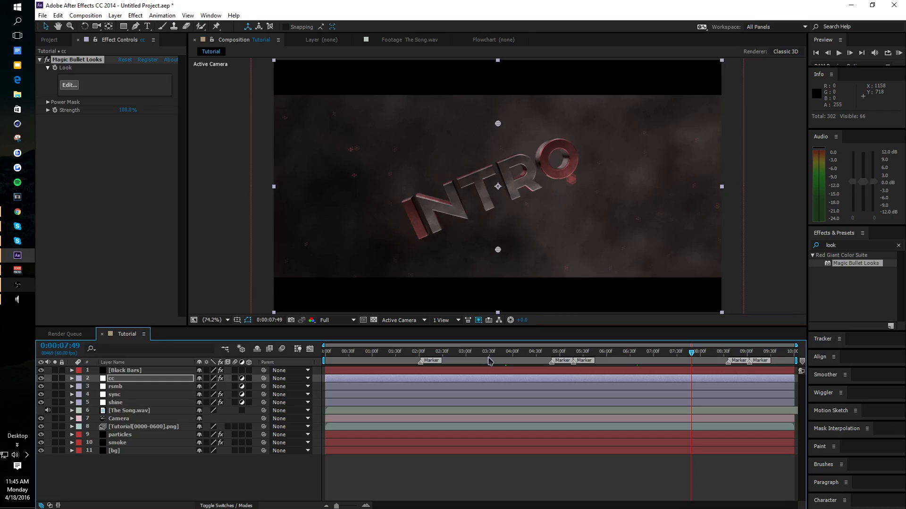
{"action": "left_click", "coordinate": [510, 352]}
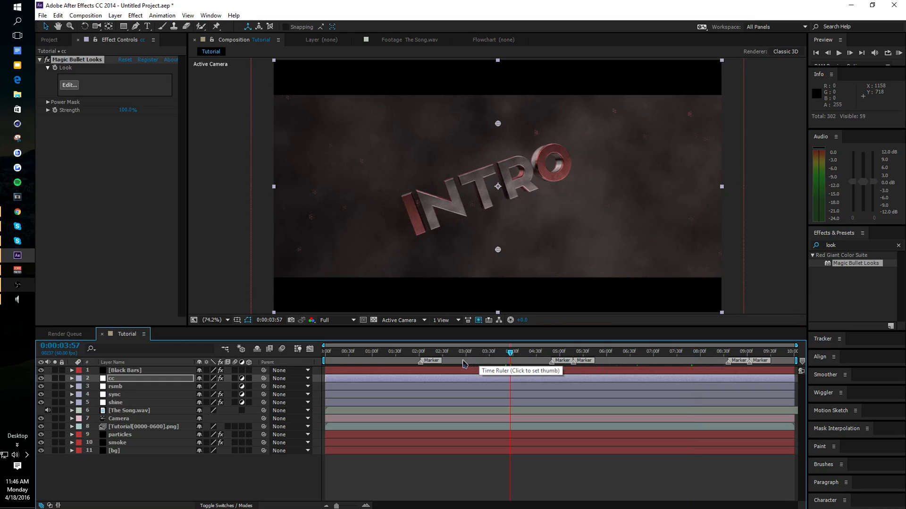
{"action": "left_click", "coordinate": [466, 362]}
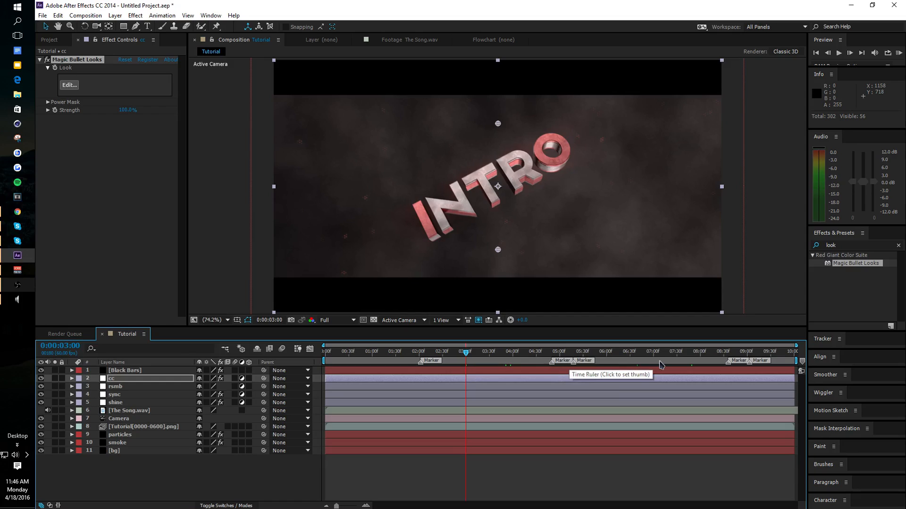
{"action": "left_click", "coordinate": [718, 360]}
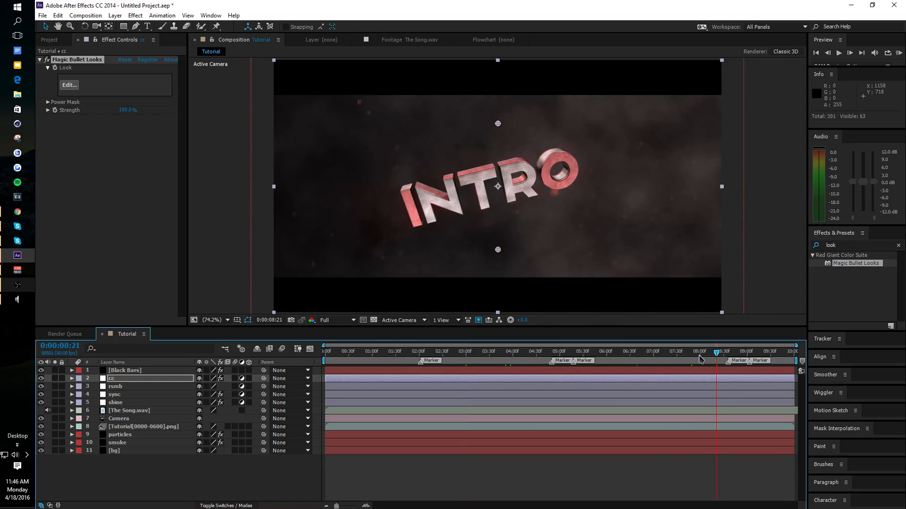
{"action": "left_click", "coordinate": [703, 360]}
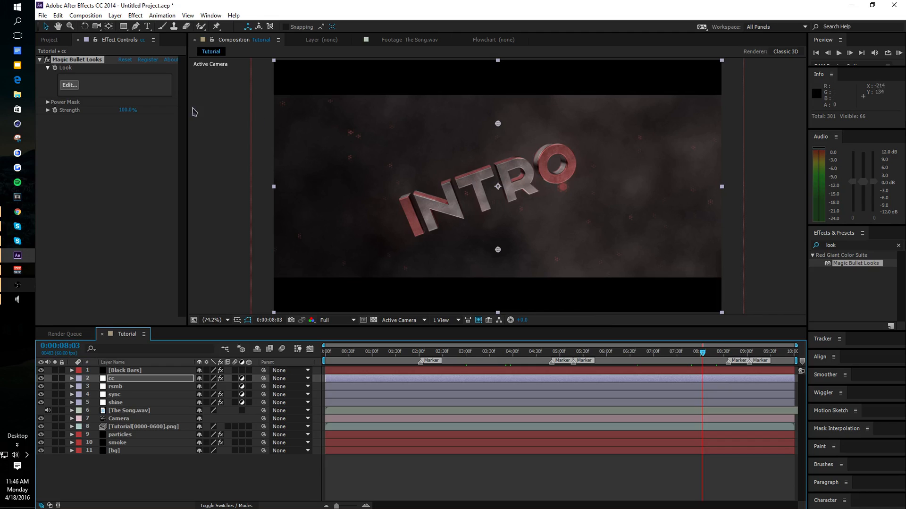
{"action": "left_click", "coordinate": [69, 84]}
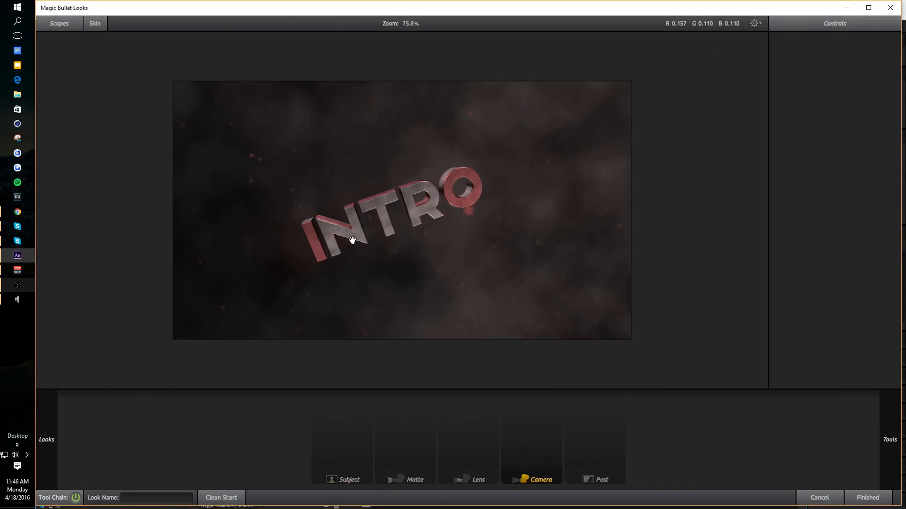
{"action": "scroll", "coordinate": [514, 161], "scroll_direction": "up", "scroll_amount": 6}
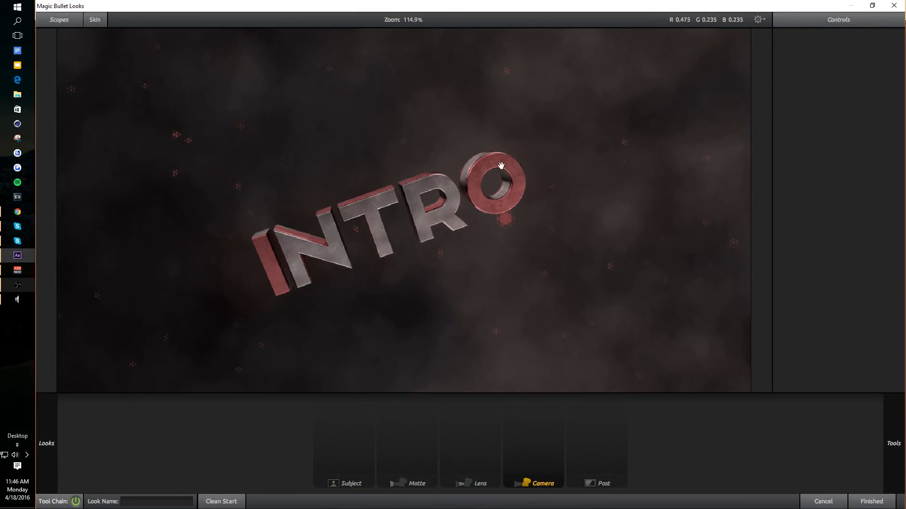
{"action": "scroll", "coordinate": [496, 158], "scroll_direction": "down", "scroll_amount": 6}
{"action": "scroll", "coordinate": [458, 125], "scroll_direction": "up", "scroll_amount": 1}
{"action": "left_click_drag", "start_coordinate": [473, 10], "coordinate": [450, 390]}
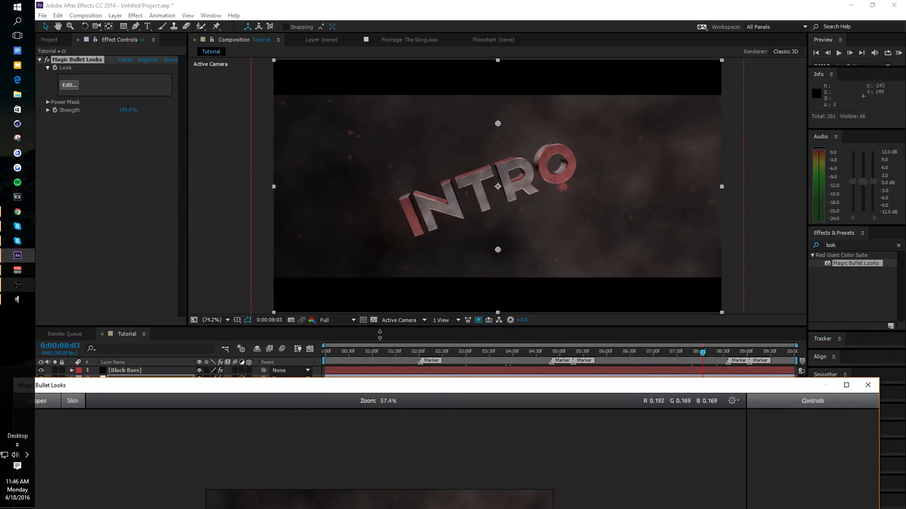
{"action": "double_click", "coordinate": [352, 386]}
{"action": "scroll", "coordinate": [398, 259], "scroll_direction": "up", "scroll_amount": 3}
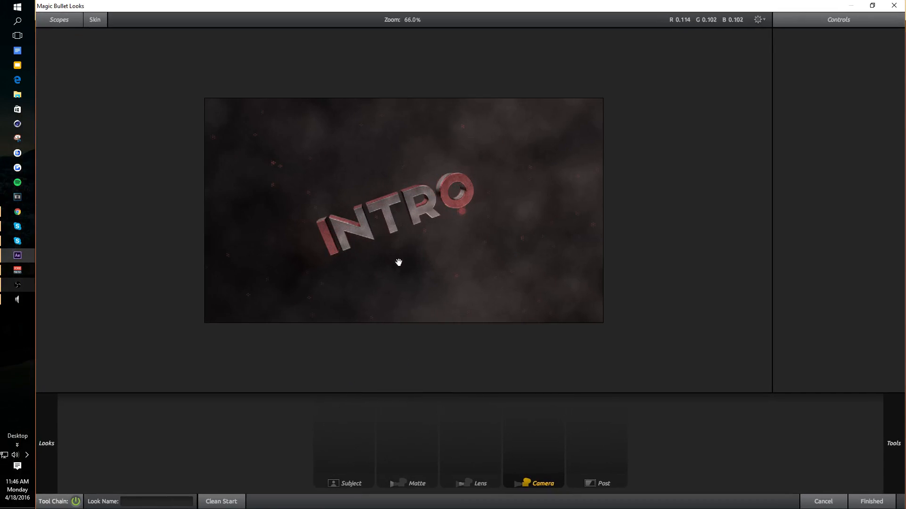
{"action": "scroll", "coordinate": [439, 237], "scroll_direction": "up", "scroll_amount": 1}
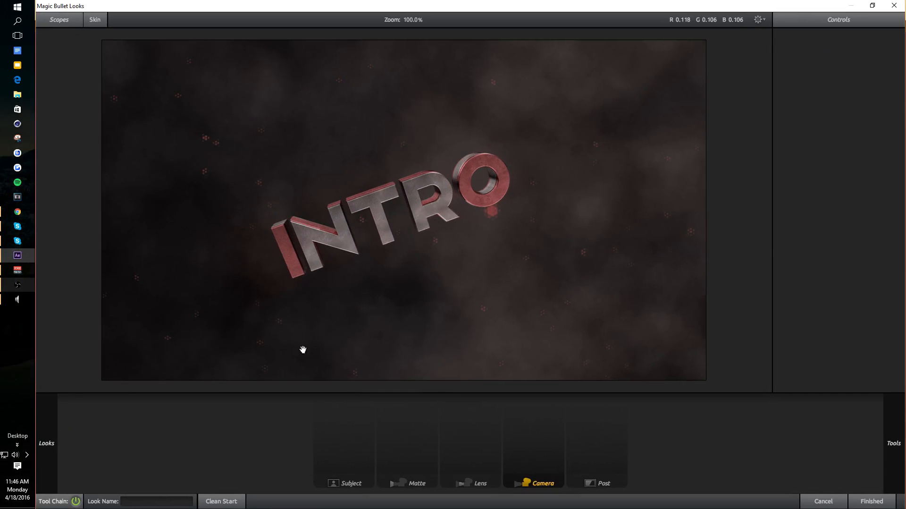
{"action": "scroll", "coordinate": [362, 304], "scroll_direction": "down", "scroll_amount": 3}
{"action": "scroll", "coordinate": [365, 290], "scroll_direction": "down", "scroll_amount": 4}
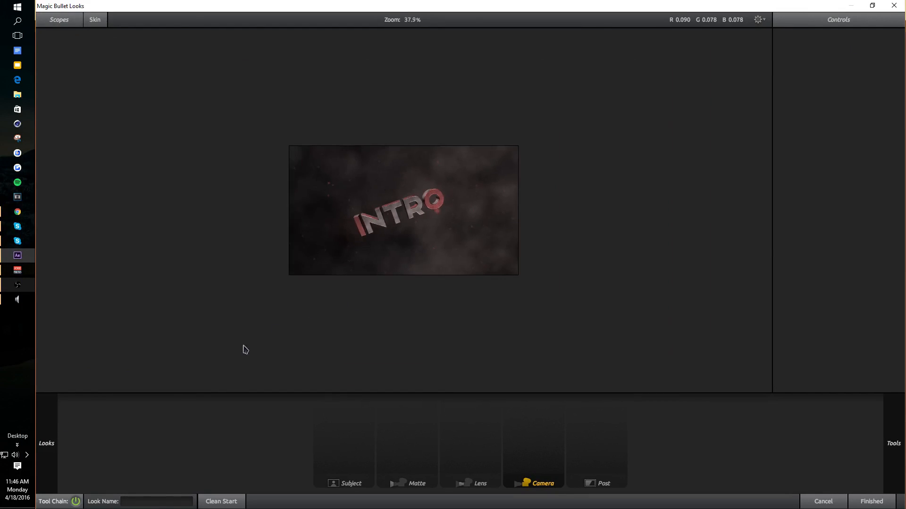
{"action": "scroll", "coordinate": [423, 213], "scroll_direction": "up", "scroll_amount": 7}
{"action": "scroll", "coordinate": [511, 259], "scroll_direction": "down", "scroll_amount": 6}
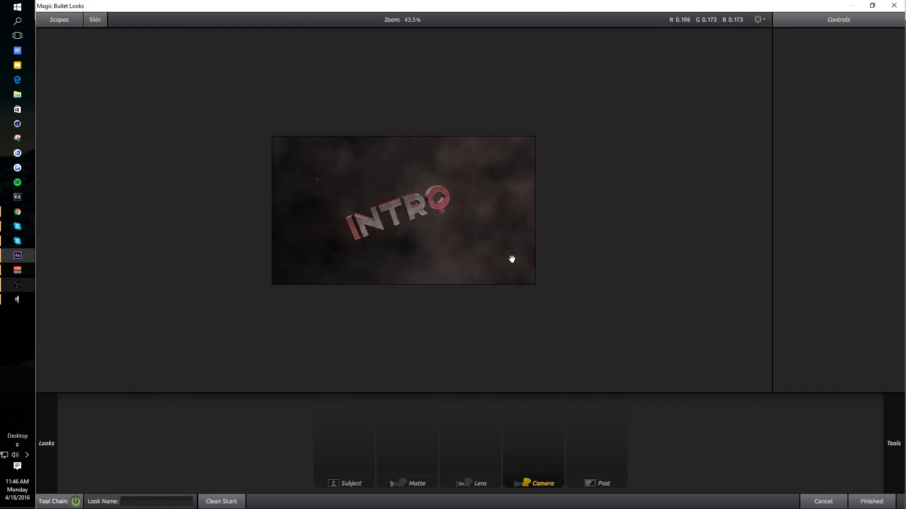
{"action": "scroll", "coordinate": [491, 258], "scroll_direction": "up", "scroll_amount": 6}
- Add the Pop tool to the Subject stage of the look
{"action": "mouse_move", "coordinate": [893, 440]}
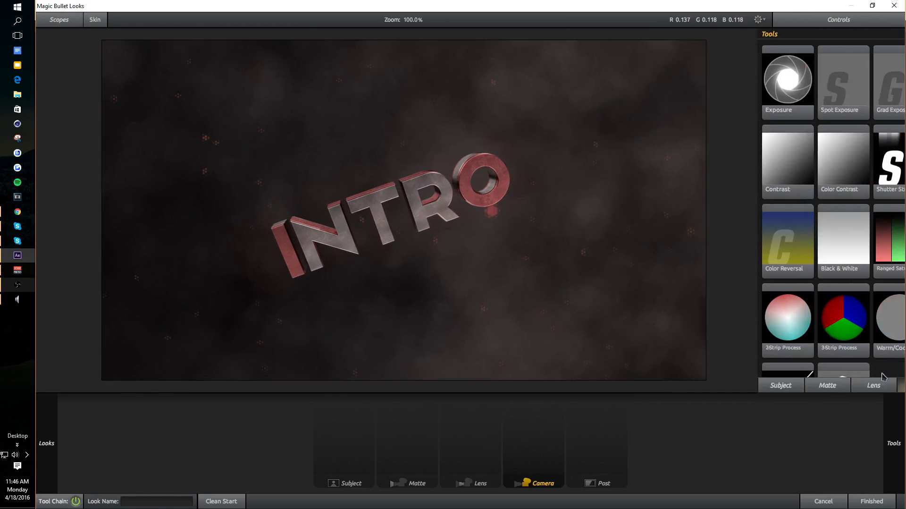
{"action": "left_click", "coordinate": [704, 382]}
{"action": "double_click", "coordinate": [873, 307]}
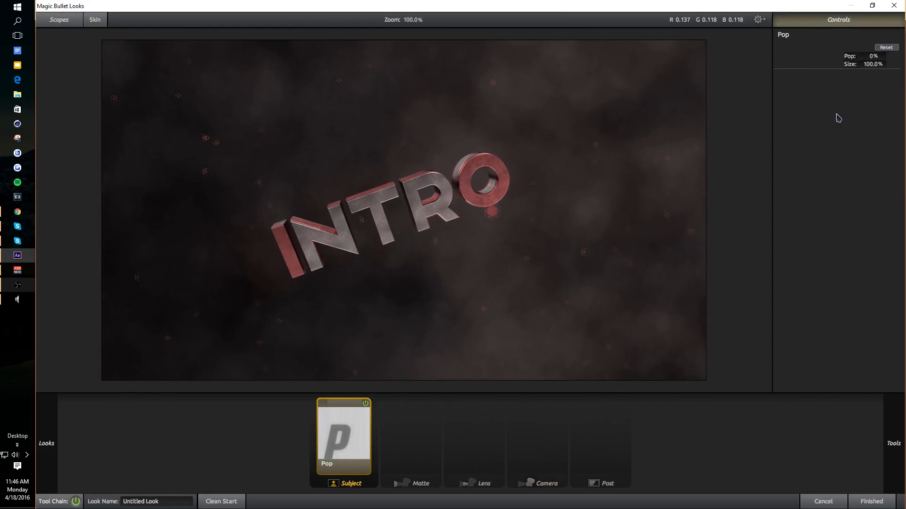
- Set the Pop tool's Pop amount to 25% and its Size to 25%
{"action": "left_click", "coordinate": [871, 56]}
{"action": "type", "text": "24"}
{"action": "left_click", "coordinate": [869, 64]}
{"action": "type", "text": "24"}
{"action": "left_click", "coordinate": [869, 118]}
{"action": "left_click", "coordinate": [868, 56]}
{"action": "type", "text": "25"}
{"action": "left_click", "coordinate": [866, 64]}
{"action": "type", "text": "25"}
{"action": "left_click", "coordinate": [869, 91]}
{"action": "scroll", "coordinate": [433, 131], "scroll_direction": "down", "scroll_amount": 6}
{"action": "scroll", "coordinate": [456, 130], "scroll_direction": "up", "scroll_amount": 7}
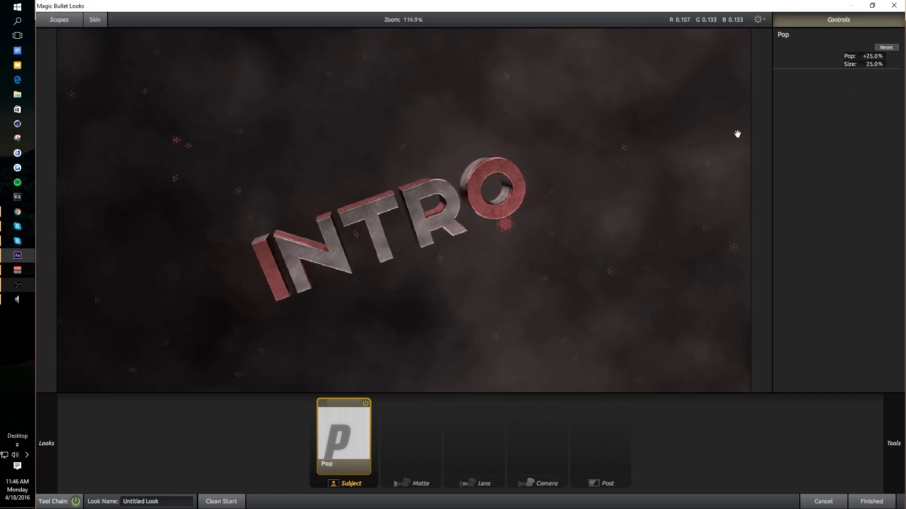
{"action": "scroll", "coordinate": [661, 131], "scroll_direction": "up", "scroll_amount": 5}
- Add the Lightflex tool to the Matte stage and shift its color toward red, about R 0.999, G 0.611, B 0.599
{"action": "mouse_move", "coordinate": [893, 437]}
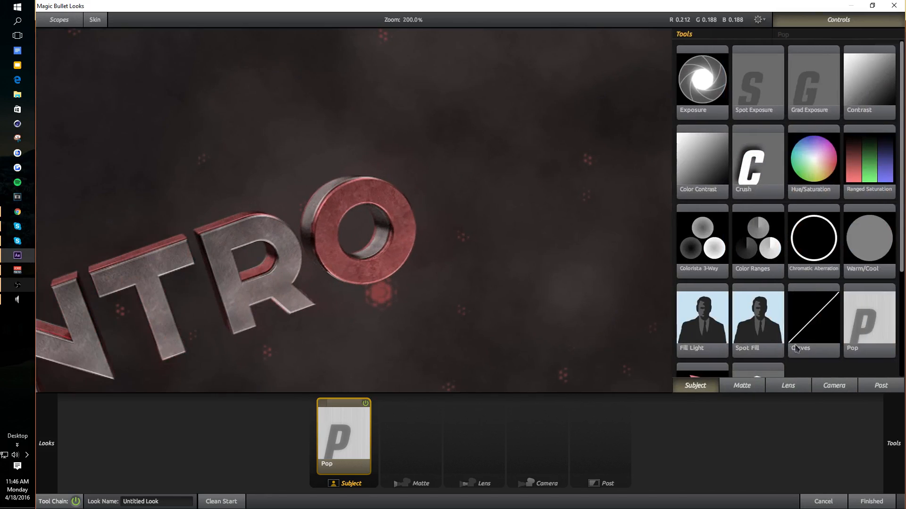
{"action": "left_click", "coordinate": [738, 380]}
{"action": "double_click", "coordinate": [860, 178]}
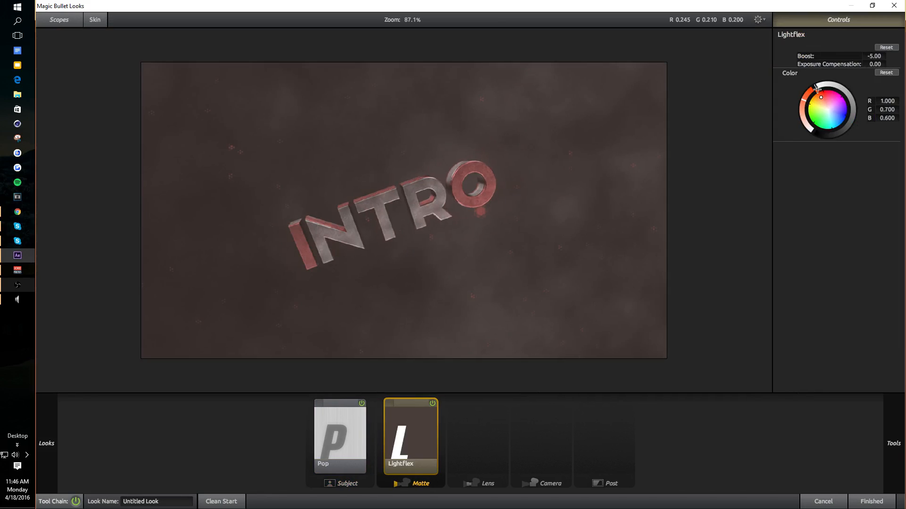
{"action": "left_click_drag", "start_coordinate": [818, 88], "coordinate": [823, 89]}
{"action": "scroll", "coordinate": [520, 131], "scroll_direction": "down", "scroll_amount": 3}
{"action": "scroll", "coordinate": [461, 128], "scroll_direction": "up", "scroll_amount": 5}
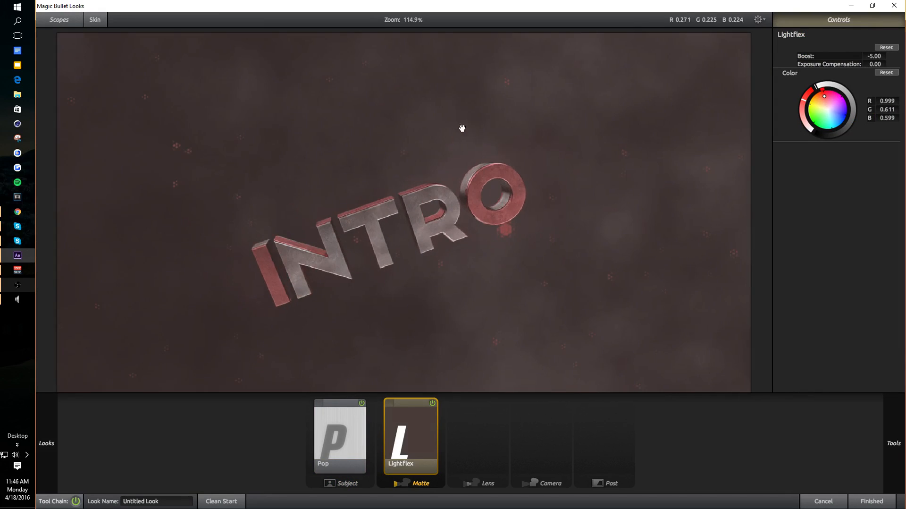
- Set the Lightflex tool's Boost to -8.30
{"action": "scroll", "coordinate": [665, 130], "scroll_direction": "down", "scroll_amount": 5}
{"action": "scroll", "coordinate": [667, 134], "scroll_direction": "up", "scroll_amount": 4}
{"action": "left_click_drag", "start_coordinate": [867, 55], "coordinate": [867, 56]}
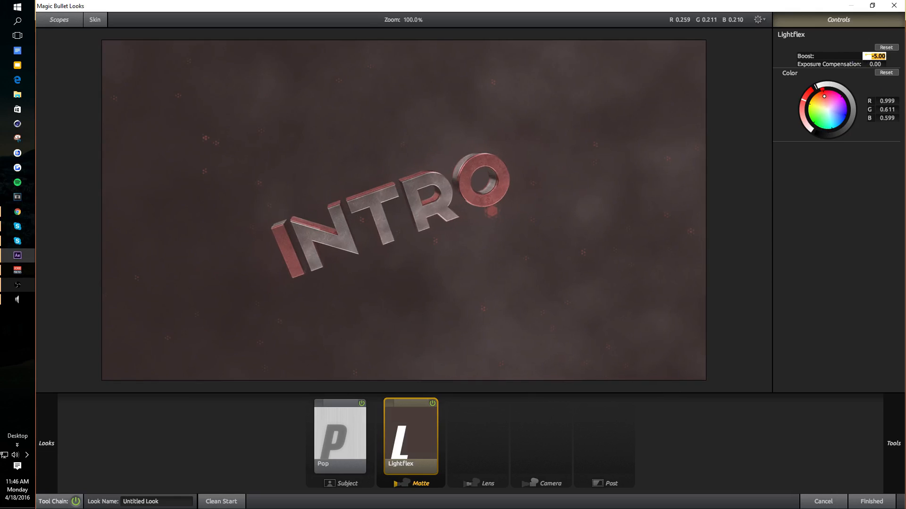
{"action": "type", "text": "-8.3"}
{"action": "key", "text": "Return"}
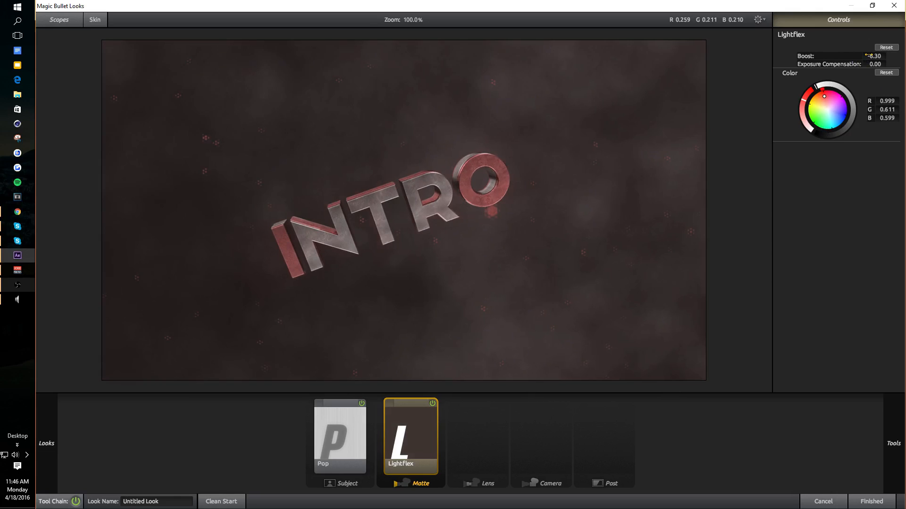
- Add the Summer Sun diffusion preset to the Matte stage of the look
{"action": "mouse_move", "coordinate": [900, 253]}
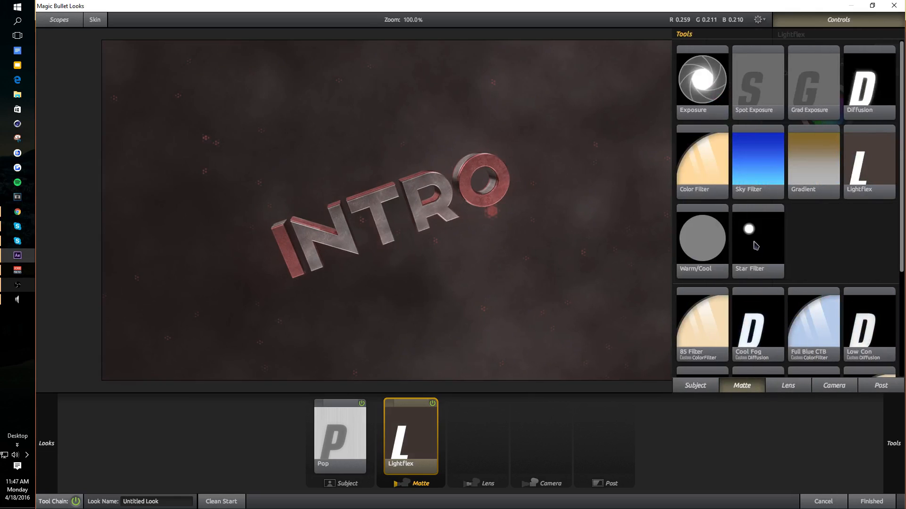
{"action": "scroll", "coordinate": [862, 286], "scroll_direction": "down", "scroll_amount": 2}
{"action": "scroll", "coordinate": [863, 286], "scroll_direction": "up", "scroll_amount": 2}
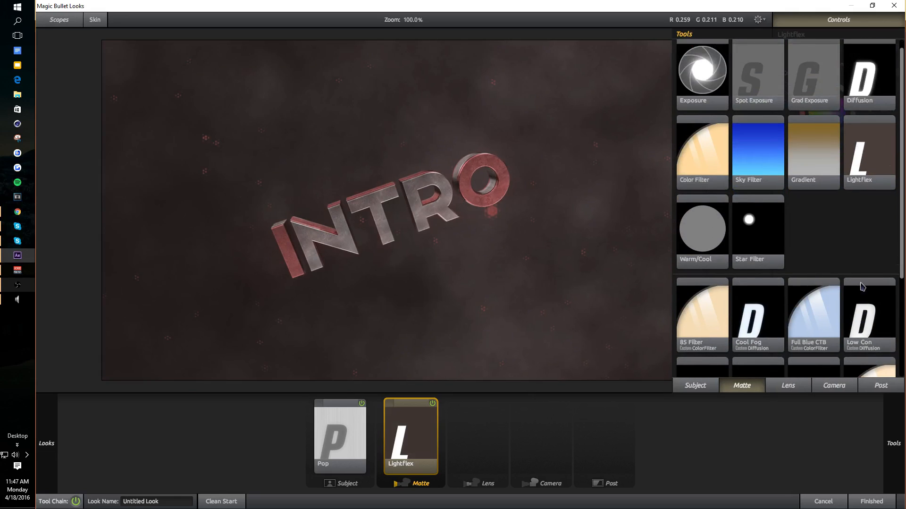
{"action": "scroll", "coordinate": [855, 291], "scroll_direction": "down", "scroll_amount": 2}
{"action": "scroll", "coordinate": [856, 291], "scroll_direction": "down", "scroll_amount": 1}
{"action": "double_click", "coordinate": [761, 330]}
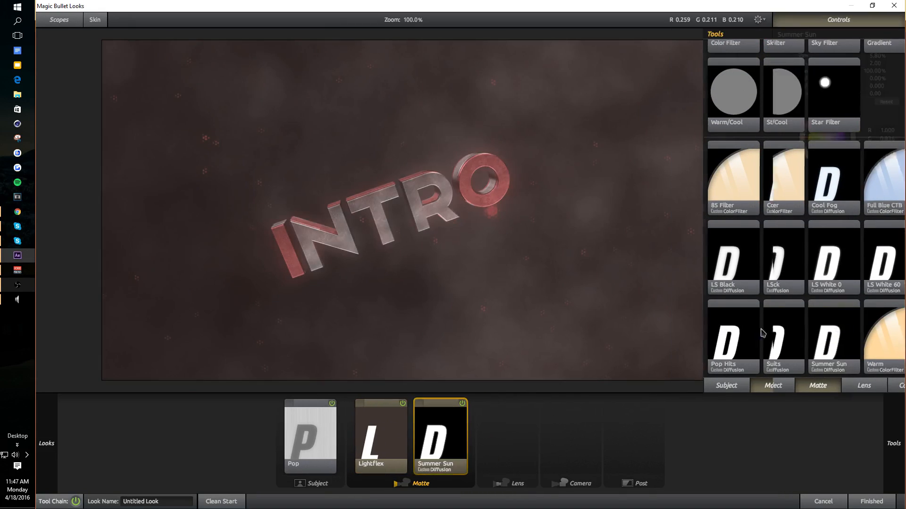
- Set the Summer Sun diffusion's Grade to 0.75
{"action": "left_click", "coordinate": [865, 63]}
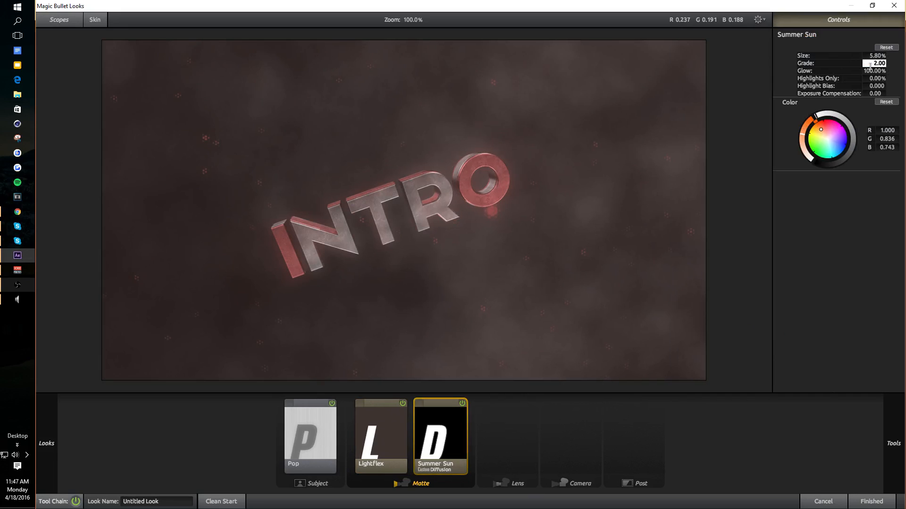
{"action": "left_click_drag", "start_coordinate": [868, 62], "coordinate": [903, 72]}
{"action": "type", "text": "0.75"}
{"action": "key", "text": "Return"}
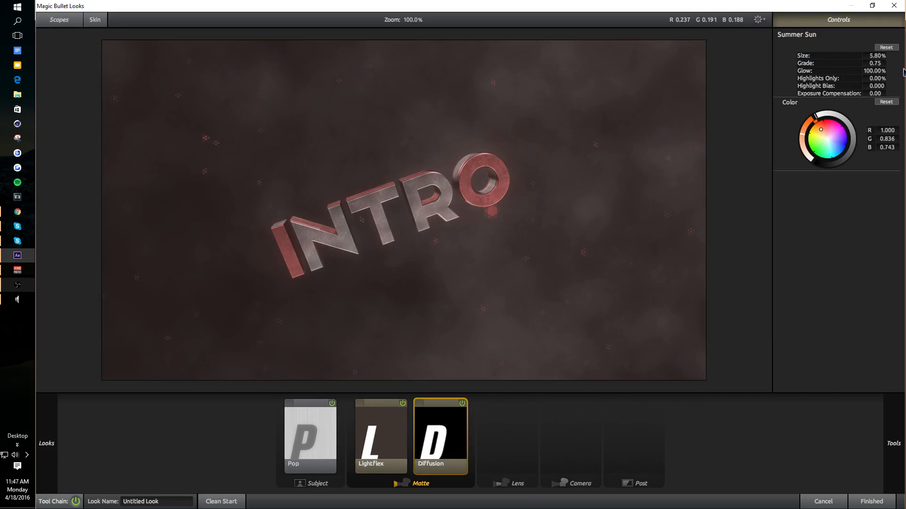
{"action": "scroll", "coordinate": [399, 210], "scroll_direction": "down", "scroll_amount": 2}
{"action": "scroll", "coordinate": [398, 211], "scroll_direction": "up", "scroll_amount": 1}
- Add the Low Con diffusion preset to the Matte stage and set its Glow to 100%
{"action": "mouse_move", "coordinate": [892, 285]}
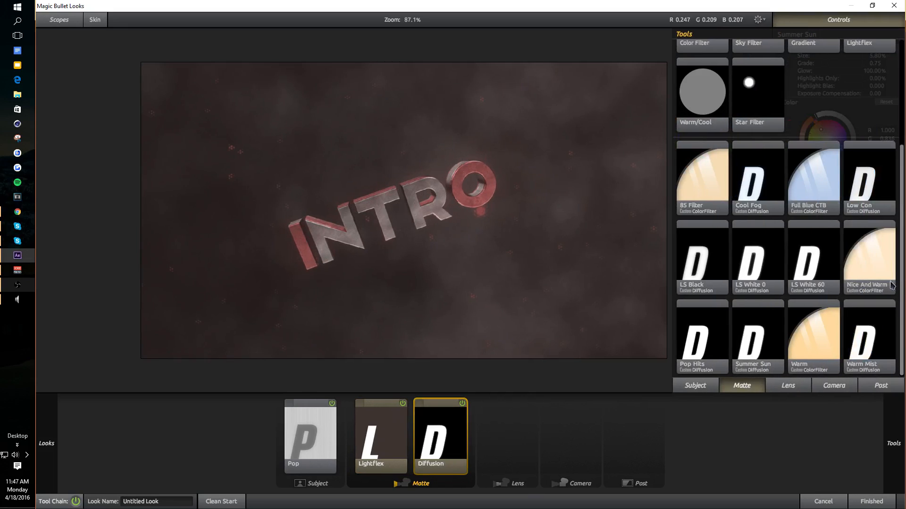
{"action": "double_click", "coordinate": [863, 199]}
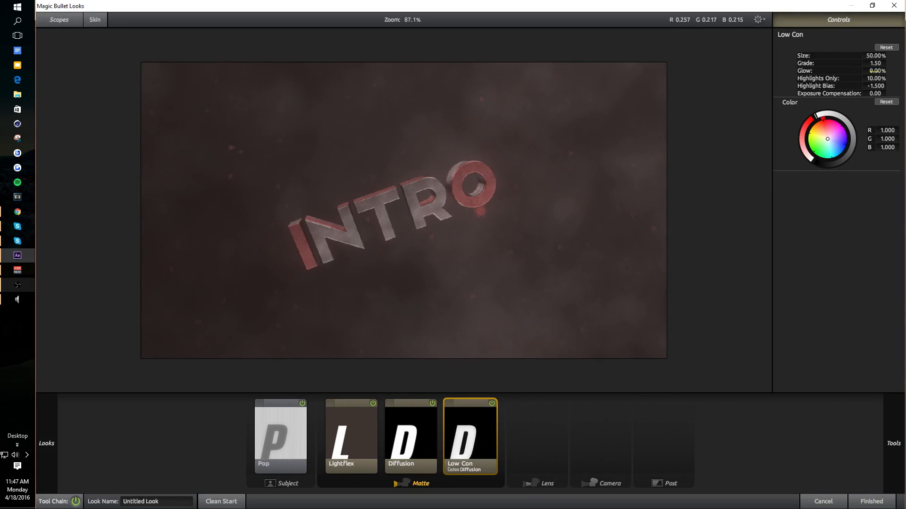
{"action": "type", "text": "100"}
{"action": "key", "text": "Return"}
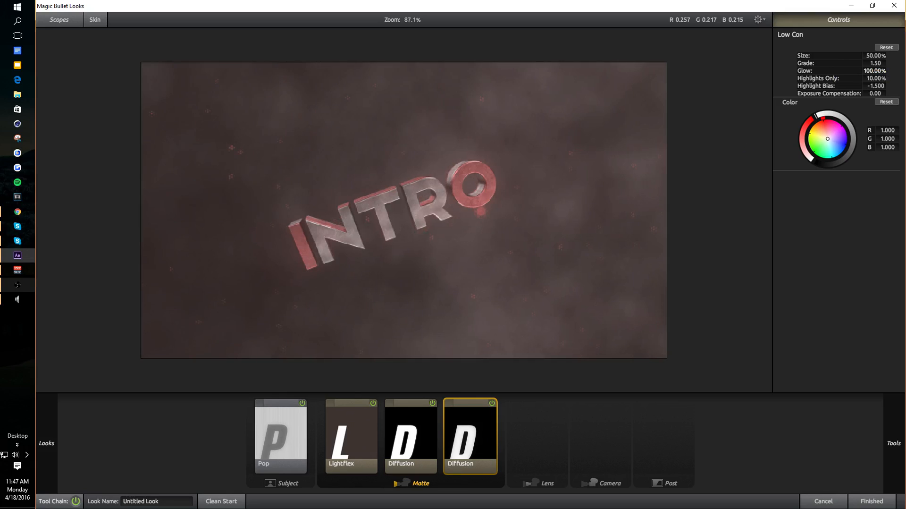
{"action": "scroll", "coordinate": [524, 140], "scroll_direction": "down", "scroll_amount": 2}
{"action": "scroll", "coordinate": [524, 140], "scroll_direction": "up", "scroll_amount": 2}
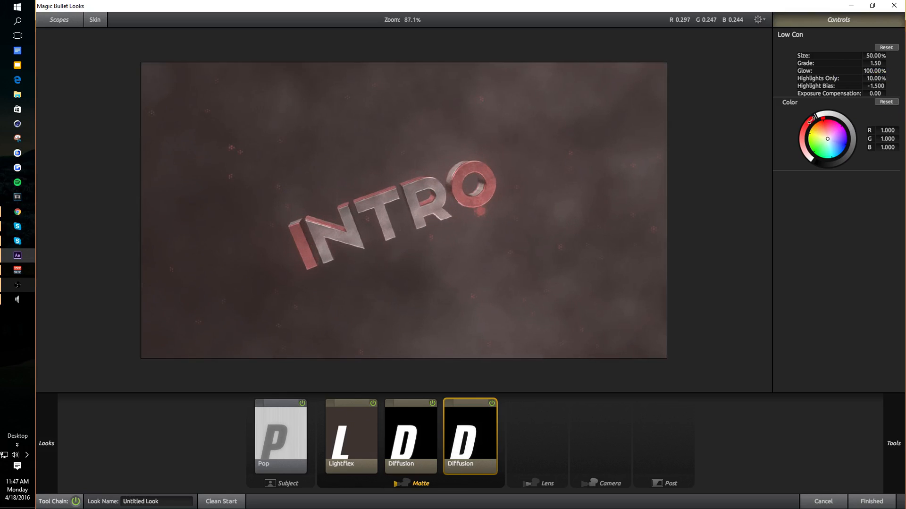
- Shift the Low Con diffusion's color to strong red, about R 0.999, G 0.033, B 0.027, and set its Grade to 1
{"action": "mouse_move", "coordinate": [826, 128]}
{"action": "left_mouse_down"}
{"action": "mouse_move", "coordinate": [815, 124]}
{"action": "mouse_move", "coordinate": [822, 120]}
{"action": "left_mouse_up"}
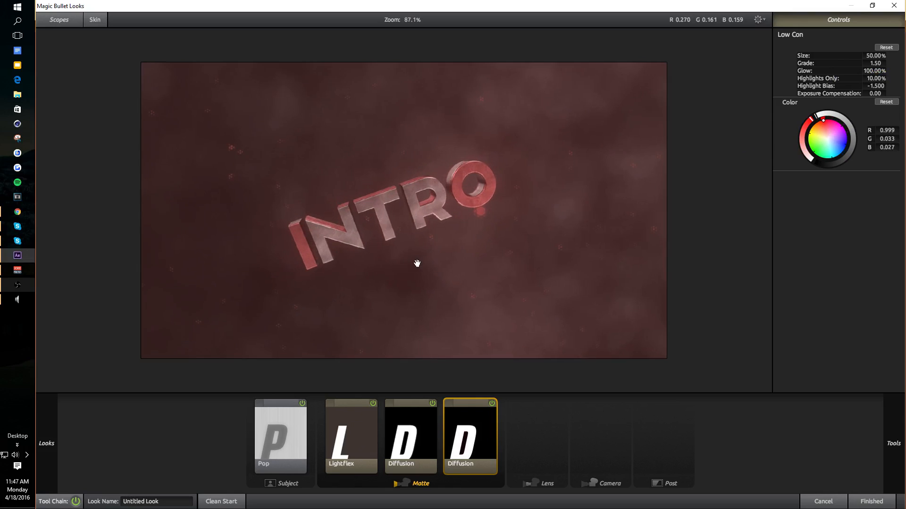
{"action": "double_click", "coordinate": [874, 63]}
{"action": "type", "text": "1"}
{"action": "key", "text": "Return"}
- Add the Warm/Cool tool to the Matte stage, with Warm/Cool at -0.130 and Tint at +0.150
{"action": "mouse_move", "coordinate": [905, 257]}
{"action": "scroll", "coordinate": [754, 238], "scroll_direction": "up", "scroll_amount": 1}
{"action": "left_click", "coordinate": [685, 146]}
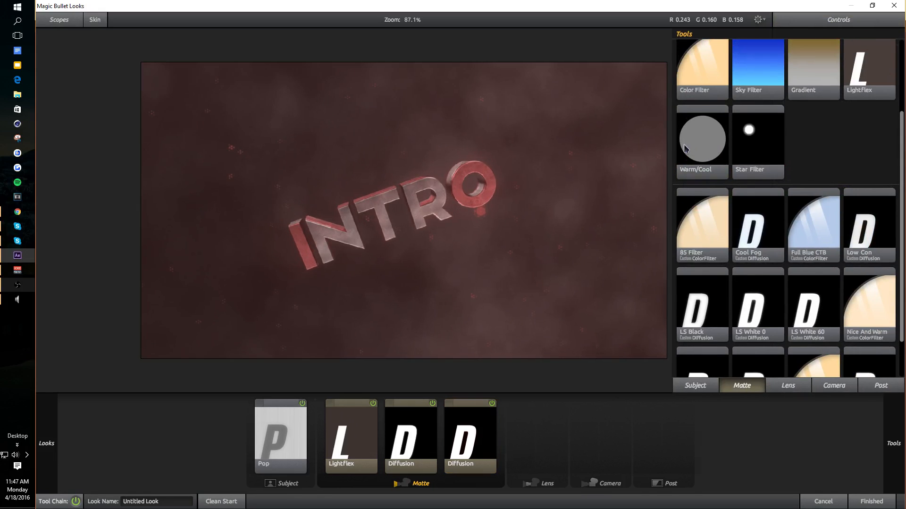
{"action": "double_click", "coordinate": [684, 146]}
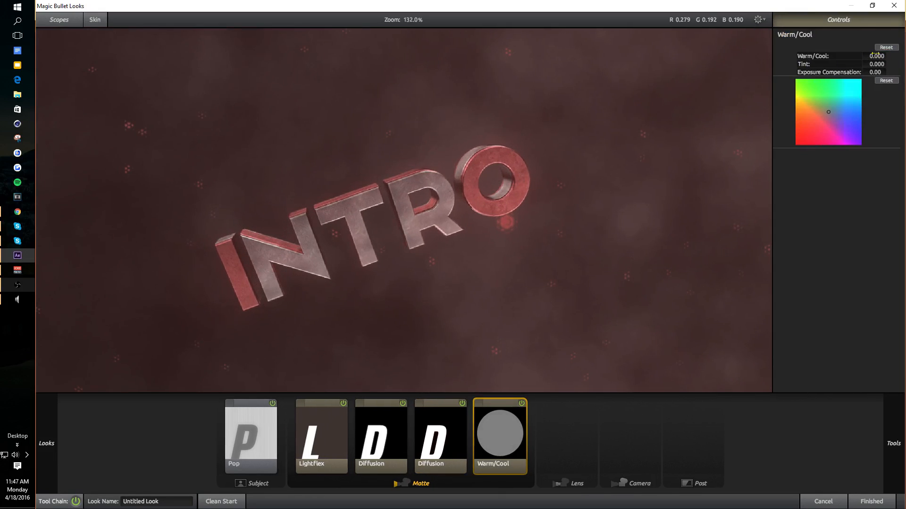
{"action": "left_click_drag", "start_coordinate": [840, 57], "coordinate": [834, 58]}
{"action": "scroll", "coordinate": [502, 202], "scroll_direction": "down", "scroll_amount": 2}
{"action": "scroll", "coordinate": [432, 216], "scroll_direction": "up", "scroll_amount": 2}
{"action": "scroll", "coordinate": [447, 220], "scroll_direction": "down", "scroll_amount": 2}
{"action": "scroll", "coordinate": [445, 215], "scroll_direction": "up", "scroll_amount": 2}
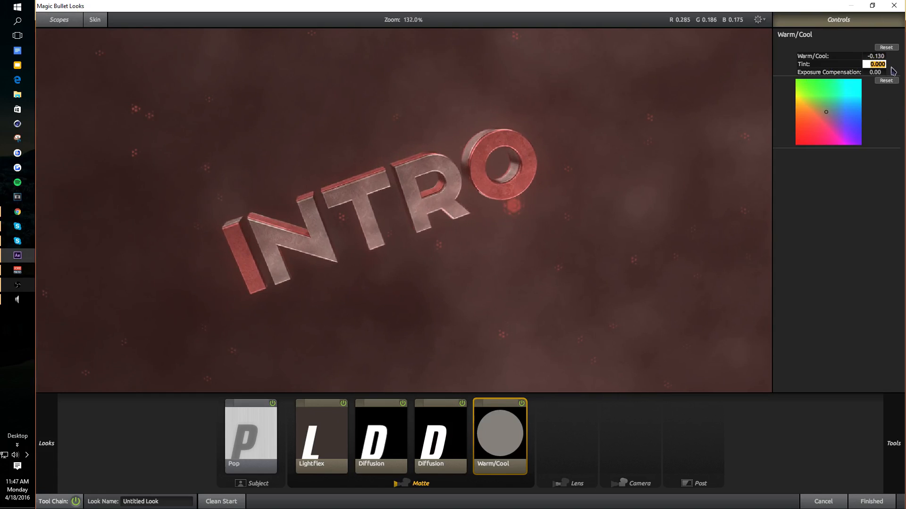
{"action": "scroll", "coordinate": [651, 153], "scroll_direction": "down", "scroll_amount": 2}
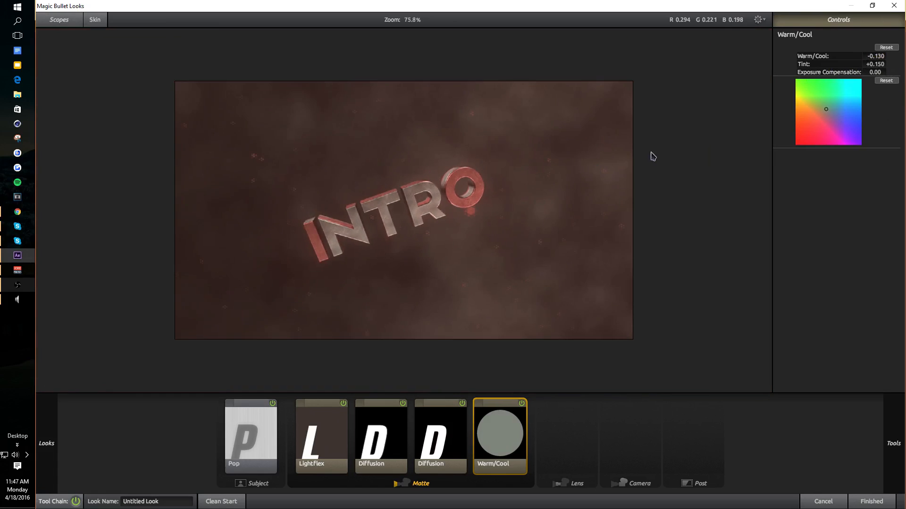
- Set the Warm/Cool tool's Warm/Cool value to -0.230 and its Tint to +0.070
{"action": "scroll", "coordinate": [651, 153], "scroll_direction": "up", "scroll_amount": 3}
{"action": "scroll", "coordinate": [431, 129], "scroll_direction": "down", "scroll_amount": 2}
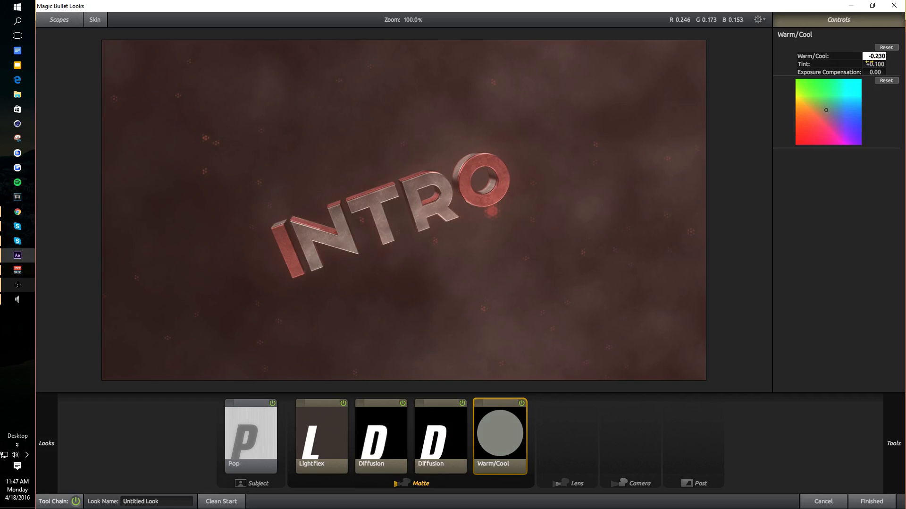
{"action": "left_click", "coordinate": [885, 66]}
{"action": "type", "text": "-"}
{"action": "scroll", "coordinate": [481, 168], "scroll_direction": "down", "scroll_amount": 2}
{"action": "scroll", "coordinate": [546, 227], "scroll_direction": "up", "scroll_amount": 3}
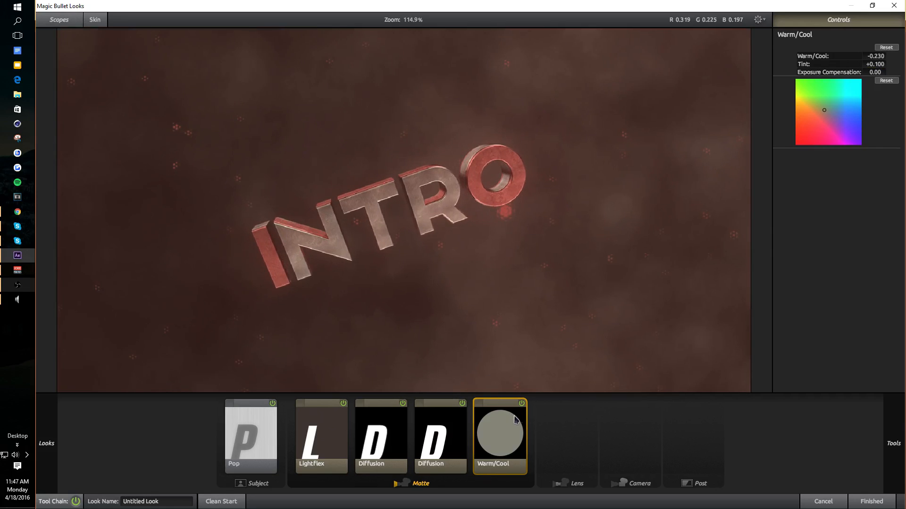
{"action": "scroll", "coordinate": [524, 253], "scroll_direction": "down", "scroll_amount": 1}
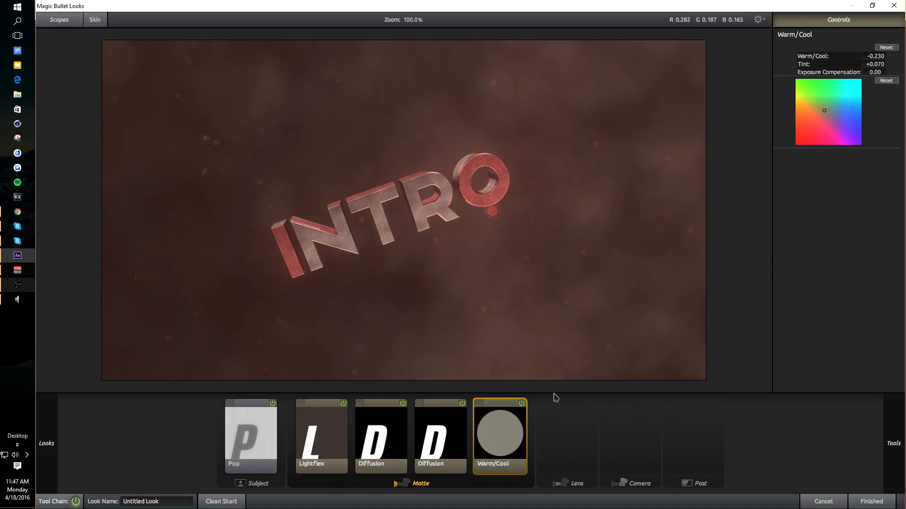
- Set the Warm/Cool tool's Tint to +0.050 and compare the image with the tool off and on
{"action": "mouse_move", "coordinate": [902, 328]}
{"action": "scroll", "coordinate": [755, 340], "scroll_direction": "up", "scroll_amount": 2}
{"action": "left_click", "coordinate": [876, 65]}
{"action": "type", "text": "0.5"}
{"action": "key", "text": "Return"}
{"action": "left_click", "coordinate": [883, 64]}
{"action": "type", "text": "0"}
{"action": "key", "text": "Return"}
{"action": "scroll", "coordinate": [641, 244], "scroll_direction": "down", "scroll_amount": 2}
{"action": "scroll", "coordinate": [635, 248], "scroll_direction": "up", "scroll_amount": 3}
{"action": "left_click", "coordinate": [523, 405]}
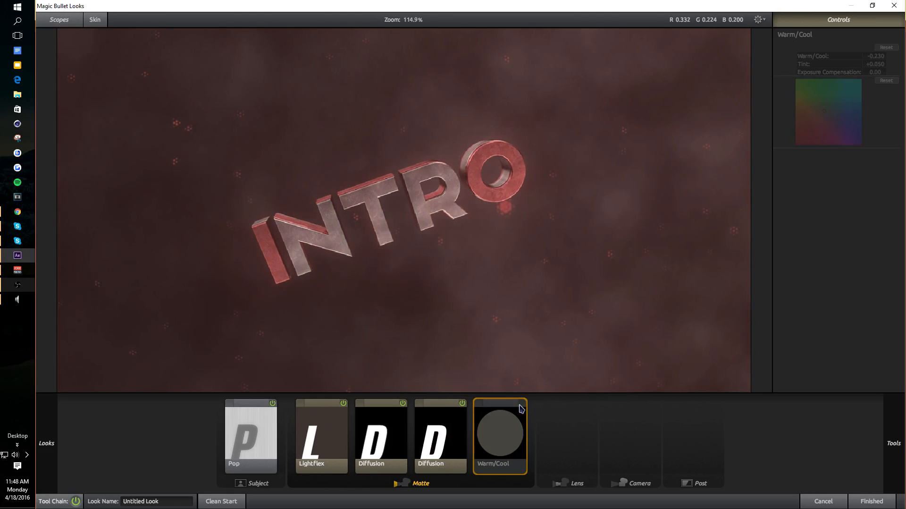
{"action": "left_click", "coordinate": [522, 404]}
{"action": "scroll", "coordinate": [603, 323], "scroll_direction": "down", "scroll_amount": 3}
{"action": "scroll", "coordinate": [644, 322], "scroll_direction": "up", "scroll_amount": 1}
- Add the Star Filter to the Matte stage with Size 2%, Boost -4.50 and Threshold 0
{"action": "mouse_move", "coordinate": [784, 277]}
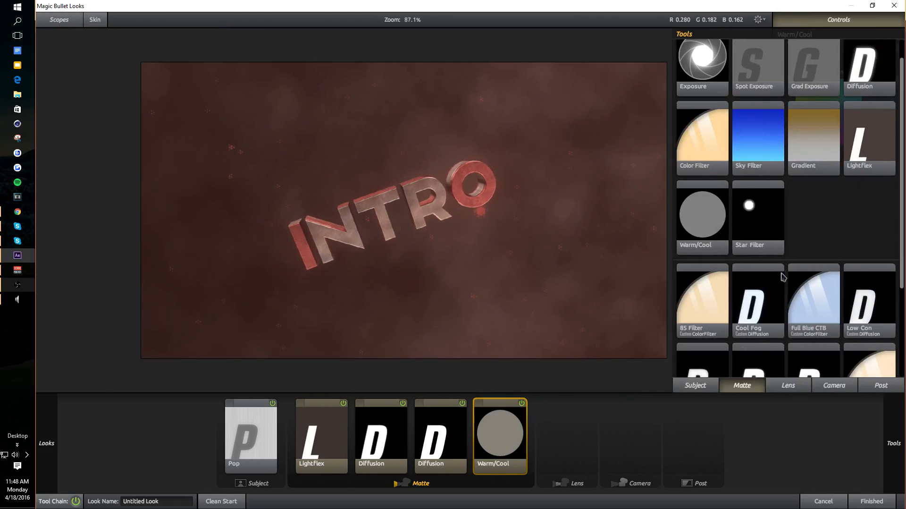
{"action": "double_click", "coordinate": [745, 224]}
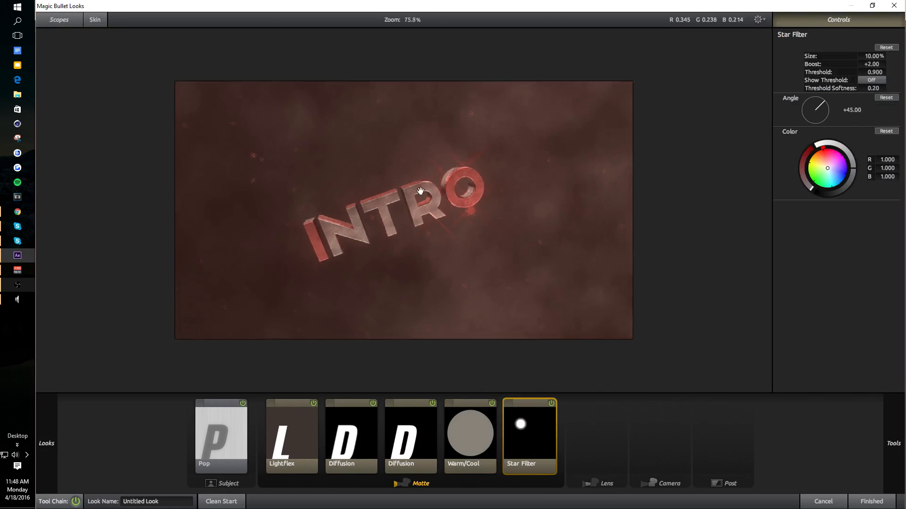
{"action": "left_click_drag", "start_coordinate": [866, 55], "coordinate": [863, 196]}
{"action": "left_click_drag", "start_coordinate": [881, 69], "coordinate": [891, 66]}
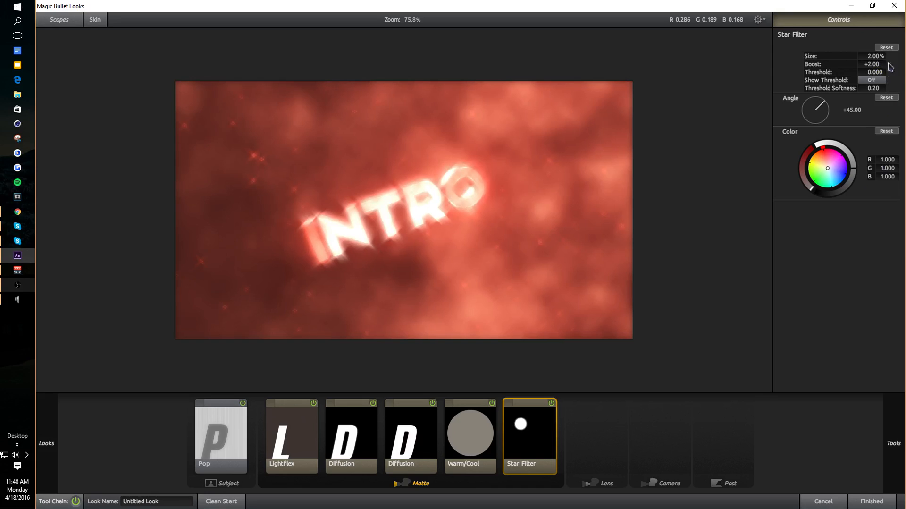
{"action": "left_click", "coordinate": [871, 63]}
{"action": "key", "text": "Return"}
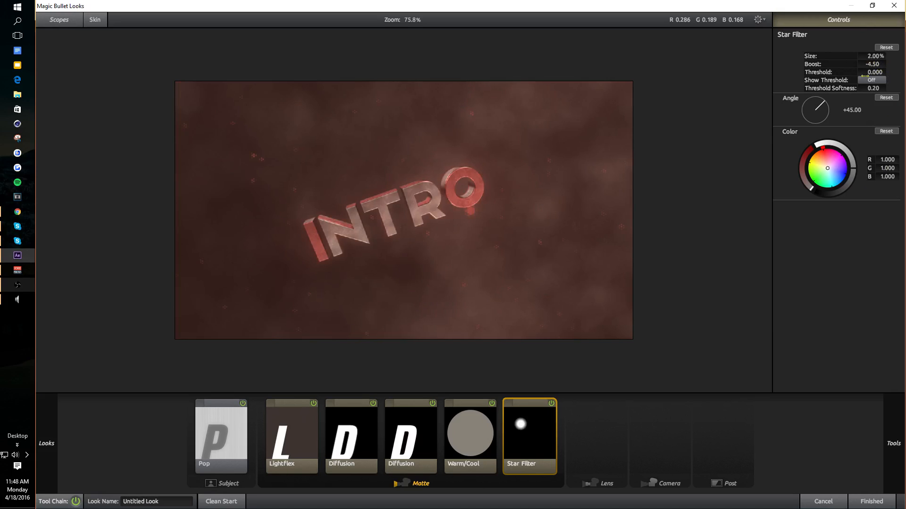
- Shift the Star Filter's color to strong red, about R 1.000, G 0.027, B 0.034
{"action": "left_click_drag", "start_coordinate": [824, 149], "coordinate": [824, 148]}
{"action": "scroll", "coordinate": [452, 303], "scroll_direction": "down", "scroll_amount": 3}
{"action": "scroll", "coordinate": [429, 275], "scroll_direction": "up", "scroll_amount": 5}
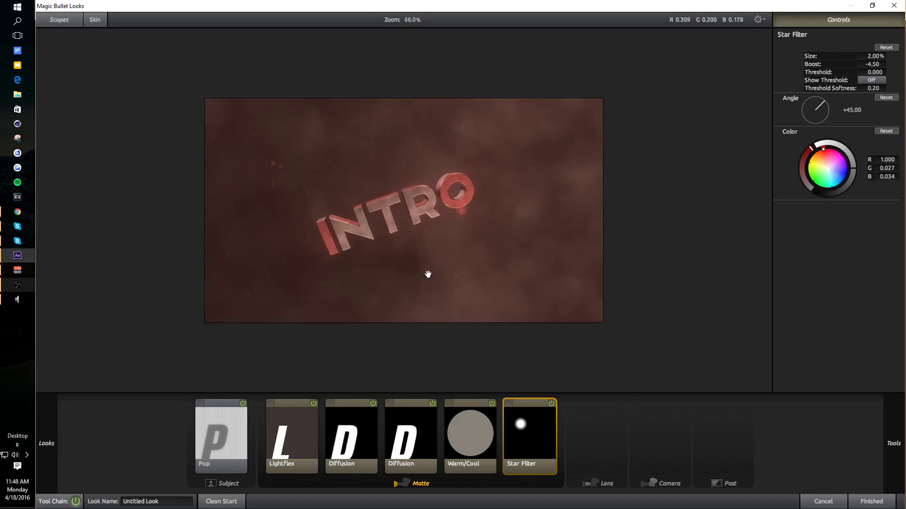
- Turn the Star Filter off and on repeatedly to compare its effect on the text and smoke
{"action": "left_click", "coordinate": [551, 403]}
{"action": "left_click", "coordinate": [551, 403]}
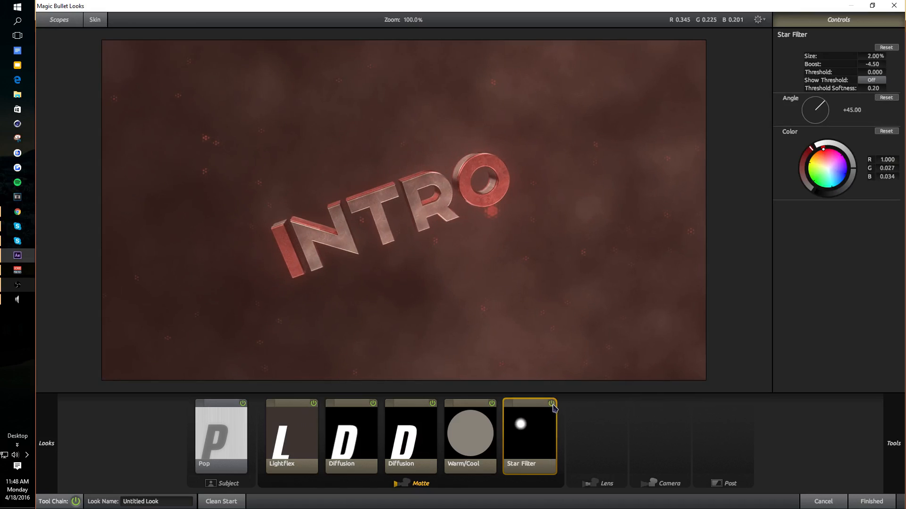
{"action": "left_click", "coordinate": [551, 403]}
{"action": "left_click", "coordinate": [551, 403]}
{"action": "scroll", "coordinate": [339, 190], "scroll_direction": "up", "scroll_amount": 5}
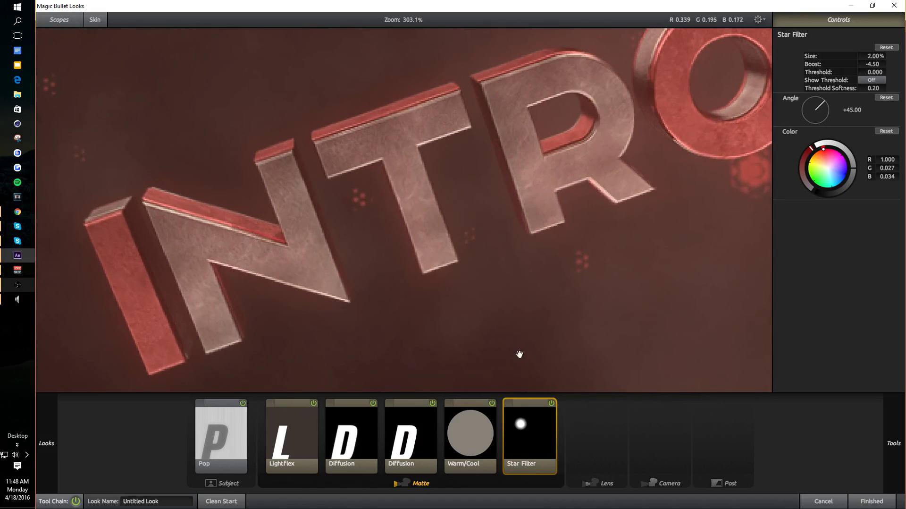
{"action": "left_click", "coordinate": [551, 403]}
{"action": "left_click", "coordinate": [551, 403]}
{"action": "scroll", "coordinate": [486, 295], "scroll_direction": "down", "scroll_amount": 6}
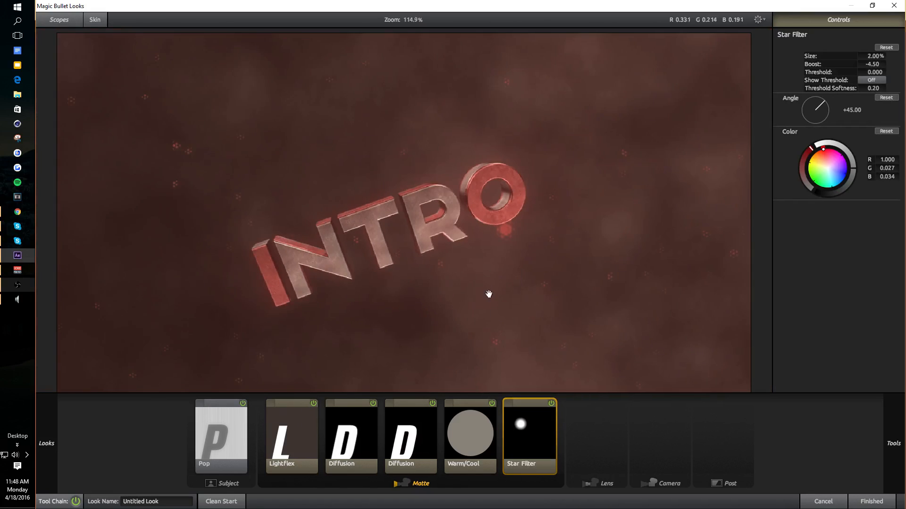
{"action": "scroll", "coordinate": [482, 295], "scroll_direction": "up", "scroll_amount": 1}
- Add the Vignette tool to the Lens stage of the look
{"action": "mouse_move", "coordinate": [894, 439]}
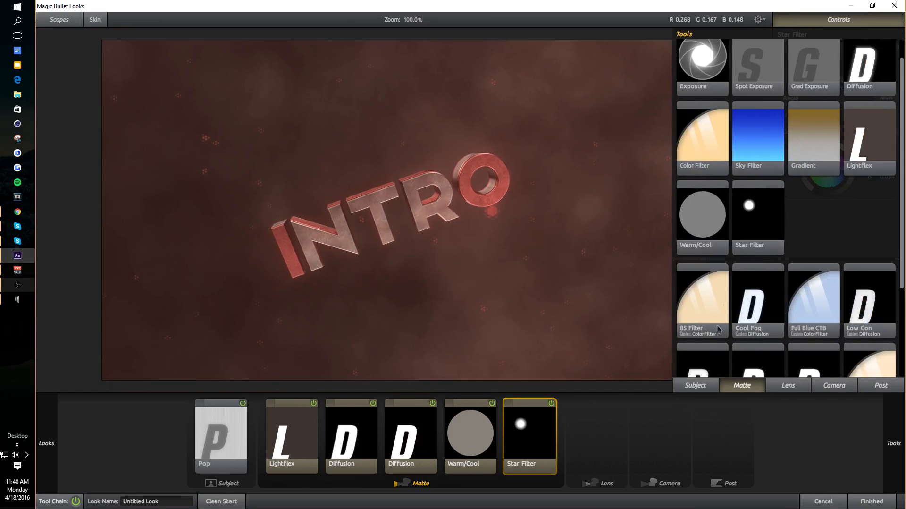
{"action": "left_click", "coordinate": [796, 387]}
{"action": "scroll", "coordinate": [547, 313], "scroll_direction": "down", "scroll_amount": 2}
{"action": "scroll", "coordinate": [663, 368], "scroll_direction": "up", "scroll_amount": 3}
{"action": "scroll", "coordinate": [518, 372], "scroll_direction": "down", "scroll_amount": 3}
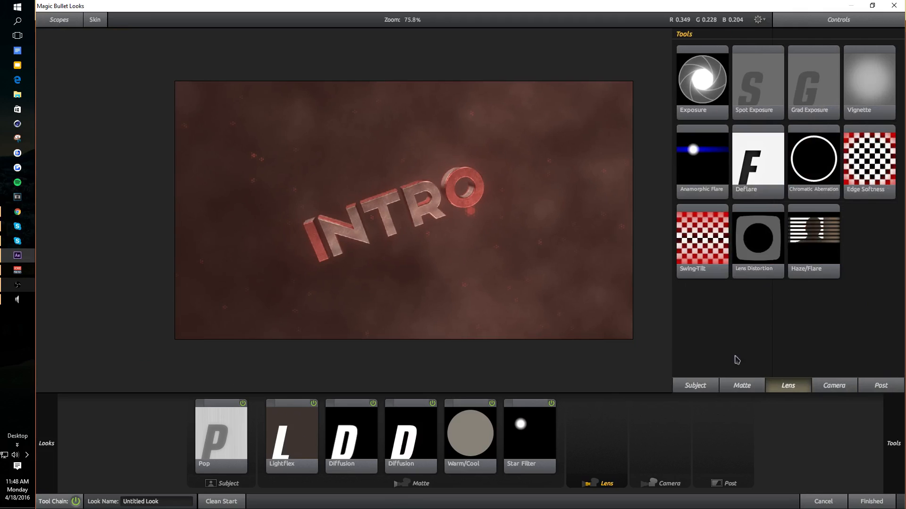
{"action": "mouse_move", "coordinate": [894, 424]}
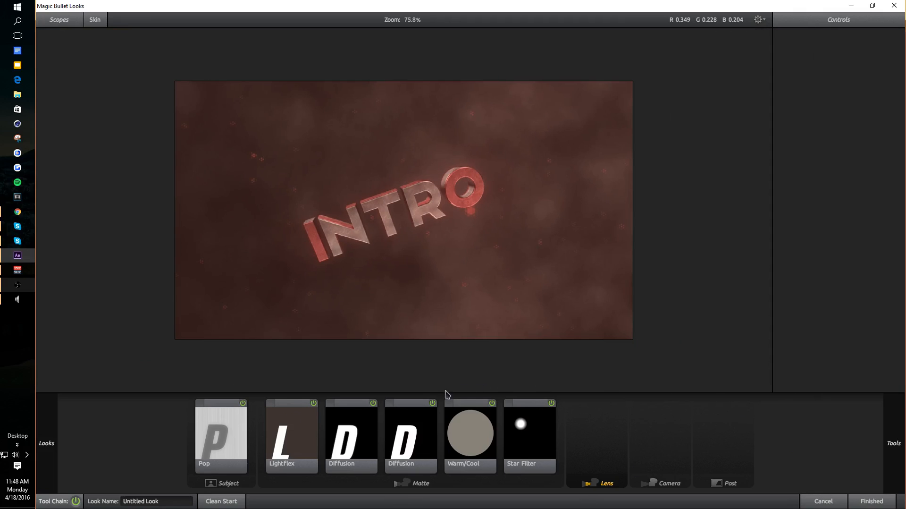
{"action": "mouse_move", "coordinate": [904, 452]}
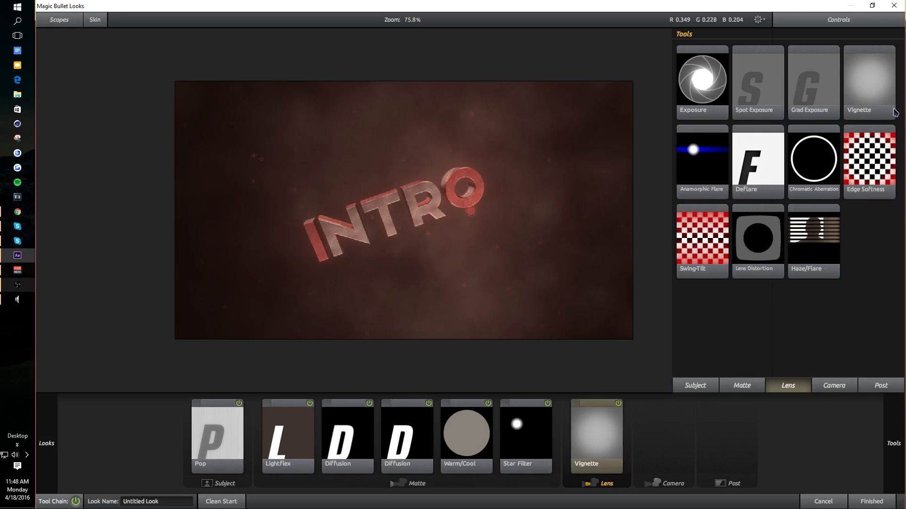
{"action": "double_click", "coordinate": [895, 114]}
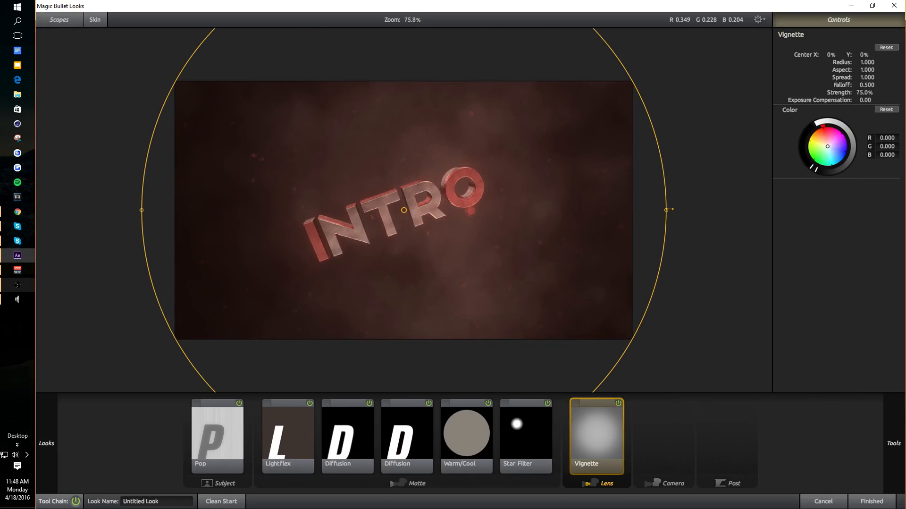
- Reshape the vignette into an ellipse fitted to the frame edges, about Radius 0.488 and Aspect 1.793
{"action": "left_click_drag", "start_coordinate": [667, 209], "coordinate": [635, 210]}
{"action": "scroll", "coordinate": [412, 144], "scroll_direction": "down", "scroll_amount": 3}
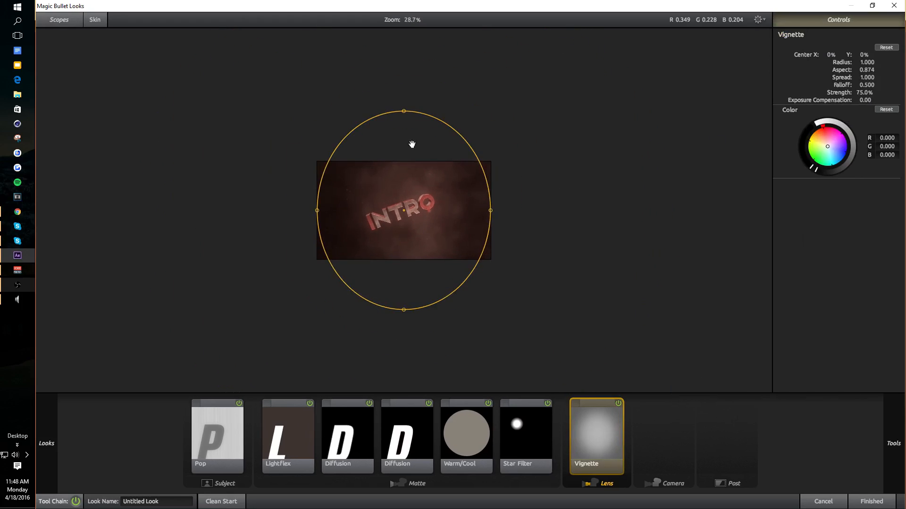
{"action": "left_click_drag", "start_coordinate": [408, 112], "coordinate": [408, 161]}
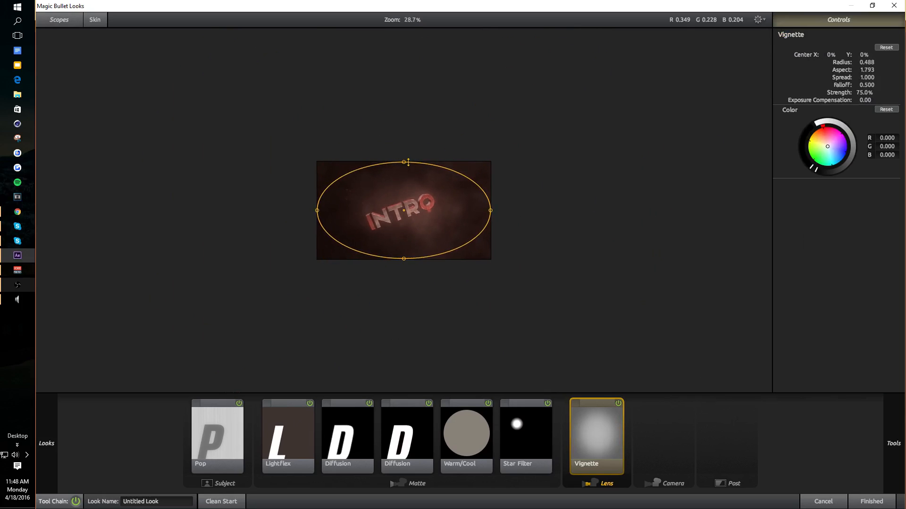
- Set the Vignette's Strength to 50% and check the darkening around the frame edges
{"action": "scroll", "coordinate": [409, 162], "scroll_direction": "up", "scroll_amount": 3}
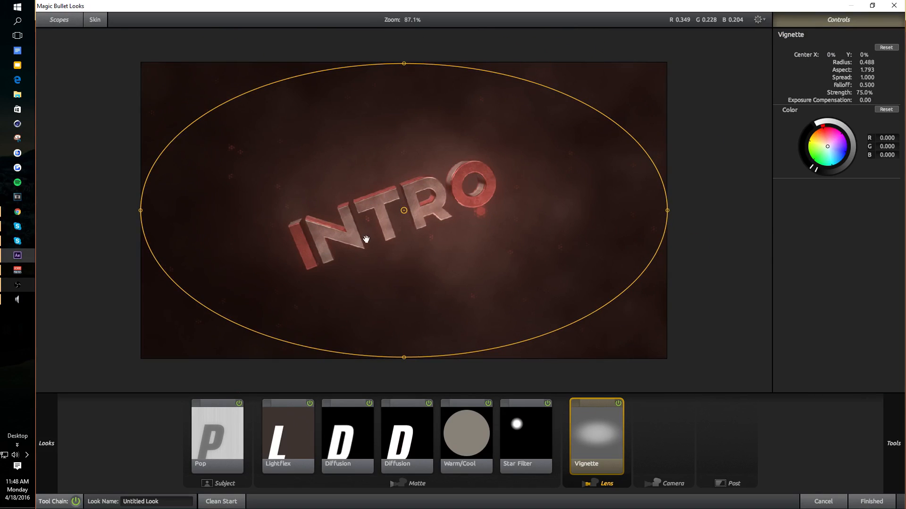
{"action": "scroll", "coordinate": [298, 265], "scroll_direction": "up", "scroll_amount": 1}
{"action": "scroll", "coordinate": [520, 204], "scroll_direction": "down", "scroll_amount": 4}
{"action": "scroll", "coordinate": [380, 231], "scroll_direction": "up", "scroll_amount": 4}
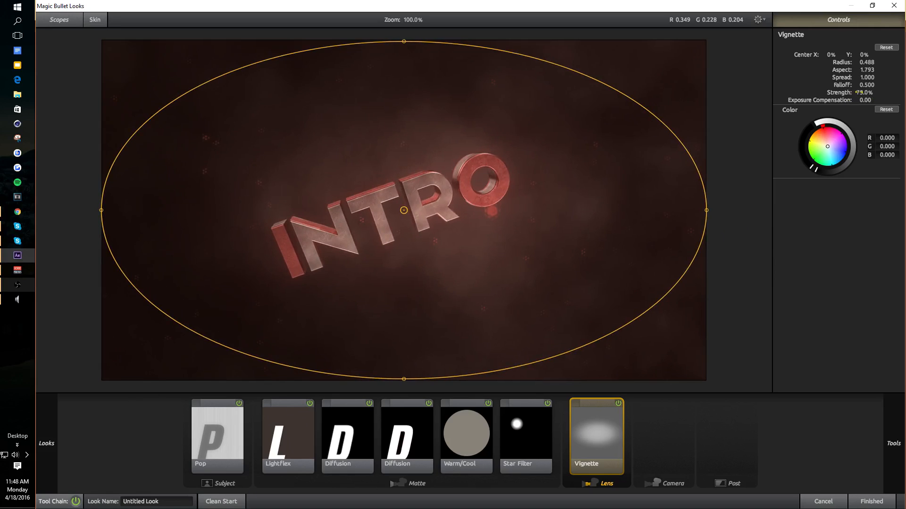
{"action": "left_click", "coordinate": [860, 92]}
{"action": "type", "text": "50"}
{"action": "key", "text": "Return"}
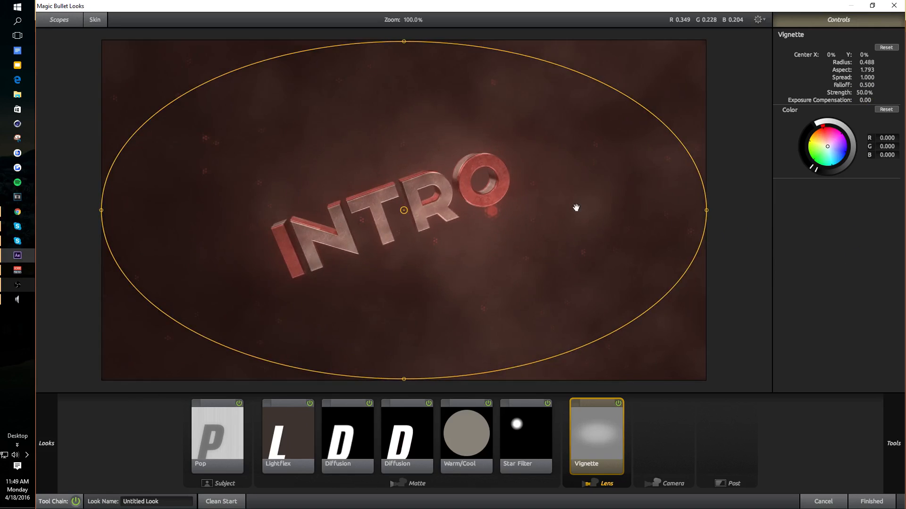
{"action": "scroll", "coordinate": [576, 207], "scroll_direction": "up", "scroll_amount": 1}
{"action": "scroll", "coordinate": [553, 205], "scroll_direction": "down", "scroll_amount": 2}
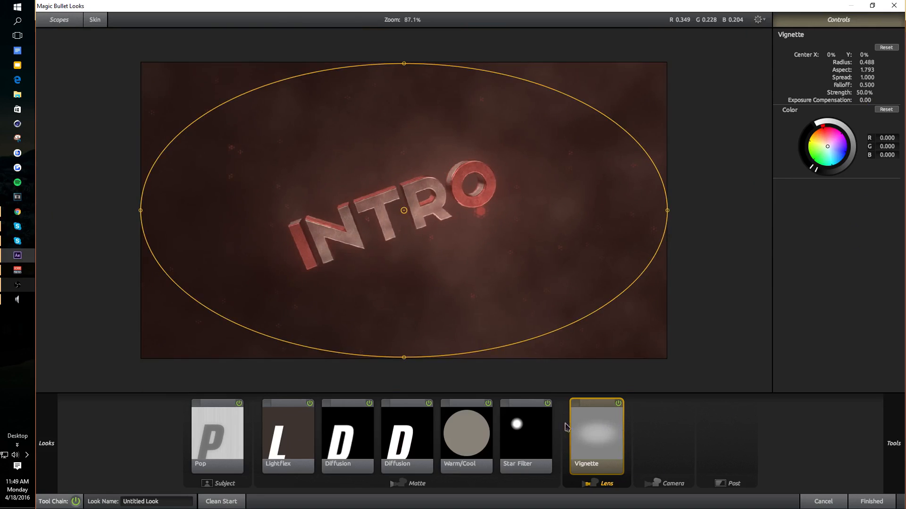
- Turn the Vignette off and on repeatedly to compare its effect on the frame
{"action": "left_click", "coordinate": [548, 430]}
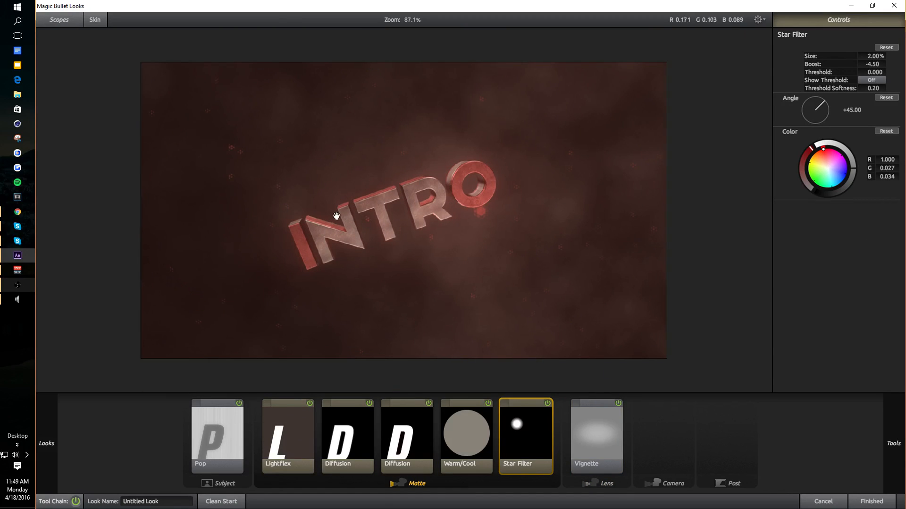
{"action": "left_click", "coordinate": [619, 404]}
{"action": "left_click", "coordinate": [619, 404]}
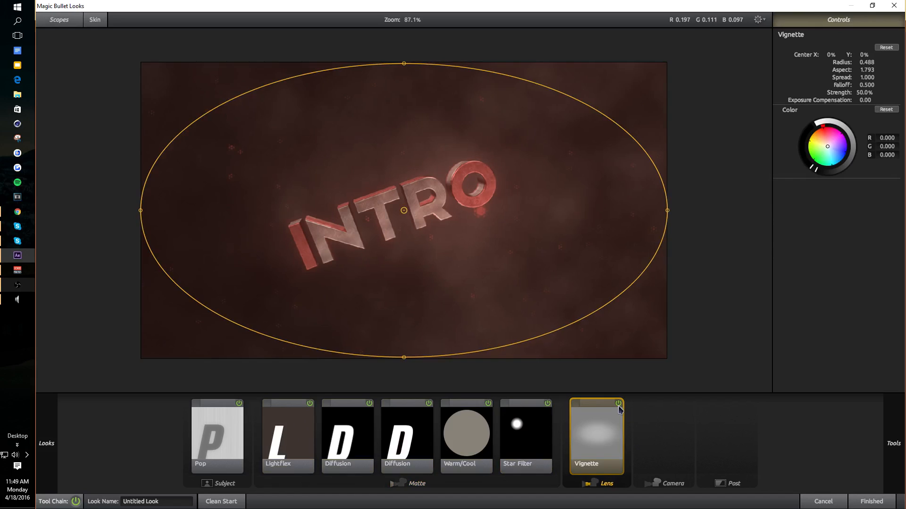
{"action": "left_click", "coordinate": [619, 404]}
{"action": "left_click", "coordinate": [618, 404]}
- Add the Edge Softness tool to the Lens stage with Quality 10 and Spread 1.000
{"action": "mouse_move", "coordinate": [894, 443]}
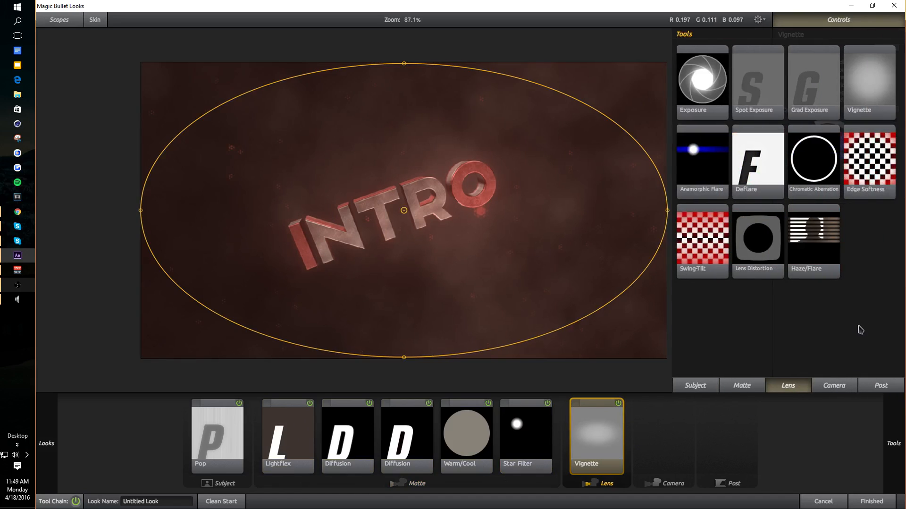
{"action": "double_click", "coordinate": [868, 184]}
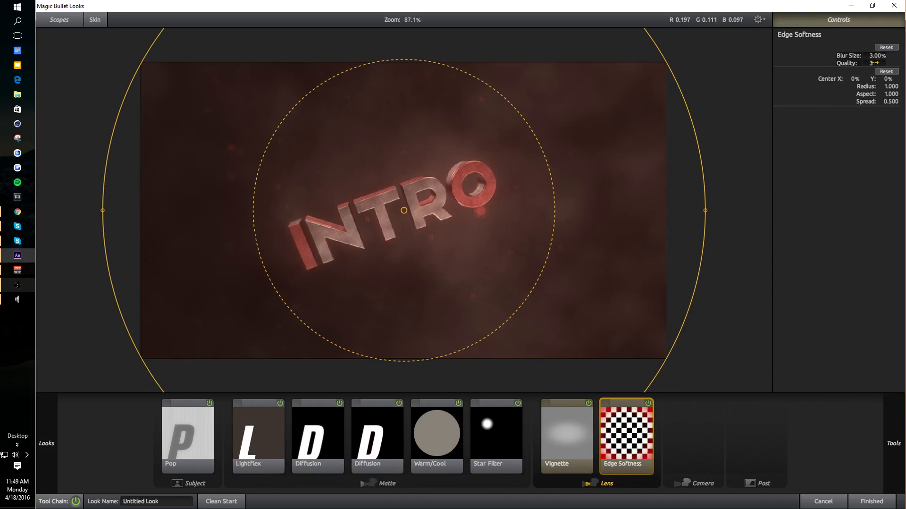
{"action": "double_click", "coordinate": [887, 102]}
{"action": "type", "text": "1"}
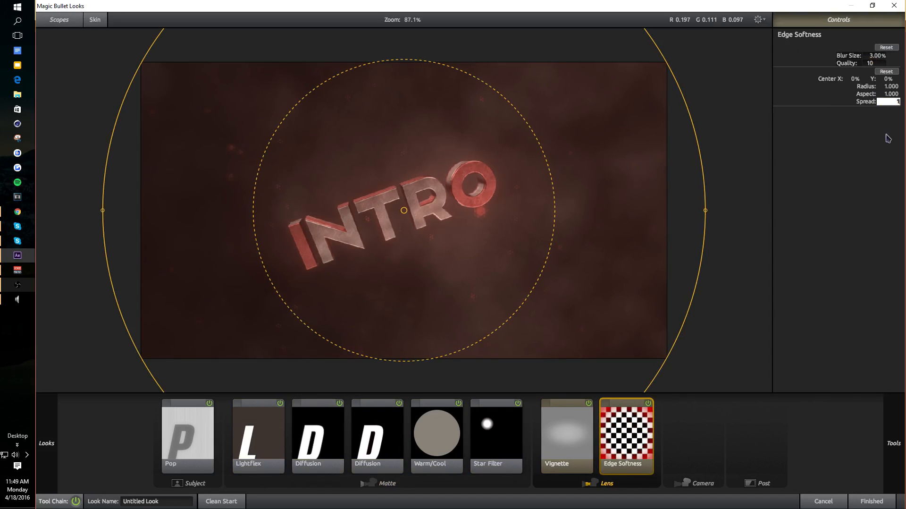
{"action": "key", "text": "Return"}
- Set the Edge Softness Blur Size to 0.5%
{"action": "double_click", "coordinate": [878, 56]}
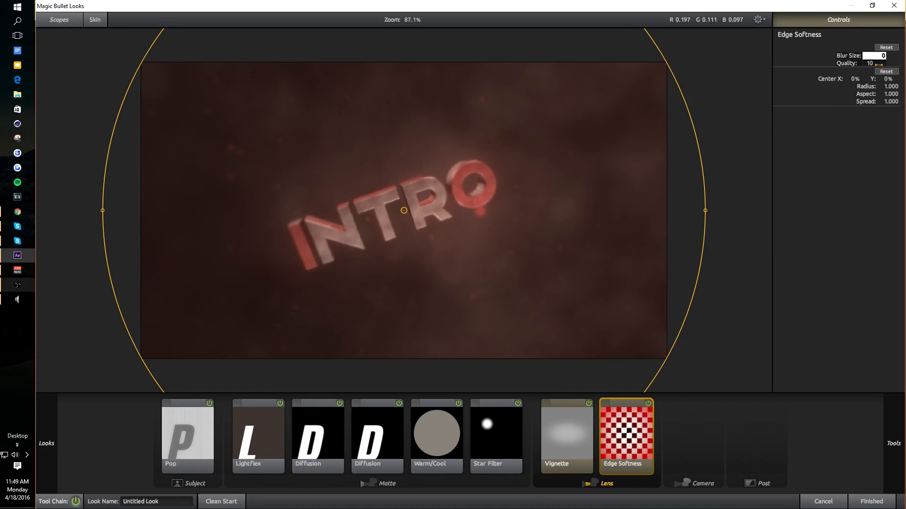
{"action": "type", "text": "0.5"}
{"action": "key", "text": "Return"}
{"action": "scroll", "coordinate": [580, 383], "scroll_direction": "down", "scroll_amount": 3}
{"action": "scroll", "coordinate": [562, 379], "scroll_direction": "up", "scroll_amount": 3}
- Add the Chromatic Aberration tool to the Lens stage with Red/Cyan at +0.300
{"action": "double_click", "coordinate": [814, 165]}
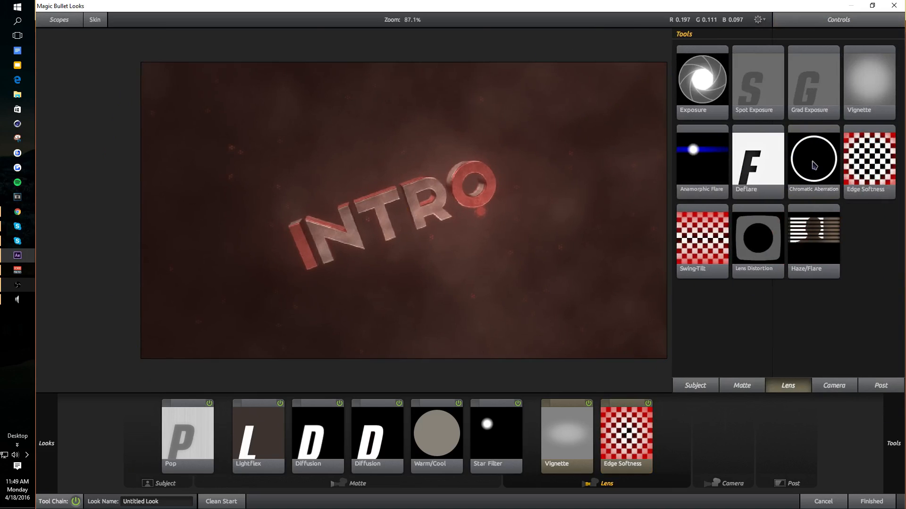
{"action": "double_click", "coordinate": [872, 56]}
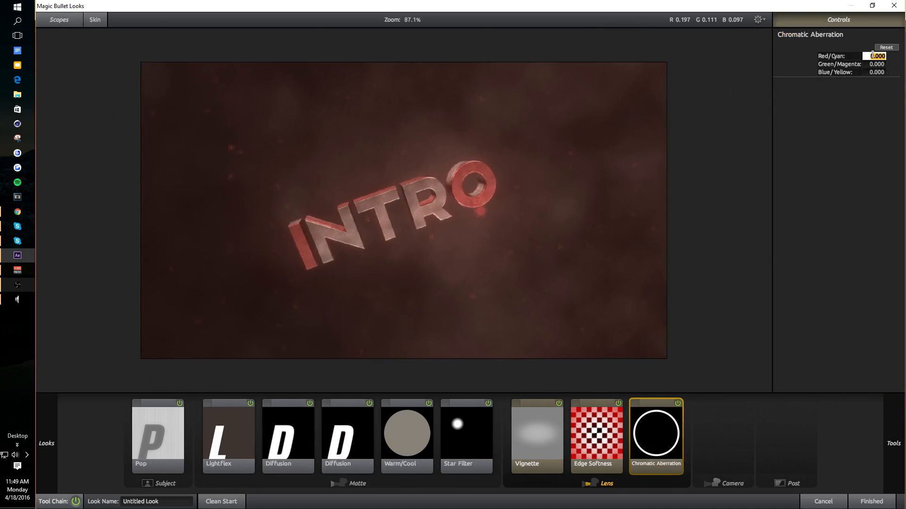
{"action": "type", "text": "0.3"}
{"action": "key", "text": "Return"}
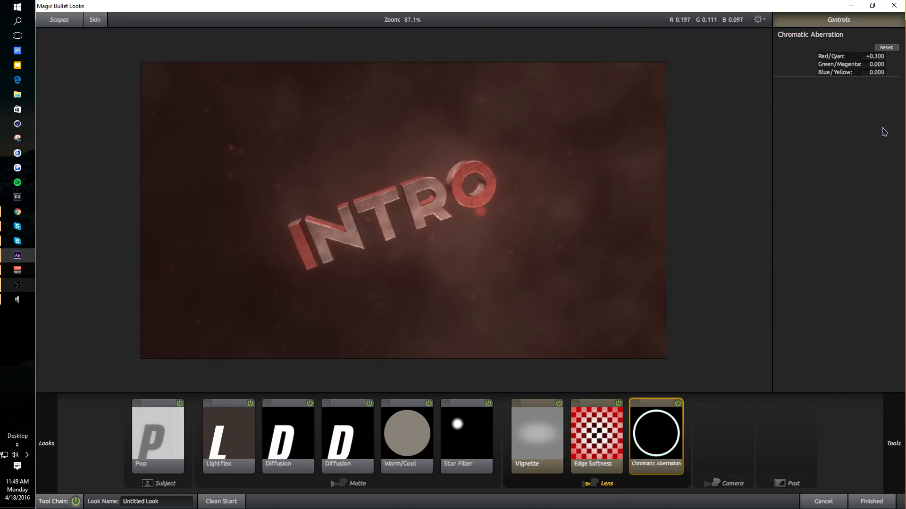
- Add the Deflare tool to the Lens stage with 10% Strength and compare the image with and without it
{"action": "mouse_move", "coordinate": [895, 442]}
{"action": "double_click", "coordinate": [758, 163]}
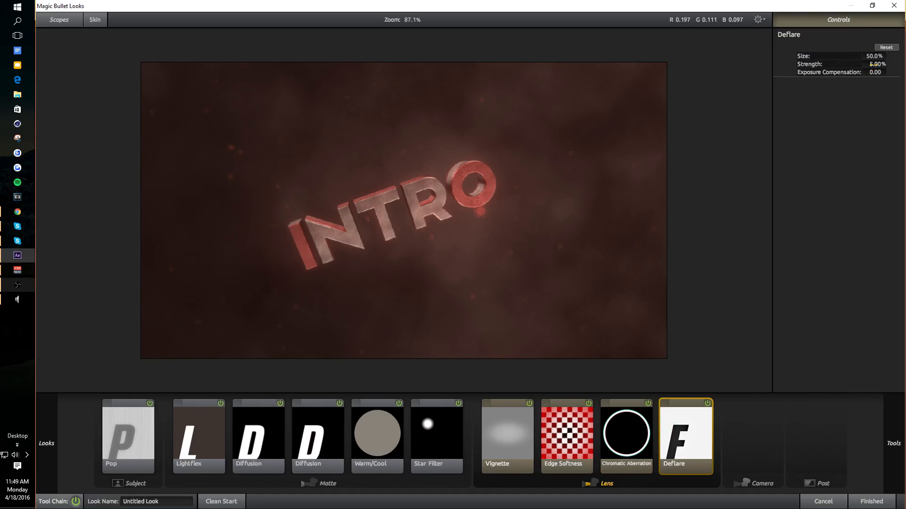
{"action": "left_click", "coordinate": [873, 64]}
{"action": "type", "text": "10"}
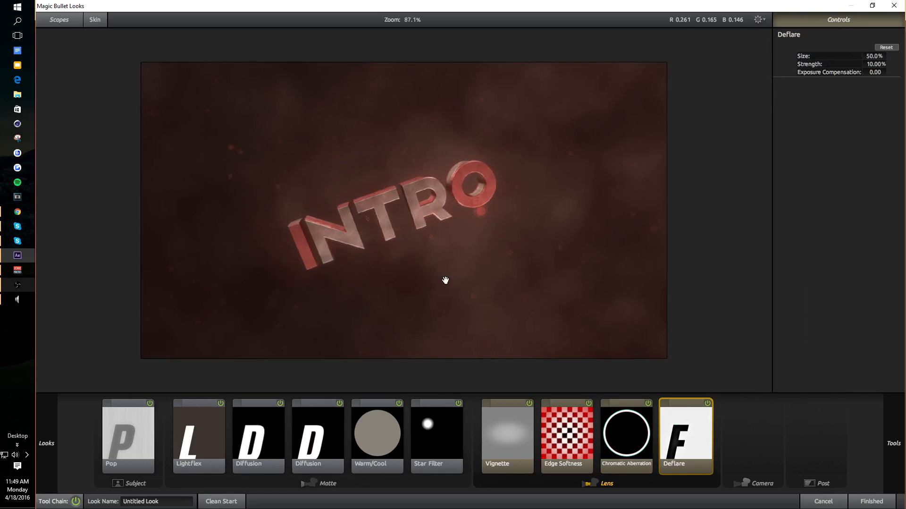
{"action": "left_click", "coordinate": [709, 404]}
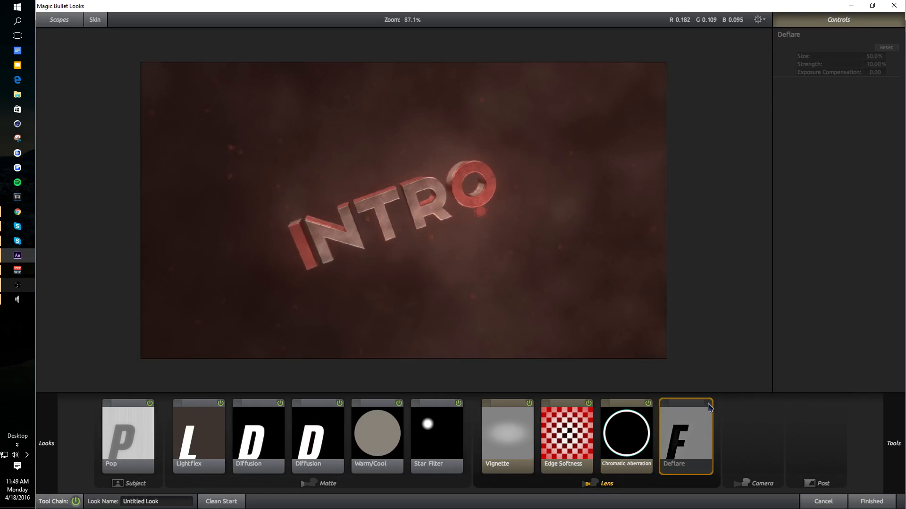
{"action": "left_click", "coordinate": [708, 404]}
- Add the Anamorphic Flare tool to the Lens stage with Size 35% and Threshold 0.000
{"action": "mouse_move", "coordinate": [896, 333]}
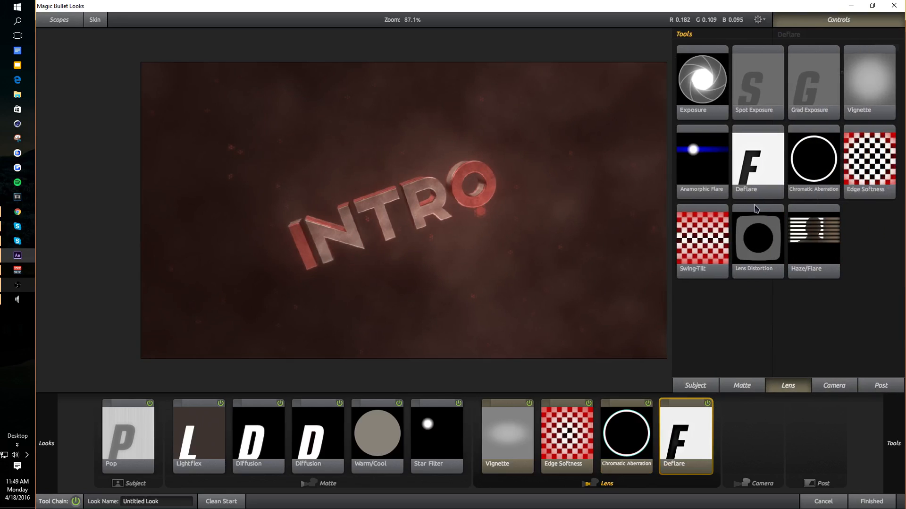
{"action": "left_click", "coordinate": [698, 173]}
{"action": "double_click", "coordinate": [699, 177]}
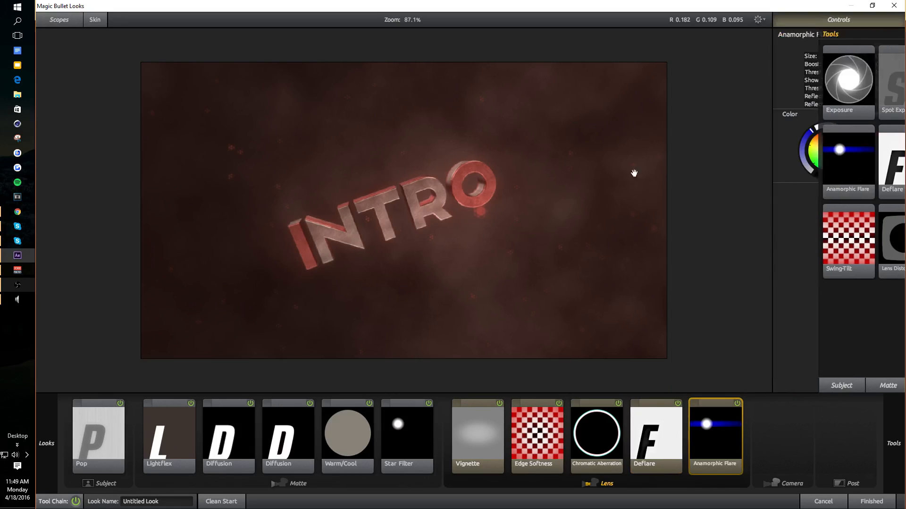
{"action": "left_click", "coordinate": [878, 56]}
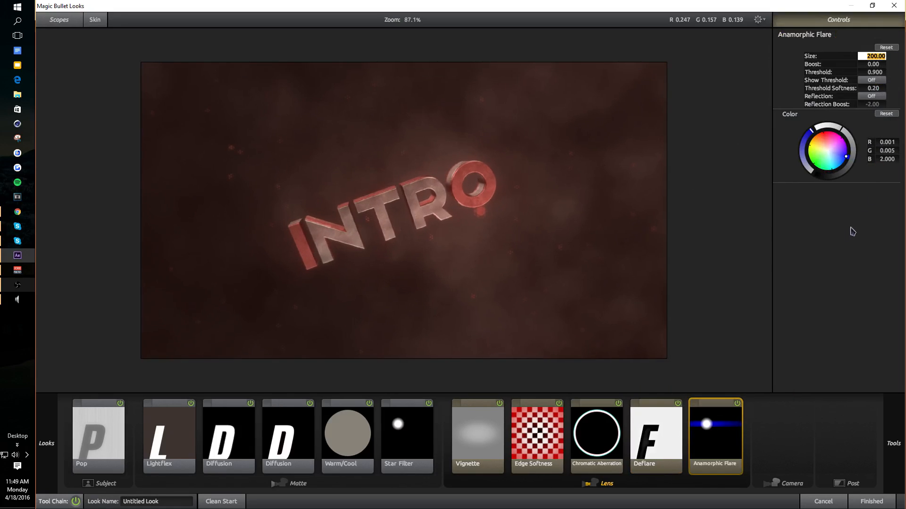
{"action": "type", "text": "35"}
{"action": "key", "text": "Return"}
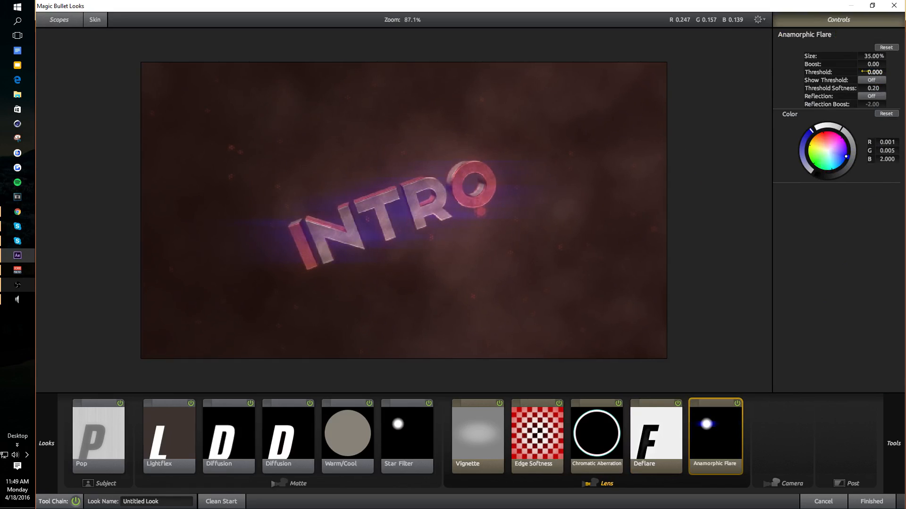
- Shift the Anamorphic Flare's color to strong red, about R 2.000, G 0.064, B 0.054
{"action": "left_click_drag", "start_coordinate": [846, 156], "coordinate": [824, 132]}
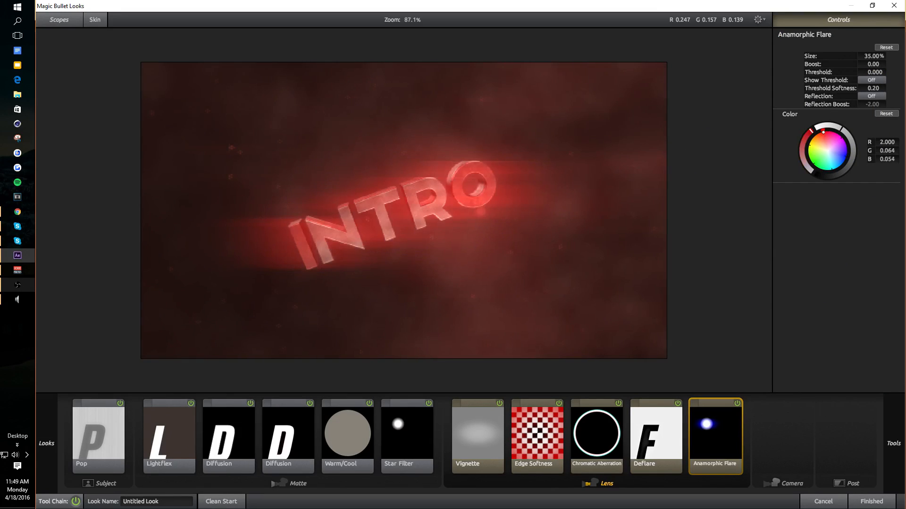
{"action": "scroll", "coordinate": [627, 188], "scroll_direction": "down", "scroll_amount": 1}
{"action": "scroll", "coordinate": [625, 189], "scroll_direction": "up", "scroll_amount": 1}
{"action": "scroll", "coordinate": [304, 258], "scroll_direction": "up", "scroll_amount": 1}
- Try Boost values of -5.50 and -4.90 on the Anamorphic Flare, comparing the text with the flare off and on
{"action": "left_click", "coordinate": [873, 64]}
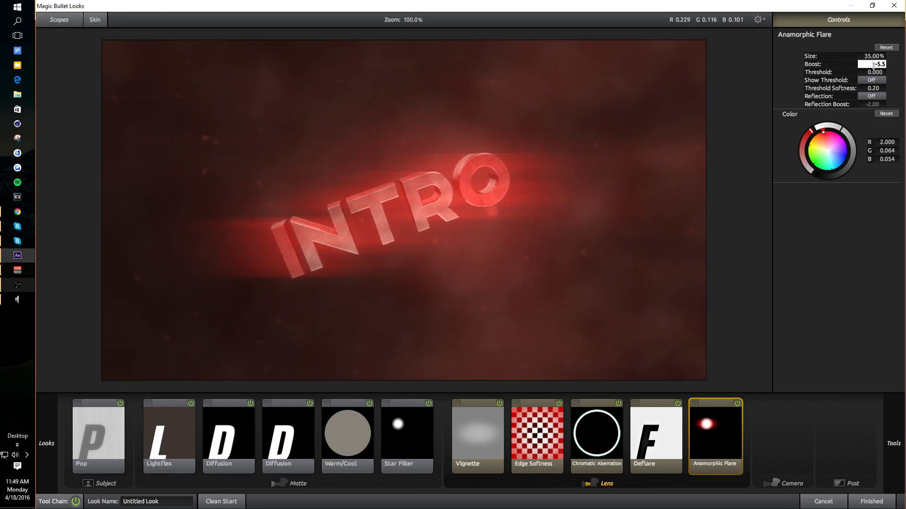
{"action": "type", "text": "-5.5"}
{"action": "key", "text": "Return"}
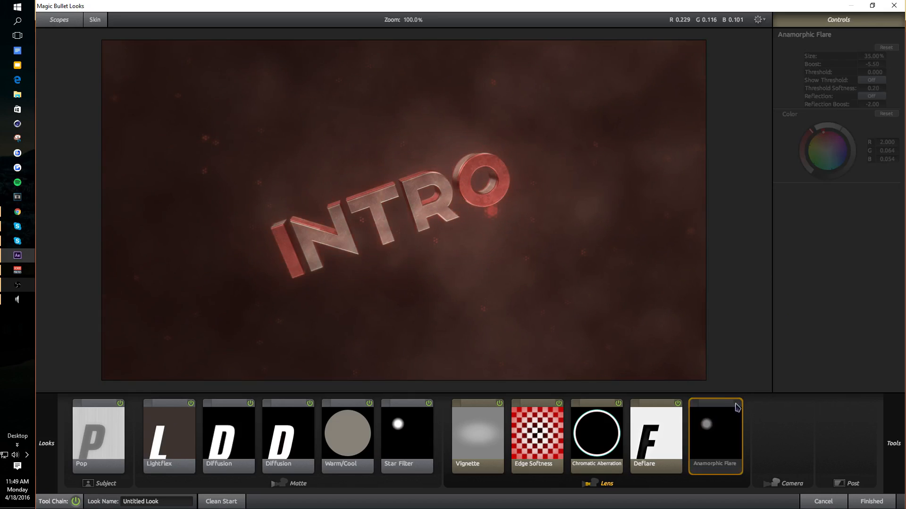
{"action": "left_click", "coordinate": [886, 64]}
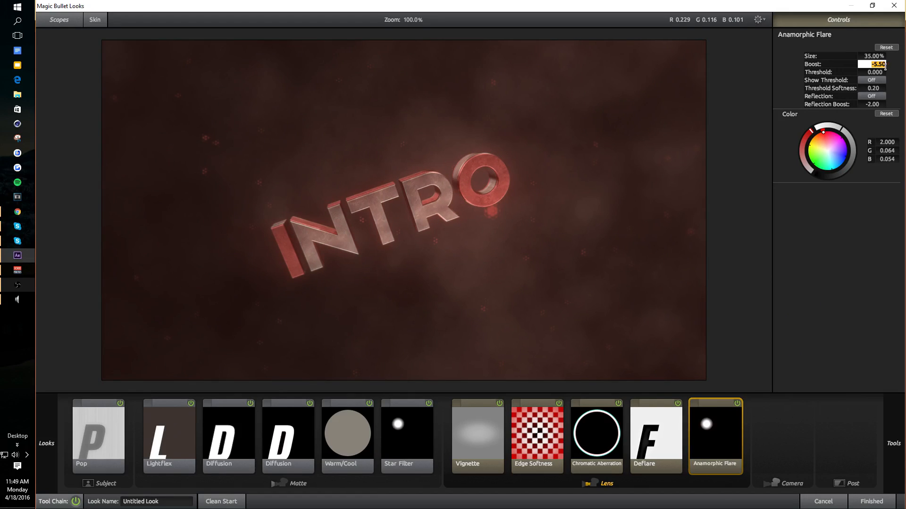
{"action": "type", "text": "-4.9"}
{"action": "key", "text": "Return"}
{"action": "scroll", "coordinate": [336, 279], "scroll_direction": "down", "scroll_amount": 4}
{"action": "scroll", "coordinate": [441, 307], "scroll_direction": "up", "scroll_amount": 4}
{"action": "scroll", "coordinate": [314, 236], "scroll_direction": "up", "scroll_amount": 4}
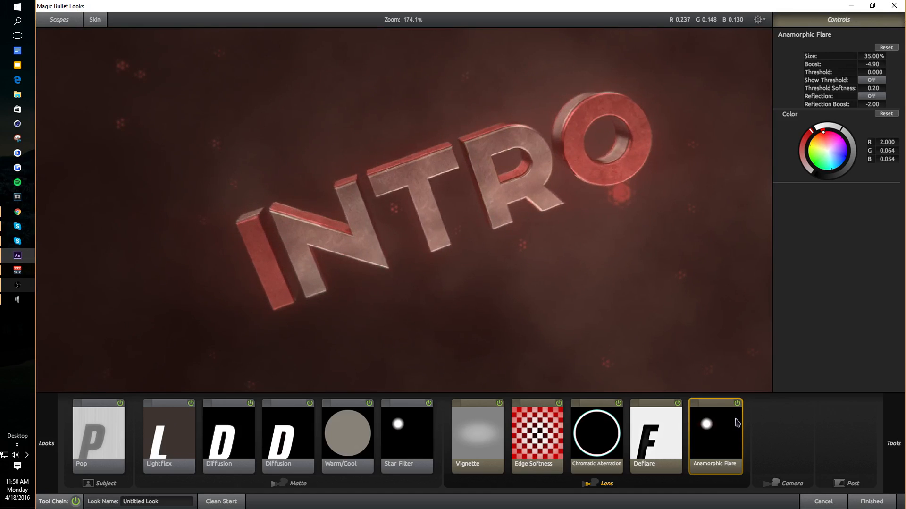
{"action": "left_click", "coordinate": [737, 402]}
{"action": "left_click", "coordinate": [737, 403]}
- Try an Anamorphic Flare Boost of about -1.50, and settle on -5.00
{"action": "left_click_drag", "start_coordinate": [871, 64], "coordinate": [859, 64]}
{"action": "scroll", "coordinate": [392, 145], "scroll_direction": "down", "scroll_amount": 5}
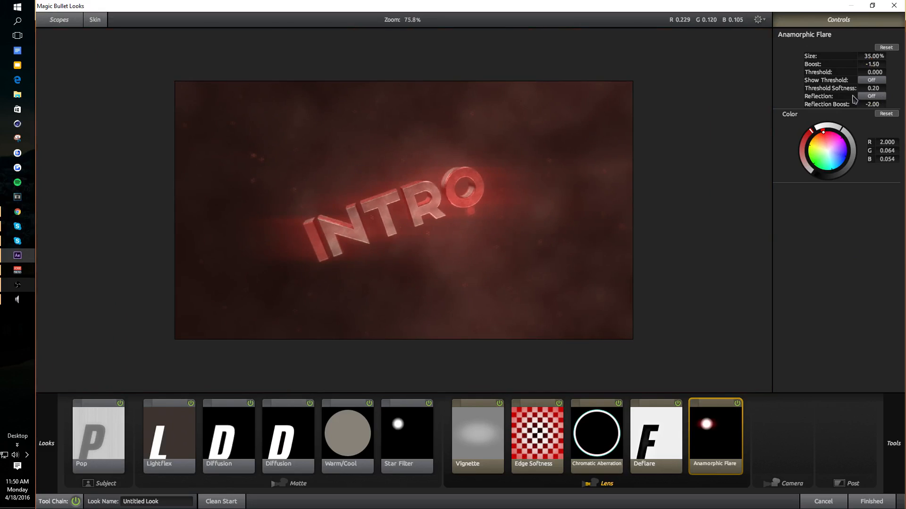
{"action": "scroll", "coordinate": [576, 122], "scroll_direction": "up", "scroll_amount": 2}
{"action": "double_click", "coordinate": [879, 64]}
{"action": "type", "text": "-5"}
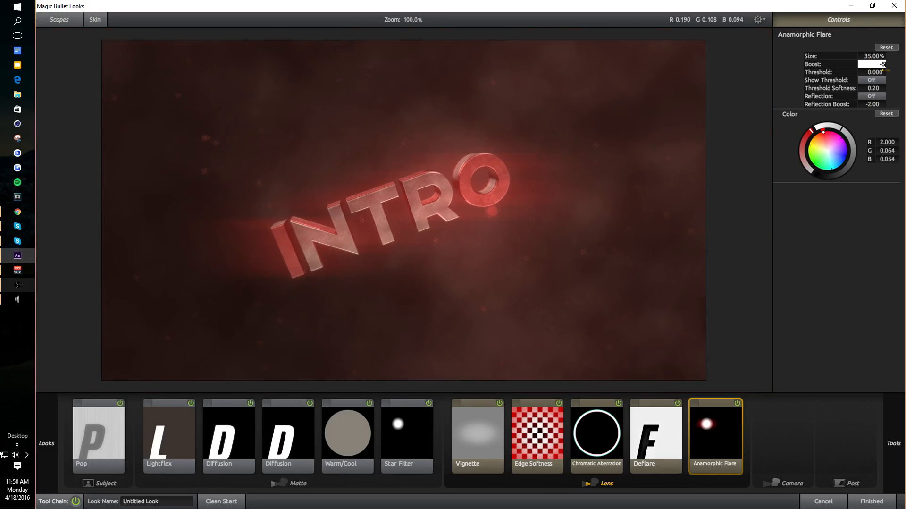
- Add the Lens Distortion tool to the Lens stage with Flatten 0% and Distortion -10%
{"action": "mouse_move", "coordinate": [893, 443]}
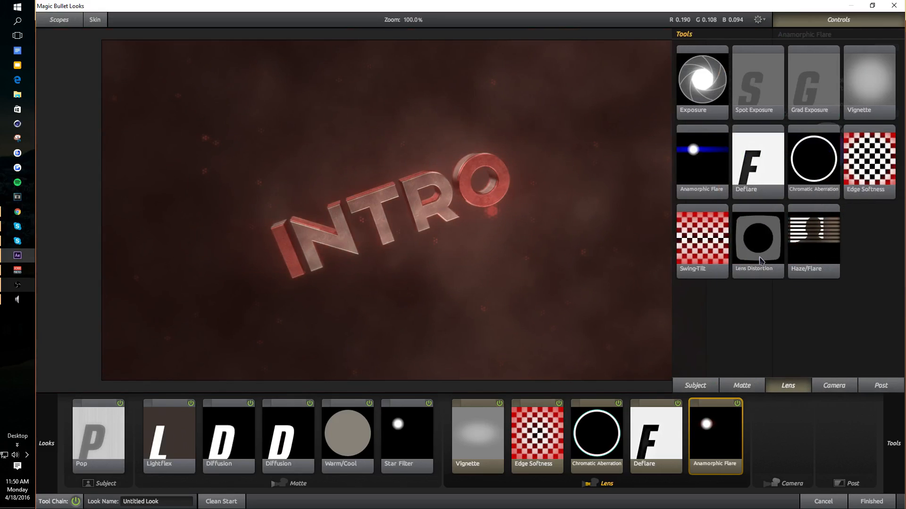
{"action": "left_click", "coordinate": [762, 261]}
{"action": "double_click", "coordinate": [762, 260]}
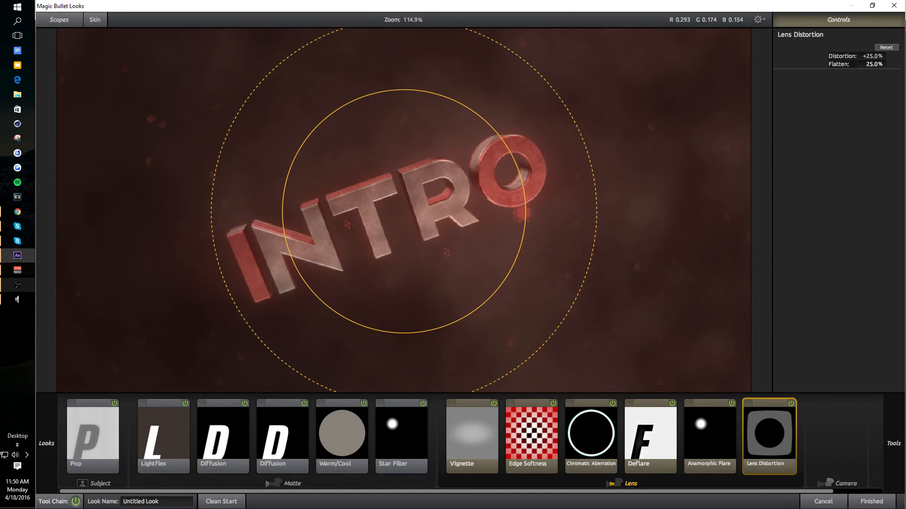
{"action": "double_click", "coordinate": [872, 64]}
{"action": "type", "text": "0"}
{"action": "key", "text": "Return"}
{"action": "double_click", "coordinate": [864, 55]}
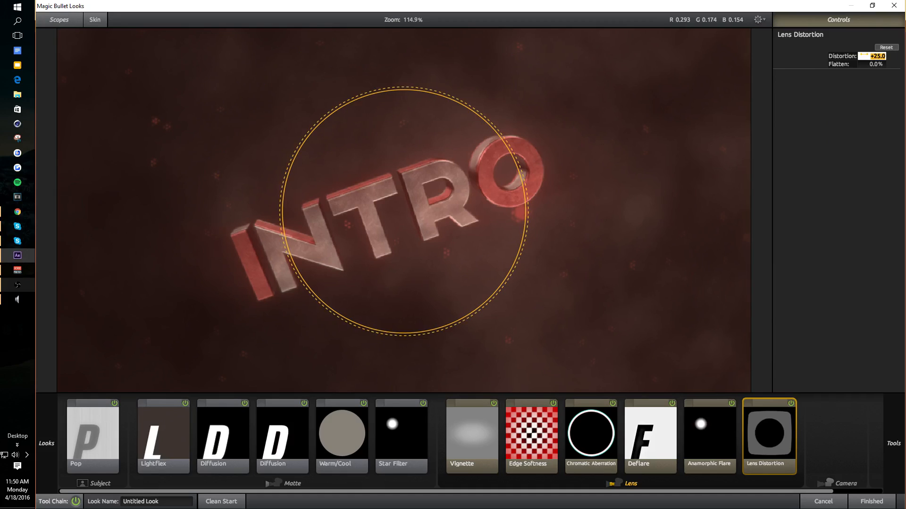
{"action": "type", "text": "-10"}
{"action": "key", "text": "Return"}
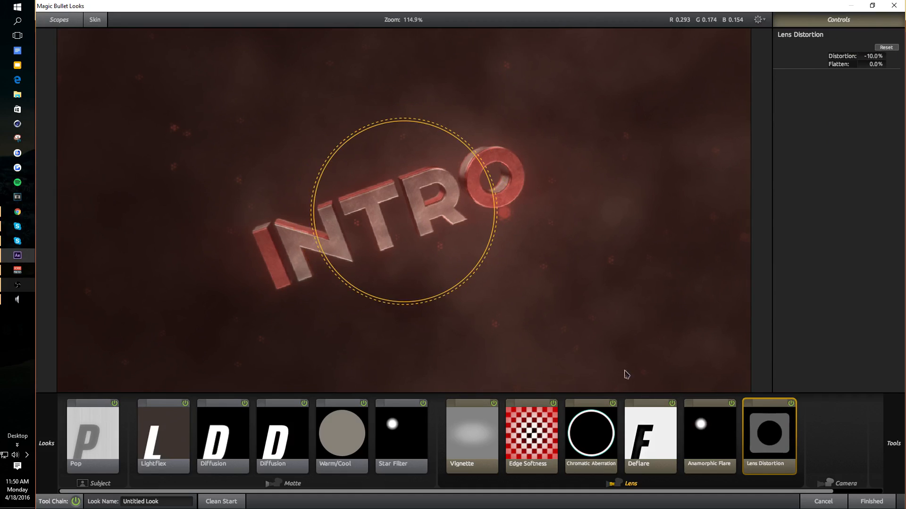
- Compare the frame with Lens Distortion off and on
{"action": "left_click", "coordinate": [706, 453]}
{"action": "scroll", "coordinate": [575, 307], "scroll_direction": "down", "scroll_amount": 1}
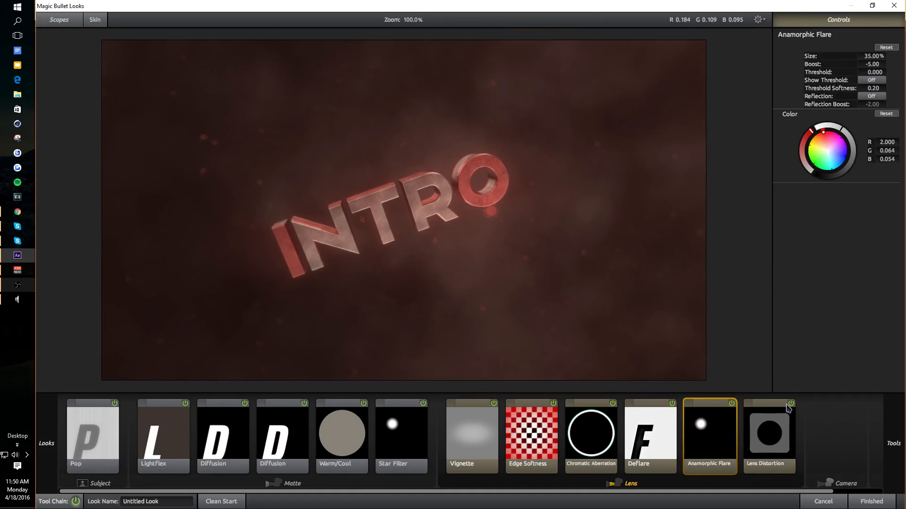
{"action": "left_click", "coordinate": [791, 407]}
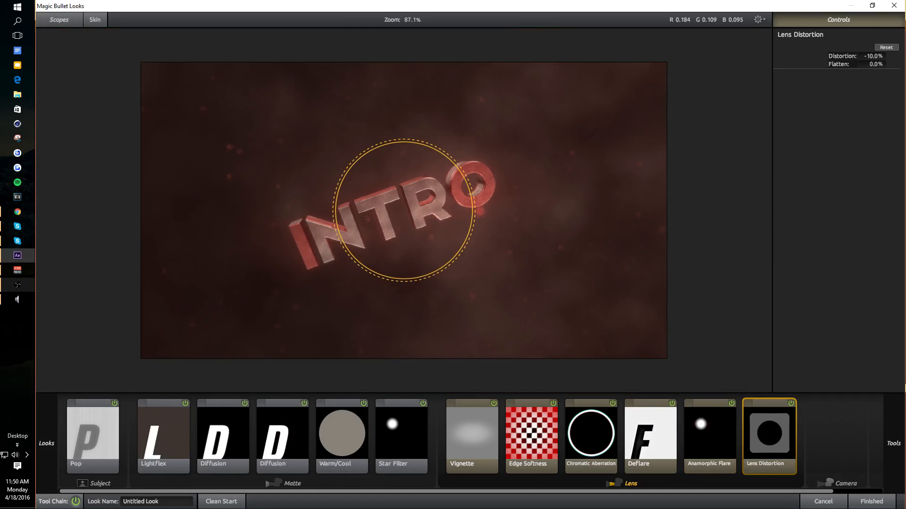
- Add the Haze/Flare tool to the Lens stage of the look
{"action": "double_click", "coordinate": [802, 256]}
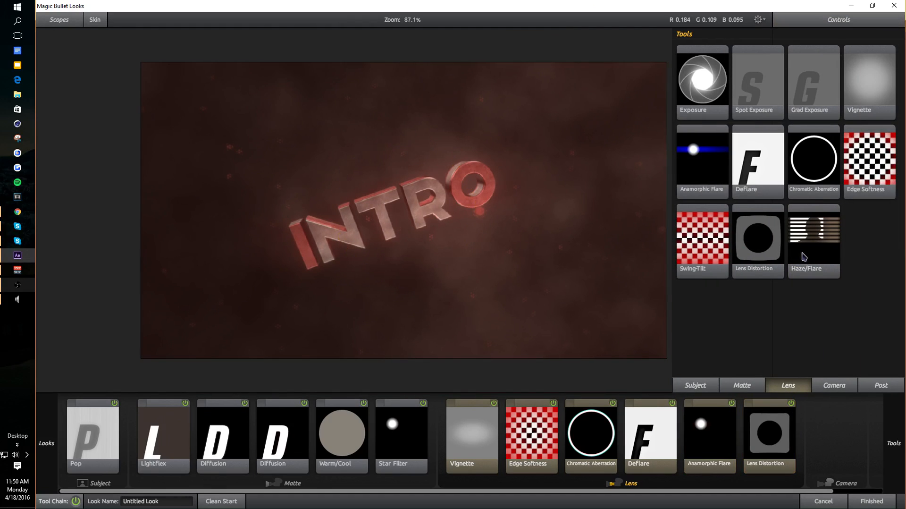
{"action": "scroll", "coordinate": [489, 204], "scroll_direction": "up", "scroll_amount": 5}
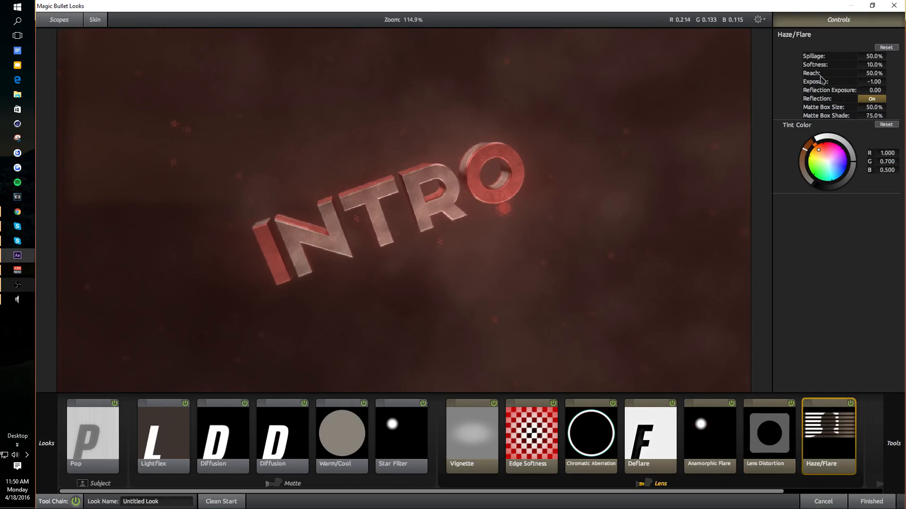
- Remove the Haze/Flare tool from the look and add the Shutter Streak tool to the Camera stage
{"action": "key", "text": "Delete"}
{"action": "scroll", "coordinate": [241, 300], "scroll_direction": "down", "scroll_amount": 1}
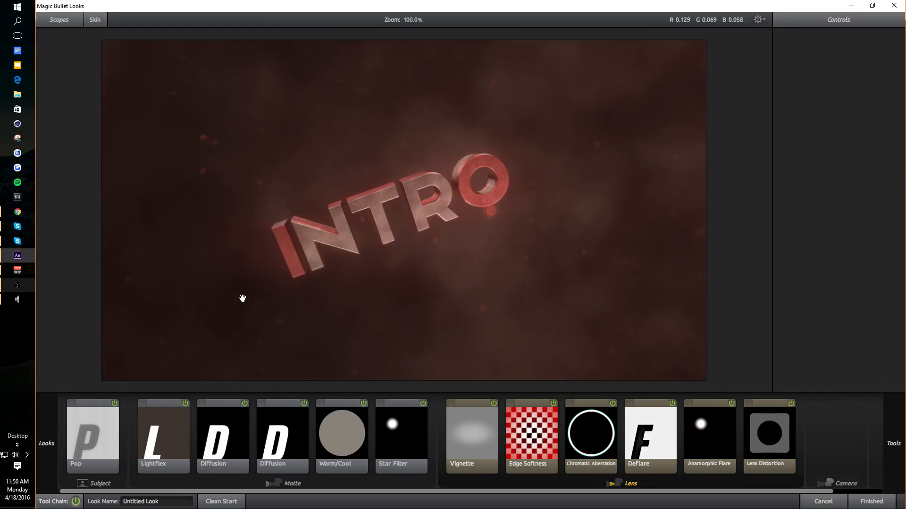
{"action": "mouse_move", "coordinate": [894, 443]}
{"action": "left_click", "coordinate": [840, 390]}
{"action": "scroll", "coordinate": [800, 288], "scroll_direction": "down", "scroll_amount": 5}
{"action": "scroll", "coordinate": [799, 284], "scroll_direction": "up", "scroll_amount": 4}
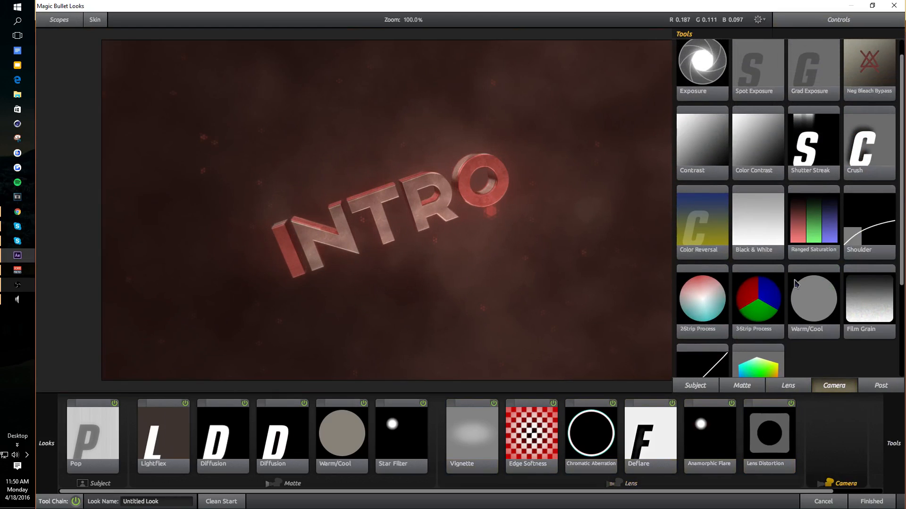
{"action": "scroll", "coordinate": [792, 273], "scroll_direction": "down", "scroll_amount": 2}
{"action": "scroll", "coordinate": [793, 265], "scroll_direction": "down", "scroll_amount": 2}
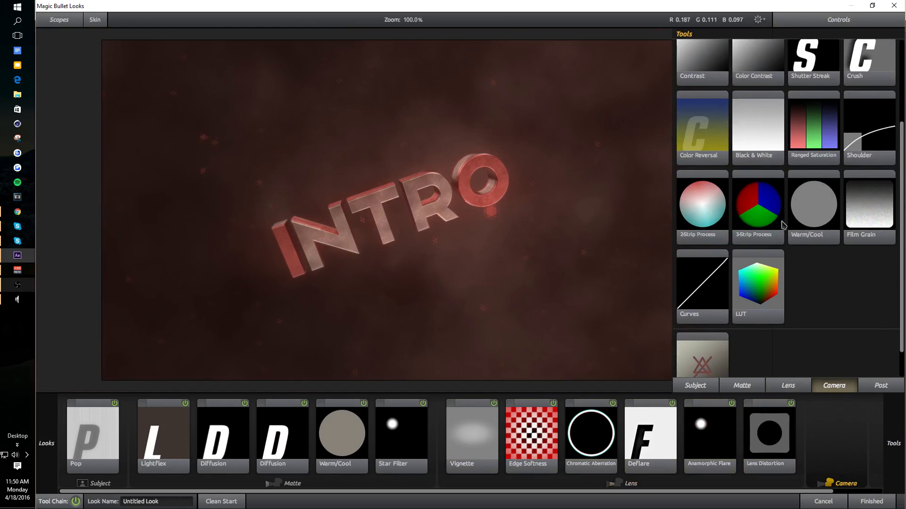
{"action": "scroll", "coordinate": [797, 228], "scroll_direction": "up", "scroll_amount": 1}
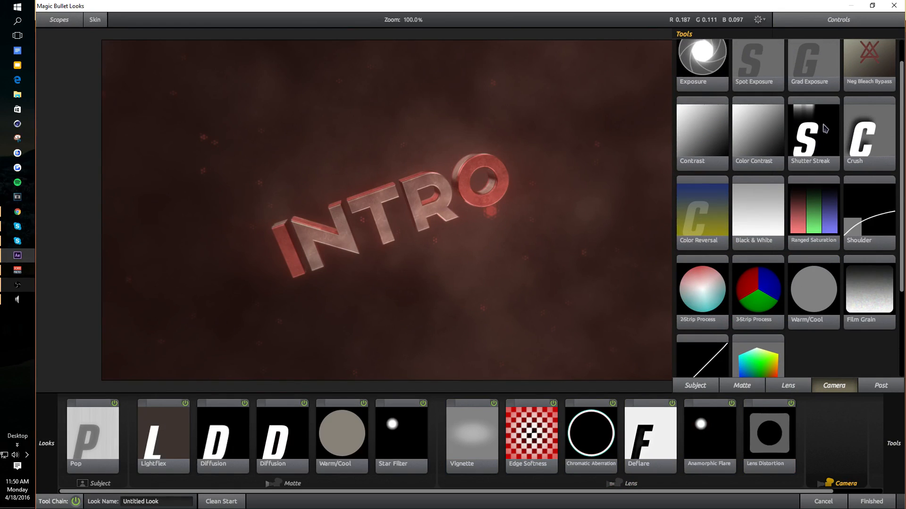
{"action": "left_click_drag", "start_coordinate": [825, 128], "coordinate": [524, 200]}
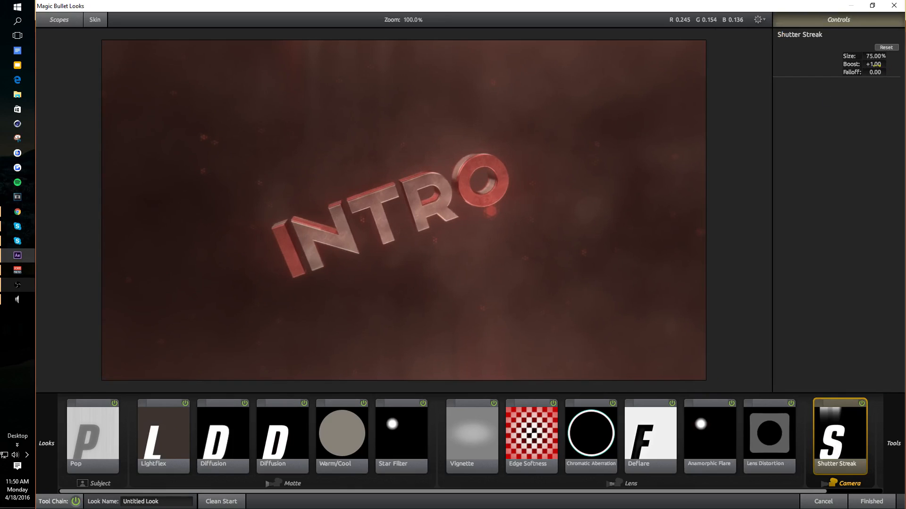
- Try Shutter Streak Boost values of -4.50 and -2.50, comparing the frame with the tool off and on
{"action": "left_click", "coordinate": [875, 63]}
{"action": "type", "text": "-4.5"}
{"action": "key", "text": "Return"}
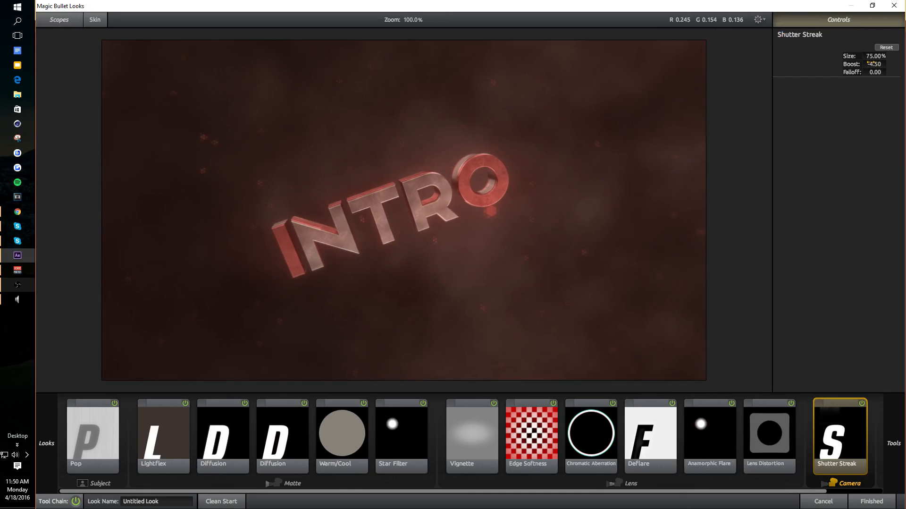
{"action": "left_click", "coordinate": [863, 404]}
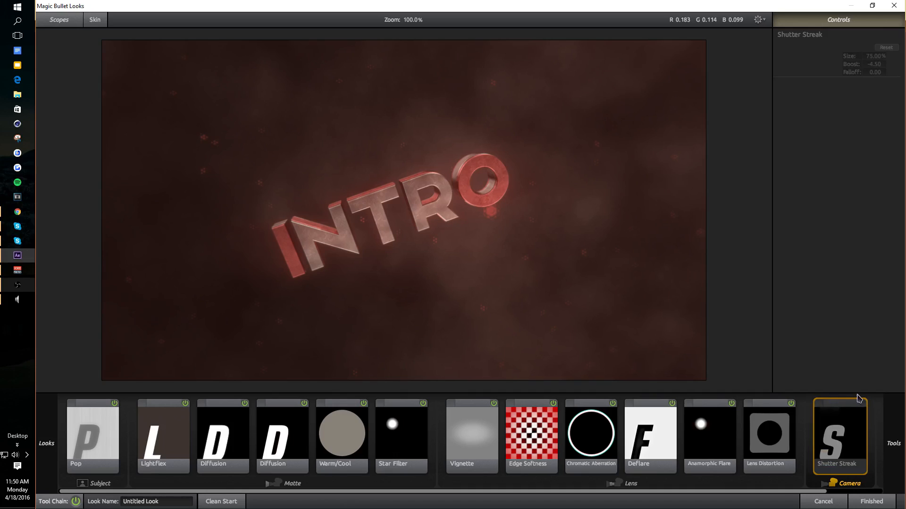
{"action": "left_click", "coordinate": [863, 404]}
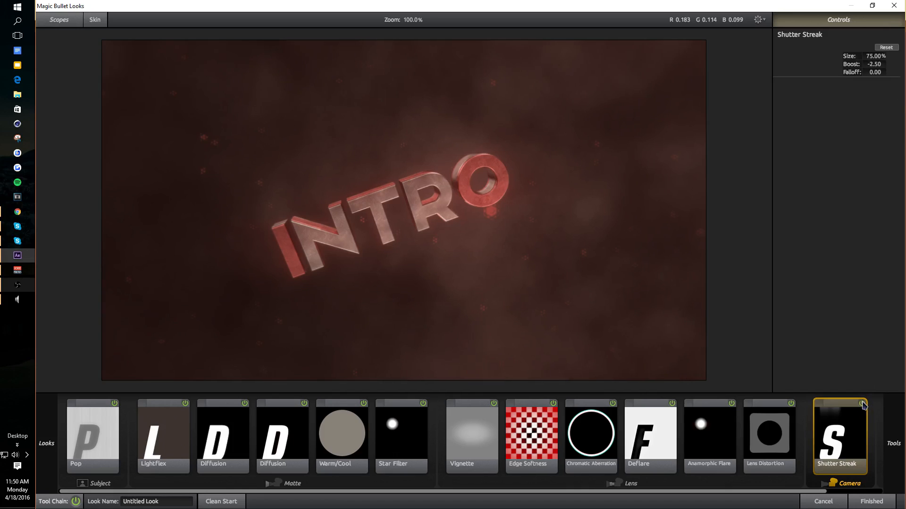
{"action": "left_click", "coordinate": [863, 404]}
{"action": "left_click", "coordinate": [863, 404]}
{"action": "left_click", "coordinate": [863, 404]}
{"action": "left_click", "coordinate": [863, 404]}
- Try a Shutter Streak Boost of -10.00, and settle on 0
{"action": "key", "text": "Return"}
{"action": "left_click", "coordinate": [878, 64]}
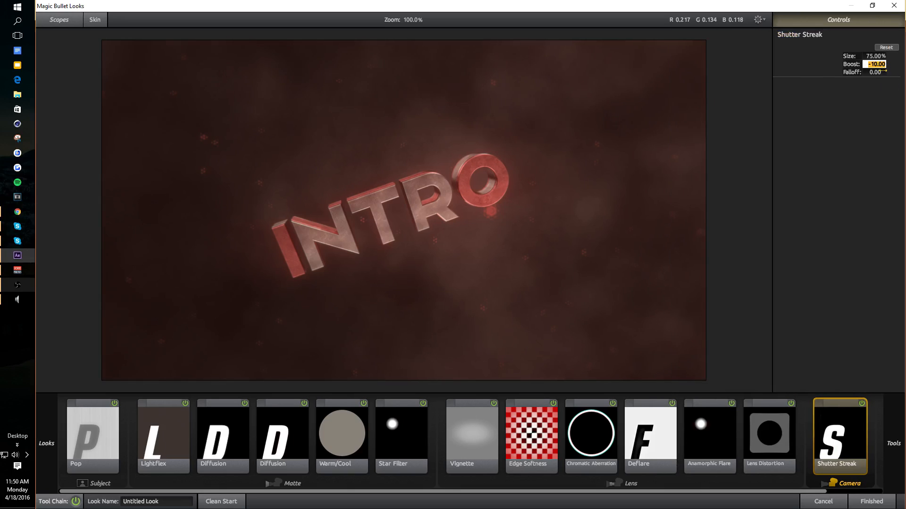
{"action": "type", "text": "0"}
{"action": "key", "text": "Return"}
- Add the 3-Strip Process tool to the Camera stage, try a Strength of -1.00%, and settle on -2.00%
{"action": "mouse_move", "coordinate": [893, 443]}
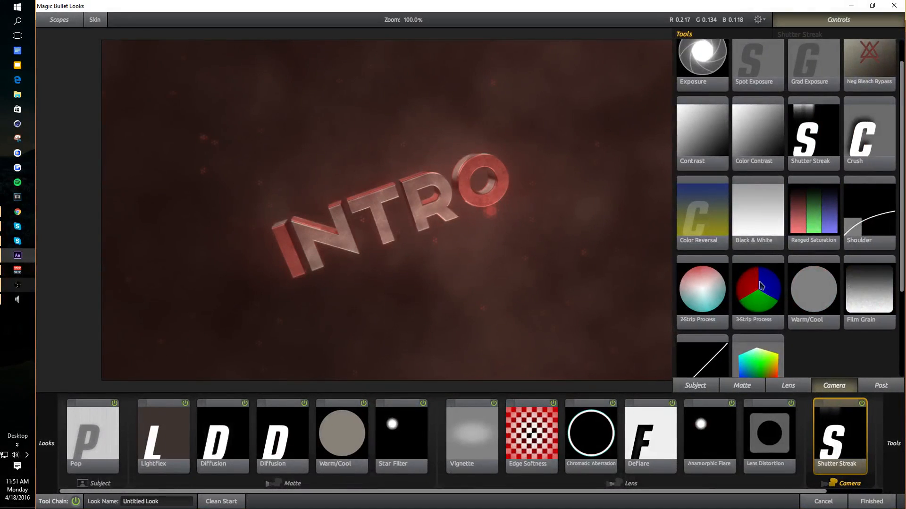
{"action": "scroll", "coordinate": [760, 286], "scroll_direction": "down", "scroll_amount": 2}
{"action": "double_click", "coordinate": [760, 261]}
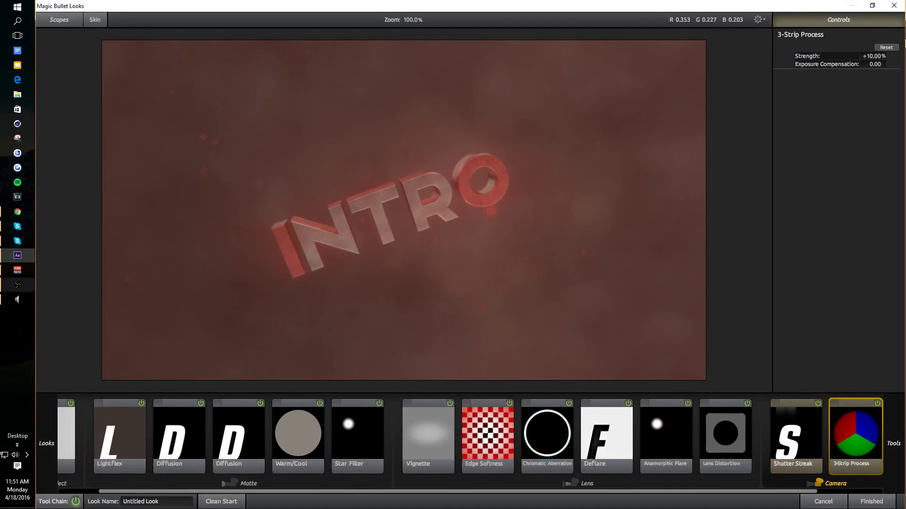
{"action": "left_click", "coordinate": [877, 57]}
{"action": "key", "text": "BackSpace"}
{"action": "type", "text": "-1"}
{"action": "key", "text": "Return"}
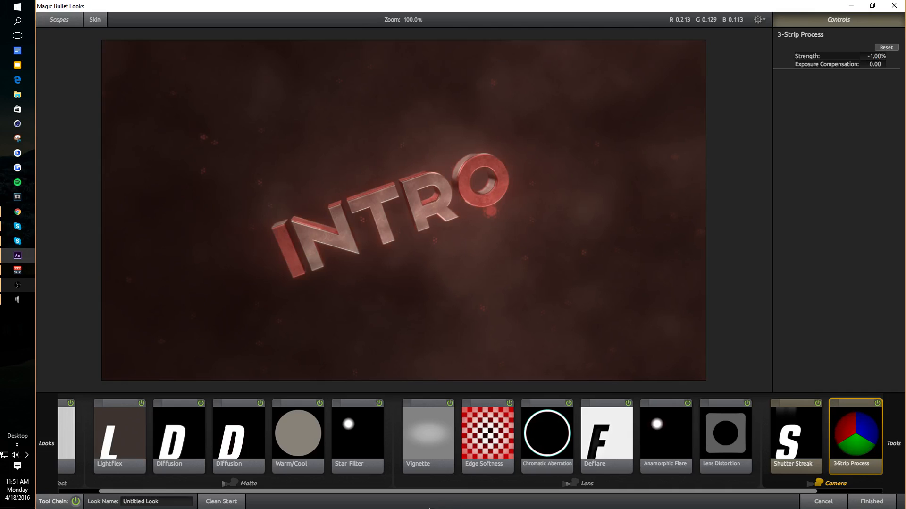
{"action": "left_click", "coordinate": [865, 57]}
{"action": "type", "text": "-2"}
{"action": "key", "text": "Return"}
- Add the Hue/Saturation tool to the Post stage and set its Saturation to 80%
{"action": "left_click_drag", "start_coordinate": [516, 496], "coordinate": [588, 495]}
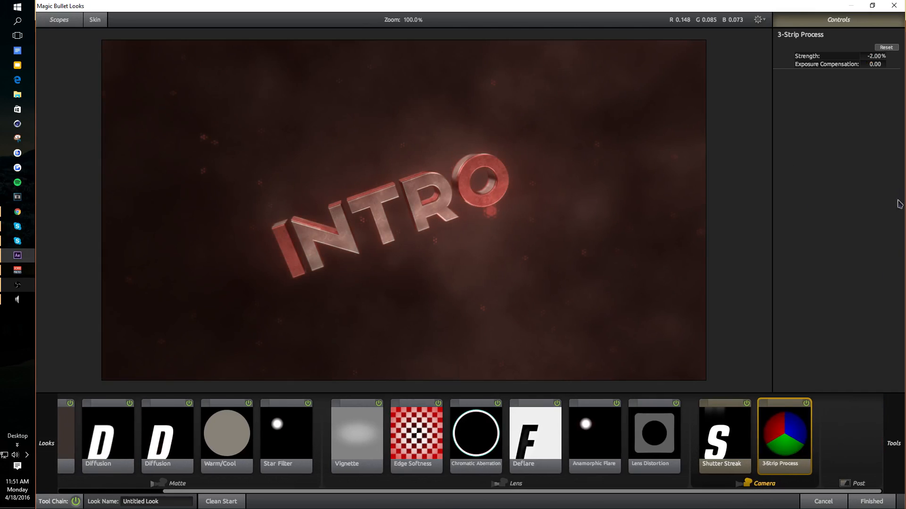
{"action": "mouse_move", "coordinate": [905, 123]}
{"action": "left_click", "coordinate": [881, 385]}
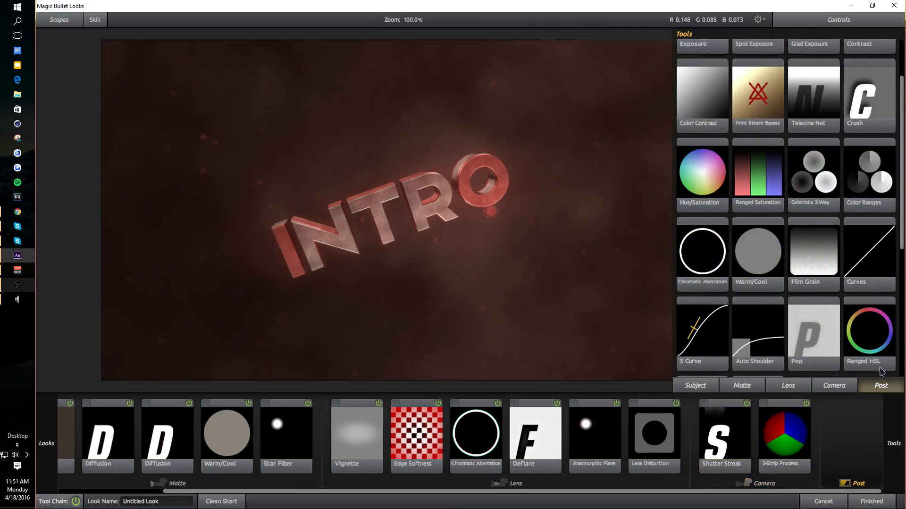
{"action": "scroll", "coordinate": [853, 282], "scroll_direction": "down", "scroll_amount": 3}
{"action": "scroll", "coordinate": [854, 282], "scroll_direction": "down", "scroll_amount": 3}
{"action": "scroll", "coordinate": [853, 281], "scroll_direction": "up", "scroll_amount": 3}
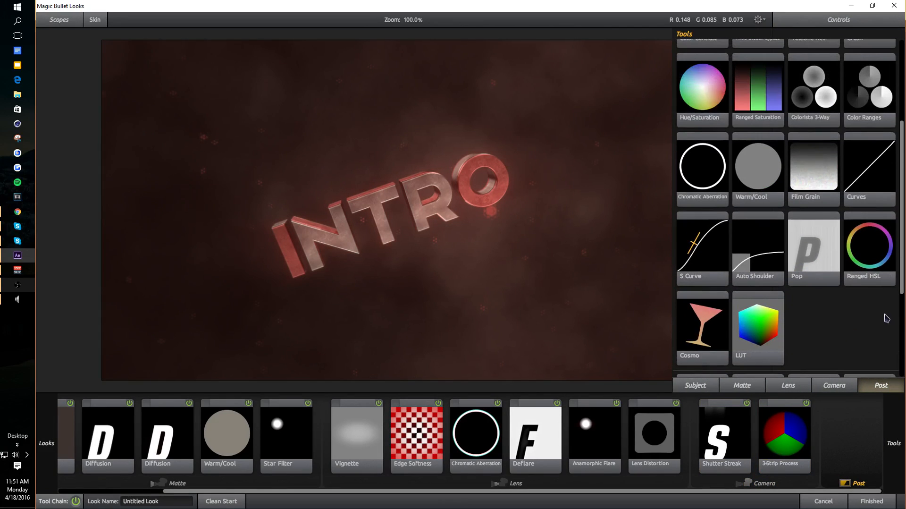
{"action": "double_click", "coordinate": [710, 111]}
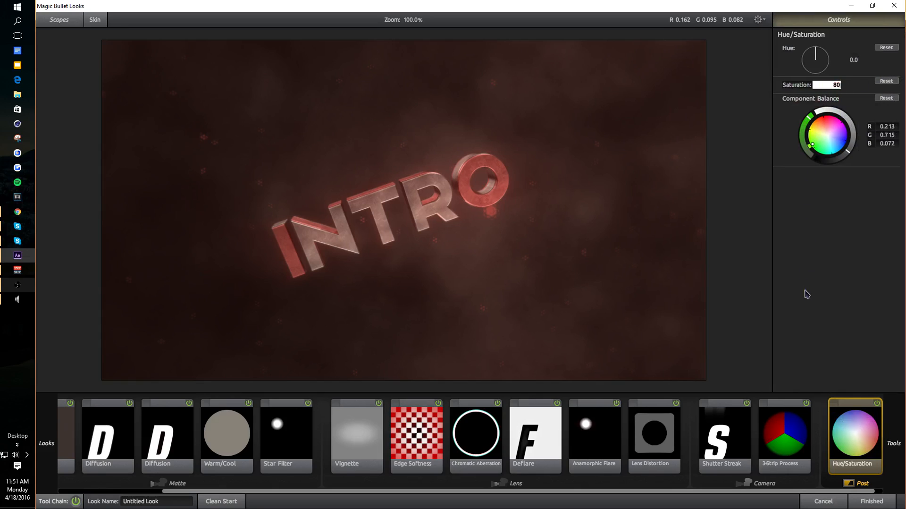
{"action": "scroll", "coordinate": [546, 238], "scroll_direction": "down", "scroll_amount": 2}
{"action": "scroll", "coordinate": [546, 238], "scroll_direction": "up", "scroll_amount": 3}
- Add the Curves tool to the Post stage and set its Contrast to +0.750
{"action": "mouse_move", "coordinate": [899, 315]}
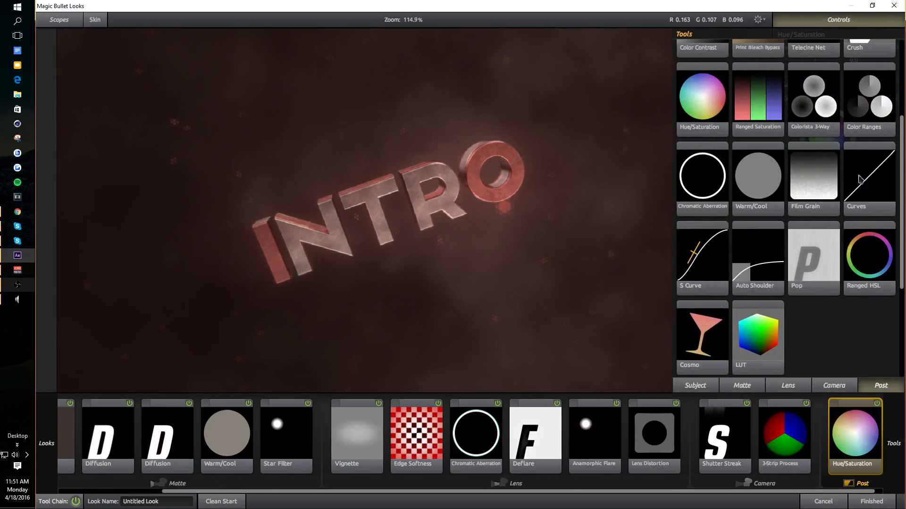
{"action": "double_click", "coordinate": [862, 180]}
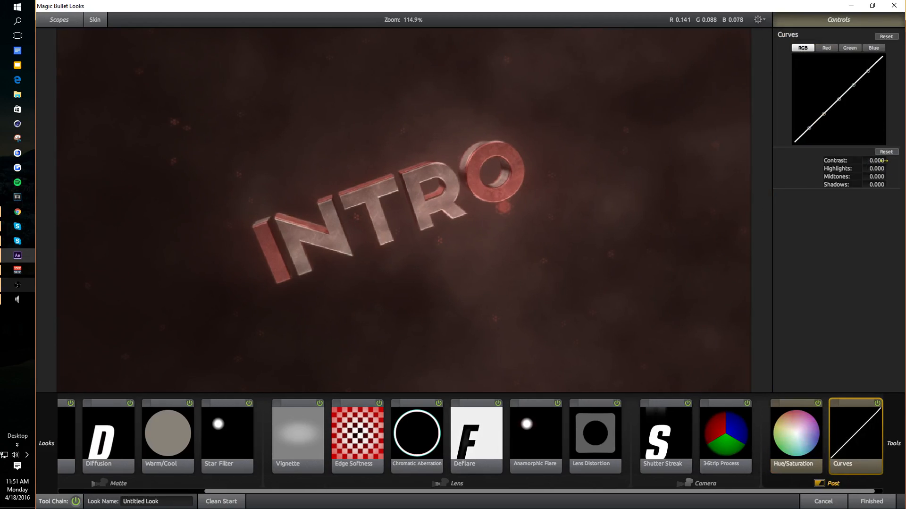
{"action": "left_click", "coordinate": [885, 161]}
{"action": "left_click_drag", "start_coordinate": [884, 161], "coordinate": [851, 168]}
{"action": "type", "text": "0."}
{"action": "key", "text": "Return"}
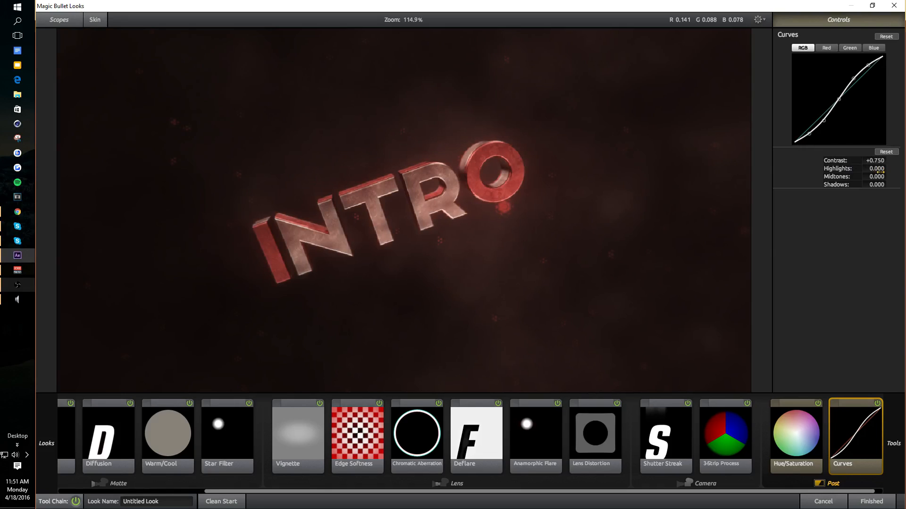
- Set both the Highlights and the Midtones of the Curves tool to +1.000
{"action": "type", "text": "1"}
{"action": "key", "text": "Return"}
{"action": "type", "text": "1"}
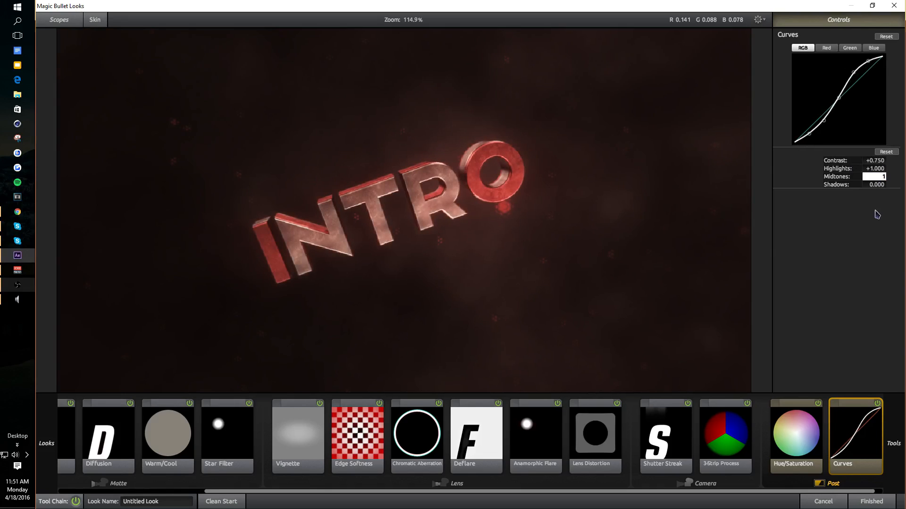
{"action": "key", "text": "Return"}
- Try Curves Shadows at +10.000, and set the value back to 0
{"action": "type", "text": "1"}
{"action": "key", "text": "Return"}
{"action": "double_click", "coordinate": [875, 185]}
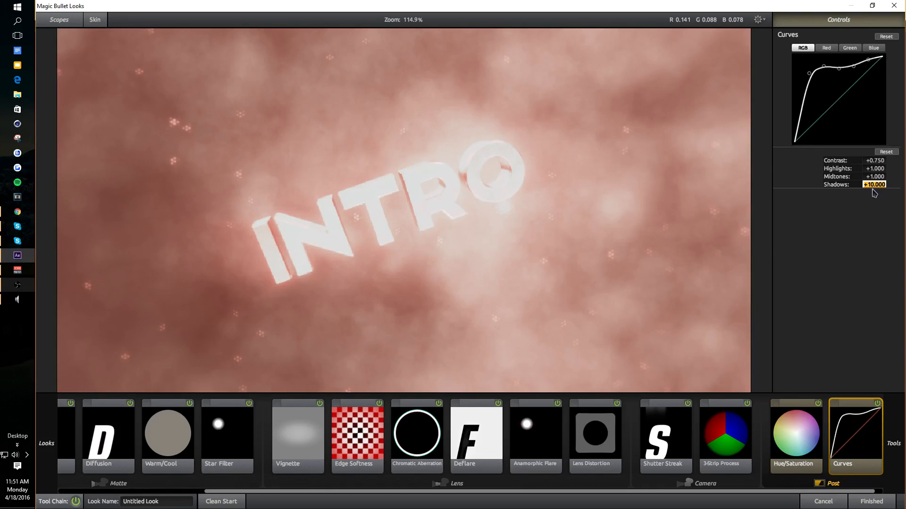
{"action": "type", "text": "0"}
{"action": "key", "text": "Return"}
- Try Curves Midtones at -0.250, and settle on +0.100
{"action": "key", "text": "shift+Tab"}
{"action": "type", "text": "-"}
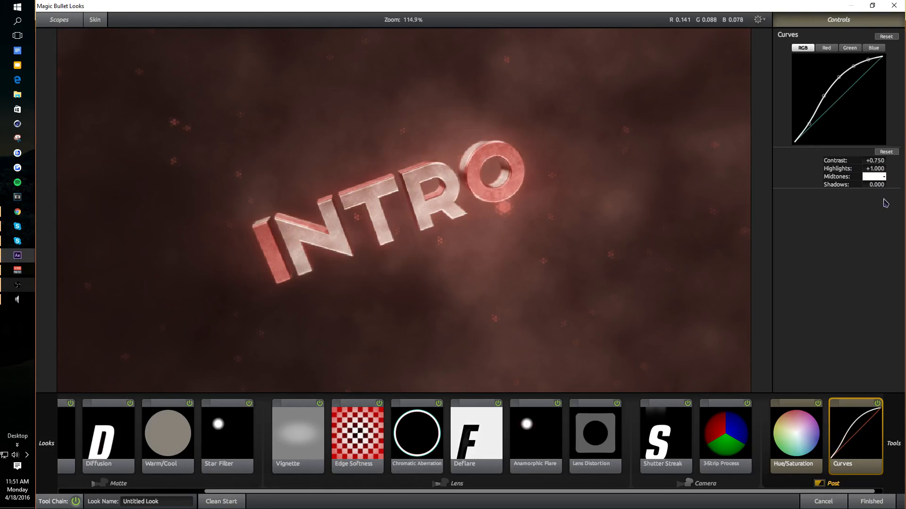
{"action": "type", "text": "0.25"}
{"action": "key", "text": "Return"}
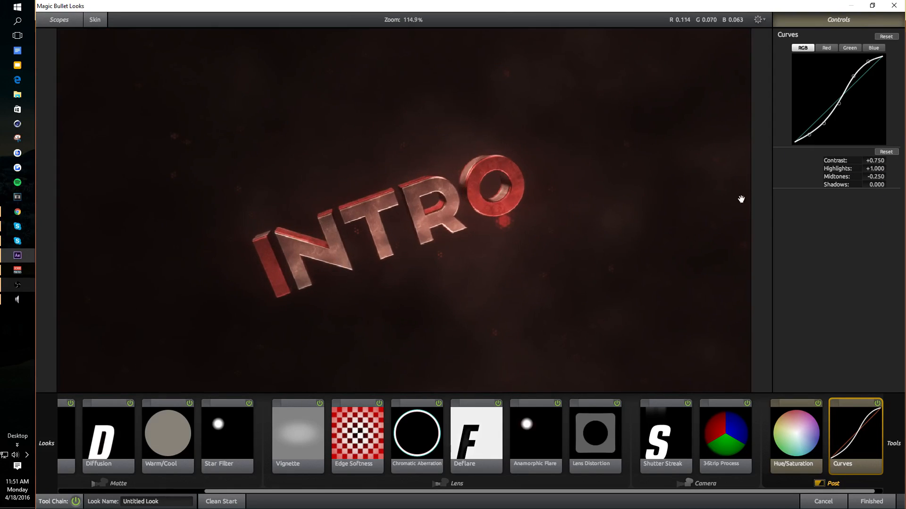
{"action": "double_click", "coordinate": [869, 177]}
{"action": "type", "text": "0.1"}
{"action": "key", "text": "Return"}
{"action": "scroll", "coordinate": [384, 241], "scroll_direction": "down", "scroll_amount": 1}
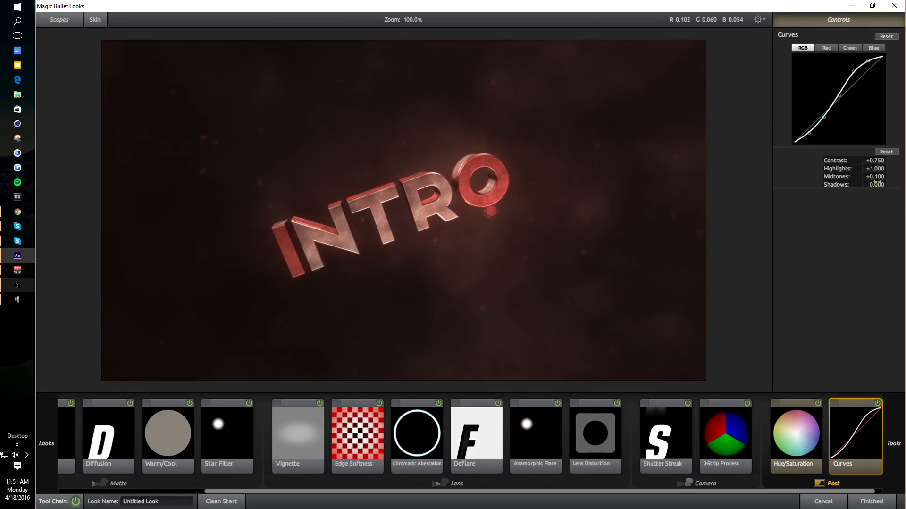
- Set the Shadows of the Curves tool to -0.100
{"action": "left_click", "coordinate": [878, 185]}
{"action": "left_click_drag", "start_coordinate": [873, 184], "coordinate": [905, 186]}
{"action": "type", "text": "-0.1"}
{"action": "key", "text": "Return"}
- Examine the graded INTRO frame at several zoom levels
{"action": "scroll", "coordinate": [465, 249], "scroll_direction": "down", "scroll_amount": 4}
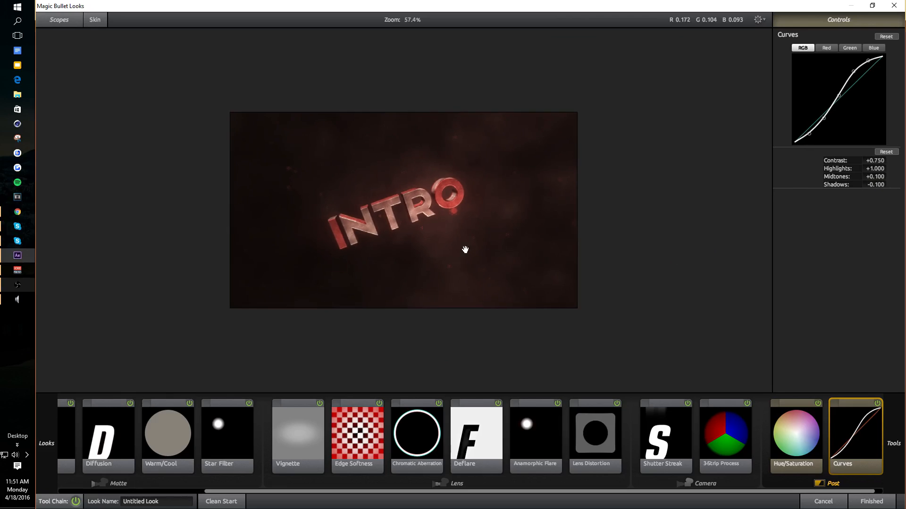
{"action": "scroll", "coordinate": [495, 250], "scroll_direction": "up", "scroll_amount": 3}
{"action": "scroll", "coordinate": [498, 247], "scroll_direction": "down", "scroll_amount": 3}
{"action": "scroll", "coordinate": [498, 247], "scroll_direction": "up", "scroll_amount": 3}
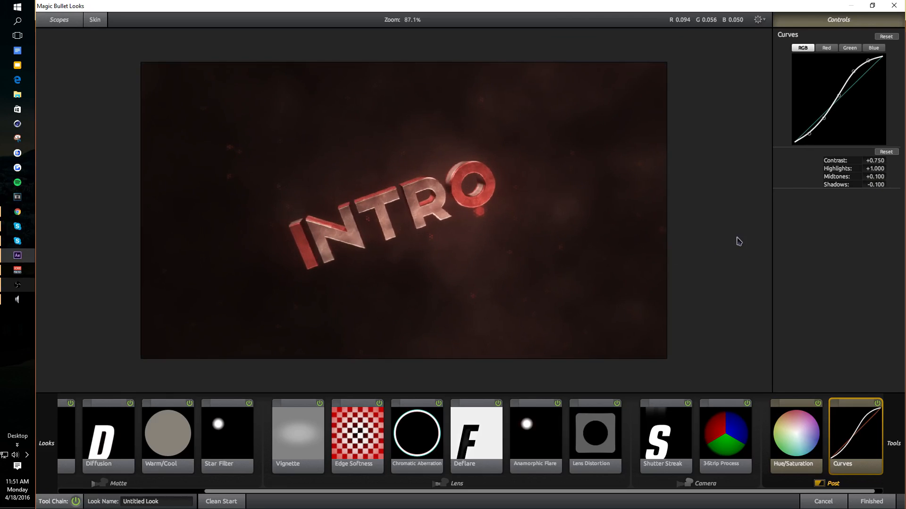
{"action": "scroll", "coordinate": [712, 263], "scroll_direction": "up", "scroll_amount": 2}
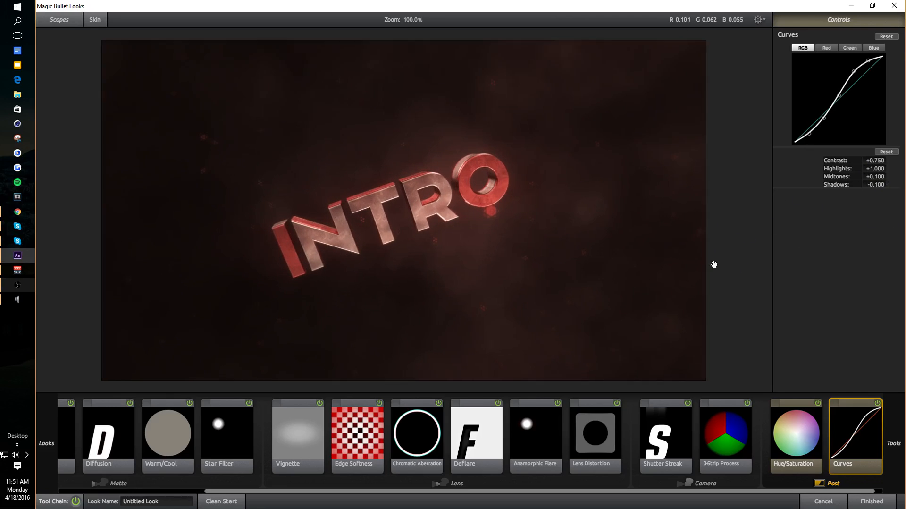
{"action": "scroll", "coordinate": [543, 241], "scroll_direction": "down", "scroll_amount": 1}
{"action": "scroll", "coordinate": [371, 274], "scroll_direction": "down", "scroll_amount": 1}
{"action": "scroll", "coordinate": [371, 285], "scroll_direction": "up", "scroll_amount": 2}
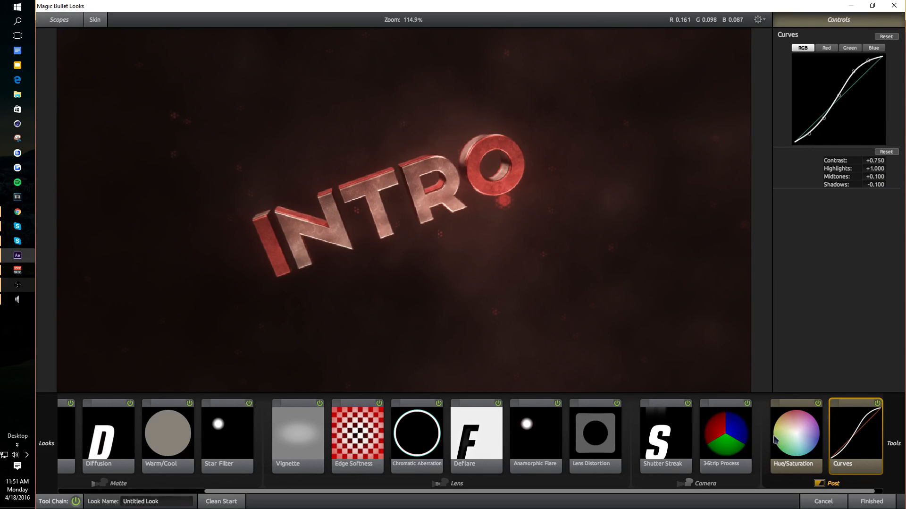
- Lower the Saturation of the Post stage's Hue/Saturation tool to 50% and check the frame
{"action": "left_click", "coordinate": [775, 439]}
{"action": "left_click_drag", "start_coordinate": [830, 86], "coordinate": [817, 86]}
{"action": "left_click", "coordinate": [830, 86]}
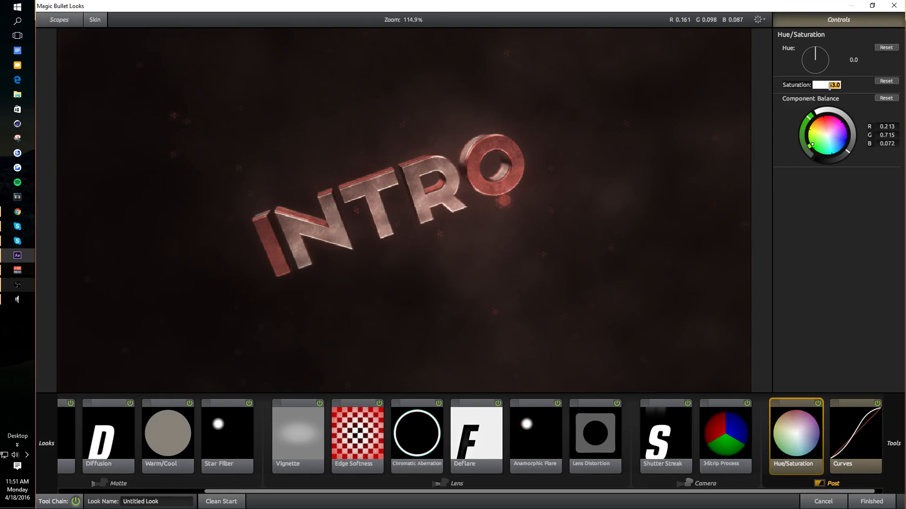
{"action": "type", "text": "50"}
{"action": "key", "text": "Return"}
{"action": "scroll", "coordinate": [522, 196], "scroll_direction": "down", "scroll_amount": 7}
{"action": "scroll", "coordinate": [414, 209], "scroll_direction": "up", "scroll_amount": 6}
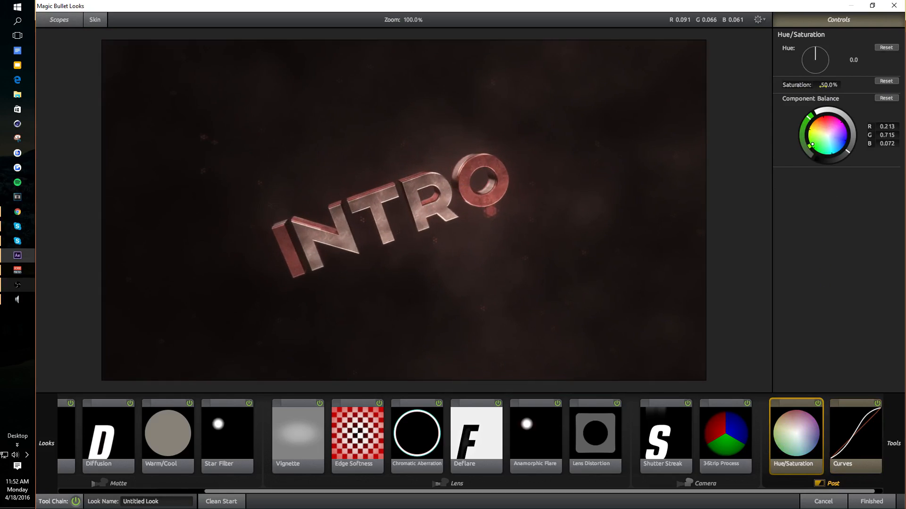
- Try a Hue/Saturation Saturation of 65%, and settle on 60%
{"action": "left_click", "coordinate": [830, 84]}
{"action": "type", "text": "65"}
{"action": "key", "text": "Return"}
{"action": "left_click", "coordinate": [830, 85]}
{"action": "type", "text": "60"}
{"action": "key", "text": "Return"}
{"action": "scroll", "coordinate": [485, 158], "scroll_direction": "down", "scroll_amount": 1}
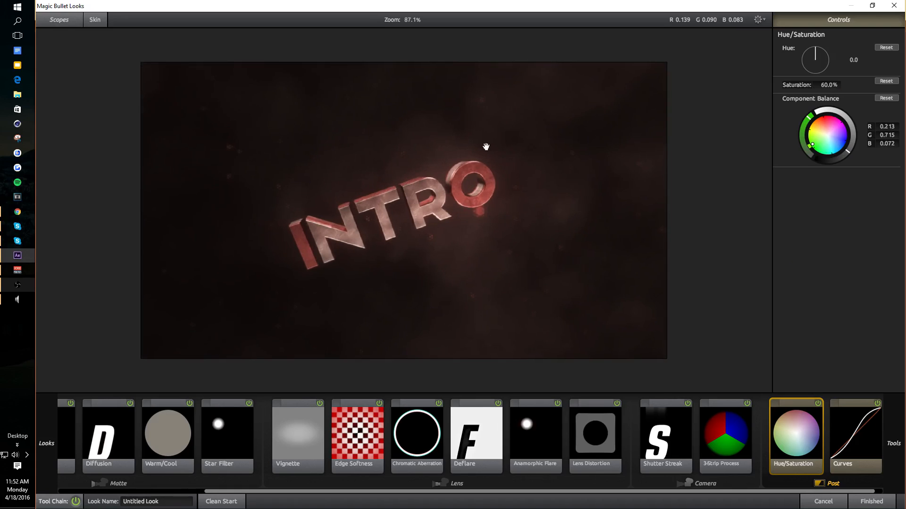
{"action": "mouse_move", "coordinate": [903, 313]}
{"action": "scroll", "coordinate": [802, 281], "scroll_direction": "down", "scroll_amount": 1}
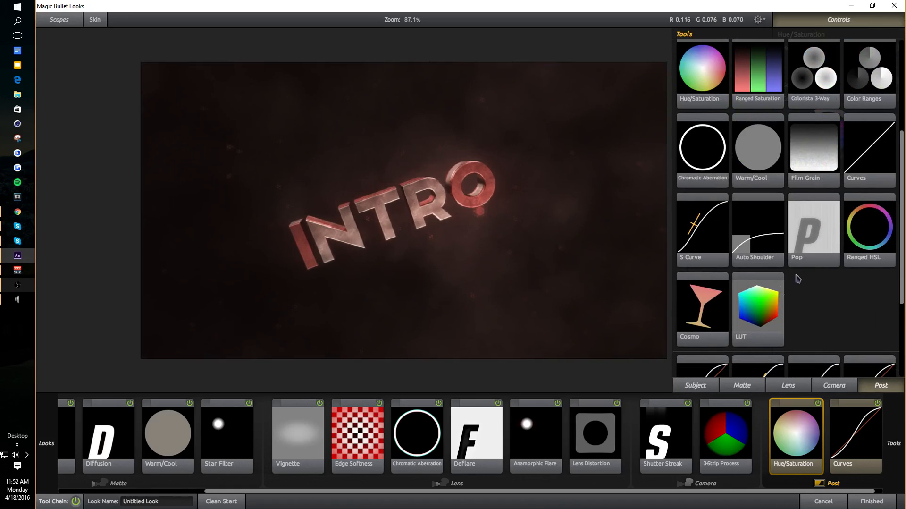
{"action": "left_click", "coordinate": [695, 385]}
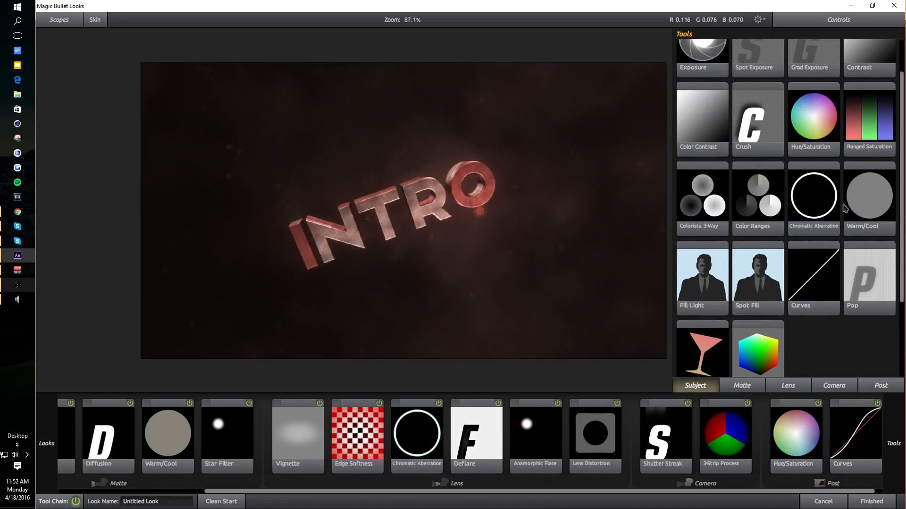
{"action": "scroll", "coordinate": [850, 213], "scroll_direction": "up", "scroll_amount": 1}
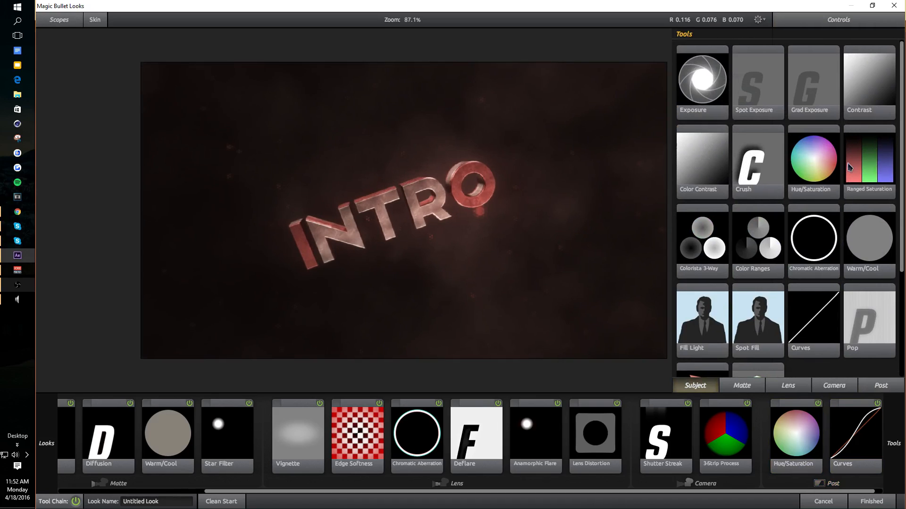
{"action": "left_click_drag", "start_coordinate": [835, 171], "coordinate": [731, 247]}
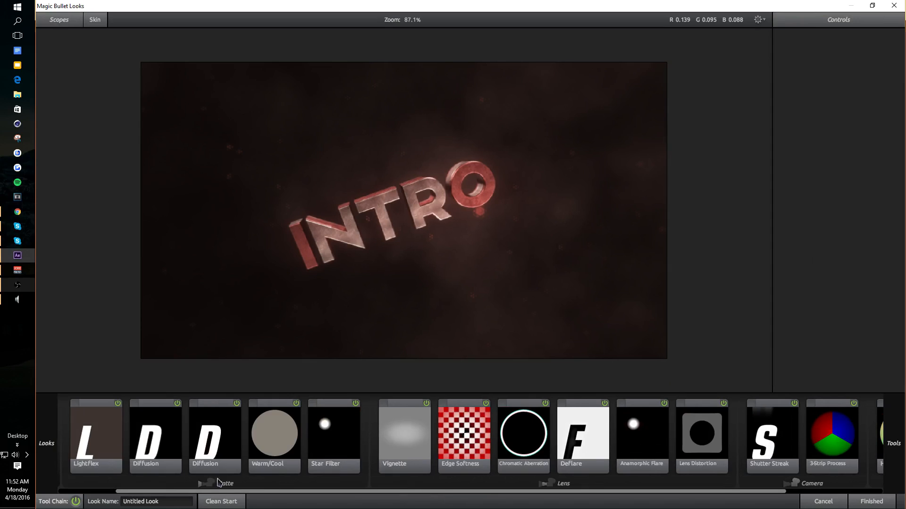
- Add a Color Ranges tool to the Subject stage of the look's tool chain
{"action": "left_click_drag", "start_coordinate": [198, 489], "coordinate": [142, 489]}
{"action": "mouse_move", "coordinate": [878, 221]}
{"action": "scroll", "coordinate": [810, 169], "scroll_direction": "down", "scroll_amount": 3}
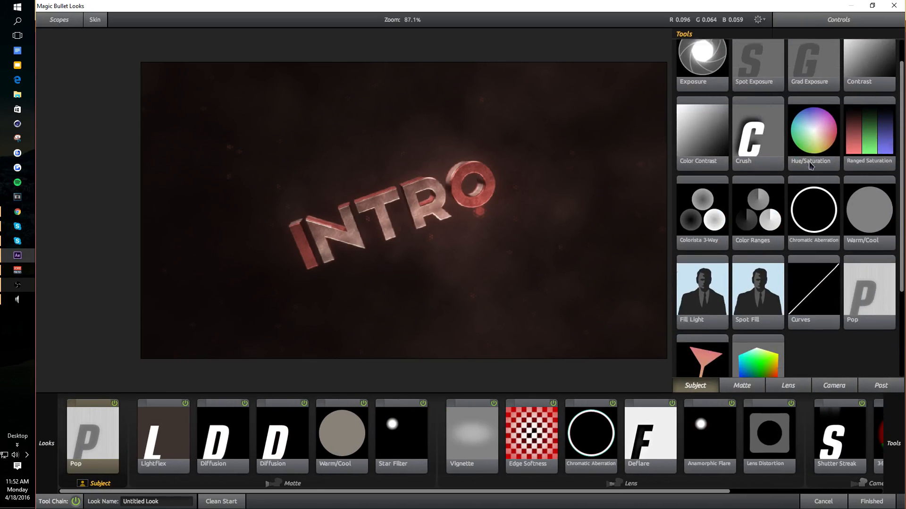
{"action": "scroll", "coordinate": [810, 169], "scroll_direction": "up", "scroll_amount": 3}
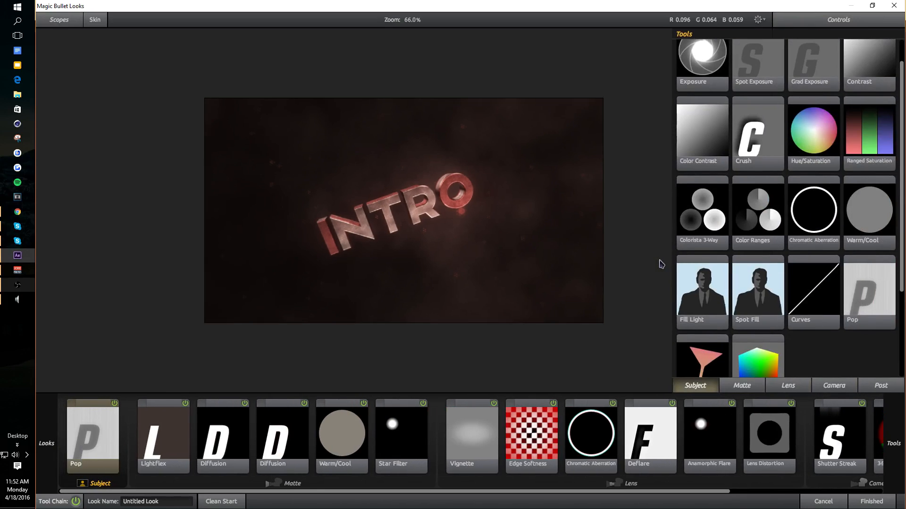
{"action": "mouse_move", "coordinate": [832, 335]}
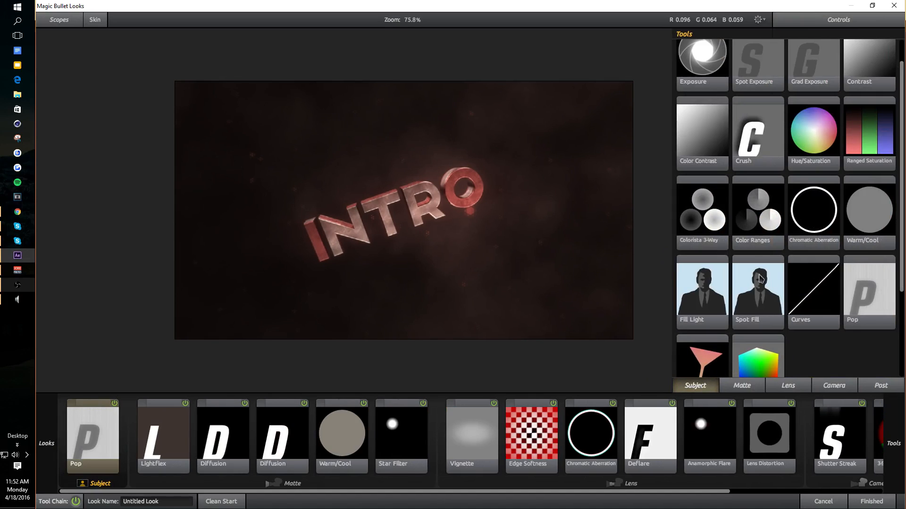
{"action": "double_click", "coordinate": [753, 229]}
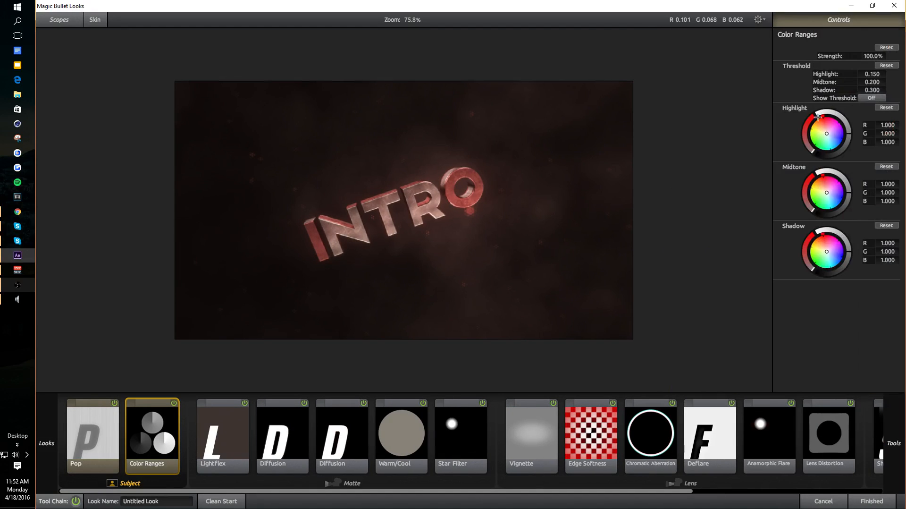
- Tint the Color Ranges highlights slightly orange, the midtones slightly blue, and the shadows red, to about R 1.321, G 0.822, B 0.857
{"action": "left_click_drag", "start_coordinate": [818, 117], "coordinate": [821, 129]}
{"action": "left_click_drag", "start_coordinate": [827, 192], "coordinate": [830, 198]}
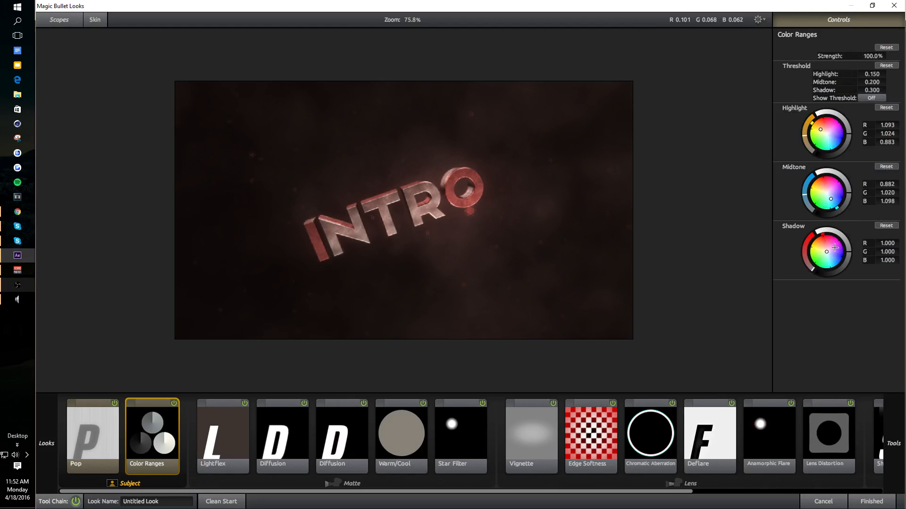
{"action": "left_click_drag", "start_coordinate": [825, 246], "coordinate": [825, 243]}
{"action": "scroll", "coordinate": [453, 220], "scroll_direction": "up", "scroll_amount": 1}
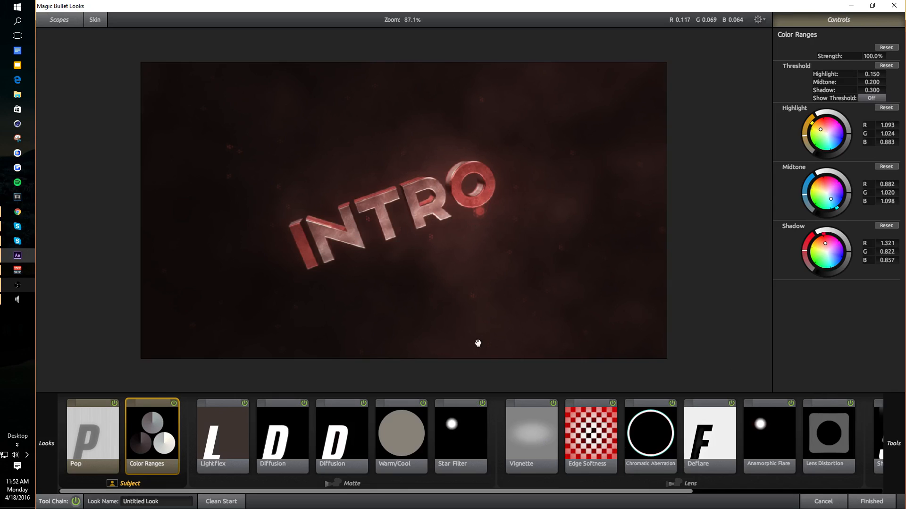
- Compare the frame with the Color Ranges tool disabled and enabled, leaving it enabled
{"action": "left_click", "coordinate": [175, 403]}
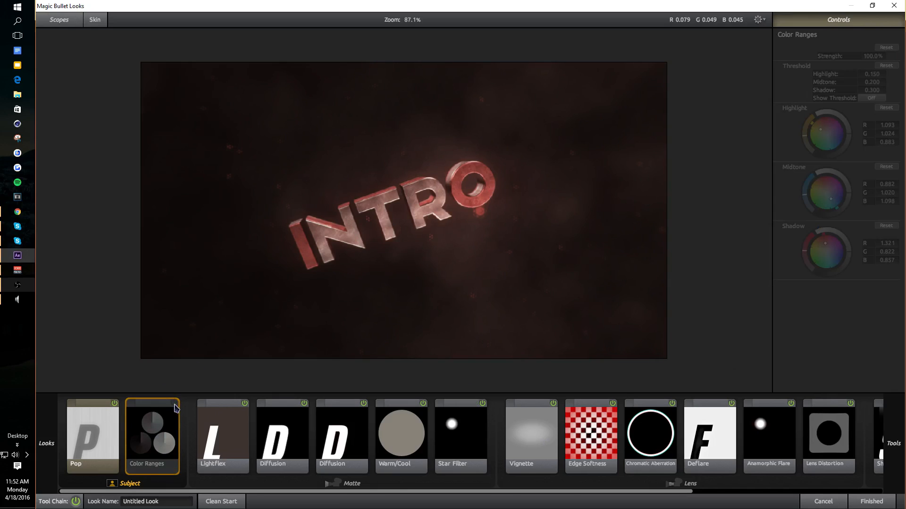
{"action": "left_click", "coordinate": [174, 403]}
{"action": "left_click", "coordinate": [175, 403]}
{"action": "left_click", "coordinate": [175, 404]}
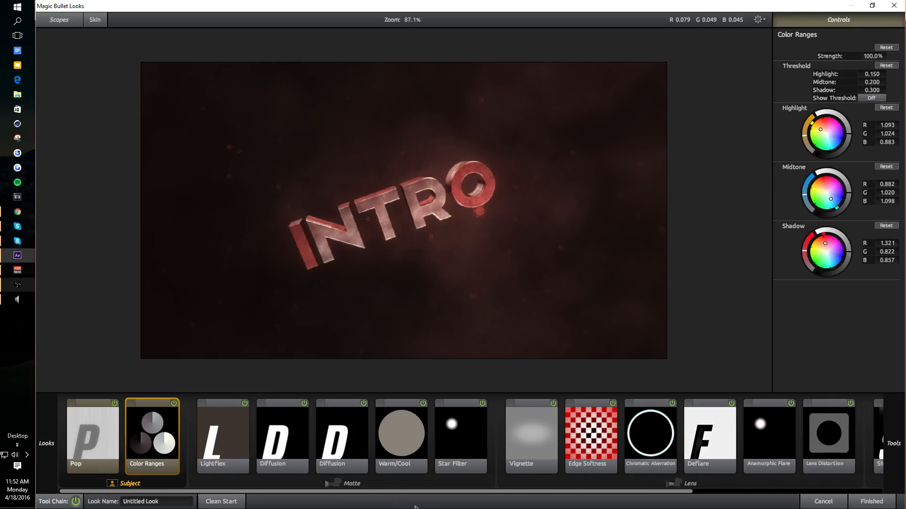
- Try a Saturation of 50% in the Post stage's Hue/Saturation tool
{"action": "left_click_drag", "start_coordinate": [429, 491], "coordinate": [618, 491]}
{"action": "left_click", "coordinate": [790, 431]}
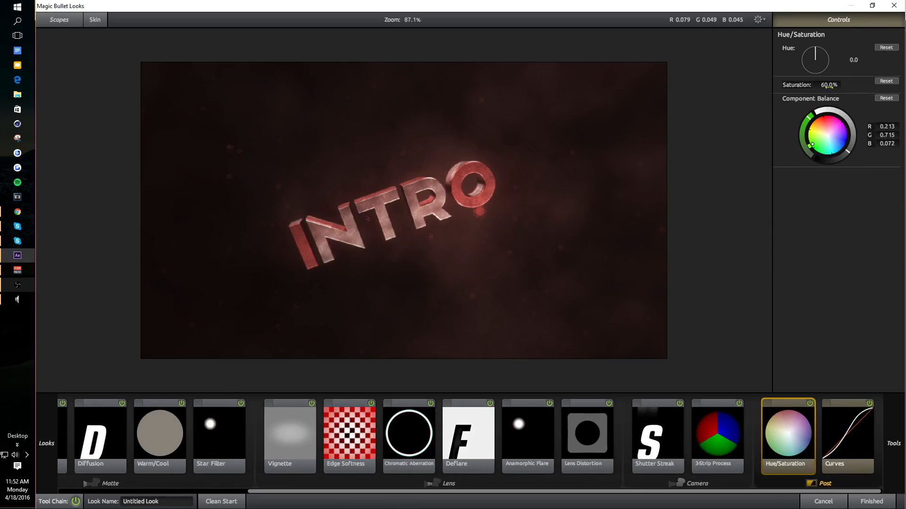
{"action": "left_click", "coordinate": [829, 85]}
{"action": "type", "text": "50"}
{"action": "key", "text": "Return"}
- Disable the Hue/Saturation tool to compare the frame with and without it at several zoom levels
{"action": "left_click", "coordinate": [809, 404]}
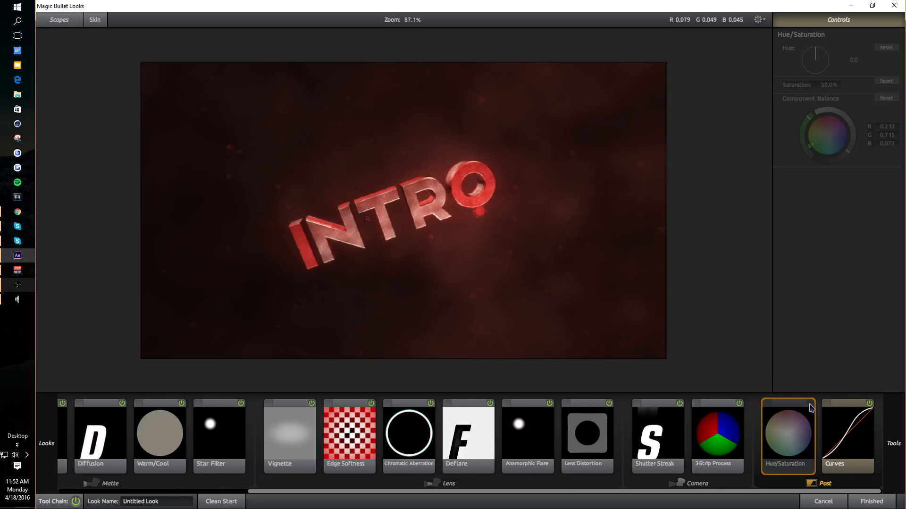
{"action": "left_click", "coordinate": [810, 403]}
{"action": "left_click", "coordinate": [810, 403]}
{"action": "scroll", "coordinate": [370, 215], "scroll_direction": "up", "scroll_amount": 5}
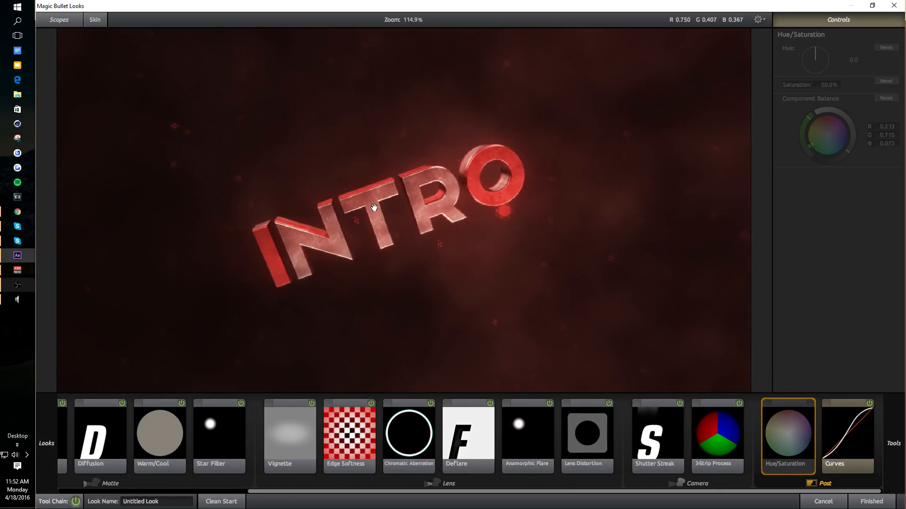
{"action": "scroll", "coordinate": [375, 206], "scroll_direction": "down", "scroll_amount": 8}
{"action": "scroll", "coordinate": [376, 192], "scroll_direction": "up", "scroll_amount": 12}
{"action": "scroll", "coordinate": [474, 302], "scroll_direction": "down", "scroll_amount": 5}
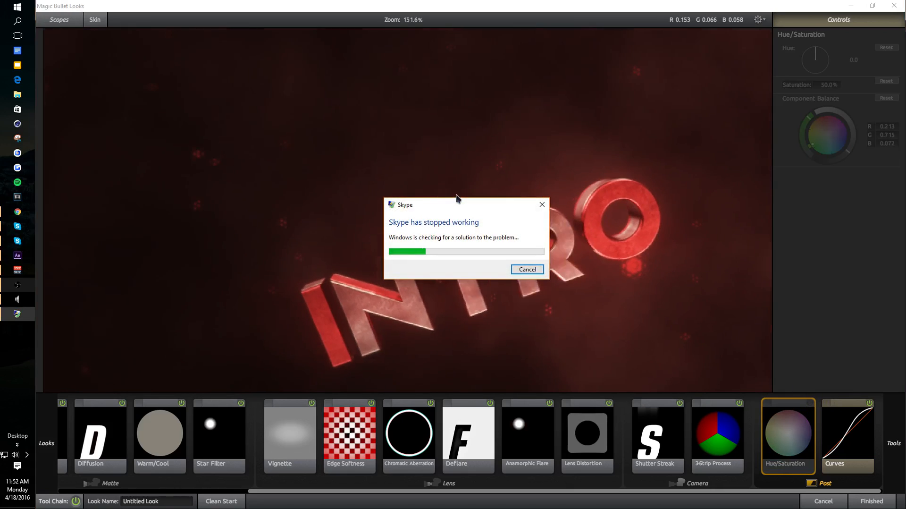
- Dismiss the Skype crash dialog and briefly check the Open Broadcaster Software recording window
{"action": "left_click", "coordinate": [542, 204]}
{"action": "left_click", "coordinate": [19, 271]}
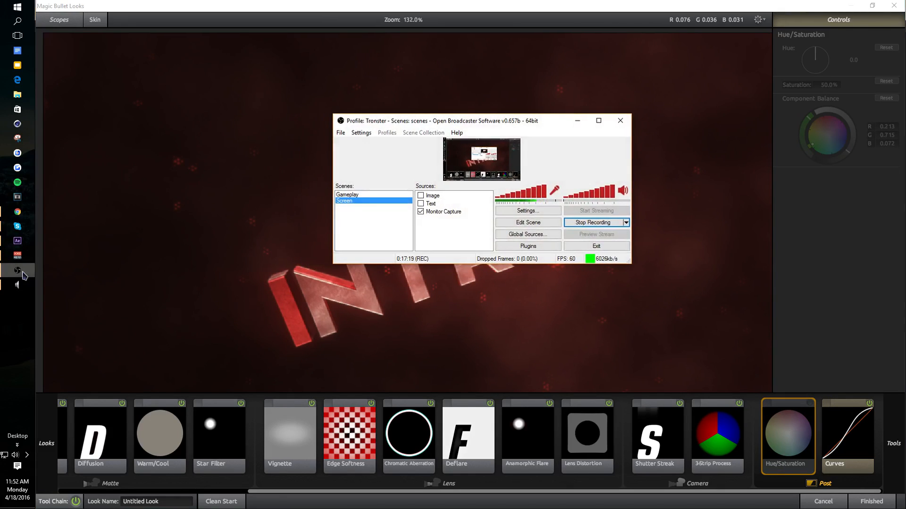
{"action": "left_click", "coordinate": [23, 276]}
- Inspect the INTRO text close up without Hue/Saturation, and re-enable the tool to compare
{"action": "scroll", "coordinate": [299, 239], "scroll_direction": "down", "scroll_amount": 3}
{"action": "scroll", "coordinate": [345, 197], "scroll_direction": "up", "scroll_amount": 3}
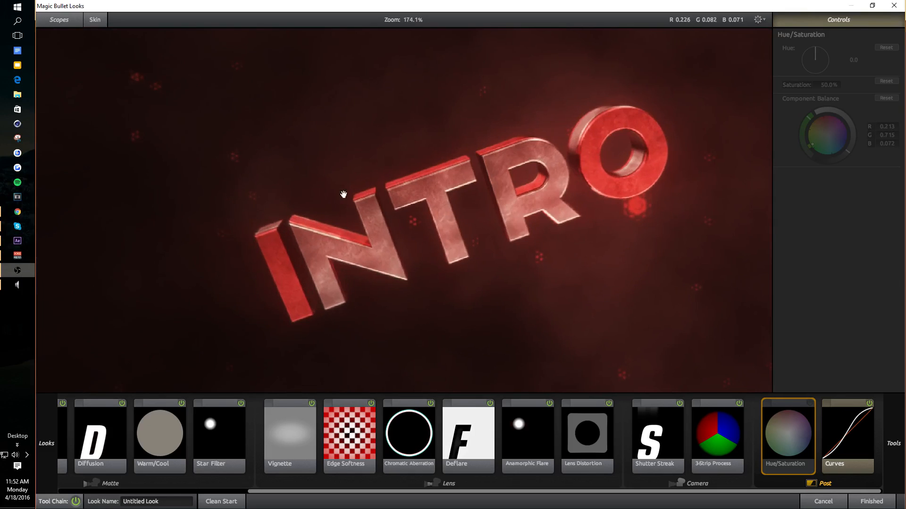
{"action": "scroll", "coordinate": [369, 201], "scroll_direction": "up", "scroll_amount": 5}
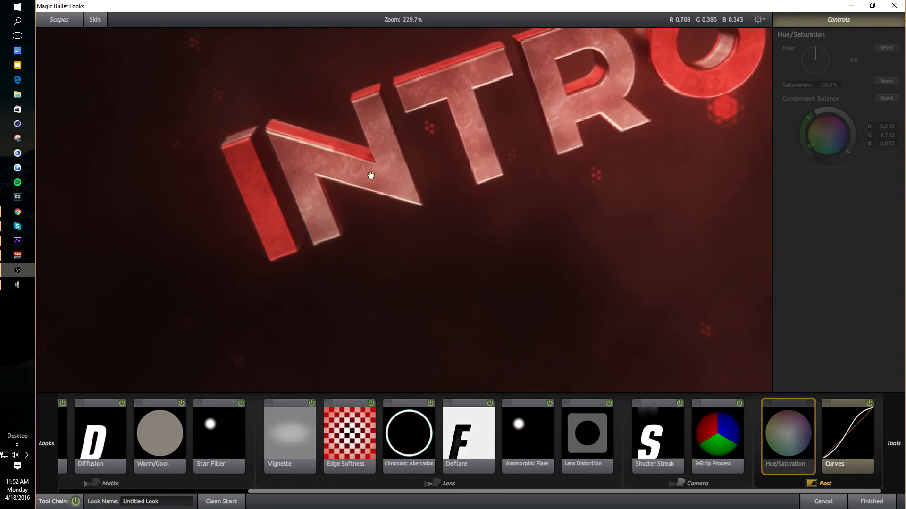
{"action": "scroll", "coordinate": [371, 251], "scroll_direction": "down", "scroll_amount": 4}
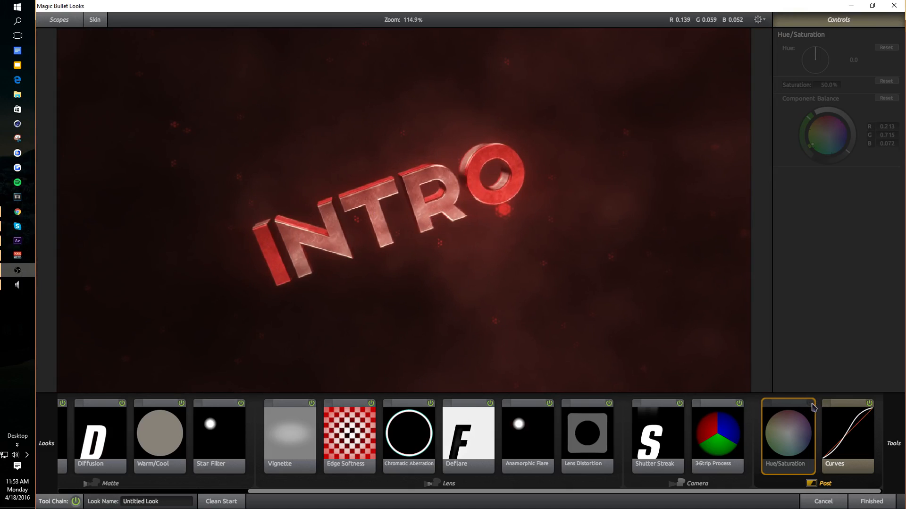
{"action": "left_click", "coordinate": [810, 404]}
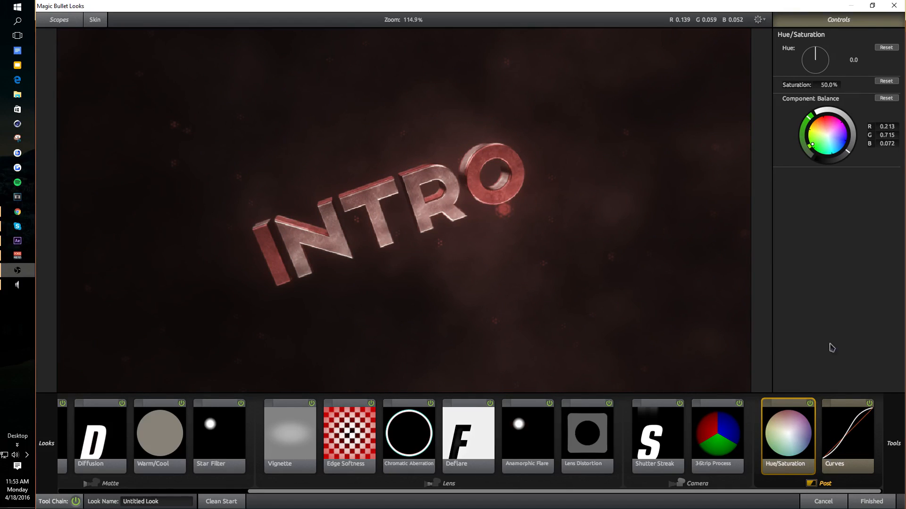
- Try a Hue/Saturation Saturation of 75%, settle on 60%, and apply the finished look to the cc layer
{"action": "left_click", "coordinate": [829, 84]}
{"action": "type", "text": "75"}
{"action": "key", "text": "Return"}
{"action": "left_click", "coordinate": [823, 84]}
{"action": "type", "text": "60"}
{"action": "key", "text": "Return"}
{"action": "left_click", "coordinate": [872, 501]}
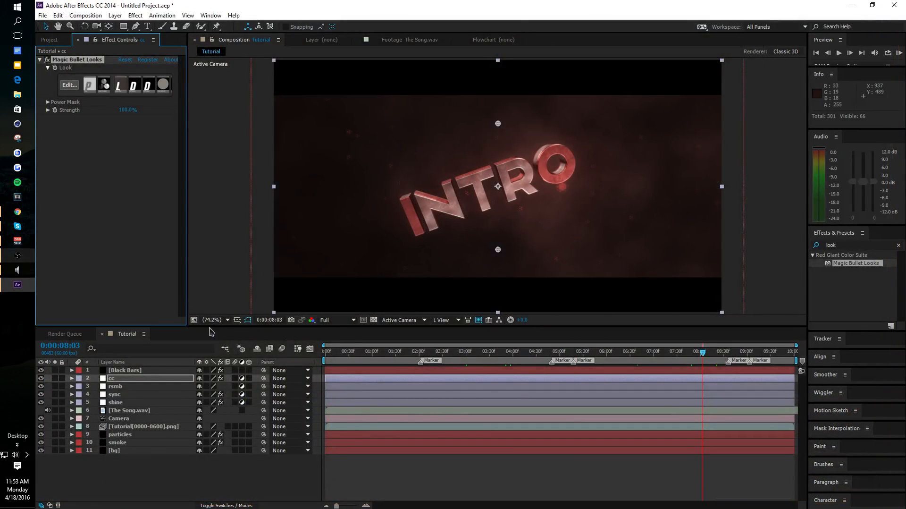
- Try Opacity values of 80% and 75% on the smoke layer, and settle on 82%
{"action": "left_click", "coordinate": [137, 443]}
{"action": "key", "text": "t"}
{"action": "left_click", "coordinate": [202, 450]}
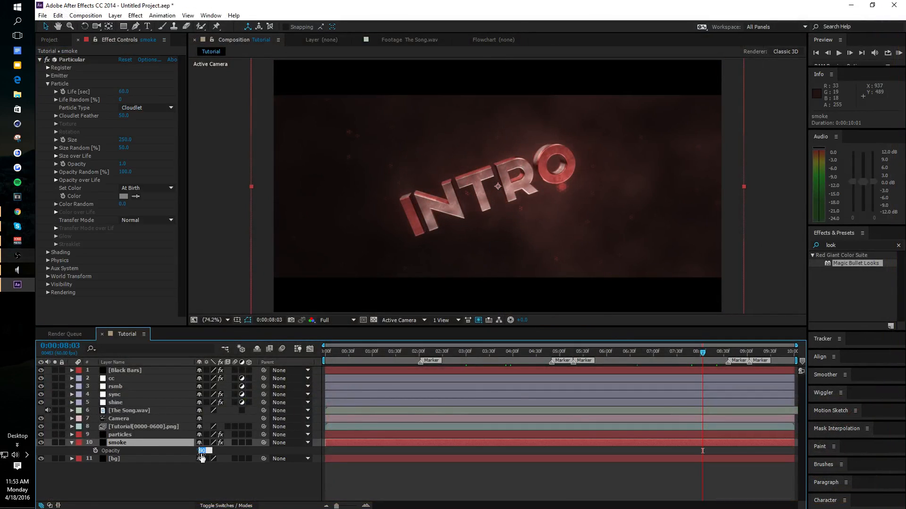
{"action": "type", "text": "80"}
{"action": "left_click", "coordinate": [281, 499]}
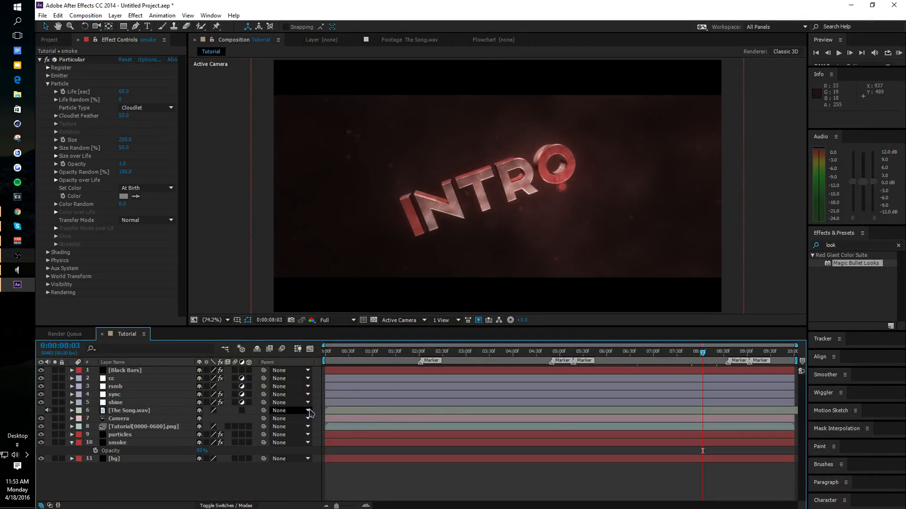
{"action": "left_click", "coordinate": [202, 450]}
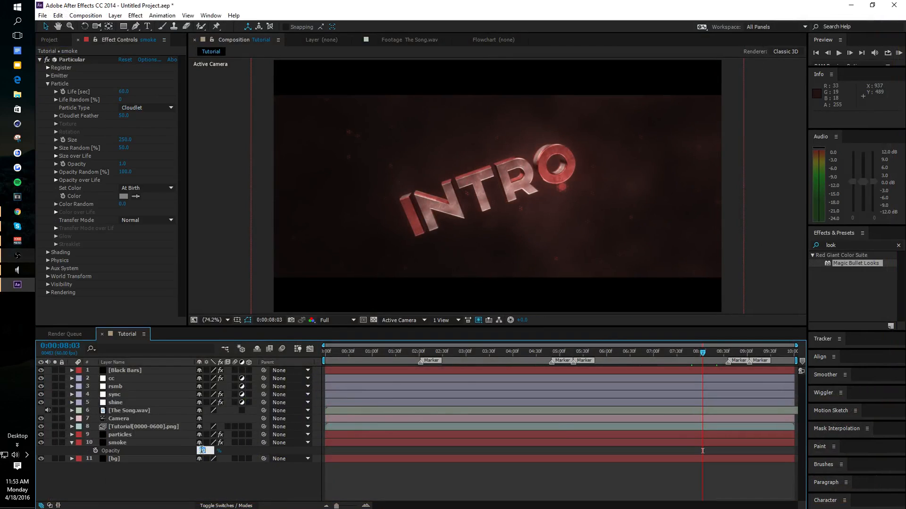
{"action": "type", "text": "75"}
{"action": "left_click", "coordinate": [315, 493]}
{"action": "left_click", "coordinate": [202, 450]}
{"action": "type", "text": "82"}
{"action": "left_click", "coordinate": [305, 479]}
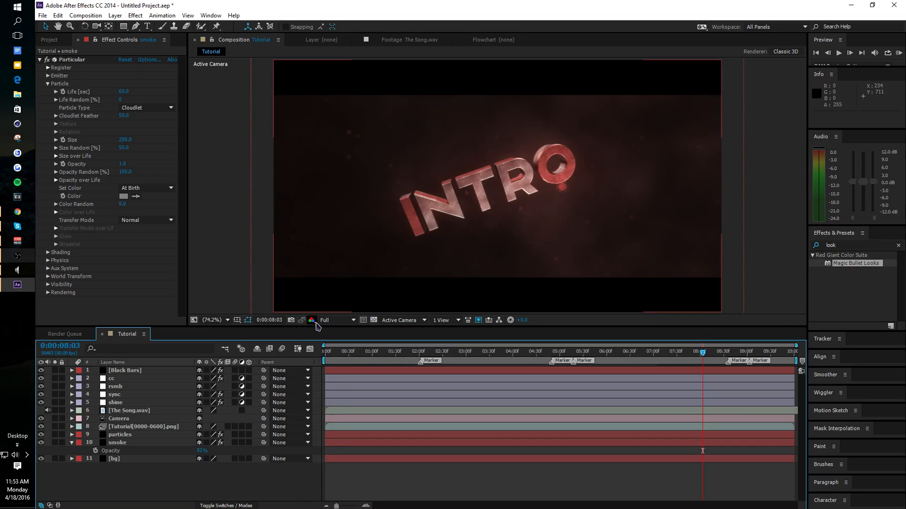
- Lower the composition's preview resolution to Quarter and fine-tune the smoke layer's Opacity
{"action": "left_click", "coordinate": [330, 319]}
{"action": "left_click", "coordinate": [343, 375]}
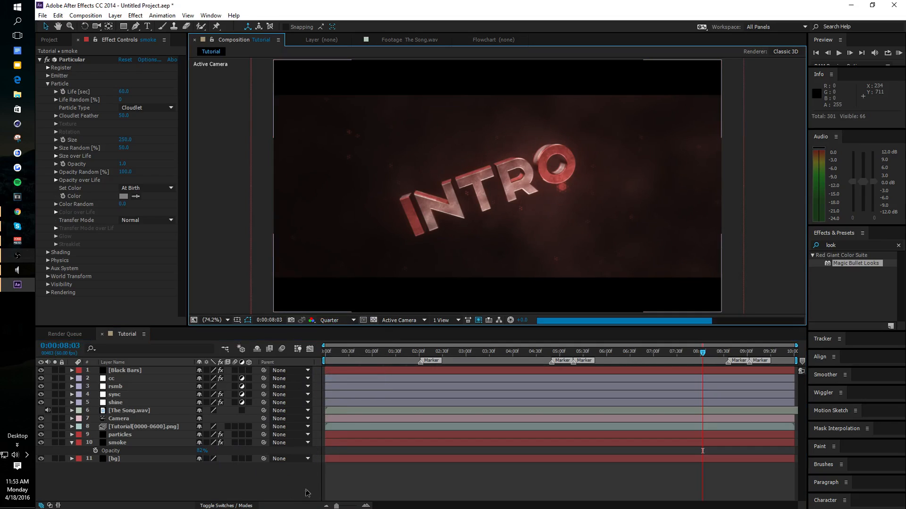
{"action": "left_click", "coordinate": [209, 469]}
{"action": "left_click", "coordinate": [201, 450]}
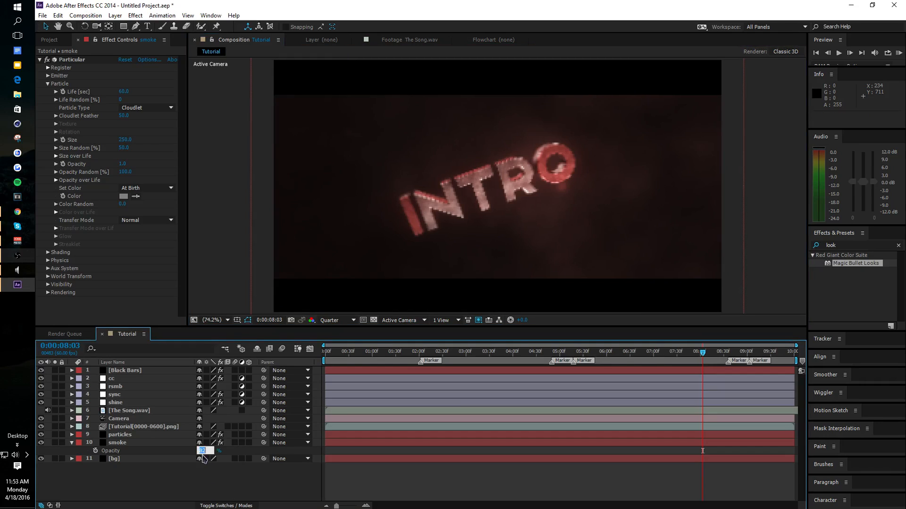
{"action": "left_click", "coordinate": [229, 481]}
- Find the RSMB effect and apply it to the rsmb adjustment layer
{"action": "left_click", "coordinate": [135, 409]}
{"action": "left_click", "coordinate": [134, 393]}
{"action": "left_click", "coordinate": [134, 380]}
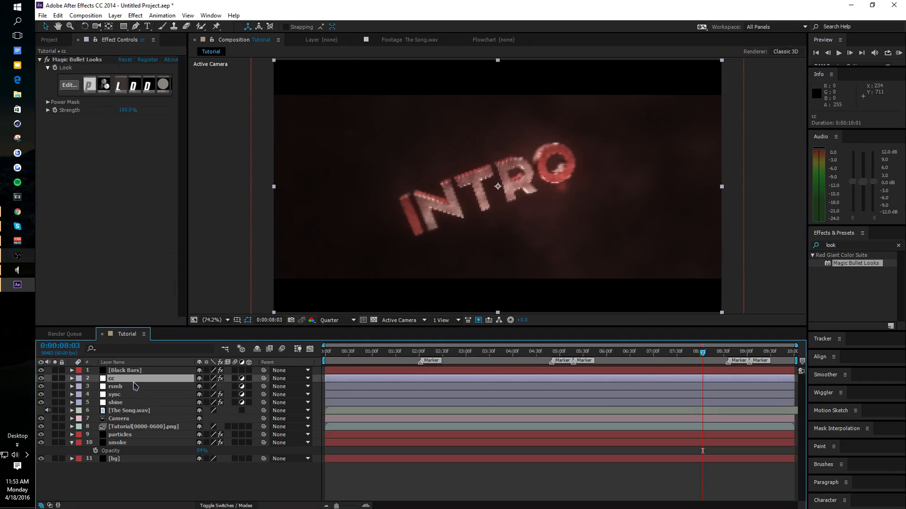
{"action": "left_click", "coordinate": [131, 387]}
{"action": "left_click", "coordinate": [832, 248]}
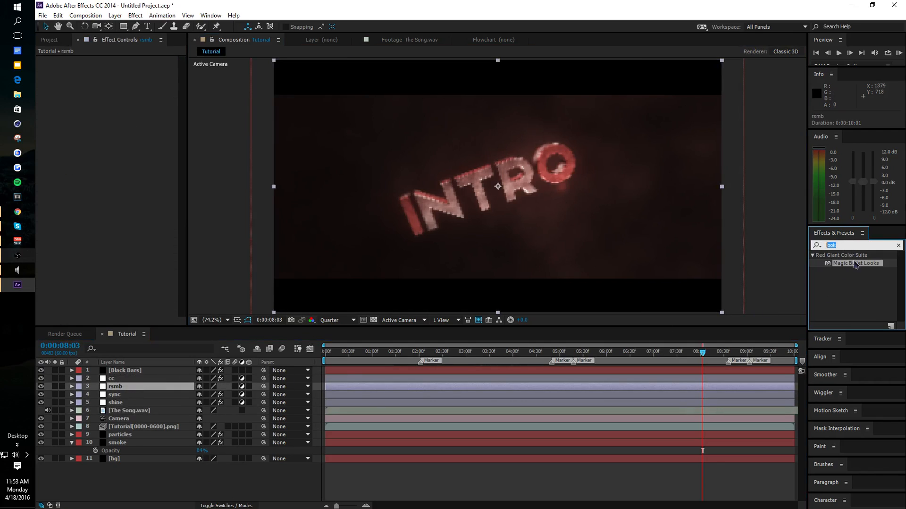
{"action": "type", "text": "rsmb"}
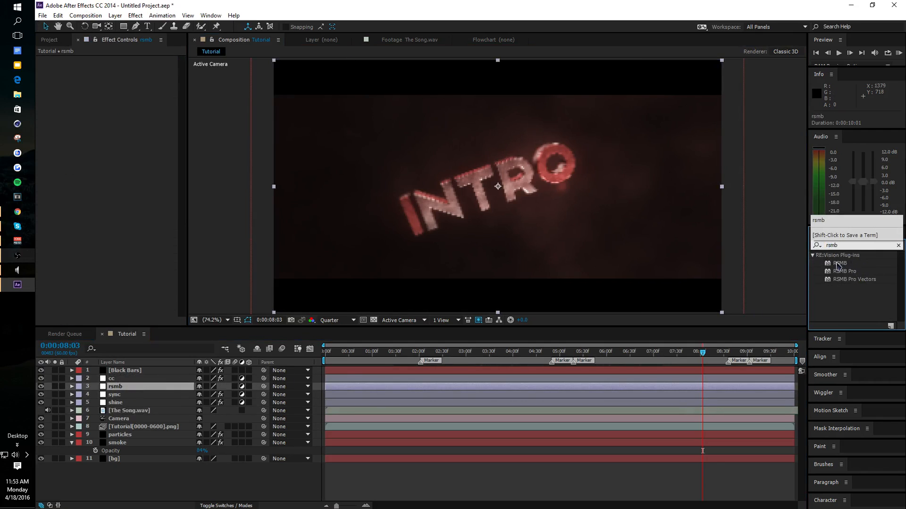
{"action": "double_click", "coordinate": [838, 264]}
- Set the RSMB effect's Blur Amount to 1 and its Motion Sensitivity to 100
{"action": "left_click", "coordinate": [126, 68]}
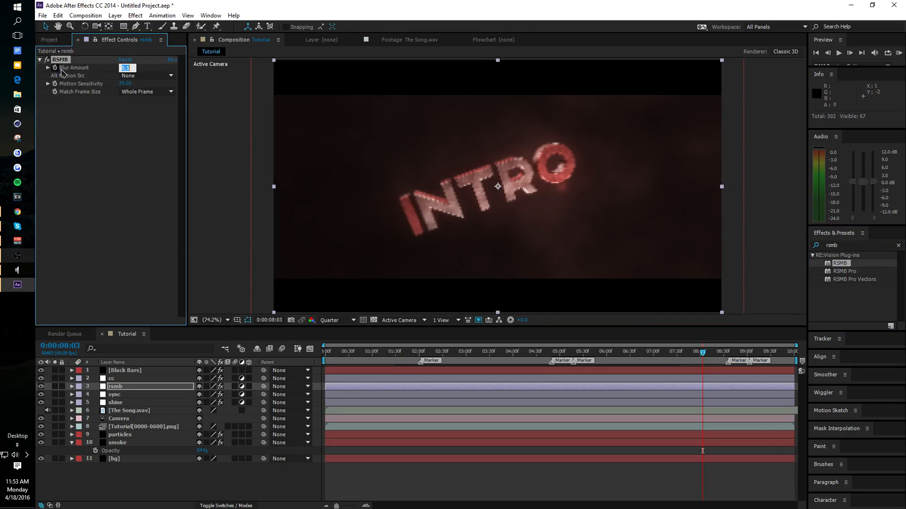
{"action": "type", "text": "1"}
{"action": "key", "text": "Return"}
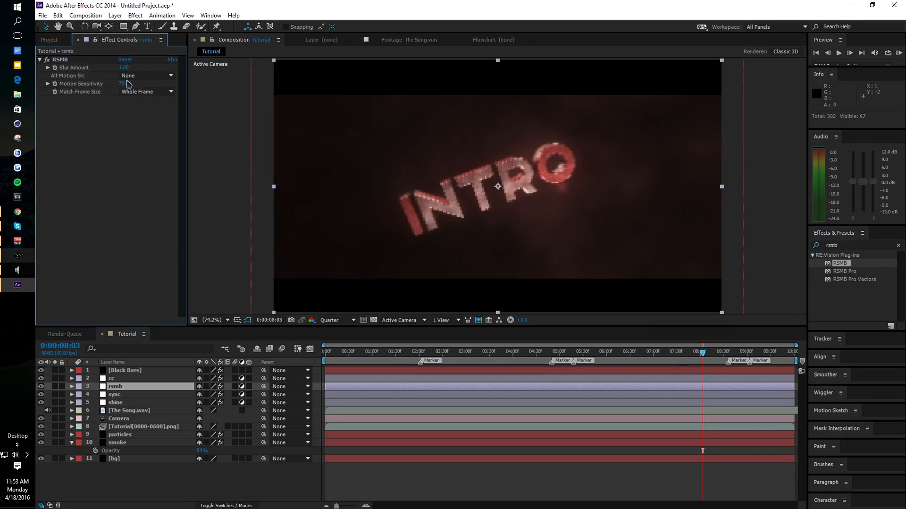
{"action": "left_click", "coordinate": [128, 84]}
{"action": "type", "text": "100"}
{"action": "key", "text": "Return"}
- Save the project to the Desktop under the name Intro tutorial
{"action": "left_click", "coordinate": [61, 40]}
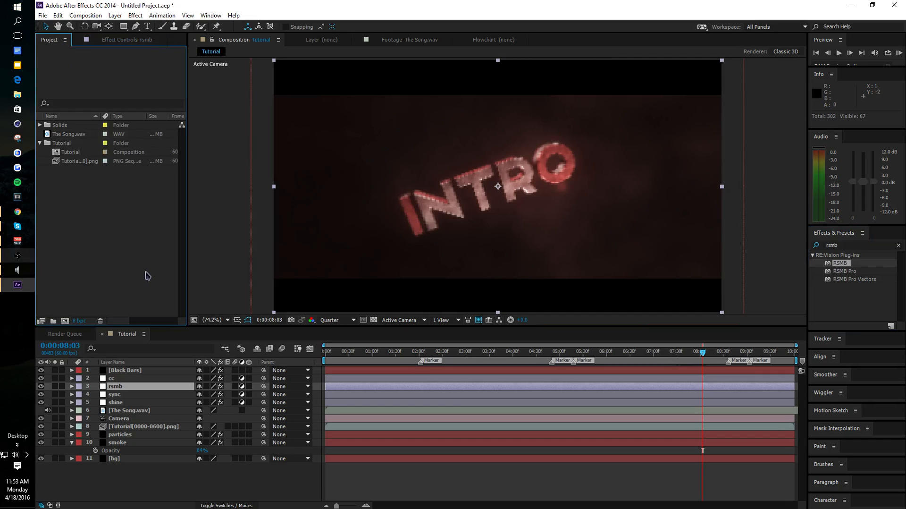
{"action": "key", "text": "ctrl+s"}
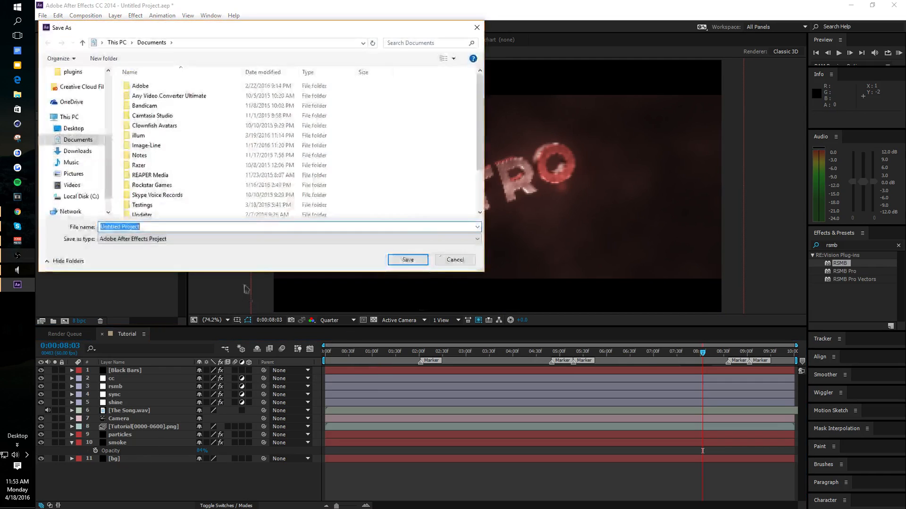
{"action": "left_click", "coordinate": [73, 128]}
{"action": "left_click", "coordinate": [191, 227]}
{"action": "key", "text": "ctrl+a"}
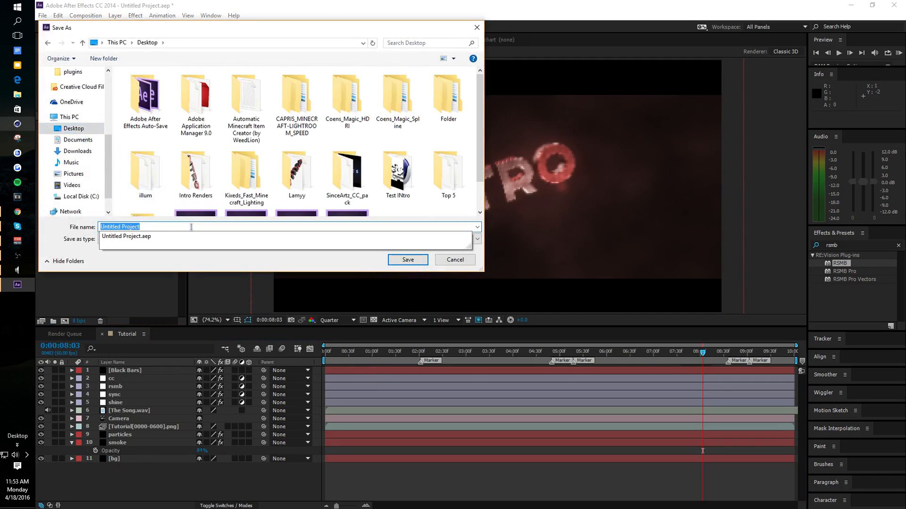
{"action": "type", "text": "Intro tu"}
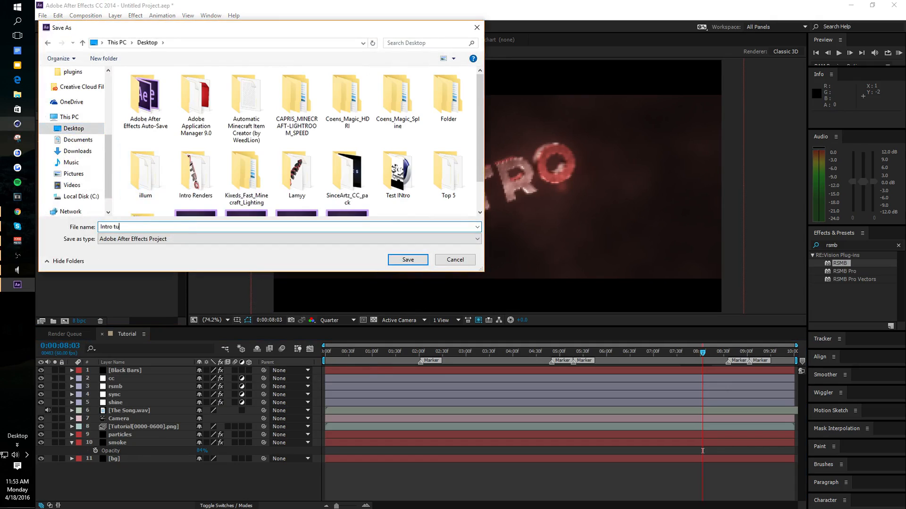
{"action": "type", "text": "torial"}
{"action": "key", "text": "Return"}
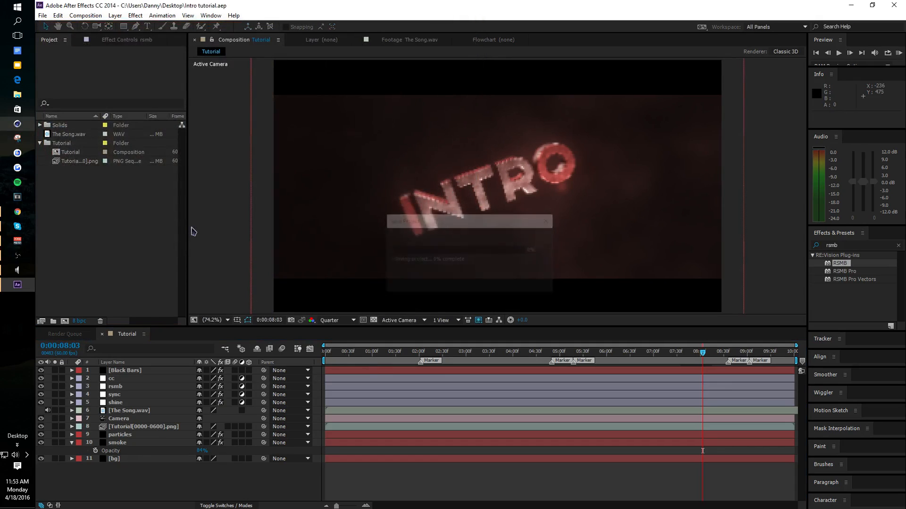
{"action": "left_click", "coordinate": [298, 348]}
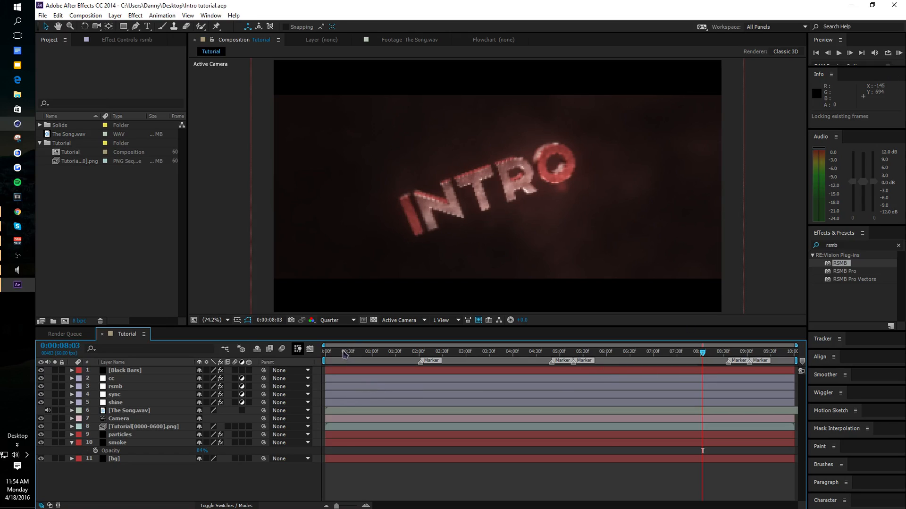
{"action": "left_click", "coordinate": [18, 255]}
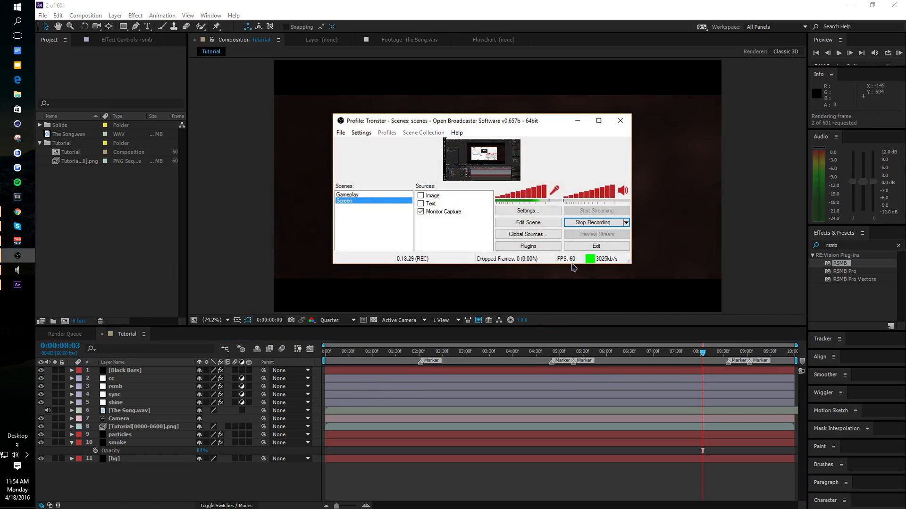
{"action": "left_click", "coordinate": [578, 120]}
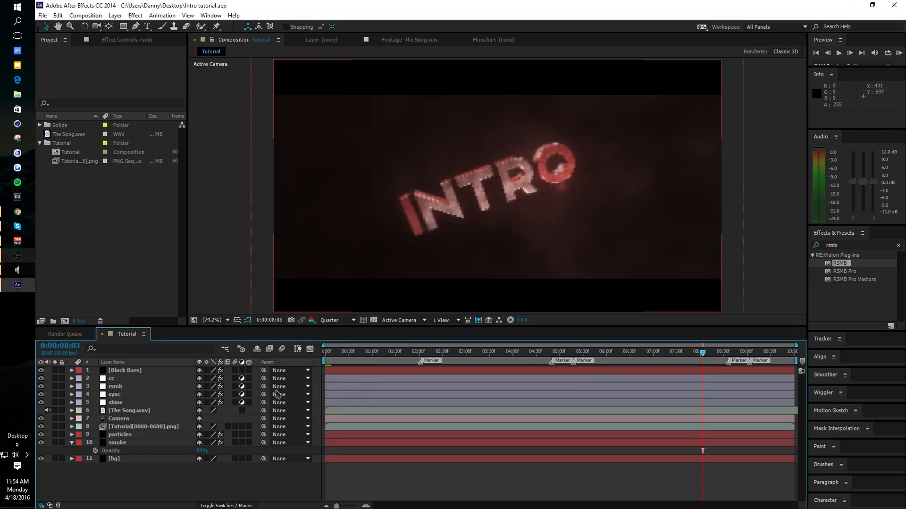
- At the start of the timeline, set the RAM preview frame rate to 60 and the composition's preview resolution to Full
{"action": "left_click", "coordinate": [323, 358]}
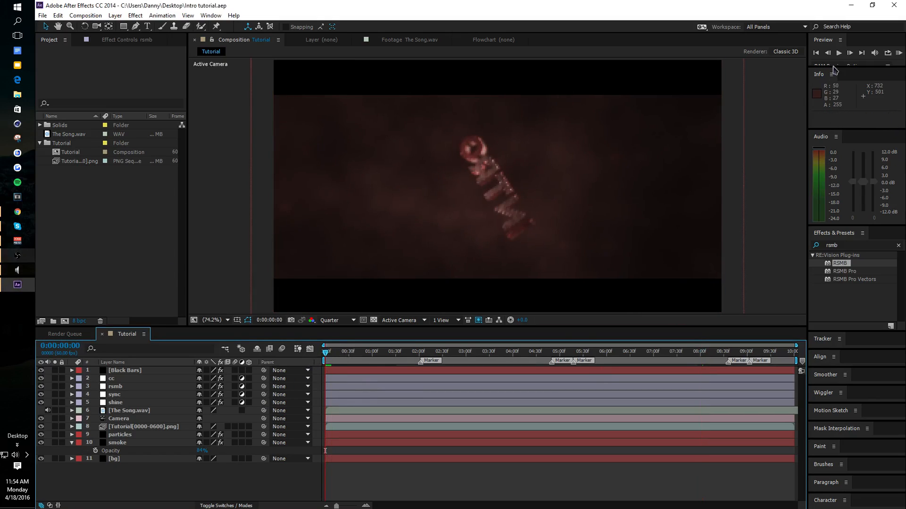
{"action": "left_click_drag", "start_coordinate": [836, 67], "coordinate": [836, 100]}
{"action": "left_click", "coordinate": [826, 84]}
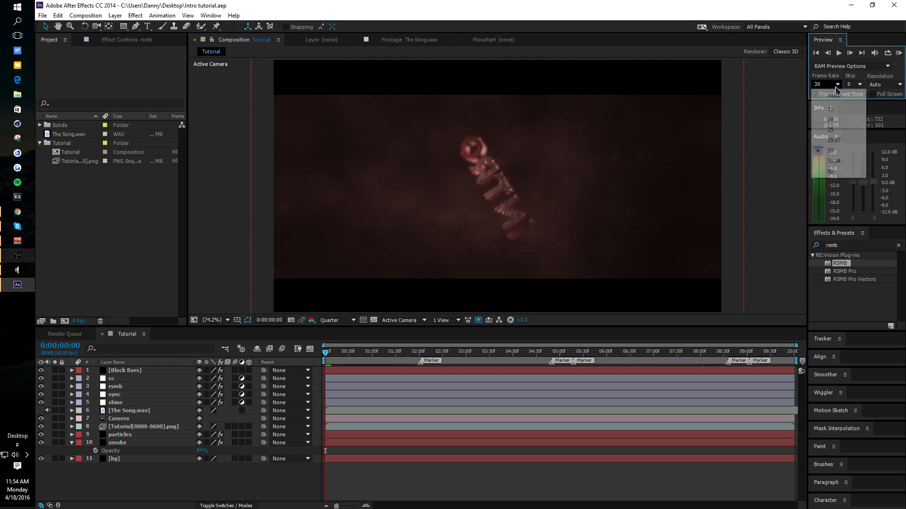
{"action": "left_click", "coordinate": [831, 170]}
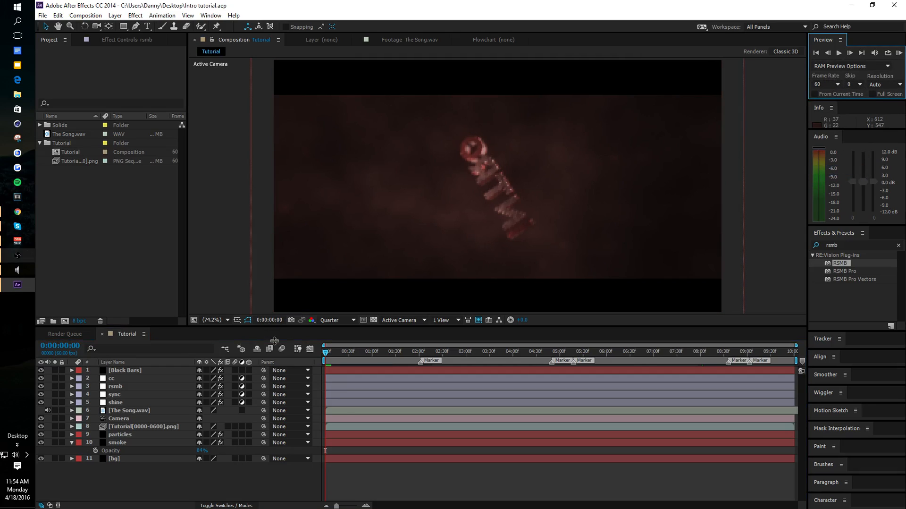
{"action": "left_click", "coordinate": [333, 320]}
{"action": "left_click", "coordinate": [337, 344]}
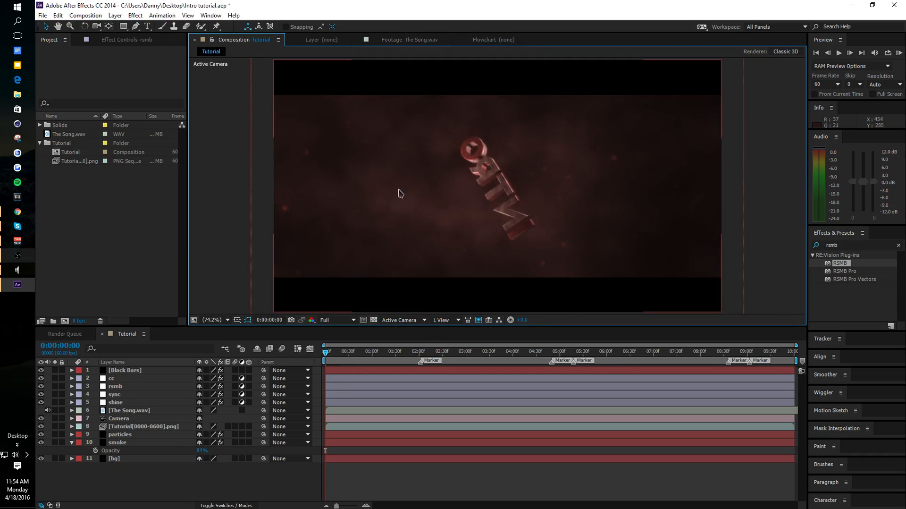
- Keyframe the smoke layer's Opacity with its existing value at the first marker and 57% at 0:00:00:00, after trying other start values
{"action": "left_click", "coordinate": [95, 450]}
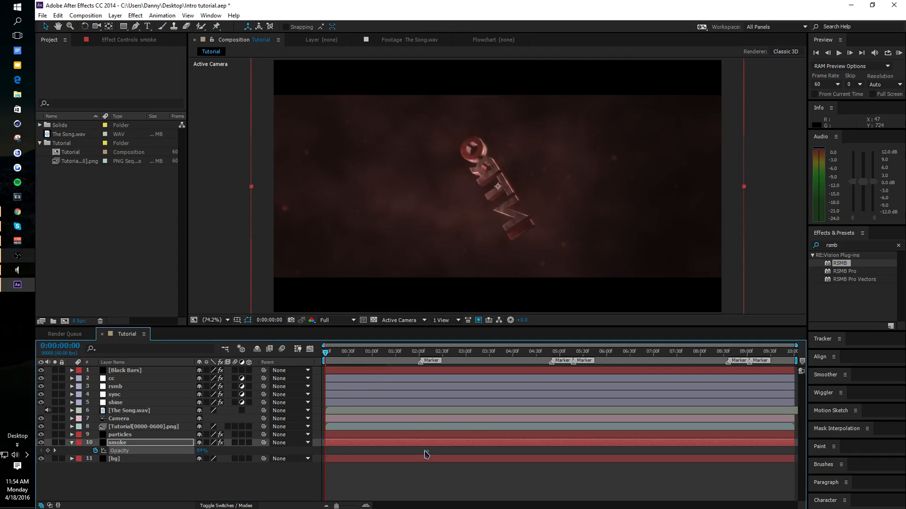
{"action": "left_click", "coordinate": [201, 450]}
{"action": "type", "text": "35"}
{"action": "left_click", "coordinate": [228, 473]}
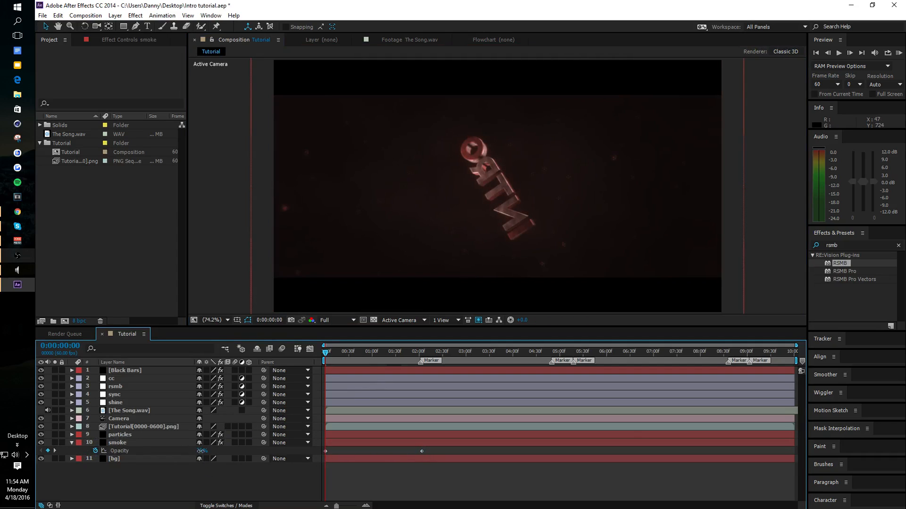
{"action": "left_click", "coordinate": [201, 451]}
{"action": "type", "text": "65"}
{"action": "left_click", "coordinate": [232, 475]}
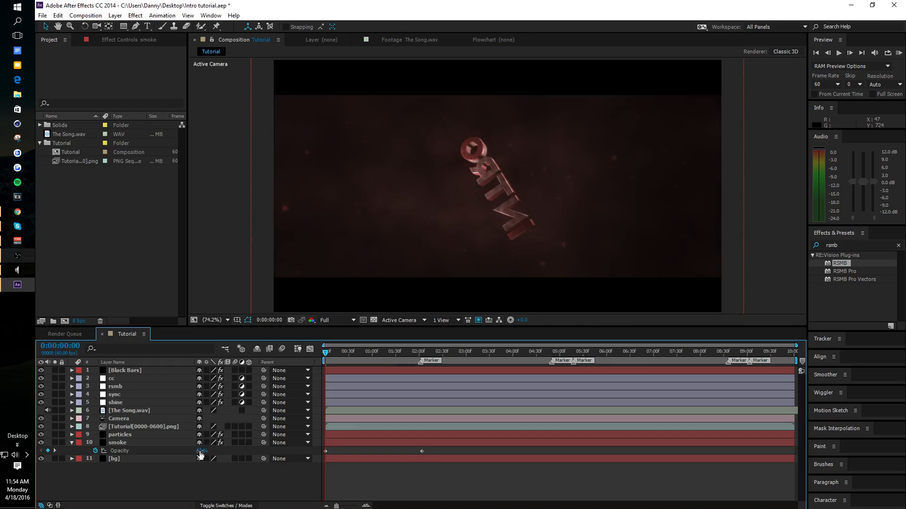
{"action": "left_click", "coordinate": [201, 451]}
{"action": "type", "text": "55"}
{"action": "left_click", "coordinate": [240, 475]}
{"action": "left_click", "coordinate": [201, 451]}
{"action": "type", "text": "57"}
{"action": "left_click", "coordinate": [246, 492]}
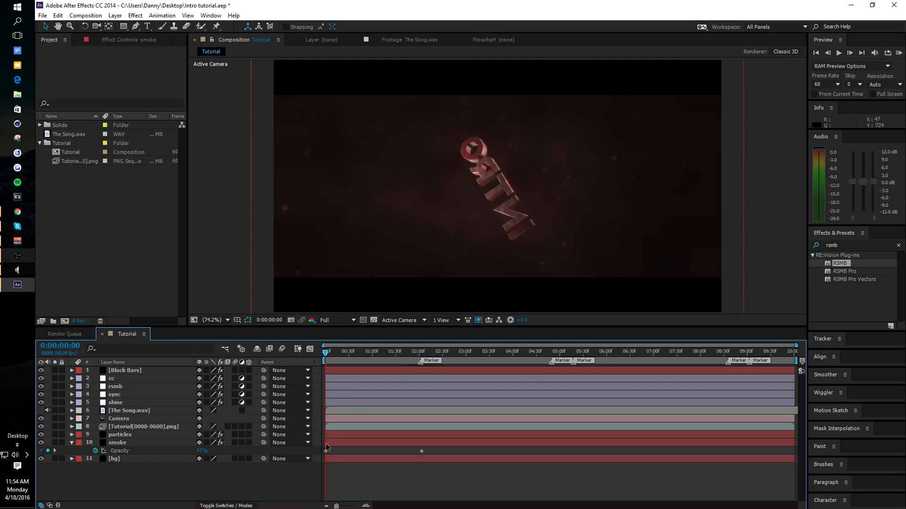
- Add an Opacity keyframe of 67% to the smoke layer at 0:00:01:06
{"action": "left_click", "coordinate": [377, 357]}
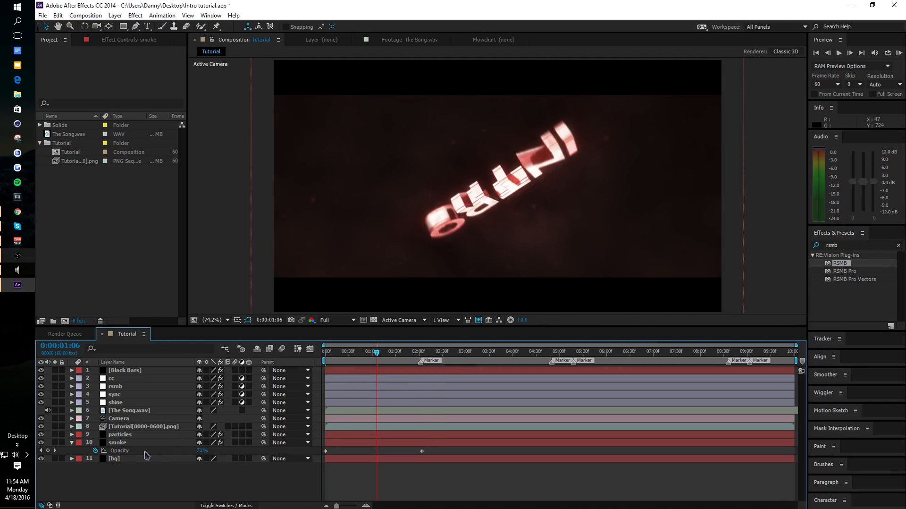
{"action": "left_click", "coordinate": [202, 450]}
{"action": "type", "text": "67"}
{"action": "key", "text": "Return"}
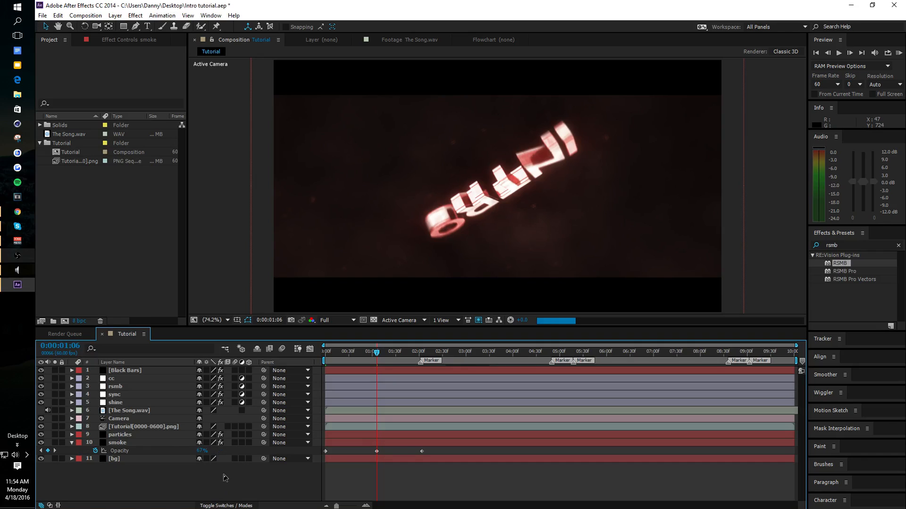
- Add an Opacity keyframe of 75% to the smoke layer at 0:00:03:11
{"action": "left_click", "coordinate": [475, 365]}
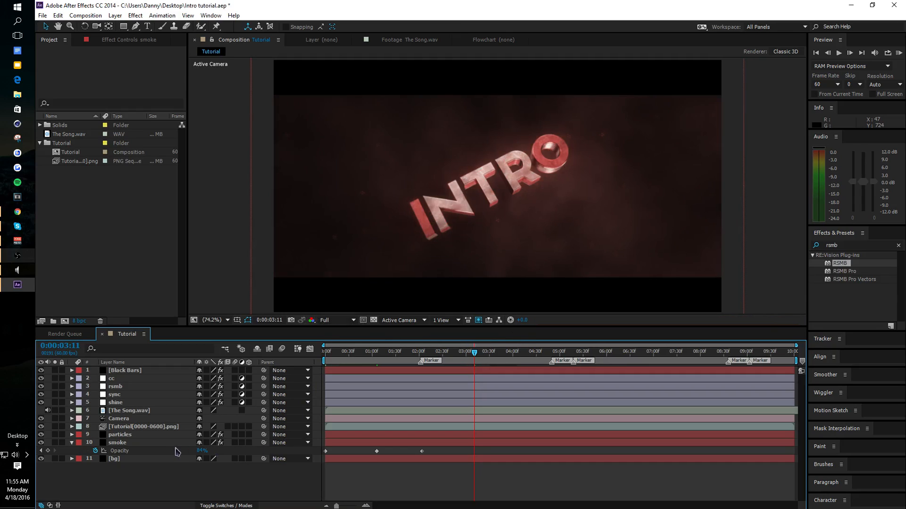
{"action": "left_click", "coordinate": [198, 452]}
{"action": "type", "text": "75"}
{"action": "key", "text": "Return"}
- Add an Opacity keyframe of 70% to the smoke layer at 0:00:04:41
{"action": "left_click", "coordinate": [546, 354]}
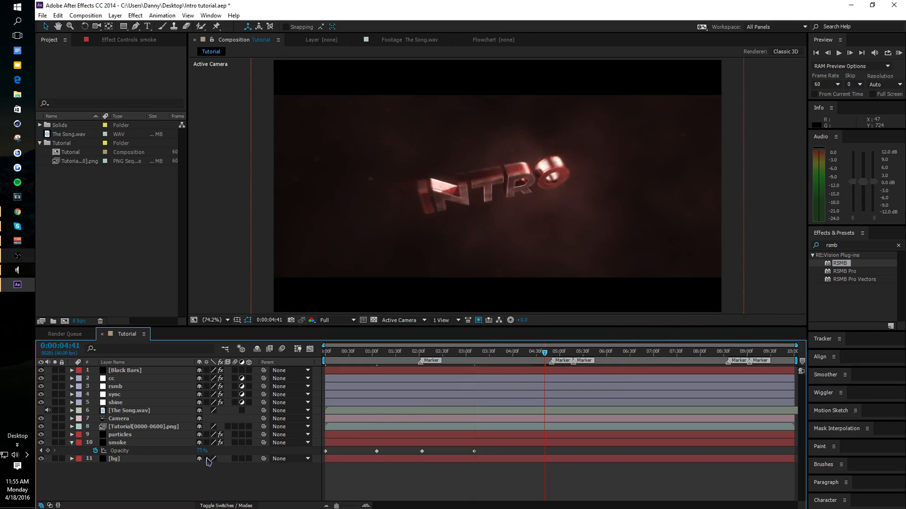
{"action": "left_click", "coordinate": [202, 450]}
{"action": "type", "text": "70"}
{"action": "key", "text": "Return"}
- Add an Opacity keyframe of 67% to the smoke layer at 0:00:05:06
{"action": "left_click_drag", "start_coordinate": [604, 355], "coordinate": [565, 354]}
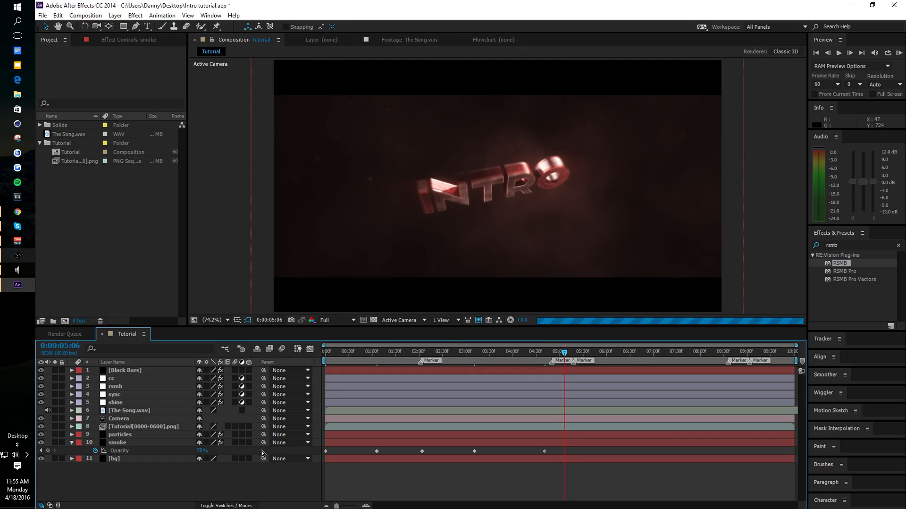
{"action": "left_click", "coordinate": [199, 451]}
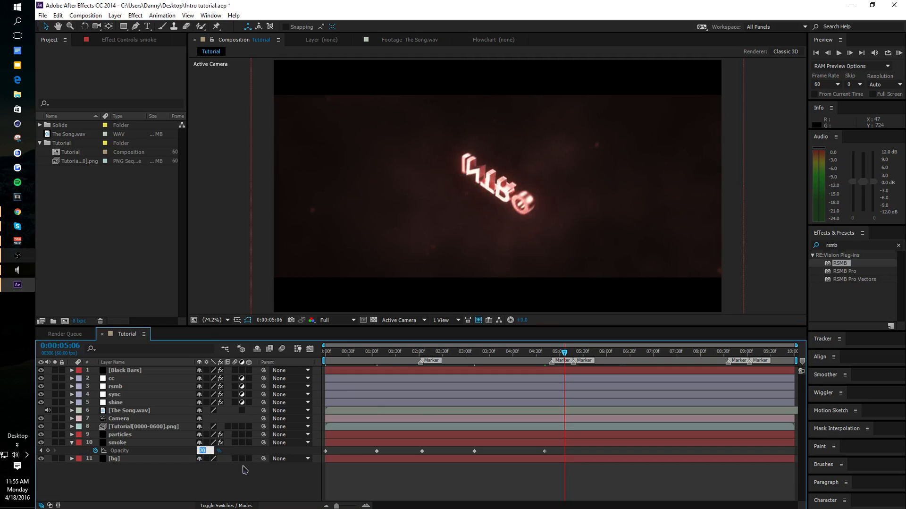
{"action": "type", "text": "67"}
{"action": "key", "text": "Return"}
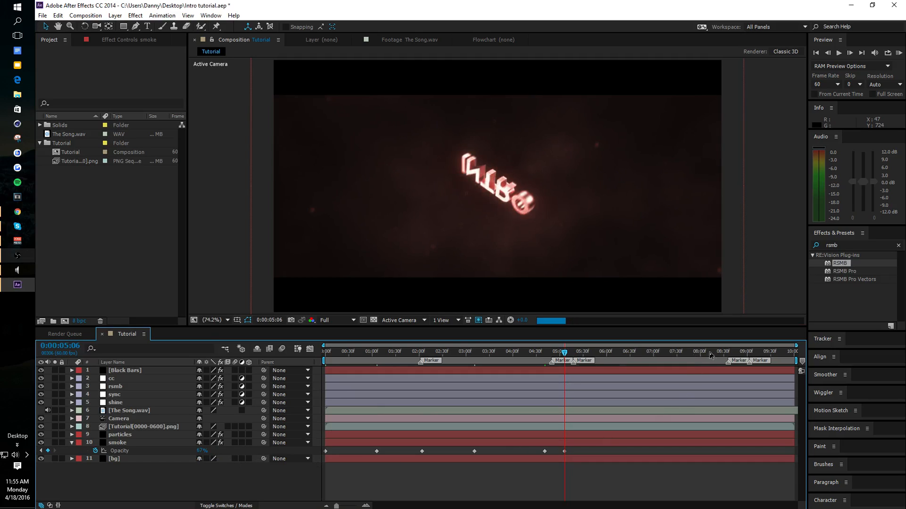
- Add an Opacity keyframe of 70% to the smoke layer at 0:00:06:47
{"action": "left_click", "coordinate": [642, 353]}
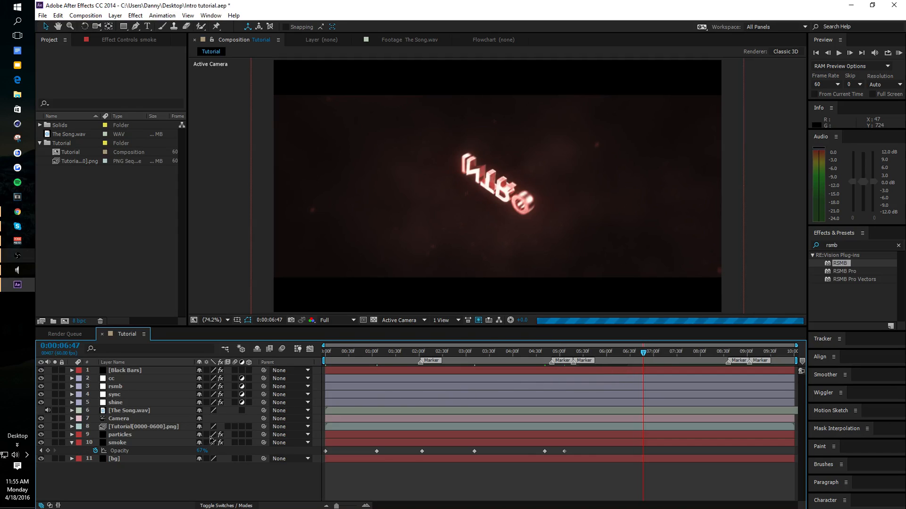
{"action": "left_click", "coordinate": [16, 255]}
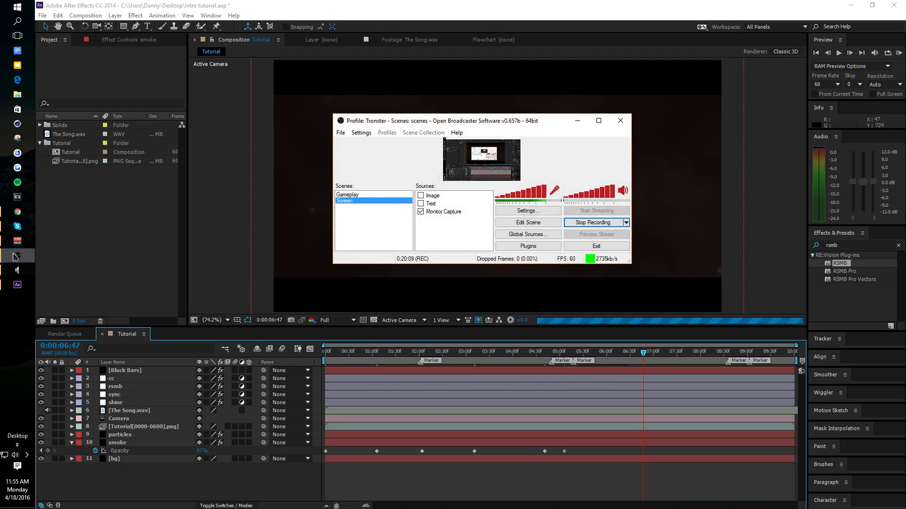
{"action": "left_click", "coordinate": [16, 255]}
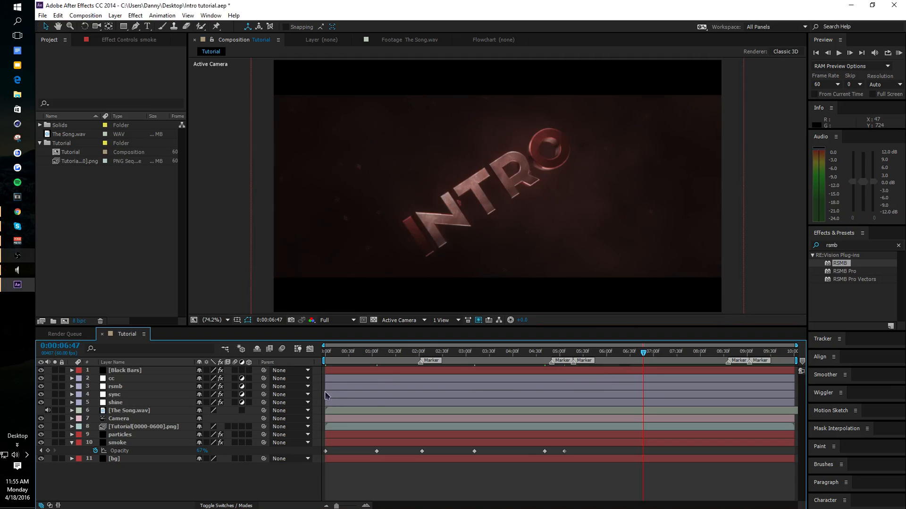
{"action": "left_click", "coordinate": [197, 450]}
{"action": "type", "text": "70"}
{"action": "key", "text": "Return"}
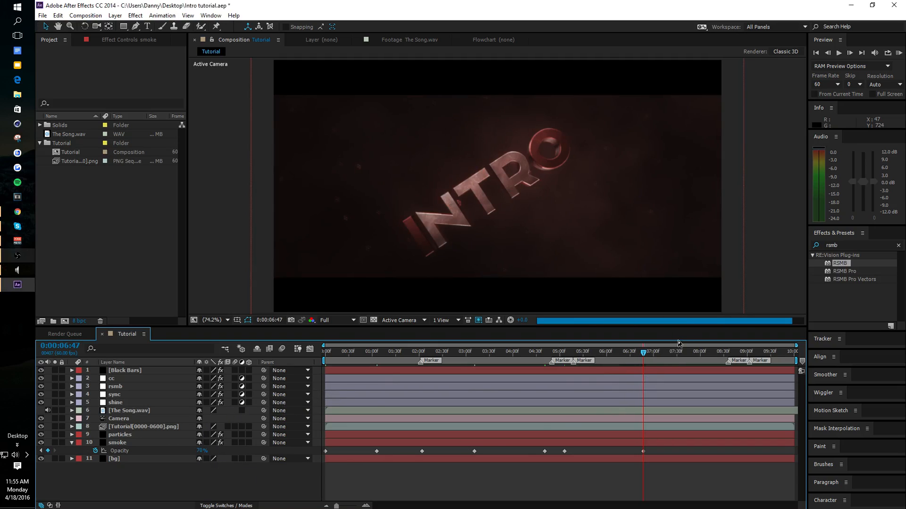
- Add an Opacity keyframe of 67% to the smoke layer at 0:00:08:48
{"action": "left_click", "coordinate": [738, 352]}
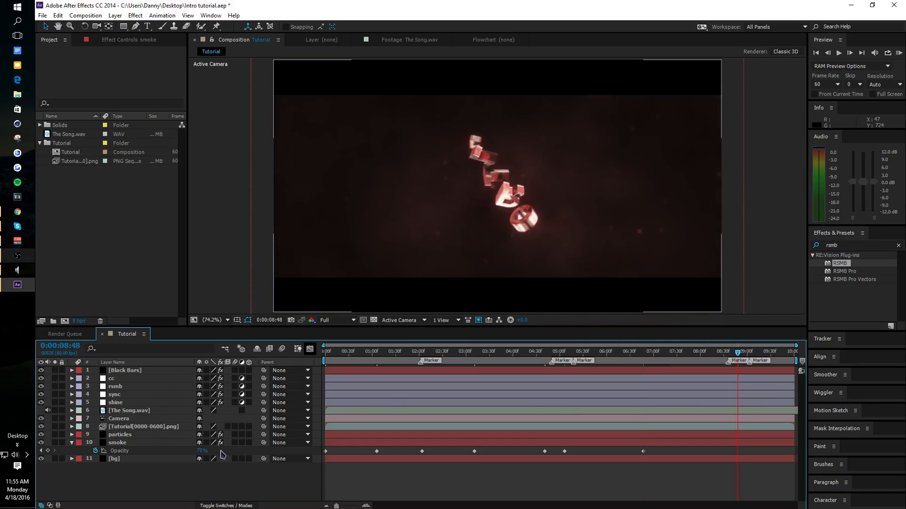
{"action": "left_click", "coordinate": [202, 451]}
{"action": "type", "text": "67"}
{"action": "key", "text": "Return"}
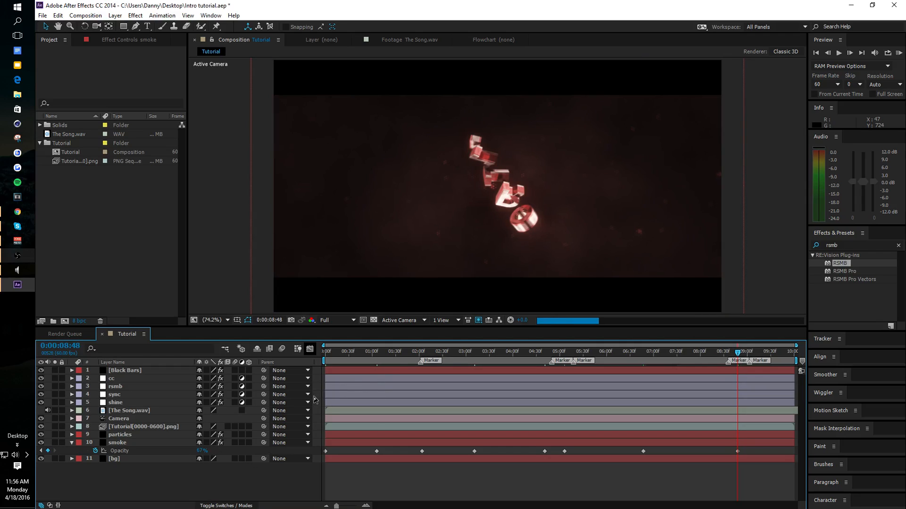
- Add an Opacity keyframe of 68% to the smoke layer at 0:00:09:24
{"action": "left_click", "coordinate": [766, 352]}
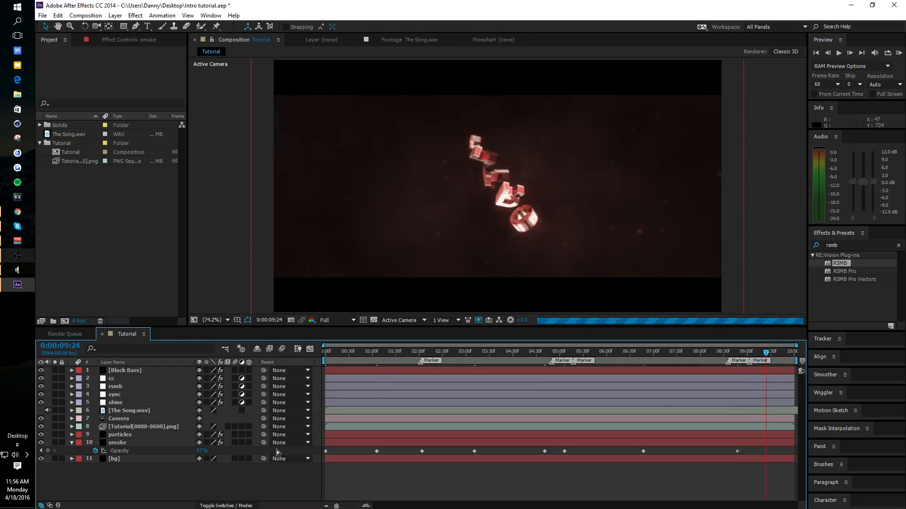
{"action": "key", "text": "space"}
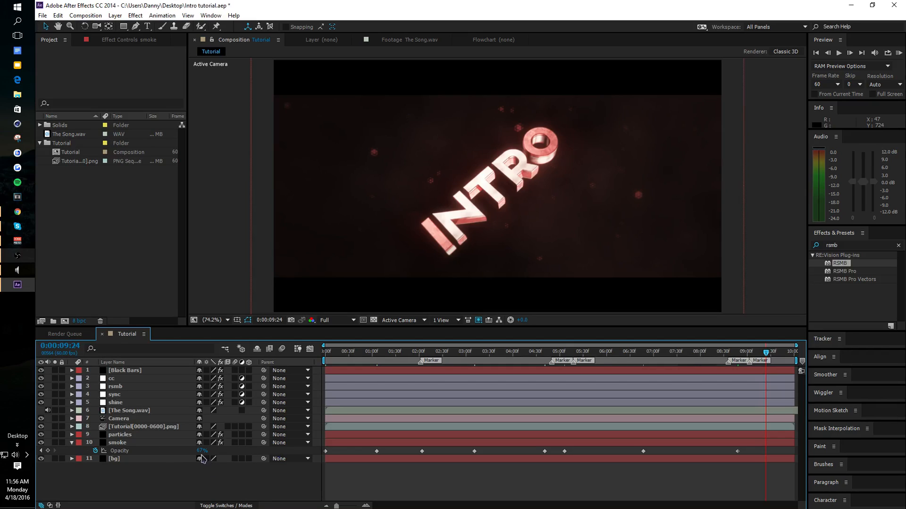
{"action": "left_click_drag", "start_coordinate": [200, 455], "coordinate": [203, 454]}
{"action": "left_click", "coordinate": [202, 451]}
{"action": "type", "text": "68"}
{"action": "left_click", "coordinate": [264, 479]}
- Add a final Opacity keyframe of 71% to the smoke layer at the composition's end, 0:00:10:00
{"action": "left_click_drag", "start_coordinate": [788, 357], "coordinate": [869, 356]}
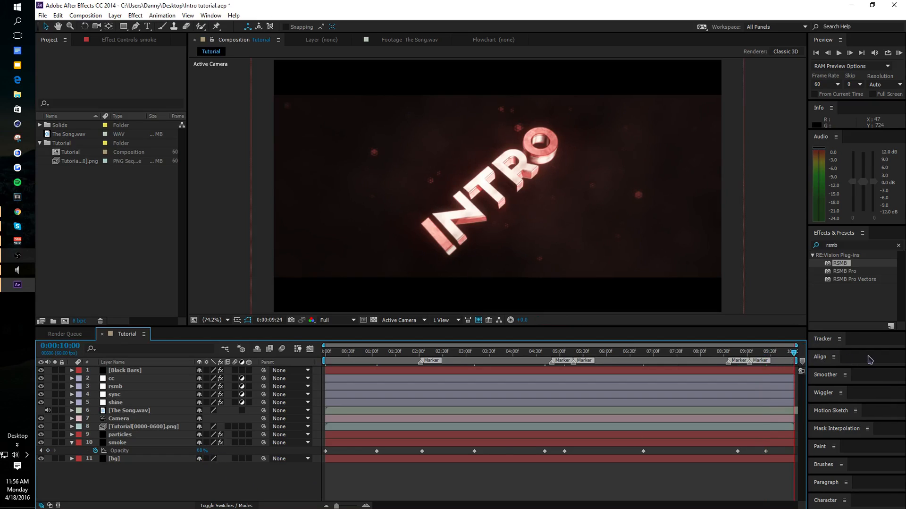
{"action": "left_click", "coordinate": [200, 453]}
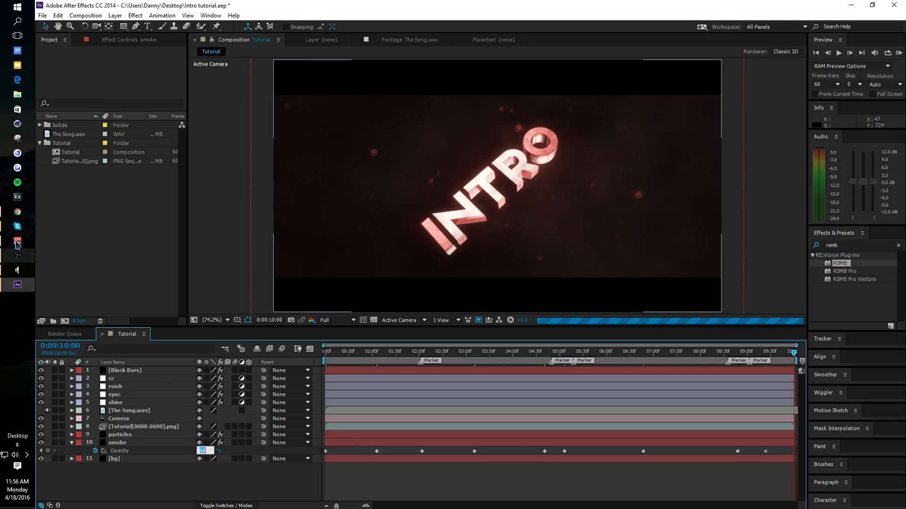
{"action": "left_click", "coordinate": [19, 256]}
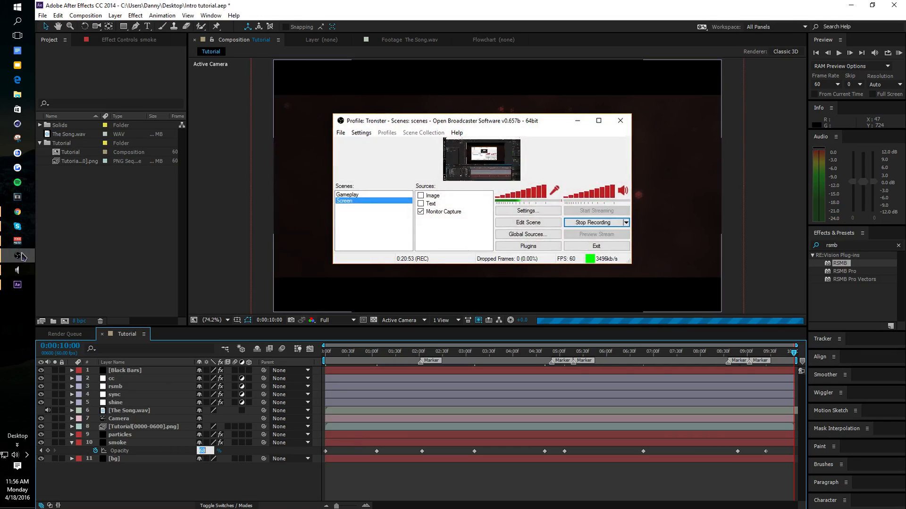
{"action": "left_click", "coordinate": [19, 255]}
{"action": "left_click", "coordinate": [200, 451]}
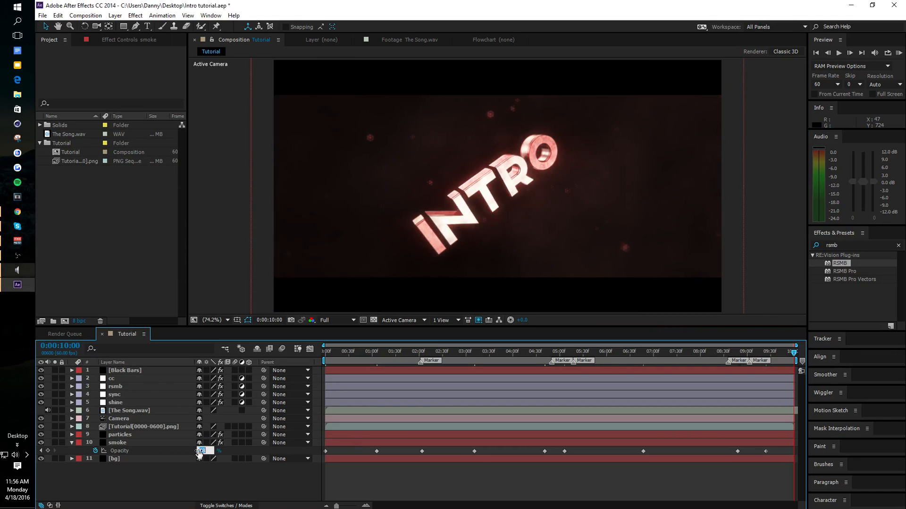
{"action": "type", "text": "91"}
{"action": "key", "text": "Return"}
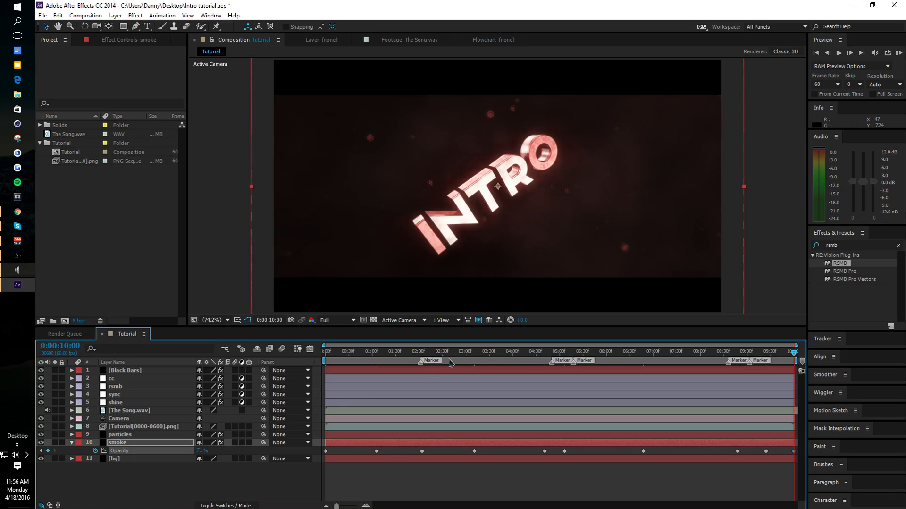
- Lower the composition's preview resolution to Quarter and go to the frame at 0:00:03:54
{"action": "left_click", "coordinate": [353, 320]}
{"action": "left_click", "coordinate": [358, 373]}
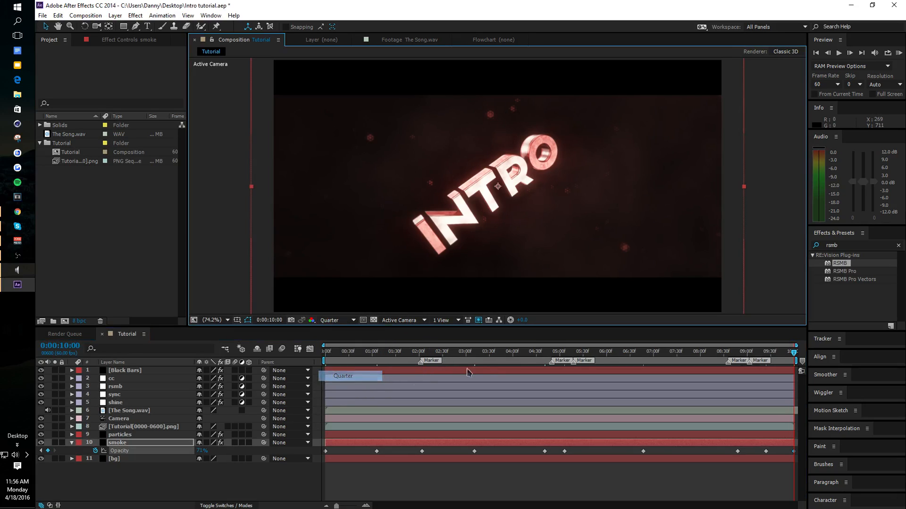
{"action": "left_click", "coordinate": [509, 357]}
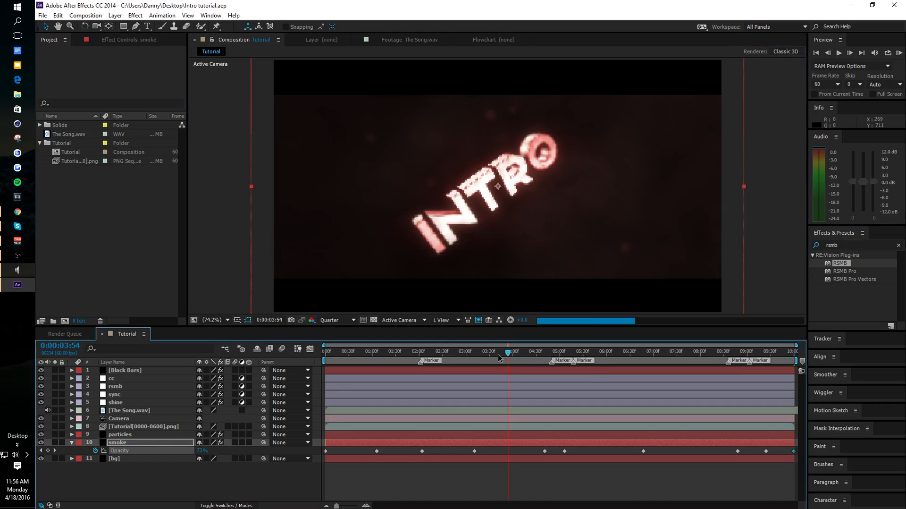
- Open the composition's preview resolution choices
{"action": "left_click", "coordinate": [343, 320]}
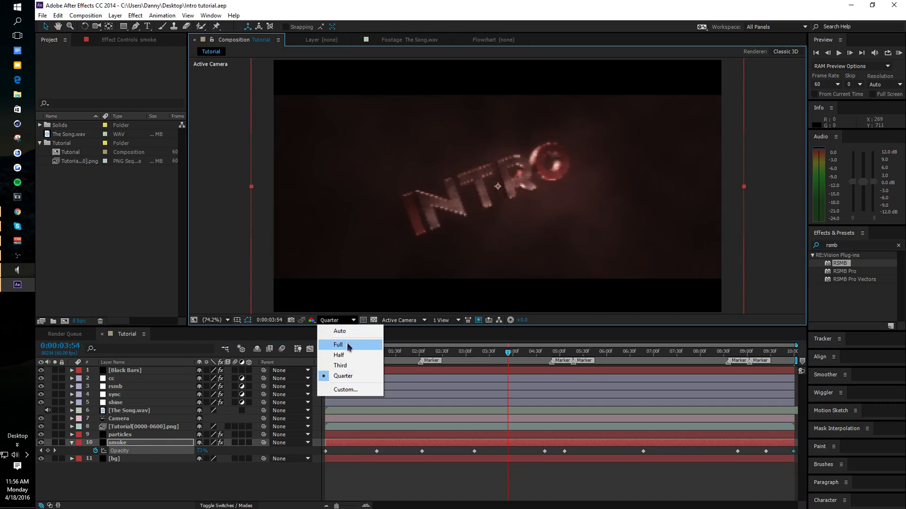
- Set the composition preview to Full resolution and duplicate the cc adjustment layer
{"action": "left_click", "coordinate": [347, 342]}
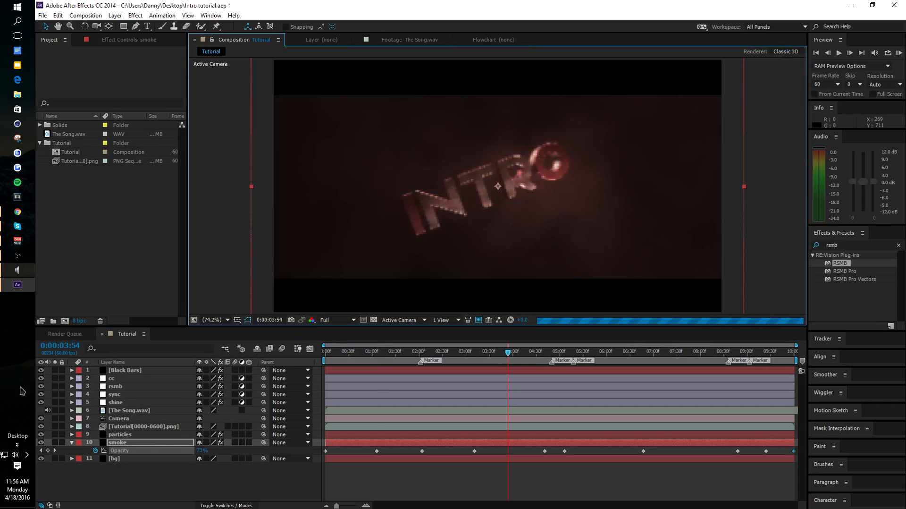
{"action": "left_click", "coordinate": [123, 379]}
{"action": "key", "text": "ctrl+d"}
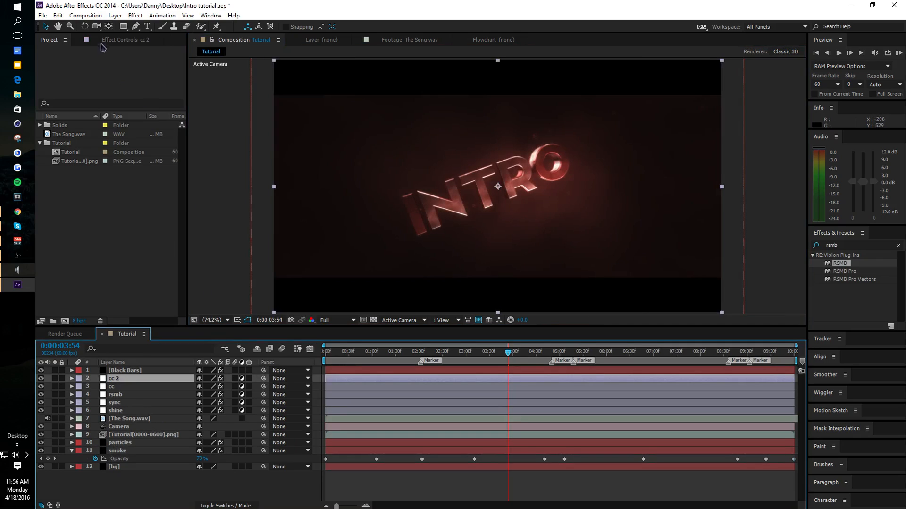
- Remove the second Diffusion and the Lens Distortion from the duplicated cc layer's Magic Bullet look
{"action": "key", "text": "F3"}
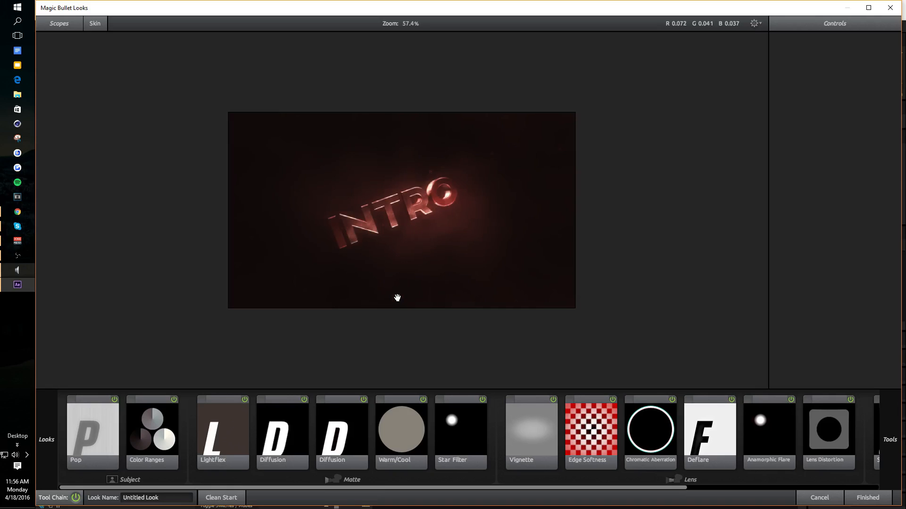
{"action": "left_click", "coordinate": [353, 425]}
{"action": "key", "text": "Delete"}
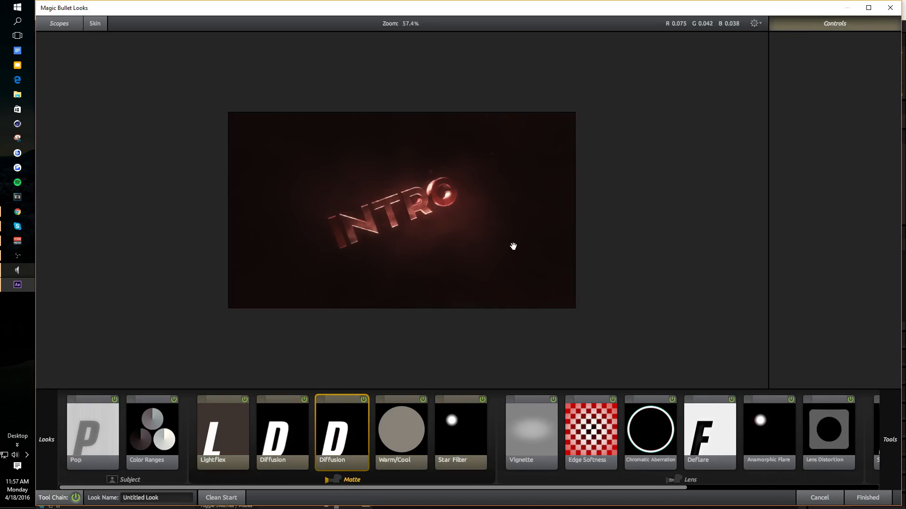
{"action": "scroll", "coordinate": [444, 270], "scroll_direction": "up", "scroll_amount": 3}
{"action": "scroll", "coordinate": [444, 272], "scroll_direction": "up", "scroll_amount": 1}
{"action": "scroll", "coordinate": [368, 294], "scroll_direction": "down", "scroll_amount": 3}
{"action": "scroll", "coordinate": [369, 282], "scroll_direction": "up", "scroll_amount": 2}
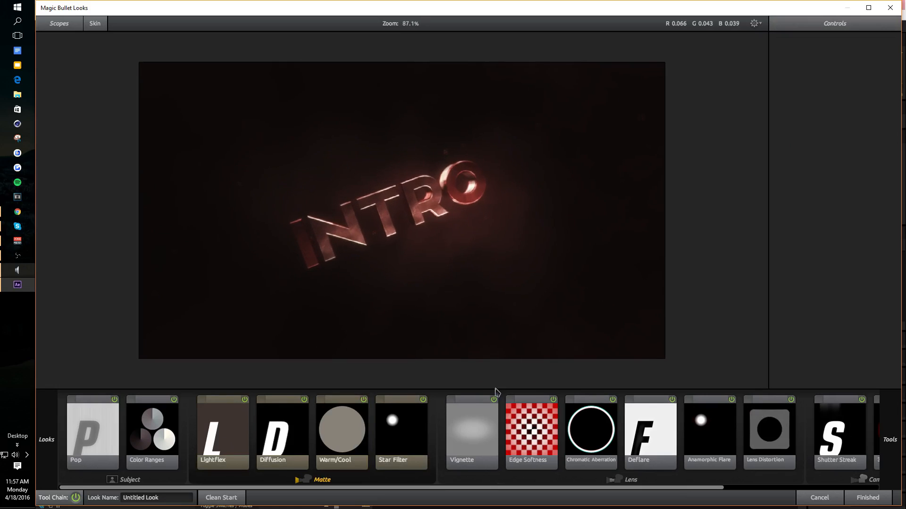
{"action": "left_click", "coordinate": [765, 437]}
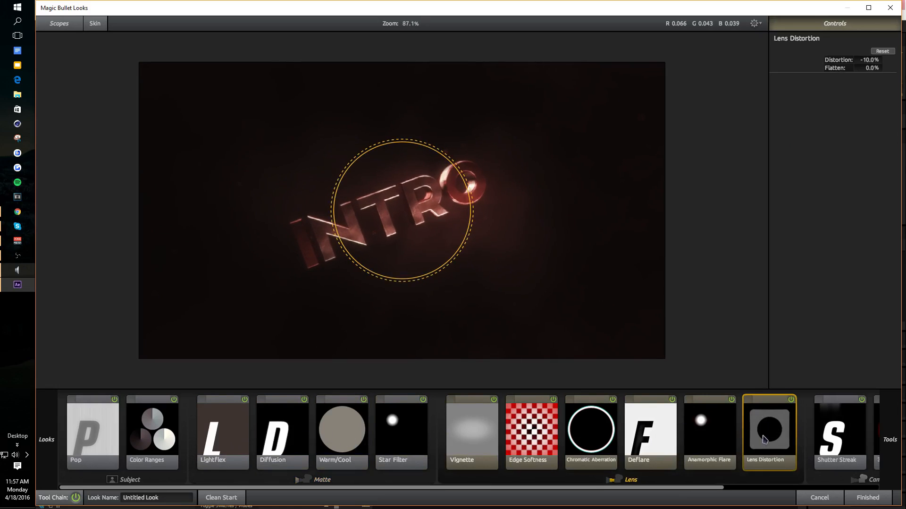
{"action": "key", "text": "Delete"}
- Set the strength of the look's Vignette to 35%
{"action": "left_click", "coordinate": [481, 424]}
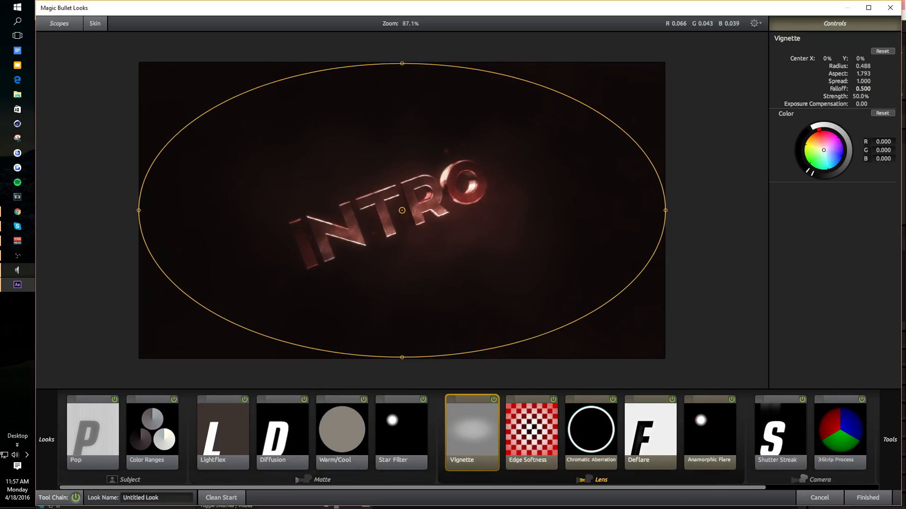
{"action": "left_click", "coordinate": [861, 96]}
{"action": "type", "text": "35"}
{"action": "key", "text": "Return"}
{"action": "scroll", "coordinate": [468, 218], "scroll_direction": "down", "scroll_amount": 1}
{"action": "scroll", "coordinate": [315, 383], "scroll_direction": "up", "scroll_amount": 2}
- Check the look's Lightflex and 3-Strip Process settings, and apply the edited look to the cc 2 layer
{"action": "left_click", "coordinate": [235, 433]}
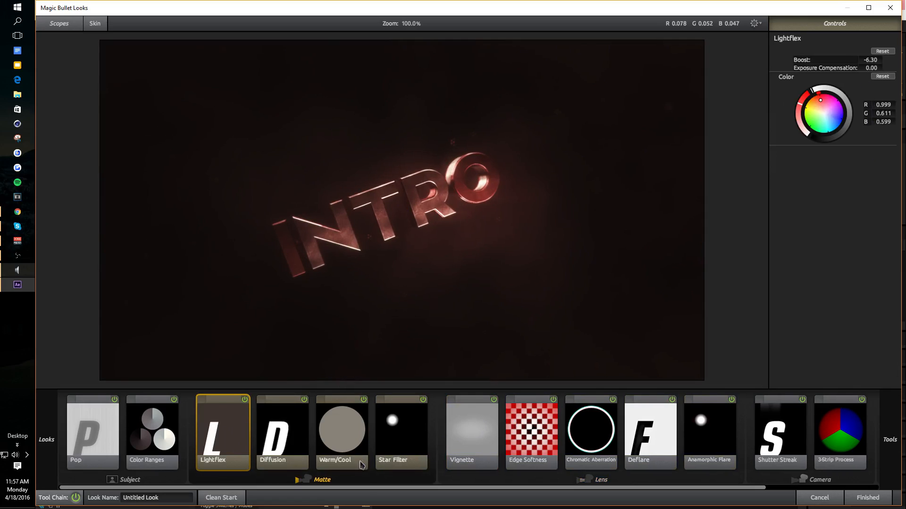
{"action": "left_click_drag", "start_coordinate": [368, 491], "coordinate": [479, 491]}
{"action": "left_click", "coordinate": [736, 404]}
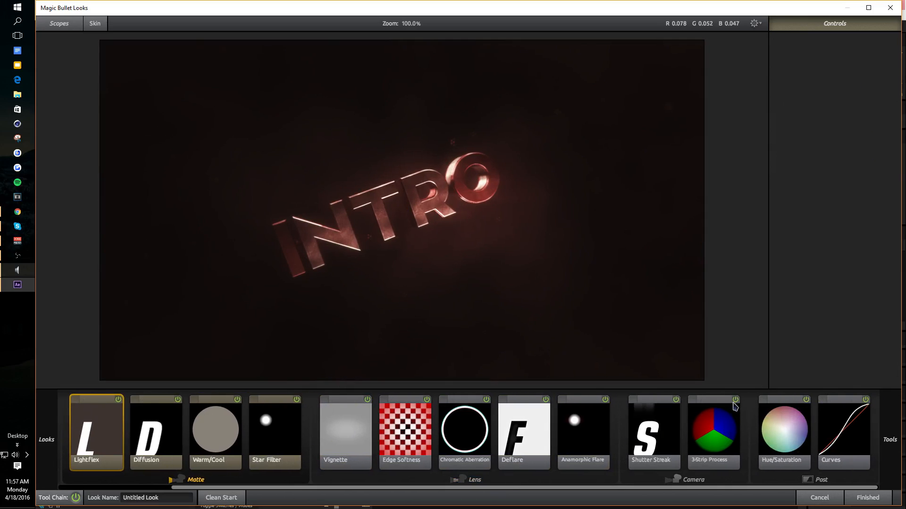
{"action": "left_click", "coordinate": [736, 400]}
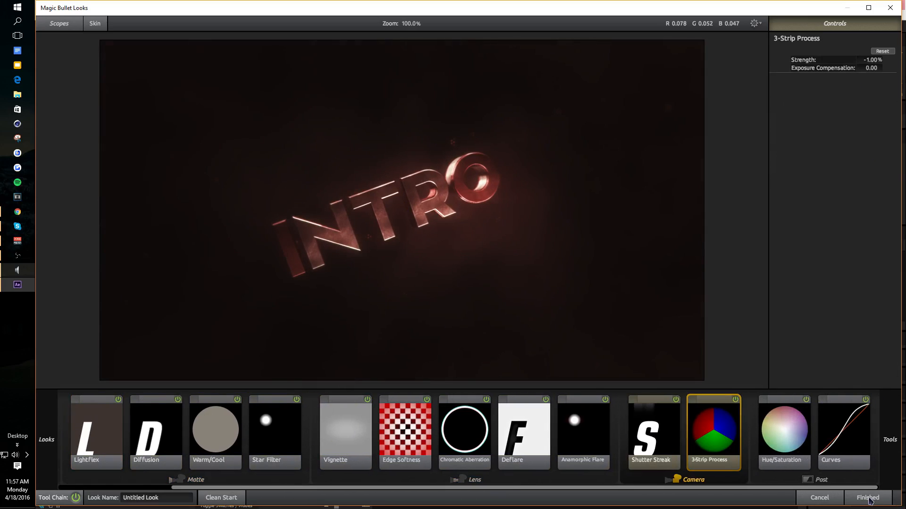
{"action": "left_click", "coordinate": [869, 497]}
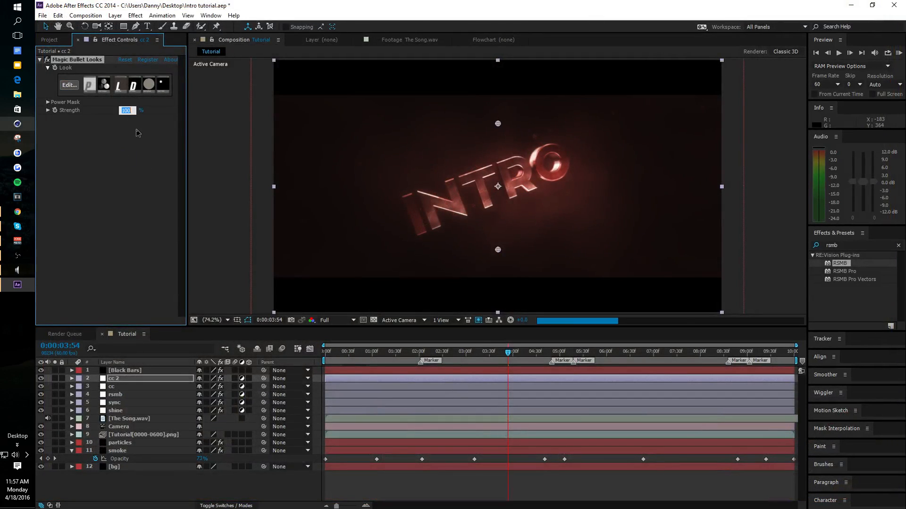
- Try the Magic Bullet Looks strength on cc 2 at 50%, and set it to 75%
{"action": "type", "text": "50"}
{"action": "key", "text": "Return"}
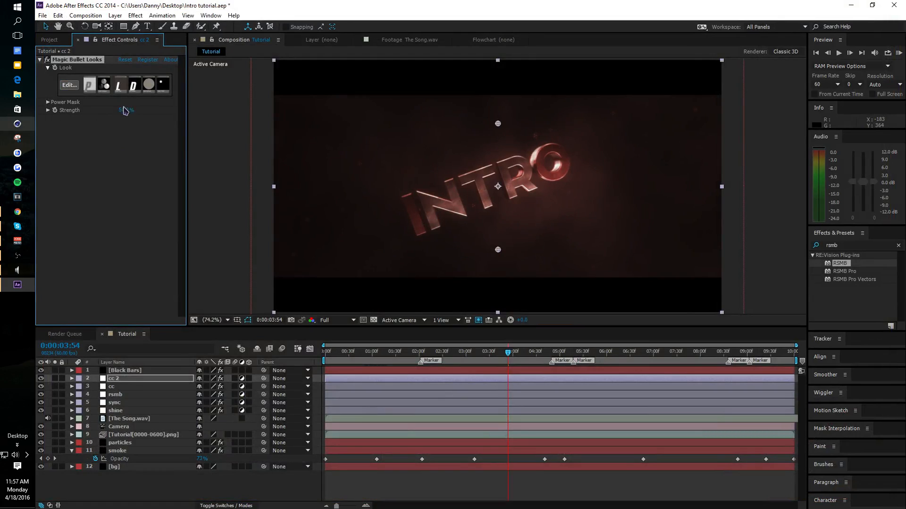
{"action": "left_click", "coordinate": [125, 110]}
{"action": "type", "text": "75"}
{"action": "key", "text": "Return"}
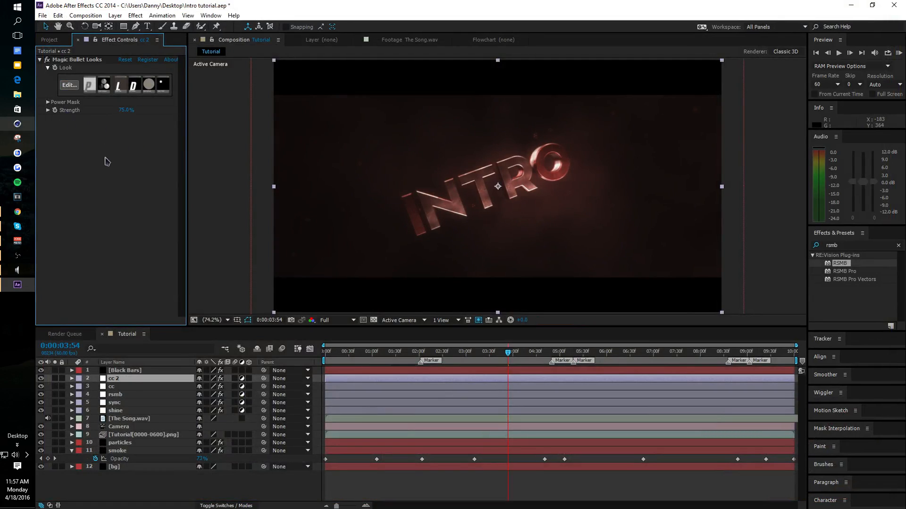
- Try the smoke layer's Particular particle Opacity at 1.25, and set it to 1.1
{"action": "left_click", "coordinate": [113, 451]}
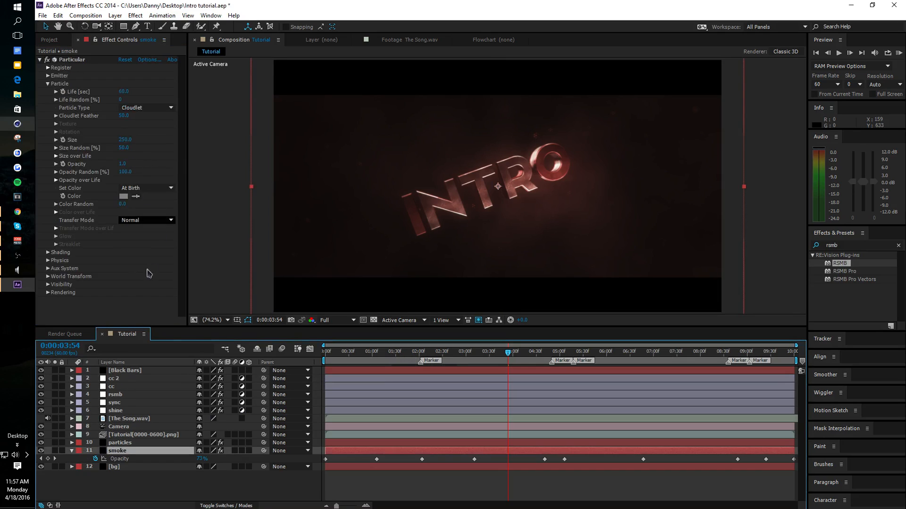
{"action": "left_click", "coordinate": [122, 164]}
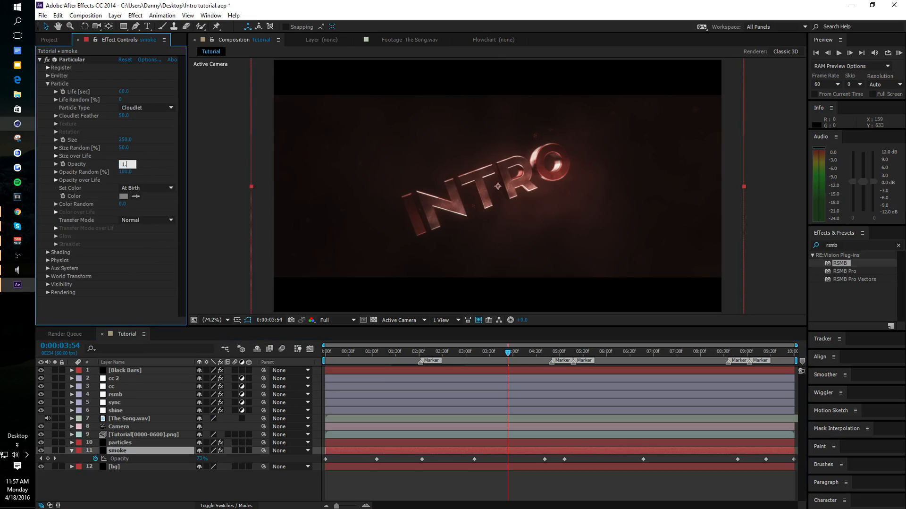
{"action": "key", "text": "Return"}
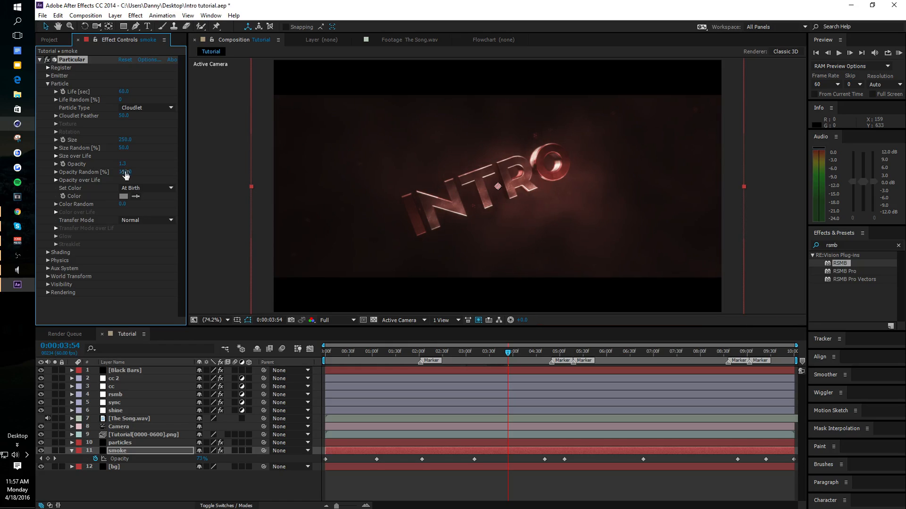
{"action": "left_click", "coordinate": [126, 163]}
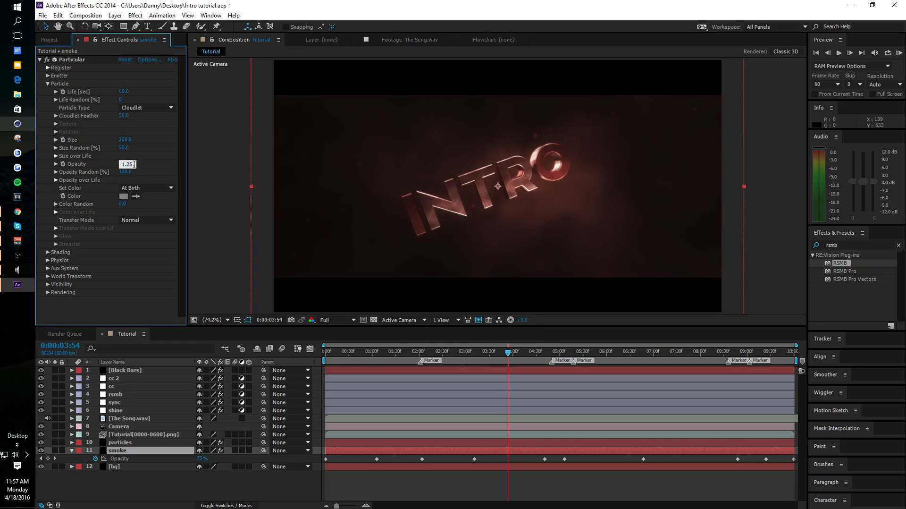
{"action": "type", "text": "1.1"}
{"action": "key", "text": "Return"}
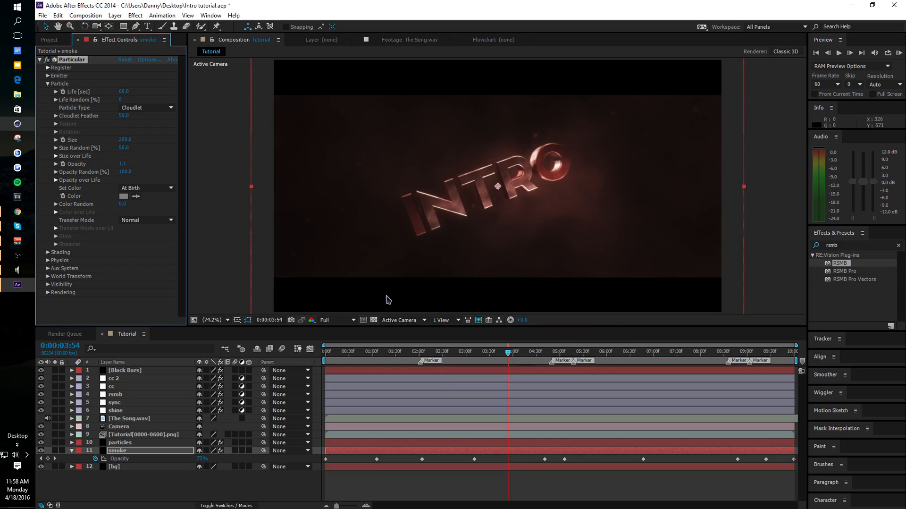
{"action": "left_click", "coordinate": [122, 163]}
{"action": "left_click", "coordinate": [154, 195]}
- Set the composition preview to Quarter resolution and save the project
{"action": "left_click", "coordinate": [336, 320]}
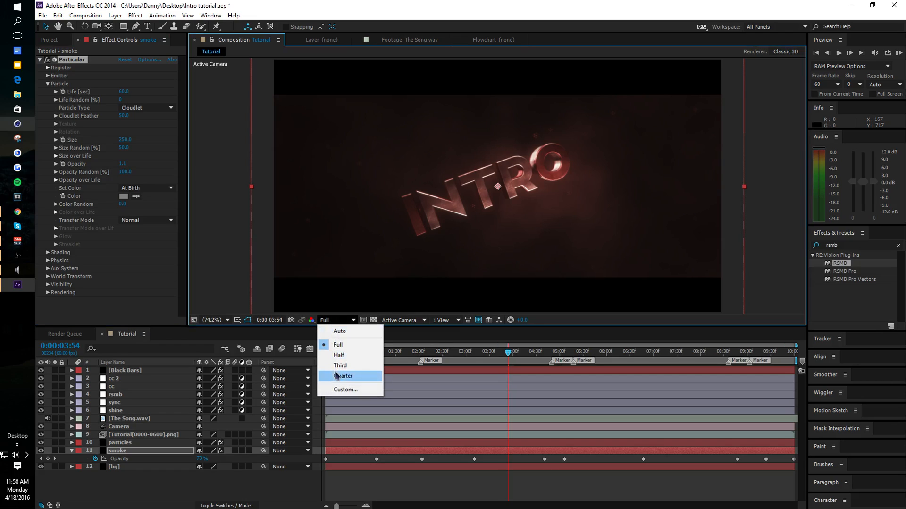
{"action": "left_click", "coordinate": [337, 375]}
{"action": "key", "text": "ctrl+s"}
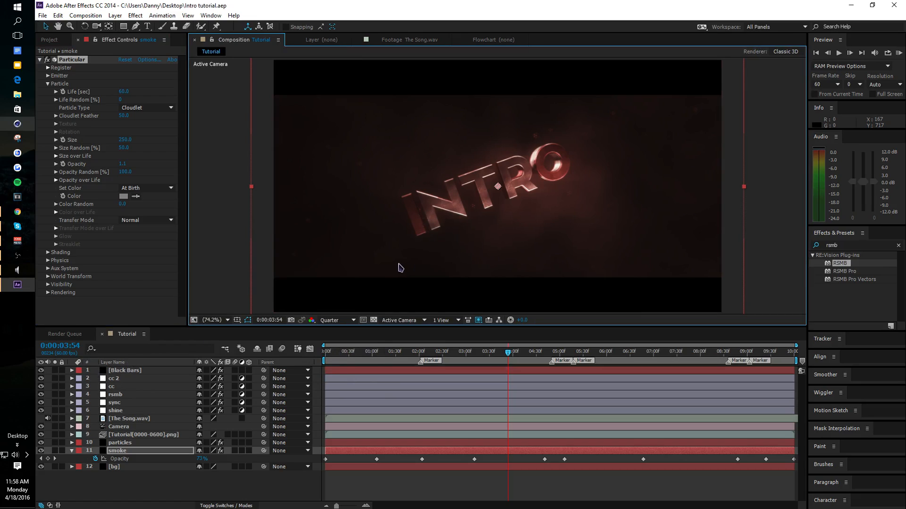
- Run a RAM preview of the composition while checking the recording status in Open Broadcaster Software
{"action": "key", "text": "KP_0"}
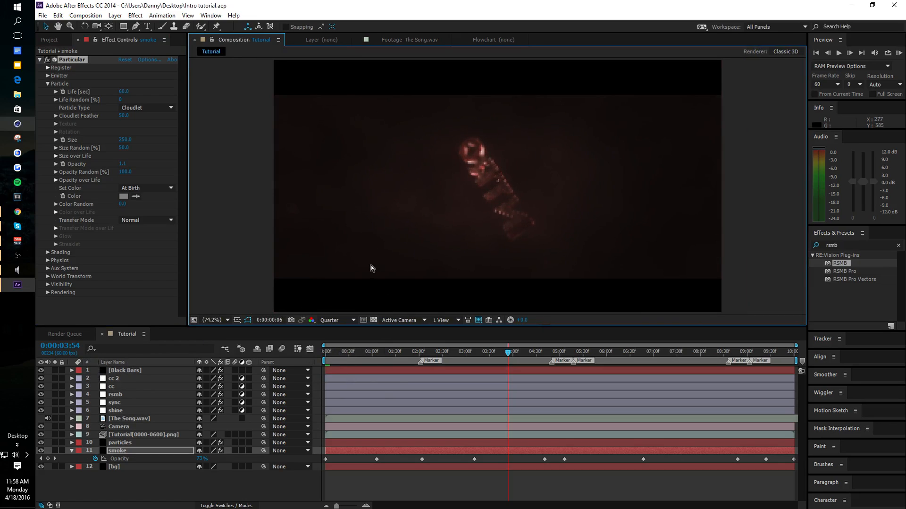
{"action": "left_click", "coordinate": [18, 255]}
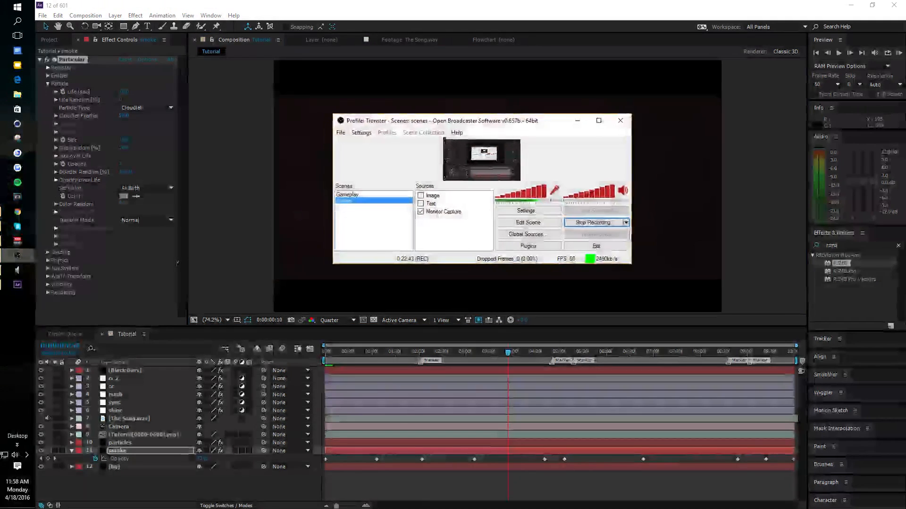
{"action": "left_click_drag", "start_coordinate": [498, 127], "coordinate": [557, 150]}
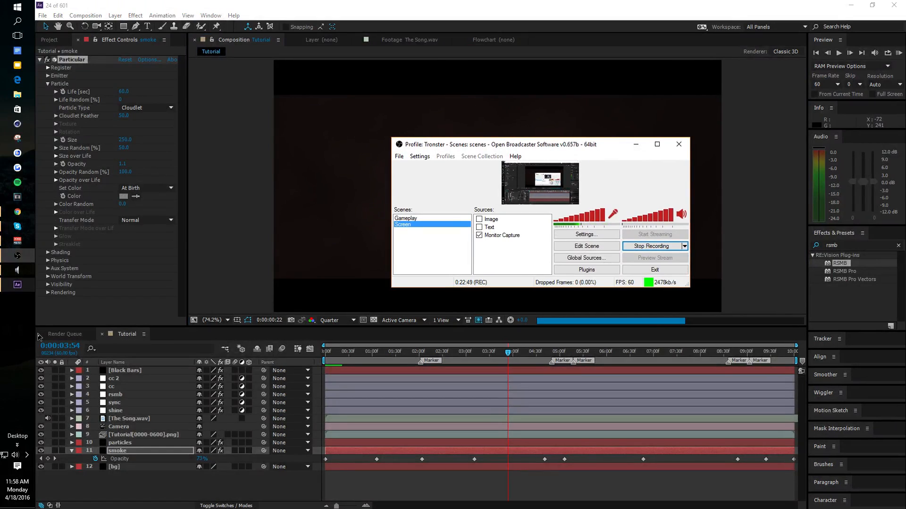
{"action": "left_click_drag", "start_coordinate": [628, 145], "coordinate": [548, 136]}
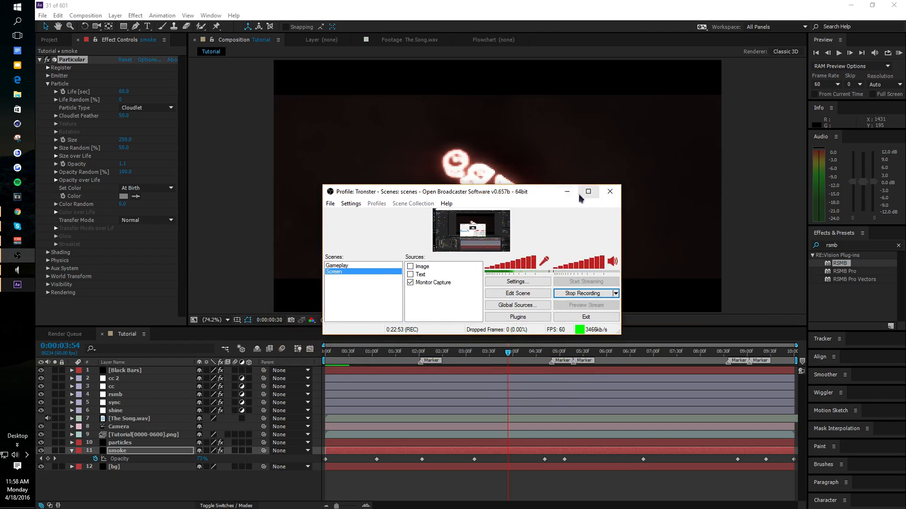
{"action": "left_click", "coordinate": [567, 136]}
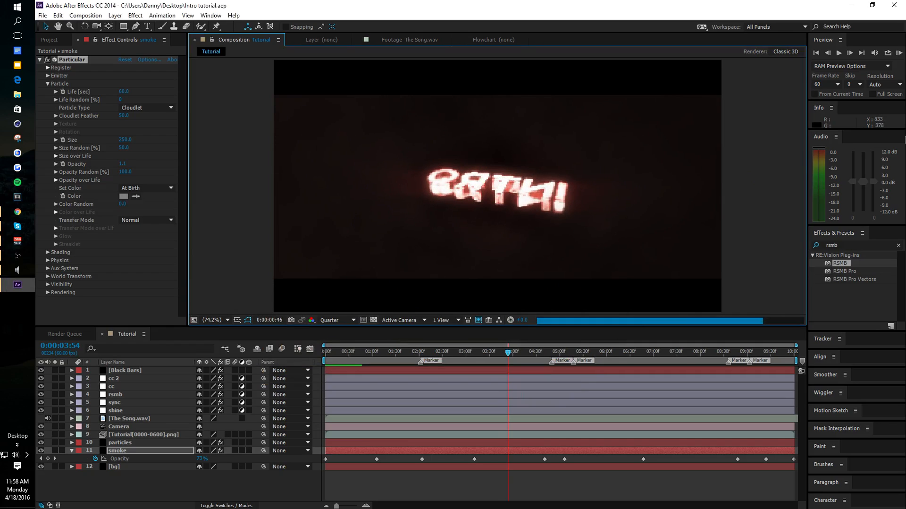
{"action": "key", "text": "space"}
{"action": "key", "text": "space"}
- At 0:00:00:29, remove the remaining Diffusion from the cc 2 layer's Magic Bullet look and apply the look
{"action": "left_click", "coordinate": [349, 351]}
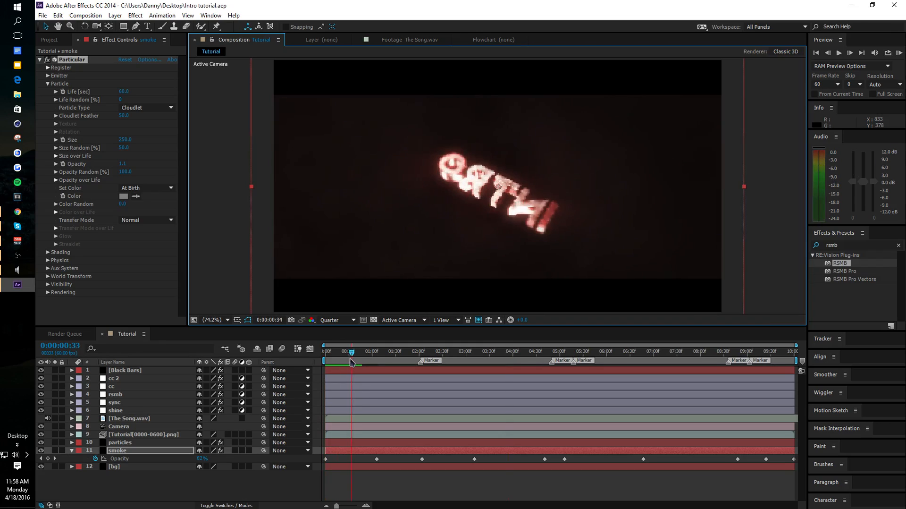
{"action": "left_click", "coordinate": [114, 378]}
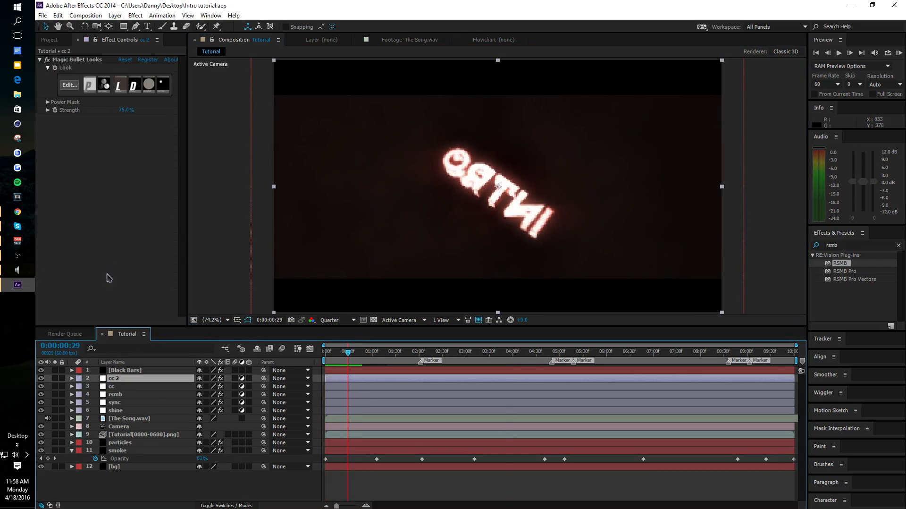
{"action": "left_click", "coordinate": [66, 85]}
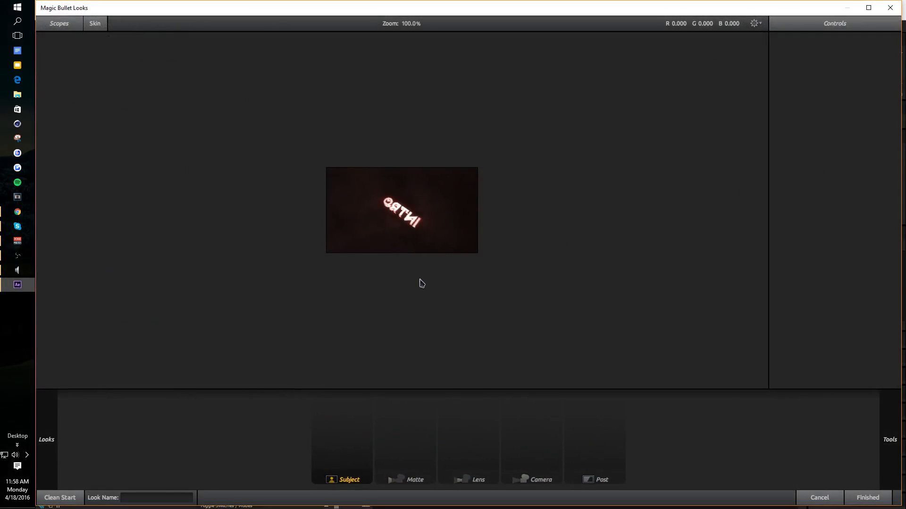
{"action": "left_click", "coordinate": [283, 433]}
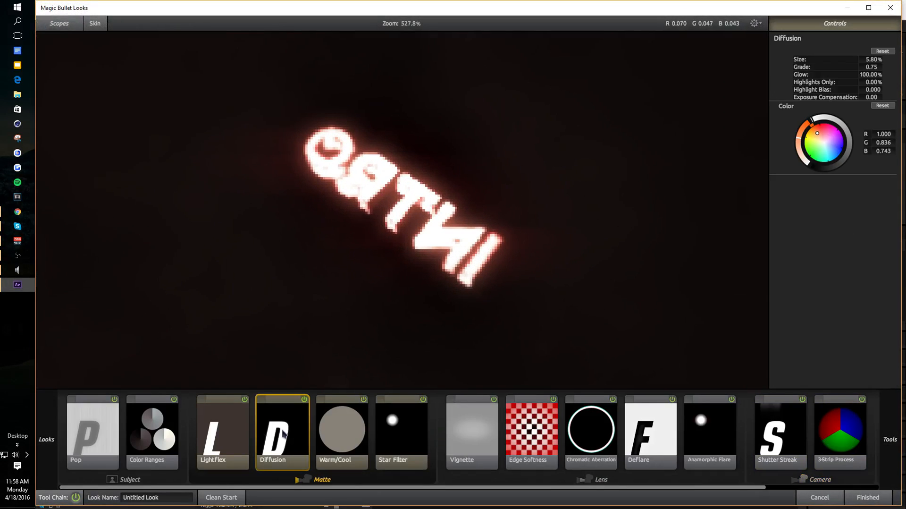
{"action": "left_click_drag", "start_coordinate": [878, 67], "coordinate": [862, 67]}
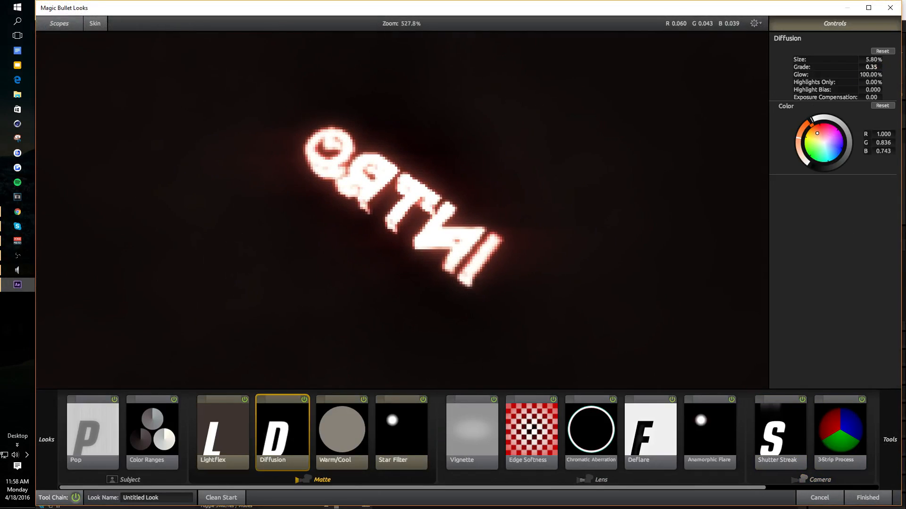
{"action": "key", "text": "Delete"}
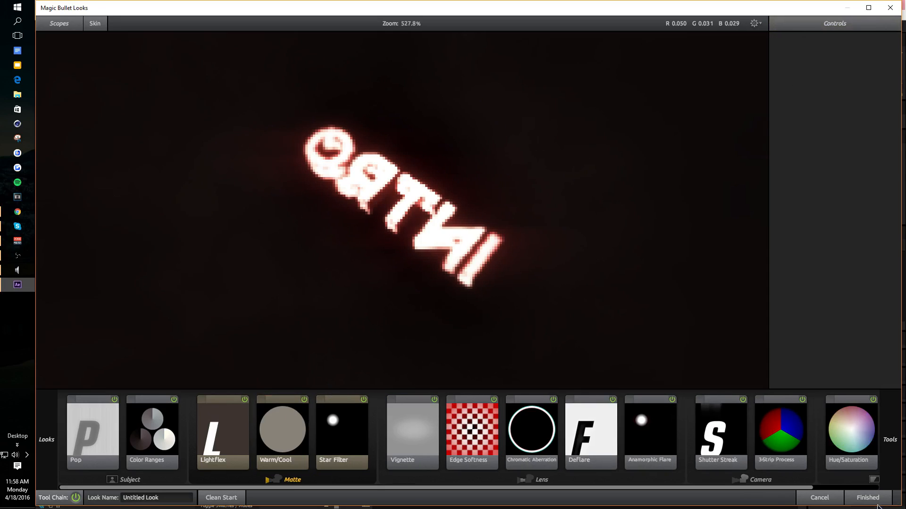
{"action": "left_click", "coordinate": [877, 503]}
- Save the project and play a RAM preview of the composition from its start
{"action": "key", "text": "ctrl+s"}
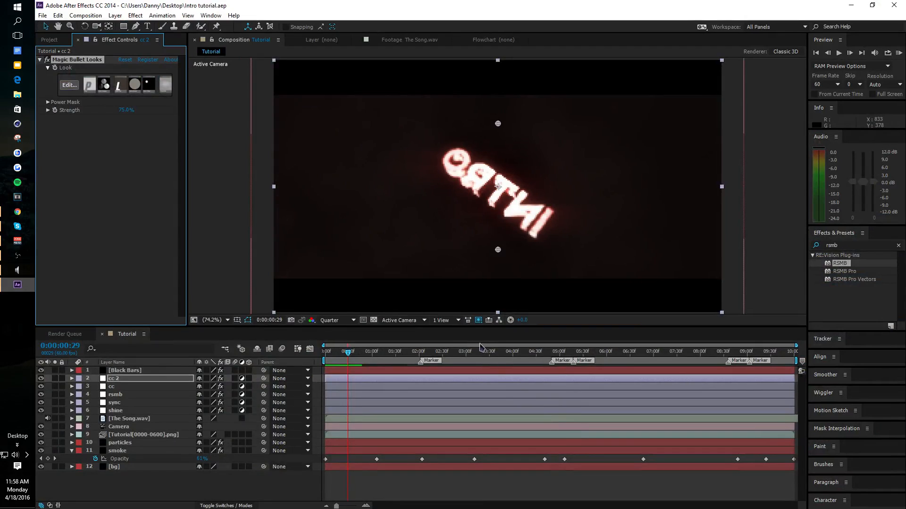
{"action": "key", "text": "KP_0"}
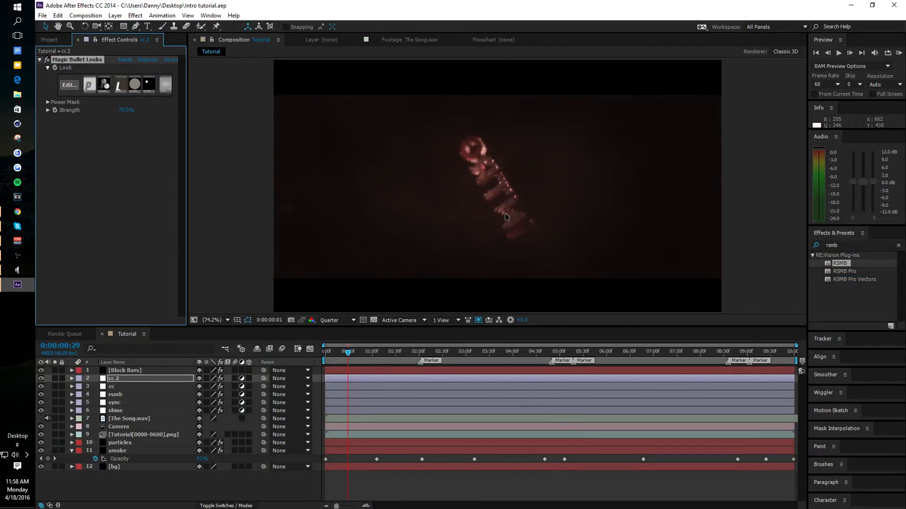
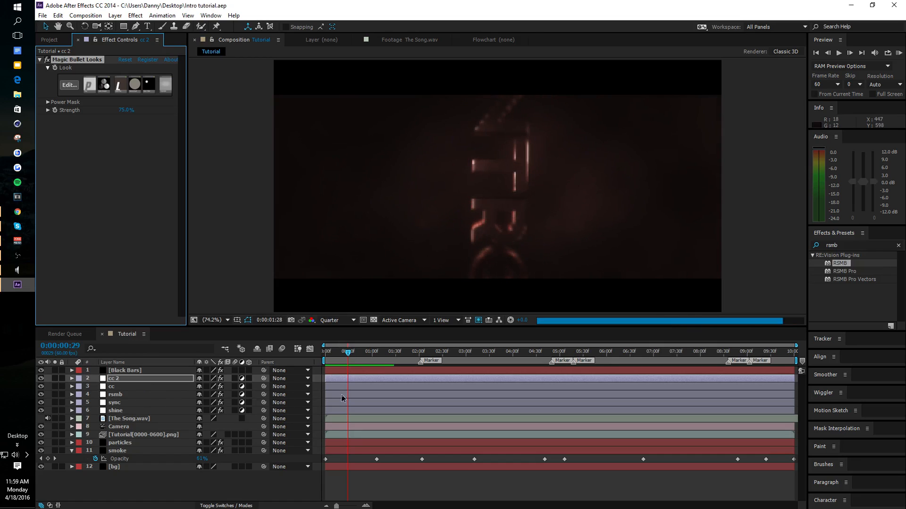
{"action": "key", "text": "space"}
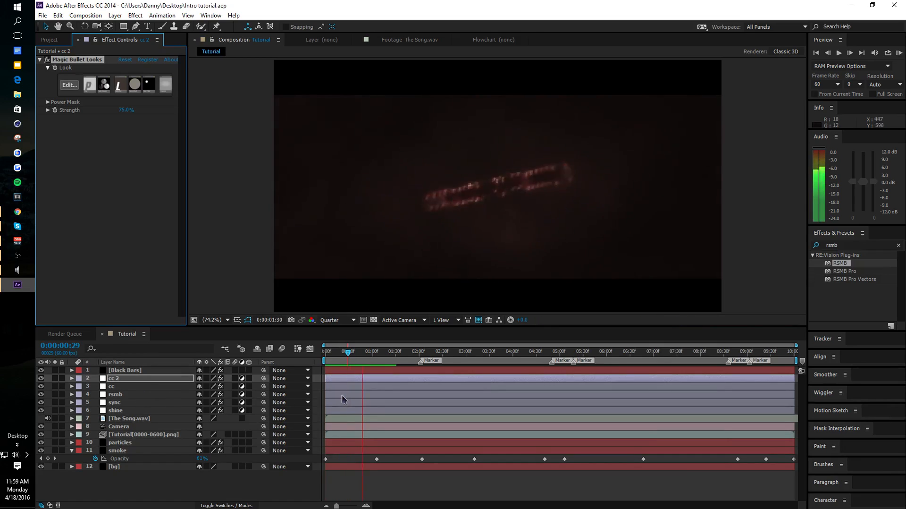
- Close the cc 2 layer's Magic Bullet look, hide the rsmb layer and play a RAM preview of the composition
{"action": "key", "text": "space"}
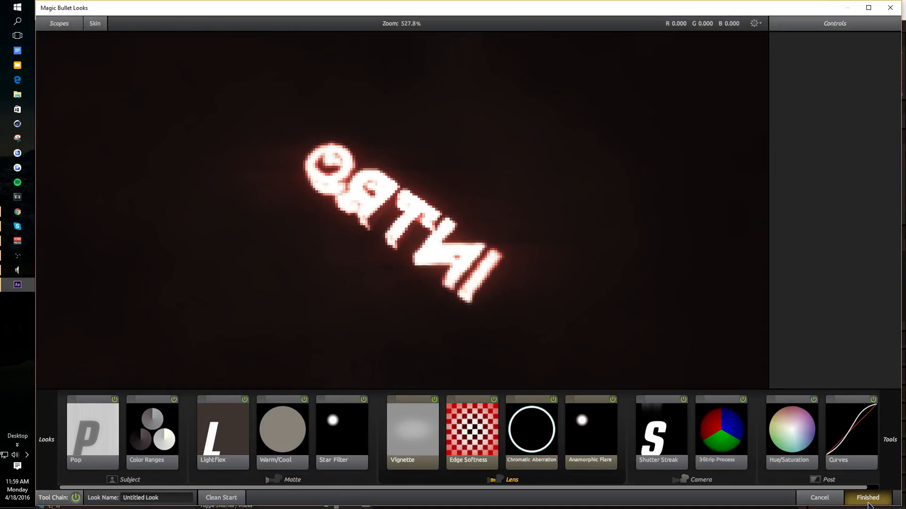
{"action": "left_click", "coordinate": [868, 502]}
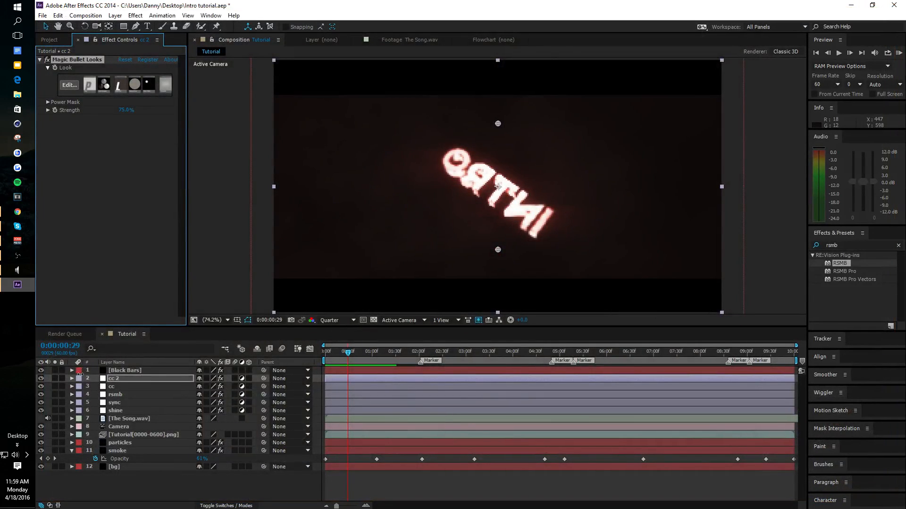
{"action": "left_click", "coordinate": [40, 394]}
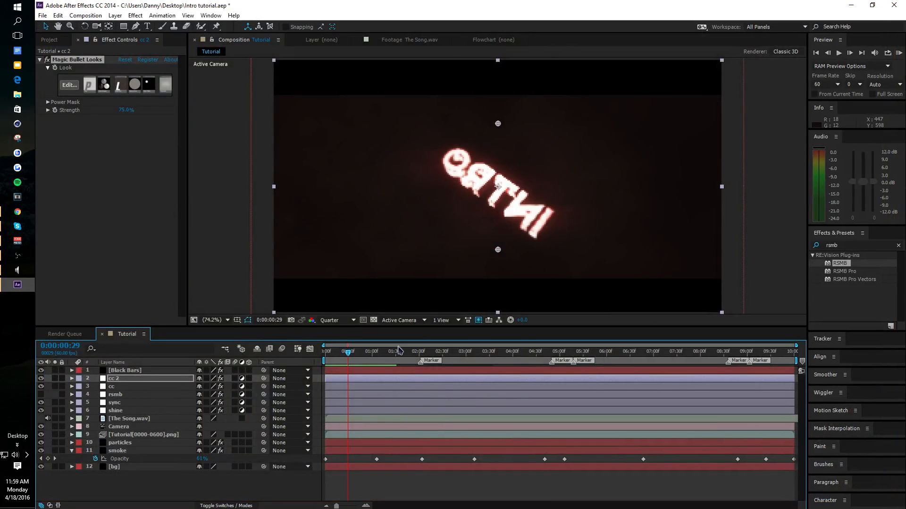
{"action": "key", "text": "space"}
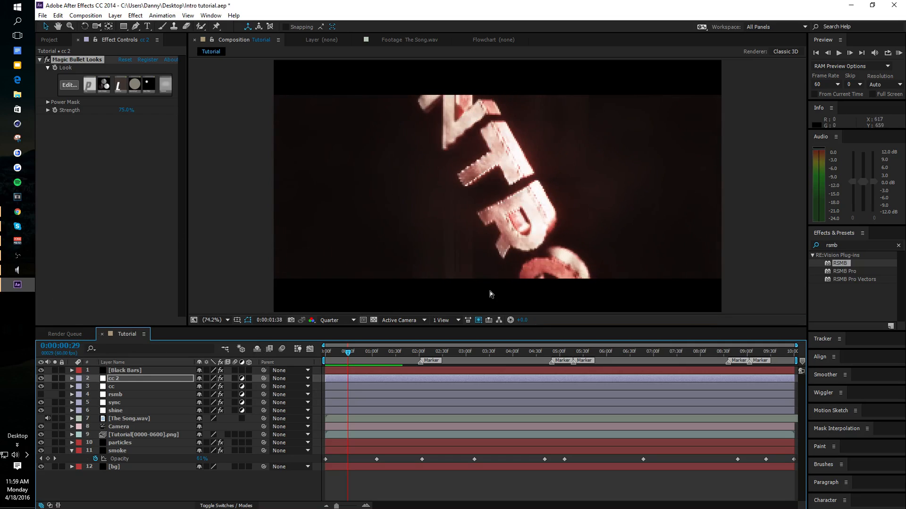
{"action": "key", "text": "space"}
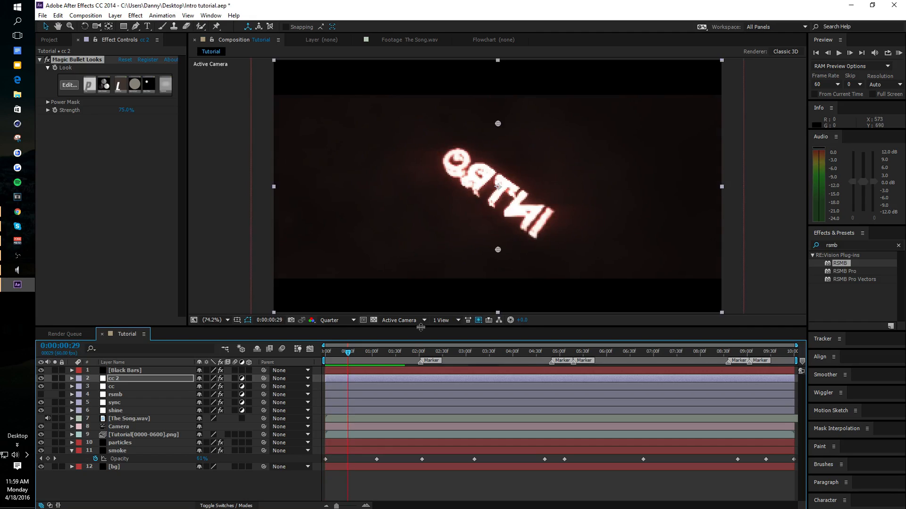
- At 0:00:01:32, delete Shutter Streak from the cc 2 layer's Magic Bullet look and apply the look
{"action": "left_click_drag", "start_coordinate": [390, 367], "coordinate": [396, 369]}
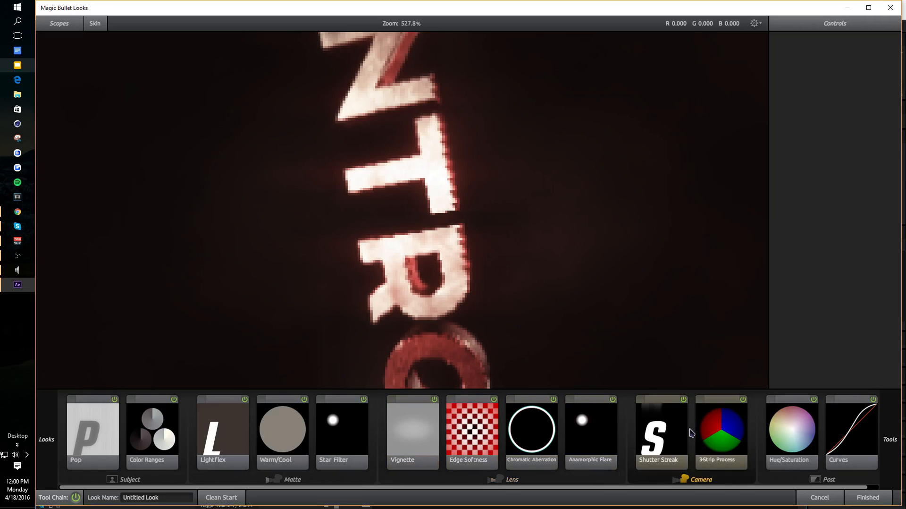
{"action": "left_click", "coordinate": [675, 432]}
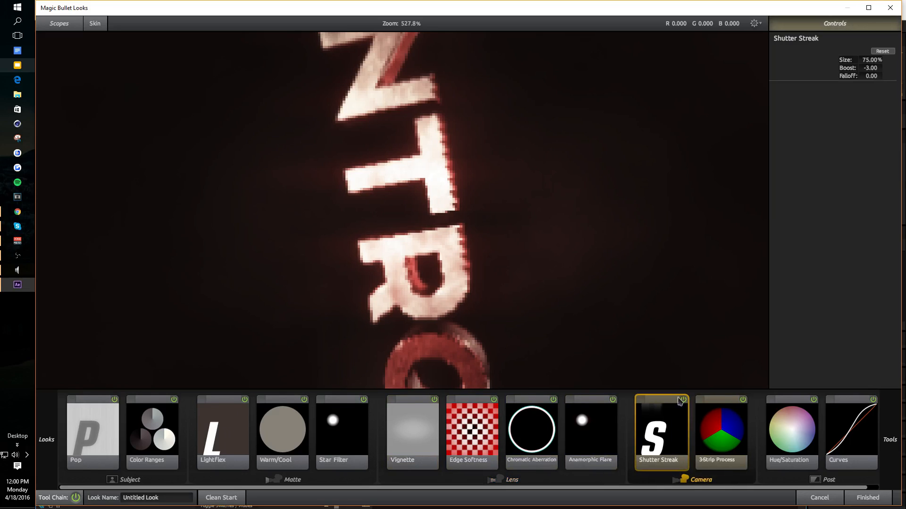
{"action": "key", "text": "Delete"}
{"action": "scroll", "coordinate": [596, 259], "scroll_direction": "down", "scroll_amount": 6}
{"action": "scroll", "coordinate": [594, 258], "scroll_direction": "up", "scroll_amount": 3}
{"action": "left_click", "coordinate": [846, 495]}
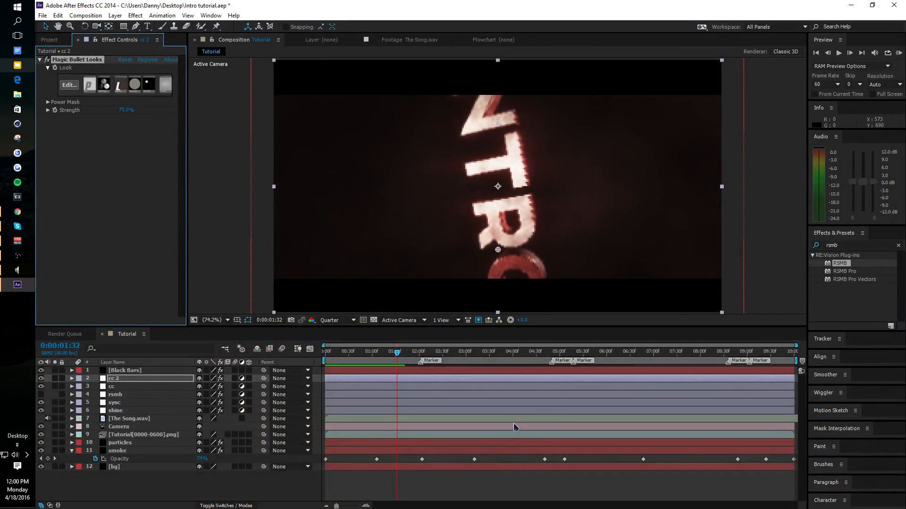
- Play a RAM preview of the composition's opening and stop it
{"action": "key", "text": "KP_0"}
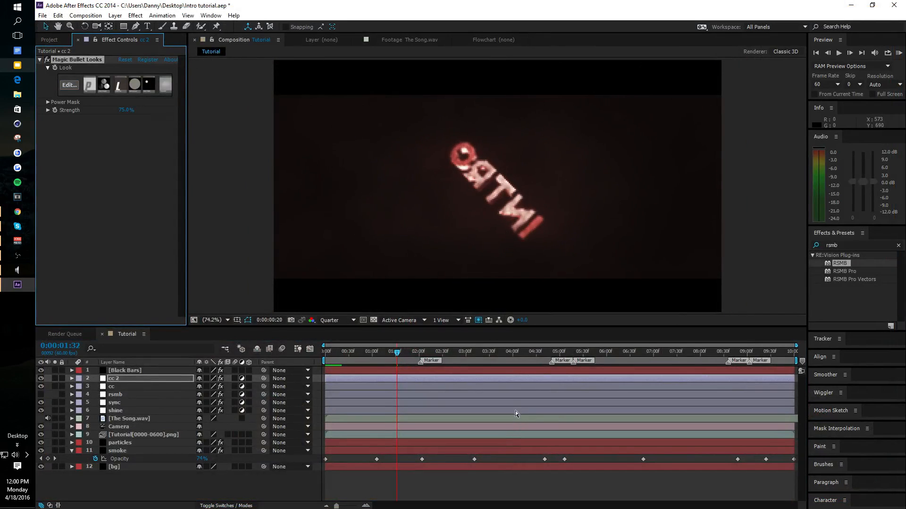
{"action": "key", "text": "space"}
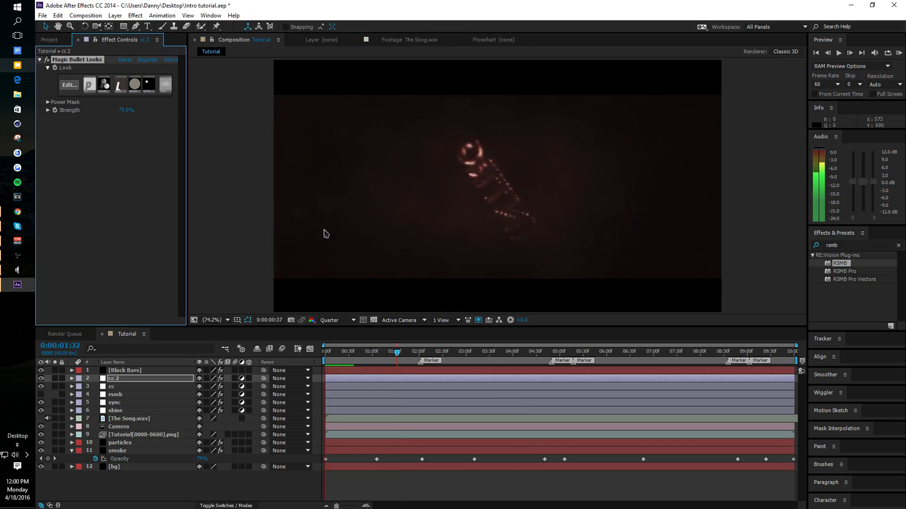
{"action": "key", "text": "space"}
- Set the Anamorphic Flare Boost to -6 in the cc 2 layer's Magic Bullet look and apply the look
{"action": "left_click", "coordinate": [69, 85]}
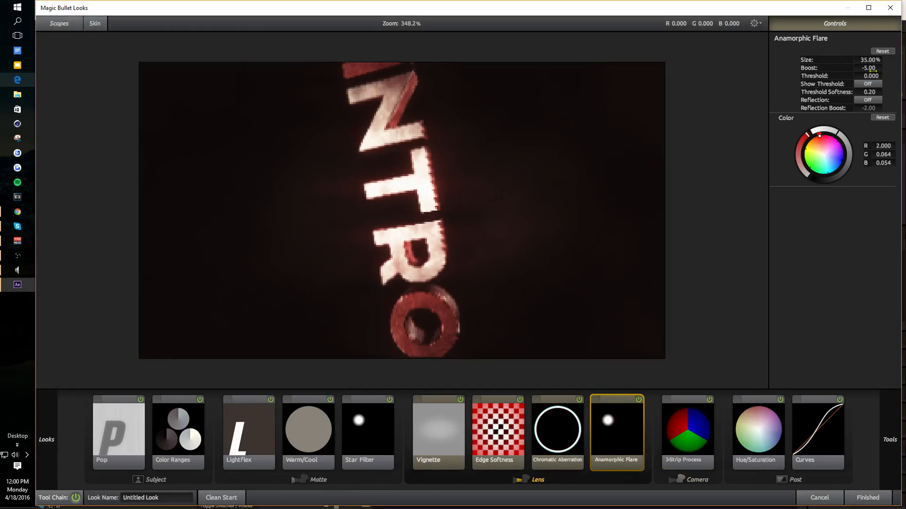
{"action": "left_click", "coordinate": [873, 70]}
{"action": "type", "text": "-6"}
{"action": "key", "text": "Return"}
{"action": "left_click", "coordinate": [867, 497]}
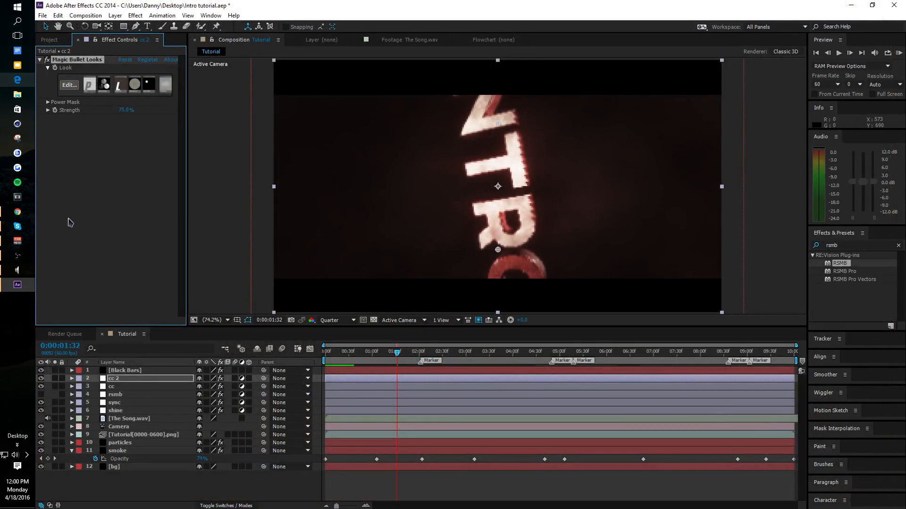
- Run a RAM preview of the composition while checking the recording status in Open Broadcaster Software
{"action": "left_click", "coordinate": [32, 260]}
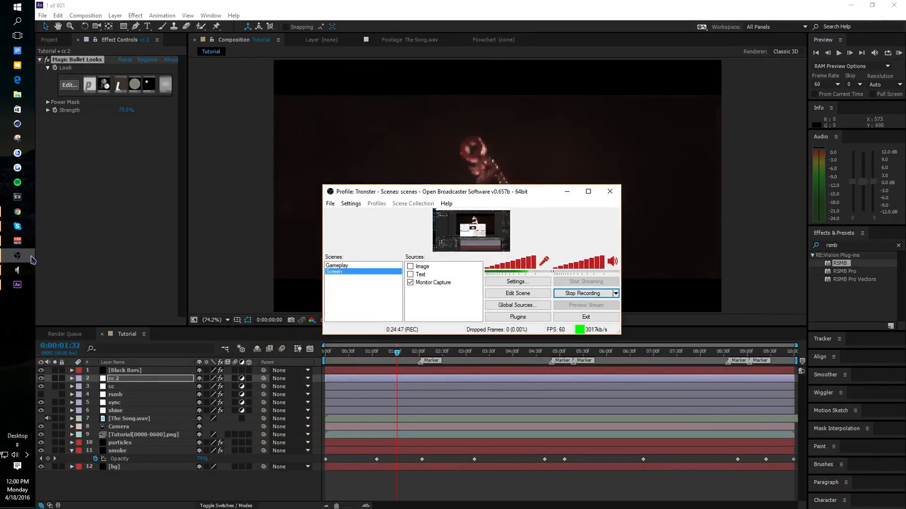
{"action": "left_click", "coordinate": [32, 260]}
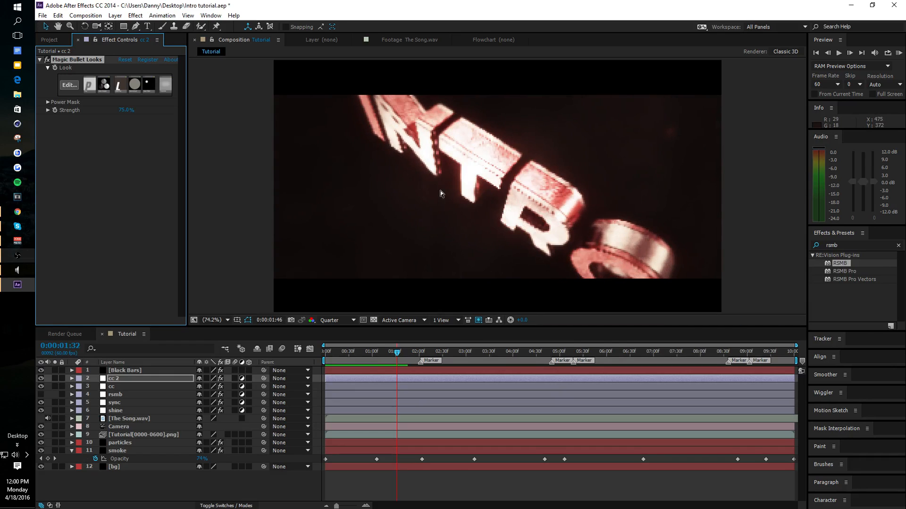
{"action": "key", "text": "space"}
{"action": "key", "text": "space"}
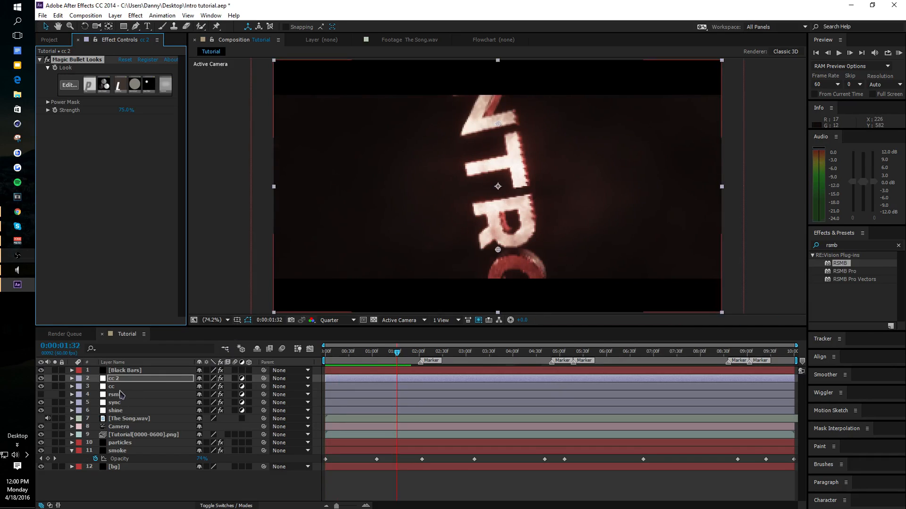
- Examine the whole tool chain of the cc layer's Magic Bullet look and close the look editor
{"action": "left_click", "coordinate": [117, 386]}
{"action": "left_click", "coordinate": [69, 85]}
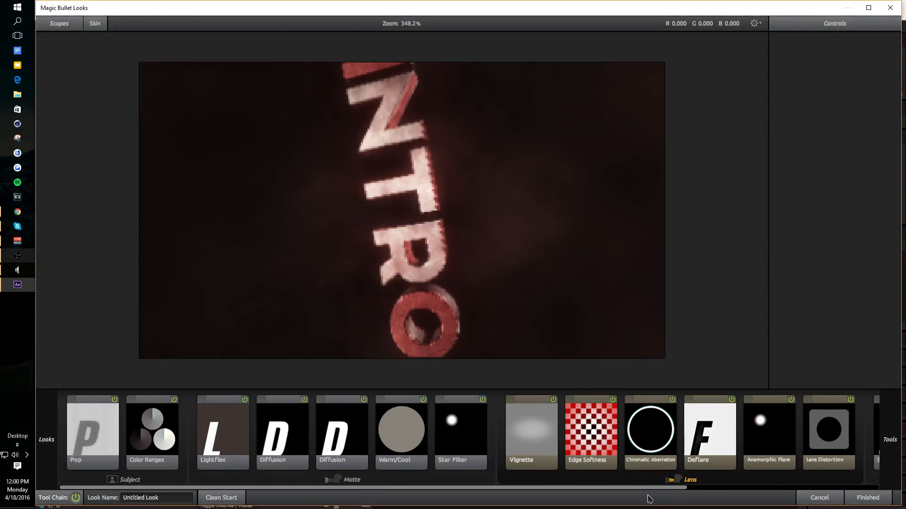
{"action": "left_click_drag", "start_coordinate": [651, 487], "coordinate": [818, 492]}
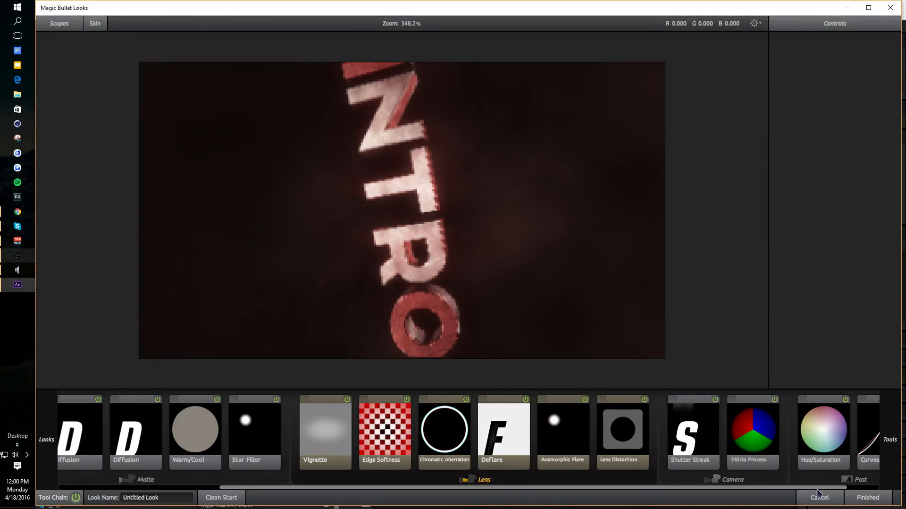
{"action": "left_click", "coordinate": [868, 497]}
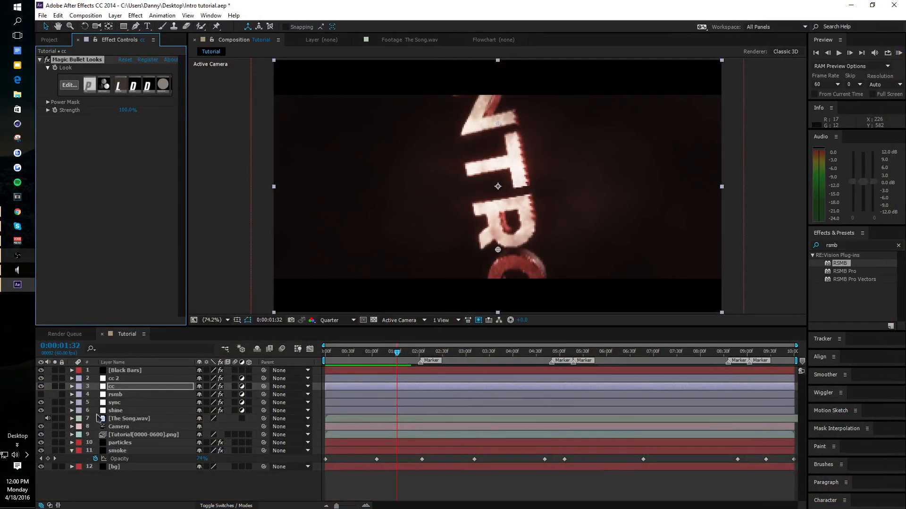
- Play a RAM preview of the Tutorial composition, checking the Open Broadcaster Software recording status while it renders
{"action": "key", "text": "KP_0"}
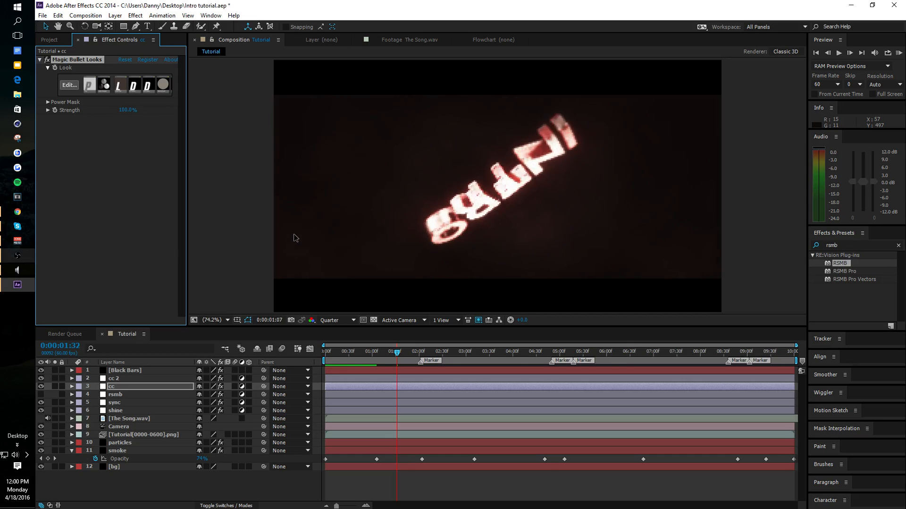
{"action": "left_click", "coordinate": [10, 255]}
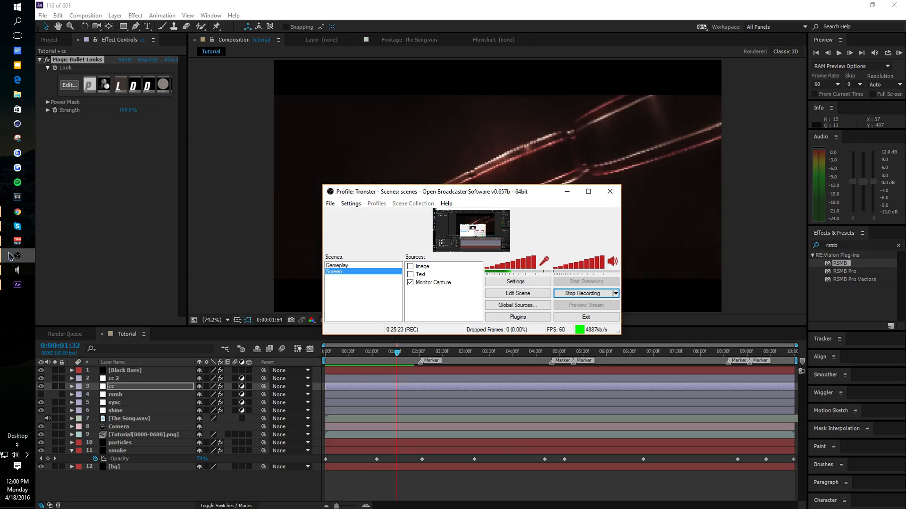
{"action": "left_click", "coordinate": [10, 255]}
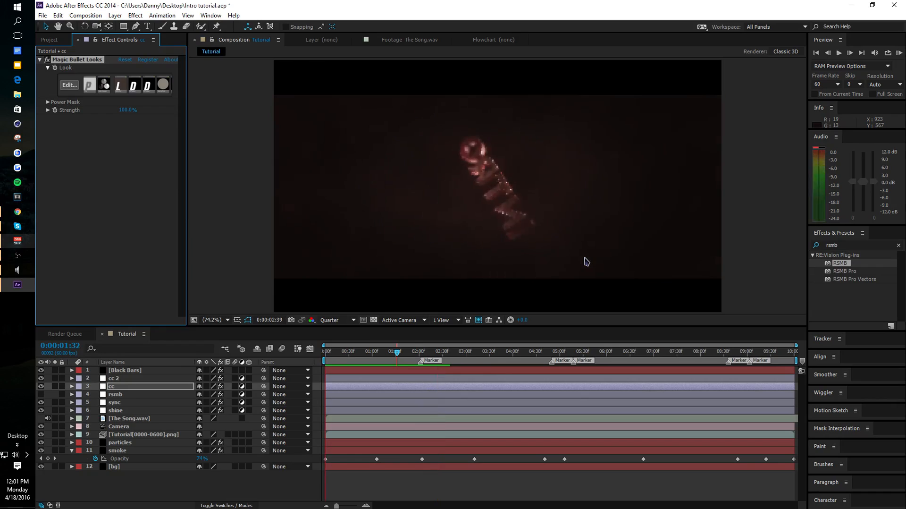
{"action": "key", "text": "space"}
- Hide all visible layers of the Tutorial composition and create a new composition named Shockwave
{"action": "left_click_drag", "start_coordinate": [40, 373], "coordinate": [41, 466]}
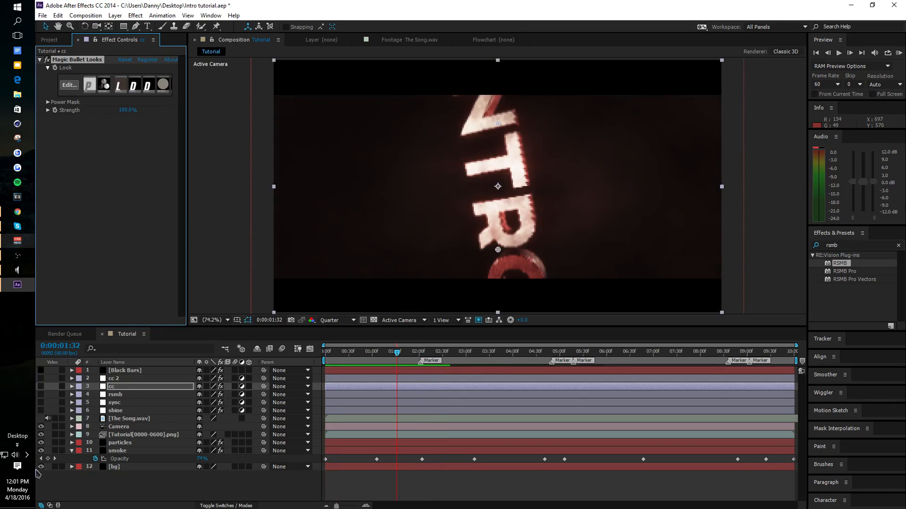
{"action": "left_click", "coordinate": [55, 40]}
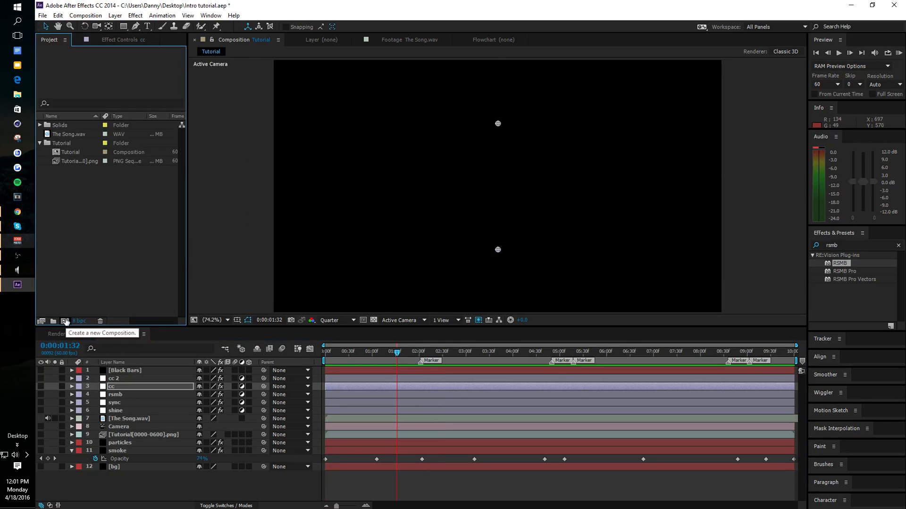
{"action": "left_click", "coordinate": [65, 321]}
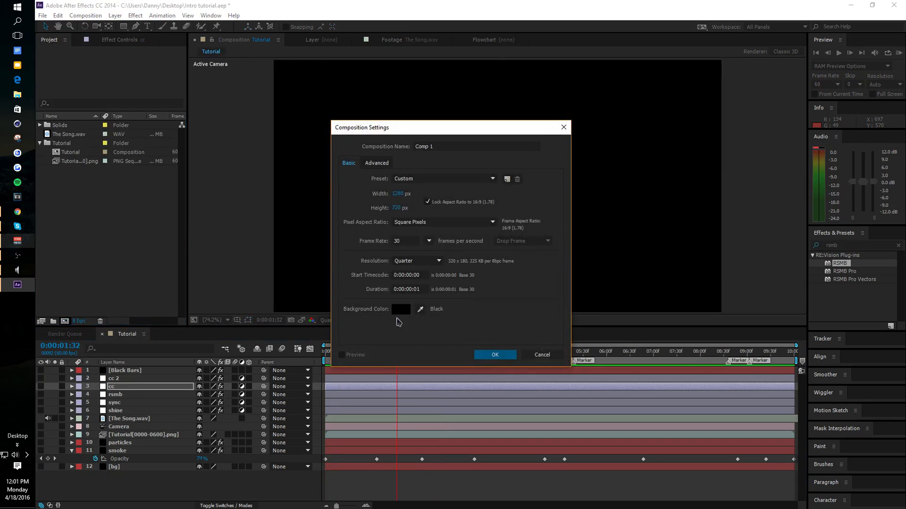
{"action": "left_click", "coordinate": [479, 144]}
{"action": "type", "text": "Shoc"}
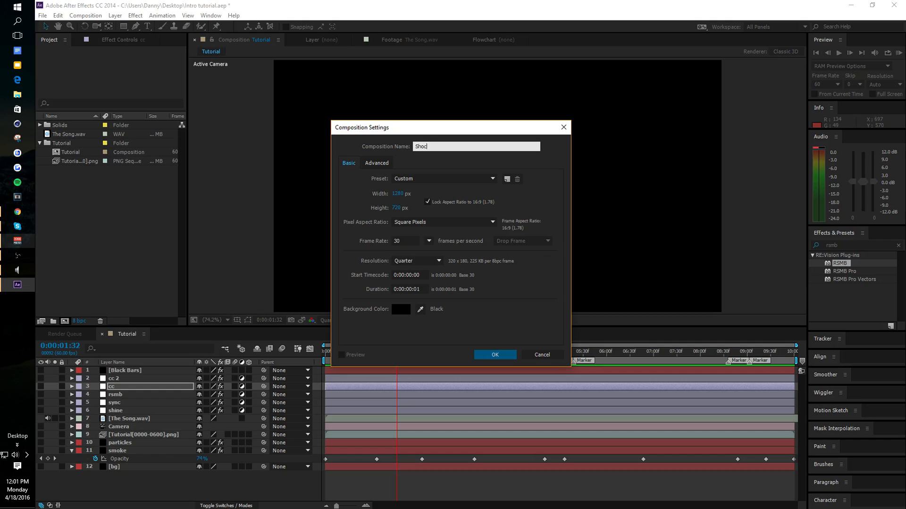
{"action": "type", "text": "kwave"}
{"action": "key", "text": "Return"}
- Set the Shockwave composition's duration to 0:00:00:10
{"action": "right_click", "coordinate": [145, 347]}
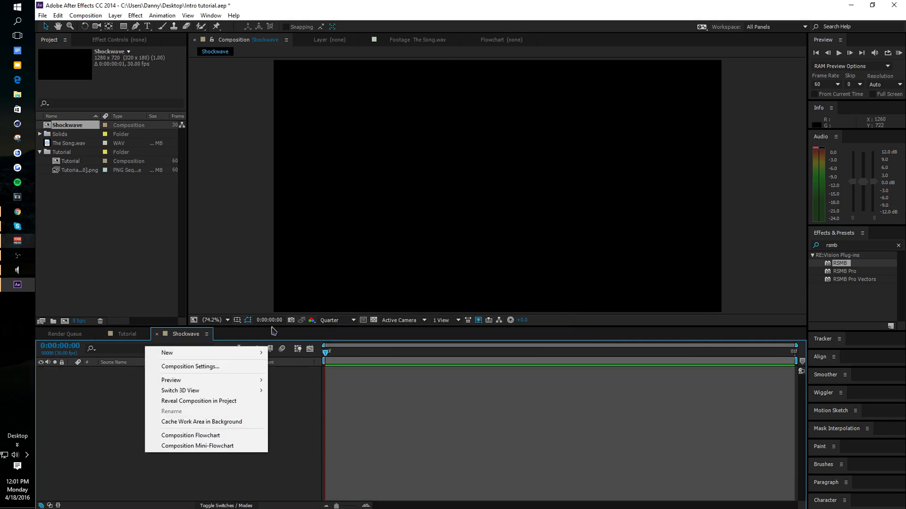
{"action": "left_click", "coordinate": [86, 15]}
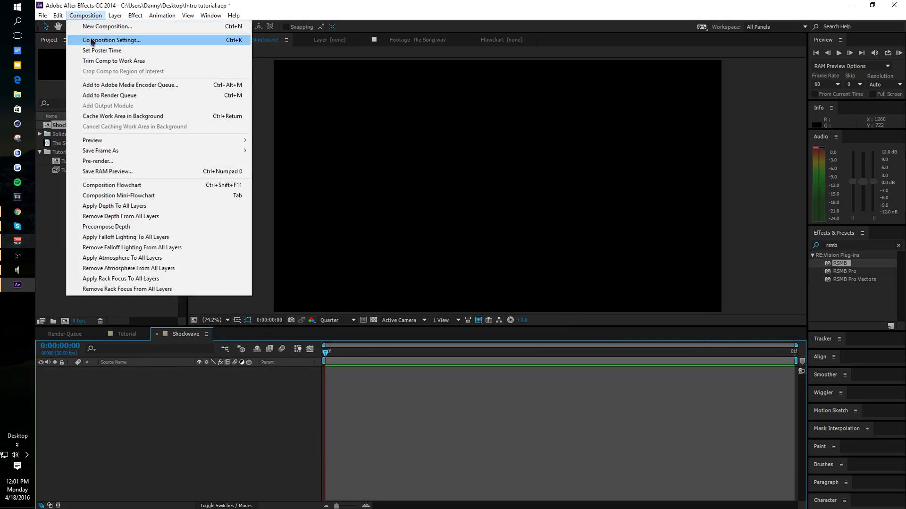
{"action": "left_click", "coordinate": [95, 40]}
{"action": "left_click", "coordinate": [416, 289]}
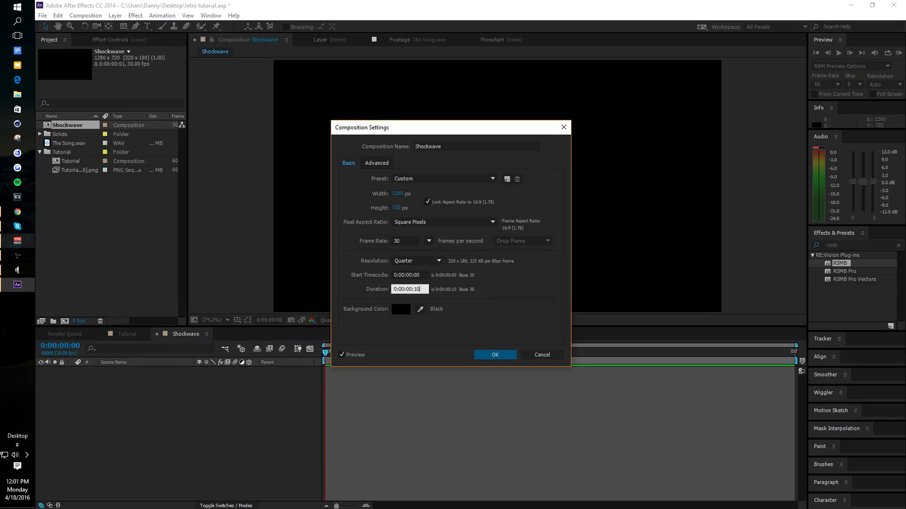
{"action": "key", "text": "Return"}
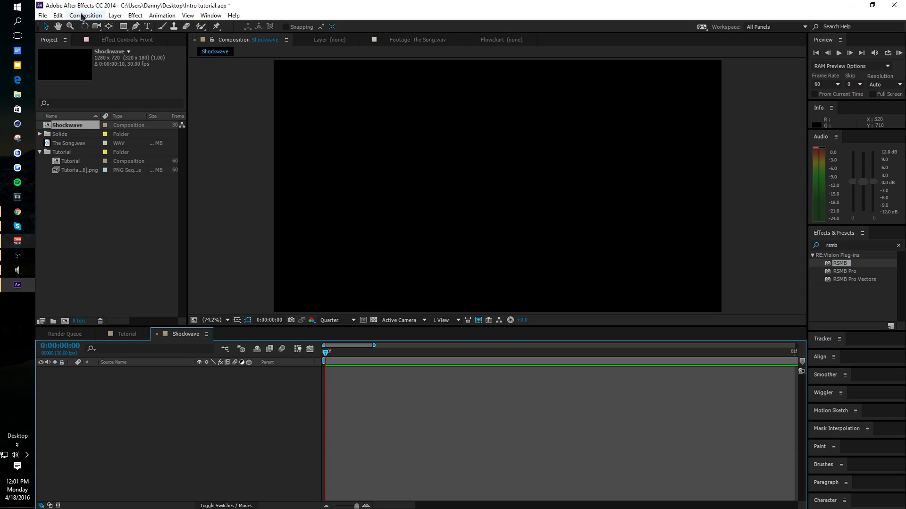
- Set the Shockwave composition's duration to 0:00:02:00
{"action": "left_click", "coordinate": [81, 16]}
{"action": "left_click", "coordinate": [95, 39]}
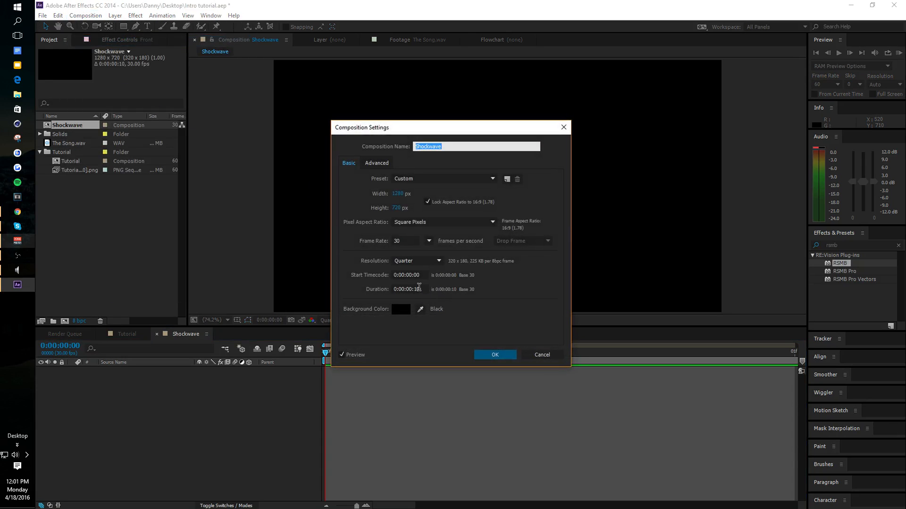
{"action": "left_click", "coordinate": [419, 288]}
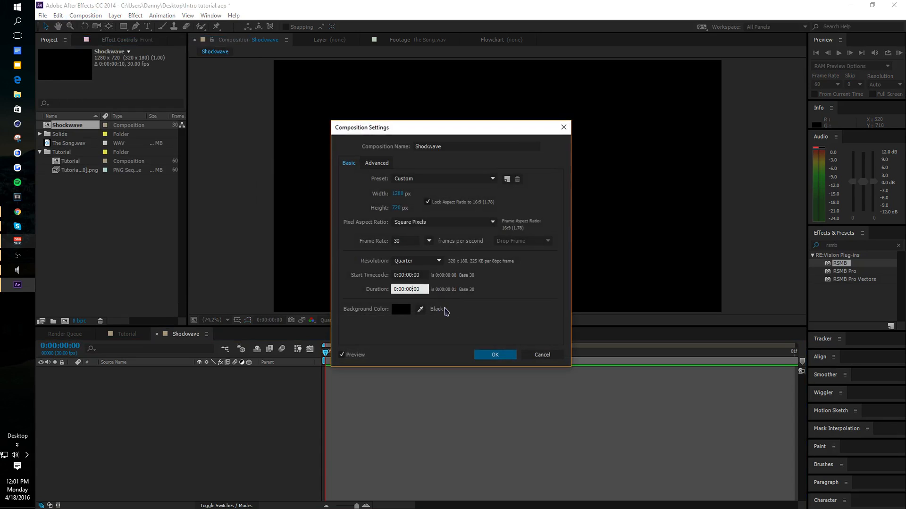
{"action": "key", "text": "Return"}
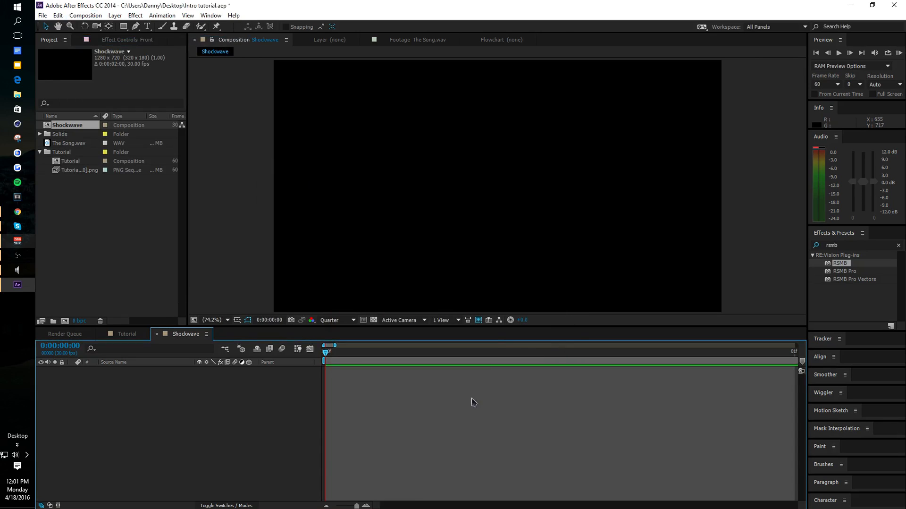
- Add a black 1280 x 720 px solid layer named Shockwave to the Shockwave composition
{"action": "right_click", "coordinate": [227, 489]}
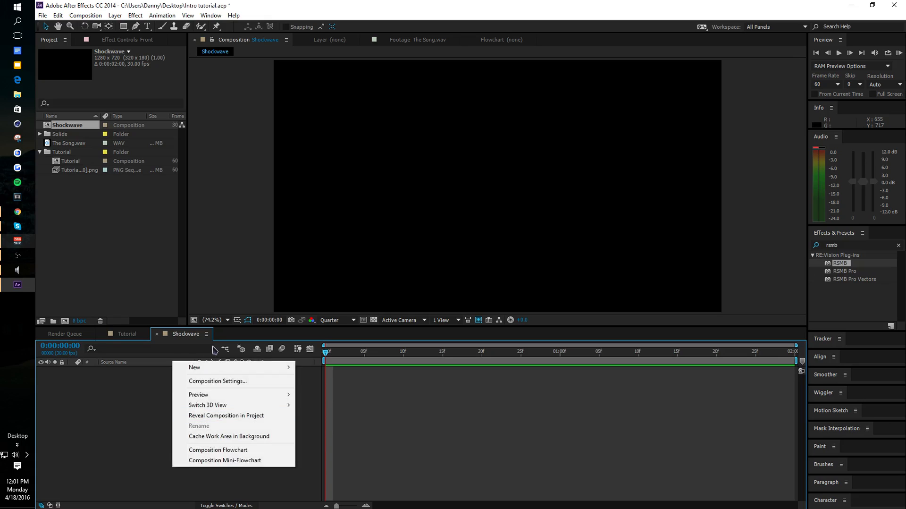
{"action": "mouse_move", "coordinate": [220, 372]}
{"action": "left_click", "coordinate": [314, 393]}
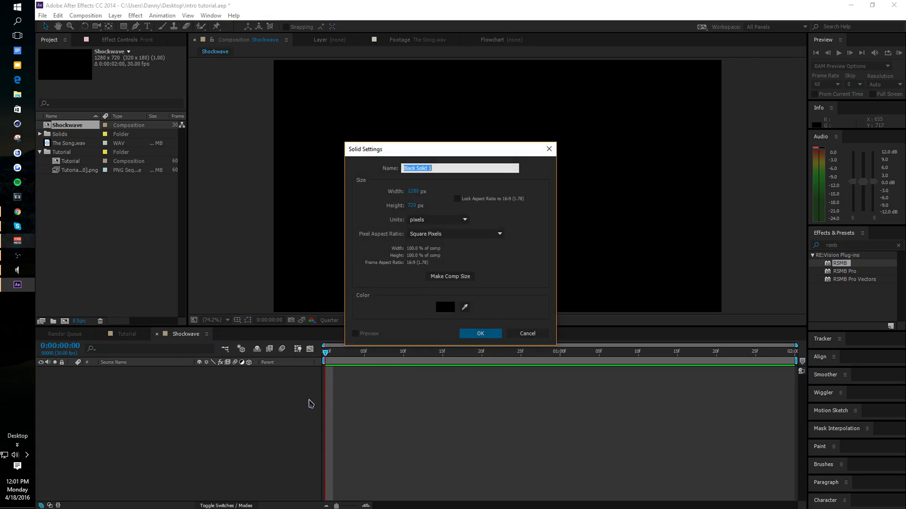
{"action": "type", "text": "bg"}
{"action": "key", "text": "BackSpace"}
{"action": "key", "text": "BackSpace"}
{"action": "type", "text": "Shockwave"}
{"action": "key", "text": "Return"}
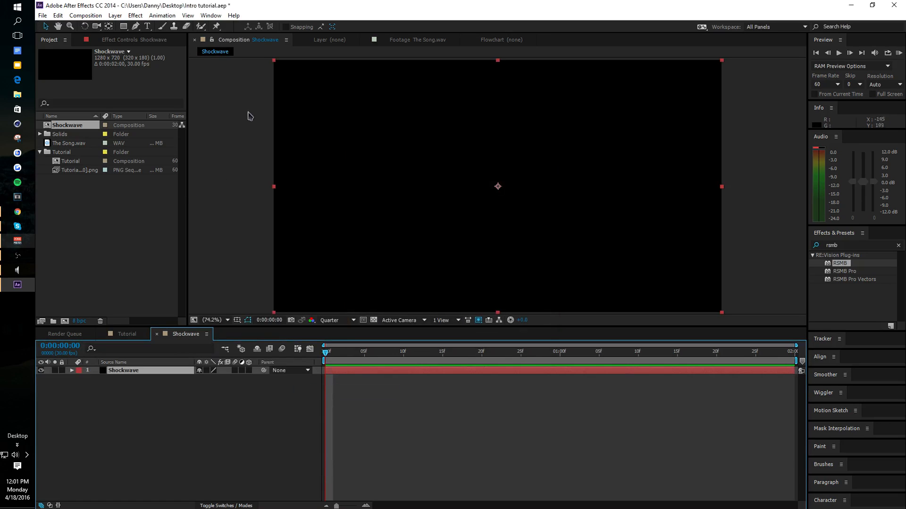
- Search the effects and presets for "shock"
{"action": "left_click", "coordinate": [845, 247]}
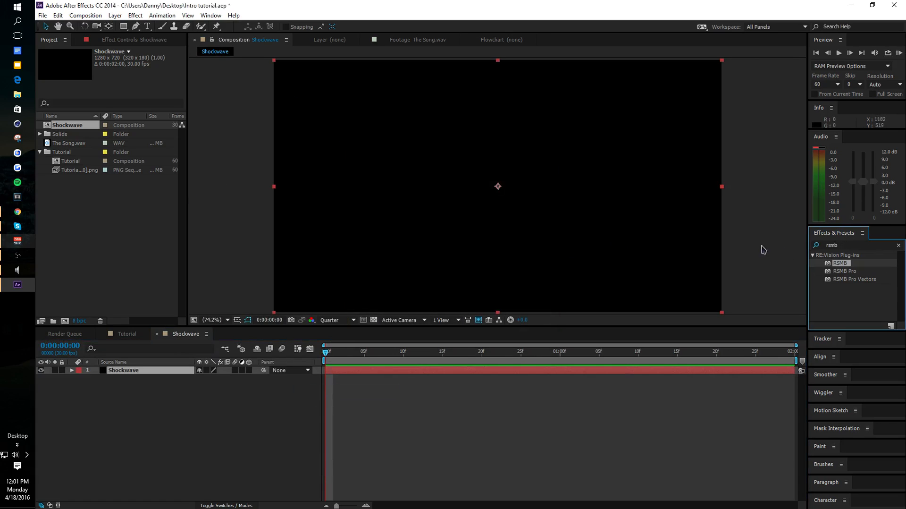
{"action": "double_click", "coordinate": [845, 245]}
{"action": "type", "text": "schock"}
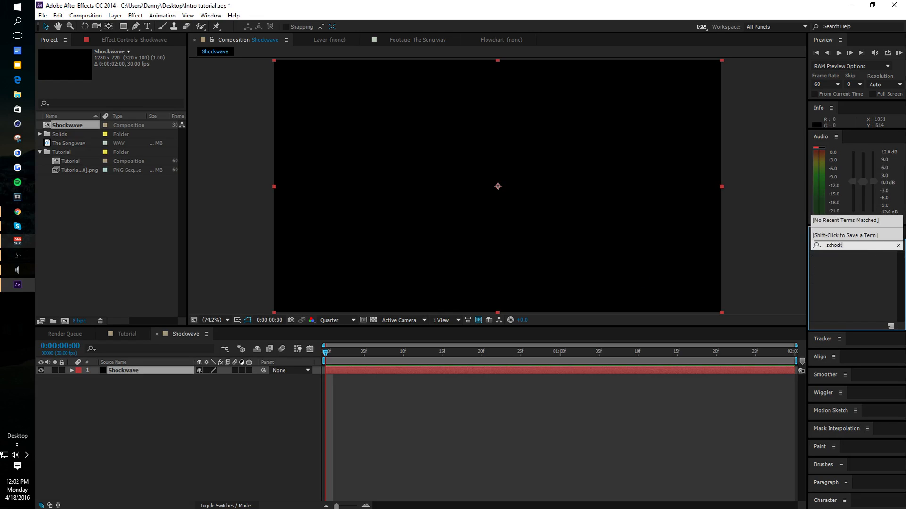
{"action": "key", "text": "BackSpace"}
{"action": "key", "text": "BackSpace"}
{"action": "key", "text": "BackSpace"}
{"action": "key", "text": "BackSpace"}
{"action": "key", "text": "BackSpace"}
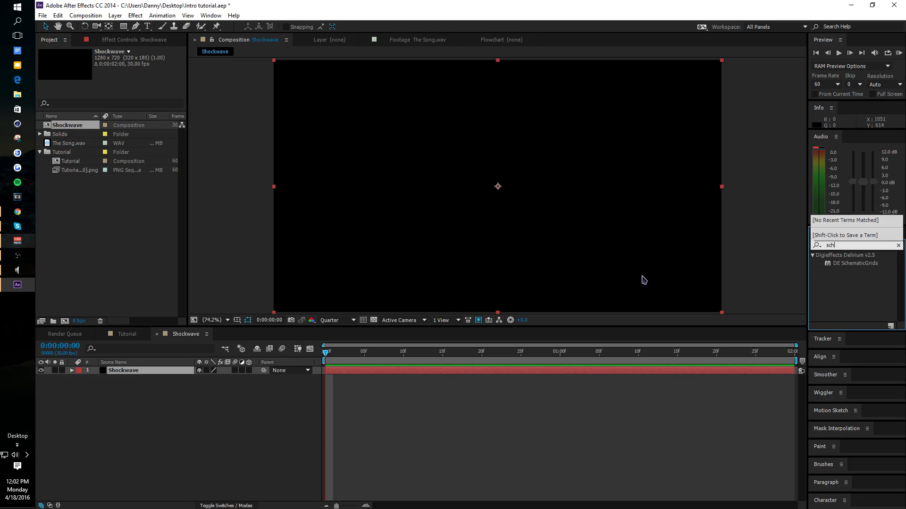
{"action": "type", "text": "hock"}
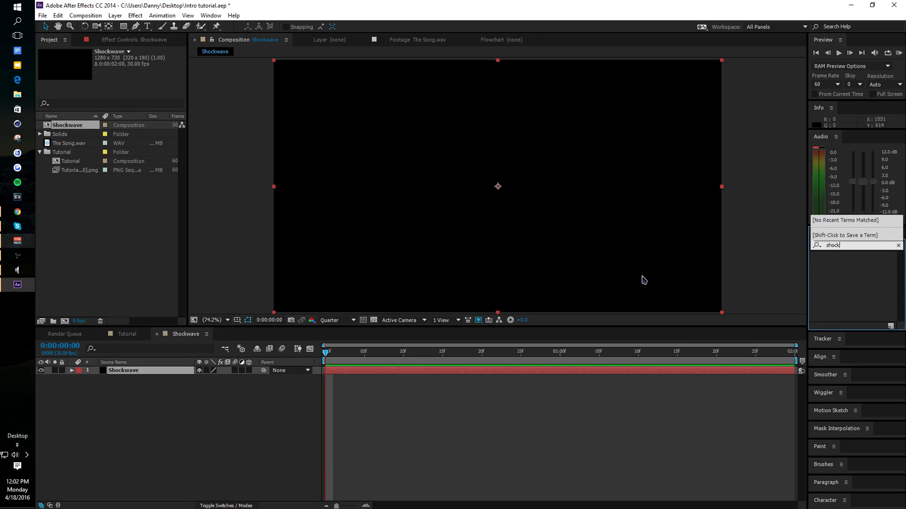
- Find the Trapcode Form effect with the search term "form" and apply it to the Shockwave layer
{"action": "type", "text": "form"}
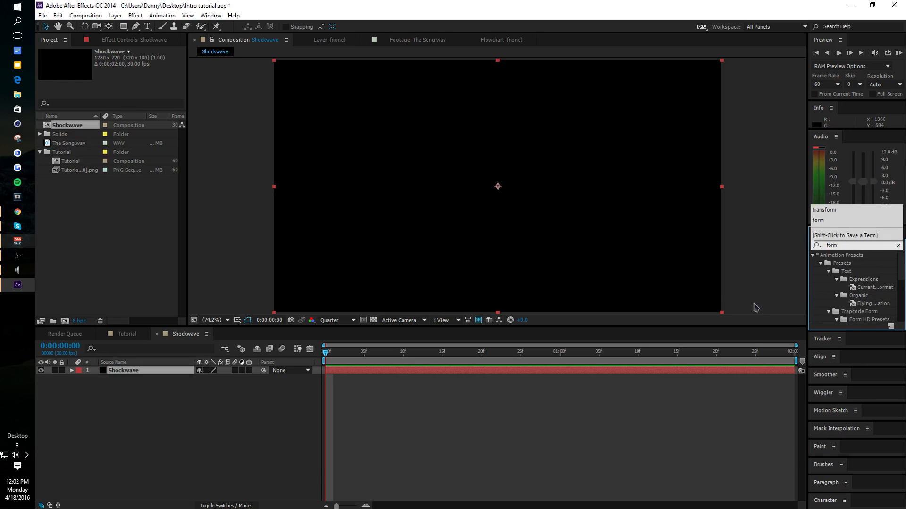
{"action": "scroll", "coordinate": [840, 292], "scroll_direction": "down", "scroll_amount": 5}
{"action": "double_click", "coordinate": [839, 317]}
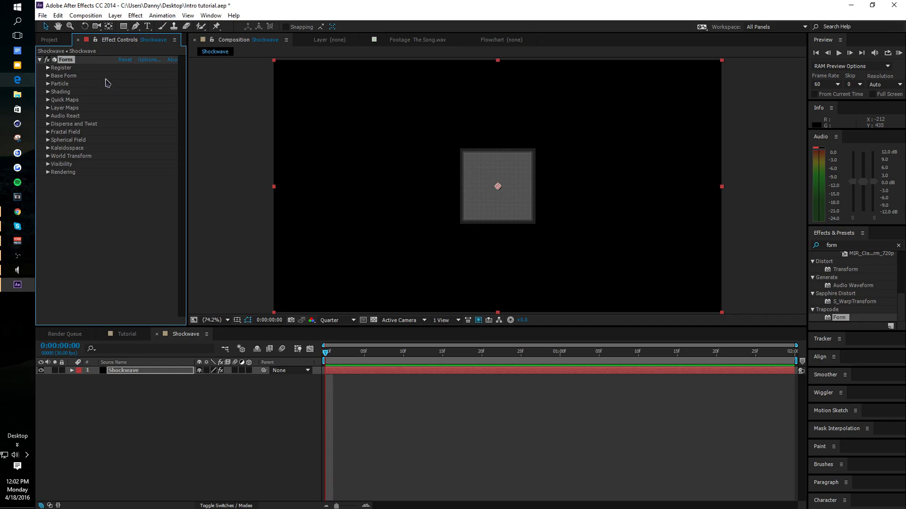
- Change the Form effect's base form to Sphere - Layered
{"action": "left_click", "coordinate": [119, 85]}
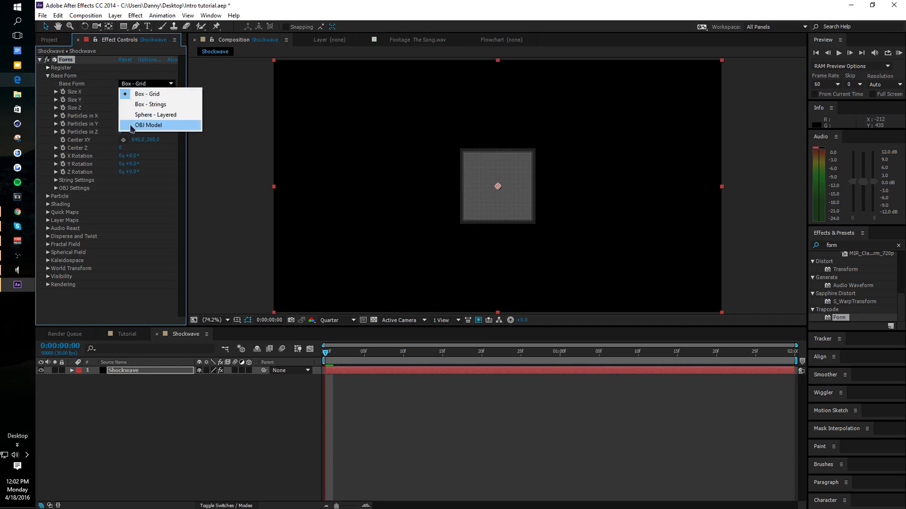
{"action": "left_click", "coordinate": [121, 88]}
{"action": "left_click", "coordinate": [120, 86]}
{"action": "left_click", "coordinate": [126, 113]}
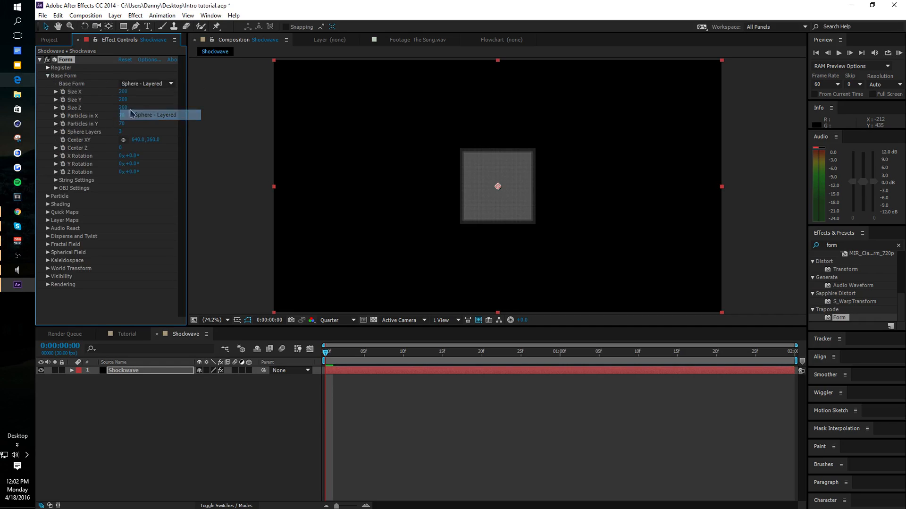
{"action": "left_click", "coordinate": [123, 92]}
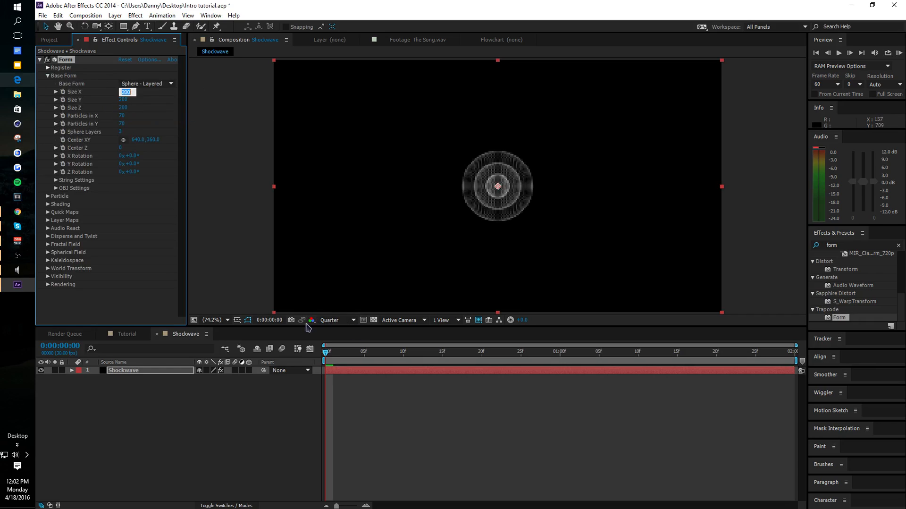
{"action": "left_click_drag", "start_coordinate": [393, 357], "coordinate": [288, 300]}
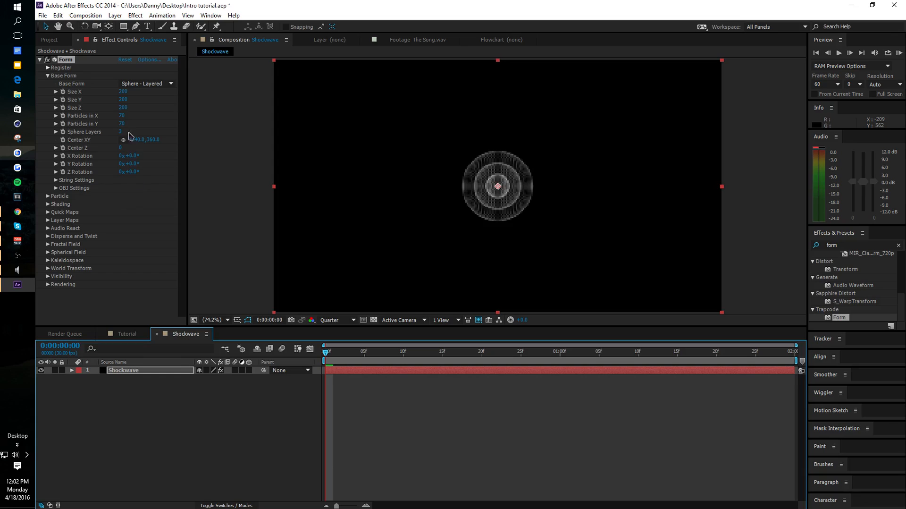
- Set the base form's Size X and Size Y to 250, Size Z to 1200, and Particles in X to 900
{"action": "left_click", "coordinate": [124, 107]}
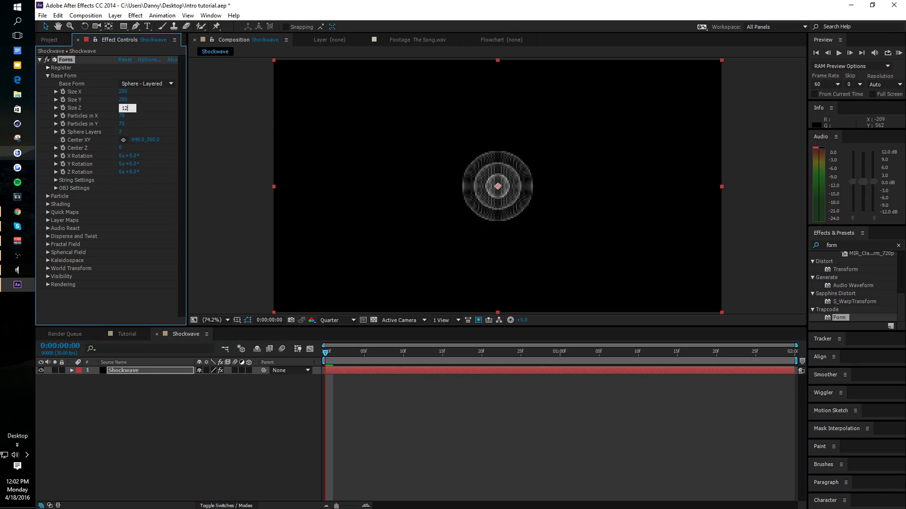
{"action": "key", "text": "Tab"}
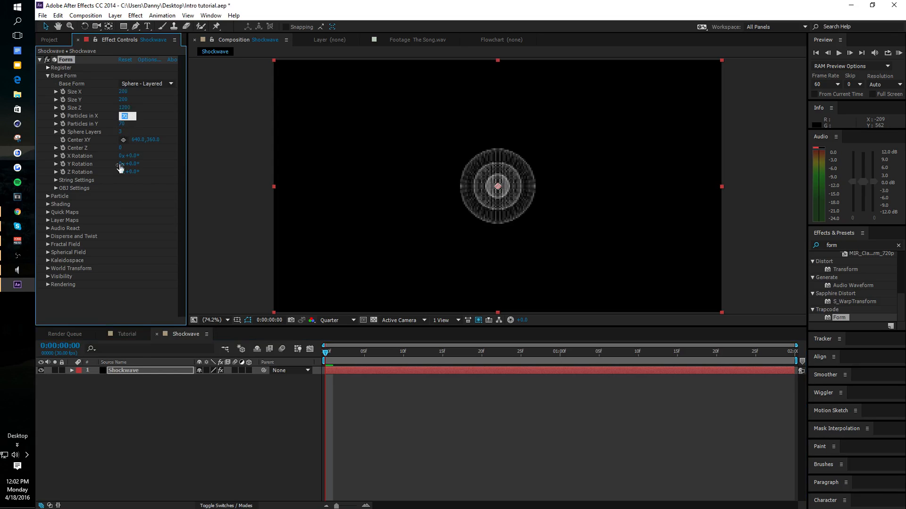
{"action": "key", "text": "Return"}
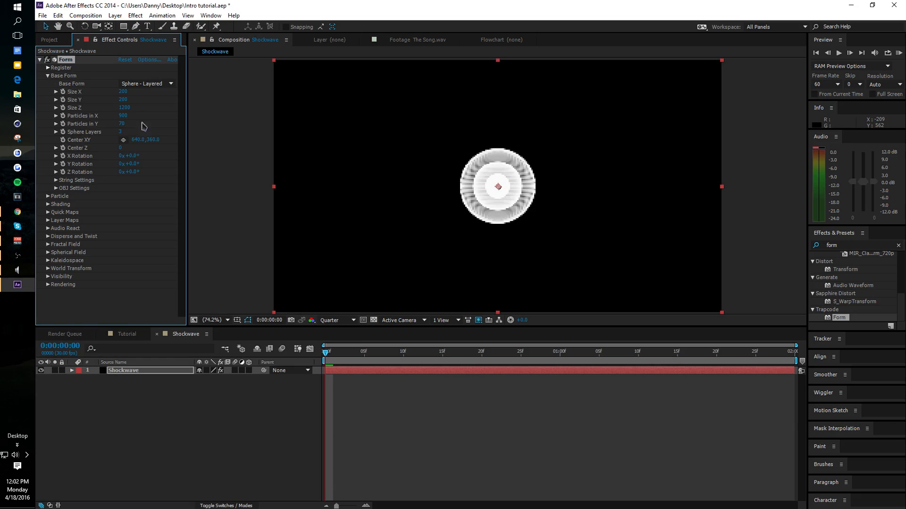
{"action": "left_click", "coordinate": [125, 92]}
{"action": "key", "text": "Tab"}
{"action": "type", "text": "2"}
{"action": "key", "text": "Return"}
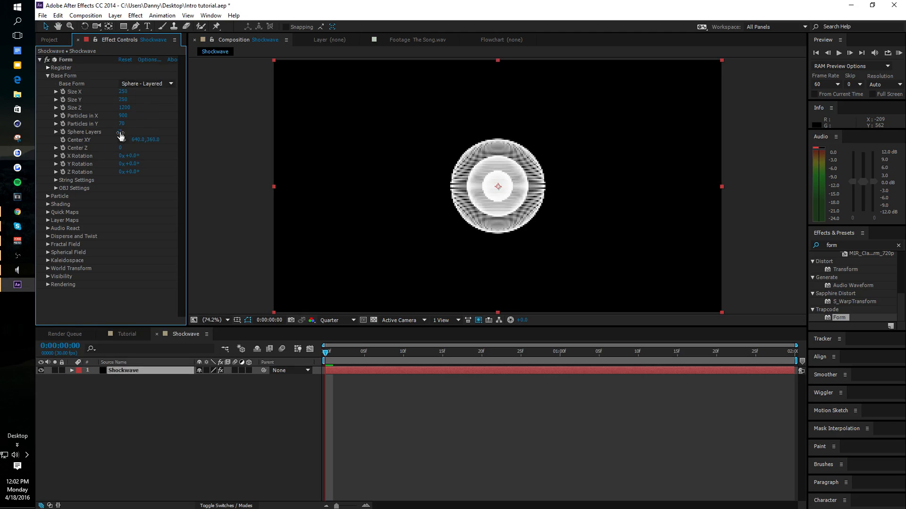
- Set the particle Size in the Form effect to 0.25
{"action": "left_click", "coordinate": [49, 196]}
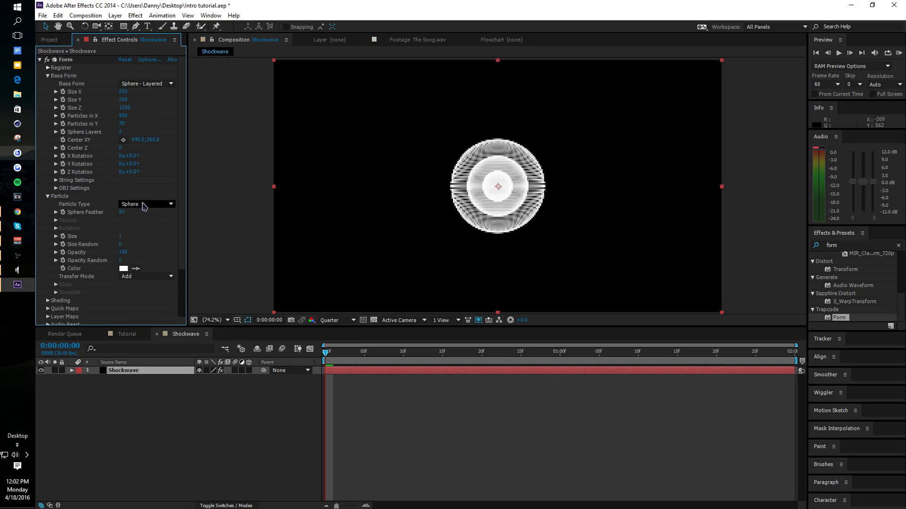
{"action": "left_click", "coordinate": [122, 236]}
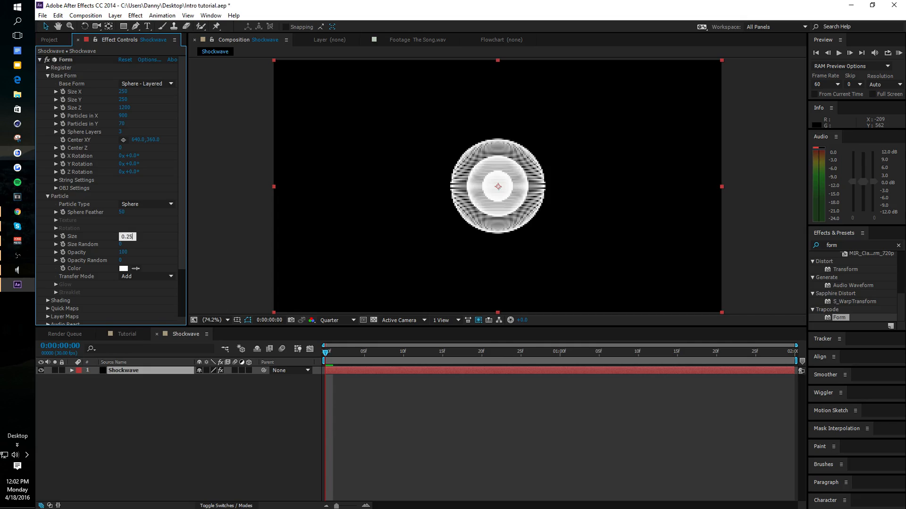
{"action": "type", "text": "0.25"}
{"action": "key", "text": "Return"}
- Try a particle Opacity of 5 with Opacity Random at 0
{"action": "left_click", "coordinate": [121, 252]}
{"action": "type", "text": "5"}
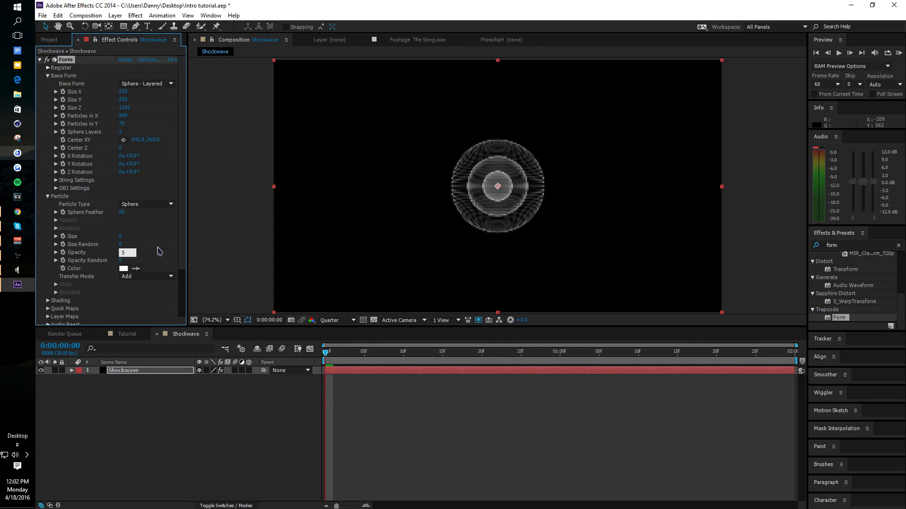
{"action": "key", "text": "Return"}
{"action": "left_click", "coordinate": [122, 260]}
{"action": "type", "text": "0"}
{"action": "key", "text": "Return"}
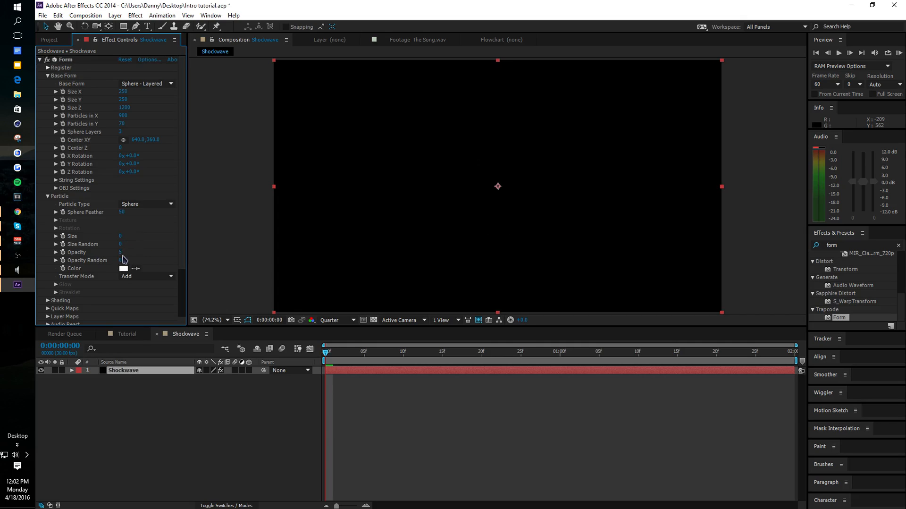
- Set the particle Opacity to 50 and leave the particle color white
{"action": "left_click", "coordinate": [121, 252]}
{"action": "key", "text": "Return"}
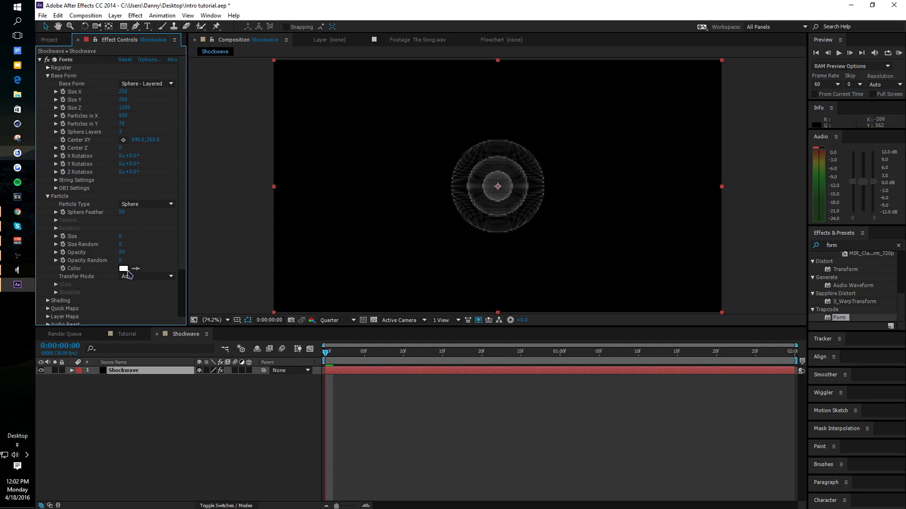
{"action": "left_click", "coordinate": [123, 268]}
{"action": "left_click", "coordinate": [608, 217]}
- Set the composition's preview resolution to Full and move the current time to 0:00:00:17
{"action": "left_click", "coordinate": [337, 320]}
{"action": "left_click", "coordinate": [338, 341]}
{"action": "scroll", "coordinate": [118, 203], "scroll_direction": "down", "scroll_amount": 3}
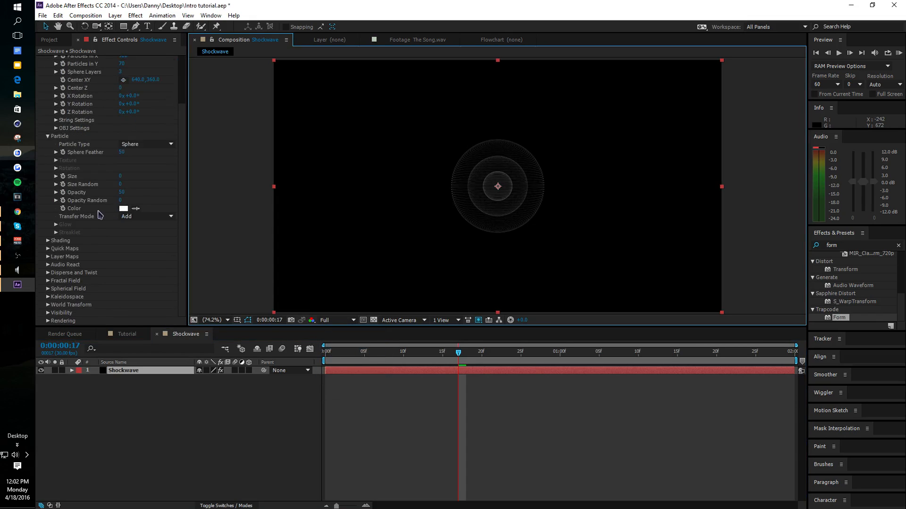
{"action": "scroll", "coordinate": [109, 170], "scroll_direction": "up", "scroll_amount": 3}
- Set Particles in Y of the layered sphere to 200
{"action": "left_click", "coordinate": [127, 126]}
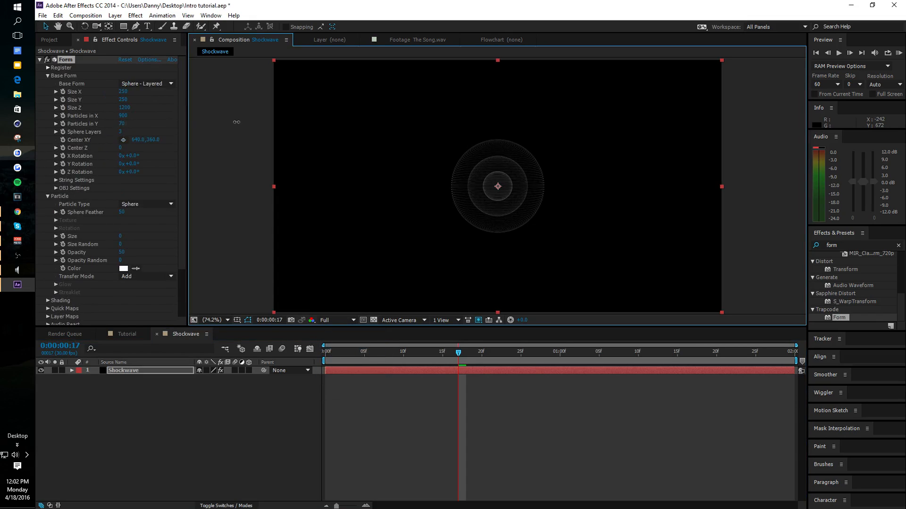
{"action": "left_click_drag", "start_coordinate": [435, 119], "coordinate": [435, 119]}
{"action": "key", "text": "ctrl+z"}
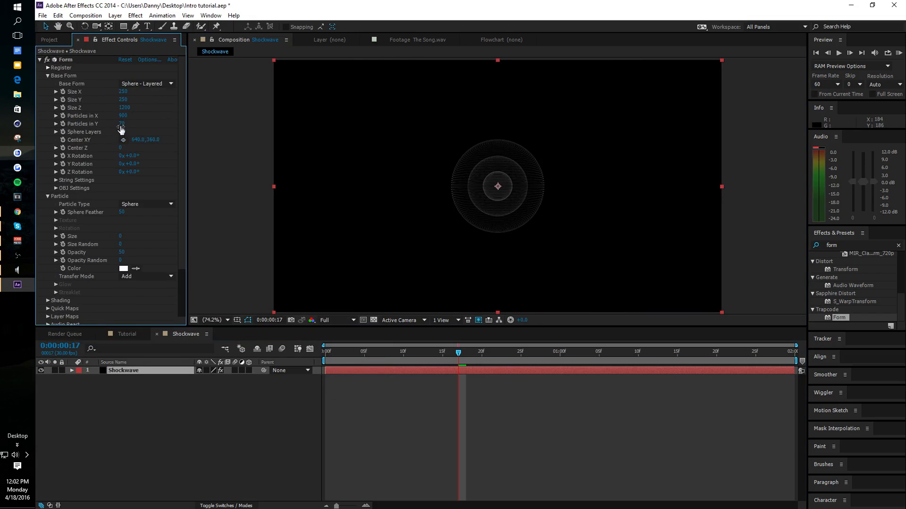
{"action": "left_click_drag", "start_coordinate": [120, 125], "coordinate": [249, 123]}
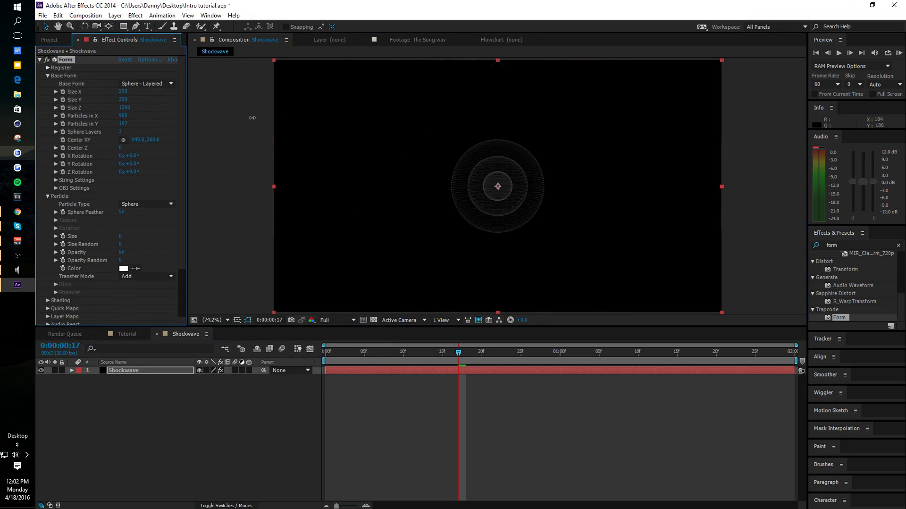
{"action": "left_click", "coordinate": [124, 124]}
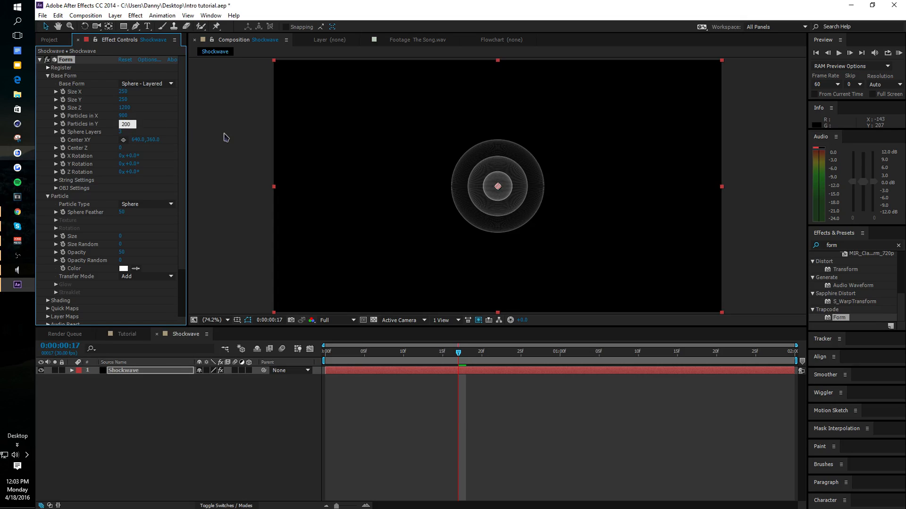
{"action": "key", "text": "Return"}
- Set Disperse in the Form effect's Disperse and Twist settings to 1
{"action": "scroll", "coordinate": [55, 179], "scroll_direction": "down", "scroll_amount": 3}
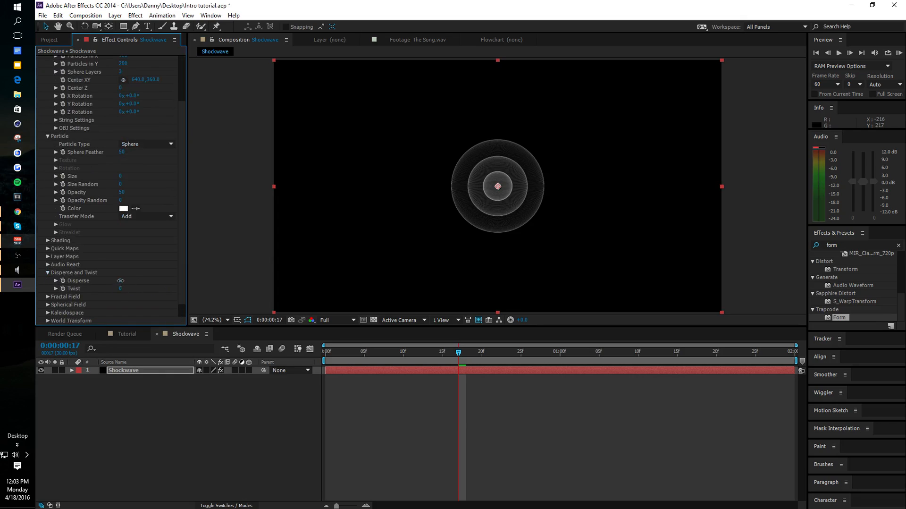
{"action": "left_click_drag", "start_coordinate": [552, 277], "coordinate": [552, 277]}
{"action": "left_click", "coordinate": [123, 280]}
{"action": "type", "text": "2"}
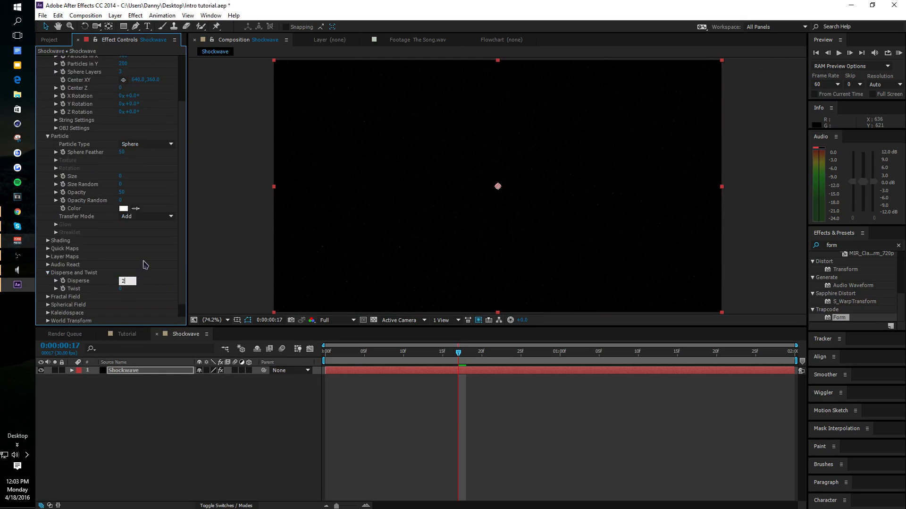
{"action": "key", "text": "Return"}
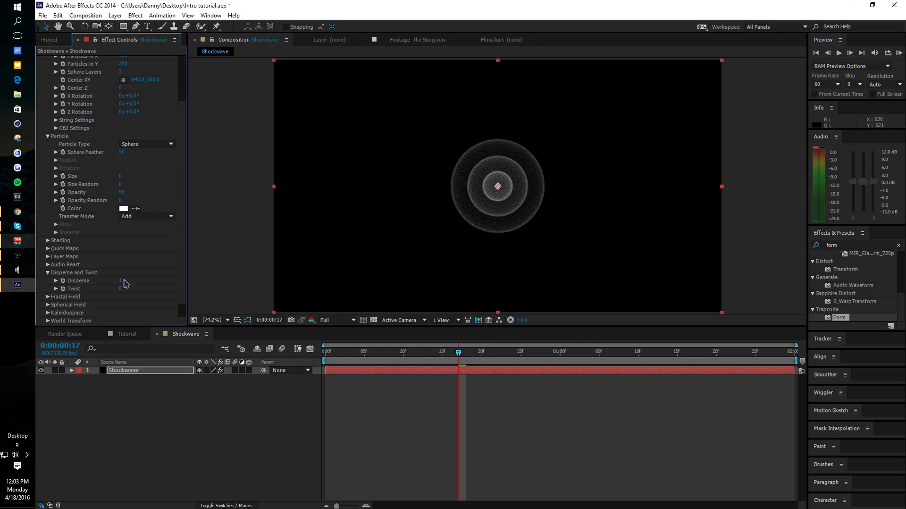
- Try a Twist value of 1 on the Form effect and undo it
{"action": "scroll", "coordinate": [63, 276], "scroll_direction": "down", "scroll_amount": 1}
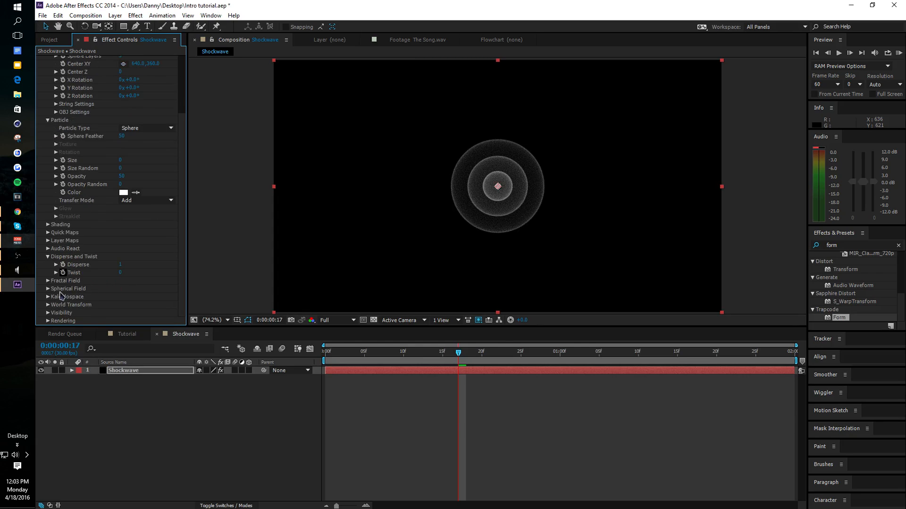
{"action": "left_click", "coordinate": [121, 272]}
{"action": "type", "text": "1"}
{"action": "key", "text": "Return"}
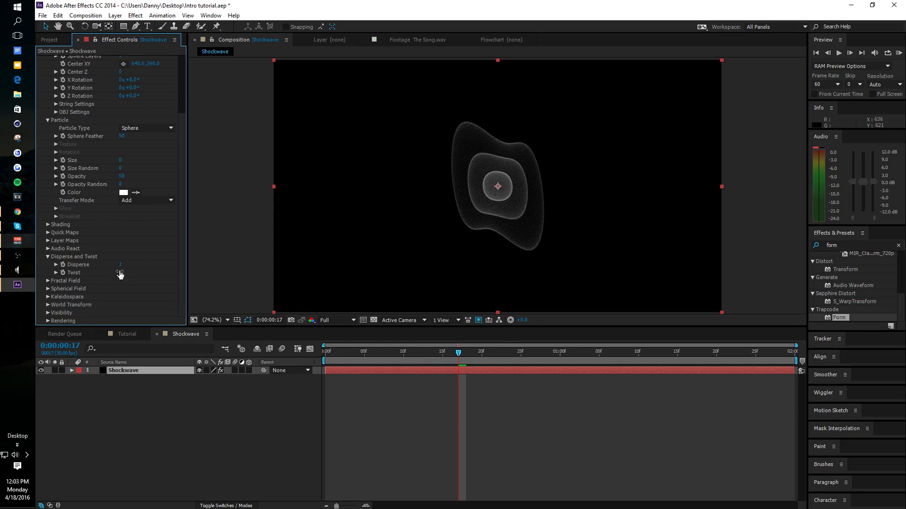
{"action": "key", "text": "ctrl+z"}
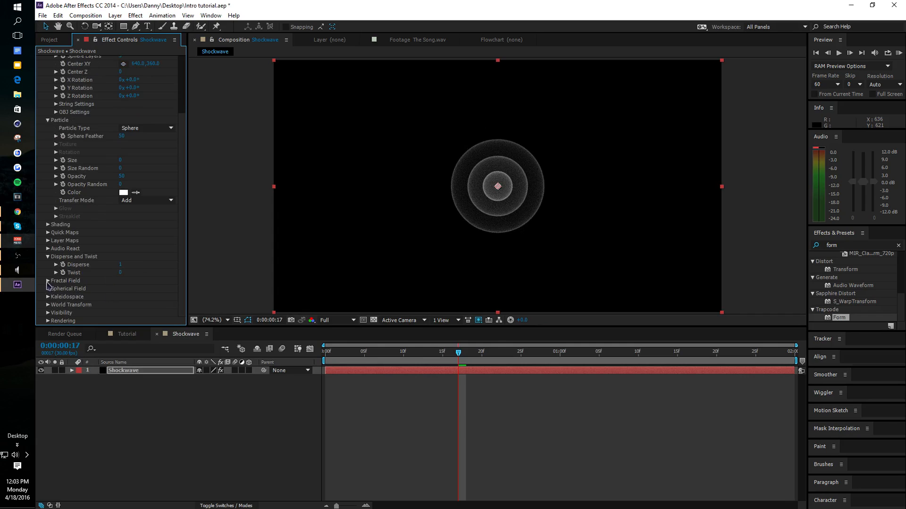
- Set Affect Size and Affect Opacity in the Form effect's Fractal Field to 1
{"action": "left_click", "coordinate": [48, 280]}
{"action": "scroll", "coordinate": [49, 283], "scroll_direction": "down", "scroll_amount": 8}
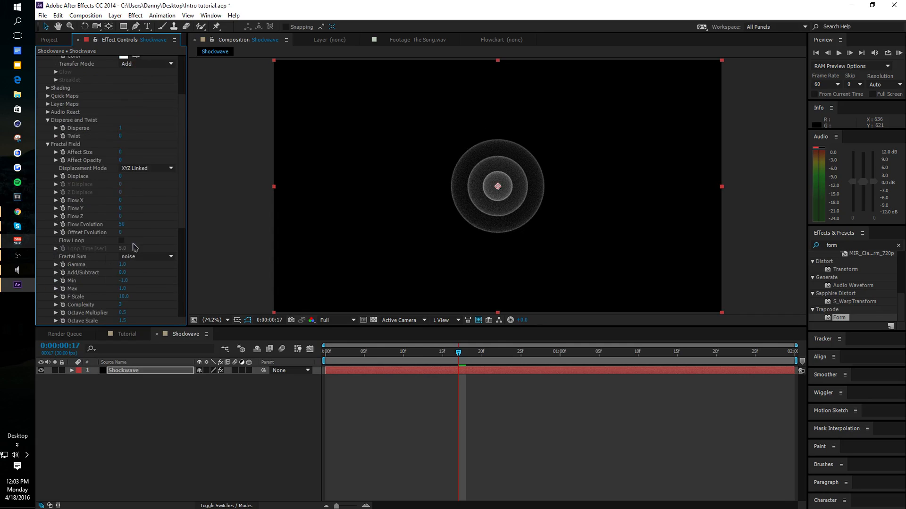
{"action": "left_click", "coordinate": [121, 152]}
{"action": "type", "text": "1"}
{"action": "key", "text": "Tab"}
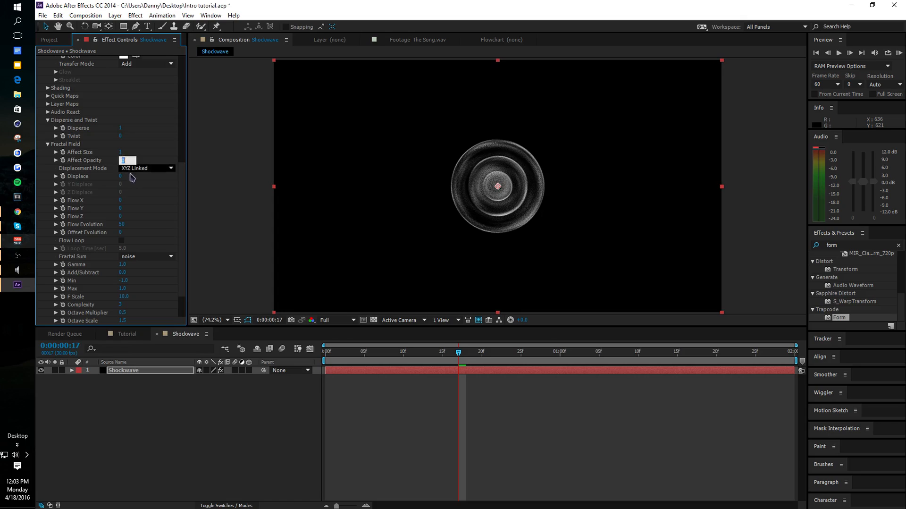
{"action": "type", "text": "1"}
{"action": "key", "text": "Return"}
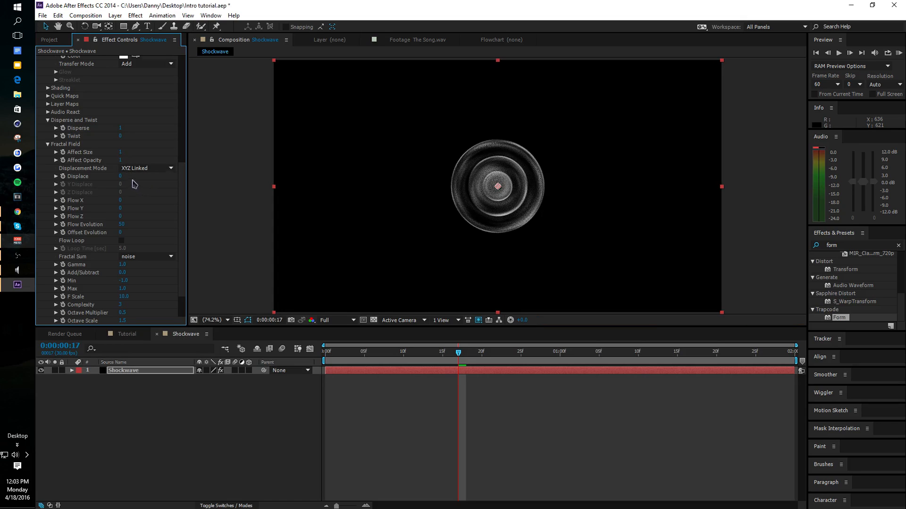
- Return the Fractal Field's Affect Opacity and Affect Size to 0
{"action": "left_click", "coordinate": [121, 160]}
{"action": "type", "text": "0"}
{"action": "key", "text": "Return"}
{"action": "left_click", "coordinate": [120, 152]}
{"action": "type", "text": "0"}
{"action": "key", "text": "Return"}
- Set Size X and Size Y of the Form effect's base form to 1250
{"action": "scroll", "coordinate": [137, 185], "scroll_direction": "up", "scroll_amount": 3}
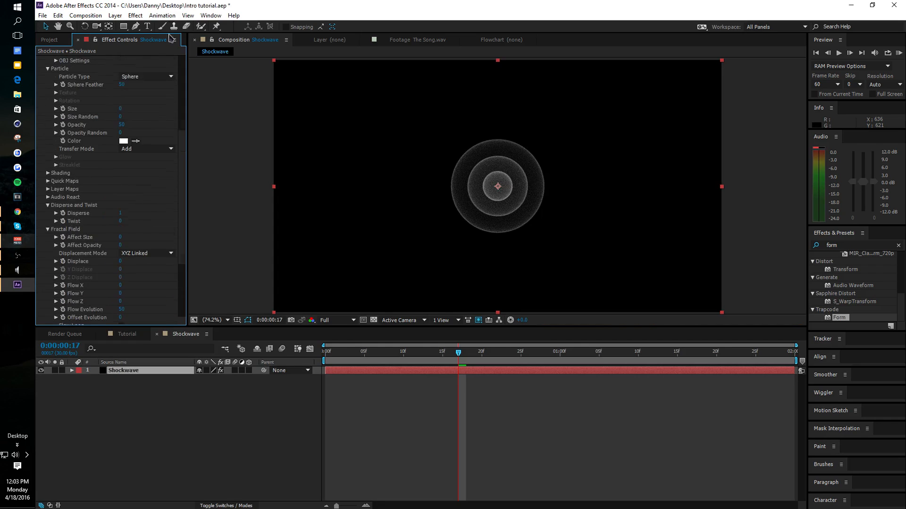
{"action": "scroll", "coordinate": [125, 142], "scroll_direction": "up", "scroll_amount": 5}
{"action": "left_click", "coordinate": [125, 70]}
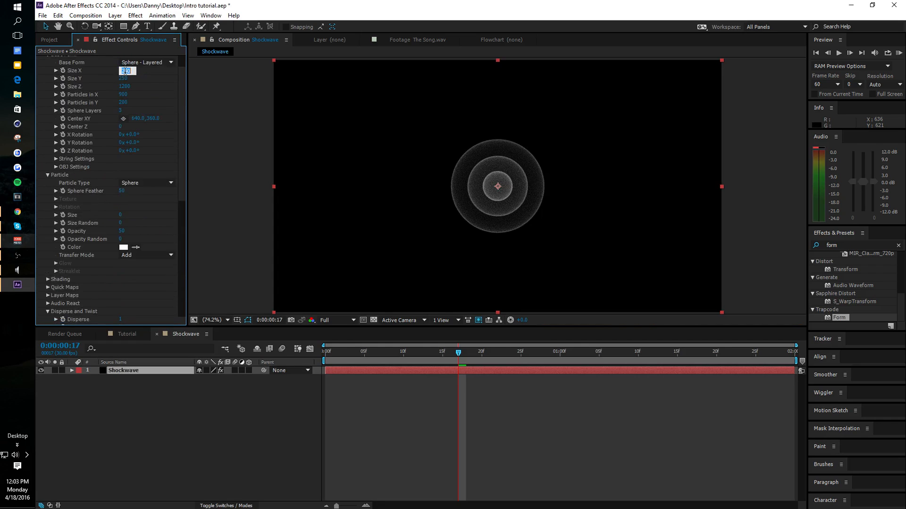
{"action": "type", "text": "1250"}
{"action": "key", "text": "Tab"}
{"action": "type", "text": "1250"}
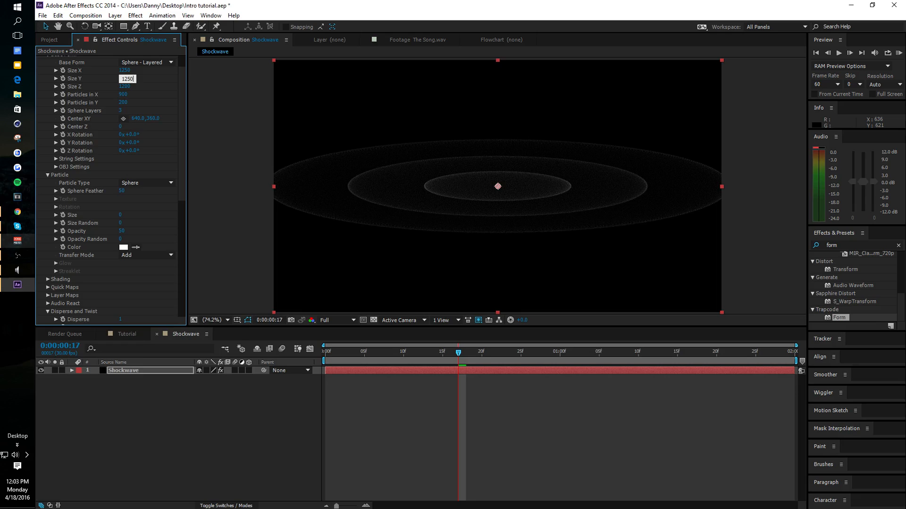
{"action": "key", "text": "Return"}
- Set Affect Size in the Form effect's Fractal Field to 1
{"action": "scroll", "coordinate": [140, 127], "scroll_direction": "down", "scroll_amount": 10}
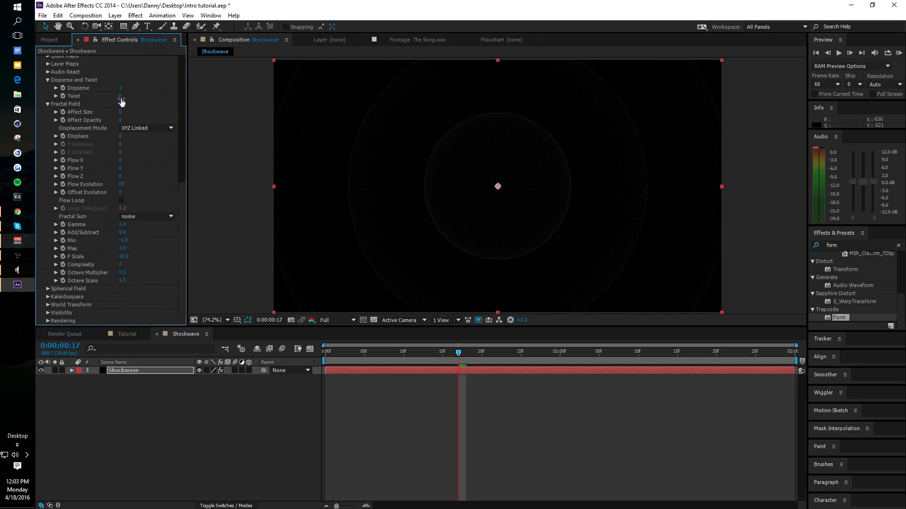
{"action": "left_click", "coordinate": [121, 111]}
{"action": "type", "text": "1"}
{"action": "key", "text": "Return"}
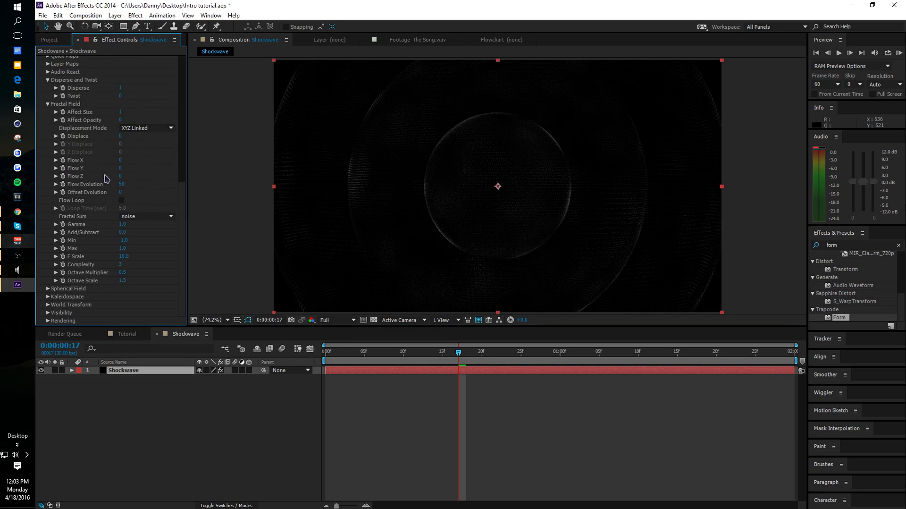
- Try a Fractal Field Displace value of 50, and reduce it to 15
{"action": "scroll", "coordinate": [107, 179], "scroll_direction": "up", "scroll_amount": 1}
{"action": "left_click", "coordinate": [121, 157]}
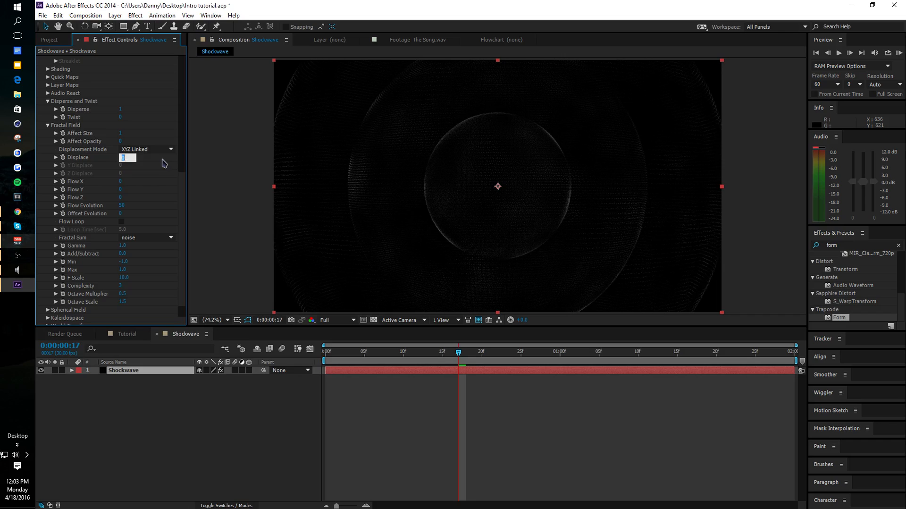
{"action": "type", "text": "50"}
{"action": "key", "text": "Return"}
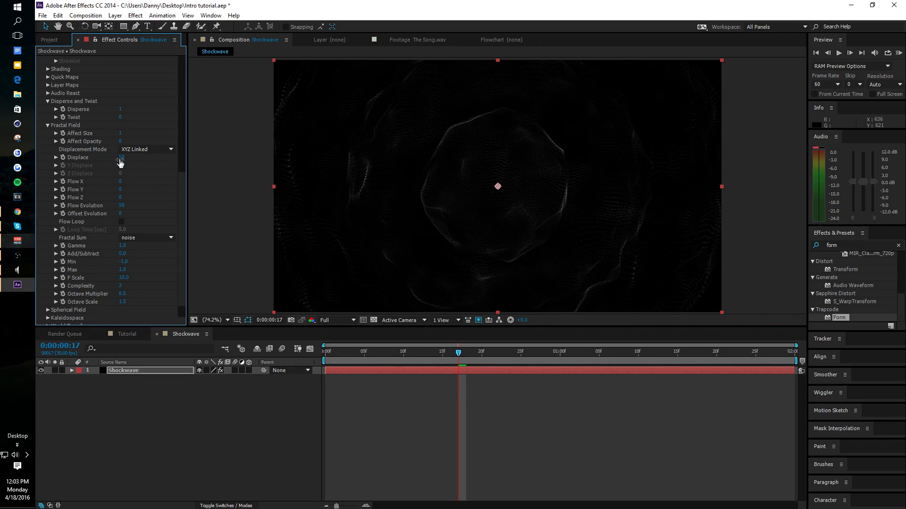
{"action": "left_click", "coordinate": [121, 157]}
{"action": "type", "text": "15"}
{"action": "key", "text": "Return"}
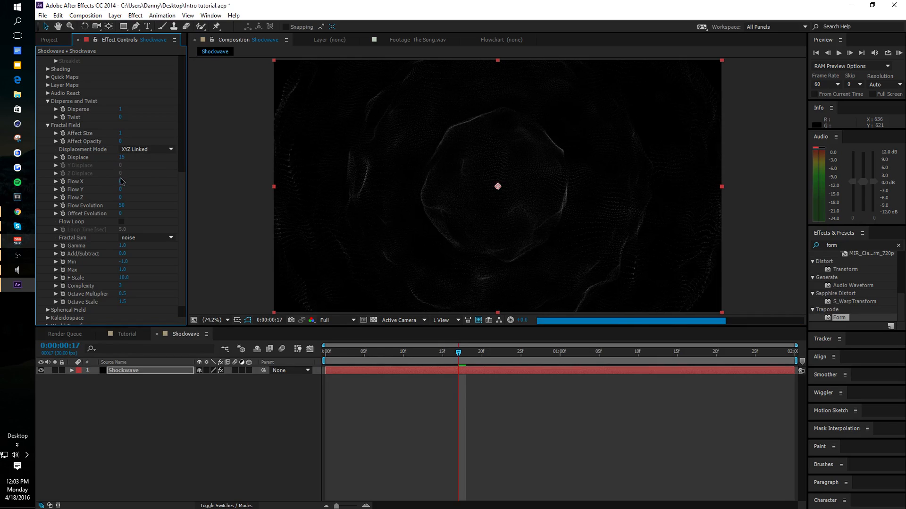
- Set Flow X, Flow Y and Flow Z in the Fractal Field to 20
{"action": "left_click", "coordinate": [120, 182]}
{"action": "type", "text": "20"}
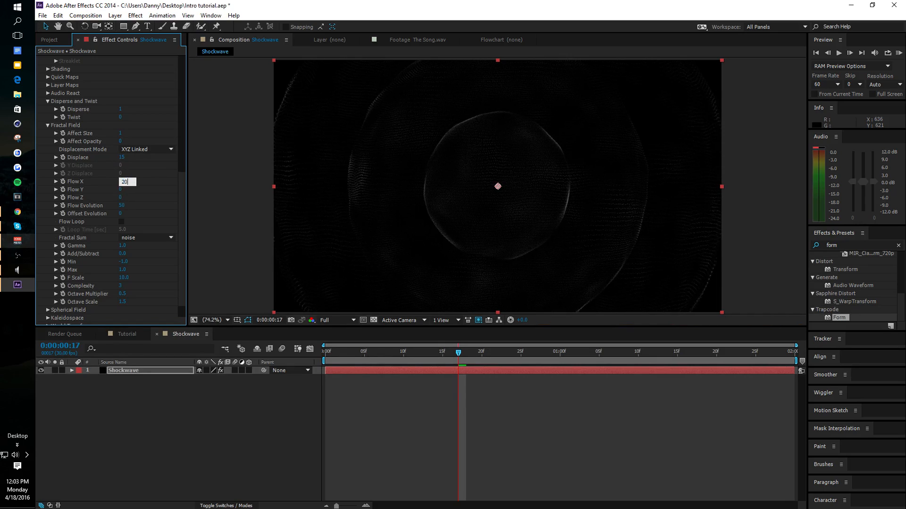
{"action": "key", "text": "Tab"}
{"action": "type", "text": "20"}
{"action": "key", "text": "Tab"}
{"action": "type", "text": "20"}
{"action": "key", "text": "Return"}
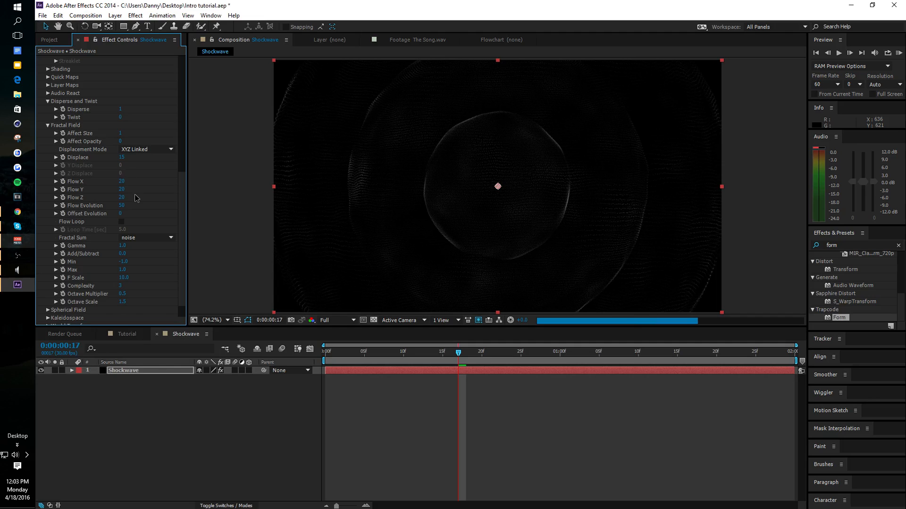
- Try a higher Offset Evolution value in the Fractal Field and undo it
{"action": "scroll", "coordinate": [139, 201], "scroll_direction": "down", "scroll_amount": 2}
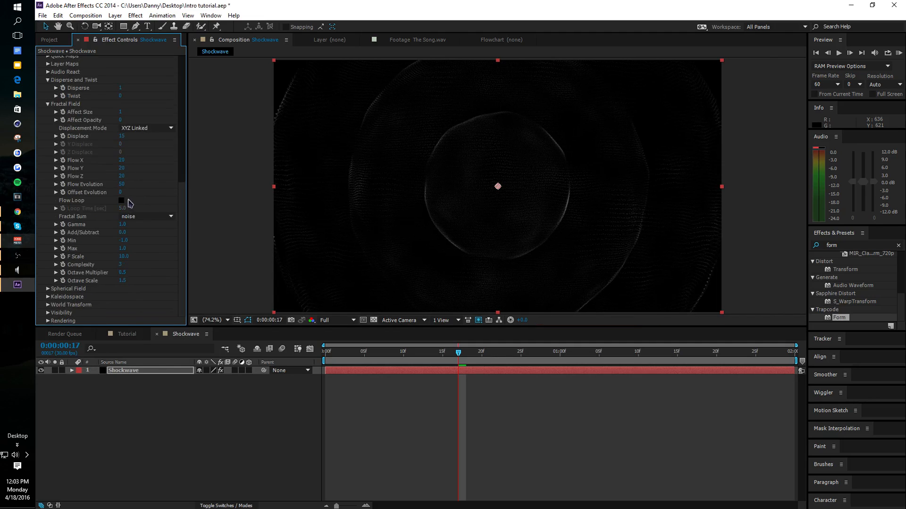
{"action": "left_click_drag", "start_coordinate": [121, 197], "coordinate": [223, 201]}
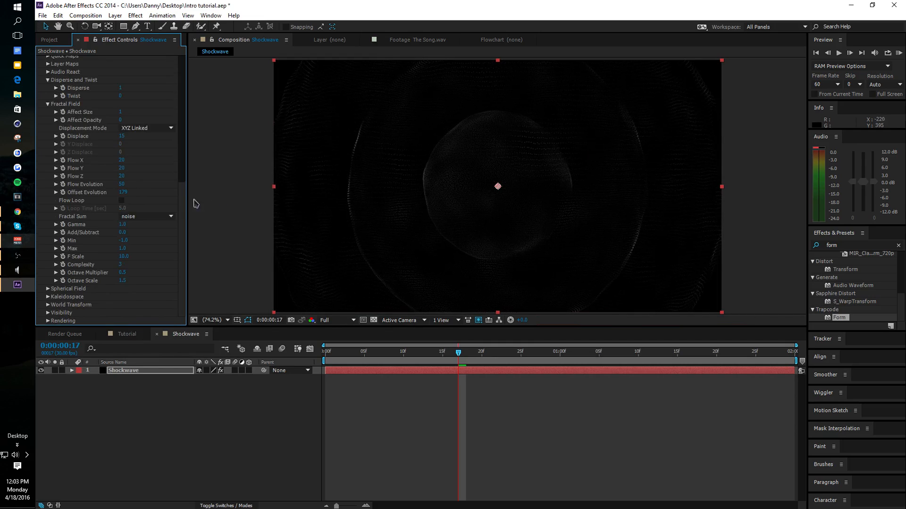
{"action": "key", "text": "ctrl+z"}
- Set Affect Opacity in the Fractal Field to 1
{"action": "scroll", "coordinate": [141, 194], "scroll_direction": "up", "scroll_amount": 5}
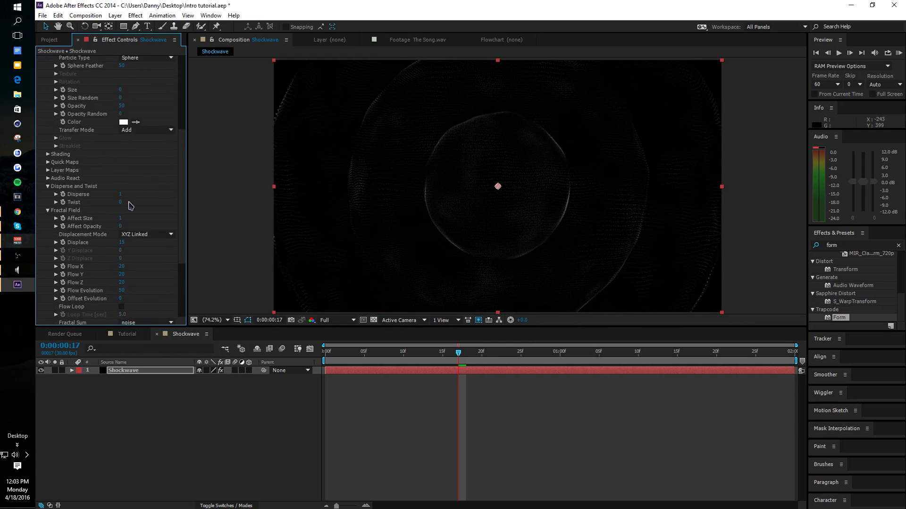
{"action": "left_click", "coordinate": [121, 226]}
{"action": "type", "text": "1"}
{"action": "key", "text": "Return"}
- Try an Affect Size of 3 in the Fractal Field and undo it
{"action": "left_click", "coordinate": [120, 219]}
{"action": "type", "text": "3"}
{"action": "key", "text": "Return"}
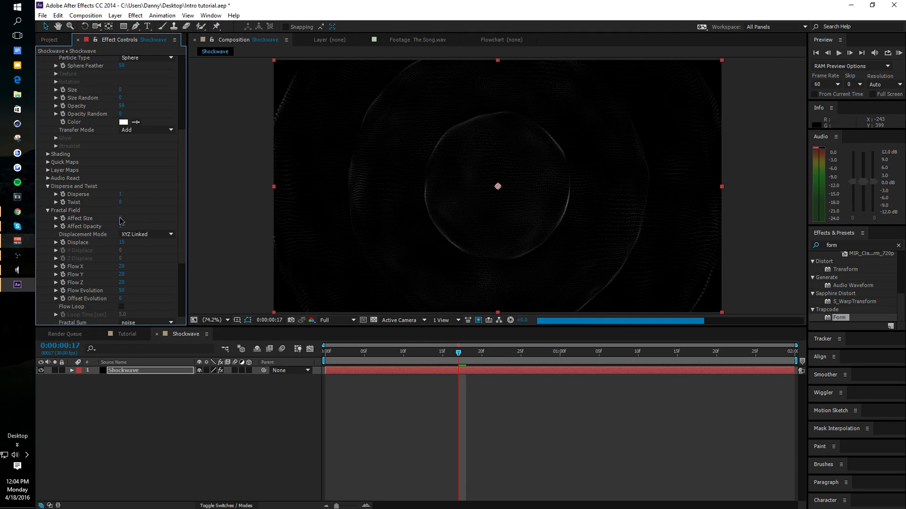
{"action": "key", "text": "ctrl+z"}
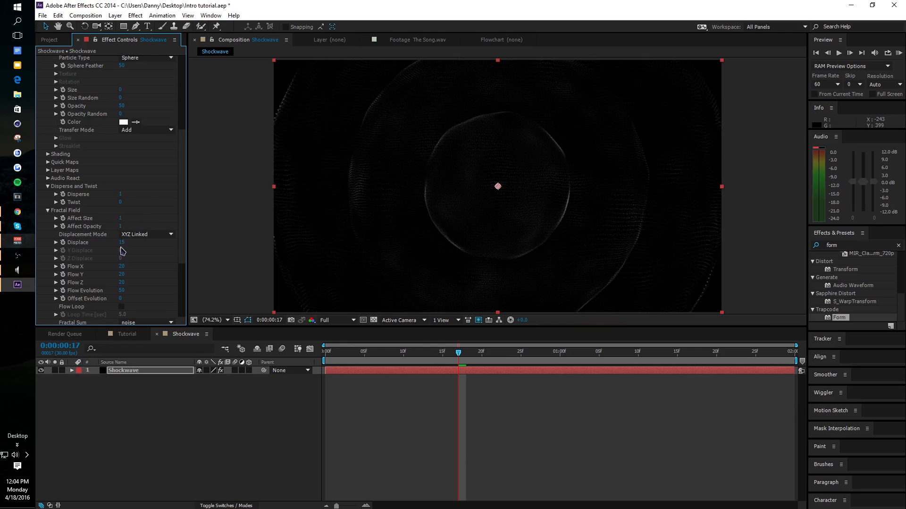
- Set the Fractal Field's Displace to 25 and its Affect Size to 0
{"action": "left_click", "coordinate": [121, 242]}
{"action": "type", "text": "25"}
{"action": "key", "text": "Return"}
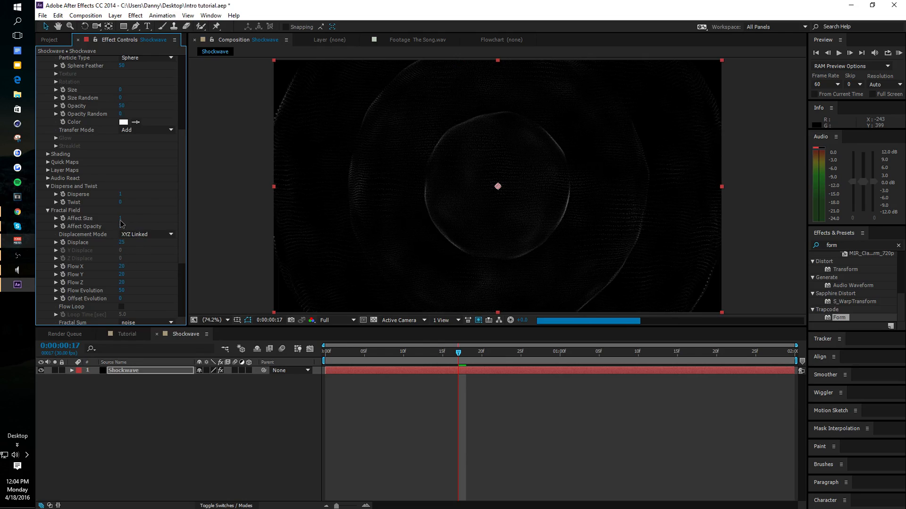
{"action": "left_click", "coordinate": [121, 218]}
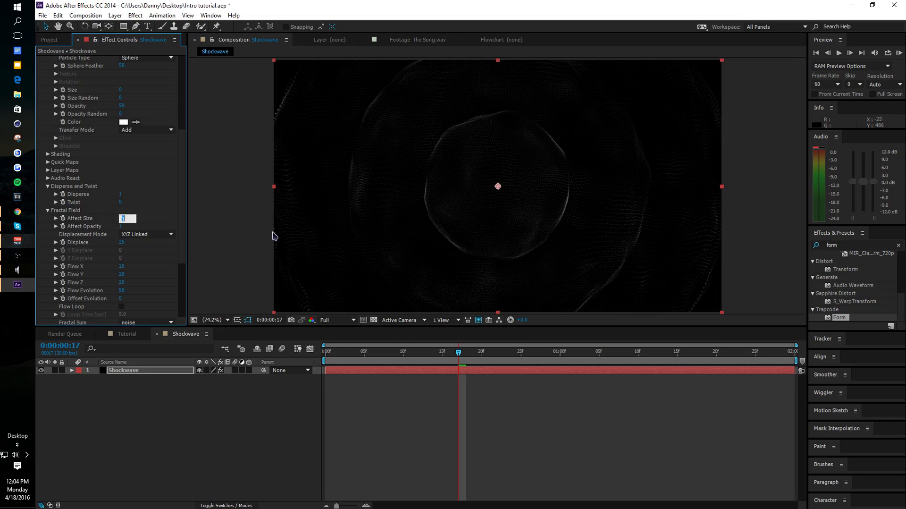
{"action": "type", "text": "0"}
{"action": "key", "text": "Return"}
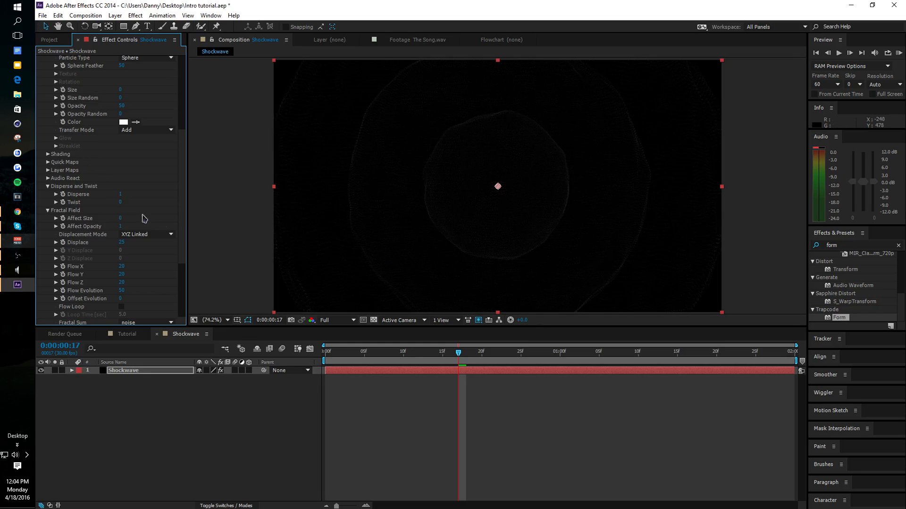
- Try a particle Size of 1 in the Form effect's Particle settings, and set it to 0.5
{"action": "scroll", "coordinate": [127, 198], "scroll_direction": "up", "scroll_amount": 3}
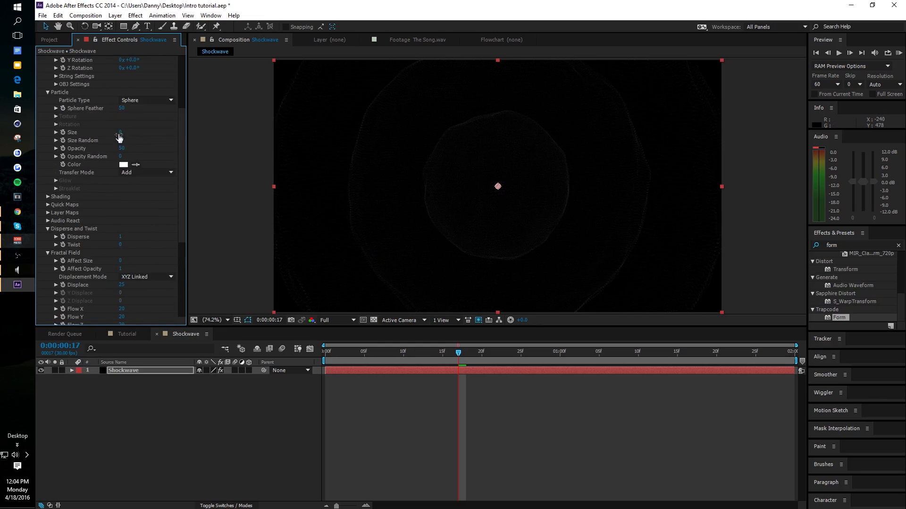
{"action": "left_click", "coordinate": [121, 133]}
{"action": "type", "text": "1"}
{"action": "key", "text": "Return"}
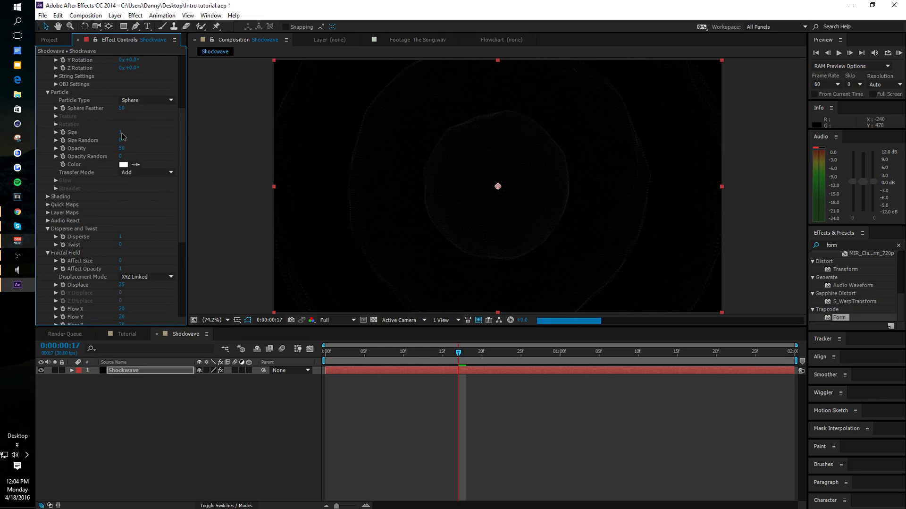
{"action": "left_click", "coordinate": [121, 135]}
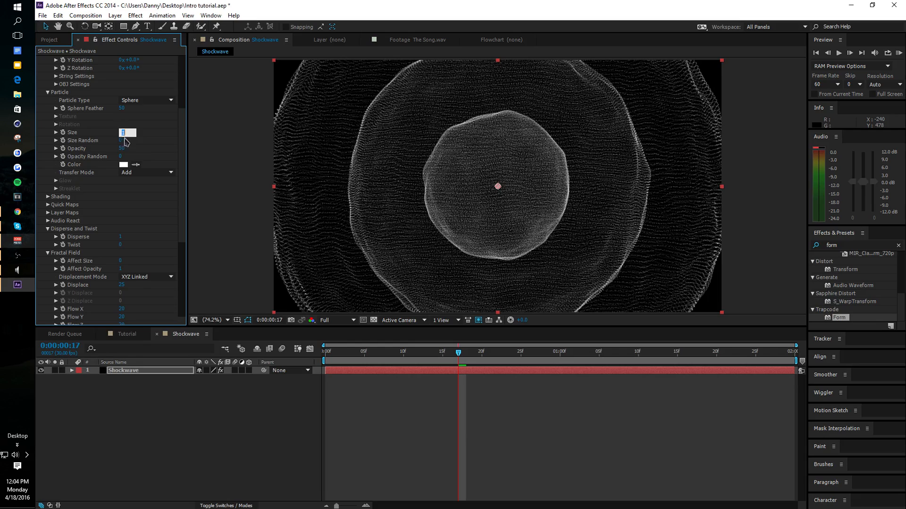
{"action": "type", "text": "0.5"}
{"action": "key", "text": "Return"}
- Try the Radial displacement mode in the Fractal Field, and set the mode to XYZ Individual
{"action": "scroll", "coordinate": [121, 163], "scroll_direction": "down", "scroll_amount": 5}
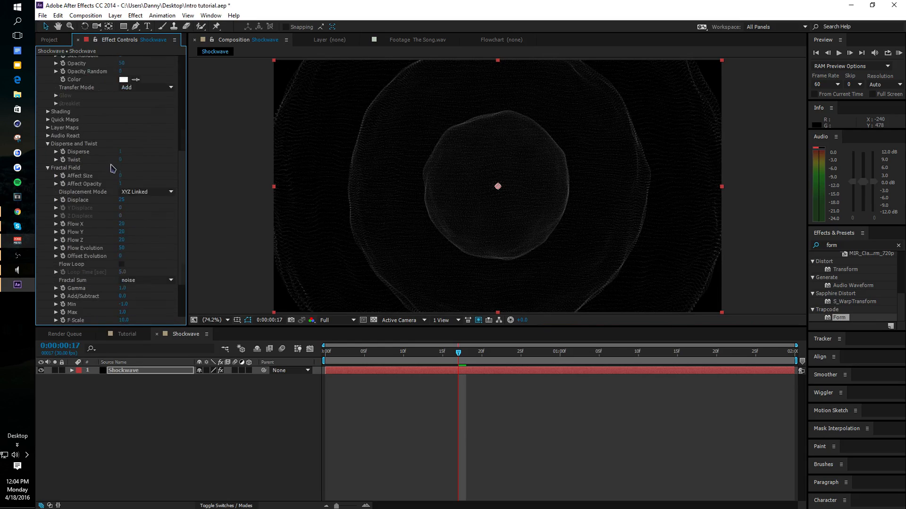
{"action": "left_click", "coordinate": [137, 127]}
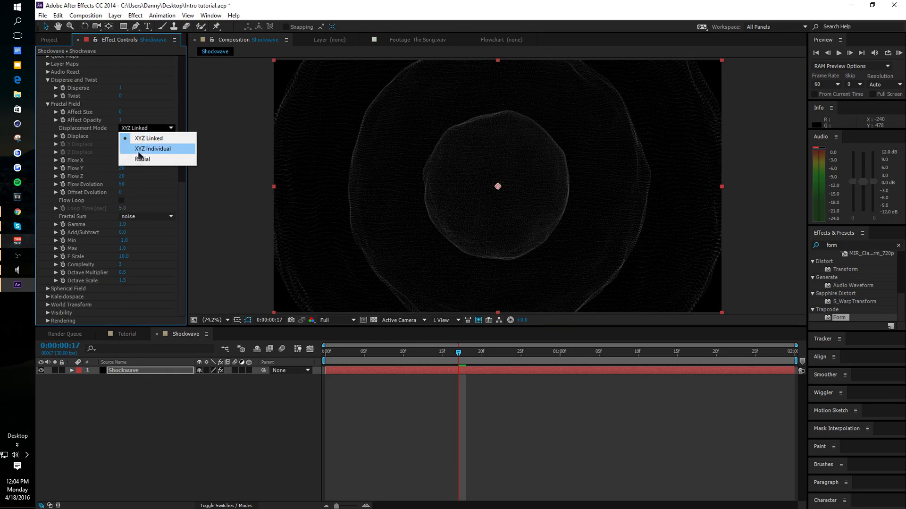
{"action": "left_click", "coordinate": [142, 157]}
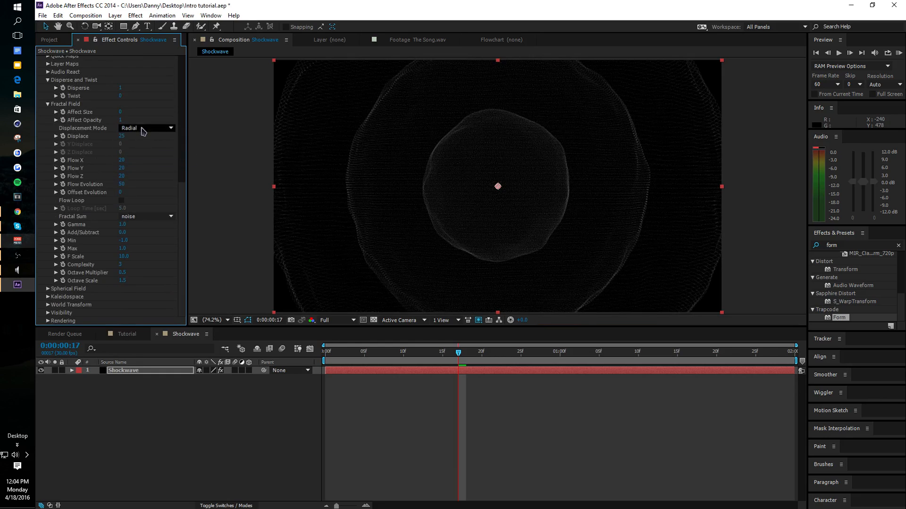
{"action": "left_click", "coordinate": [141, 129]}
{"action": "left_click", "coordinate": [142, 148]}
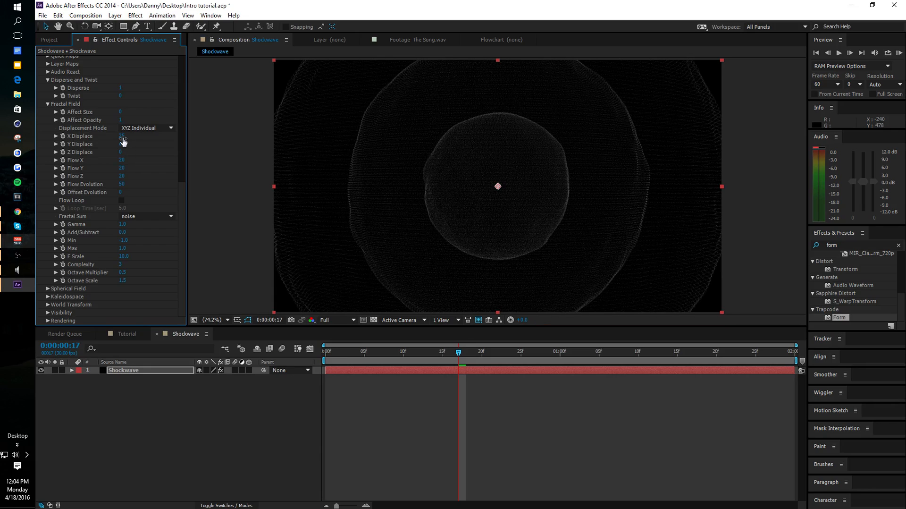
- Try a much larger X Displace value in the Fractal Field, and return it to 25
{"action": "left_click_drag", "start_coordinate": [123, 141], "coordinate": [191, 145]}
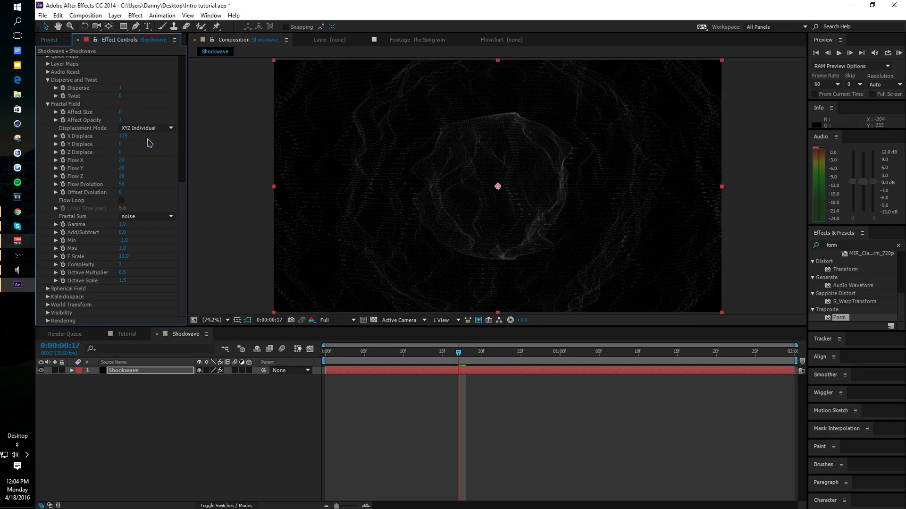
{"action": "left_click", "coordinate": [122, 136]}
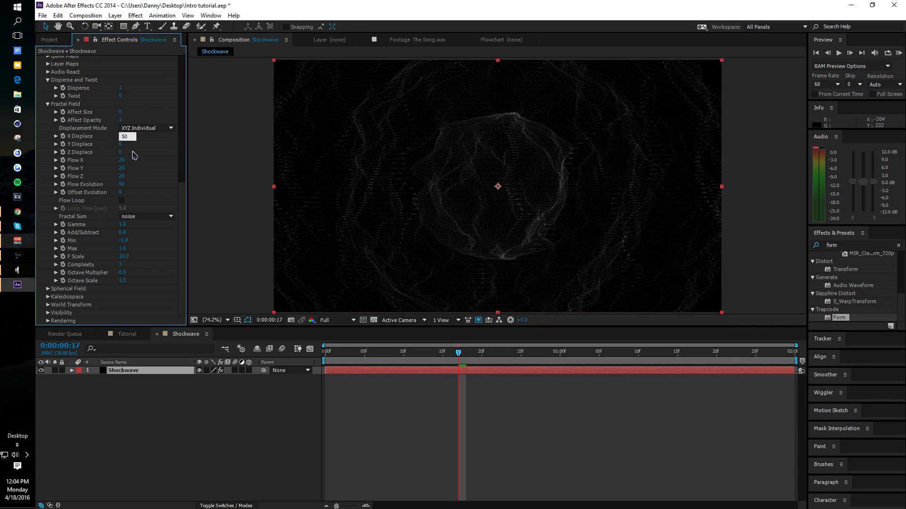
{"action": "left_click", "coordinate": [122, 136]}
{"action": "type", "text": "25"}
{"action": "key", "text": "Return"}
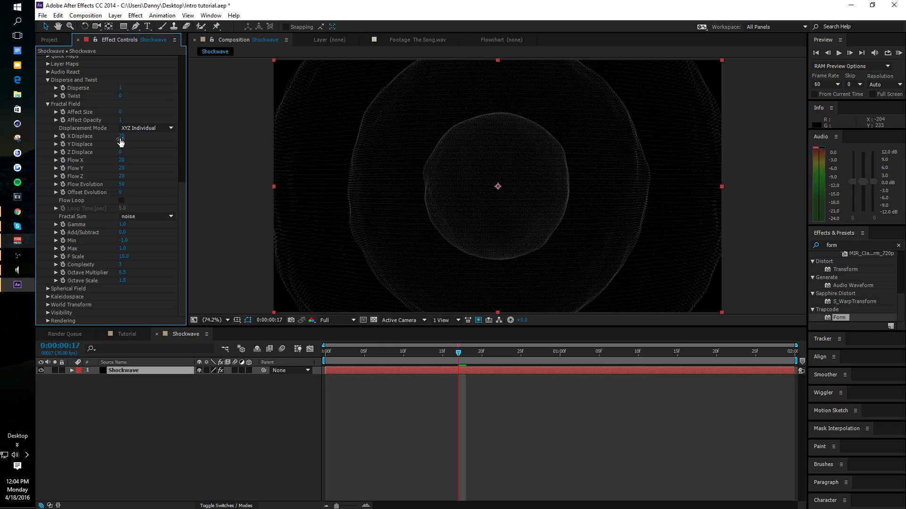
- Set Particles in Y of the Form effect's base form to 999
{"action": "scroll", "coordinate": [134, 168], "scroll_direction": "up", "scroll_amount": 5}
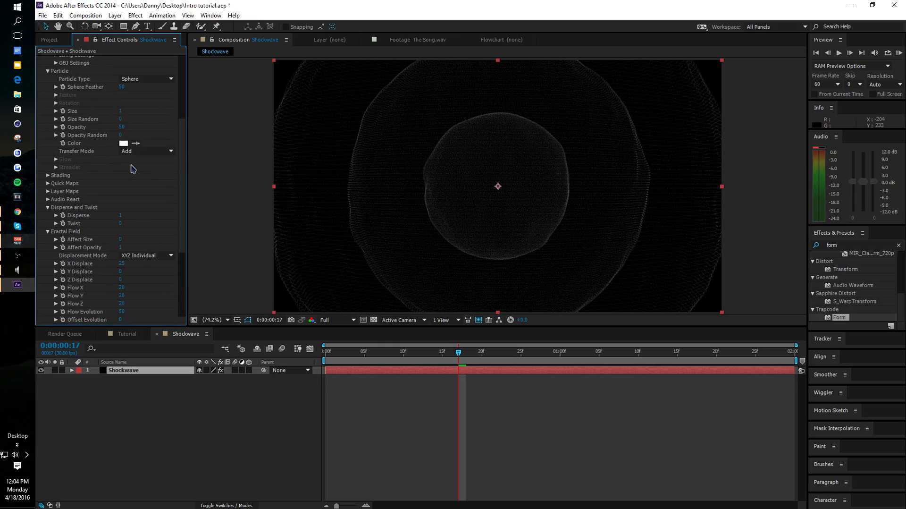
{"action": "scroll", "coordinate": [133, 168], "scroll_direction": "up", "scroll_amount": 5}
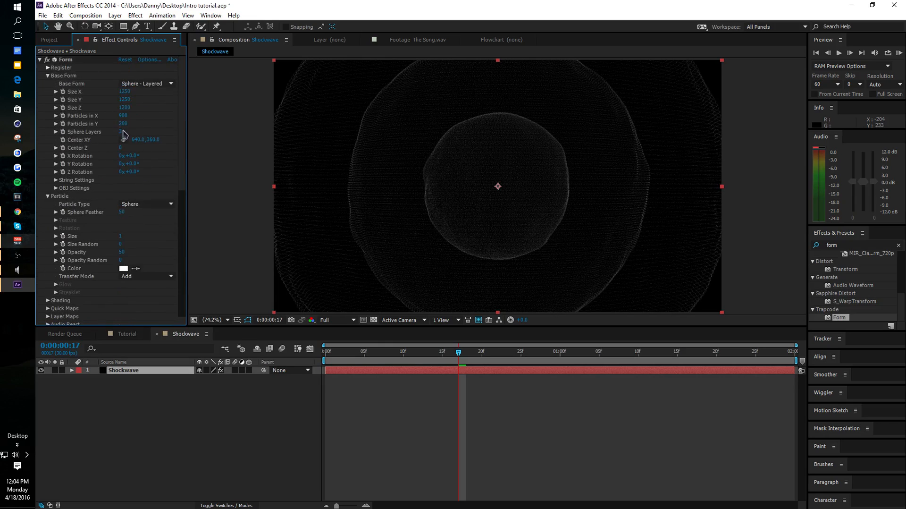
{"action": "scroll", "coordinate": [151, 133], "scroll_direction": "down", "scroll_amount": 4}
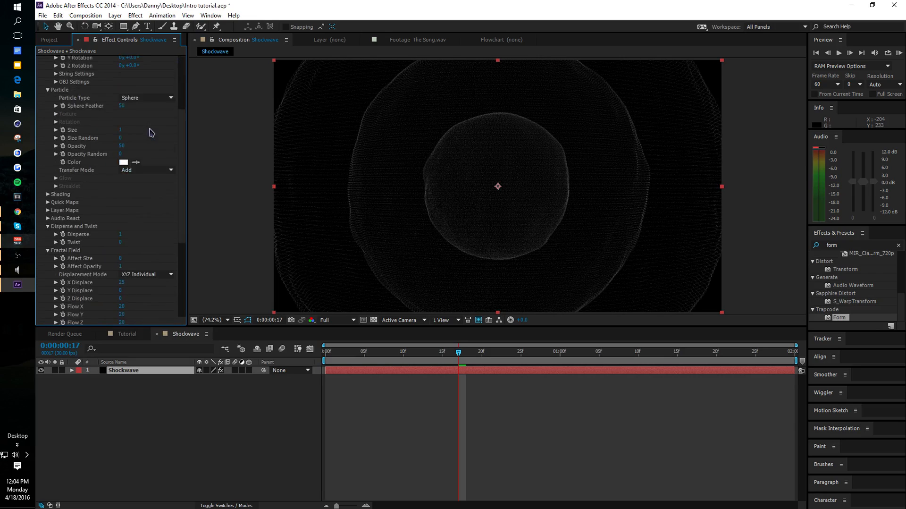
{"action": "scroll", "coordinate": [148, 203], "scroll_direction": "down", "scroll_amount": 3}
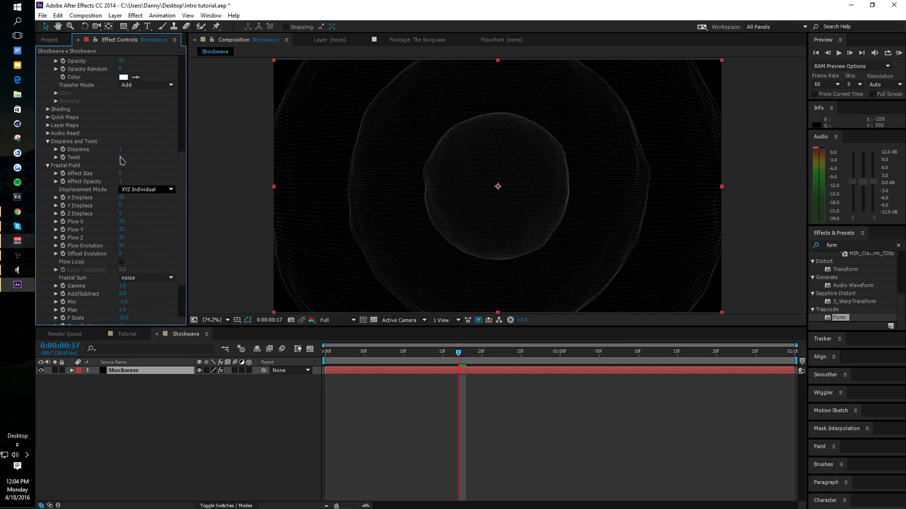
{"action": "scroll", "coordinate": [121, 161], "scroll_direction": "up", "scroll_amount": 5}
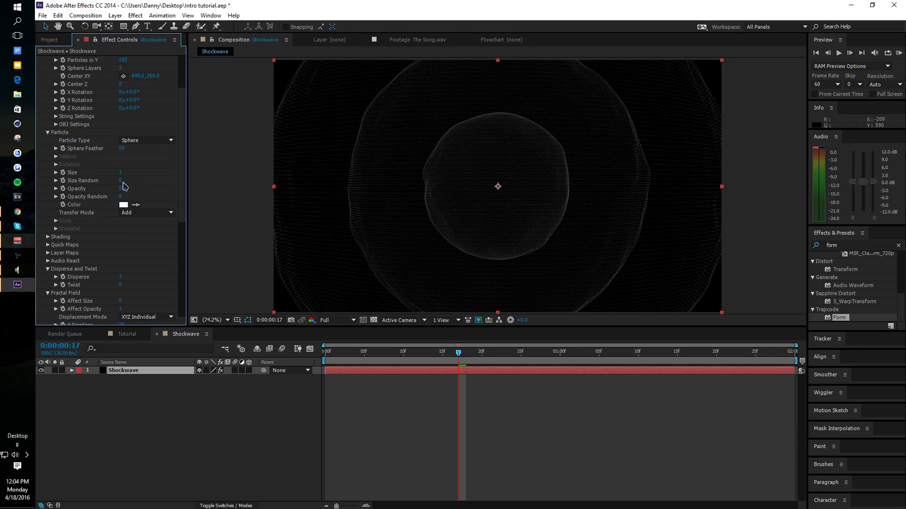
{"action": "scroll", "coordinate": [124, 186], "scroll_direction": "up", "scroll_amount": 3}
{"action": "left_click", "coordinate": [125, 123]}
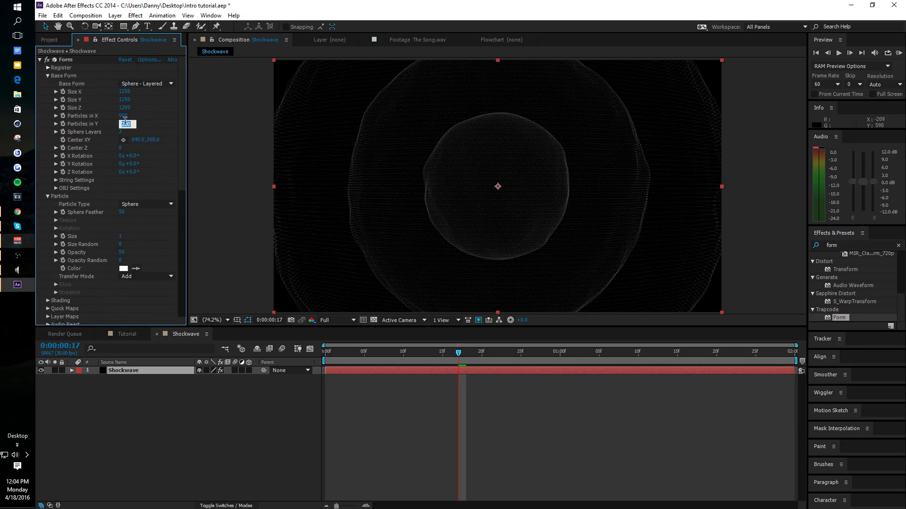
{"action": "type", "text": "999"}
{"action": "key", "text": "Return"}
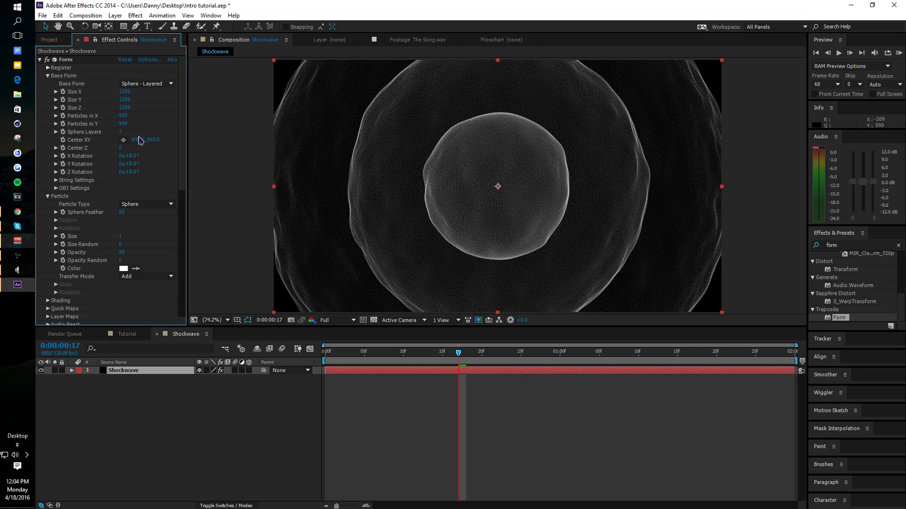
- Try a Particles in Y value of 500 in the Form effect's base form and check the other settings
{"action": "left_click", "coordinate": [122, 124]}
{"action": "key", "text": "Return"}
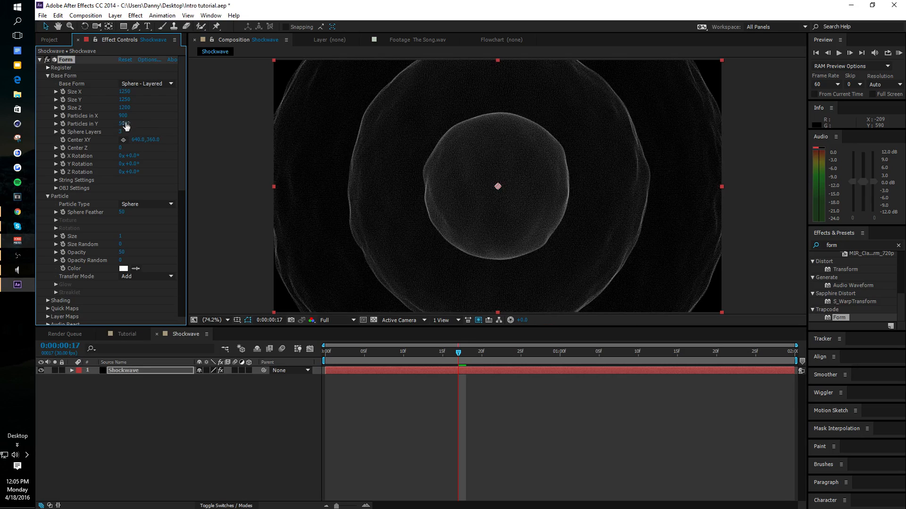
{"action": "scroll", "coordinate": [124, 127], "scroll_direction": "down", "scroll_amount": 4}
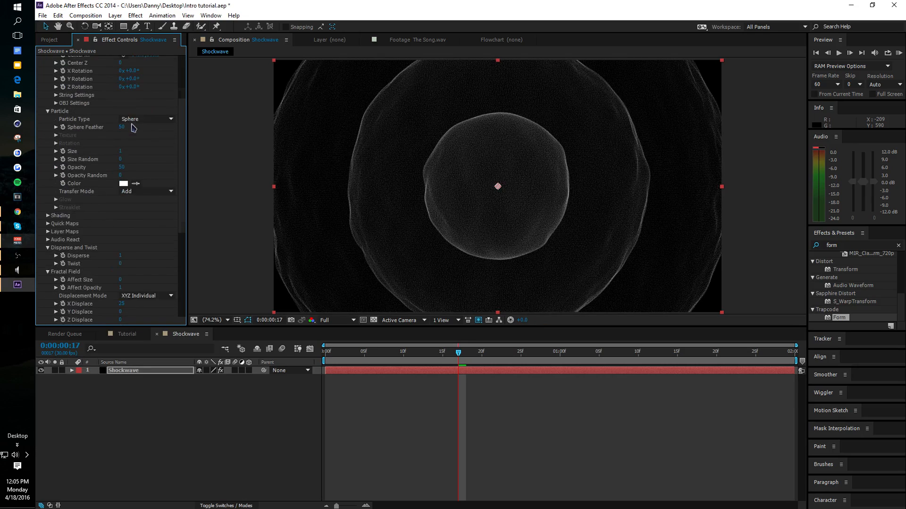
{"action": "scroll", "coordinate": [129, 120], "scroll_direction": "up", "scroll_amount": 3}
{"action": "scroll", "coordinate": [137, 145], "scroll_direction": "down", "scroll_amount": 5}
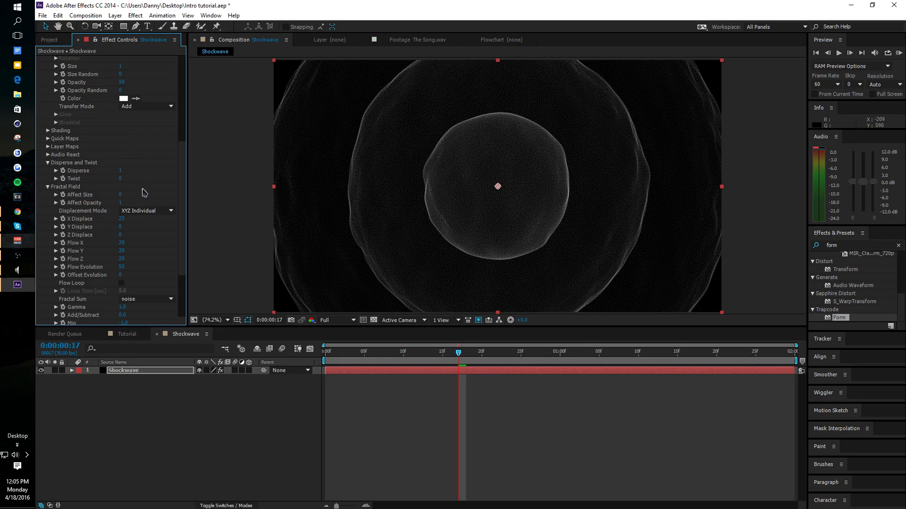
{"action": "scroll", "coordinate": [135, 122], "scroll_direction": "up", "scroll_amount": 5}
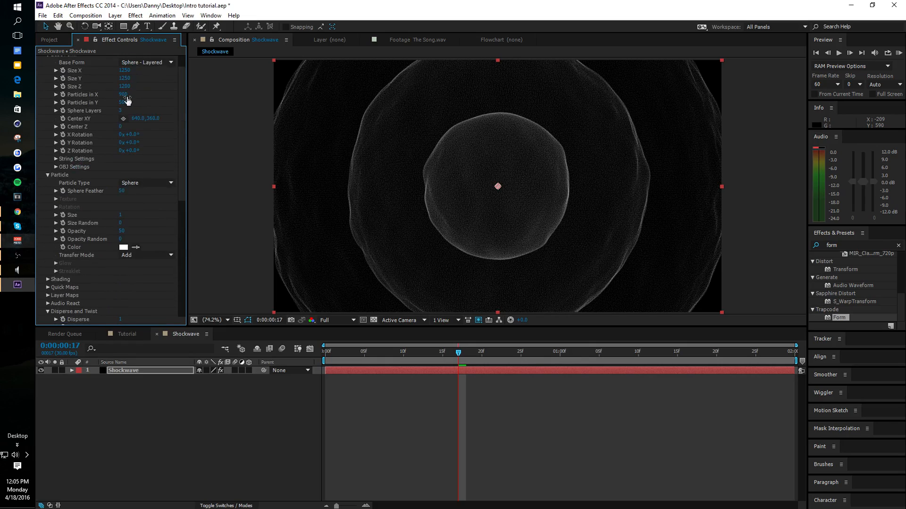
{"action": "scroll", "coordinate": [126, 104], "scroll_direction": "up", "scroll_amount": 1}
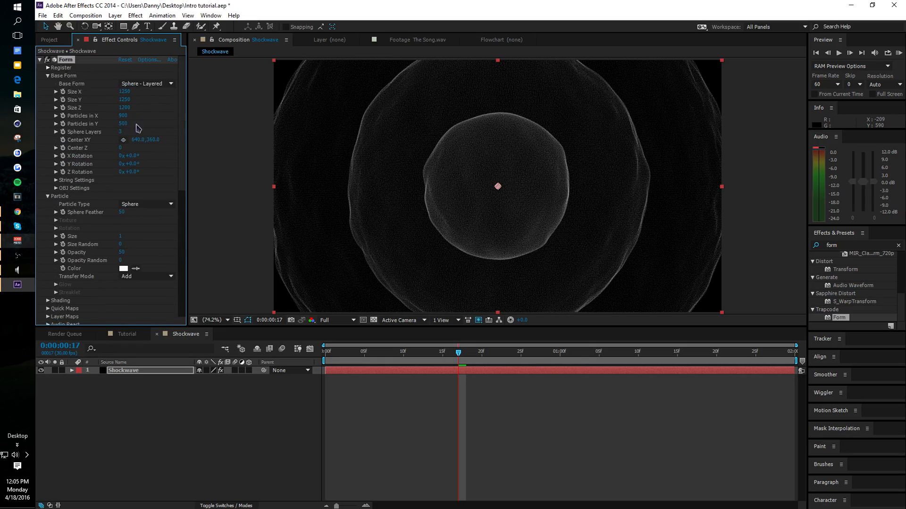
- Try much lower Particles in Y values, starting with 50, in the Form effect's base form
{"action": "left_click", "coordinate": [129, 109]}
{"action": "left_click", "coordinate": [125, 124]}
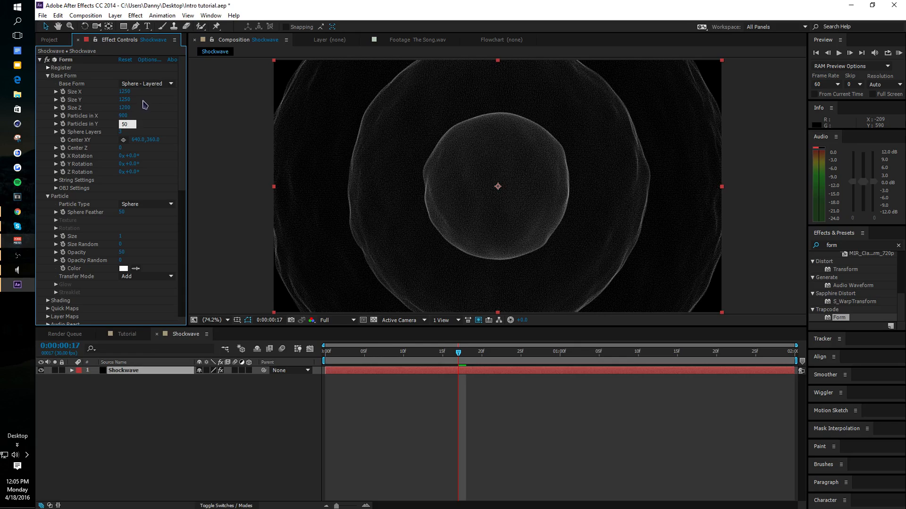
{"action": "key", "text": "Return"}
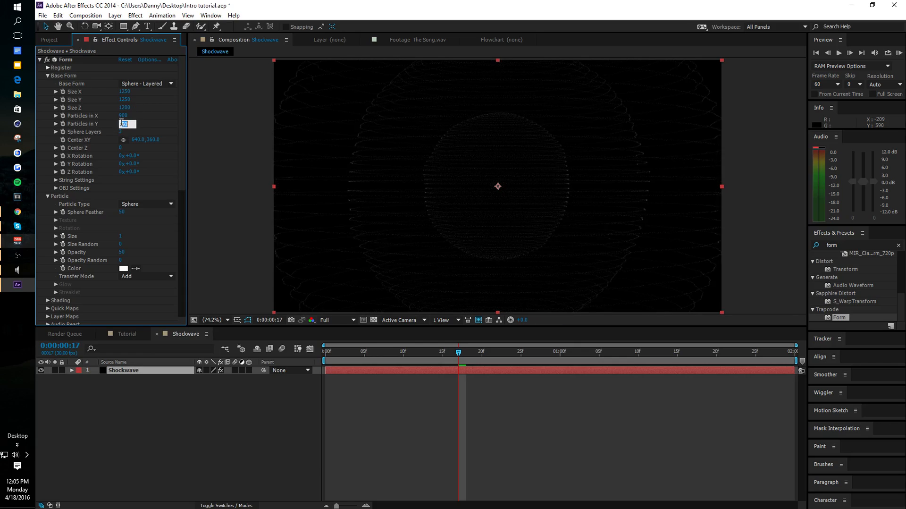
{"action": "type", "text": "00"}
{"action": "key", "text": "Return"}
- Set Particles in Y of the Form effect's base form to 900
{"action": "left_click", "coordinate": [124, 123]}
{"action": "type", "text": "900"}
{"action": "key", "text": "Return"}
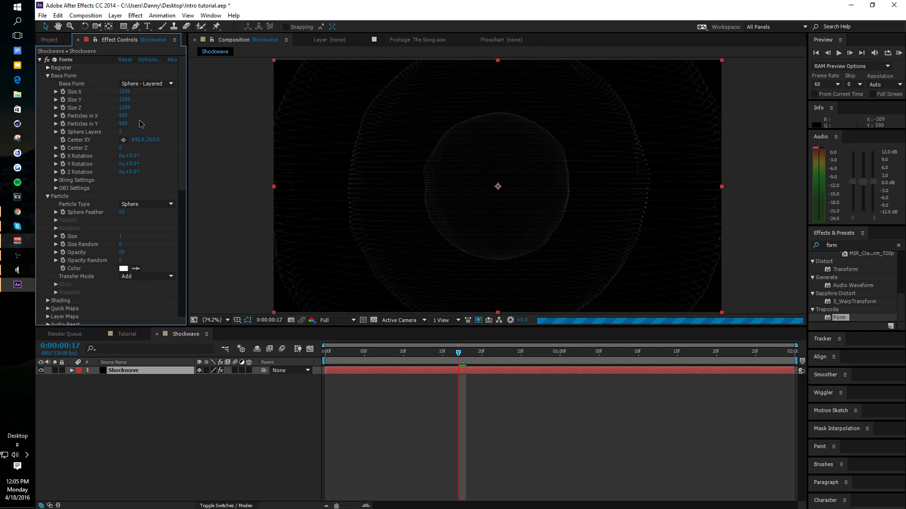
- Set Disperse to 0 in the Form effect's Disperse and Twist settings
{"action": "scroll", "coordinate": [140, 124], "scroll_direction": "down", "scroll_amount": 10}
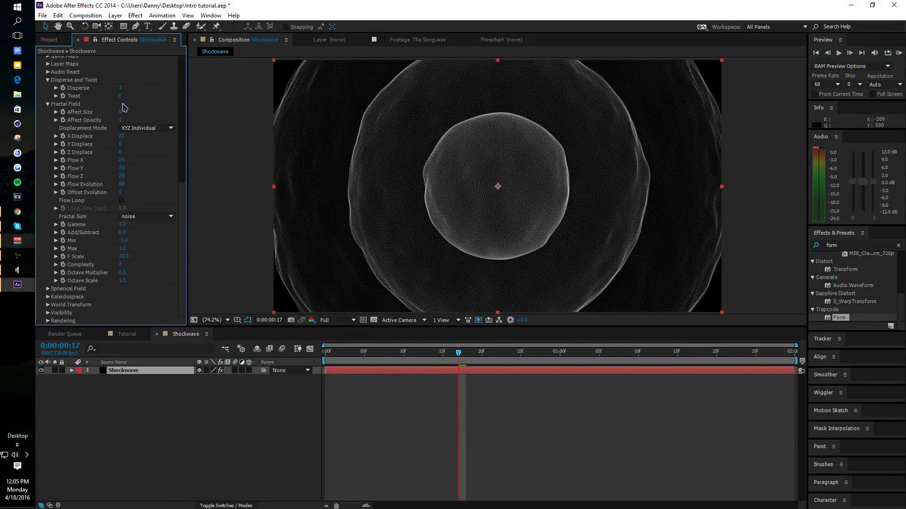
{"action": "left_click", "coordinate": [120, 88]}
{"action": "type", "text": "0"}
{"action": "key", "text": "Return"}
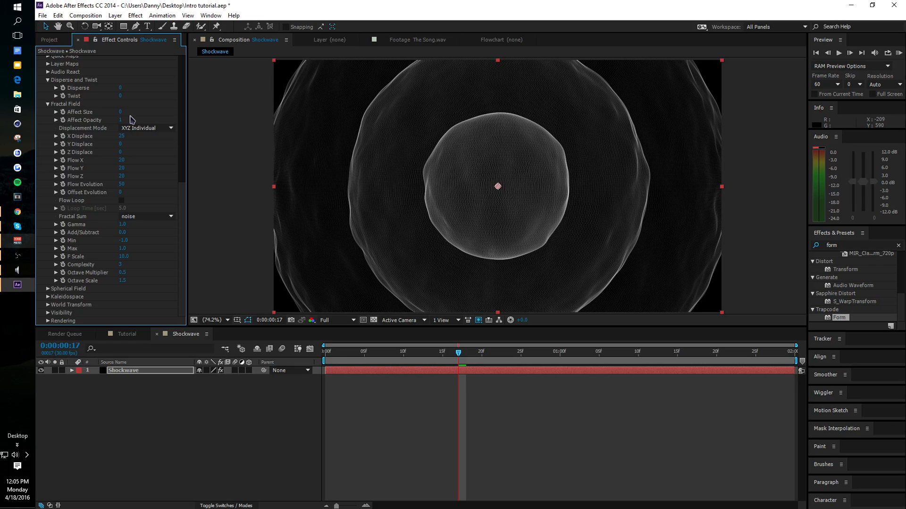
{"action": "key", "text": "ctrl+z"}
{"action": "left_click", "coordinate": [122, 88]}
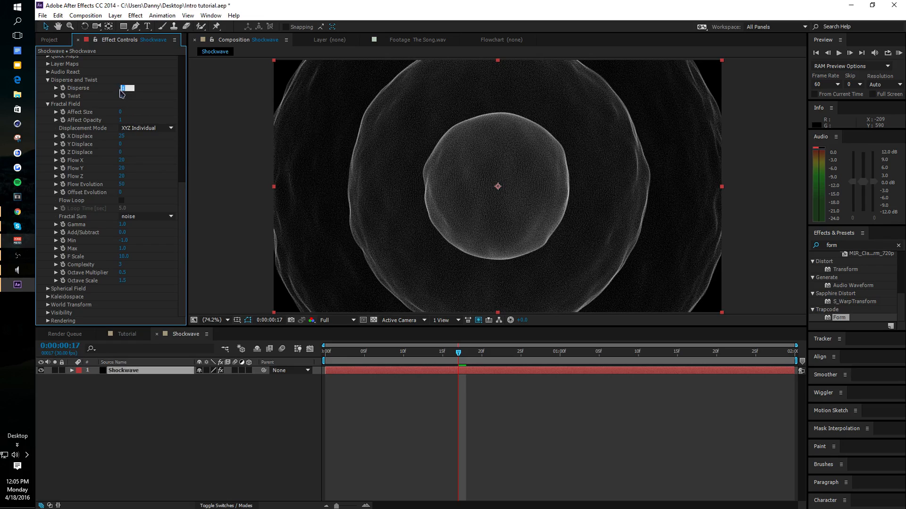
{"action": "key", "text": "Return"}
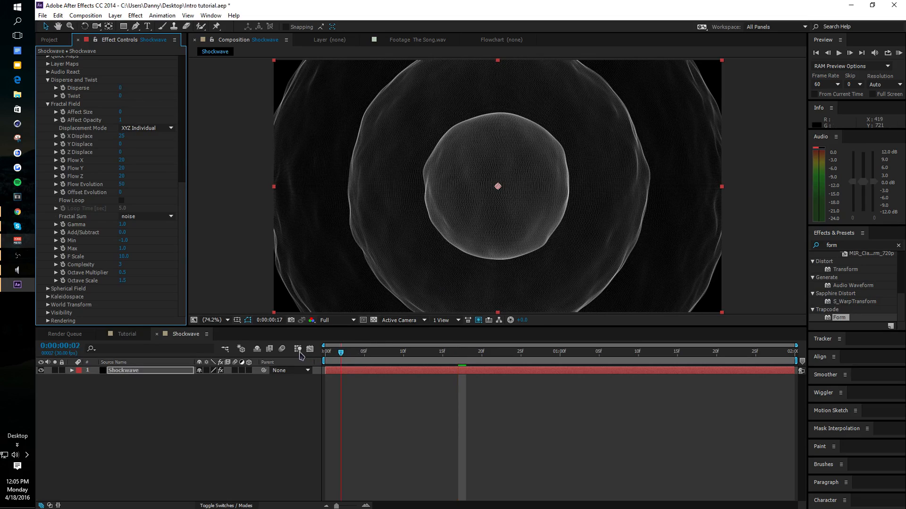
- Preview the Shockwave composition from its first frame and set the preview resolution to Quarter
{"action": "key", "text": "KP_0"}
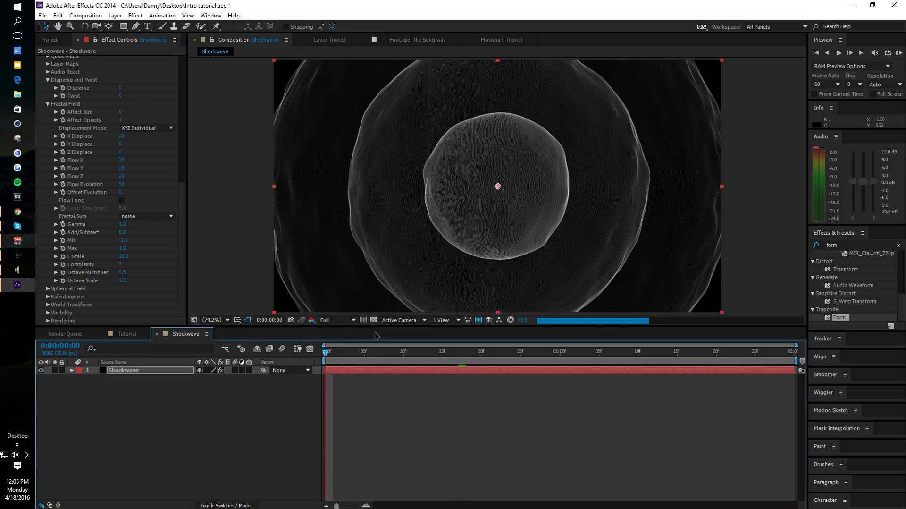
{"action": "left_click", "coordinate": [330, 321]}
{"action": "left_click", "coordinate": [343, 376]}
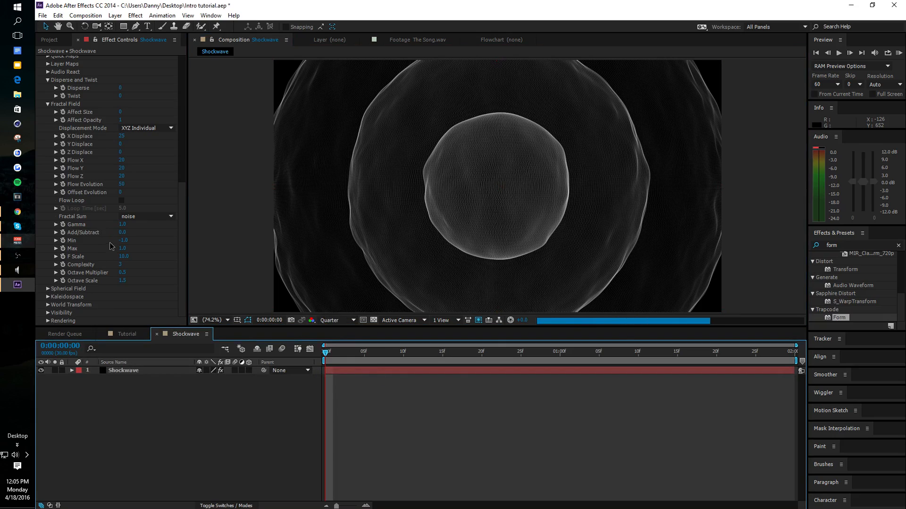
- Try an X Displace of 33 in the Fractal Field, and set the preview resolution back to Full
{"action": "left_click", "coordinate": [122, 136]}
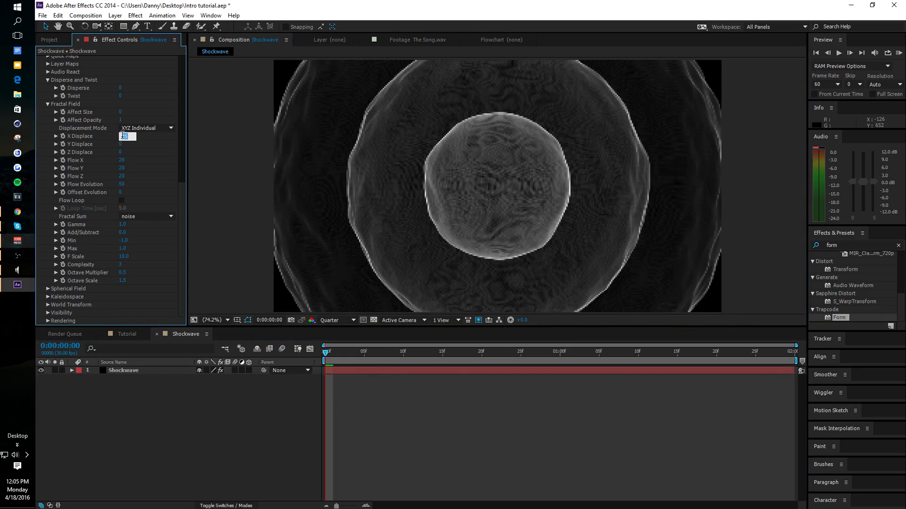
{"action": "key", "text": "Return"}
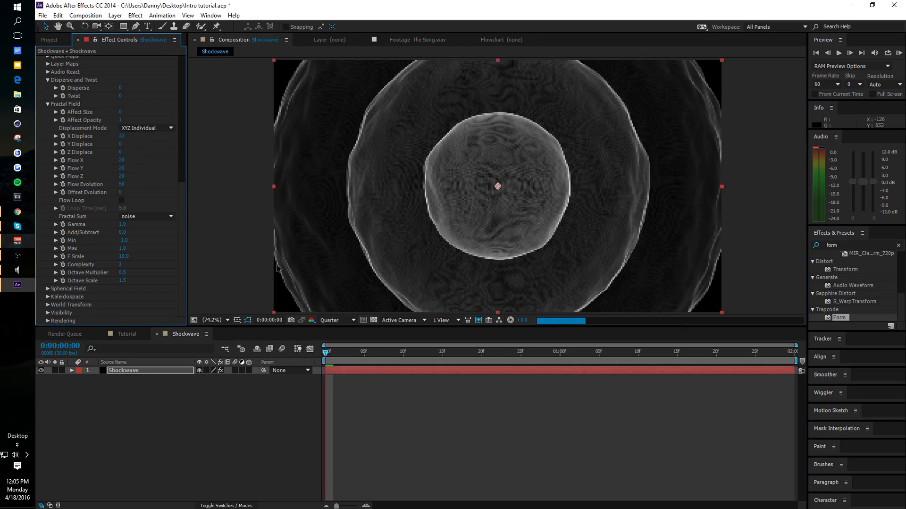
{"action": "left_click", "coordinate": [336, 320]}
{"action": "left_click", "coordinate": [332, 337]}
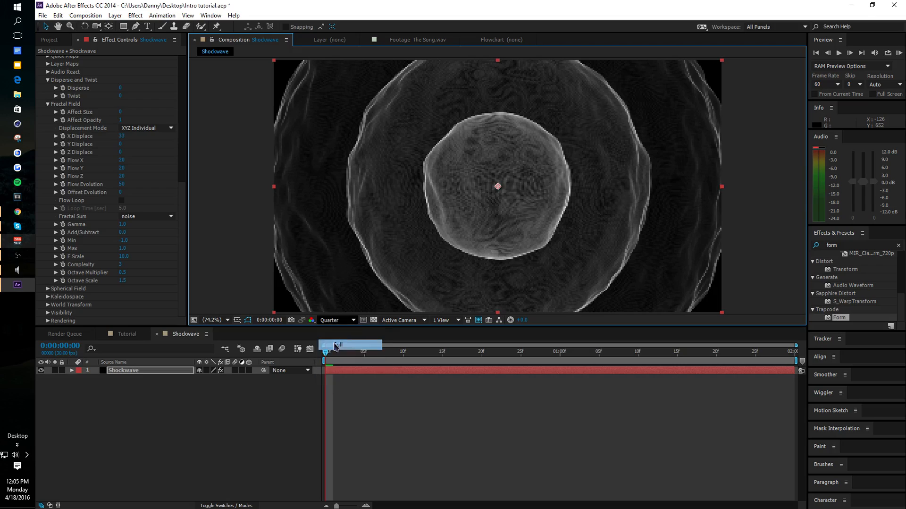
- Try a Y Displace of 33 in the Fractal Field, and undo it
{"action": "left_click", "coordinate": [121, 145]}
{"action": "key", "text": "Return"}
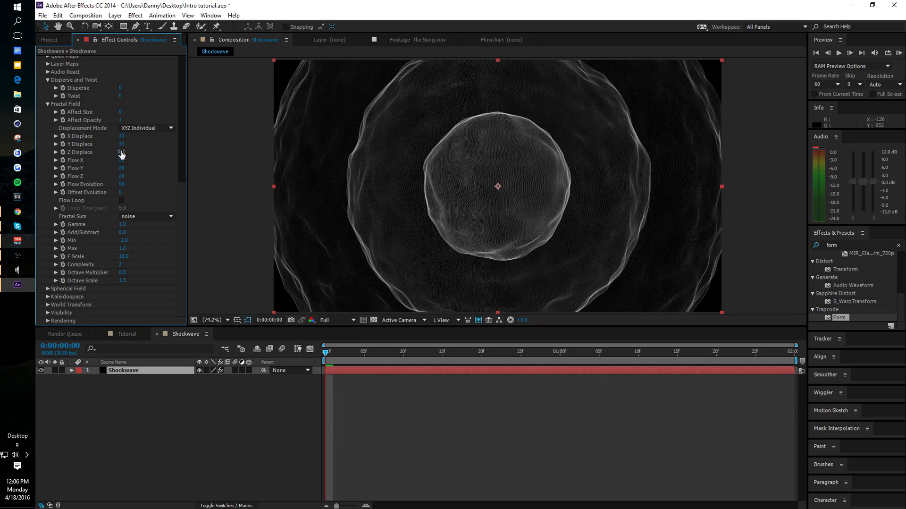
{"action": "key", "text": "ctrl+z"}
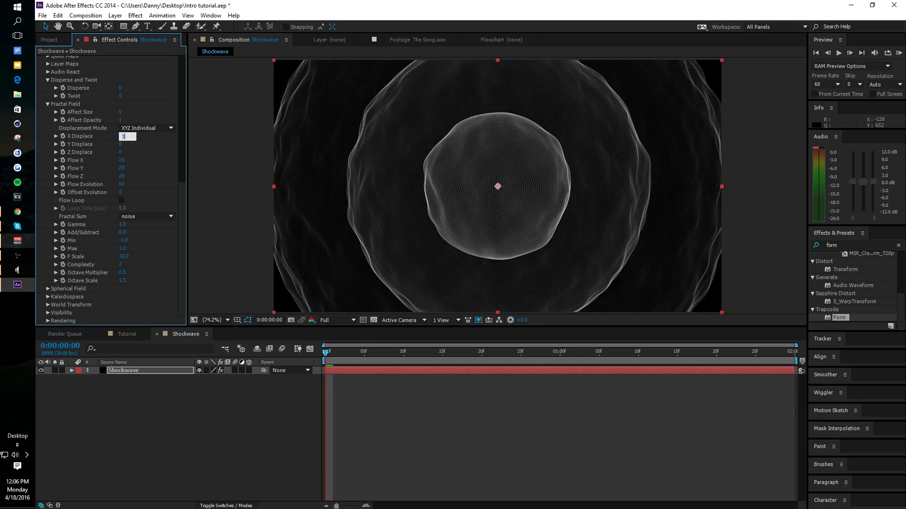
- Try X Displace values of 30 and 25 in the Fractal Field
{"action": "key", "text": "Return"}
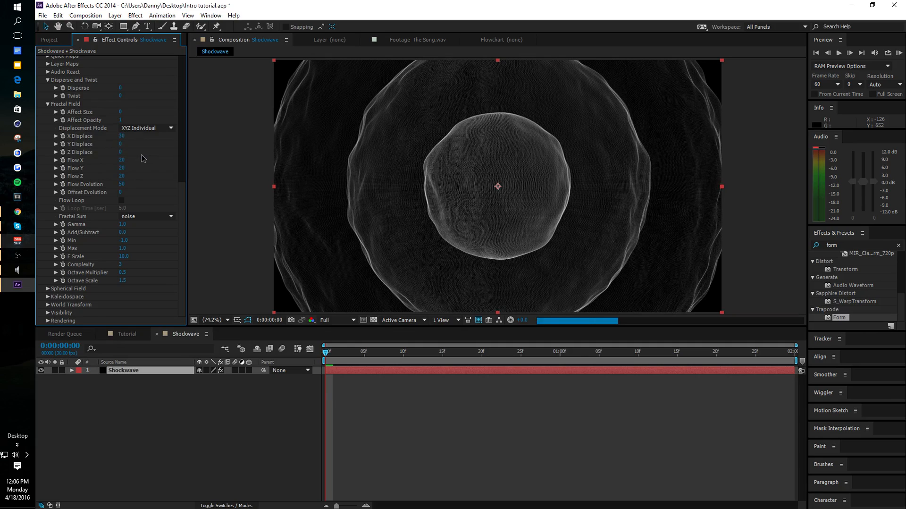
{"action": "left_click", "coordinate": [122, 135]}
{"action": "type", "text": "25"}
{"action": "key", "text": "Return"}
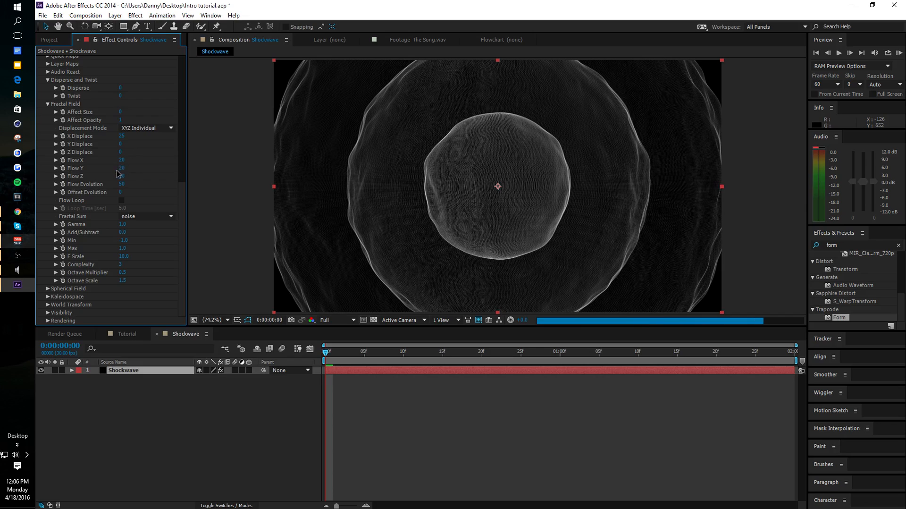
- Set X Displace in the Fractal Field to 30
{"action": "scroll", "coordinate": [118, 198], "scroll_direction": "up", "scroll_amount": 6}
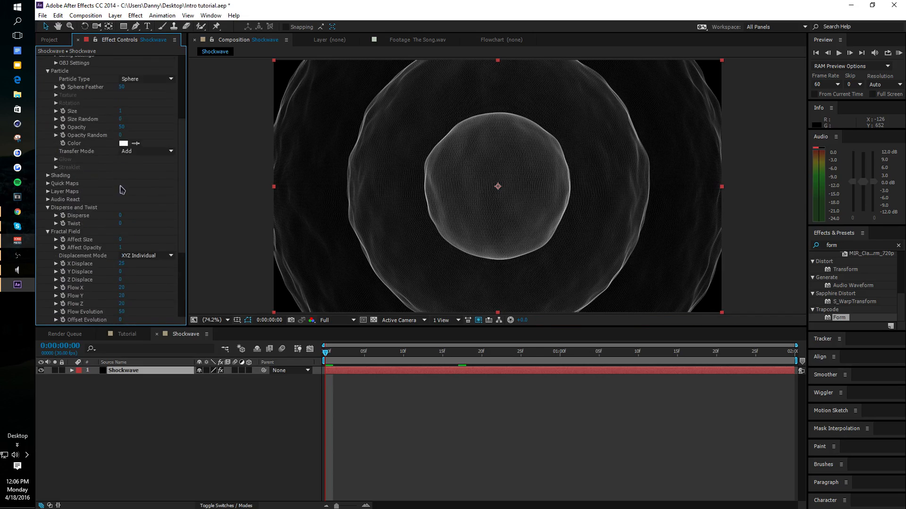
{"action": "left_click", "coordinate": [123, 286]}
{"action": "type", "text": "30"}
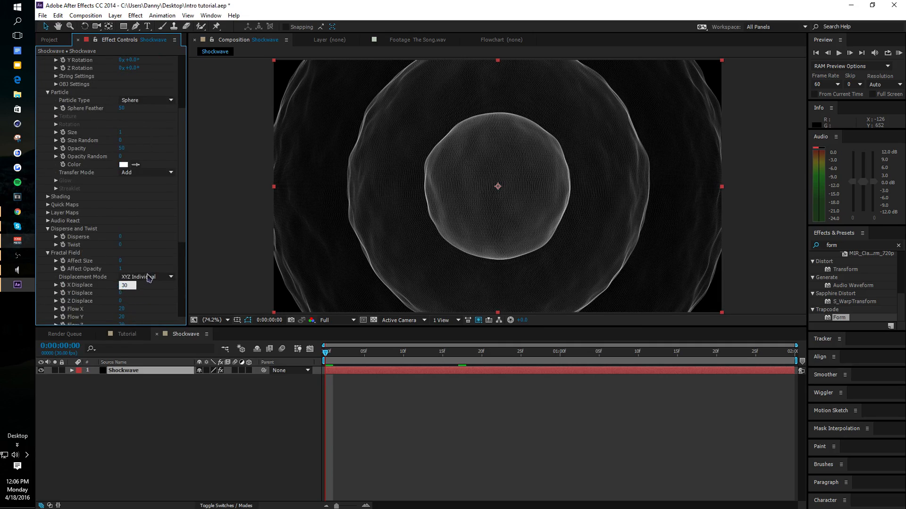
- Set Size X and Size Y of the Form base form to 250 and enable keyframing for both at the first frame
{"action": "scroll", "coordinate": [148, 277], "scroll_direction": "up", "scroll_amount": 5}
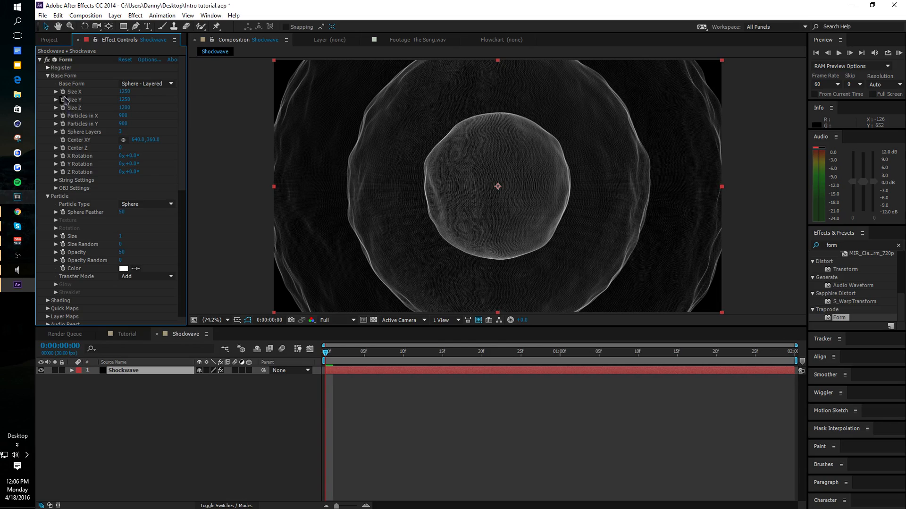
{"action": "left_click", "coordinate": [125, 92]}
{"action": "type", "text": "25"}
{"action": "key", "text": "Return"}
{"action": "left_click", "coordinate": [125, 99]}
{"action": "type", "text": "250"}
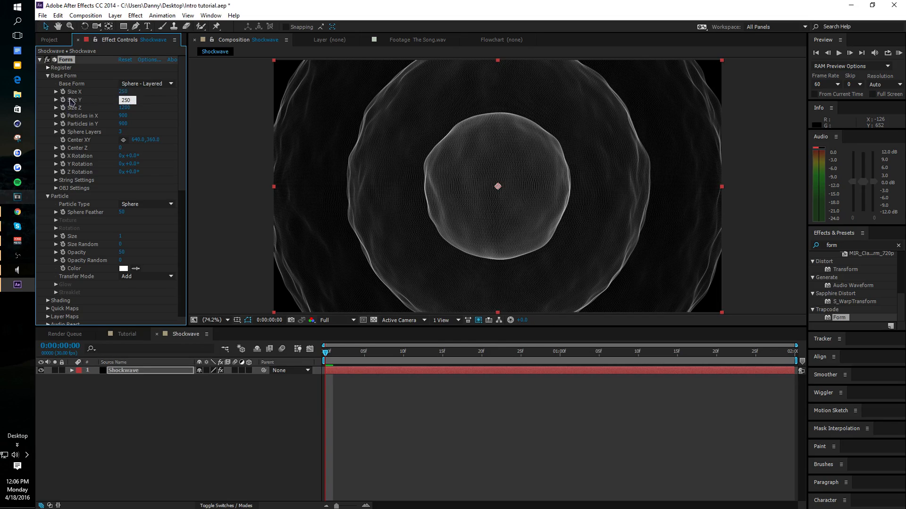
{"action": "key", "text": "Return"}
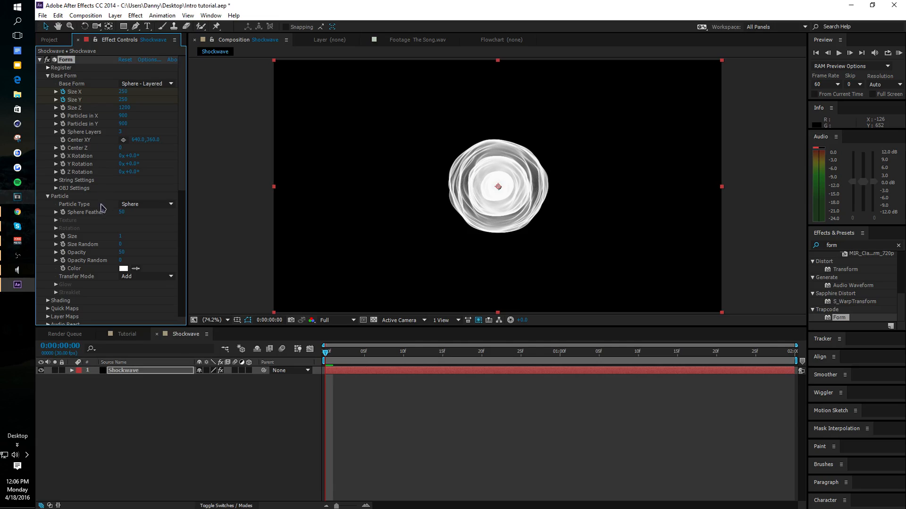
- Set the Form particle Opacity to 100 with a keyframe at the first frame
{"action": "left_click", "coordinate": [122, 251]}
{"action": "type", "text": "100"}
{"action": "key", "text": "Return"}
- Change the Form particle color to a dark red with hue 0, saturation 50% and brightness 50%
{"action": "left_click", "coordinate": [124, 268]}
{"action": "left_click", "coordinate": [522, 202]}
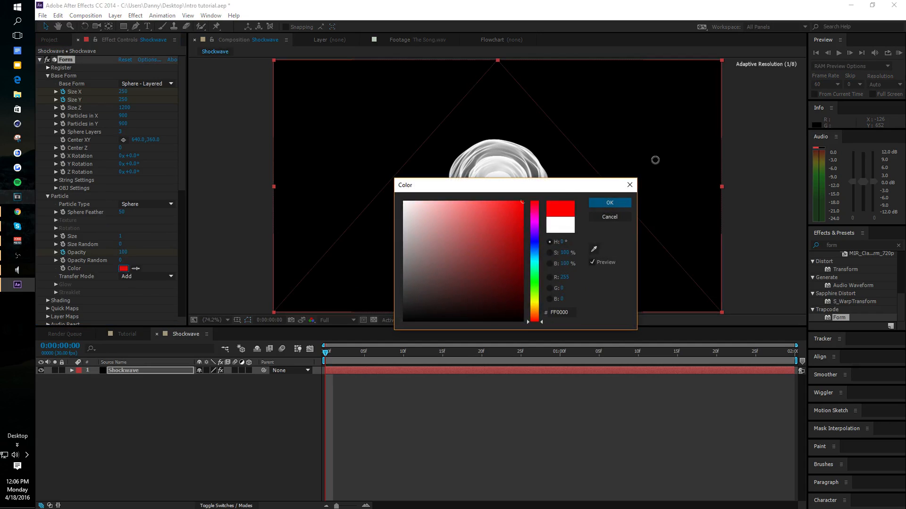
{"action": "left_click", "coordinate": [566, 252]}
{"action": "type", "text": "50"}
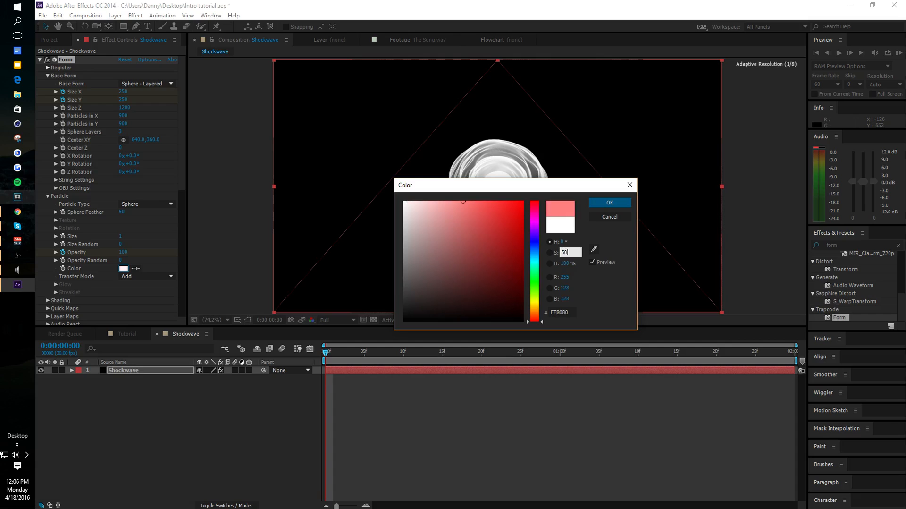
{"action": "key", "text": "Tab"}
{"action": "type", "text": "50"}
{"action": "key", "text": "Return"}
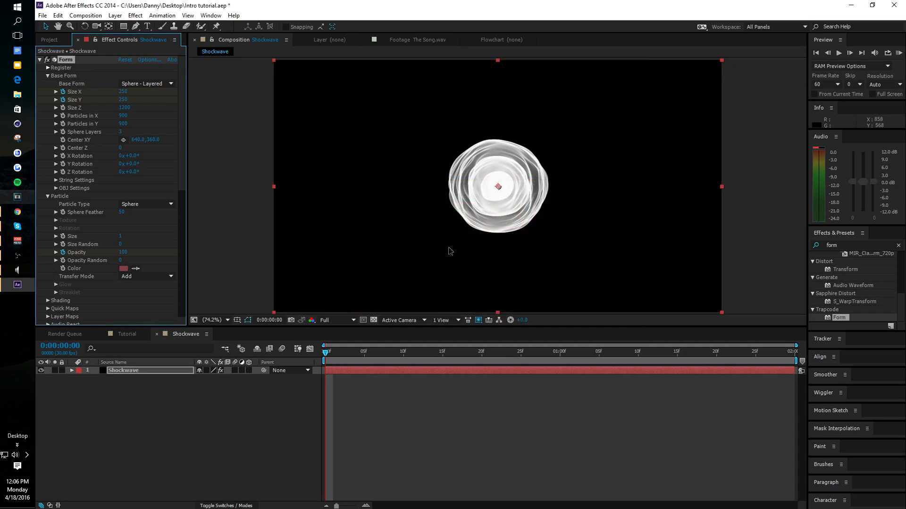
- Reveal the Shockwave layer's keyframed properties and keyframe Size X and Size Y at 2200 at 0:00:01:29
{"action": "left_click", "coordinate": [144, 372]}
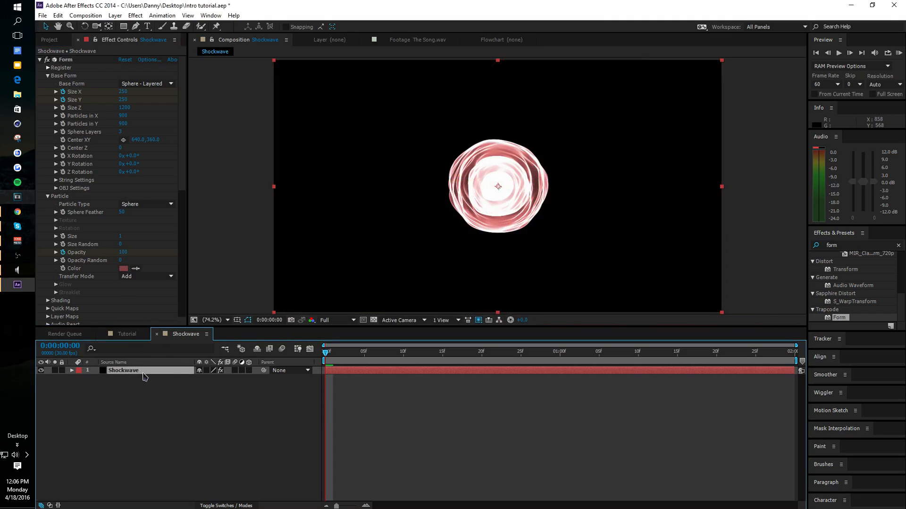
{"action": "key", "text": "u"}
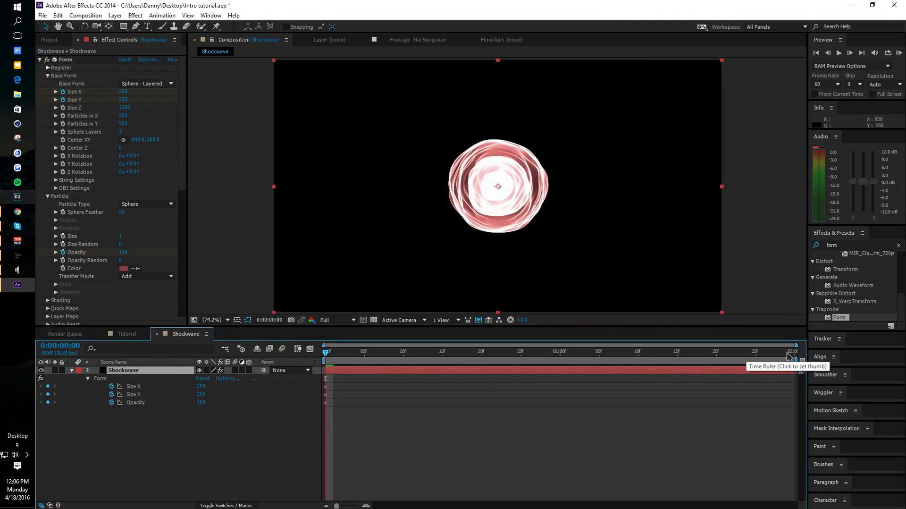
{"action": "left_click", "coordinate": [787, 353]}
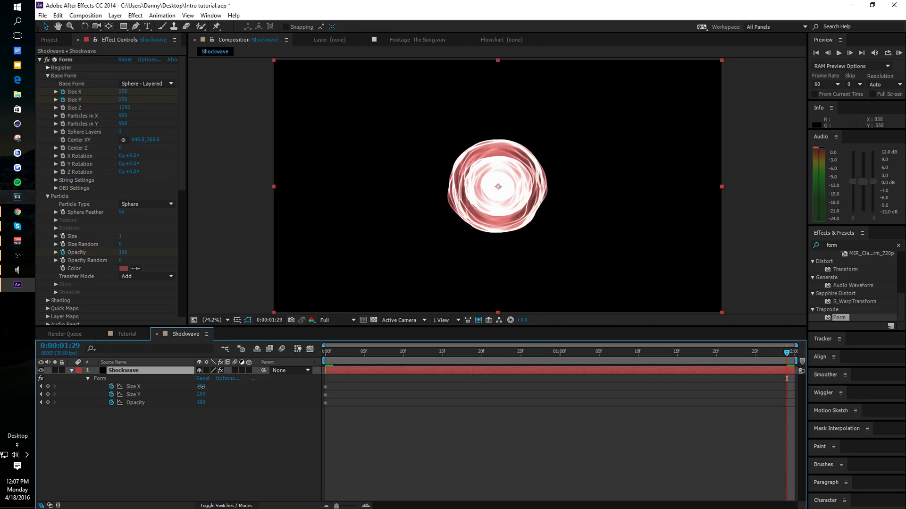
{"action": "left_click", "coordinate": [201, 386]}
{"action": "key", "text": "Tab"}
{"action": "type", "text": "2200"}
{"action": "key", "text": "Return"}
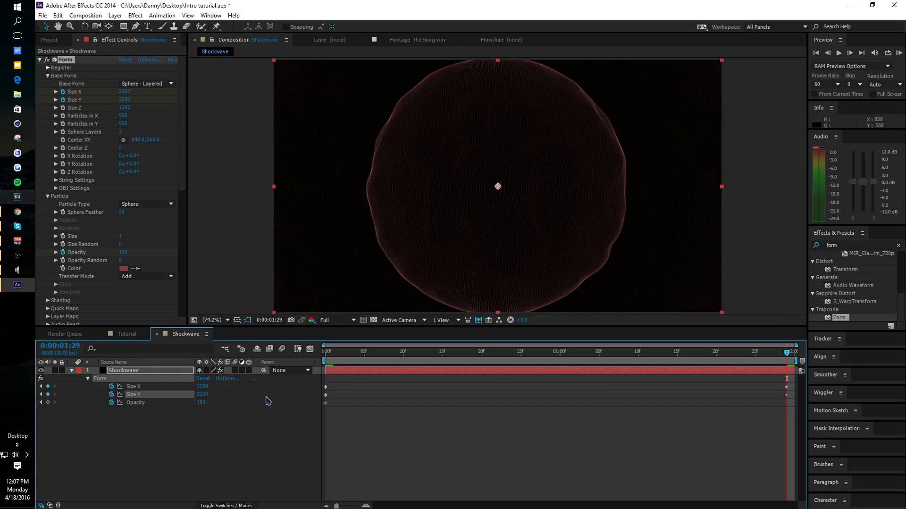
- Change the Size X and Size Y keyframes at 0:00:01:29 to 2000
{"action": "left_click", "coordinate": [203, 387]}
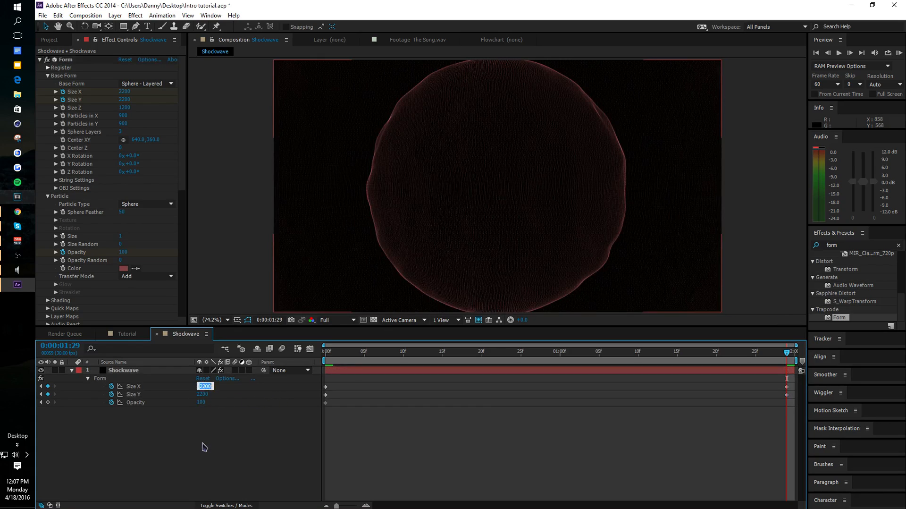
{"action": "type", "text": "1"}
{"action": "key", "text": "Tab"}
{"action": "key", "text": "Return"}
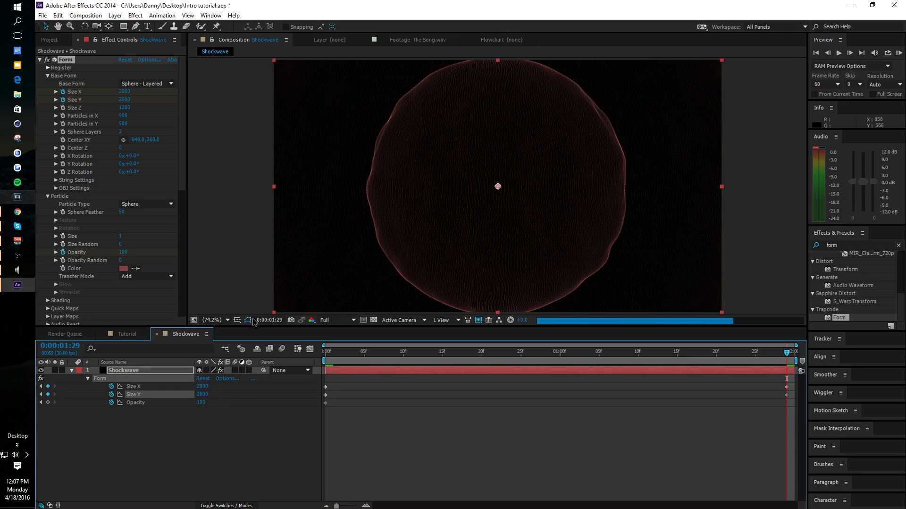
- Set the Form particle Opacity to 0 at 0:00:01:29
{"action": "left_click", "coordinate": [202, 402]}
{"action": "type", "text": "0"}
{"action": "key", "text": "Return"}
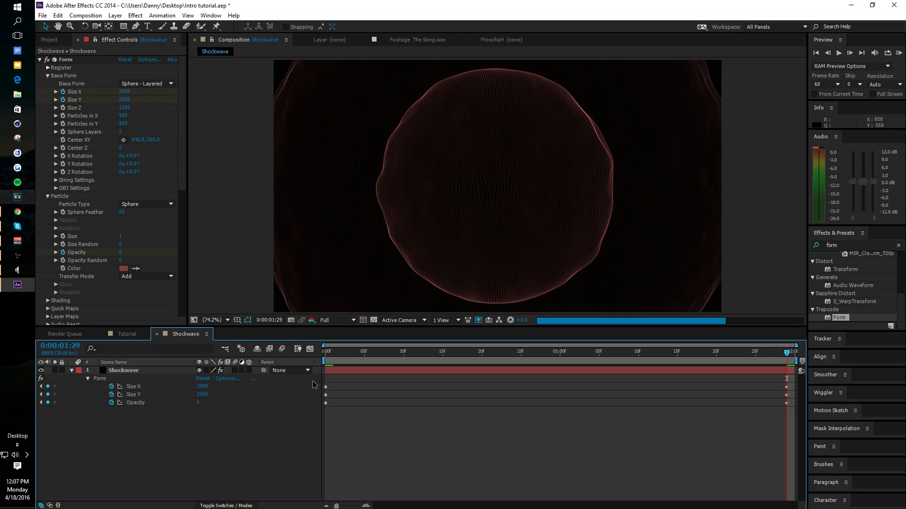
- Apply Easy Ease In to all Size X and Size Y keyframes and check the shockwave at 0:00:00:28
{"action": "left_click_drag", "start_coordinate": [321, 385], "coordinate": [814, 396]}
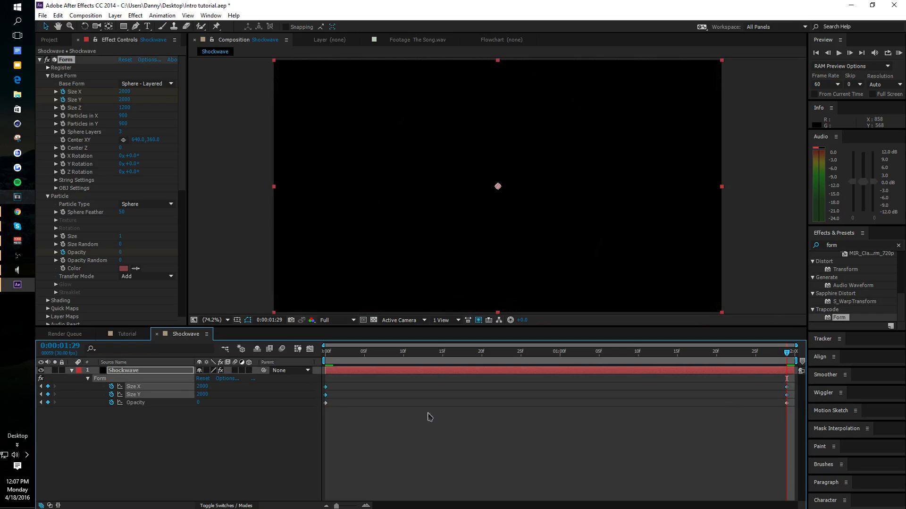
{"action": "right_click", "coordinate": [325, 387]}
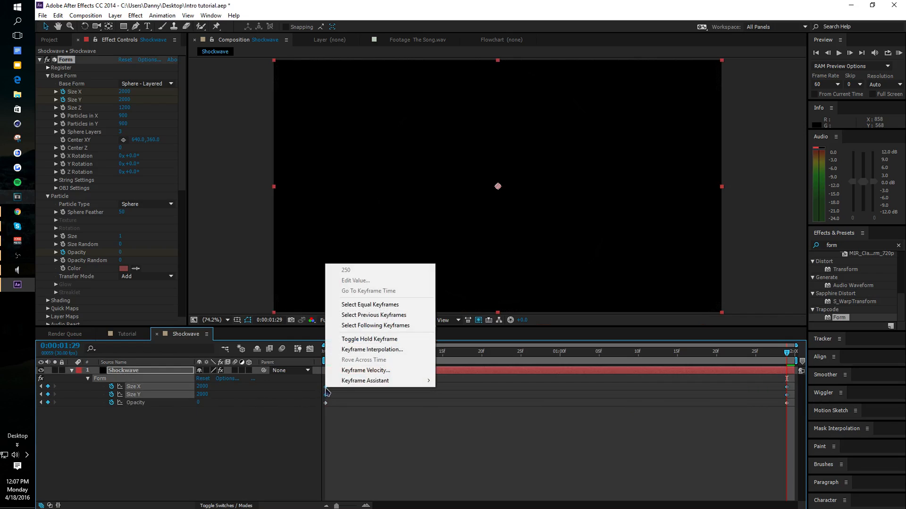
{"action": "mouse_move", "coordinate": [352, 381]}
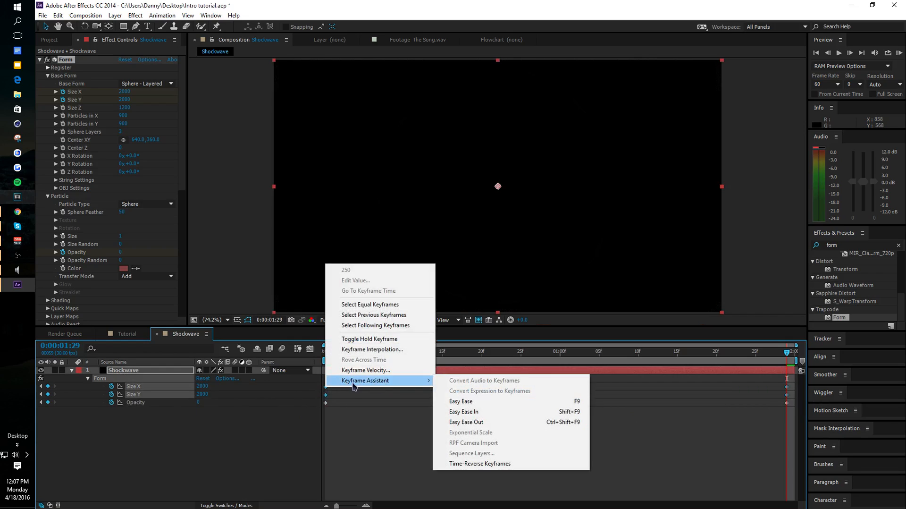
{"action": "left_click", "coordinate": [455, 412]}
{"action": "left_click", "coordinate": [545, 353]}
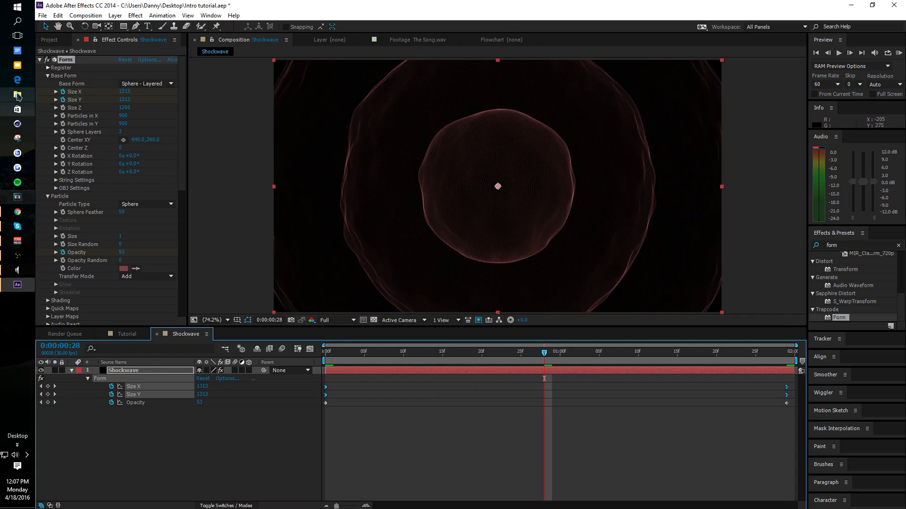
- In the Tutorial composition, return to the first frame and make the text PNG sequence, Camera, shine and sync layers visible
{"action": "left_click", "coordinate": [50, 40]}
{"action": "left_click", "coordinate": [146, 286]}
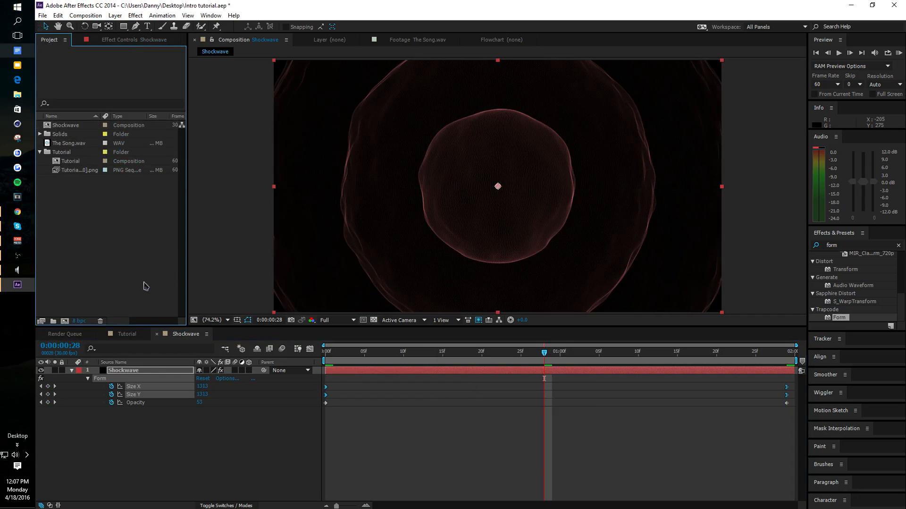
{"action": "left_click", "coordinate": [132, 336]}
{"action": "key", "text": "Home"}
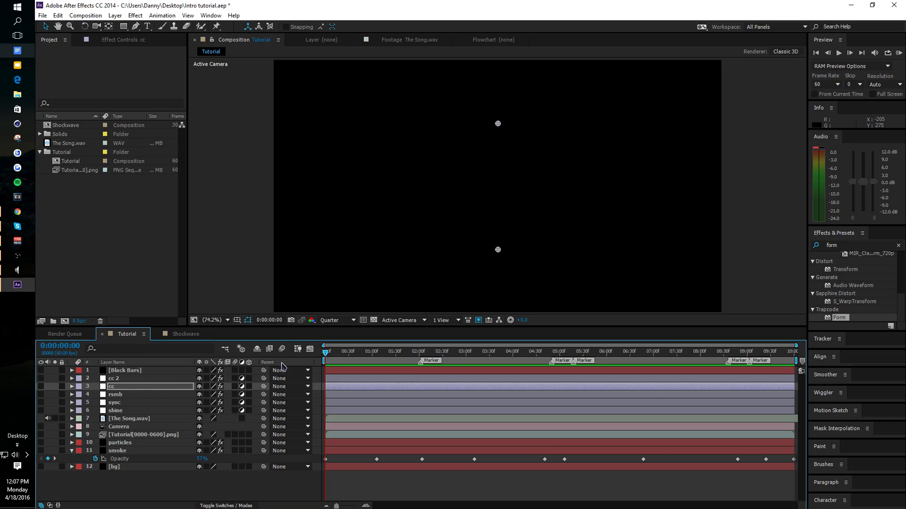
{"action": "left_click", "coordinate": [41, 433]}
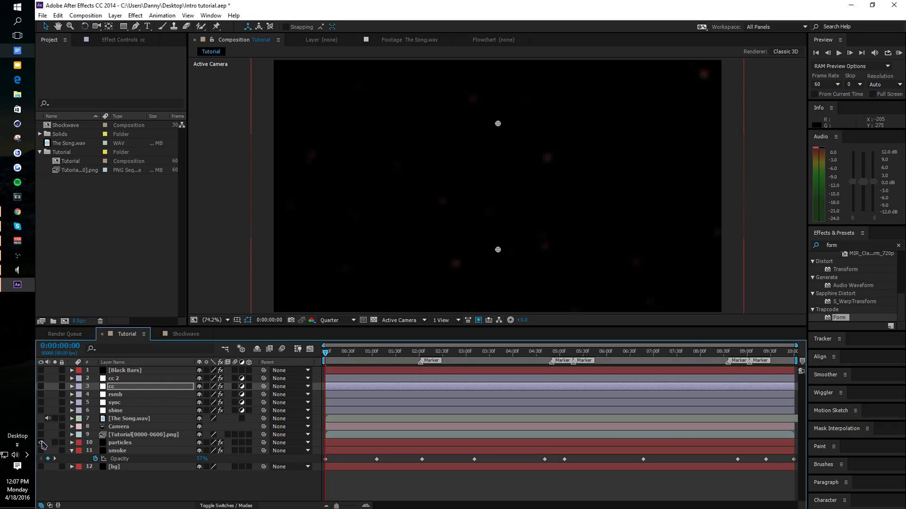
{"action": "left_click", "coordinate": [41, 426]}
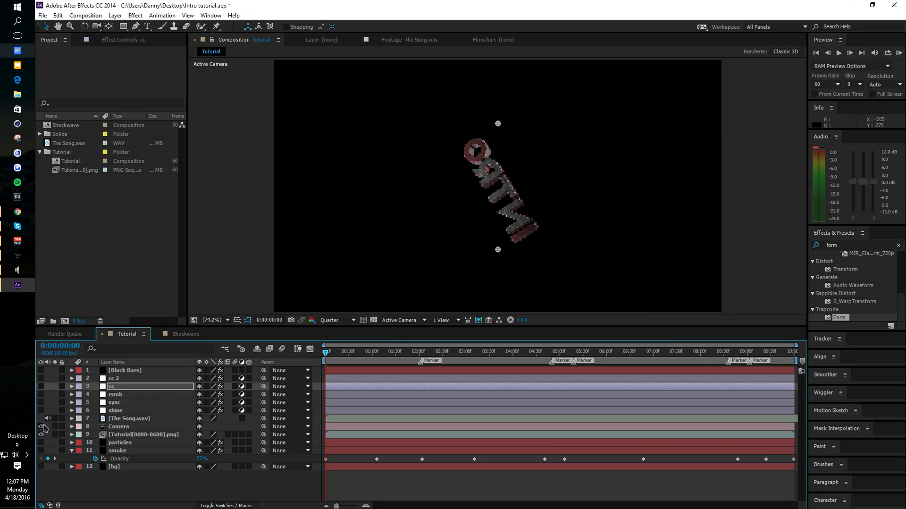
{"action": "left_click", "coordinate": [41, 410]}
{"action": "left_click", "coordinate": [40, 402]}
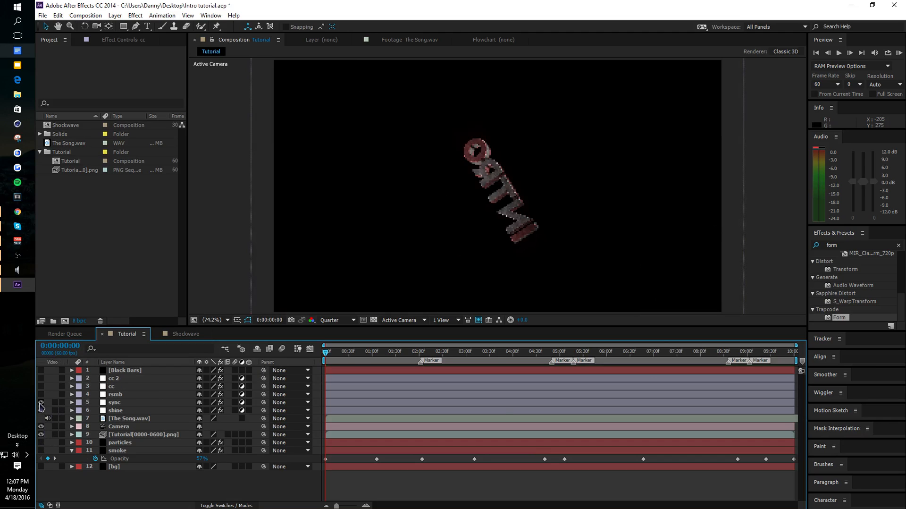
- Preview the Tutorial composition with the text, camera, shine and sync layers together with the song
{"action": "key", "text": "space"}
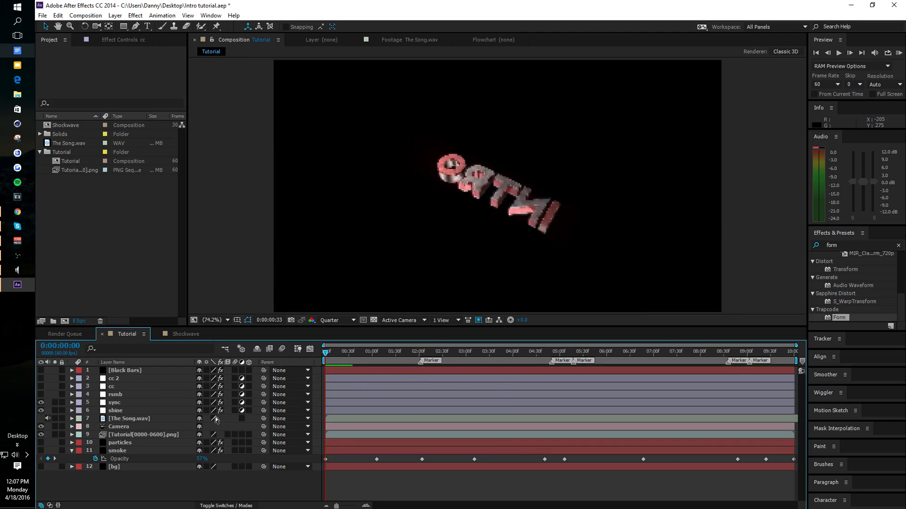
{"action": "left_click", "coordinate": [6, 258]}
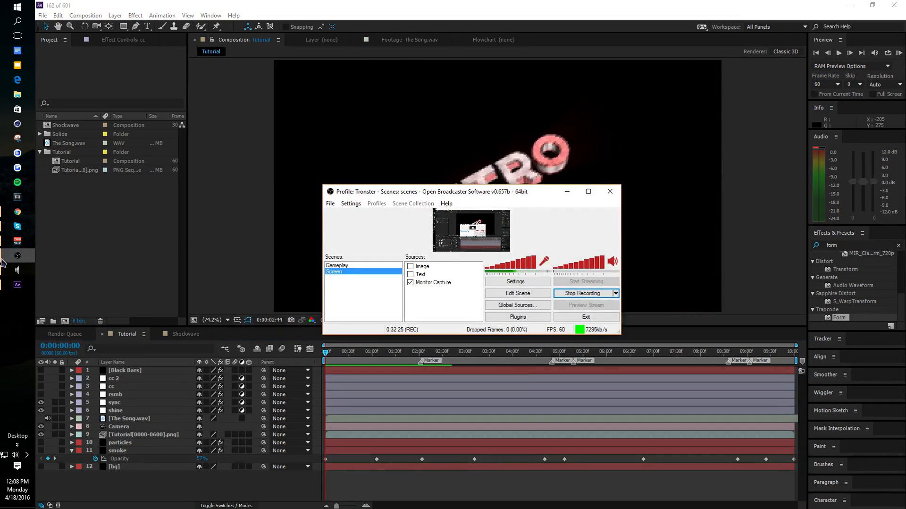
{"action": "left_click", "coordinate": [3, 261]}
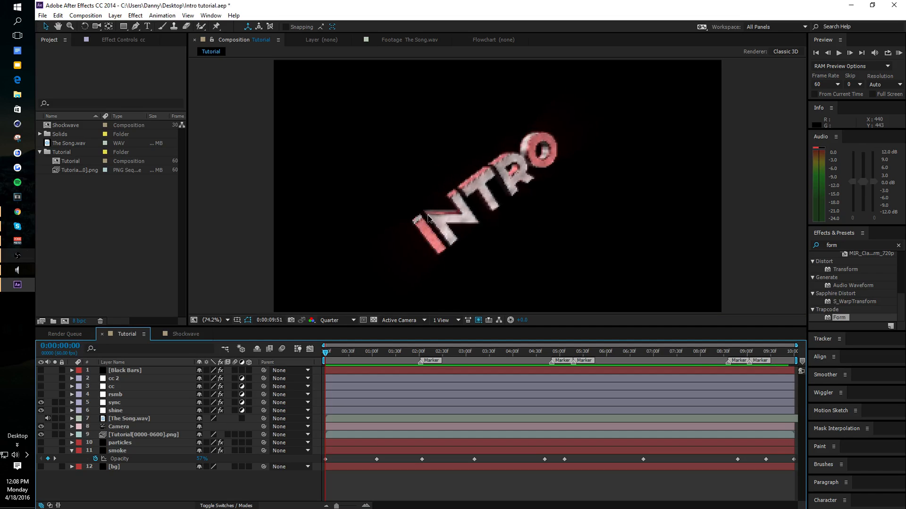
{"action": "left_click", "coordinate": [17, 269]}
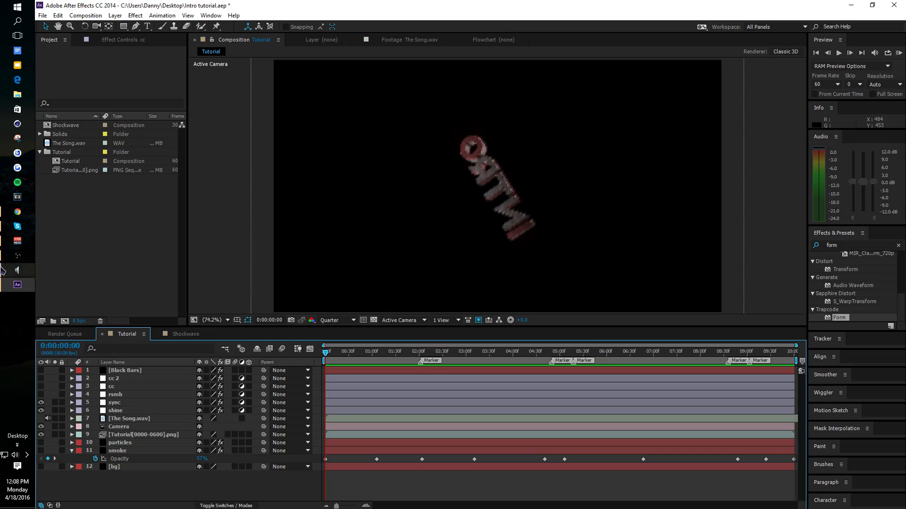
{"action": "left_click_drag", "start_coordinate": [227, 464], "coordinate": [228, 464]}
{"action": "left_click", "coordinate": [380, 474]}
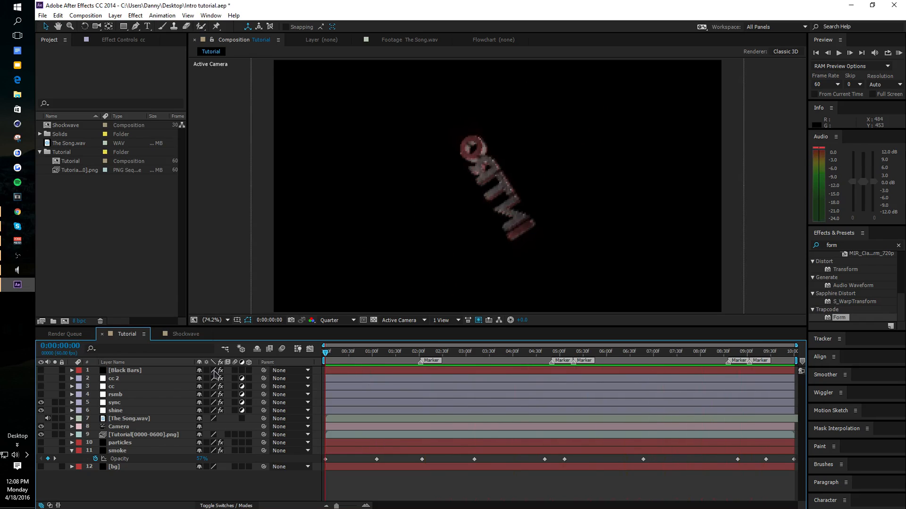
- Reveal the audio waveform of The Song.wav and move the current time to the first marked beat at 0:00:02:01
{"action": "left_click", "coordinate": [114, 411]}
{"action": "left_click", "coordinate": [116, 403]}
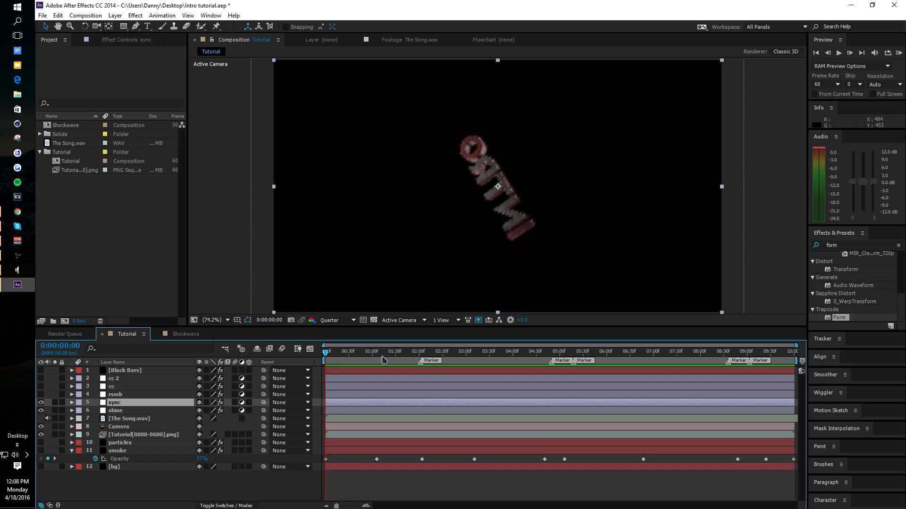
{"action": "left_click", "coordinate": [121, 418]}
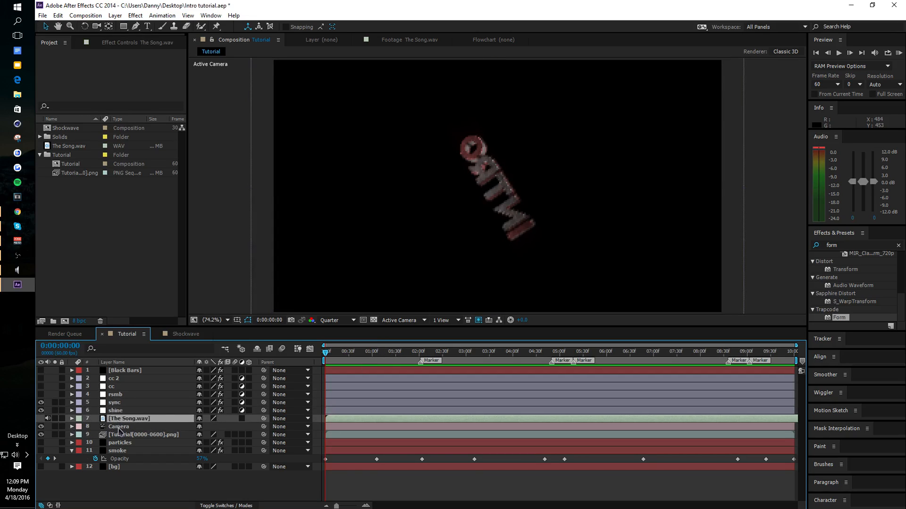
{"action": "key", "text": "l"}
{"action": "key", "text": "l"}
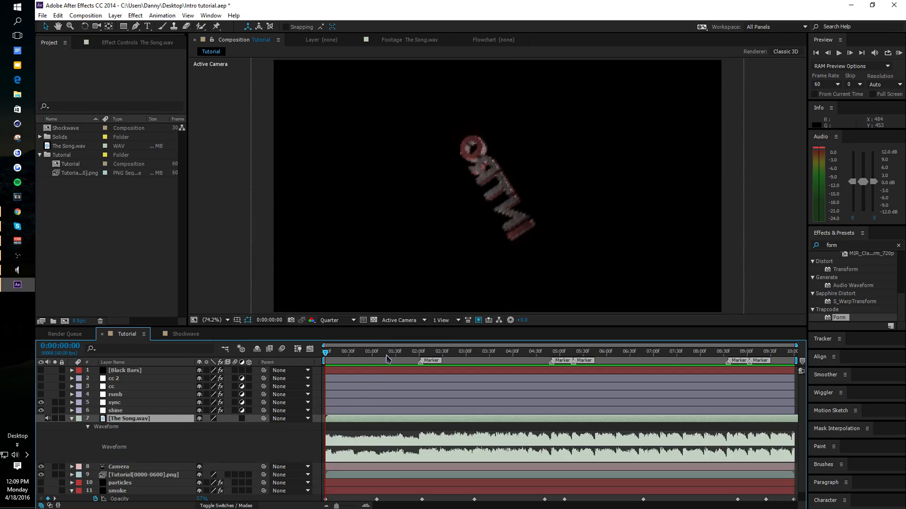
{"action": "left_click_drag", "start_coordinate": [386, 355], "coordinate": [410, 370]}
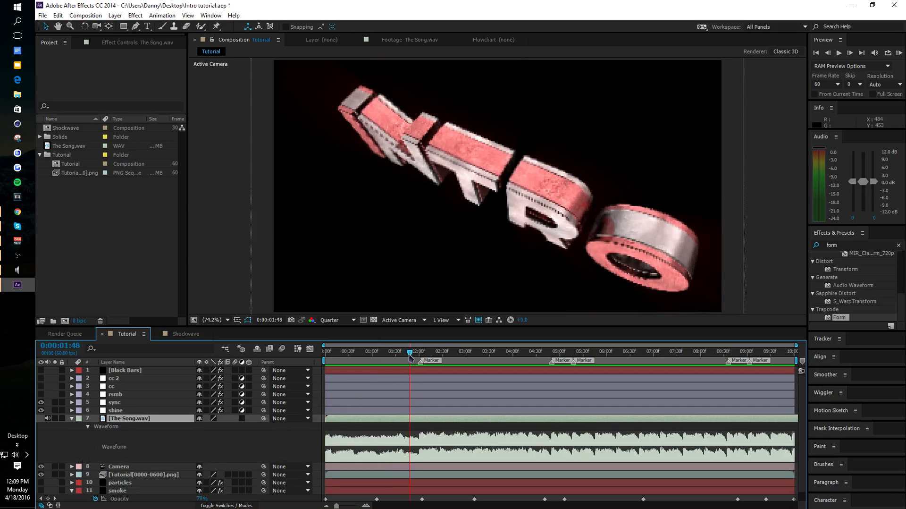
{"action": "mouse_move", "coordinate": [412, 354]}
{"action": "left_mouse_down"}
{"action": "mouse_move", "coordinate": [406, 361]}
{"action": "mouse_move", "coordinate": [419, 367]}
{"action": "left_mouse_up"}
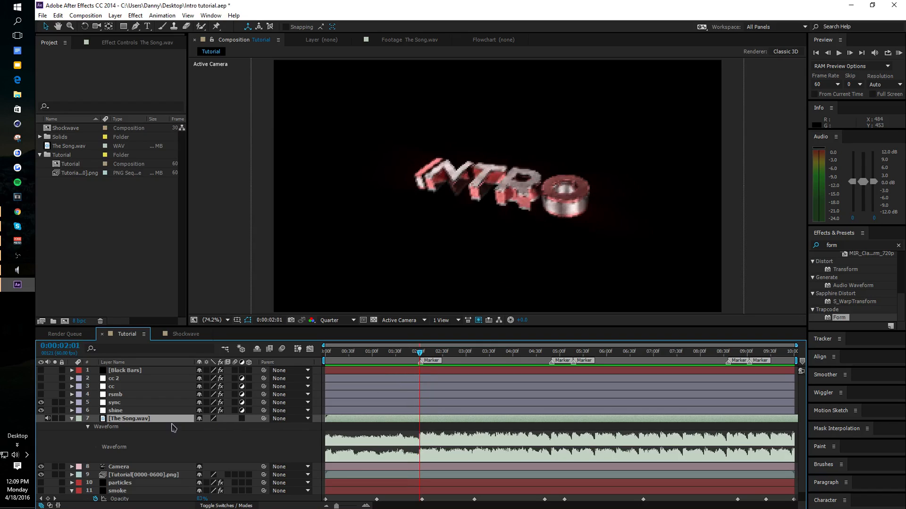
- Keyframe the sync layer's Transform Scale and S_Shake Amplitude at 0:00:02:01 and reveal its keyframed properties
{"action": "left_click", "coordinate": [151, 410]}
{"action": "left_click", "coordinate": [149, 405]}
{"action": "left_click", "coordinate": [112, 39]}
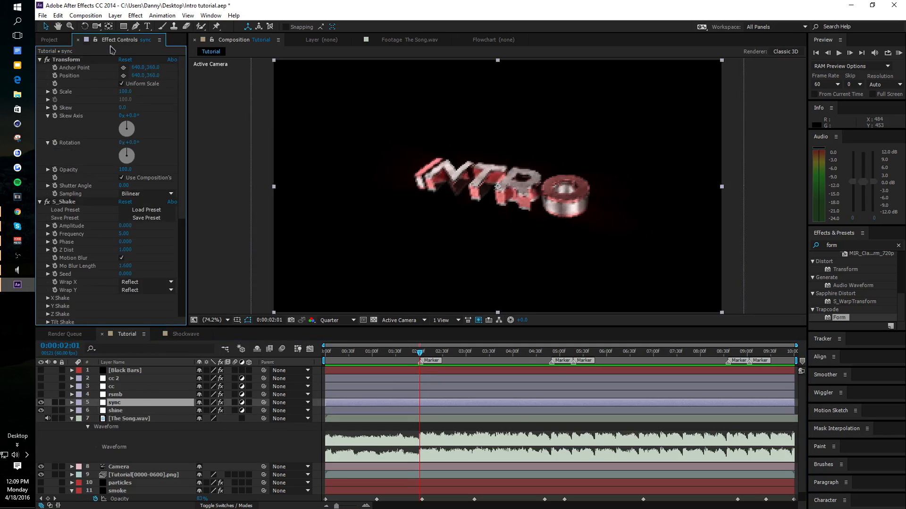
{"action": "left_click", "coordinate": [55, 95]}
{"action": "left_click", "coordinate": [55, 226]}
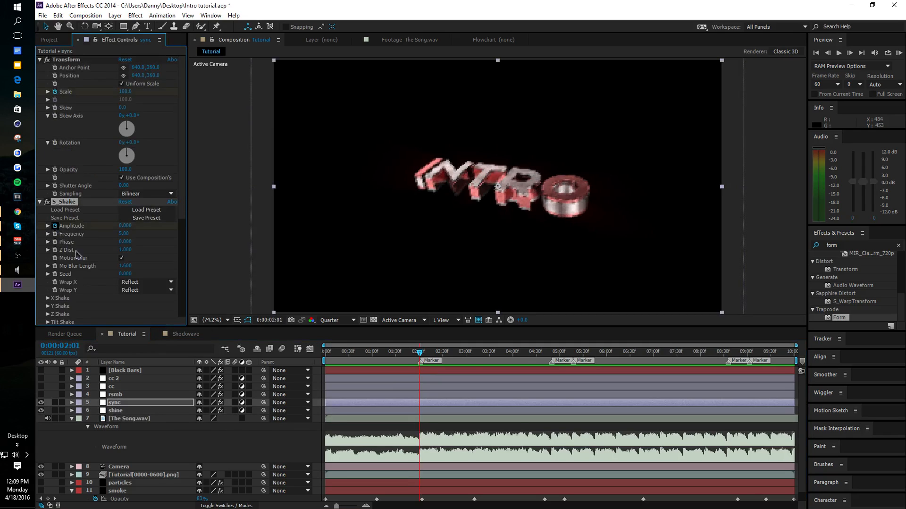
{"action": "key", "text": "u"}
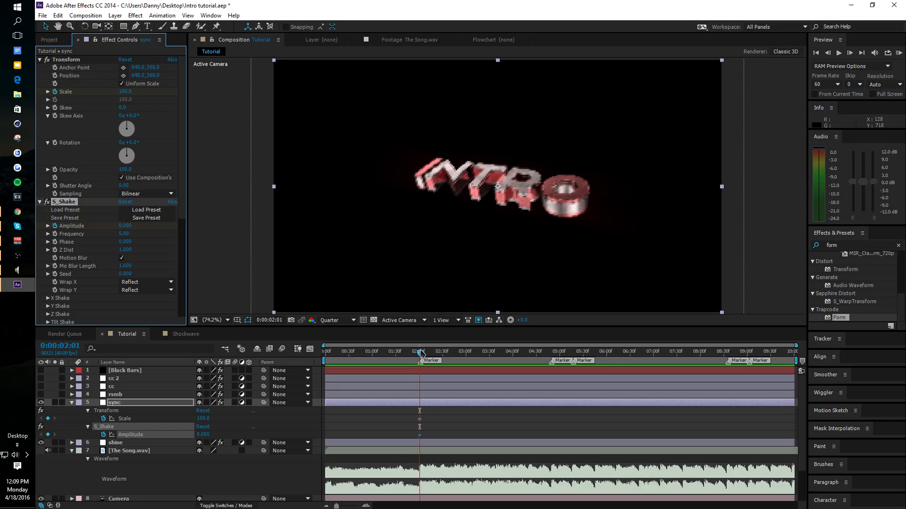
- At 0:00:02:02, set the sync layer's Scale to 137 and its S_Shake Amplitude to 1.5
{"action": "left_click", "coordinate": [420, 351]}
{"action": "left_click", "coordinate": [371, 419]}
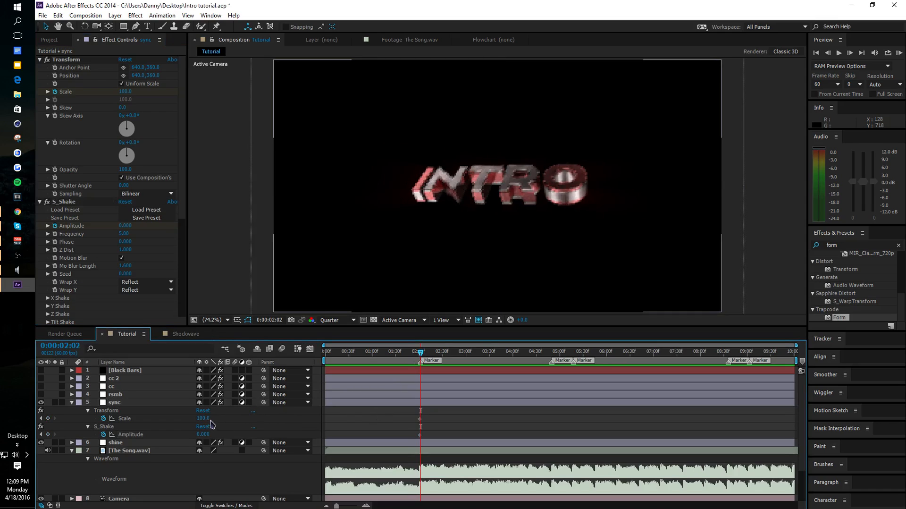
{"action": "left_click", "coordinate": [204, 418]}
{"action": "type", "text": "137"}
{"action": "key", "text": "Tab"}
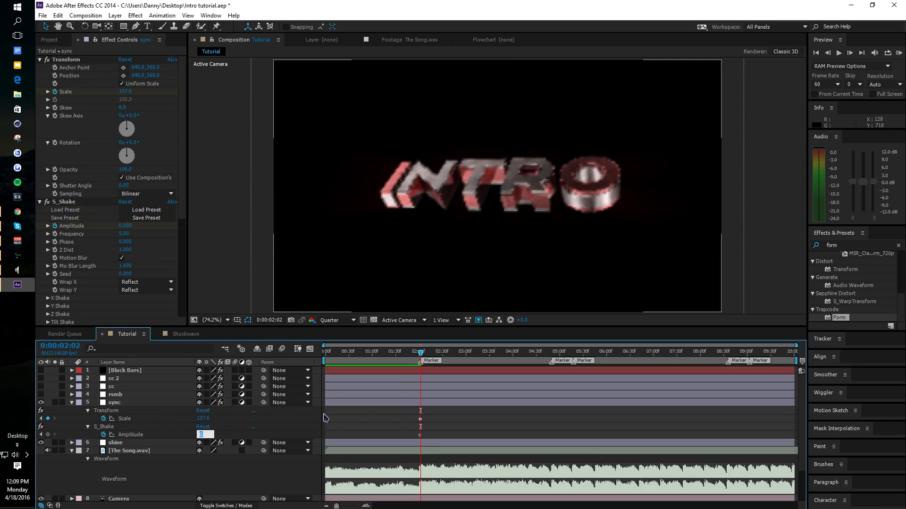
{"action": "type", "text": "1.5"}
{"action": "key", "text": "Return"}
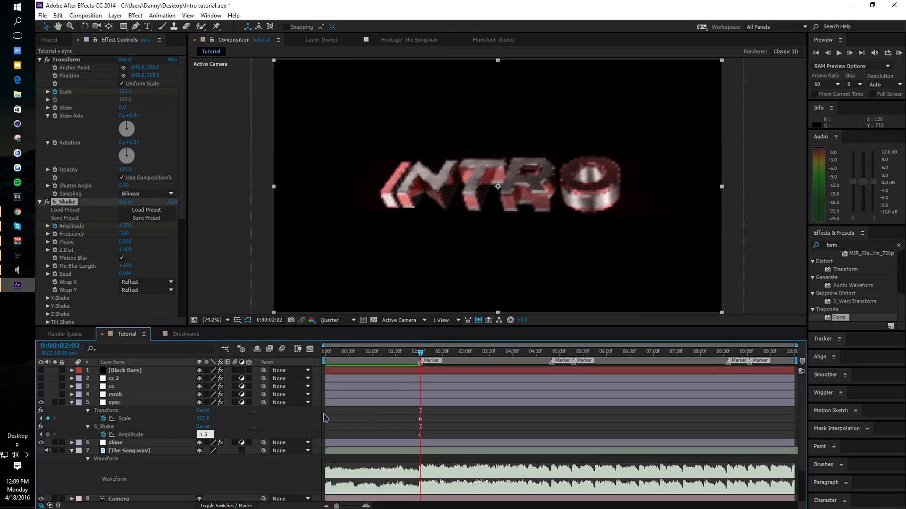
- Select the sync layer's Scale and Amplitude keyframes and preview the zoom and shake against the music
{"action": "left_click_drag", "start_coordinate": [435, 441], "coordinate": [435, 440]}
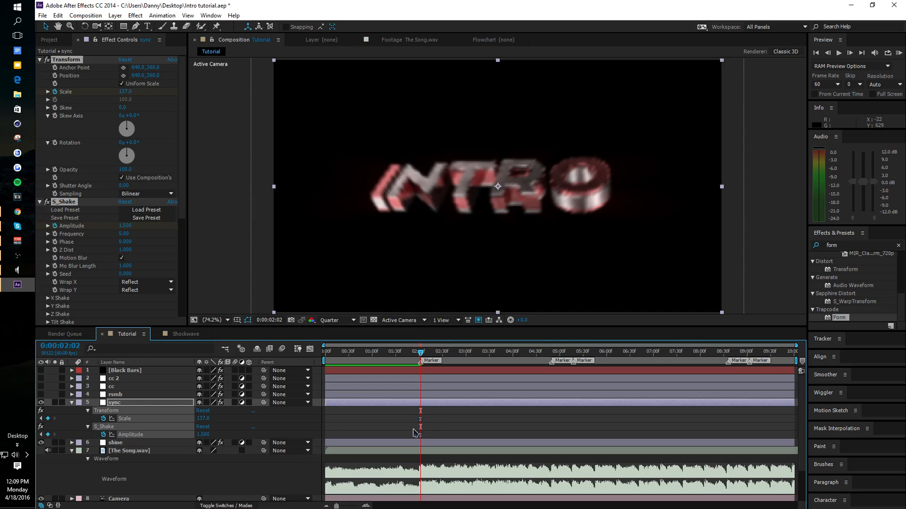
{"action": "key", "text": "space"}
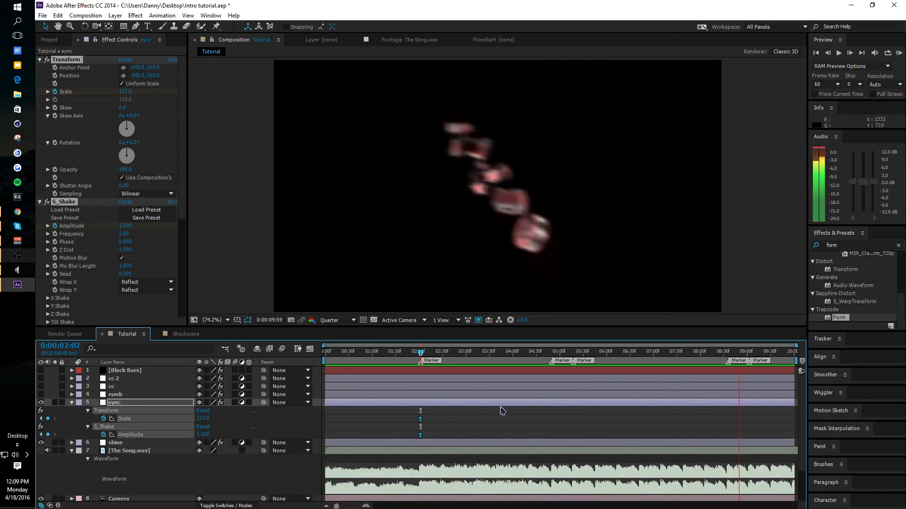
{"action": "key", "text": "space"}
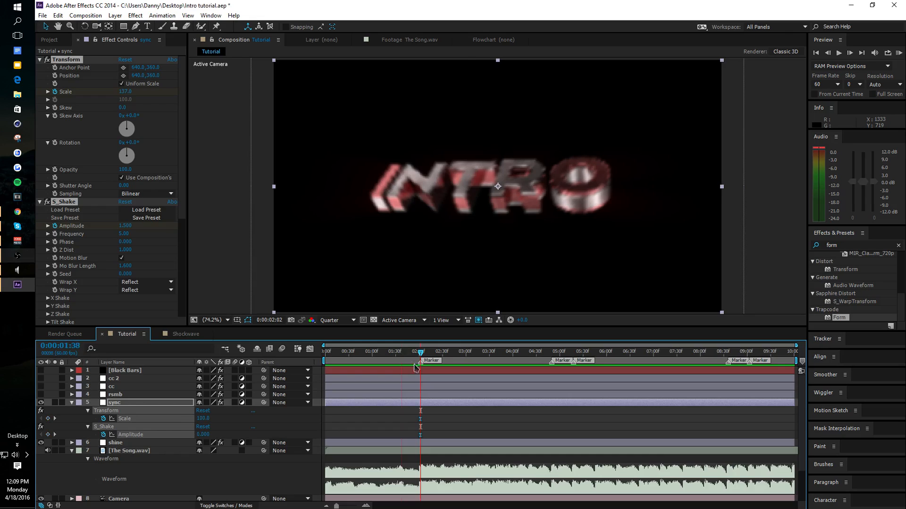
- Paste copies of the Scale and Amplitude keyframes on the next two beats, the second at 0:00:02:58
{"action": "left_click_drag", "start_coordinate": [415, 367], "coordinate": [463, 374]}
{"action": "key", "text": "ctrl+v"}
{"action": "key", "text": "ctrl+v"}
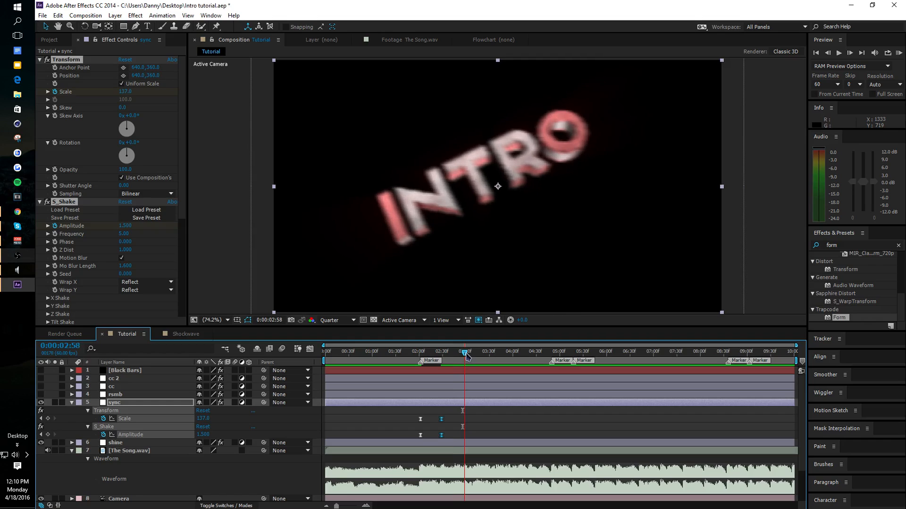
{"action": "left_click_drag", "start_coordinate": [466, 353], "coordinate": [465, 355]}
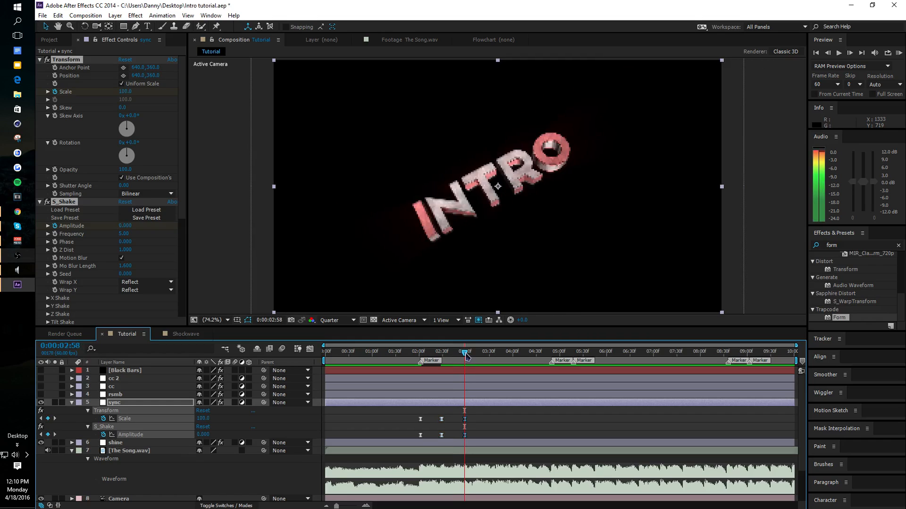
- Paste the Scale and Amplitude keyframes on three further beats of the waveform, the last at 0:00:04:20
{"action": "left_click", "coordinate": [366, 505]}
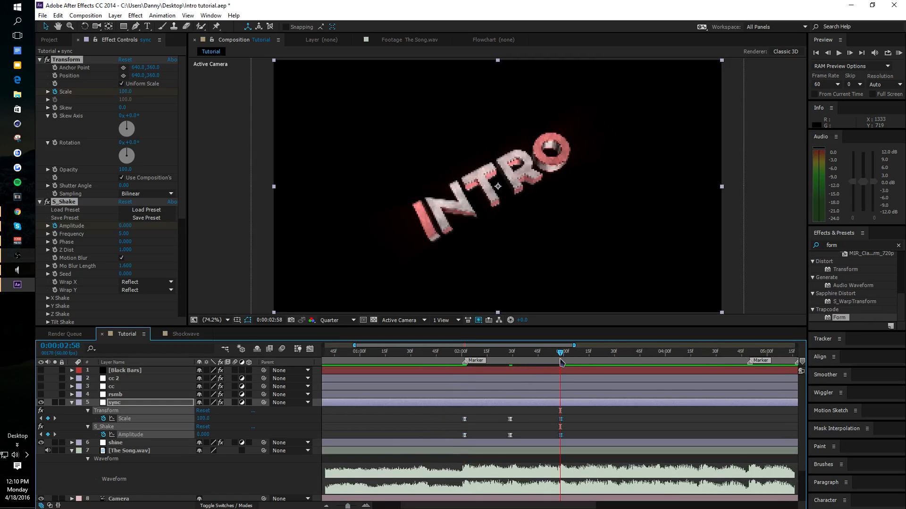
{"action": "left_click", "coordinate": [562, 354]}
{"action": "left_click_drag", "start_coordinate": [564, 357], "coordinate": [701, 371]}
{"action": "key", "text": "ctrl+v"}
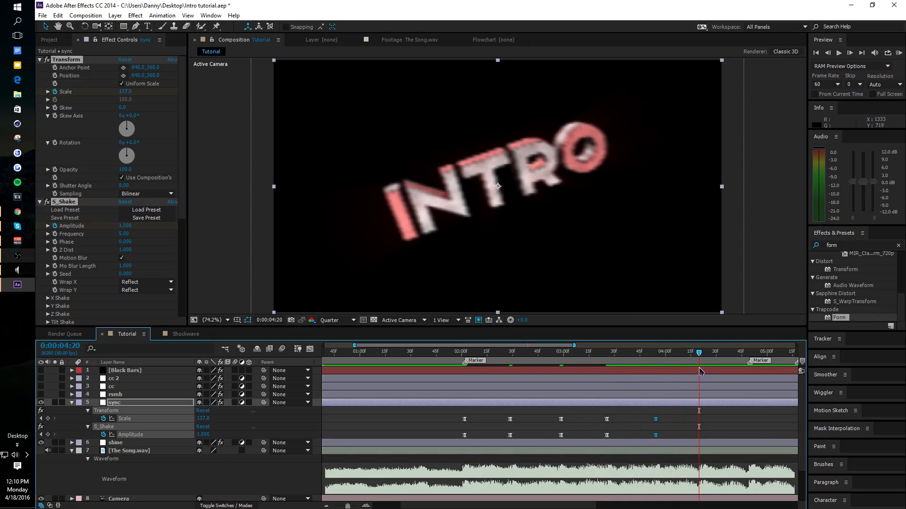
{"action": "key", "text": "ctrl+v"}
- Preview the composition to check the repeated zoom and shake hits against the music's beats
{"action": "key", "text": "KP_0"}
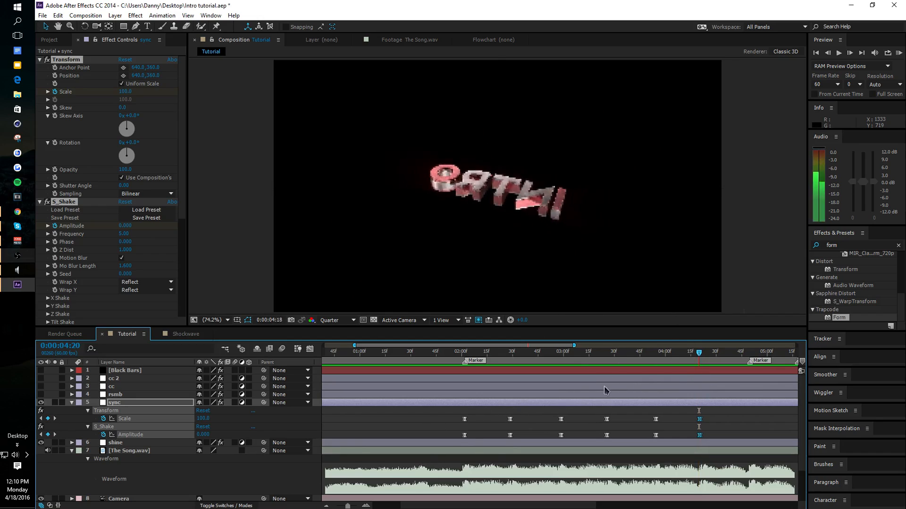
{"action": "key", "text": "space"}
{"action": "key", "text": "KP_0"}
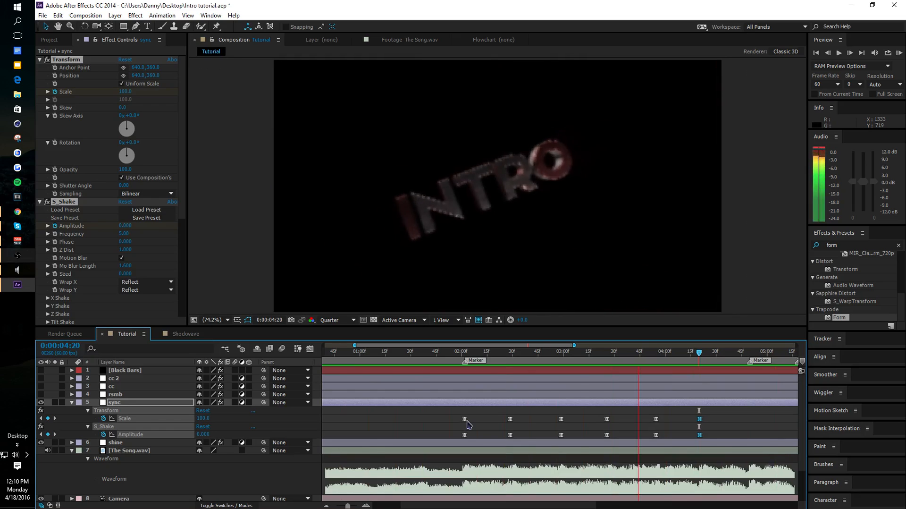
- Paste the Scale and Amplitude keyframes on the next four beats, from 0:00:04:49 to 0:00:06:13
{"action": "key", "text": "space"}
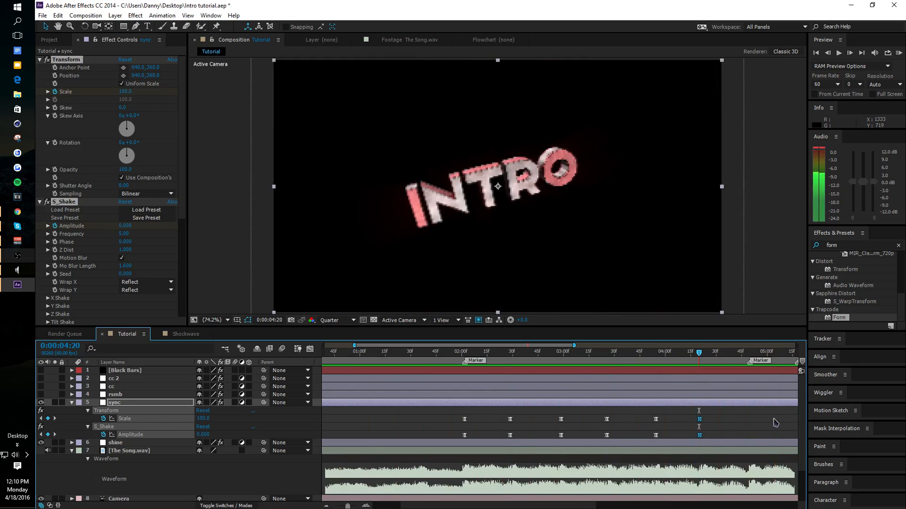
{"action": "left_click_drag", "start_coordinate": [713, 358], "coordinate": [751, 385]}
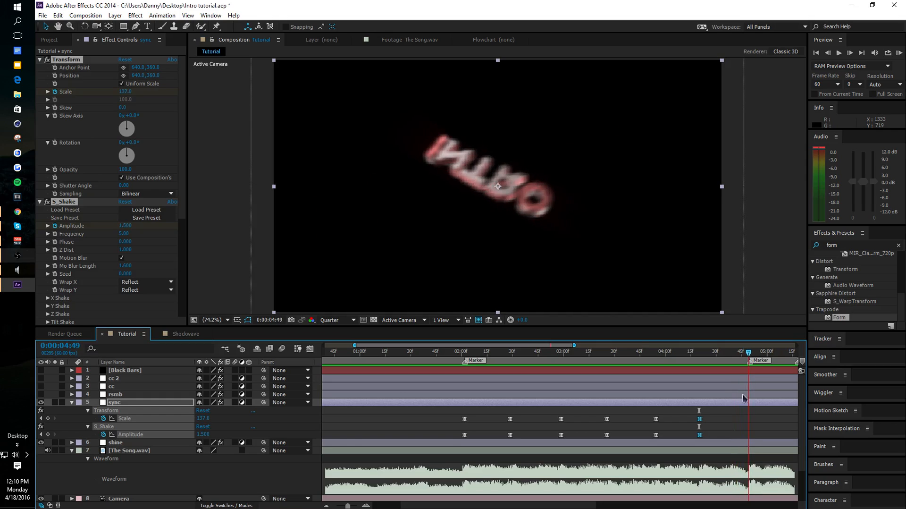
{"action": "left_click_drag", "start_coordinate": [589, 506], "coordinate": [694, 506]}
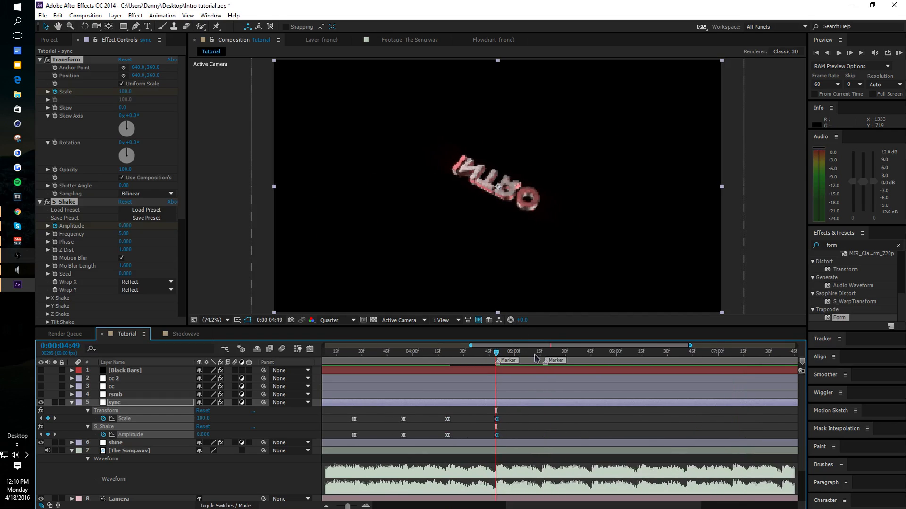
{"action": "left_click_drag", "start_coordinate": [539, 356], "coordinate": [593, 375]}
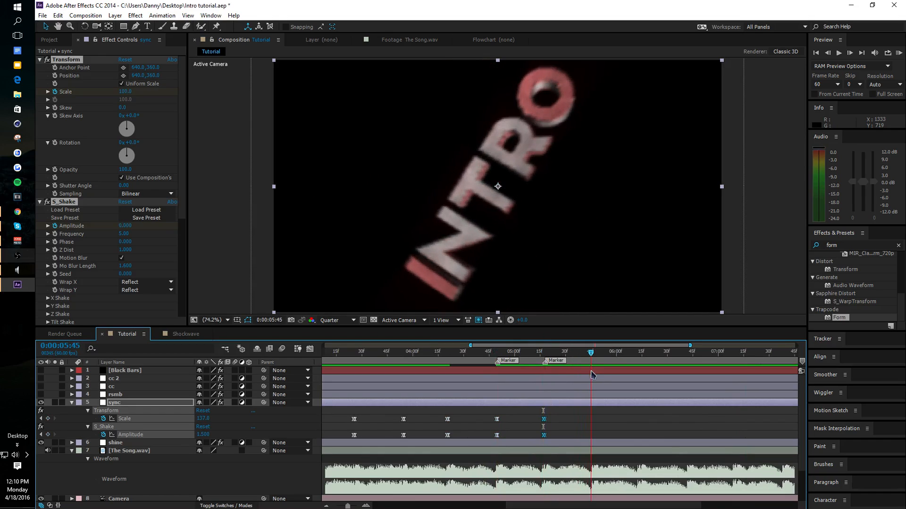
{"action": "left_click", "coordinate": [639, 362]}
{"action": "key", "text": "ctrl+v"}
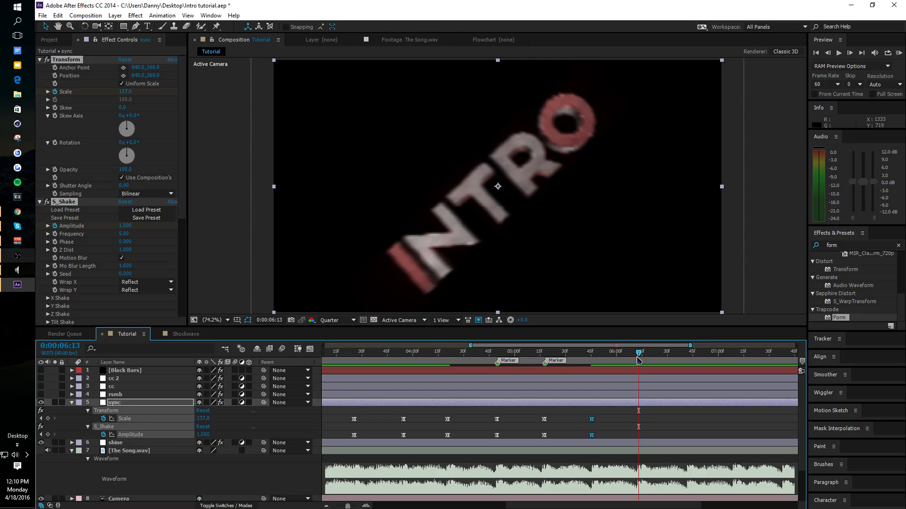
- Paste the Scale and Amplitude keyframes on three further beats of the waveform, the last at 0:00:07:37
{"action": "left_click_drag", "start_coordinate": [639, 361], "coordinate": [782, 362]}
{"action": "key", "text": "ctrl+v"}
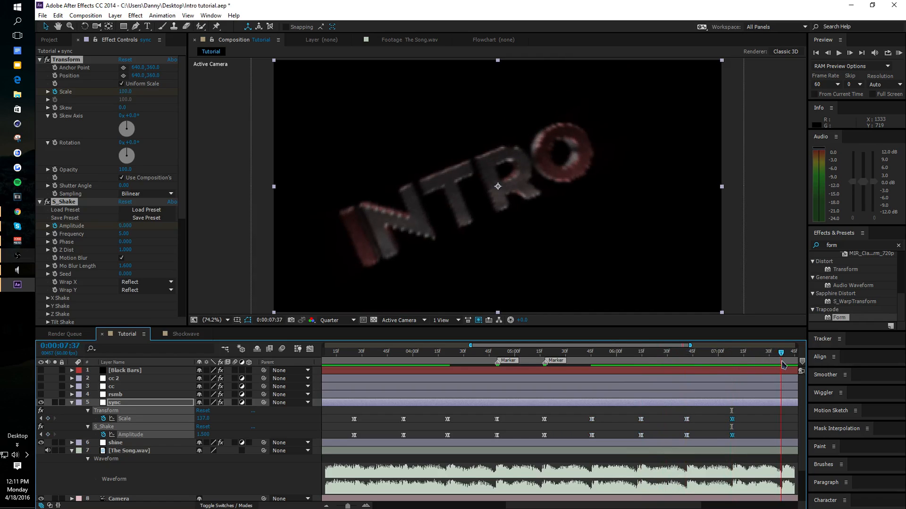
{"action": "key", "text": "ctrl+v"}
- Paste the Scale and Amplitude keyframes on the remaining beats up to the composition's end, undo the last paste and save the project
{"action": "left_click_drag", "start_coordinate": [679, 505], "coordinate": [779, 504]}
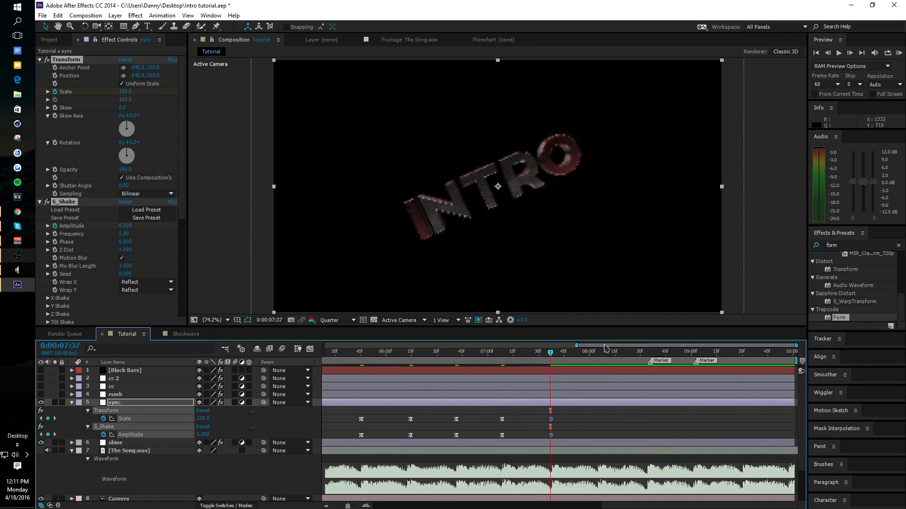
{"action": "left_click_drag", "start_coordinate": [569, 355], "coordinate": [840, 369]}
{"action": "key", "text": "ctrl+v"}
{"action": "key", "text": "ctrl+v"}
{"action": "key", "text": "ctrl+v"}
{"action": "key", "text": "ctrl+v"}
{"action": "key", "text": "ctrl+v"}
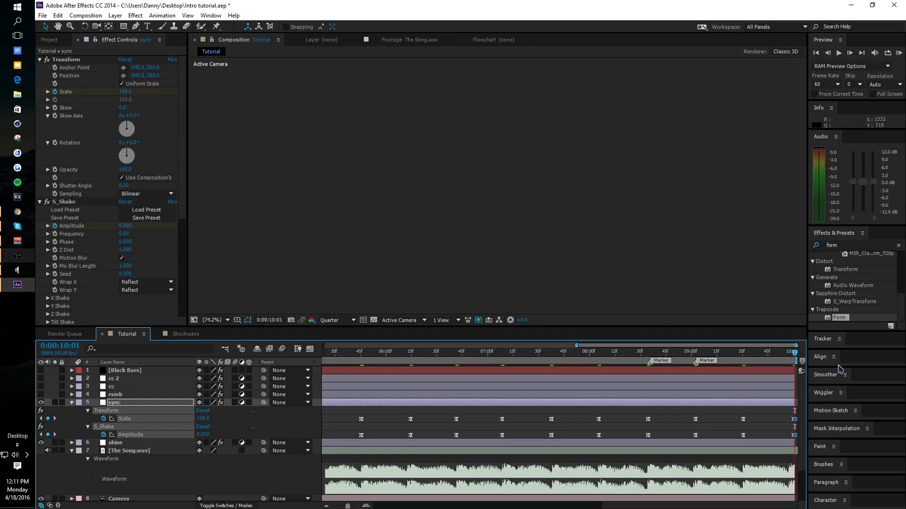
{"action": "key", "text": "ctrl+z"}
{"action": "key", "text": "ctrl+s"}
- Set the sync layer's Scale to 140 and S_Shake Amplitude to 2 at the first beat marker, 0:00:02:02
{"action": "mouse_move", "coordinate": [620, 506]}
{"action": "left_mouse_down"}
{"action": "mouse_move", "coordinate": [479, 508]}
{"action": "mouse_move", "coordinate": [410, 494]}
{"action": "left_mouse_up"}
{"action": "left_click", "coordinate": [533, 359]}
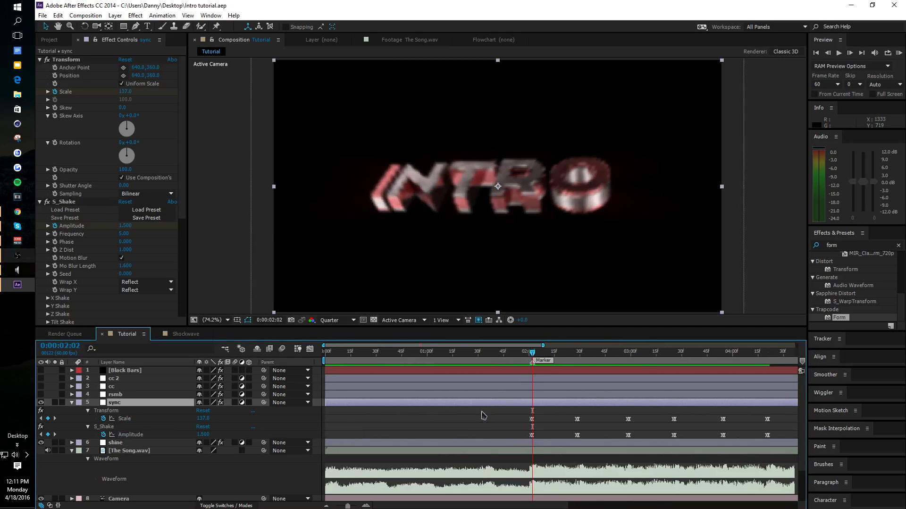
{"action": "left_click", "coordinate": [221, 417]}
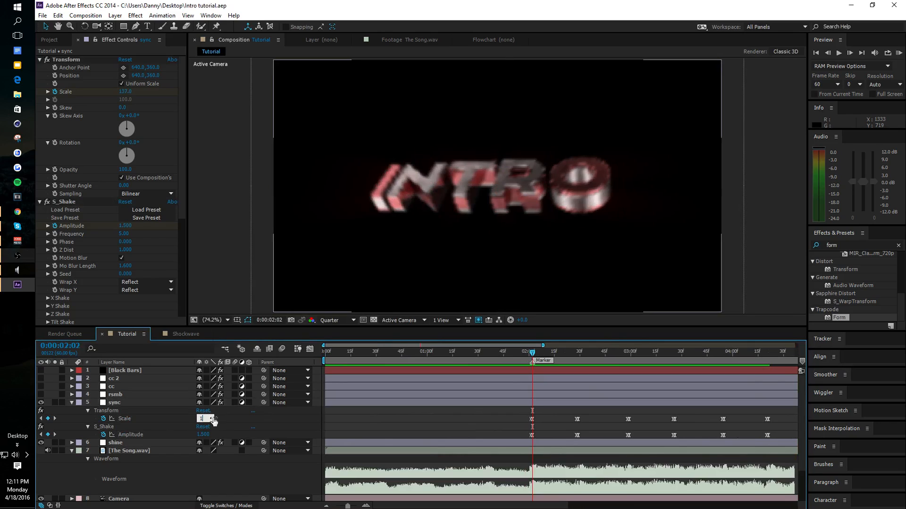
{"action": "type", "text": "140"}
{"action": "key", "text": "Tab"}
{"action": "type", "text": "2"}
{"action": "key", "text": "Return"}
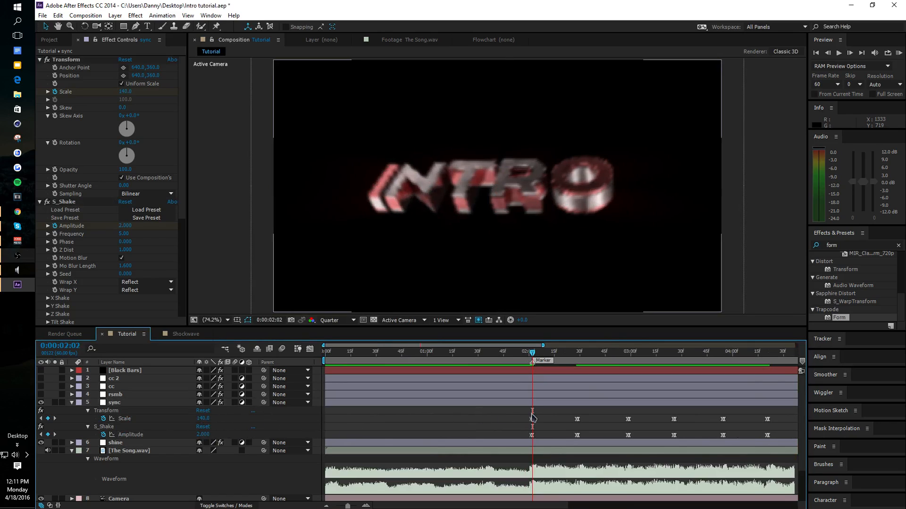
- Replace the keyframes on every following beat with copies of the first beat's Scale and Amplitude keyframes, deleting the surplus pasted ones at the composition's end
{"action": "left_click_drag", "start_coordinate": [551, 431], "coordinate": [551, 426]}
{"action": "key", "text": "k"}
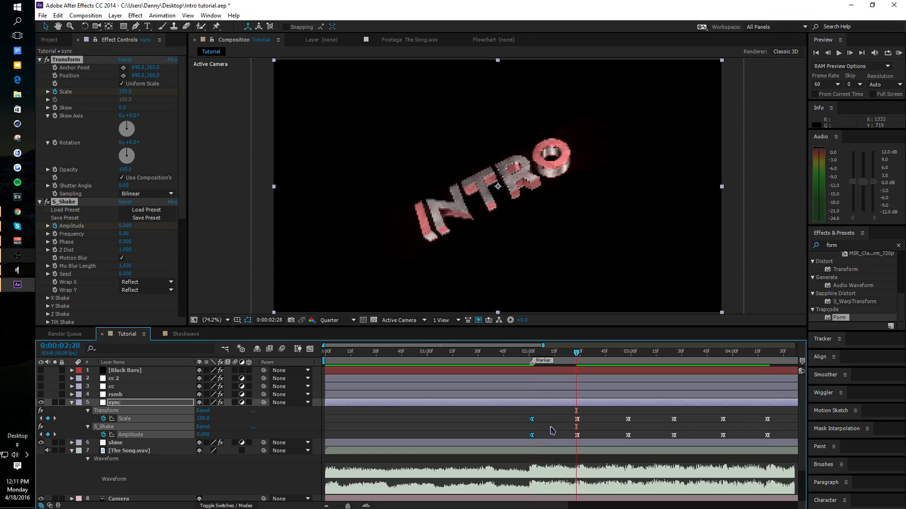
{"action": "key", "text": "k"}
{"action": "key", "text": "k"}
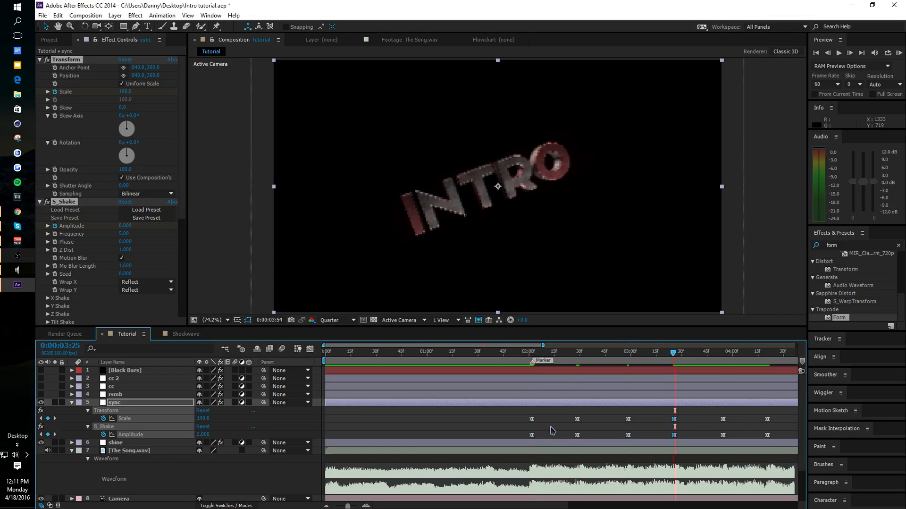
{"action": "key", "text": "k"}
{"action": "key", "text": "k"}
{"action": "key", "text": "k"}
{"action": "key", "text": "k"}
{"action": "key", "text": "k"}
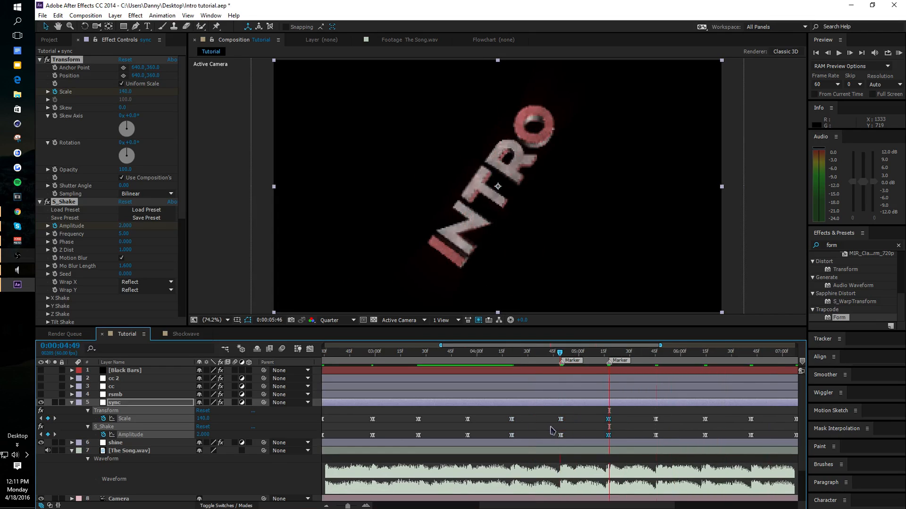
{"action": "key", "text": "k"}
{"action": "key", "text": "k"}
{"action": "key", "text": "k"}
{"action": "key", "text": "k"}
{"action": "key", "text": "k"}
{"action": "key", "text": "k"}
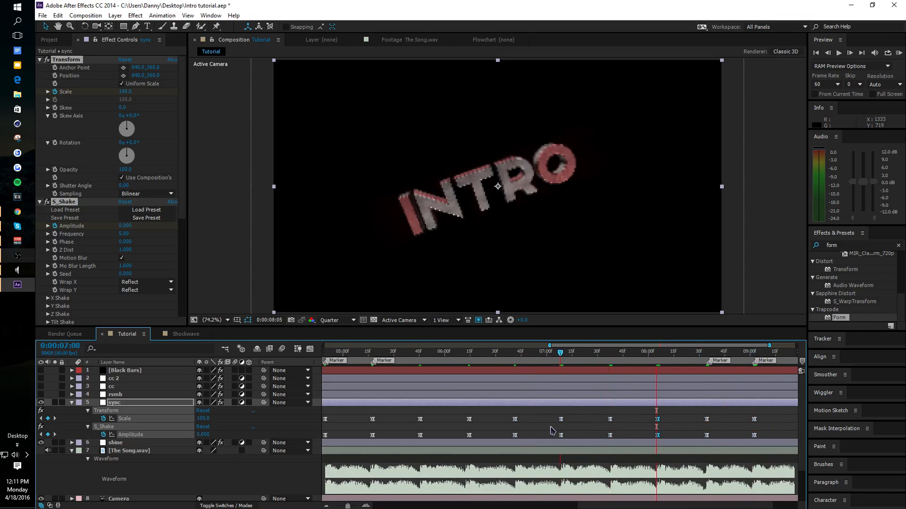
{"action": "key", "text": "k"}
{"action": "key", "text": "k"}
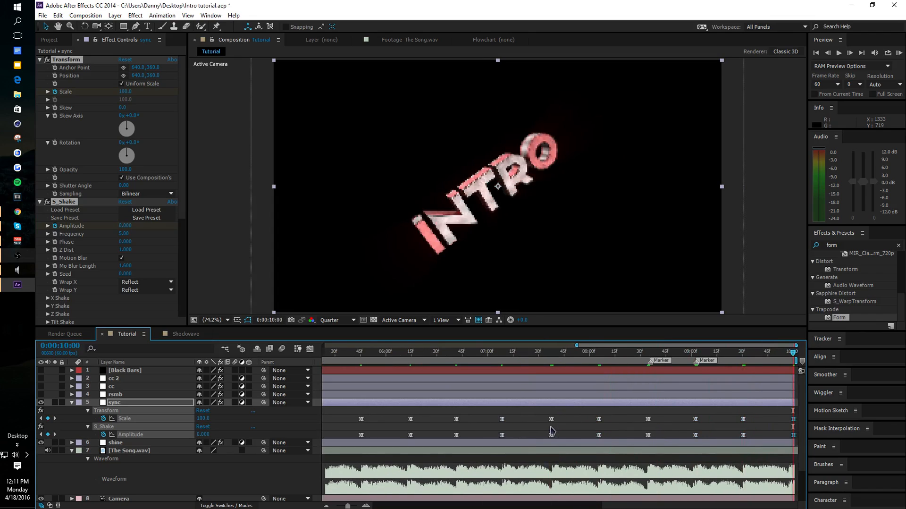
{"action": "key", "text": "Page_Down"}
{"action": "key", "text": "Delete"}
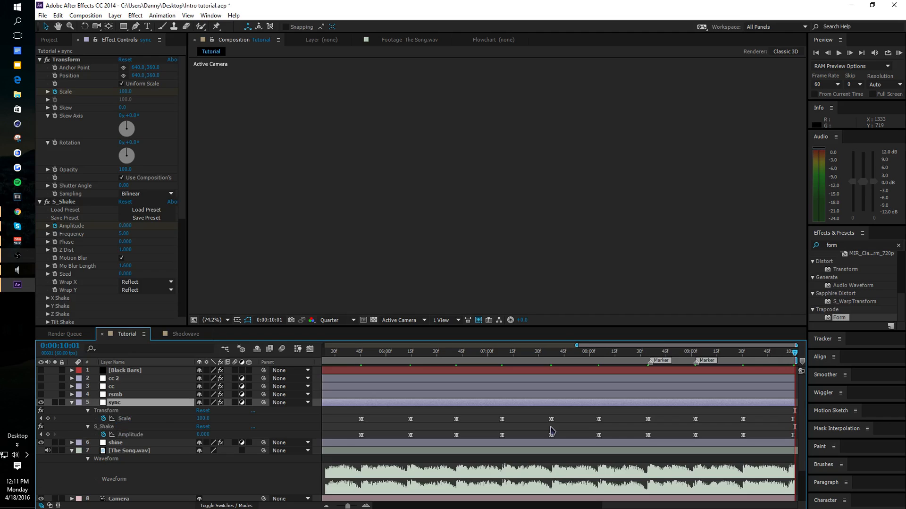
- Preview the composition to check the stronger zoom and shake hits against the music
{"action": "left_click_drag", "start_coordinate": [535, 363], "coordinate": [491, 363]}
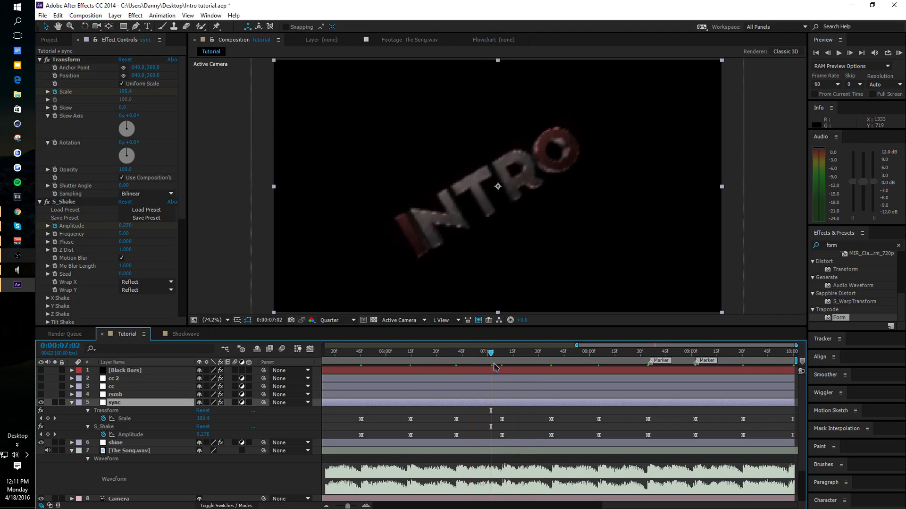
{"action": "left_click", "coordinate": [17, 255]}
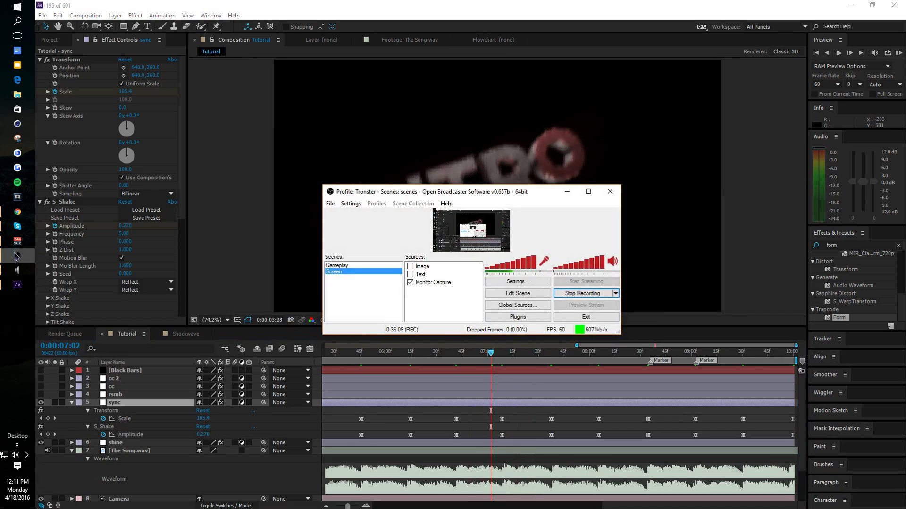
{"action": "left_click", "coordinate": [17, 255]}
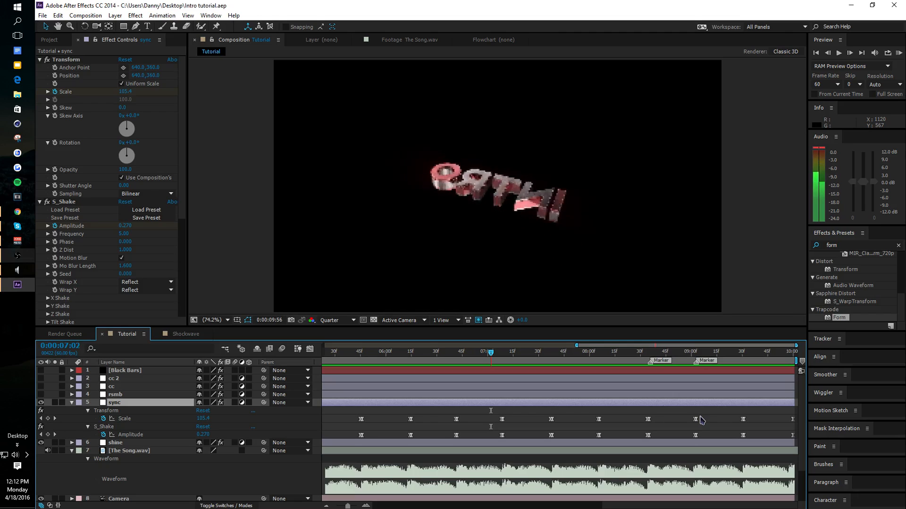
{"action": "key", "text": "space"}
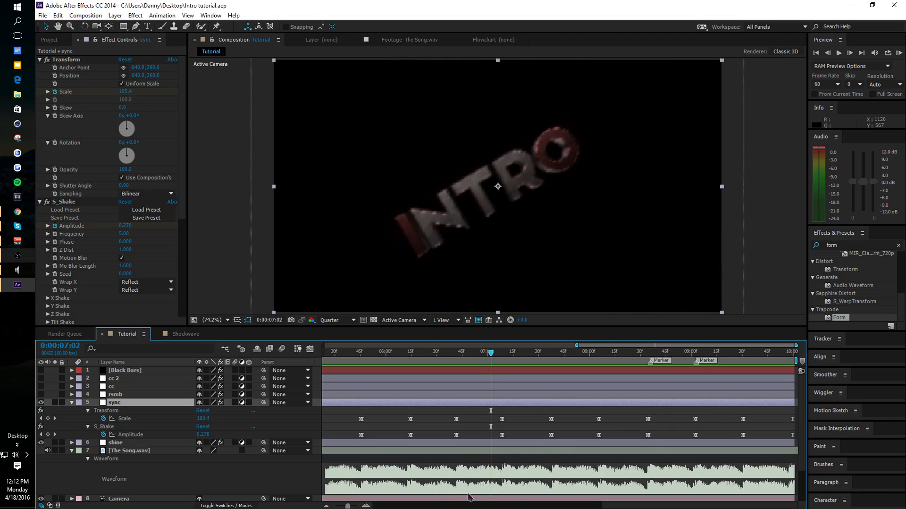
- Find the Video Copilot Twitch effect and add it to the sync layer between Transform and S_Shake, with the playhead at 0:00:02:02
{"action": "left_click_drag", "start_coordinate": [534, 507], "coordinate": [420, 505]}
{"action": "left_click", "coordinate": [532, 359]}
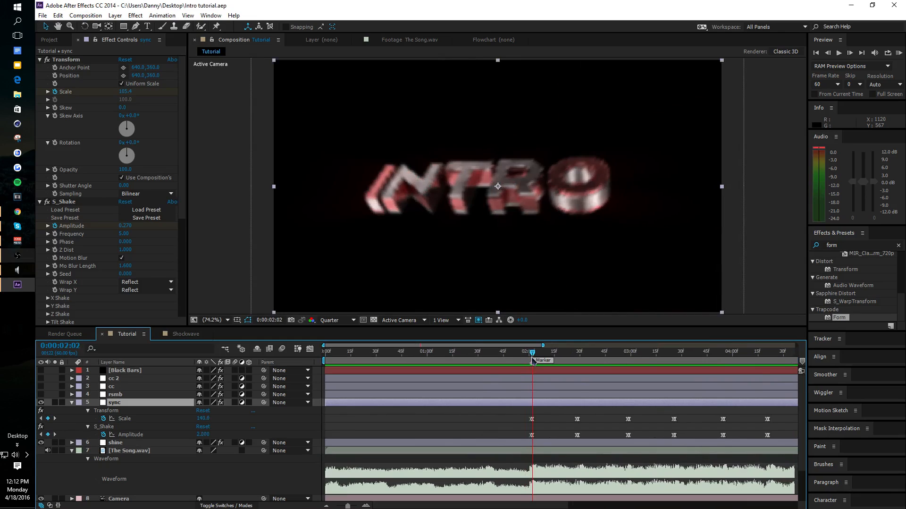
{"action": "left_click", "coordinate": [839, 244]}
{"action": "type", "text": "ture"}
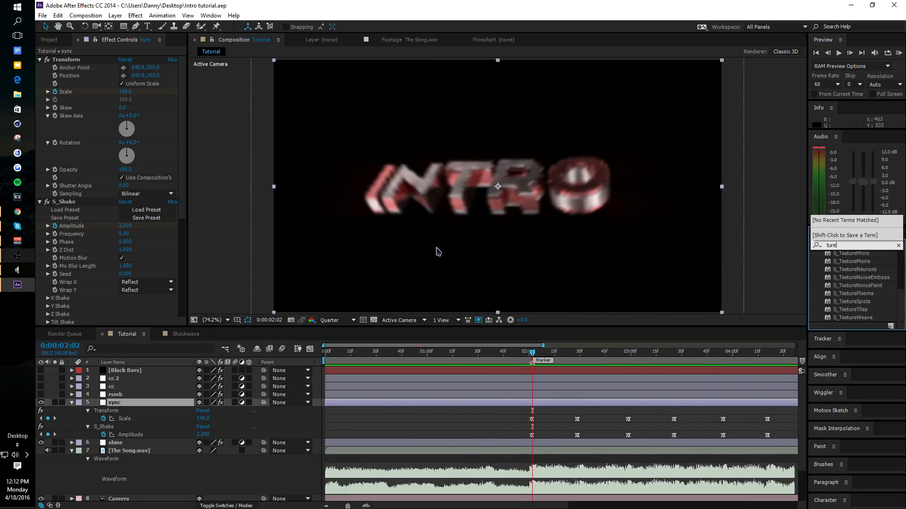
{"action": "key", "text": "BackSpace"}
{"action": "key", "text": "BackSpace"}
{"action": "key", "text": "BackSpace"}
{"action": "type", "text": "ut"}
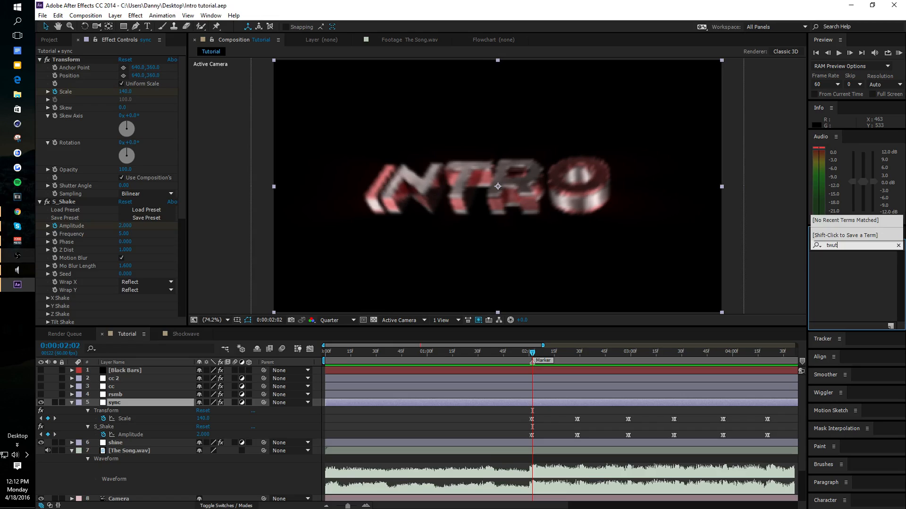
{"action": "key", "text": "BackSpace"}
{"action": "type", "text": "itch"}
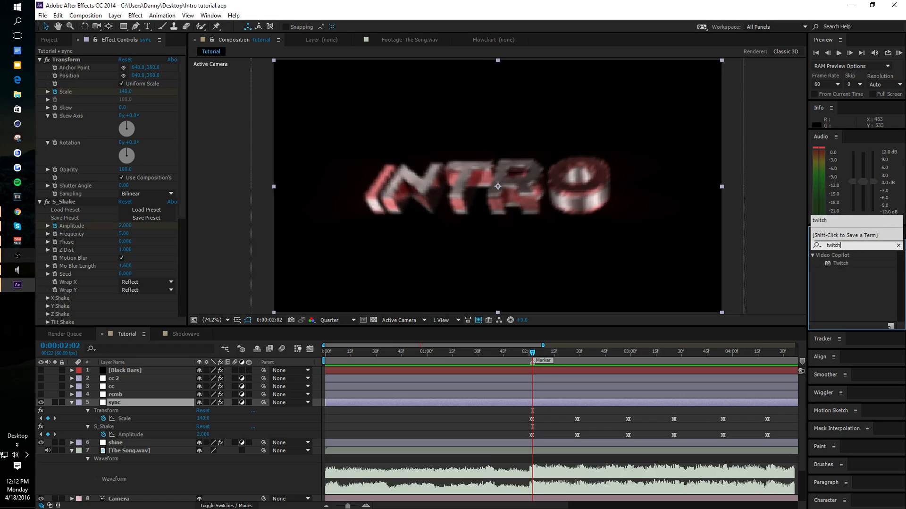
{"action": "left_click_drag", "start_coordinate": [841, 263], "coordinate": [108, 426]}
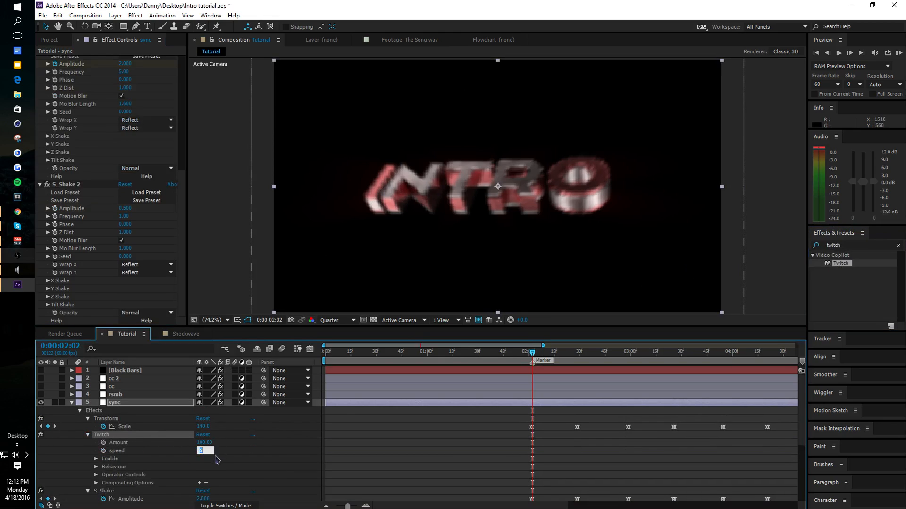
- Set the Twitch effect's speed to 100 and its Amount to 8
{"action": "type", "text": "100"}
{"action": "left_click", "coordinate": [269, 466]}
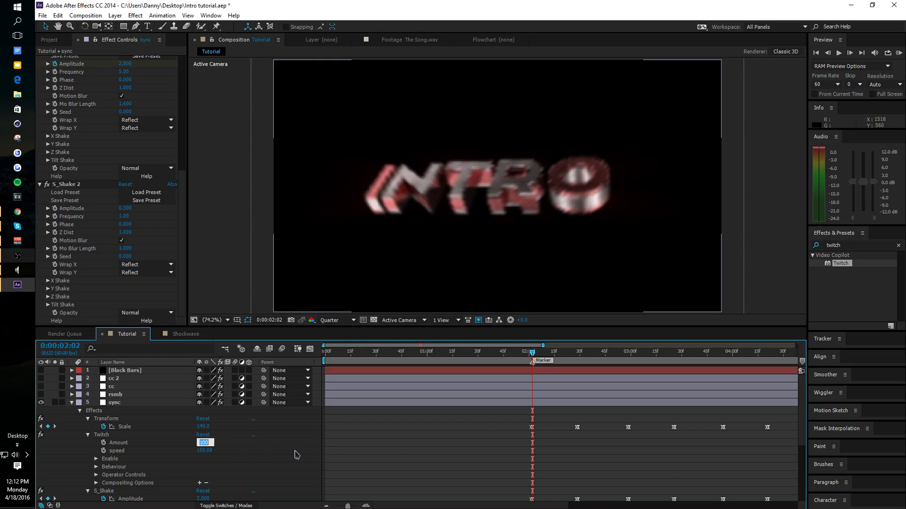
{"action": "type", "text": "8"}
{"action": "left_click", "coordinate": [181, 450]}
- Enable the Scale and Slide operators of the Twitch effect
{"action": "left_click", "coordinate": [96, 459]}
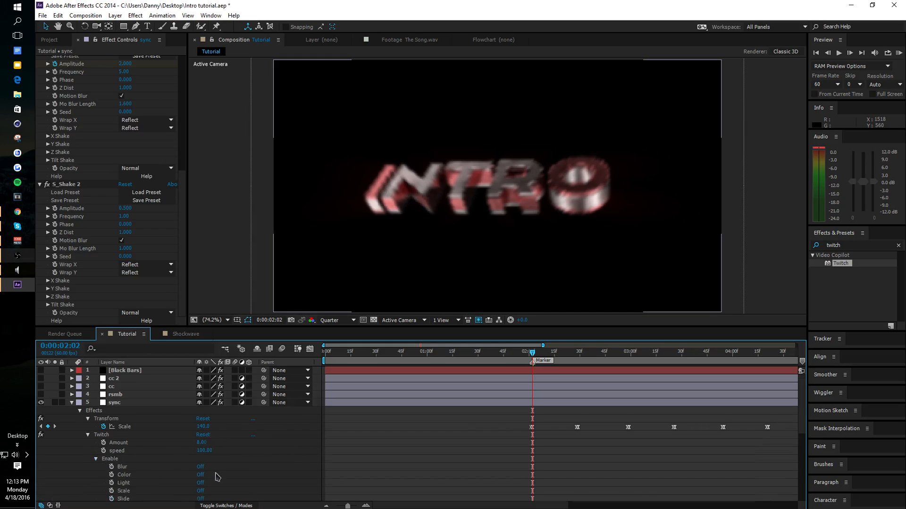
{"action": "scroll", "coordinate": [94, 453], "scroll_direction": "down", "scroll_amount": 1}
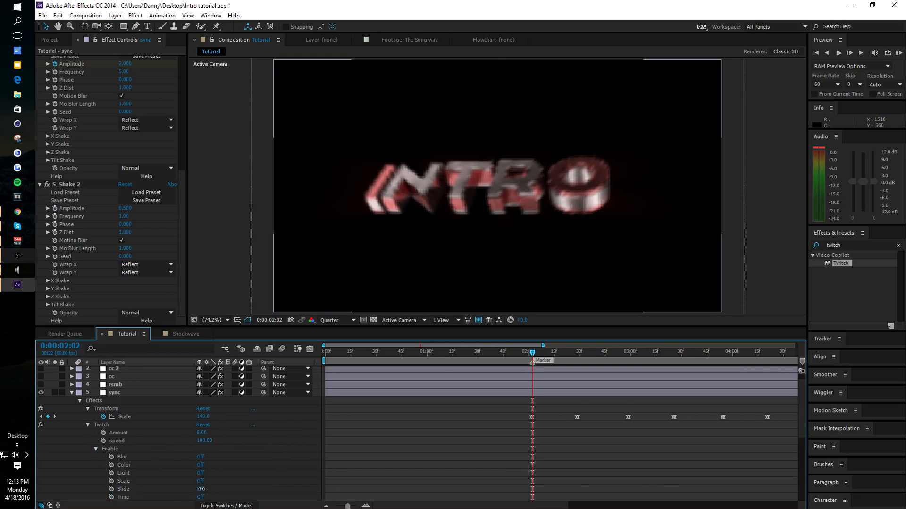
{"action": "left_click", "coordinate": [96, 449]}
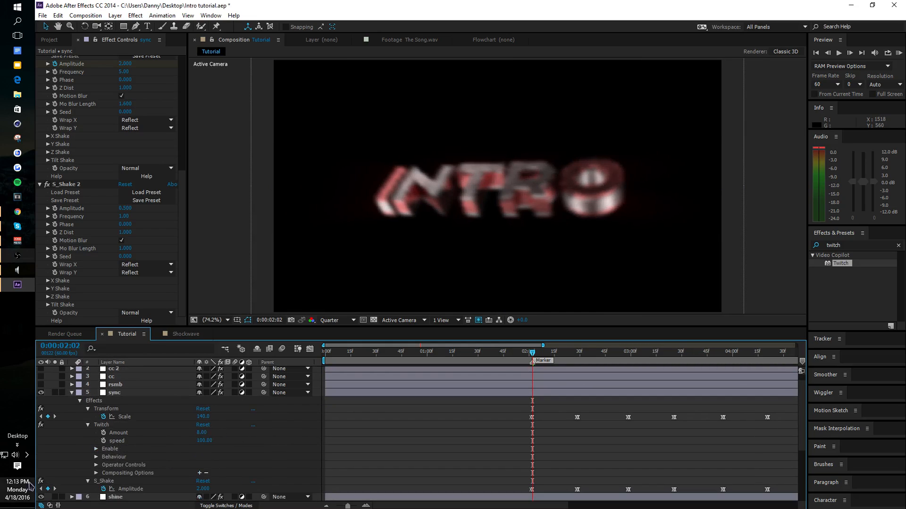
{"action": "left_click", "coordinate": [96, 449]}
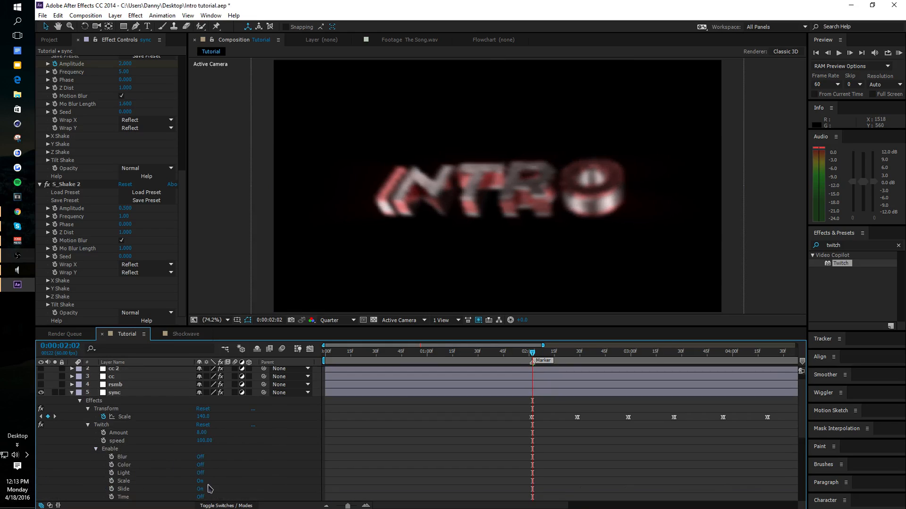
{"action": "left_click", "coordinate": [96, 448]}
- Set the Slide Amount to 15 in the Twitch effect's operator controls
{"action": "left_click", "coordinate": [96, 465]}
{"action": "scroll", "coordinate": [99, 472], "scroll_direction": "down", "scroll_amount": 2}
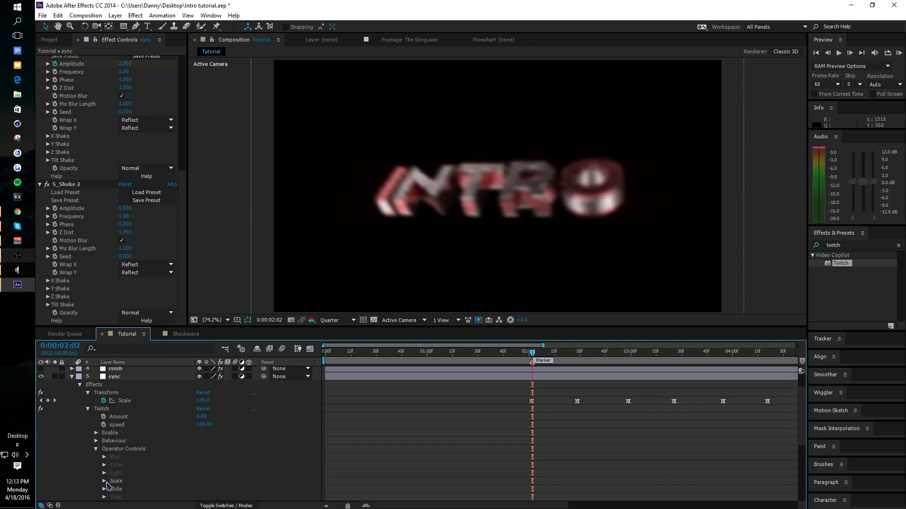
{"action": "left_click", "coordinate": [105, 480]}
{"action": "scroll", "coordinate": [107, 484], "scroll_direction": "down", "scroll_amount": 4}
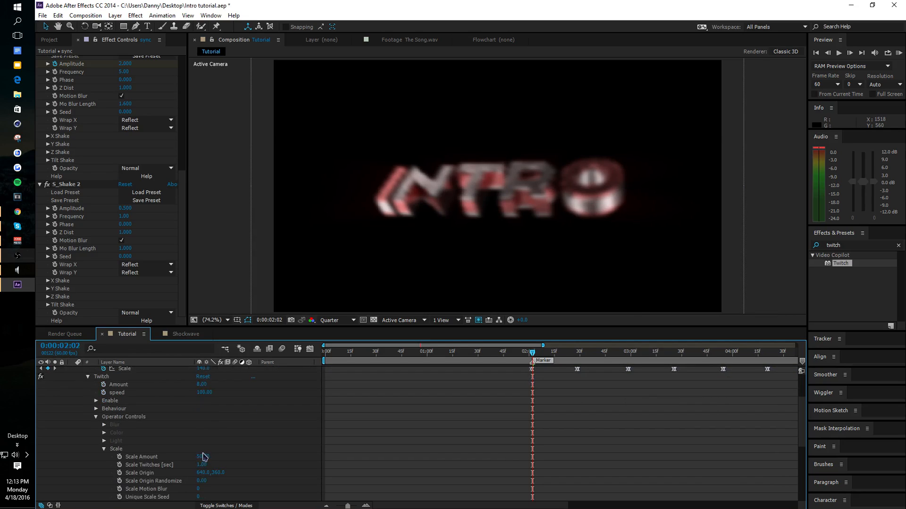
{"action": "left_click", "coordinate": [104, 449]}
{"action": "scroll", "coordinate": [123, 460], "scroll_direction": "down", "scroll_amount": 3}
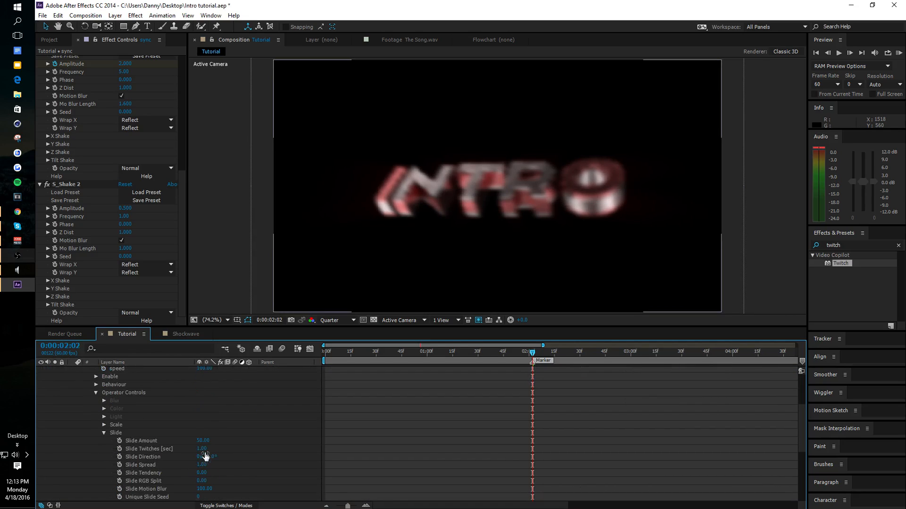
{"action": "left_click", "coordinate": [204, 440]}
{"action": "type", "text": "15"}
{"action": "left_click", "coordinate": [268, 441]}
{"action": "left_click", "coordinate": [97, 393]}
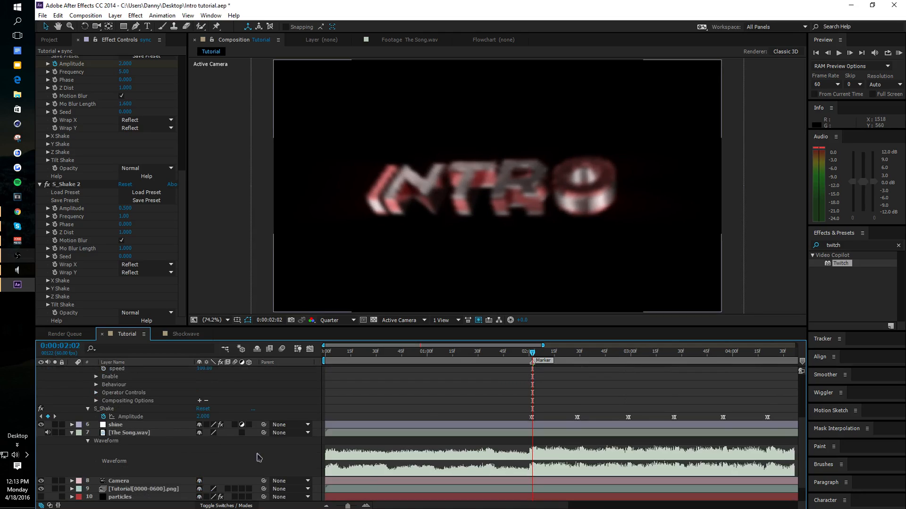
- Keyframe the Twitch Amount on the sync layer from 0 at 0:00:02:01 to 8 at 0:00:02:02, and apply Easy Ease to the keyframes
{"action": "scroll", "coordinate": [102, 425], "scroll_direction": "up", "scroll_amount": 9}
{"action": "left_click", "coordinate": [106, 432]}
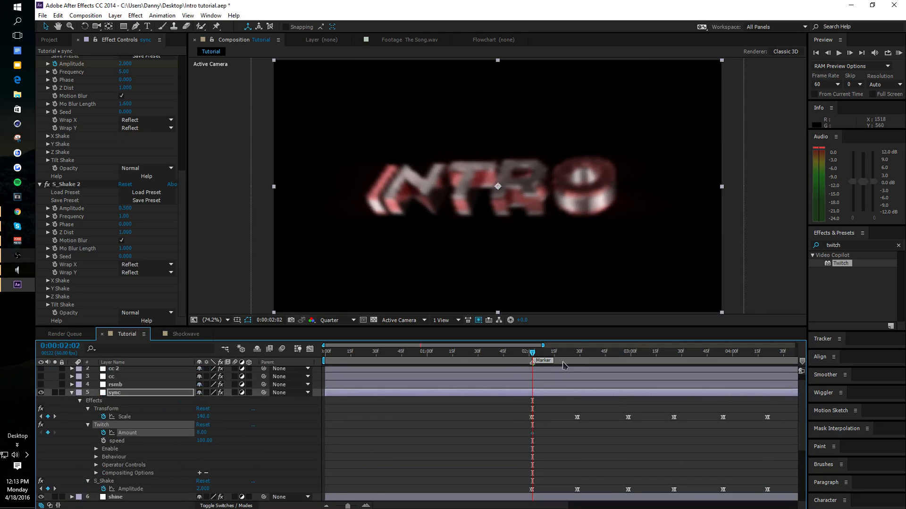
{"action": "left_click_drag", "start_coordinate": [533, 353], "coordinate": [531, 354]}
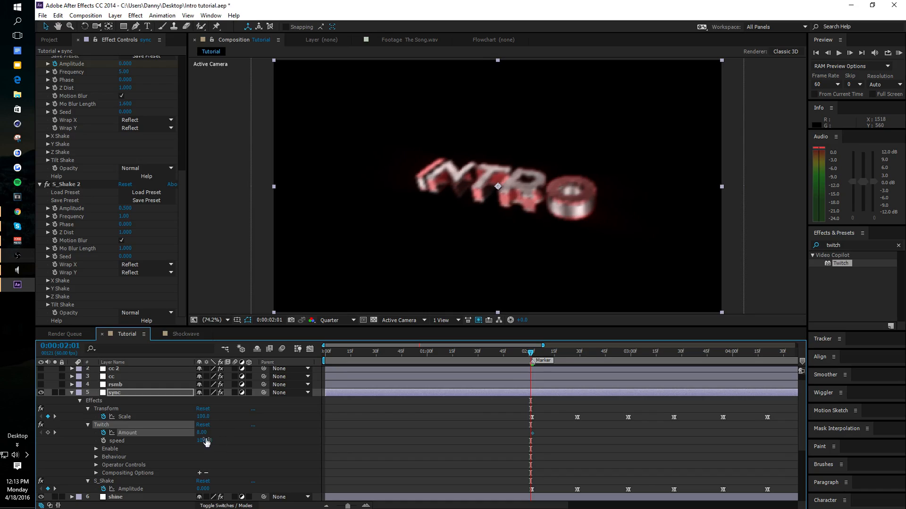
{"action": "type", "text": "0"}
{"action": "left_click_drag", "start_coordinate": [478, 433], "coordinate": [558, 446]}
{"action": "key", "text": "F9"}
- Copy the Twitch Amount keyframes to every following Scale beat keyframe up to the end of the composition and save the project
{"action": "left_click_drag", "start_coordinate": [556, 436], "coordinate": [508, 430]}
{"action": "key", "text": "k"}
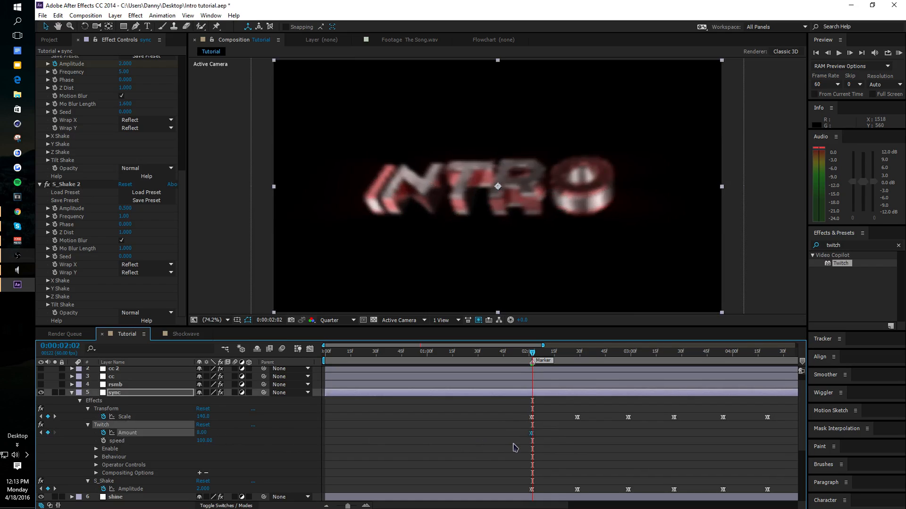
{"action": "key", "text": "k"}
{"action": "key", "text": "ctrl+v"}
{"action": "key", "text": "k"}
{"action": "key", "text": "ctrl+v"}
{"action": "key", "text": "k"}
{"action": "key", "text": "ctrl+v"}
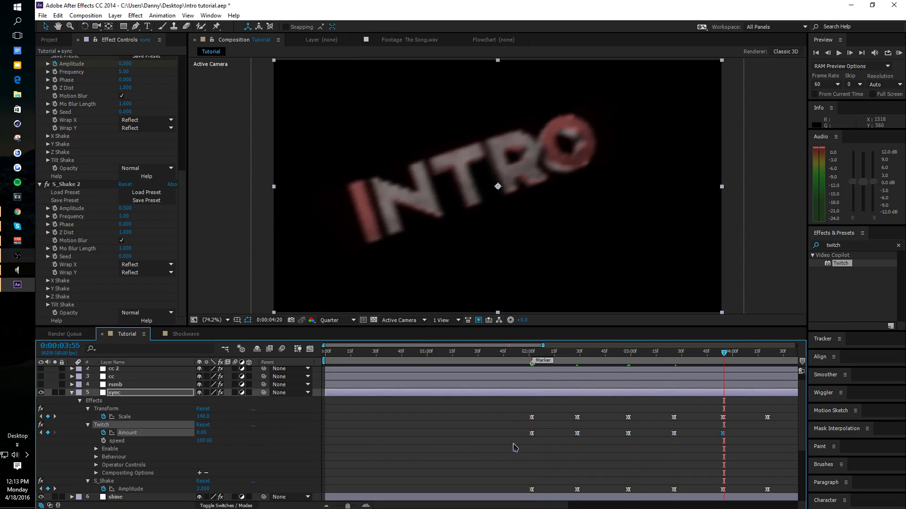
{"action": "key", "text": "k"}
{"action": "key", "text": "ctrl+v"}
{"action": "key", "text": "k"}
{"action": "key", "text": "k"}
{"action": "key", "text": "ctrl+v"}
{"action": "key", "text": "k"}
{"action": "key", "text": "ctrl+v"}
{"action": "key", "text": "k"}
{"action": "key", "text": "ctrl+v"}
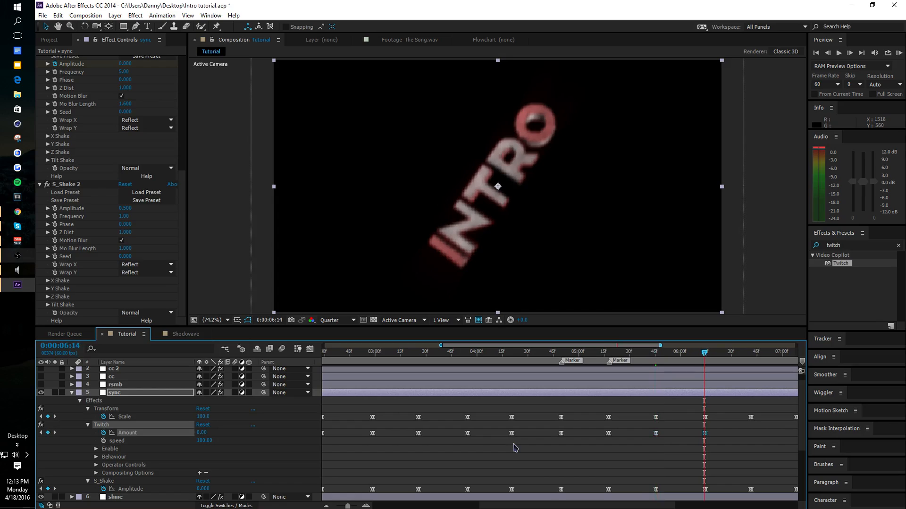
{"action": "key", "text": "k"}
{"action": "key", "text": "ctrl+v"}
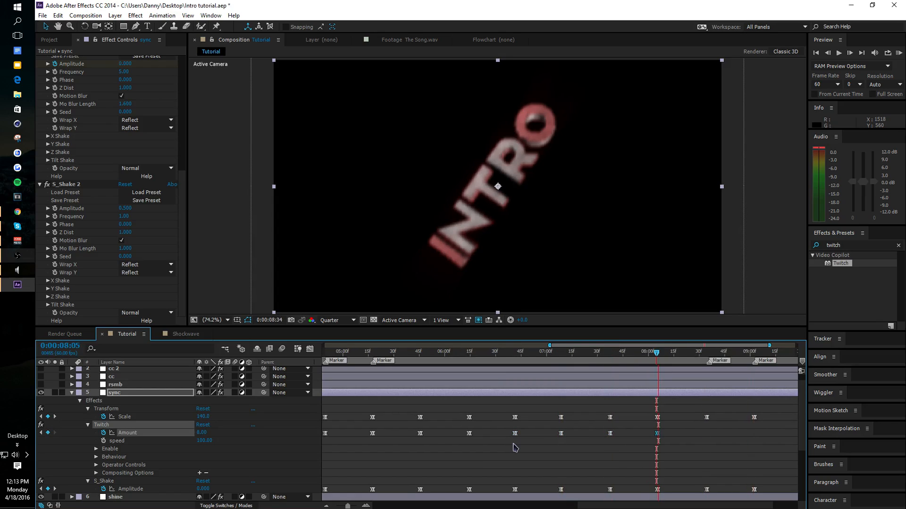
{"action": "key", "text": "k"}
{"action": "key", "text": "ctrl+v"}
{"action": "key", "text": "k"}
{"action": "key", "text": "ctrl+v"}
{"action": "key", "text": "k"}
{"action": "key", "text": "ctrl+v"}
{"action": "key", "text": "k"}
{"action": "key", "text": "ctrl+v"}
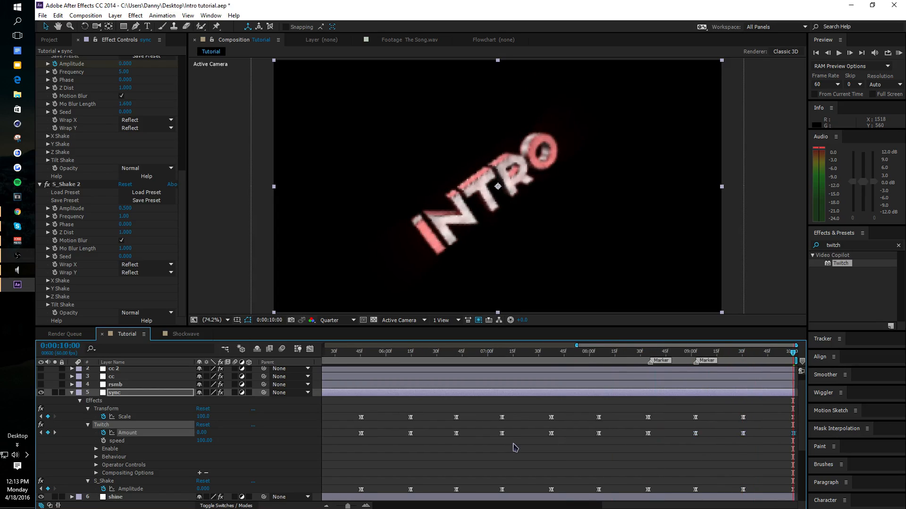
{"action": "key", "text": "k"}
{"action": "key", "text": "ctrl+z"}
{"action": "key", "text": "ctrl+s"}
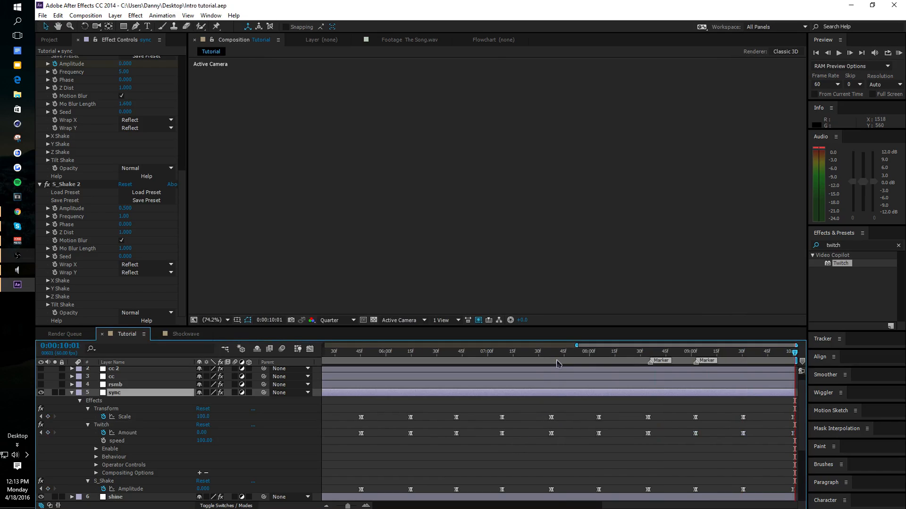
- Preview the synced animation from 0:00:07:41
{"action": "left_click", "coordinate": [557, 354]}
{"action": "key", "text": "KP_0"}
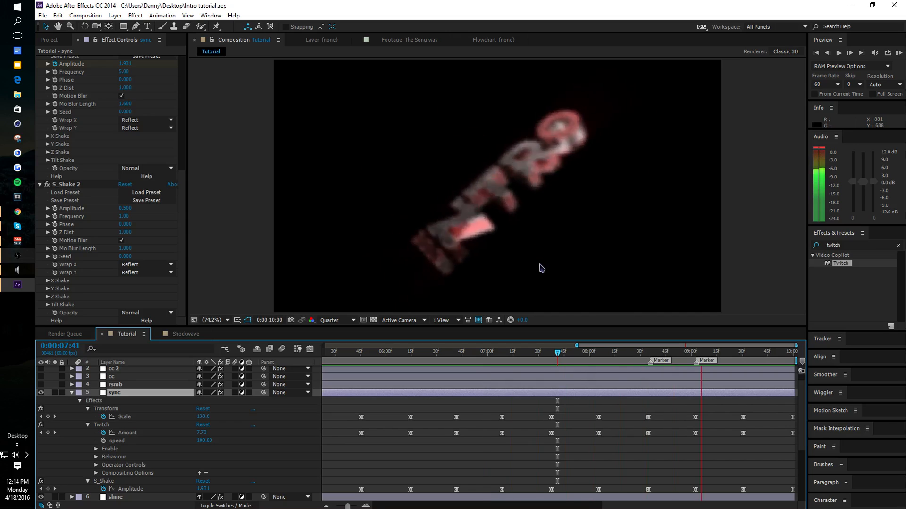
{"action": "key", "text": "space"}
- Find the Turbulent Displace effect, add it to the sync layer between Transform and Twitch, and reveal its properties
{"action": "left_click_drag", "start_coordinate": [652, 506], "coordinate": [433, 501]}
{"action": "left_click_drag", "start_coordinate": [495, 357], "coordinate": [508, 366]}
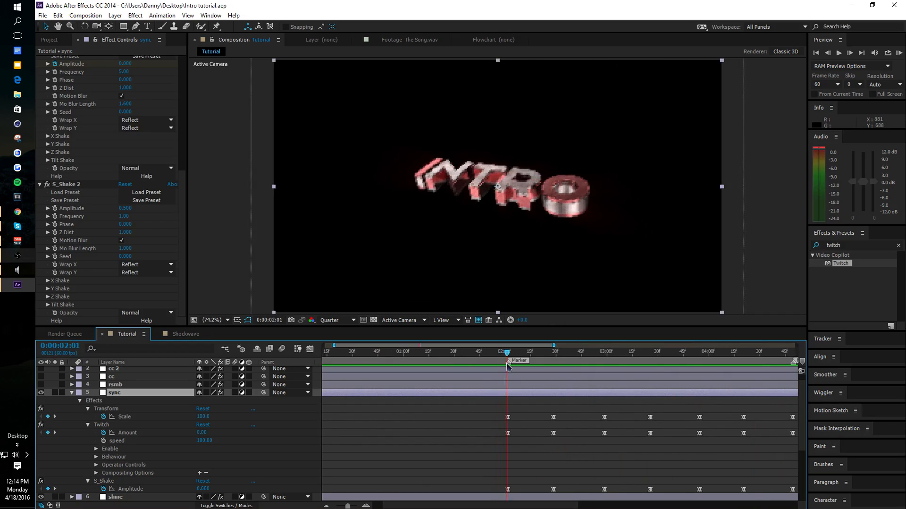
{"action": "left_click", "coordinate": [848, 245]}
{"action": "type", "text": "turb"}
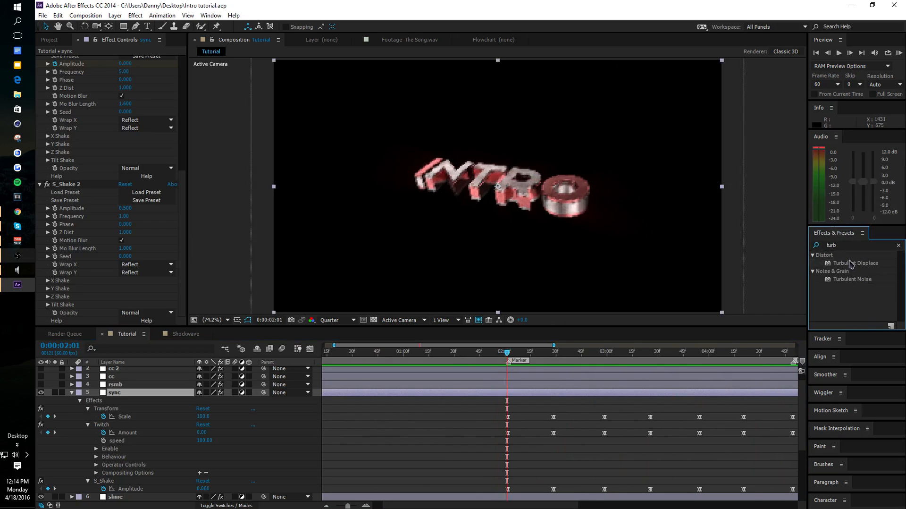
{"action": "left_click_drag", "start_coordinate": [849, 262], "coordinate": [109, 426]}
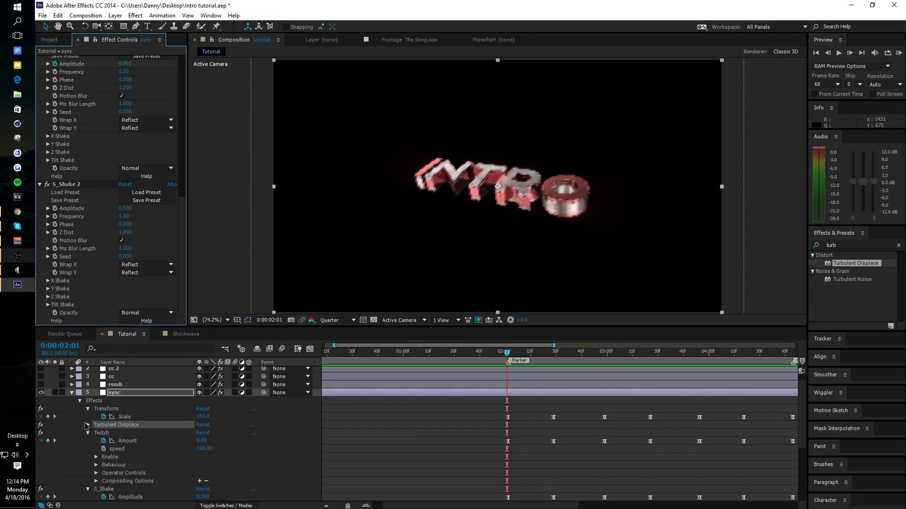
{"action": "left_click", "coordinate": [87, 425]}
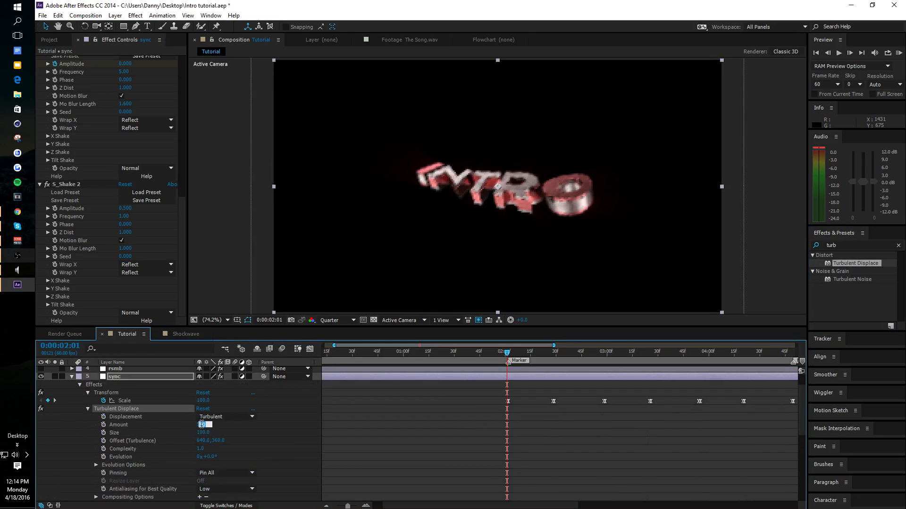
- Set the Turbulent Displace Amount to 100 and Size to 50, and start keyframing both at 0:00:02:02
{"action": "type", "text": "100"}
{"action": "key", "text": "Return"}
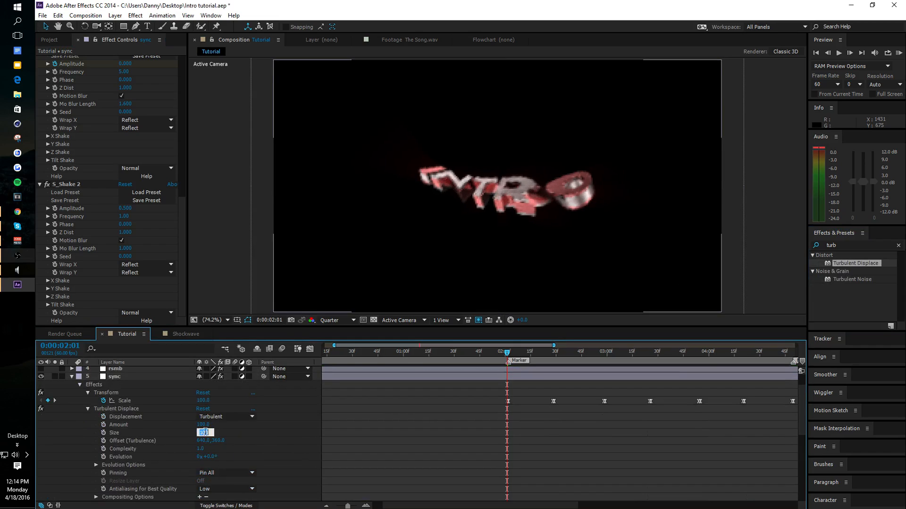
{"action": "type", "text": "50"}
{"action": "key", "text": "Return"}
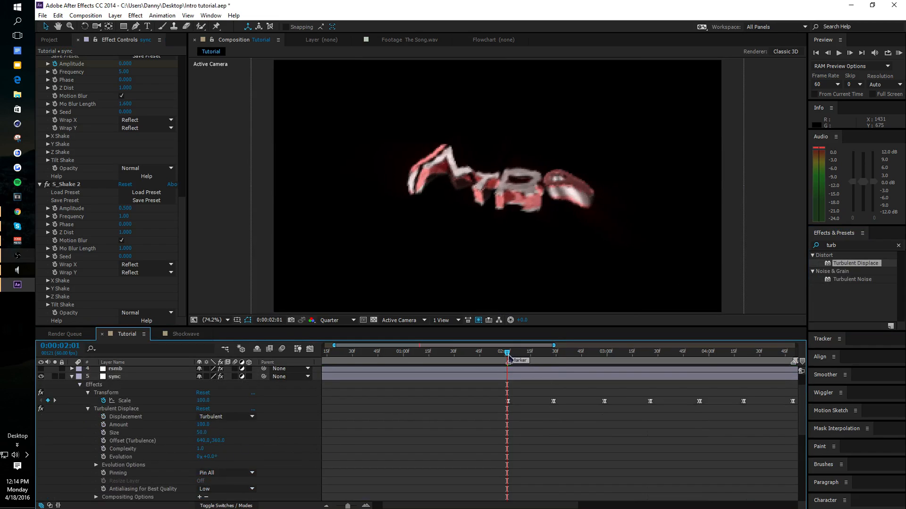
{"action": "left_click_drag", "start_coordinate": [507, 359], "coordinate": [509, 358]}
{"action": "left_click", "coordinate": [104, 424]}
{"action": "left_click", "coordinate": [104, 432]}
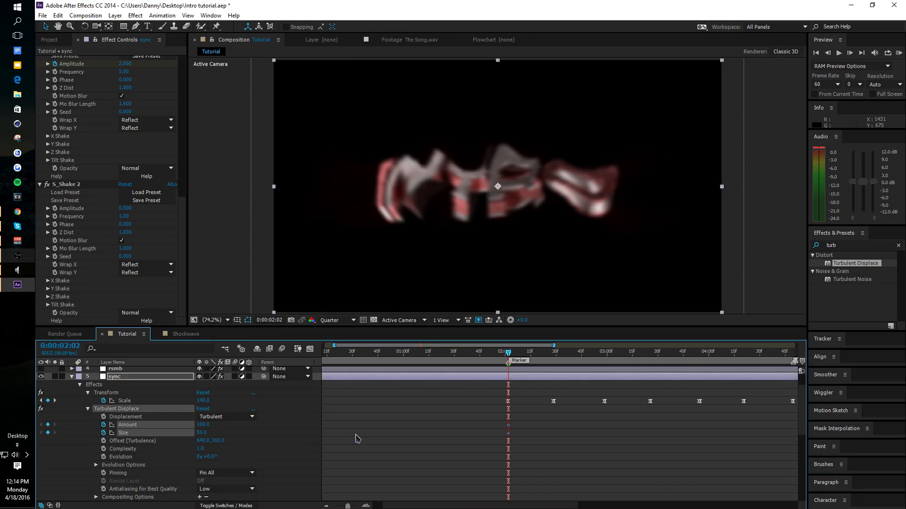
- Set the Turbulent Displace Amount to 0 one frame earlier, at 0:00:02:01
{"action": "left_click_drag", "start_coordinate": [508, 355], "coordinate": [507, 355]}
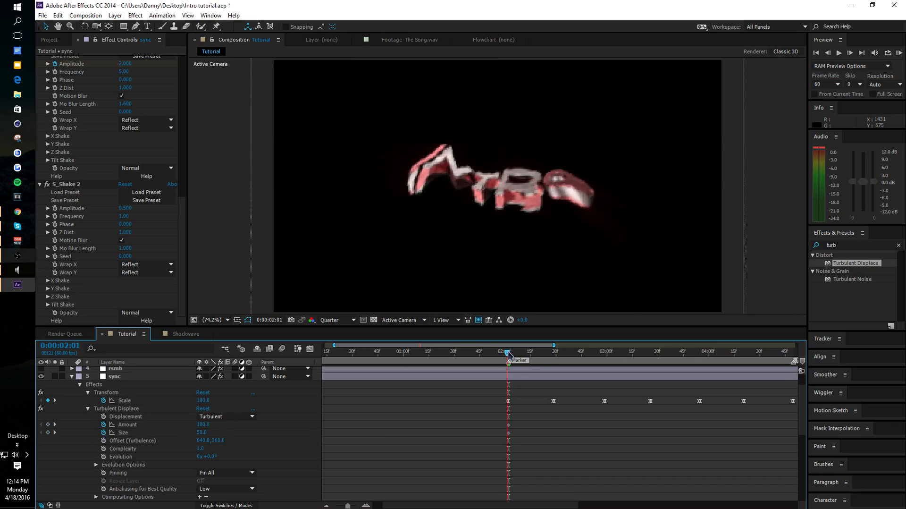
{"action": "type", "text": "0"}
{"action": "key", "text": "Return"}
- At 0:00:02:29, keyframe the Turbulent Displace Amount at 0 and the Size at 100
{"action": "left_click", "coordinate": [555, 352]}
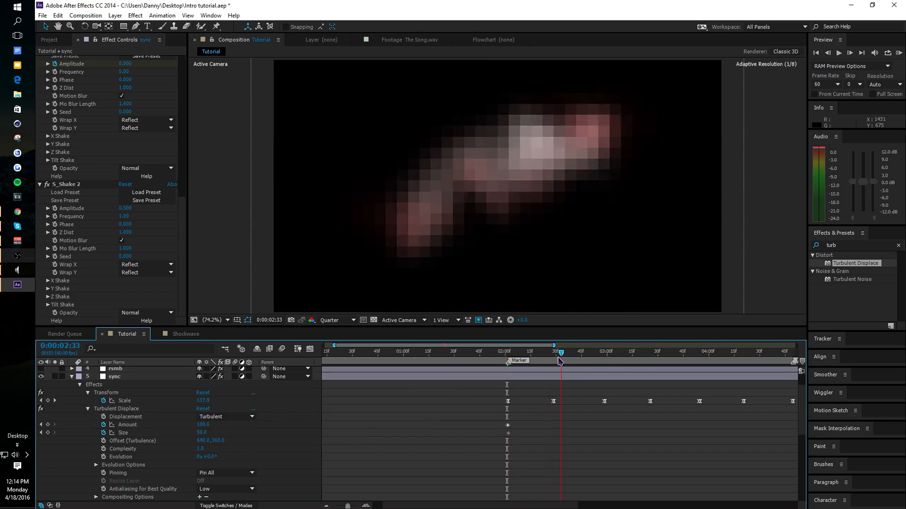
{"action": "left_click_drag", "start_coordinate": [556, 354], "coordinate": [554, 356]}
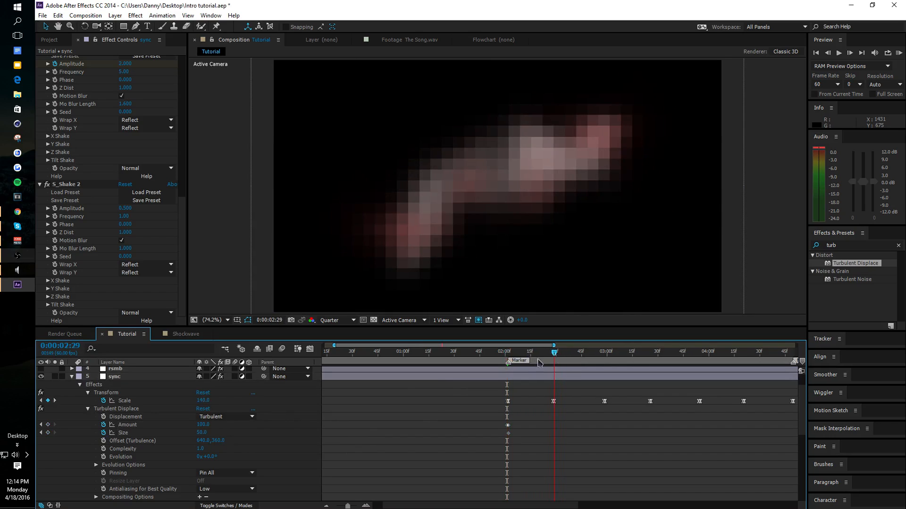
{"action": "left_click", "coordinate": [202, 424]}
{"action": "type", "text": "0"}
{"action": "key", "text": "Return"}
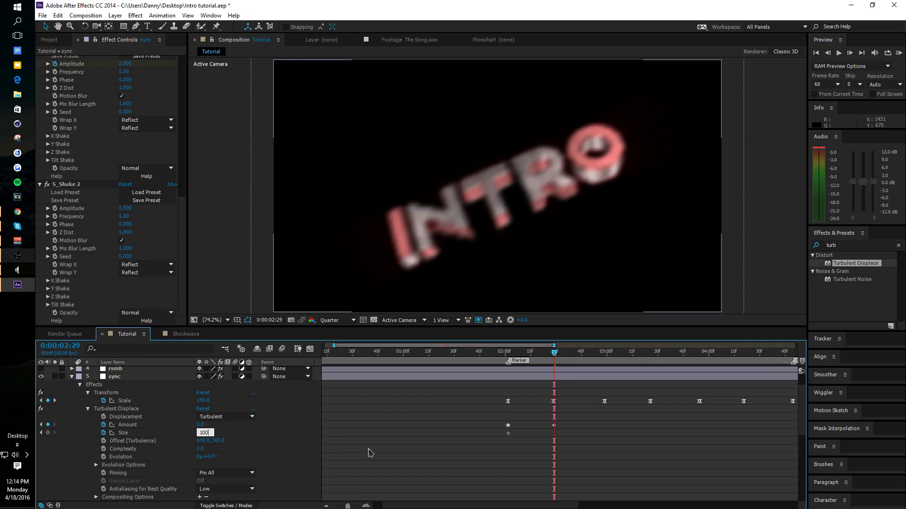
{"action": "key", "text": "Return"}
- Apply Easy Ease to the Turbulent Displace keyframes, move the ending Amount and Size keyframes to 0:00:02:44, and preview the motion
{"action": "left_click_drag", "start_coordinate": [492, 419], "coordinate": [655, 460]}
{"action": "key", "text": "F9"}
{"action": "left_click", "coordinate": [592, 436]}
{"action": "left_click_drag", "start_coordinate": [537, 421], "coordinate": [581, 430]}
{"action": "key", "text": "KP_0"}
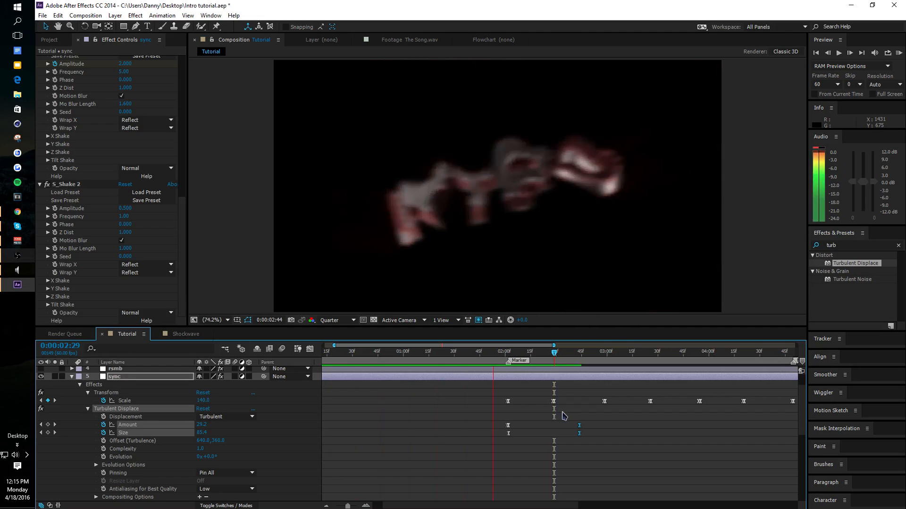
{"action": "key", "text": "space"}
- Set the Turbulent Displace Amount to 200 at 0:00:02:02 and the Size to 200 at 0:00:02:44
{"action": "left_click", "coordinate": [508, 351]}
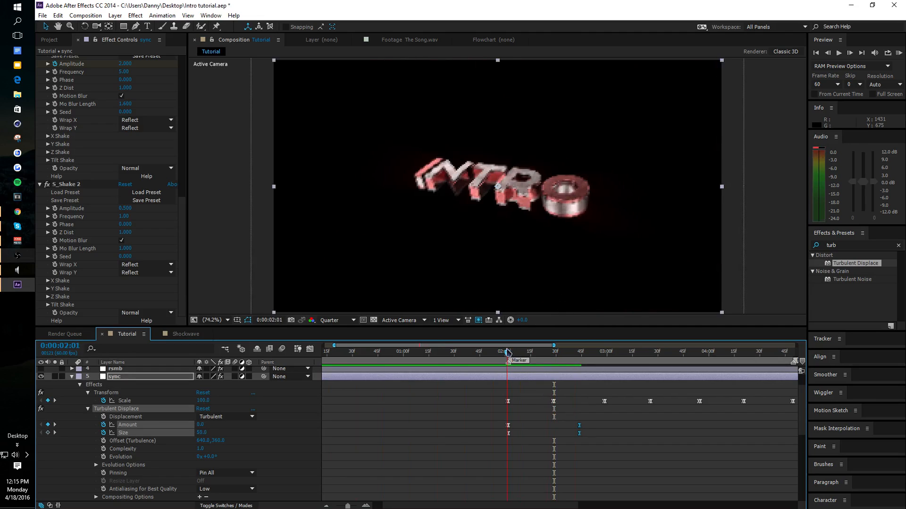
{"action": "left_click_drag", "start_coordinate": [508, 352], "coordinate": [509, 352]}
{"action": "left_click", "coordinate": [420, 415]}
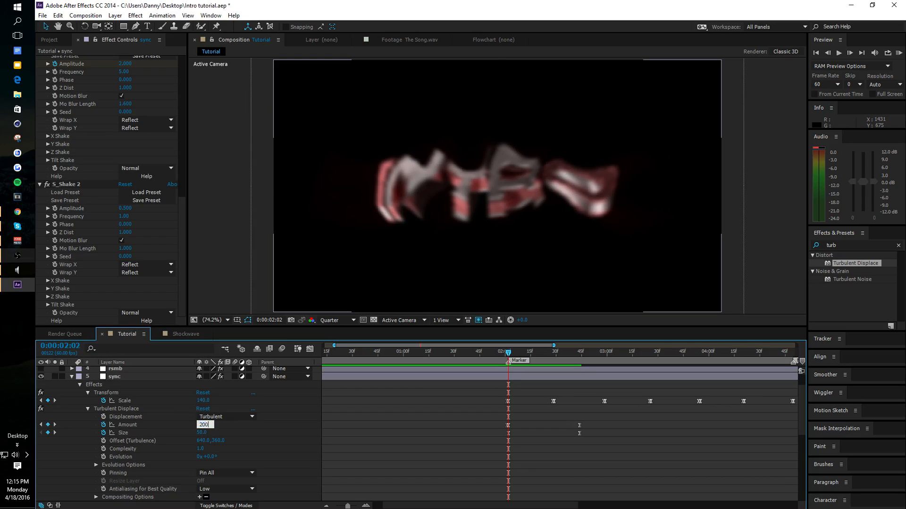
{"action": "key", "text": "Return"}
{"action": "left_click_drag", "start_coordinate": [574, 353], "coordinate": [580, 366]}
{"action": "left_click", "coordinate": [297, 441]}
{"action": "type", "text": "20"}
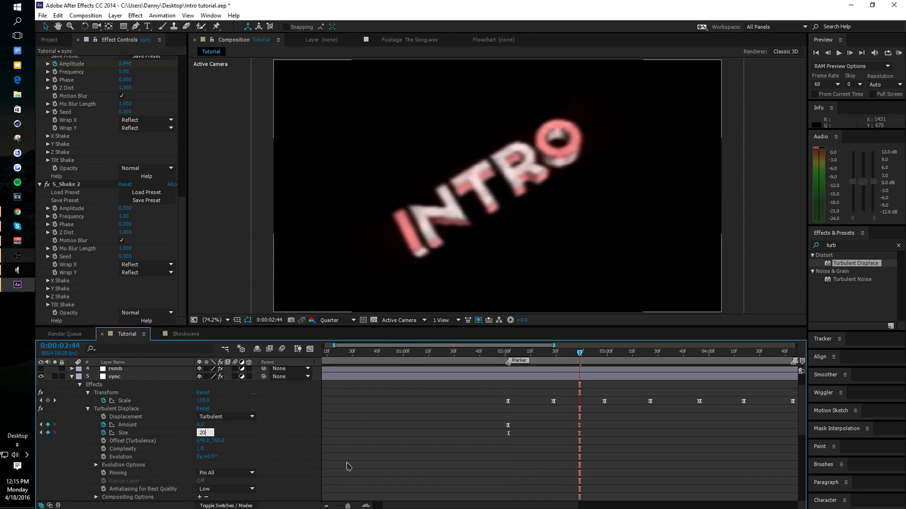
{"action": "type", "text": "0"}
{"action": "key", "text": "Return"}
- Move the ending Turbulent Displace Amount and Size keyframes to about 0:00:03:10 and preview the animation
{"action": "left_click_drag", "start_coordinate": [349, 506], "coordinate": [336, 506]}
{"action": "mouse_move", "coordinate": [457, 436]}
{"action": "left_mouse_down"}
{"action": "mouse_move", "coordinate": [451, 423]}
{"action": "mouse_move", "coordinate": [474, 433]}
{"action": "left_mouse_up"}
{"action": "key", "text": "space"}
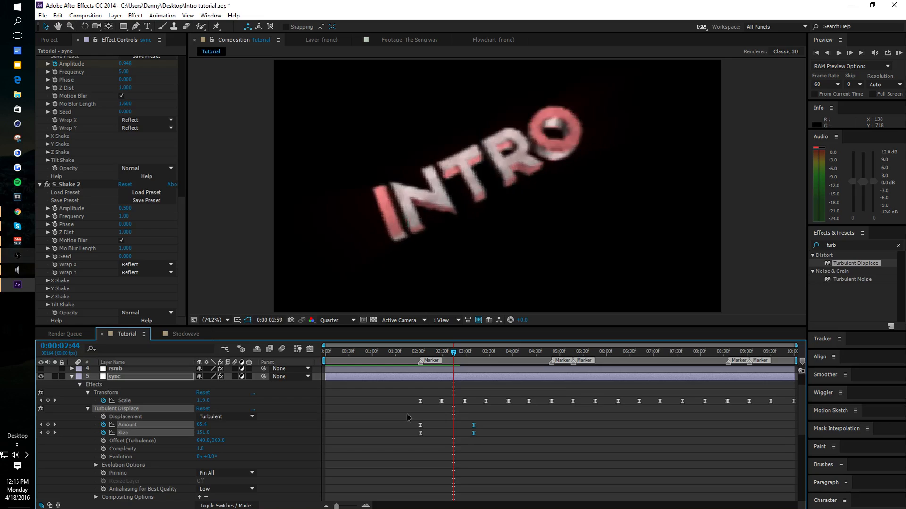
{"action": "left_click", "coordinate": [31, 258]}
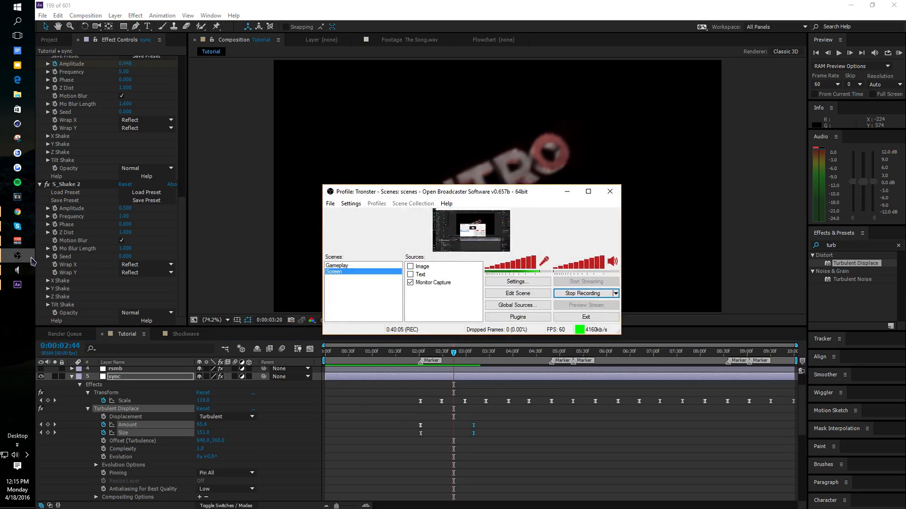
{"action": "left_click", "coordinate": [28, 257]}
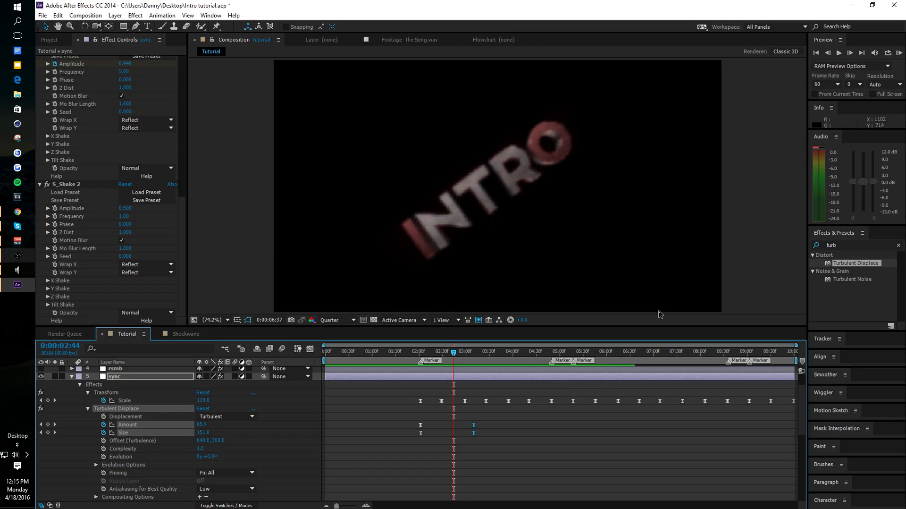
{"action": "left_click", "coordinate": [10, 257]}
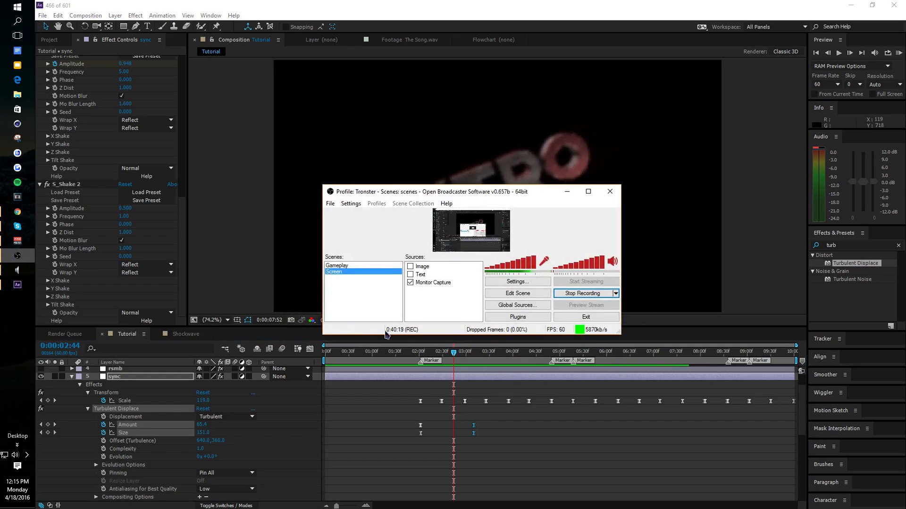
{"action": "left_click", "coordinate": [567, 191]}
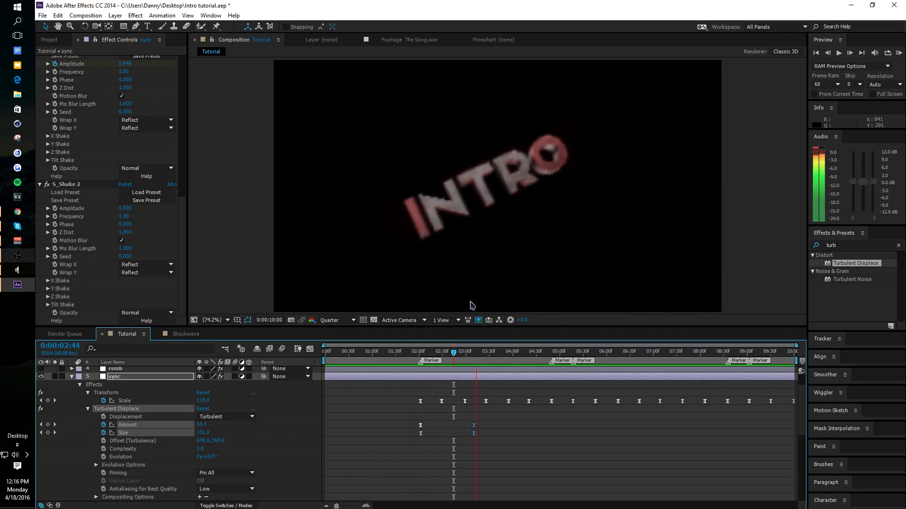
- Set the Turbulent Displace Amount at 0:00:02:02 to 160 and preview the composition
{"action": "left_click", "coordinate": [420, 356]}
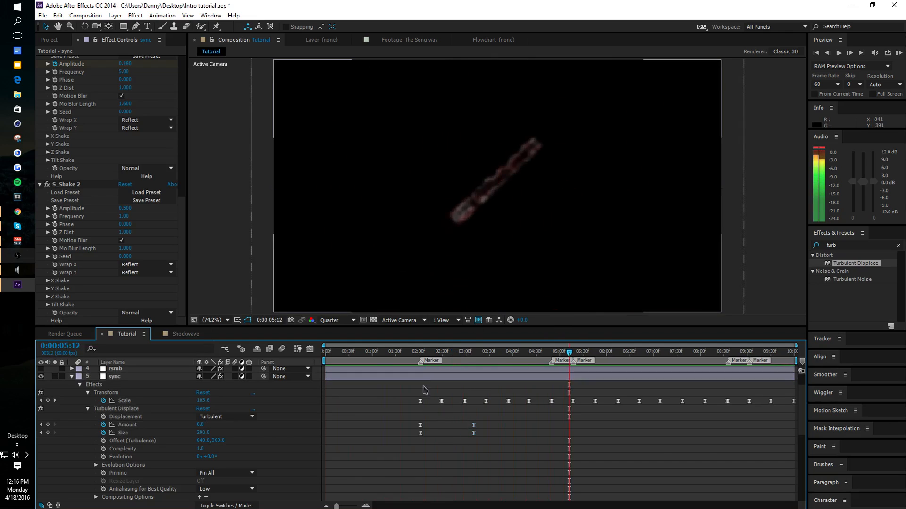
{"action": "left_click", "coordinate": [419, 356]}
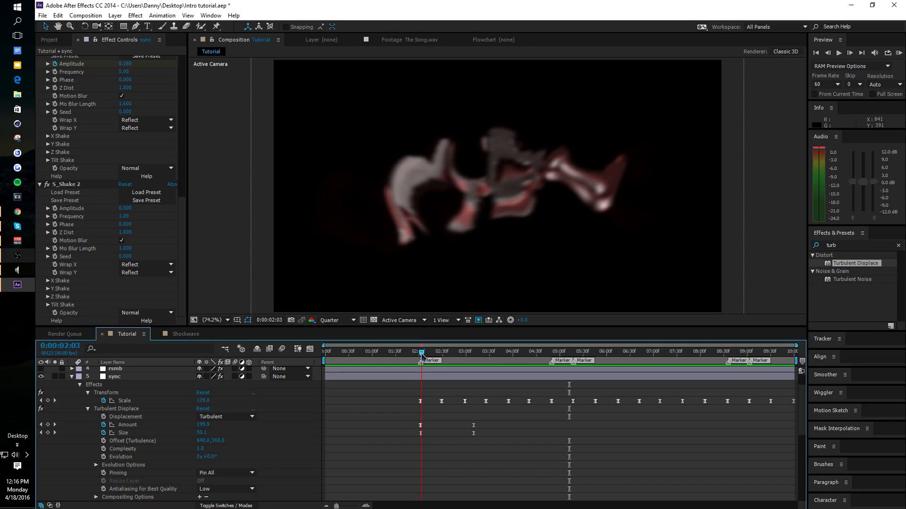
{"action": "left_click_drag", "start_coordinate": [421, 353], "coordinate": [421, 353]}
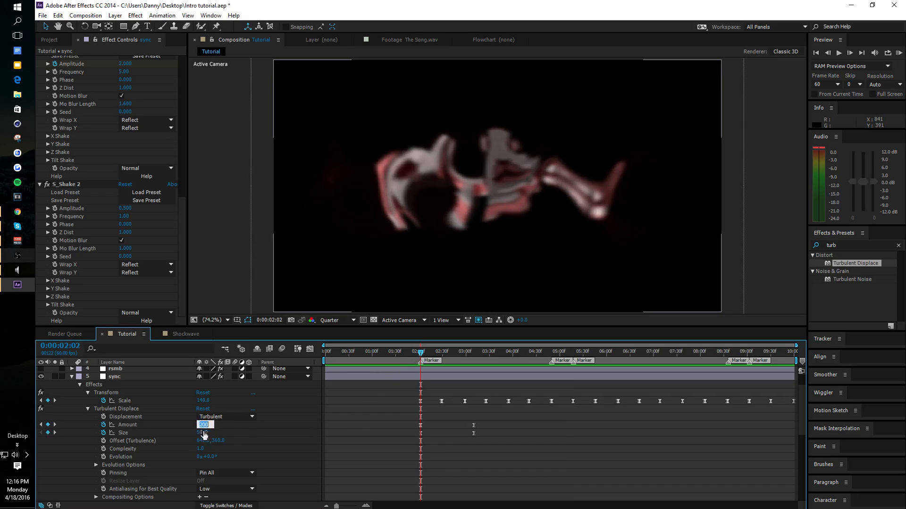
{"action": "key", "text": "KP_0"}
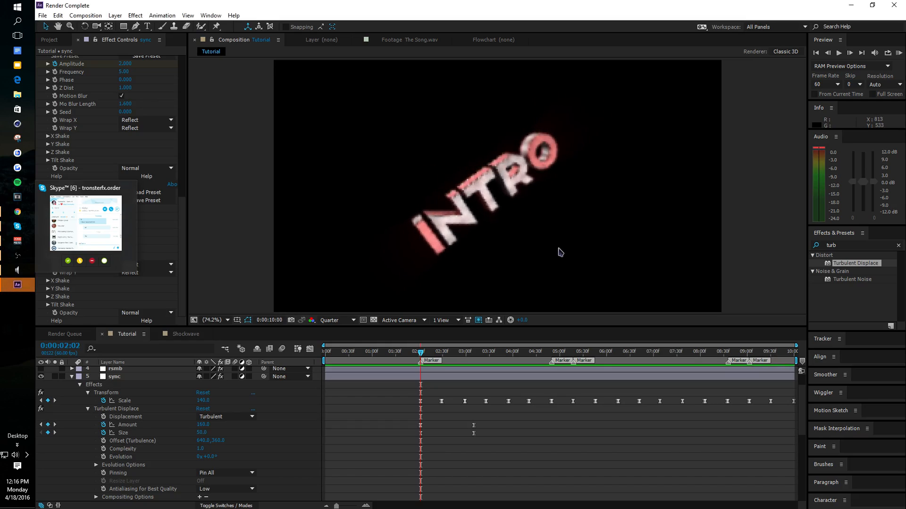
{"action": "left_click", "coordinate": [537, 425]}
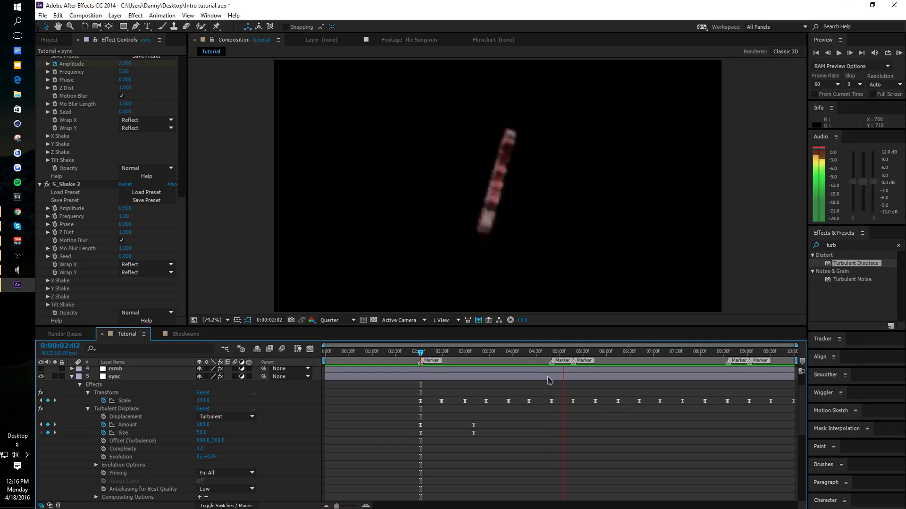
- Paste the Turbulent Displace Amount and Size keyframes onto the sync layer at 0:00:05:17
{"action": "key", "text": "space"}
{"action": "left_click_drag", "start_coordinate": [570, 353], "coordinate": [569, 364]}
{"action": "key", "text": "ctrl+v"}
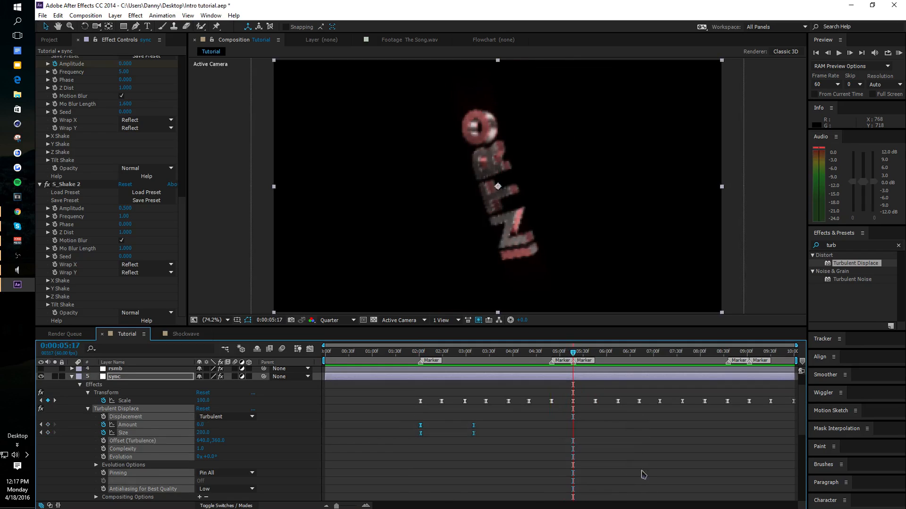
- Find the Optics Compensation effect and apply it to the sync layer above Turbulent Displace, with the time at 0:00:02:02
{"action": "left_click", "coordinate": [421, 352]}
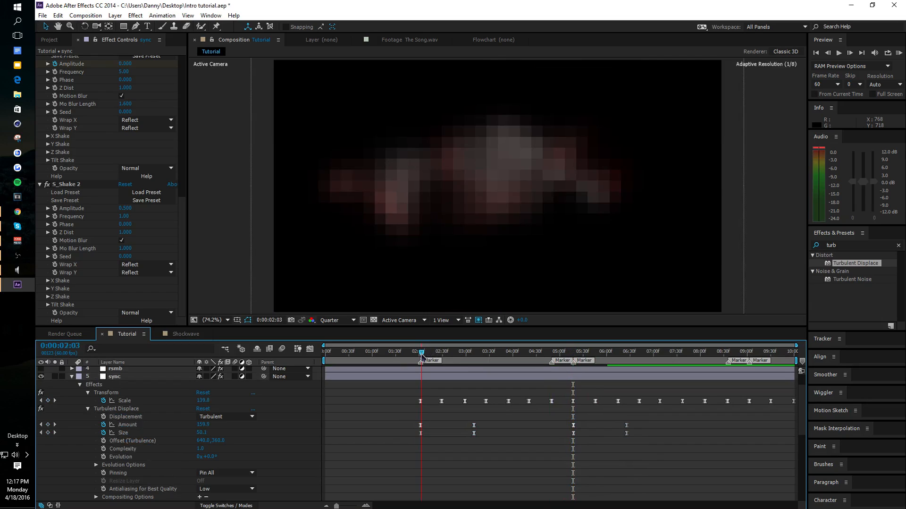
{"action": "left_click", "coordinate": [859, 246]}
{"action": "type", "text": "optic"}
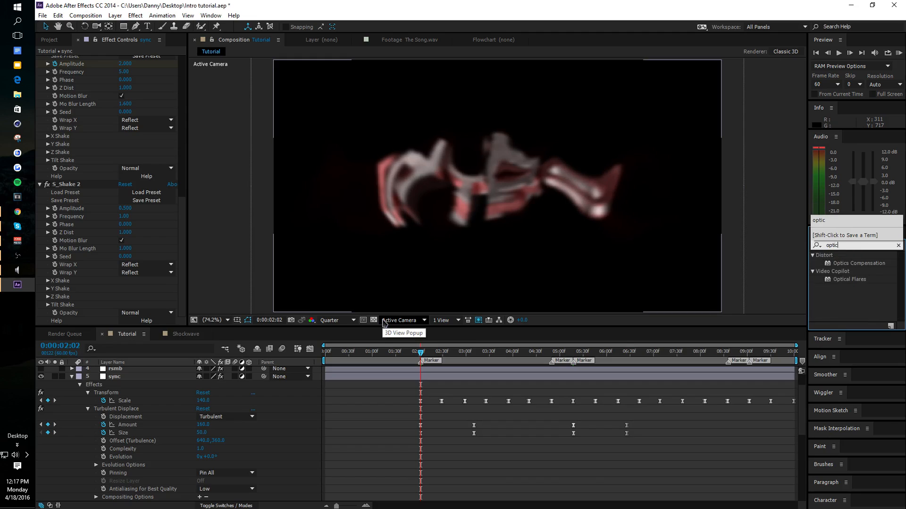
{"action": "left_click", "coordinate": [817, 266]}
{"action": "left_click_drag", "start_coordinate": [817, 269], "coordinate": [89, 416]}
{"action": "left_click", "coordinate": [89, 408]}
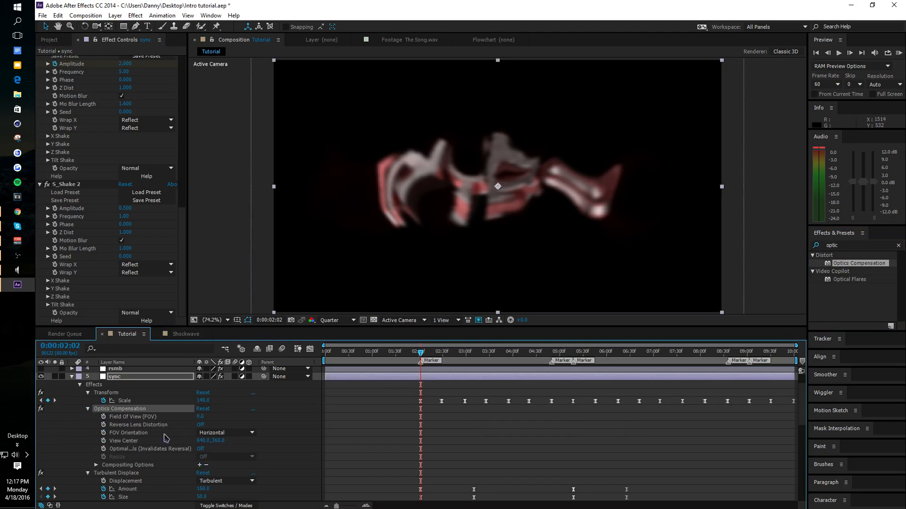
- Enable Reverse Lens Distortion in Optics Compensation and keyframe its Field Of View at 170 at 0:00:02:02
{"action": "left_click", "coordinate": [200, 425]}
{"action": "left_click", "coordinate": [200, 417]}
{"action": "type", "text": "170"}
{"action": "left_click", "coordinate": [312, 443]}
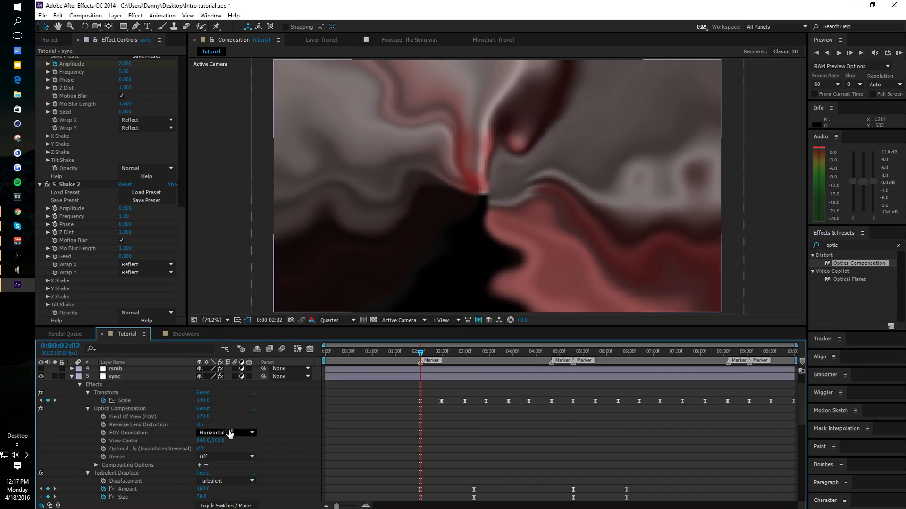
{"action": "left_click", "coordinate": [104, 416]}
- Add Field Of View keyframes of 0 at 0:00:00:43 and 0:00:03:10
{"action": "left_click", "coordinate": [359, 354]}
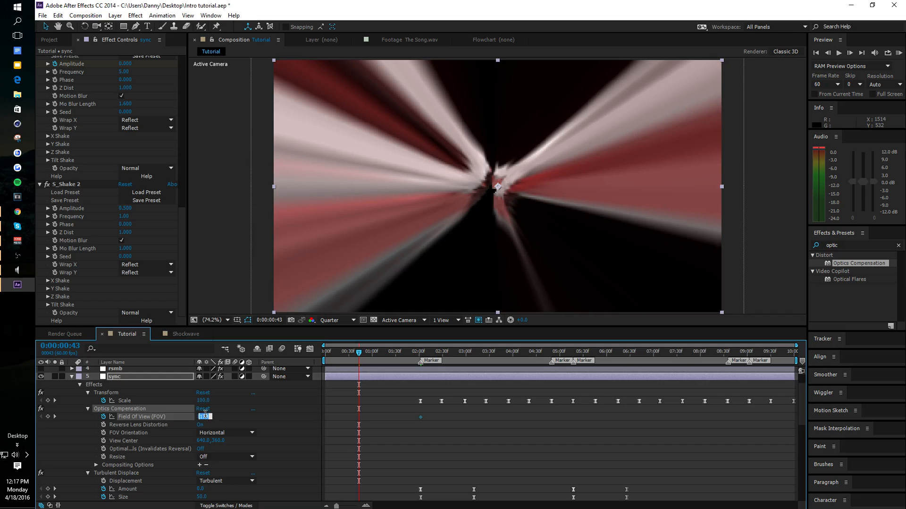
{"action": "key", "text": "Return"}
{"action": "key", "text": "space"}
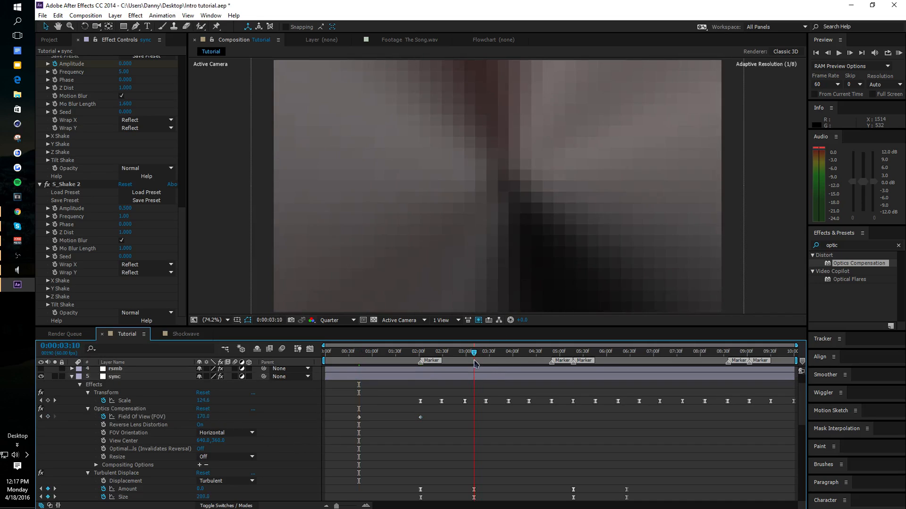
{"action": "type", "text": "0"}
{"action": "key", "text": "Return"}
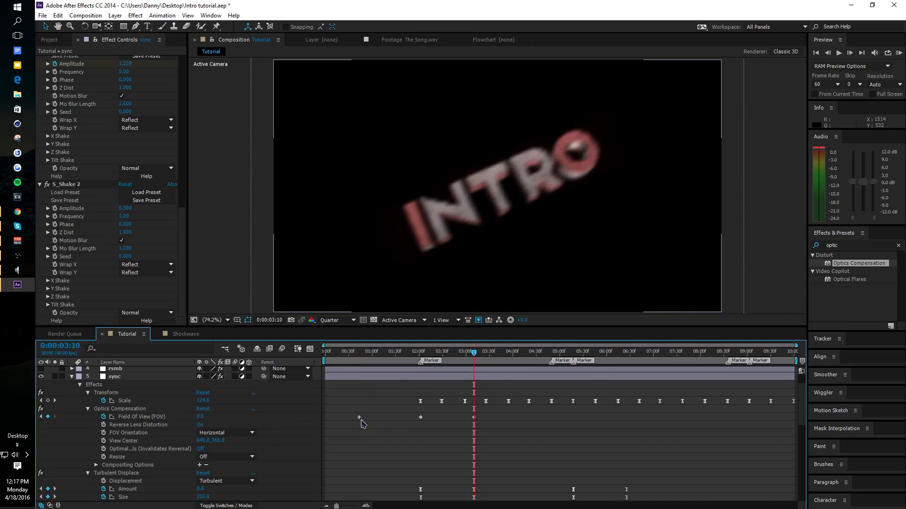
- Move the first Field Of View keyframe to about 0:00:01:30 and return to 0:00:02:02
{"action": "left_click_drag", "start_coordinate": [359, 418], "coordinate": [397, 417]}
{"action": "mouse_move", "coordinate": [387, 354]}
{"action": "left_mouse_down"}
{"action": "mouse_move", "coordinate": [388, 366]}
{"action": "mouse_move", "coordinate": [438, 378]}
{"action": "mouse_move", "coordinate": [421, 358]}
{"action": "left_mouse_up"}
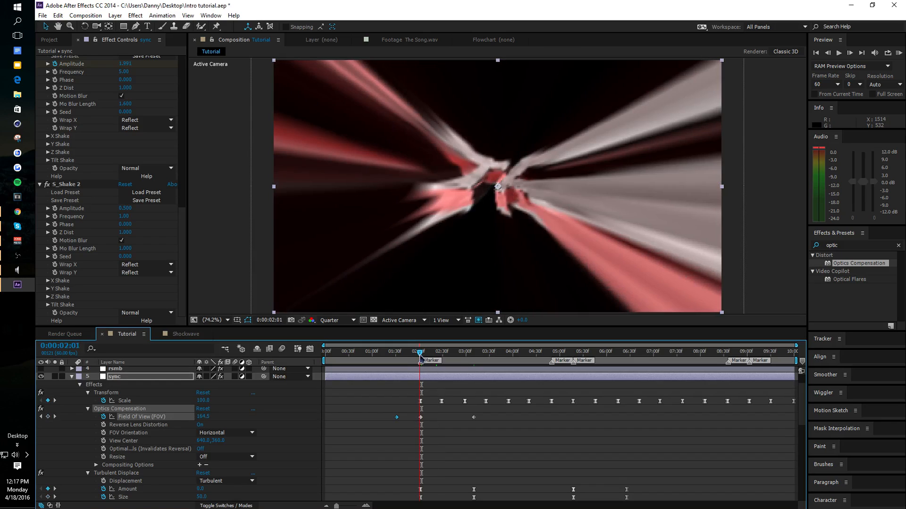
{"action": "left_click", "coordinate": [347, 505]}
{"action": "left_click_drag", "start_coordinate": [506, 354], "coordinate": [507, 355]}
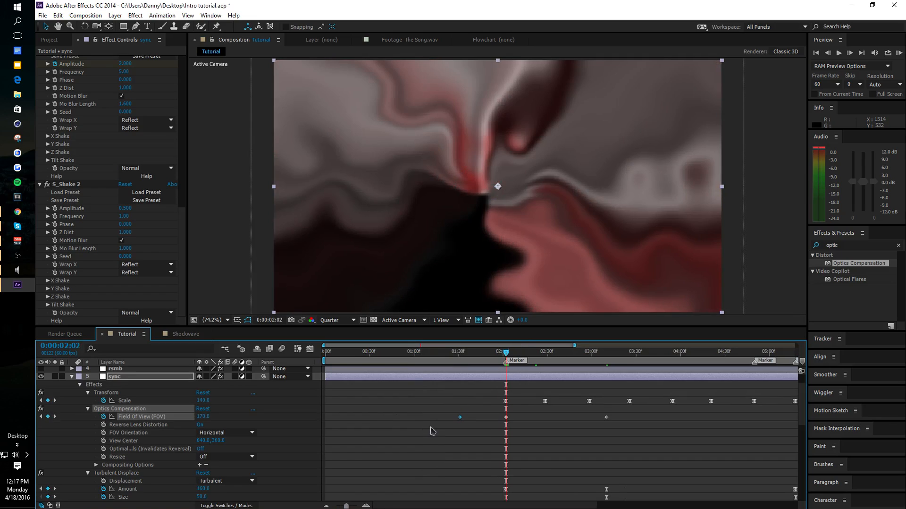
- Set the Field Of View at 0:00:02:02 to 120 and preview the composition
{"action": "left_click", "coordinate": [431, 426]}
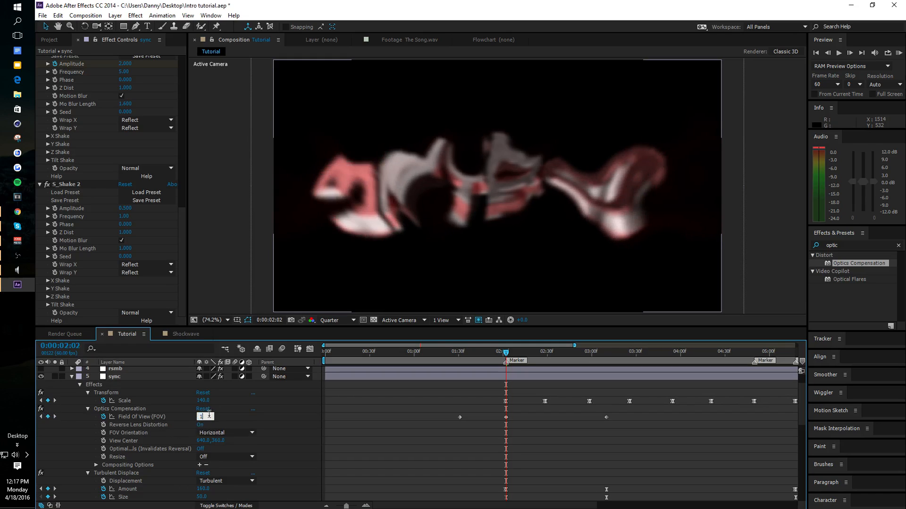
{"action": "type", "text": "0"}
{"action": "key", "text": "Return"}
{"action": "key", "text": "KP_0"}
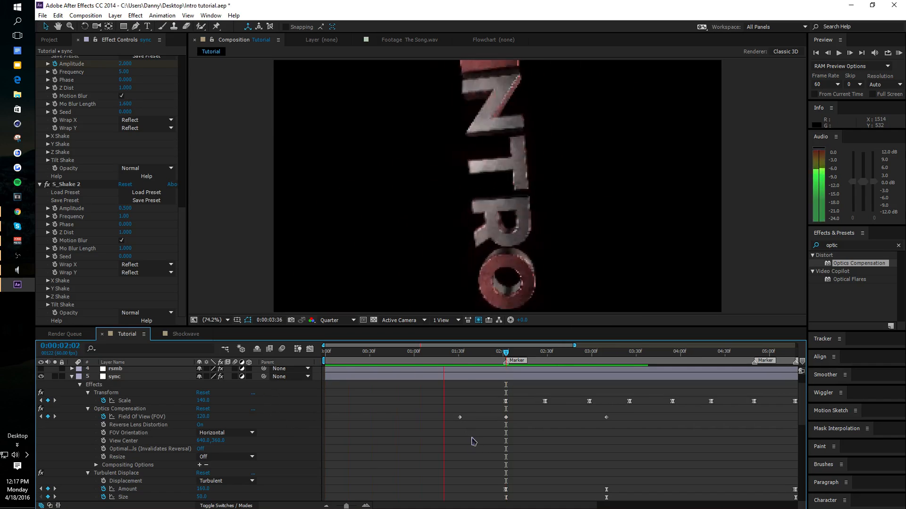
{"action": "key", "text": "space"}
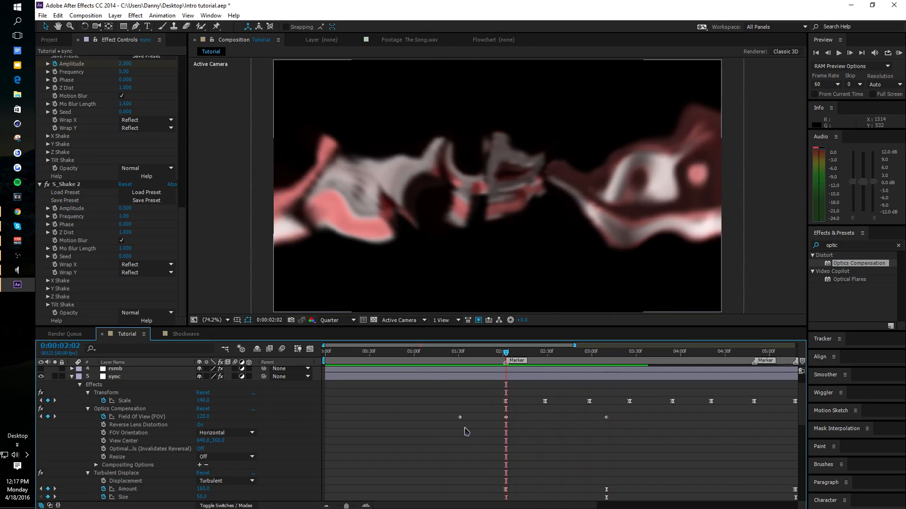
- Apply Easy Ease to the three Field Of View keyframes and preview the full composition
{"action": "left_click_drag", "start_coordinate": [434, 417], "coordinate": [693, 436]}
{"action": "key", "text": "F9"}
{"action": "left_click", "coordinate": [432, 482]}
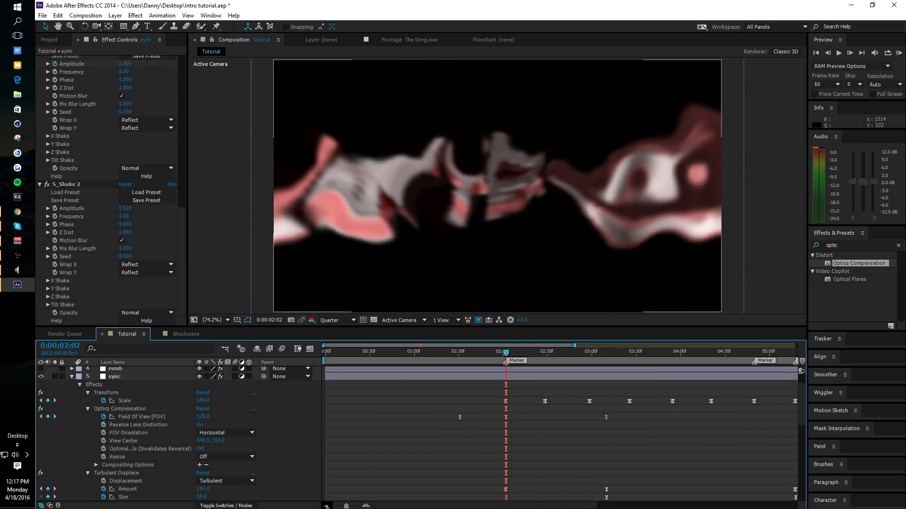
{"action": "left_click", "coordinate": [326, 506]}
{"action": "key", "text": "space"}
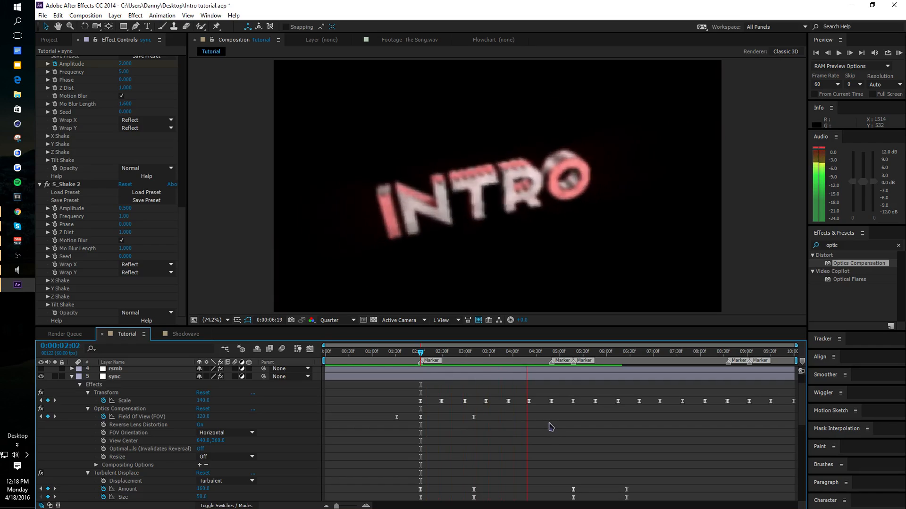
- Delete the pasted Turbulent Displace Amount and Size keyframes from 0:00:05:17 onward and preview the composition
{"action": "scroll", "coordinate": [550, 425], "scroll_direction": "down", "scroll_amount": 5}
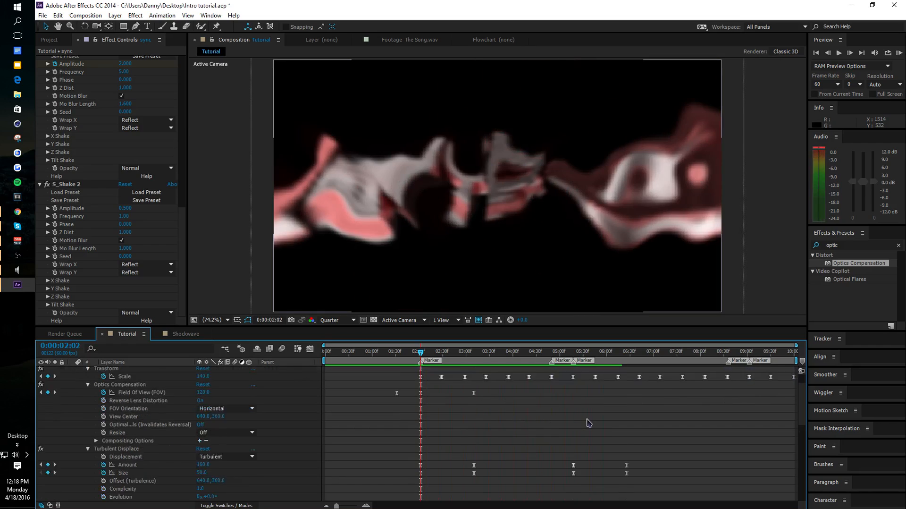
{"action": "left_click_drag", "start_coordinate": [572, 351], "coordinate": [760, 369]}
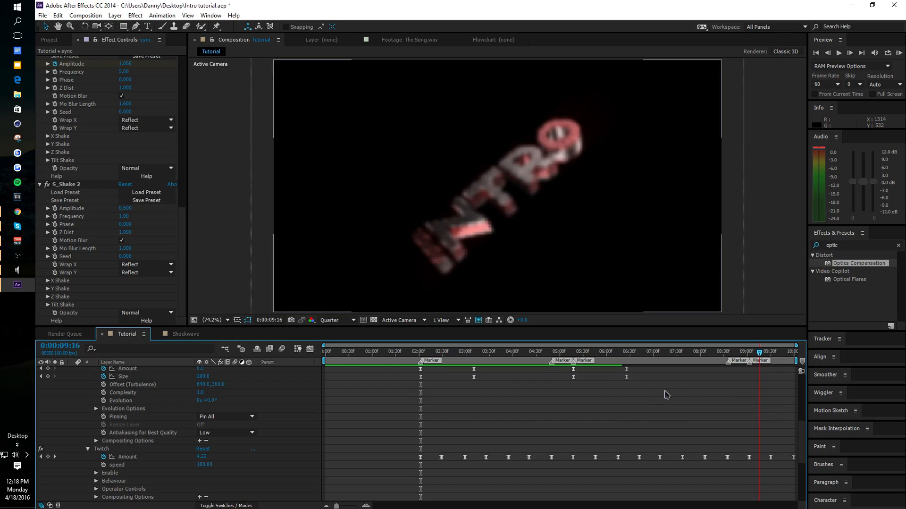
{"action": "scroll", "coordinate": [661, 399], "scroll_direction": "up", "scroll_amount": 2}
{"action": "left_click_drag", "start_coordinate": [552, 419], "coordinate": [643, 432]}
{"action": "key", "text": "Delete"}
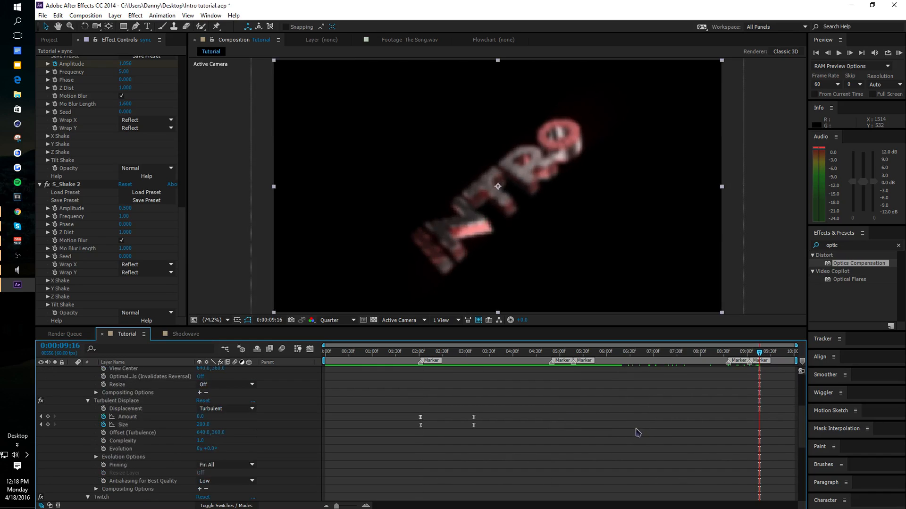
{"action": "key", "text": "space"}
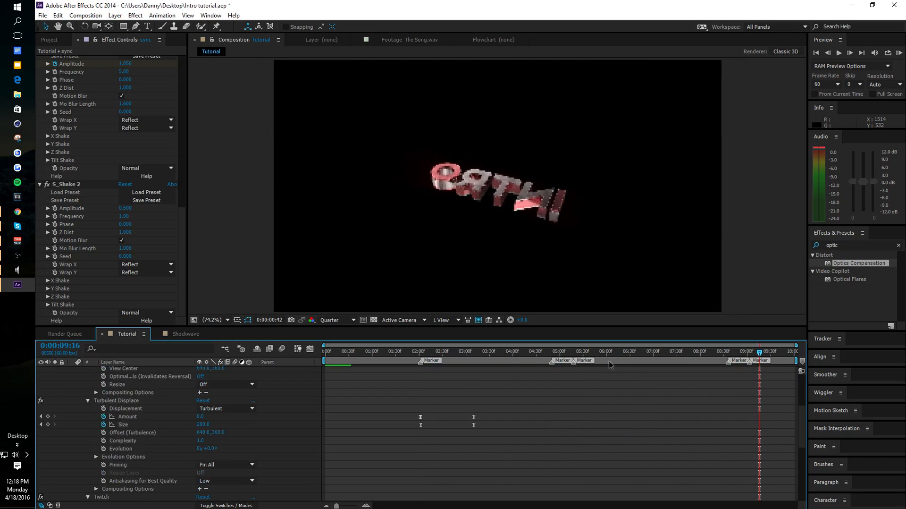
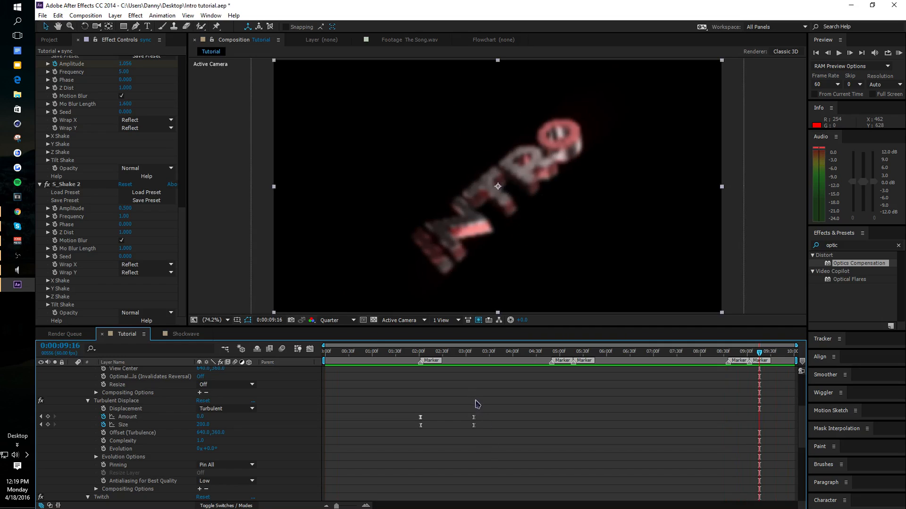
- Return to the start, make the Black Bars layer visible and set its Grid Border to 600
{"action": "scroll", "coordinate": [421, 428], "scroll_direction": "up", "scroll_amount": 10}
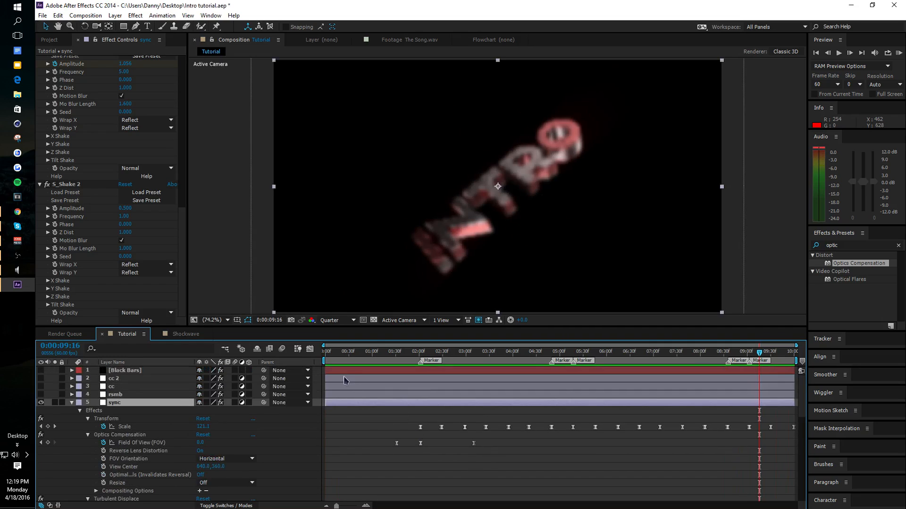
{"action": "key", "text": "Home"}
{"action": "left_click", "coordinate": [135, 370]}
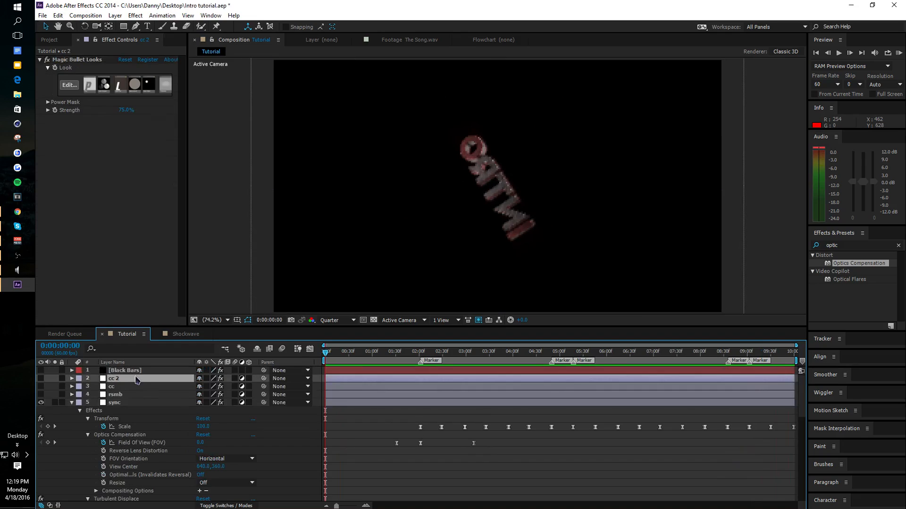
{"action": "left_click", "coordinate": [41, 370]}
{"action": "left_click", "coordinate": [125, 134]}
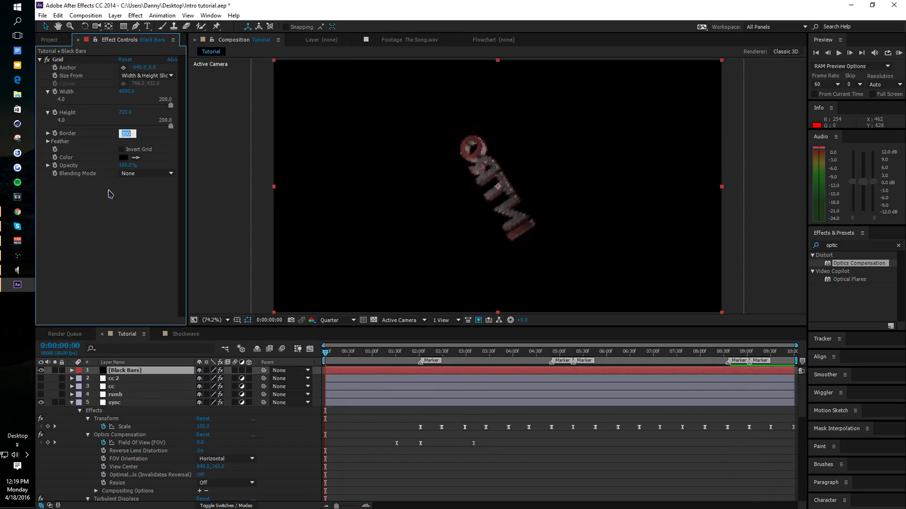
{"action": "type", "text": "60"}
{"action": "key", "text": "Return"}
{"action": "left_click", "coordinate": [124, 133]}
{"action": "type", "text": "0"}
{"action": "key", "text": "Return"}
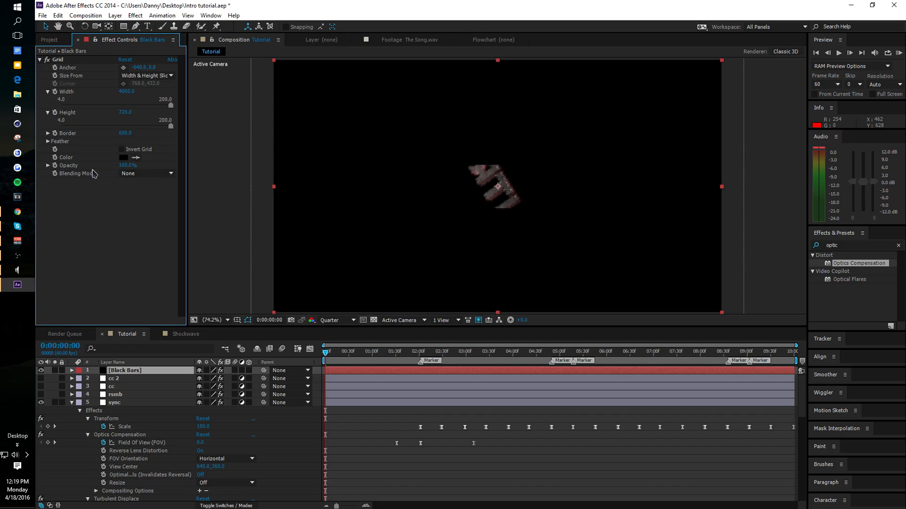
- Keyframe the Black Bars Border at 0:00:00:00 and set it to 200 at 0:00:02:02
{"action": "left_click", "coordinate": [55, 134]}
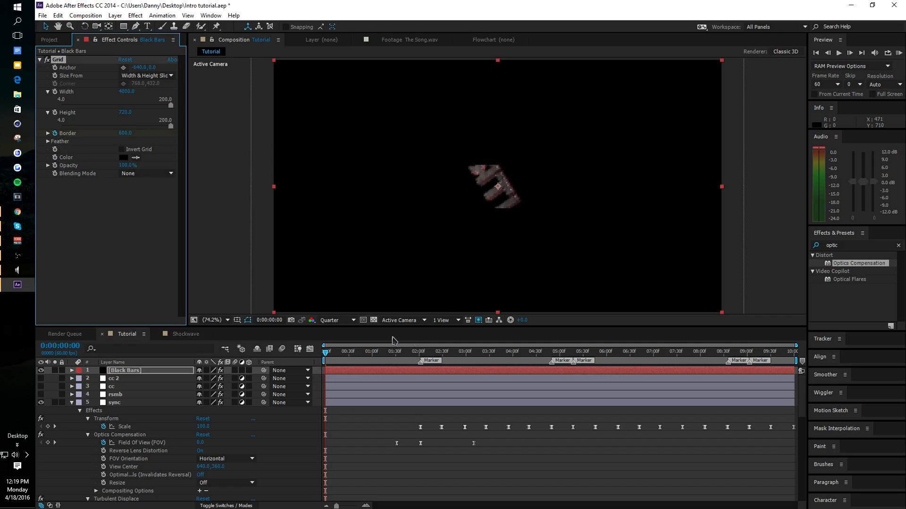
{"action": "key", "text": "u"}
{"action": "left_click", "coordinate": [417, 354]}
{"action": "left_click_drag", "start_coordinate": [418, 358], "coordinate": [420, 358]}
{"action": "left_click", "coordinate": [205, 386]}
{"action": "type", "text": "2"}
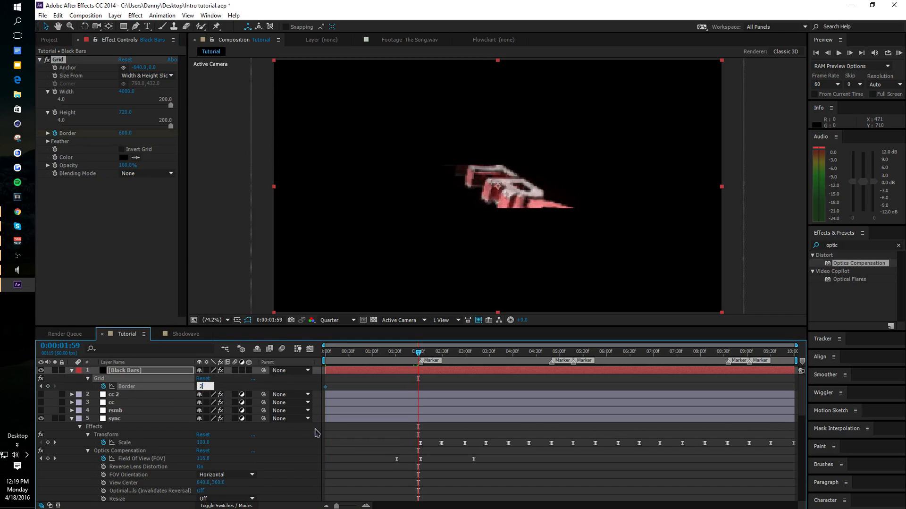
{"action": "type", "text": "09.8"}
{"action": "key", "text": "Return"}
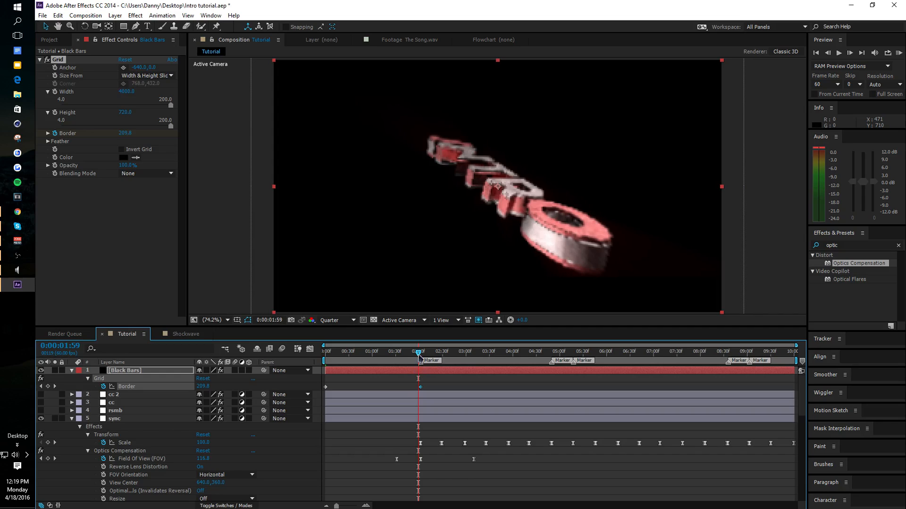
- Keyframe the Border at 200 at 0:00:04:49 and set it to 300 one frame on, at 0:00:04:50
{"action": "left_click_drag", "start_coordinate": [419, 355], "coordinate": [553, 354]}
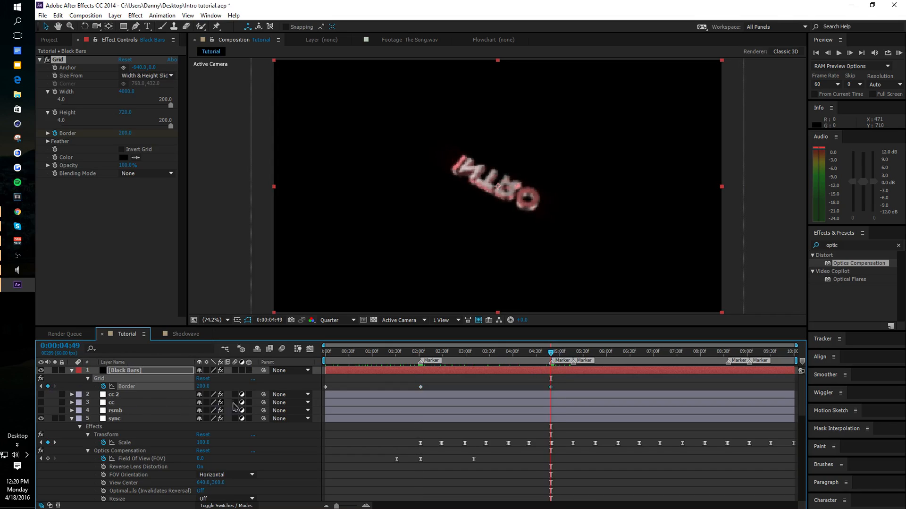
{"action": "key", "text": "Page_Down"}
{"action": "left_click", "coordinate": [207, 386]}
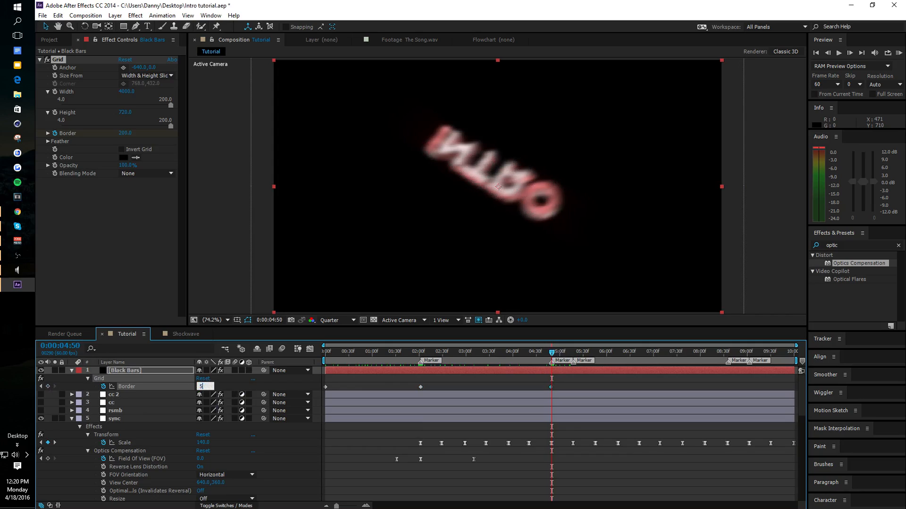
{"action": "key", "text": "Return"}
{"action": "left_click", "coordinate": [203, 385]}
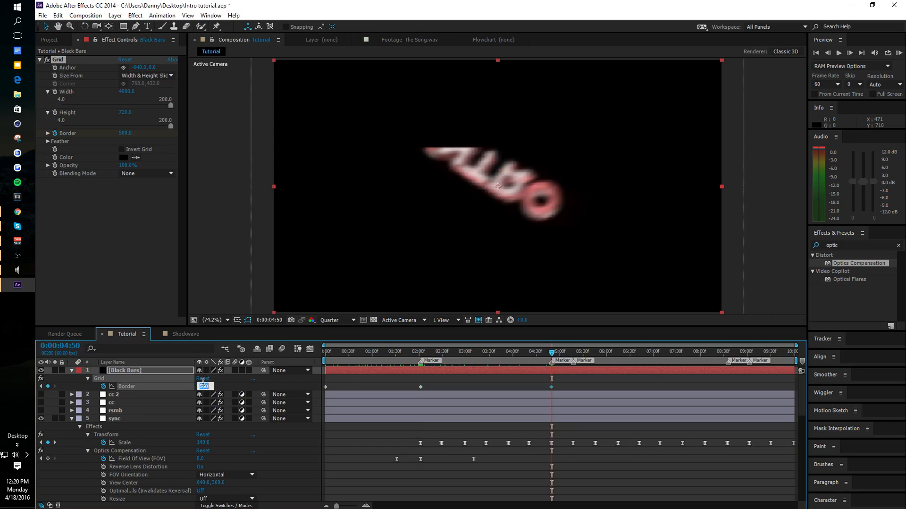
{"action": "key", "text": "Return"}
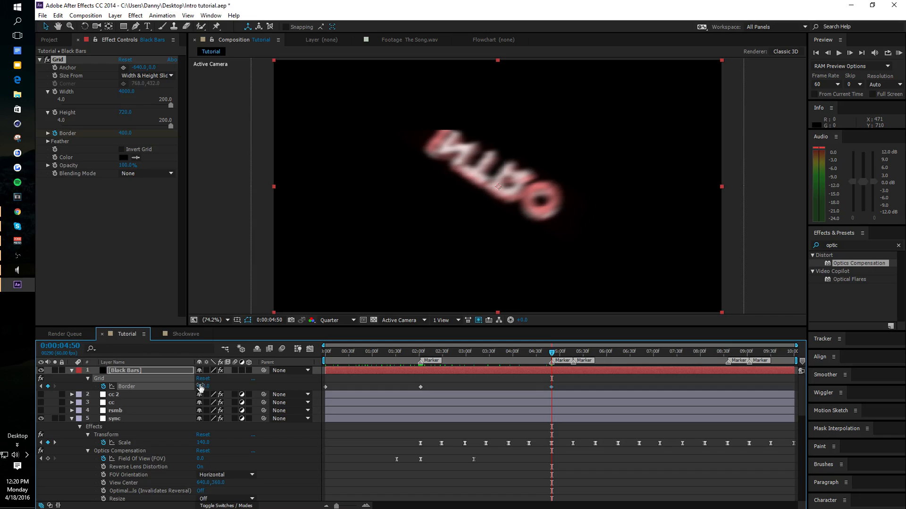
{"action": "type", "text": "0"}
{"action": "key", "text": "Return"}
- Hold the Border at 300 with a keyframe at 0:00:05:13 and set it to 200 at 0:00:05:18
{"action": "left_click", "coordinate": [570, 354]}
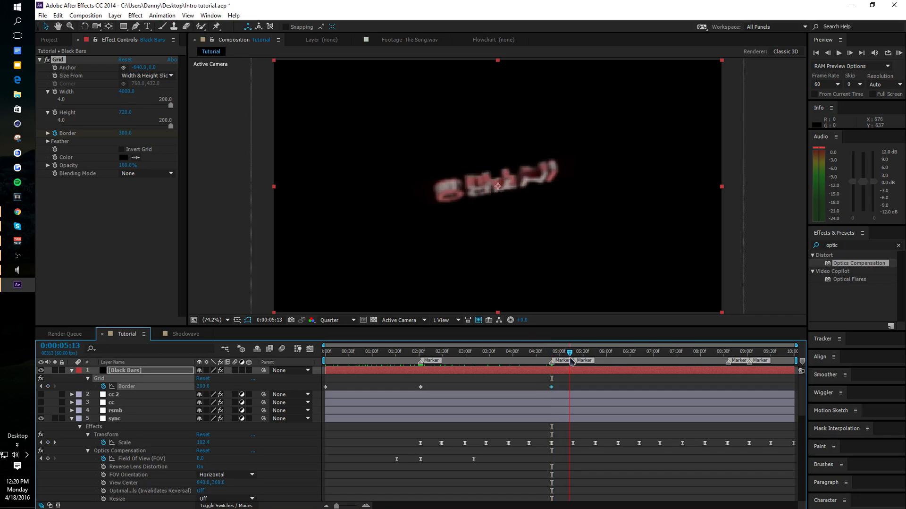
{"action": "left_click", "coordinate": [47, 387]}
{"action": "left_click_drag", "start_coordinate": [571, 353], "coordinate": [575, 354]}
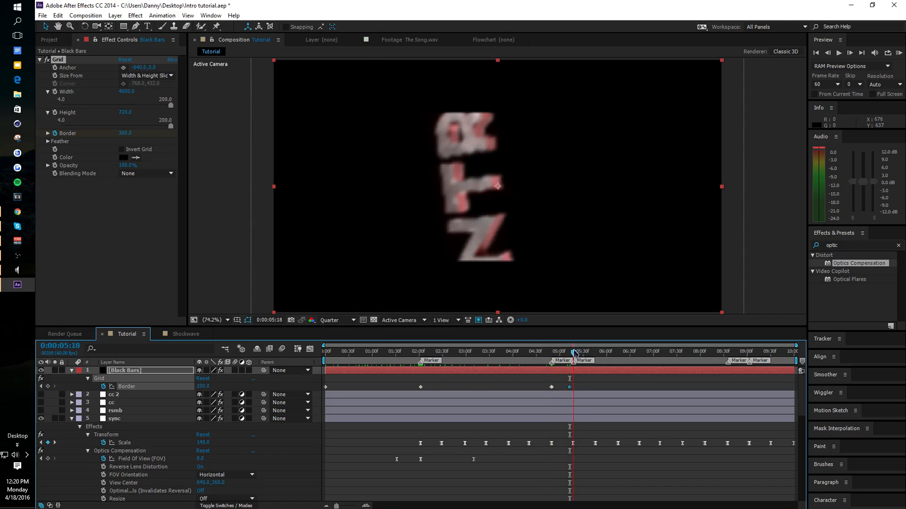
{"action": "left_click", "coordinate": [198, 386]}
{"action": "type", "text": "200"}
{"action": "key", "text": "Return"}
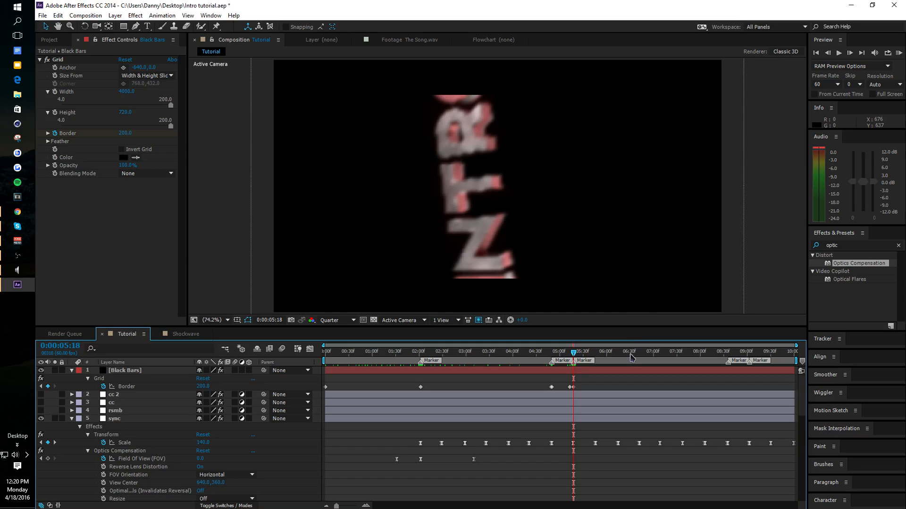
- Move to 0:00:09:11 near the last markers and preview the Black Bars animation
{"action": "left_click", "coordinate": [706, 353]}
{"action": "left_click_drag", "start_coordinate": [711, 360], "coordinate": [755, 363]}
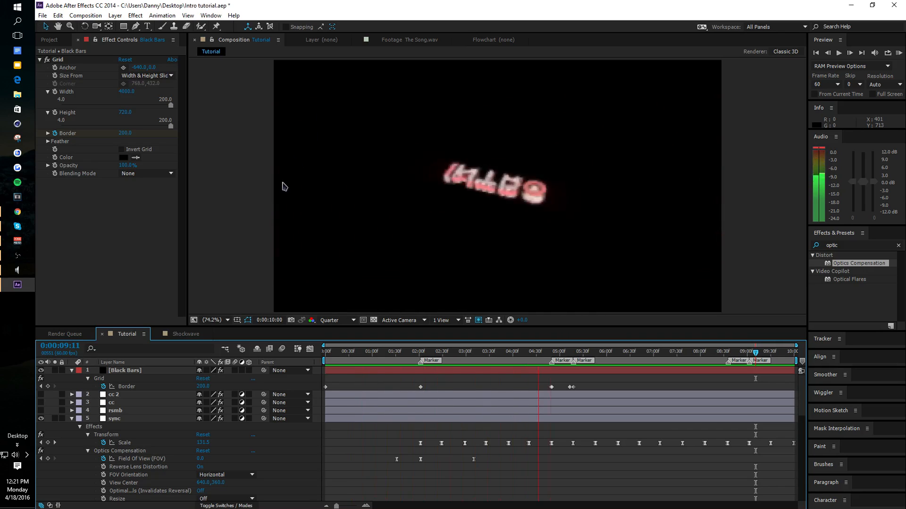
- Add an adjustment layer directly below the Black Bars layer and rename it Black and white
{"action": "left_click", "coordinate": [551, 353]}
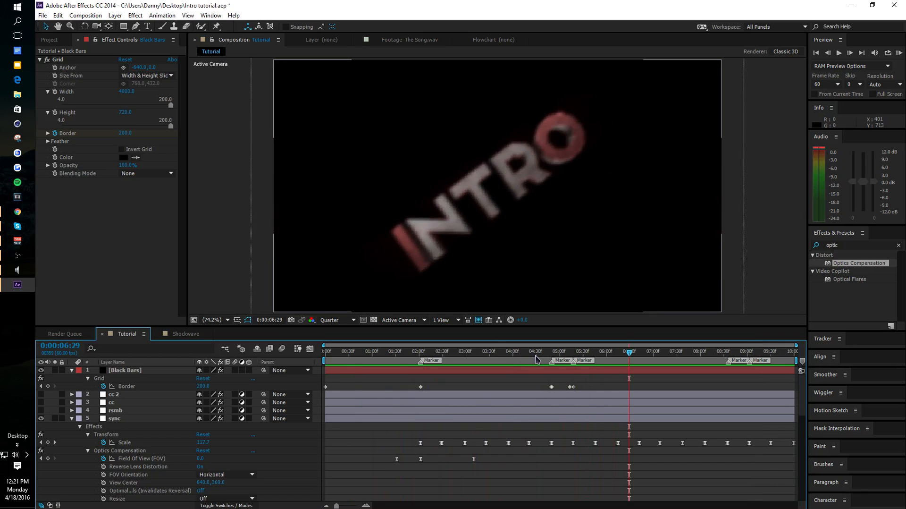
{"action": "right_click", "coordinate": [357, 332]}
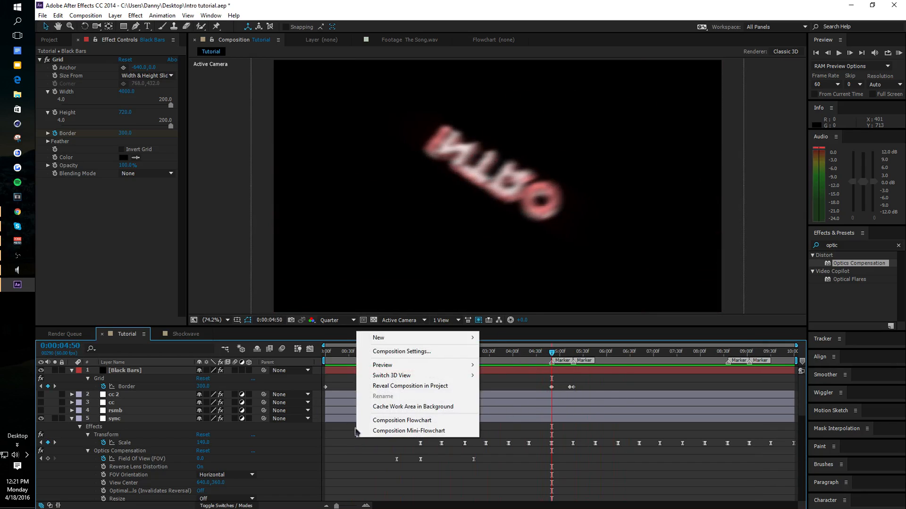
{"action": "mouse_move", "coordinate": [406, 336]}
{"action": "left_click", "coordinate": [508, 413]}
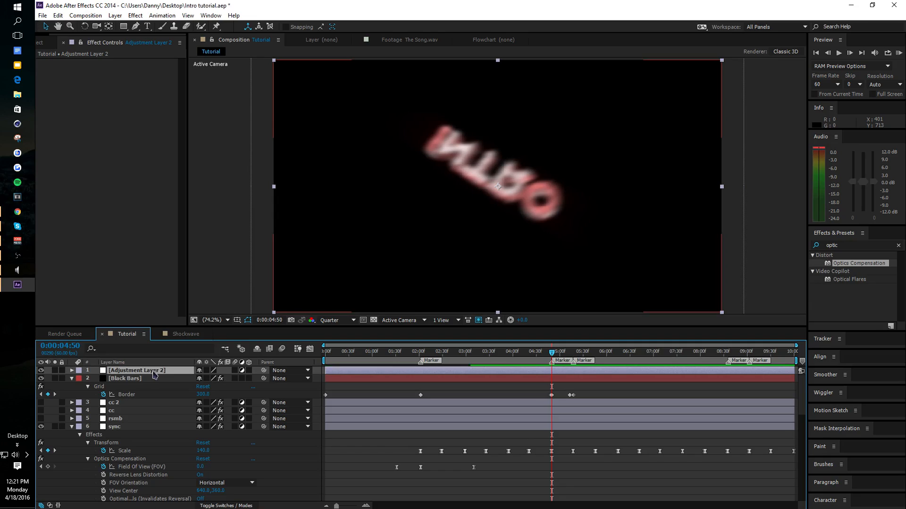
{"action": "key", "text": "ctrl+["}
{"action": "key", "text": "Return"}
{"action": "type", "text": "Bla"}
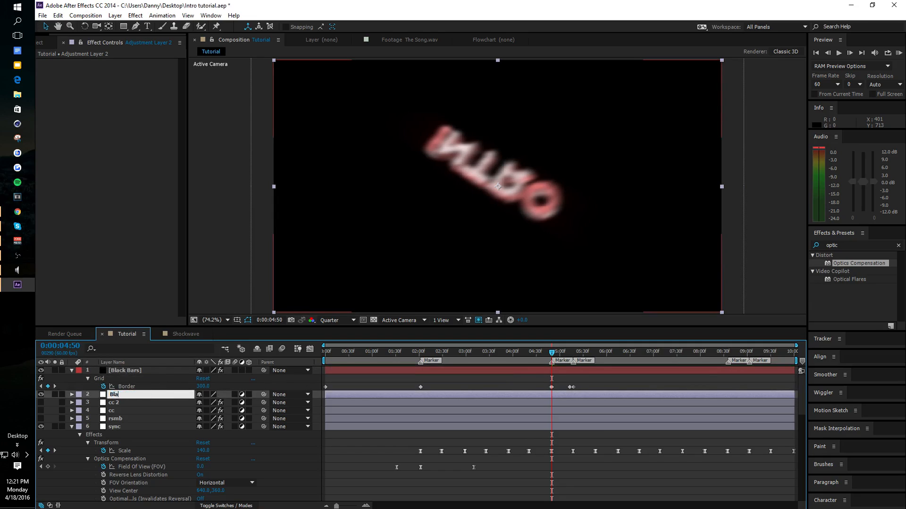
{"action": "type", "text": "ck and white"}
{"action": "key", "text": "Return"}
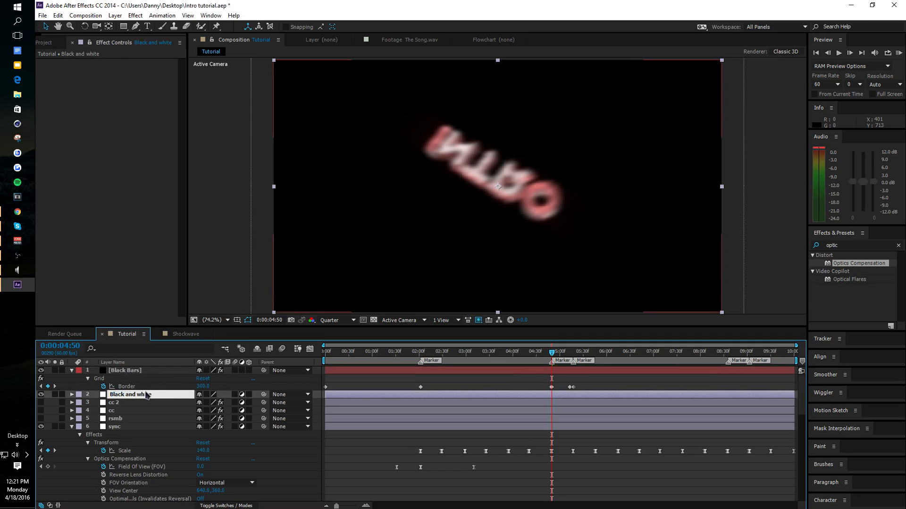
- Split the Black and white layer at 0:00:02:02, 0:00:04:50 and 0:00:05:18
{"action": "left_click", "coordinate": [413, 352]}
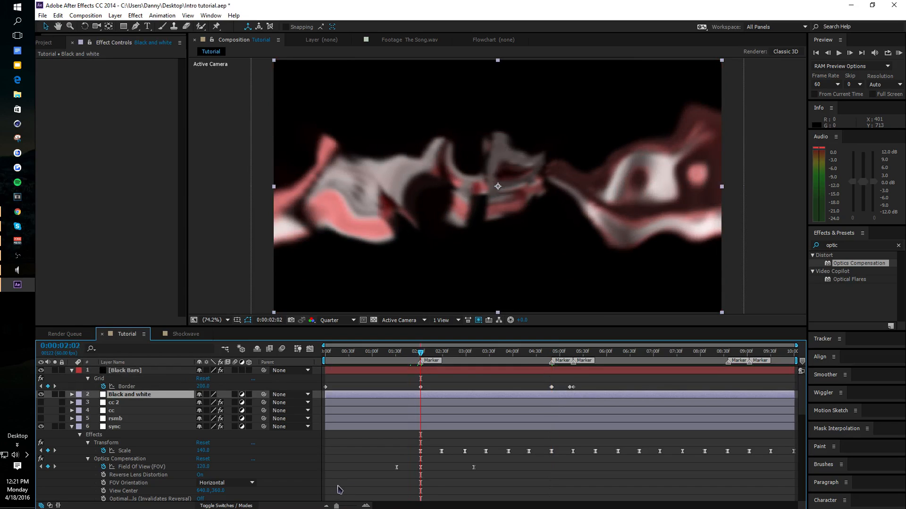
{"action": "key", "text": "ctrl+shift+d"}
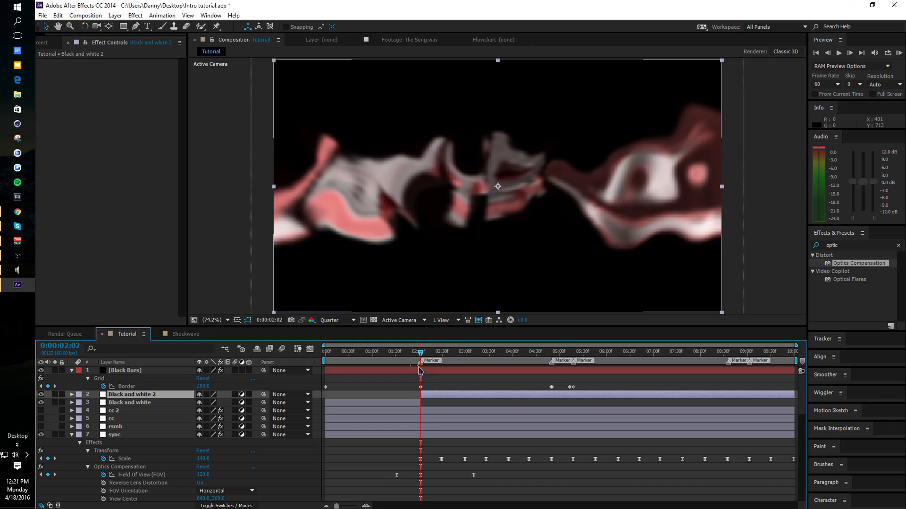
{"action": "left_click_drag", "start_coordinate": [422, 353], "coordinate": [553, 396]}
{"action": "key", "text": "ctrl+shift+d"}
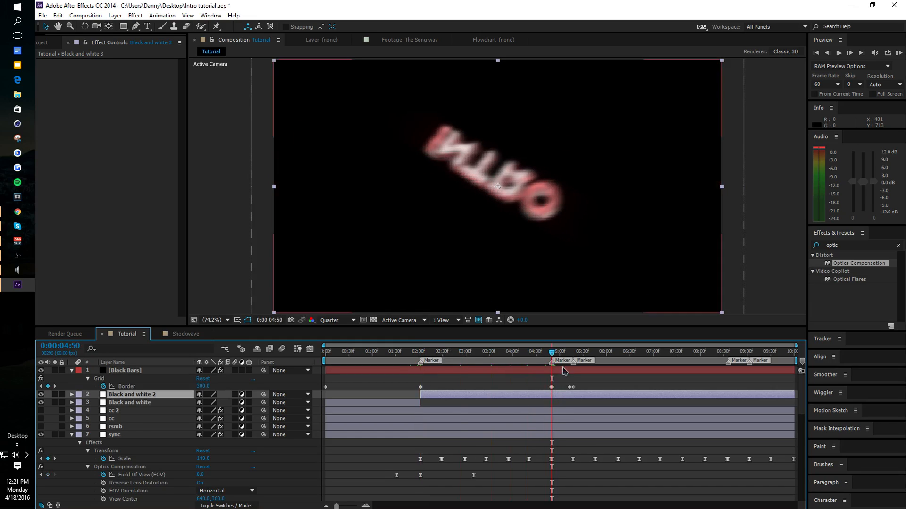
{"action": "left_click_drag", "start_coordinate": [562, 354], "coordinate": [574, 376]}
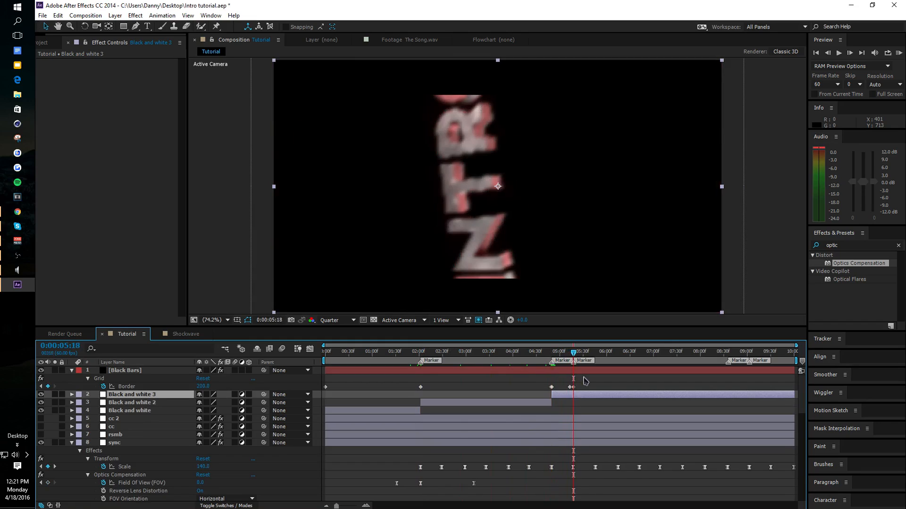
{"action": "key", "text": "ctrl+shift+d"}
- Delete the Black and white 4 and Black and white 2 segments, keeping the opening segment and the one between the middle markers
{"action": "left_click_drag", "start_coordinate": [694, 356], "coordinate": [653, 375]}
{"action": "left_click", "coordinate": [503, 397]}
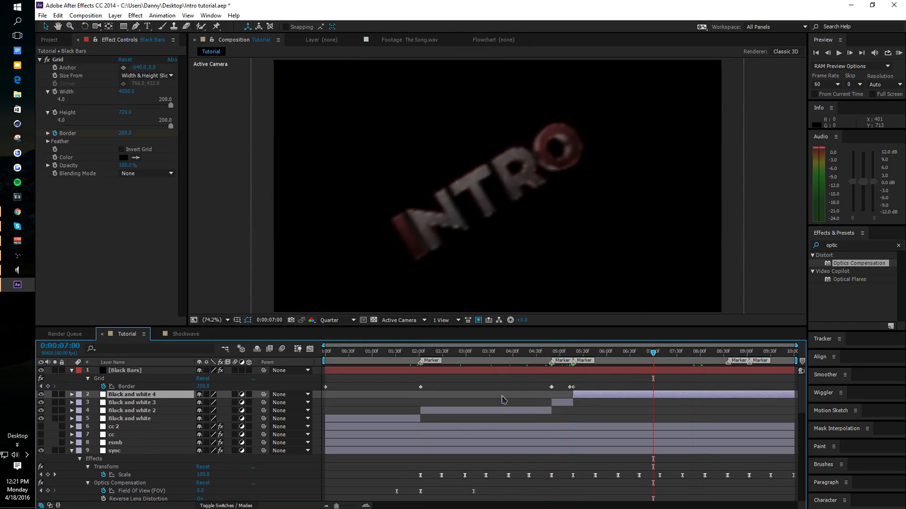
{"action": "key", "text": "Delete"}
{"action": "left_click", "coordinate": [484, 402]}
{"action": "key", "text": "Delete"}
{"action": "key", "text": "space"}
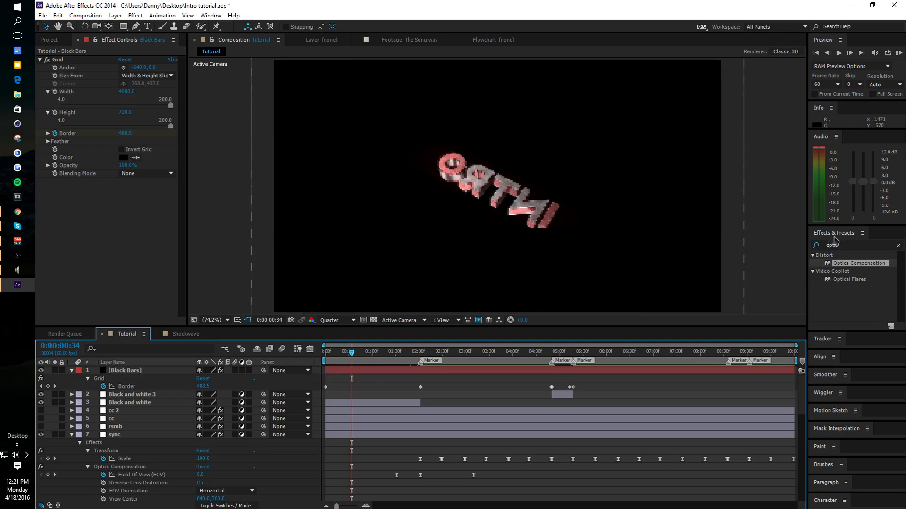
- Try desaturating the opening Black and white segment with Hue/Saturation at a Master Saturation of -100, and remove the effect
{"action": "left_click", "coordinate": [834, 243]}
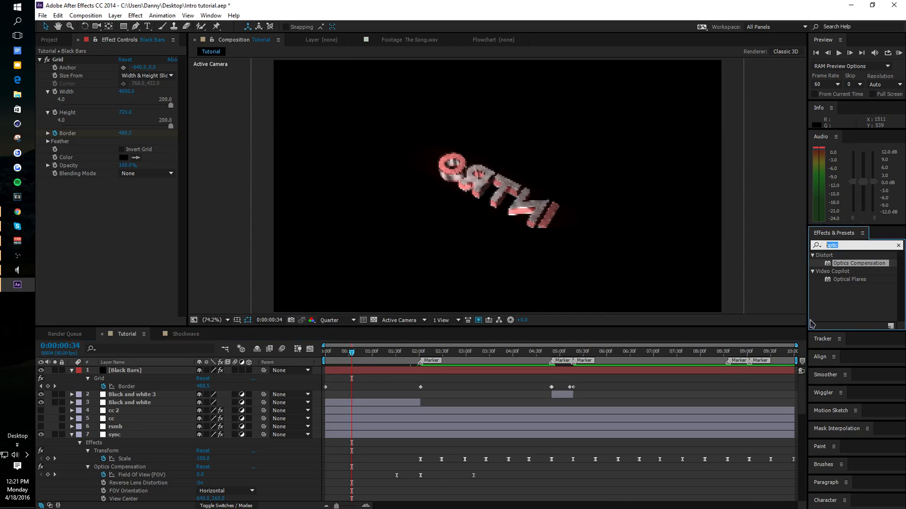
{"action": "type", "text": "hue"}
{"action": "left_click_drag", "start_coordinate": [847, 303], "coordinate": [133, 402]}
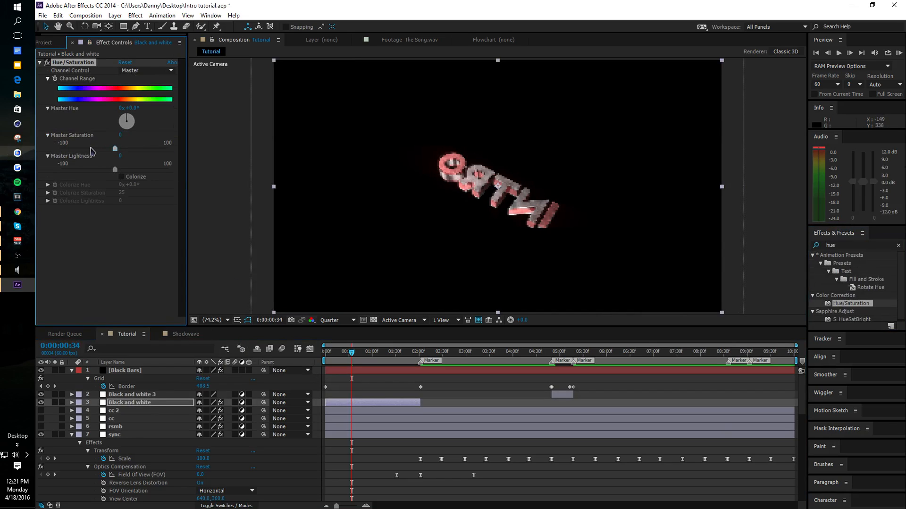
{"action": "left_click_drag", "start_coordinate": [92, 150], "coordinate": [60, 149]}
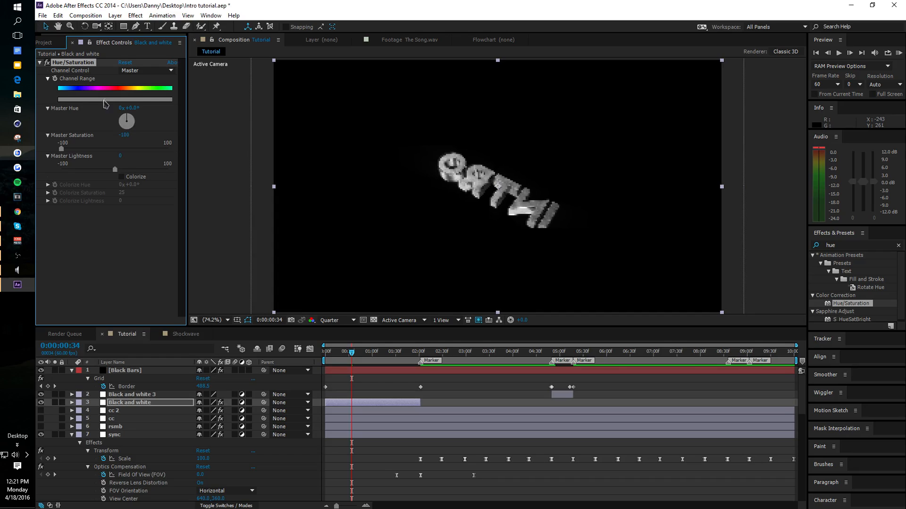
{"action": "key", "text": "Delete"}
- Apply the Black & White color correction effect to both the Black and white and Black and white 3 layers
{"action": "left_click", "coordinate": [847, 244]}
{"action": "type", "text": "black"}
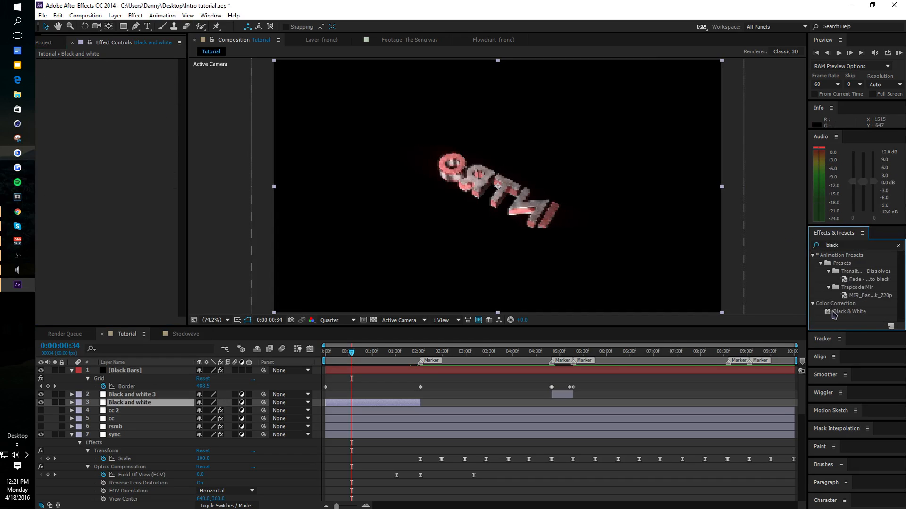
{"action": "double_click", "coordinate": [845, 311]}
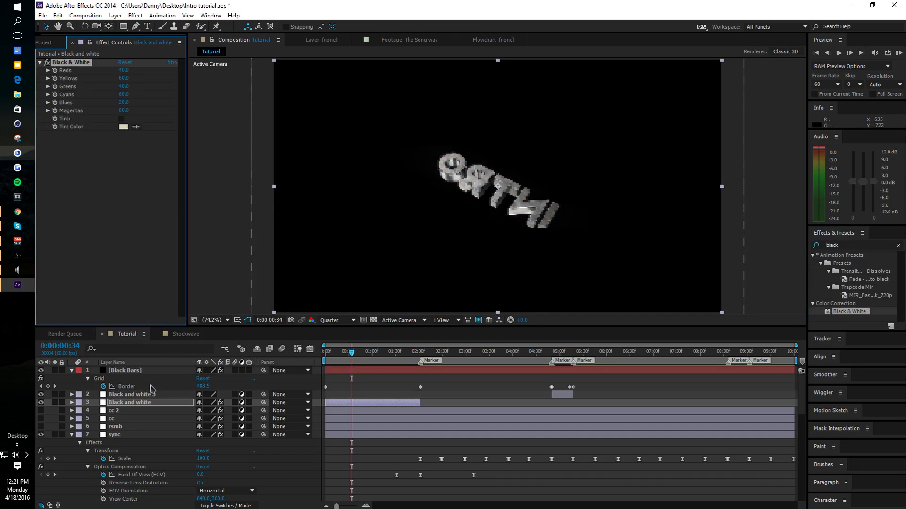
{"action": "left_click", "coordinate": [239, 392]}
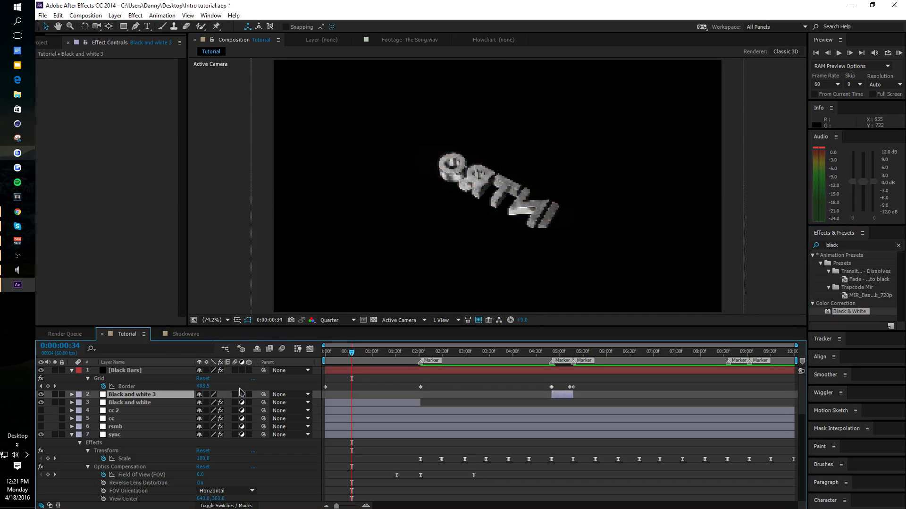
{"action": "double_click", "coordinate": [849, 311]}
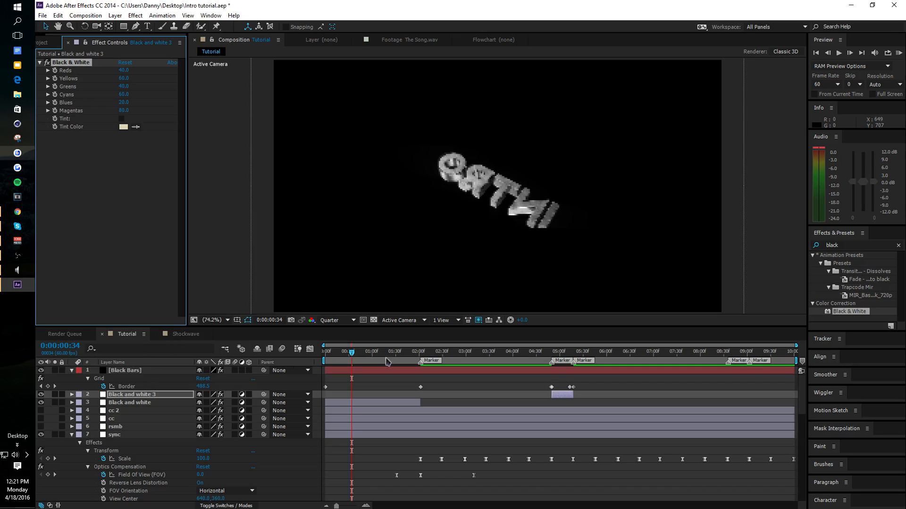
- Apply the S_FilmDamage effect to both the Black and white 3 and Black and white layers
{"action": "left_click", "coordinate": [862, 245]}
{"action": "type", "text": "s_film"}
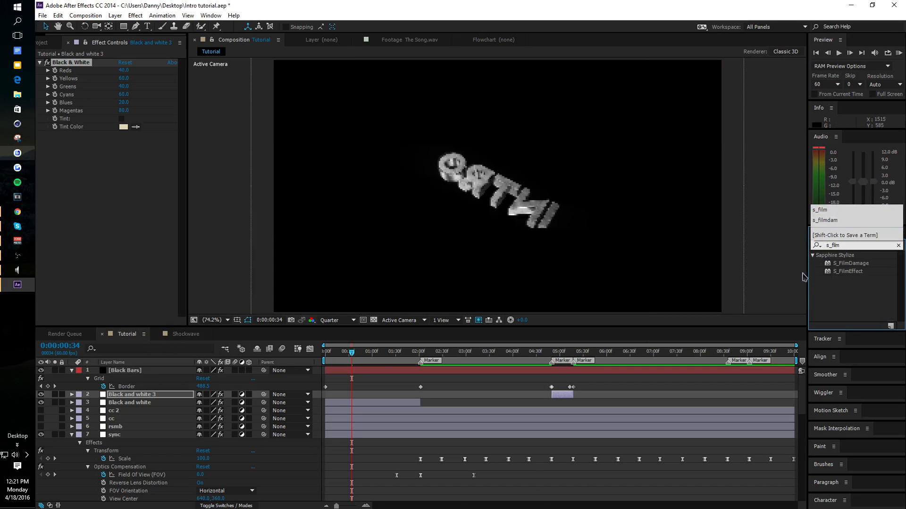
{"action": "double_click", "coordinate": [844, 264]}
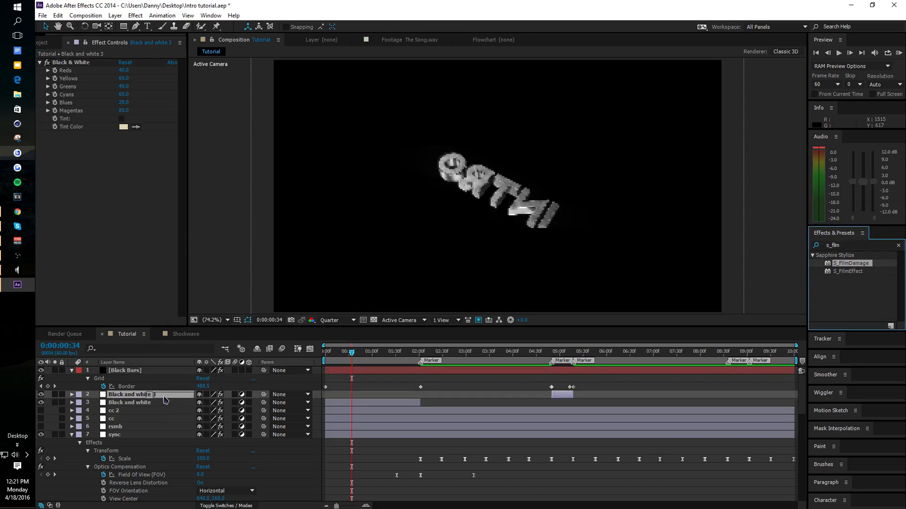
{"action": "left_click_drag", "start_coordinate": [851, 263], "coordinate": [127, 403]}
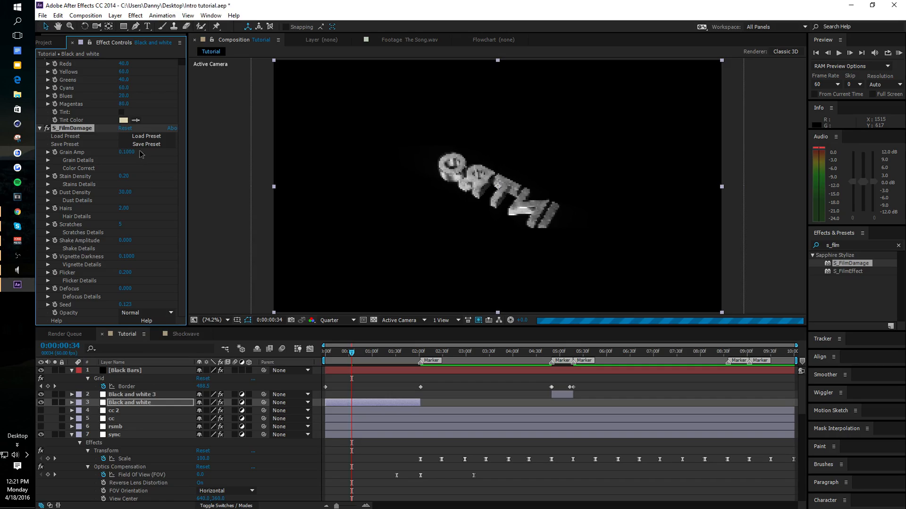
- Set the S_FilmDamage Hairs and Scratches to 15 on both the Black and white and Black and white 3 layers
{"action": "left_click", "coordinate": [123, 208]}
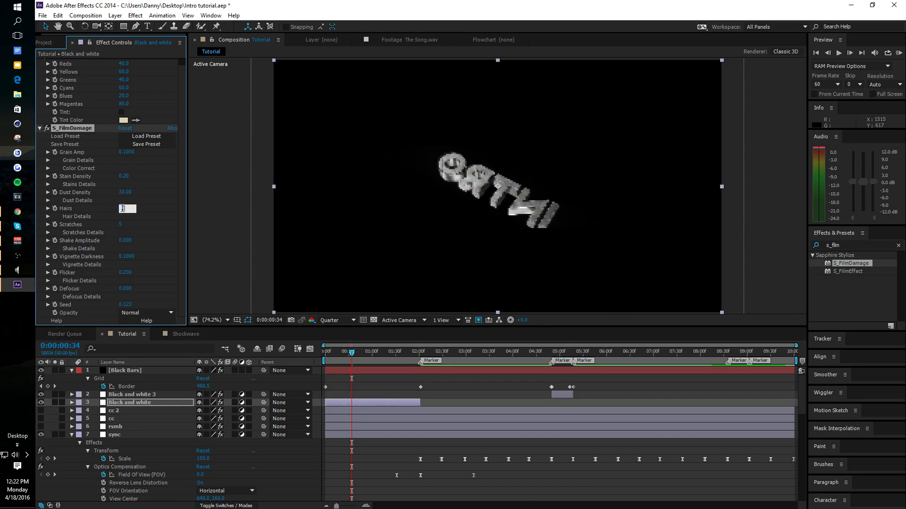
{"action": "left_click", "coordinate": [121, 225]}
{"action": "type", "text": "15"}
{"action": "key", "text": "Return"}
{"action": "left_click", "coordinate": [127, 395]}
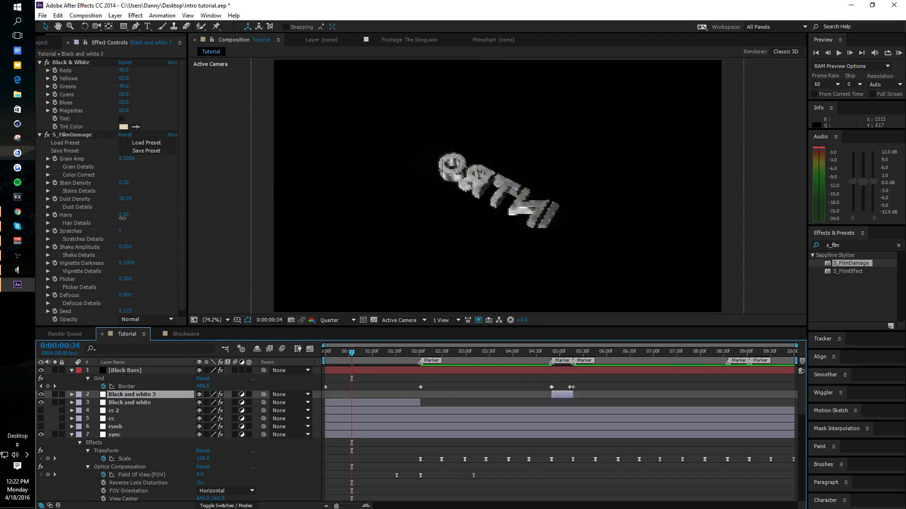
{"action": "left_click", "coordinate": [122, 217]}
{"action": "type", "text": "15"}
{"action": "left_click", "coordinate": [121, 233]}
{"action": "type", "text": "15"}
{"action": "key", "text": "Return"}
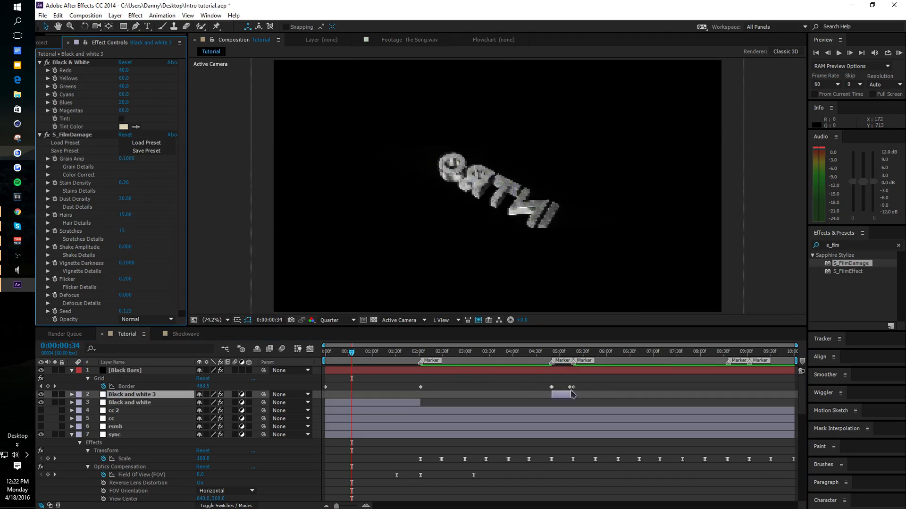
- Move to 0:00:08:35, add an adjustment layer directly below Black Bars and rename it Find Edges
{"action": "left_click_drag", "start_coordinate": [372, 358], "coordinate": [729, 388]}
{"action": "right_click", "coordinate": [647, 379]}
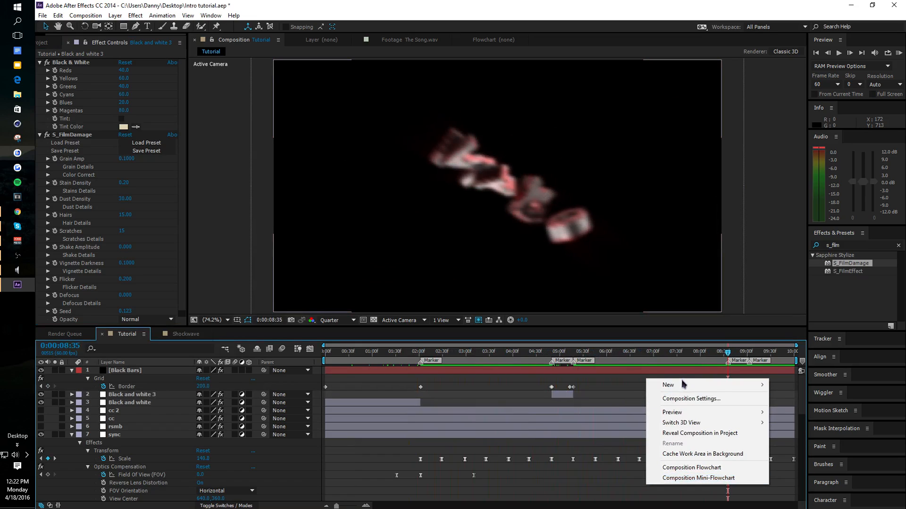
{"action": "mouse_move", "coordinate": [682, 381]}
{"action": "left_click", "coordinate": [797, 460]}
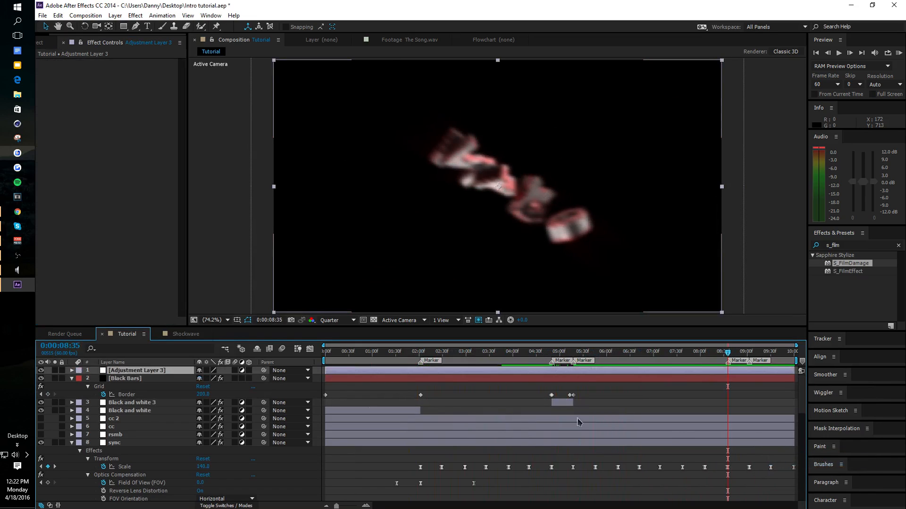
{"action": "left_click_drag", "start_coordinate": [184, 370], "coordinate": [171, 394]}
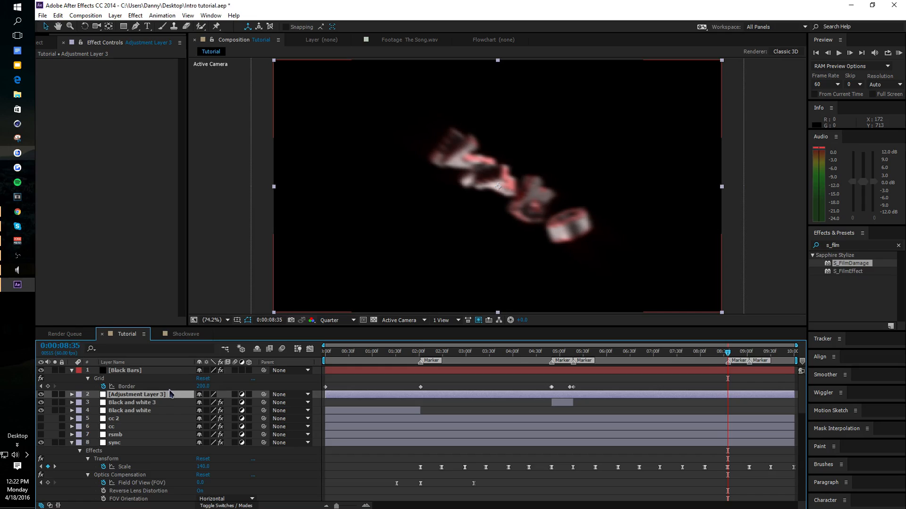
{"action": "key", "text": "Return"}
{"action": "type", "text": "Find Edges"}
{"action": "key", "text": "Return"}
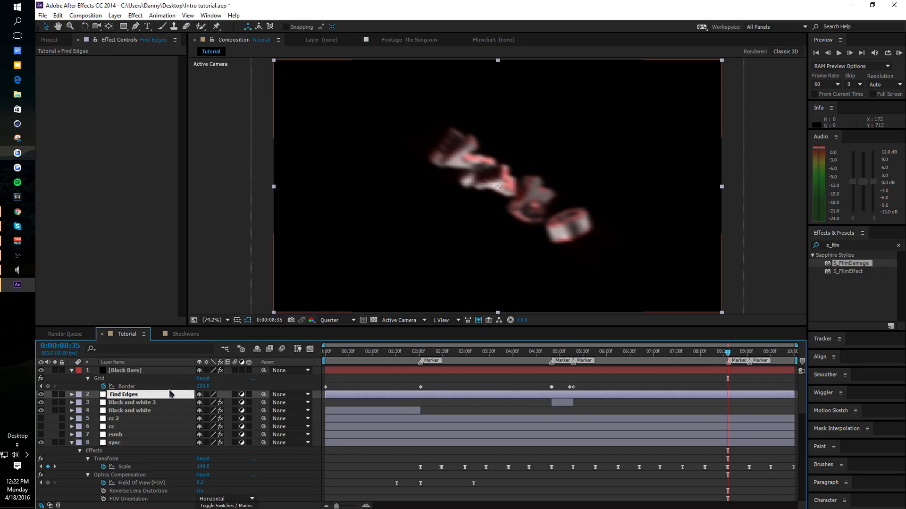
- Split the Find Edges layer at 0:00:08:35 and 0:00:09:03, and delete the parts before and after that range
{"action": "key", "text": "ctrl+shift+d"}
{"action": "left_click", "coordinate": [751, 364]}
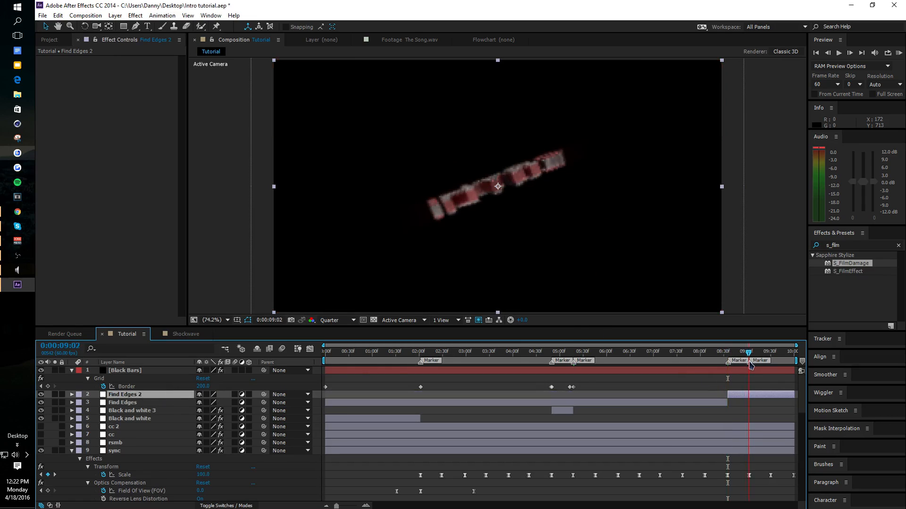
{"action": "left_click_drag", "start_coordinate": [752, 368], "coordinate": [752, 367]}
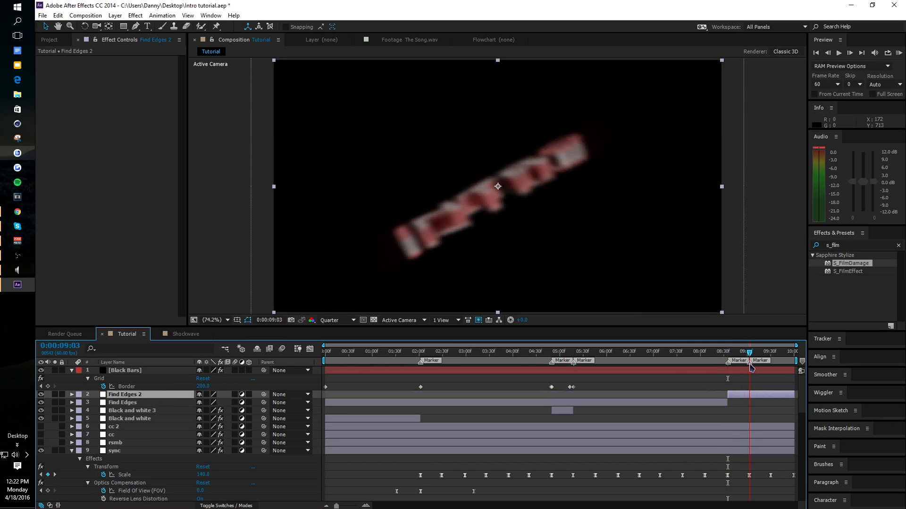
{"action": "key", "text": "ctrl+shift+d"}
{"action": "key", "text": "Delete"}
{"action": "left_click", "coordinate": [706, 405]}
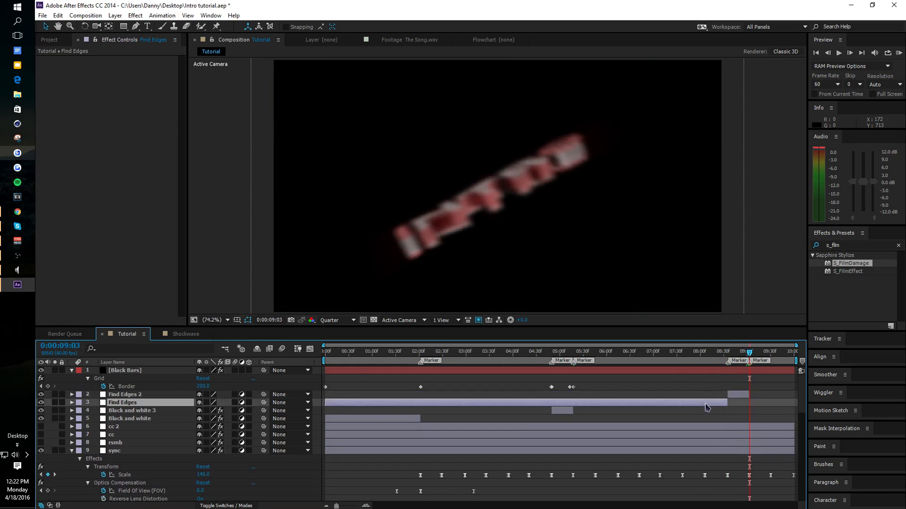
{"action": "key", "text": "Delete"}
- Move to 0:00:08:49 and apply the Find Edges effect to the Find Edges 2 layer
{"action": "left_click", "coordinate": [739, 353]}
{"action": "left_click_drag", "start_coordinate": [857, 245], "coordinate": [759, 246]}
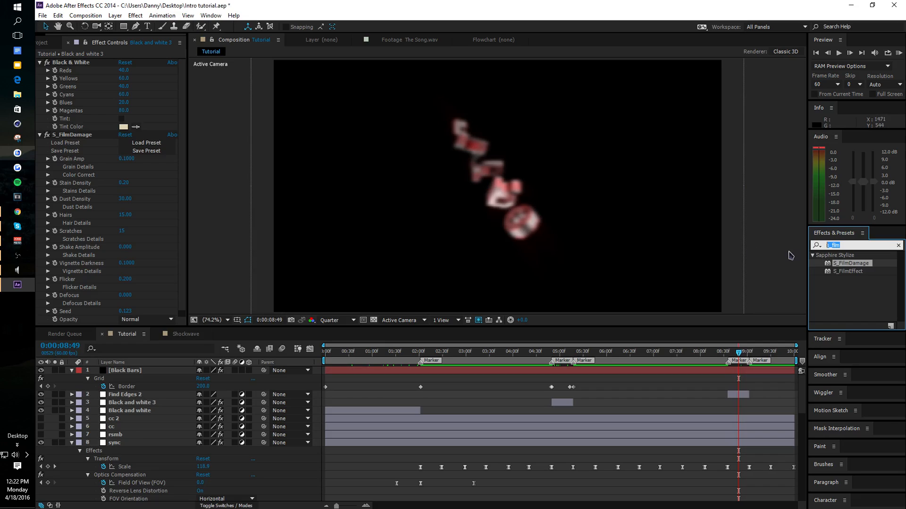
{"action": "type", "text": "find ed"}
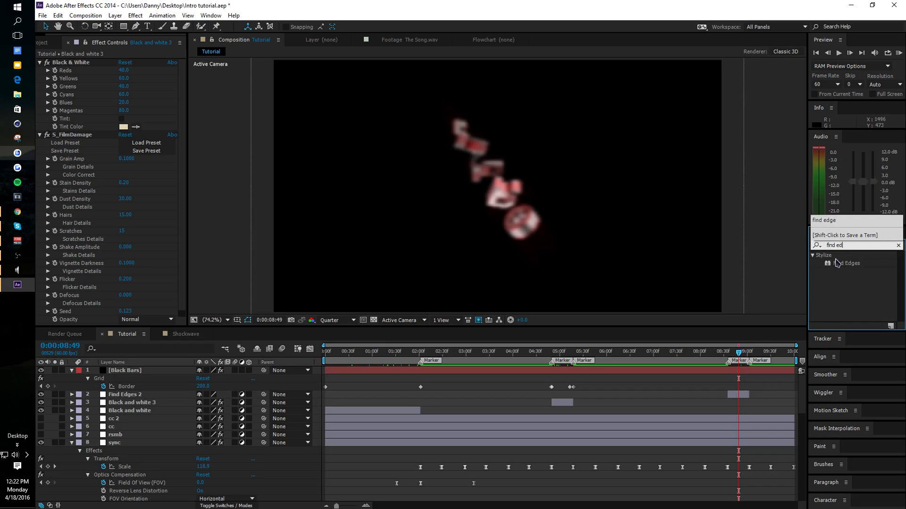
{"action": "left_click_drag", "start_coordinate": [837, 263], "coordinate": [142, 395]}
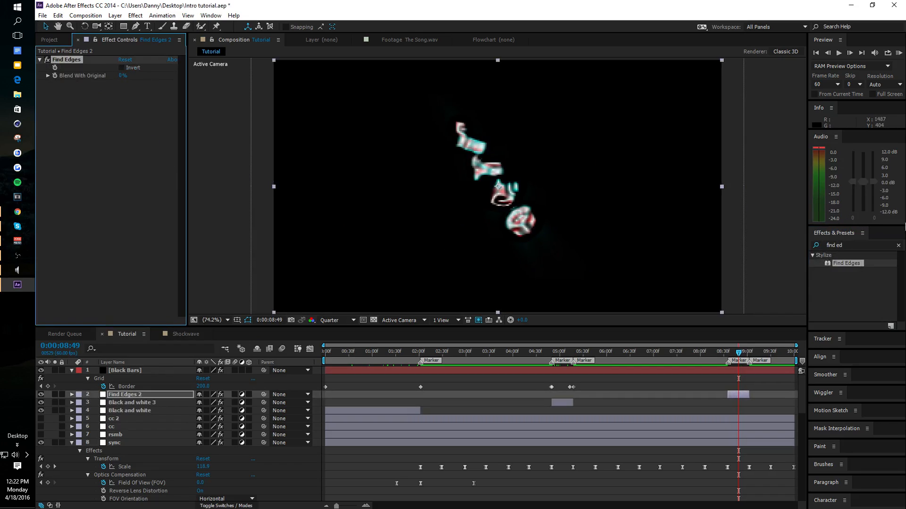
{"action": "left_click", "coordinate": [871, 254]}
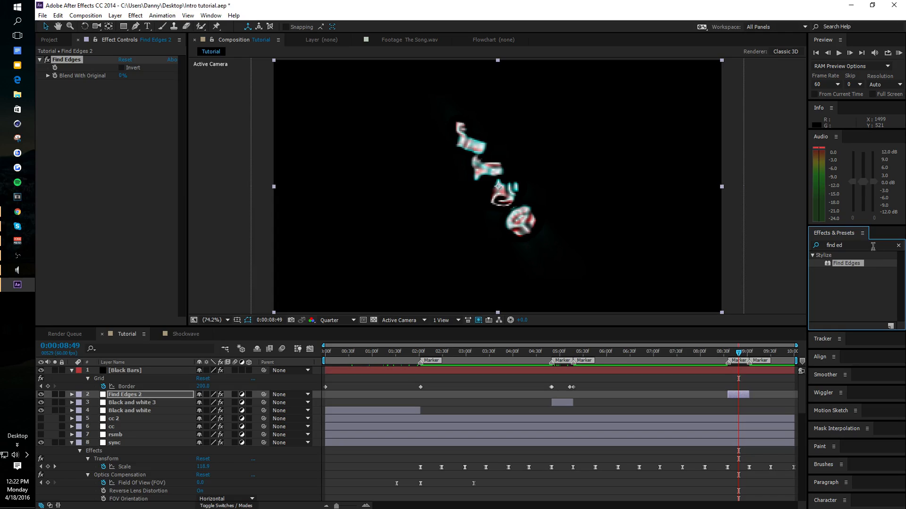
- Find the 4-Color Gradient effect and apply it to the Find Edges 2 layer
{"action": "left_click", "coordinate": [873, 246]}
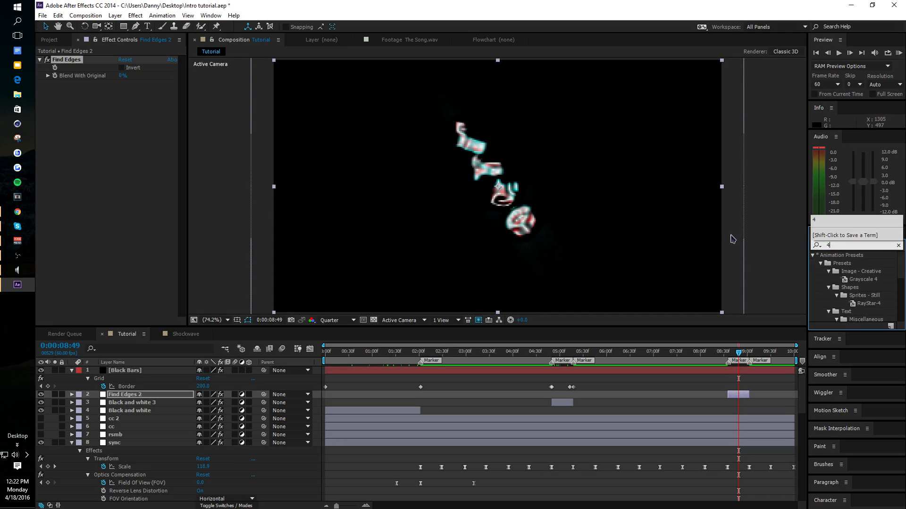
{"action": "type", "text": "4"}
{"action": "left_click_drag", "start_coordinate": [848, 320], "coordinate": [133, 150]}
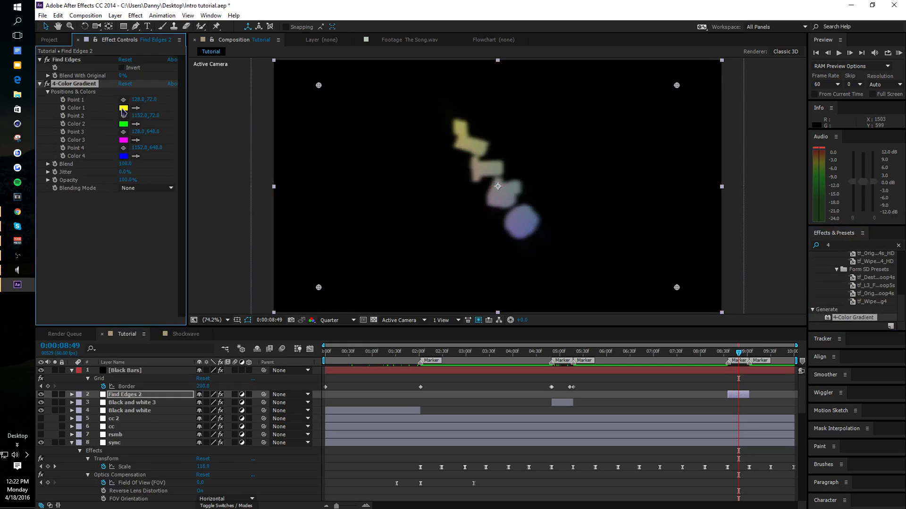
- Make all four colors of the 4-Color Gradient pure red and set its blending mode to Color
{"action": "left_click", "coordinate": [122, 108]}
{"action": "left_click_drag", "start_coordinate": [538, 212], "coordinate": [539, 182]}
{"action": "left_click", "coordinate": [612, 203]}
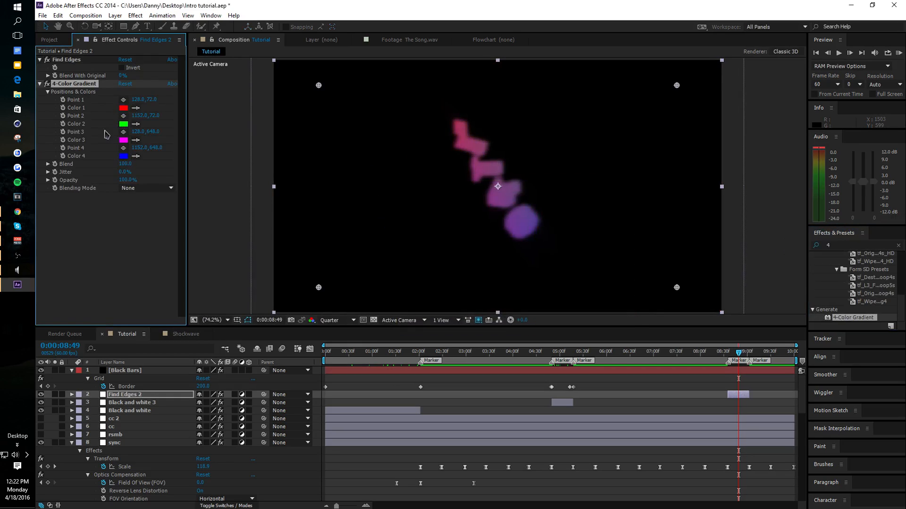
{"action": "left_click", "coordinate": [135, 124]}
{"action": "left_click", "coordinate": [123, 109]}
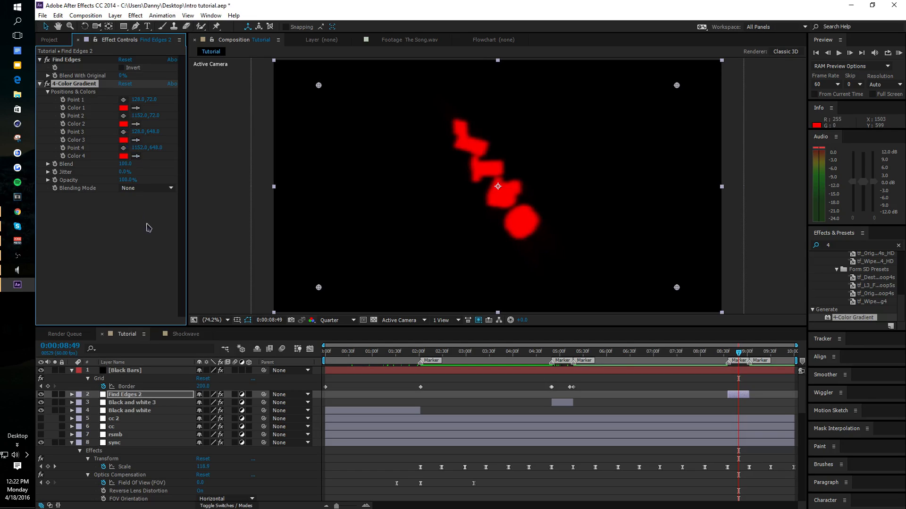
{"action": "left_click", "coordinate": [142, 188]}
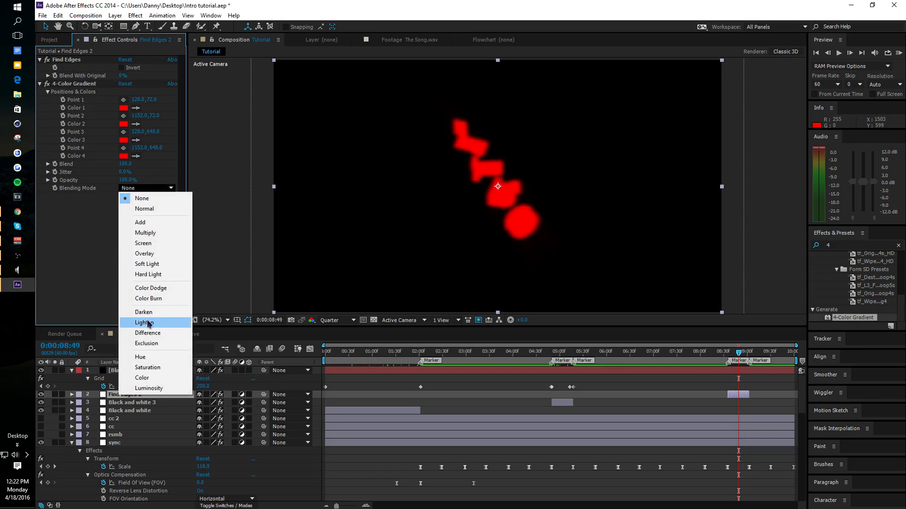
{"action": "left_click", "coordinate": [141, 377]}
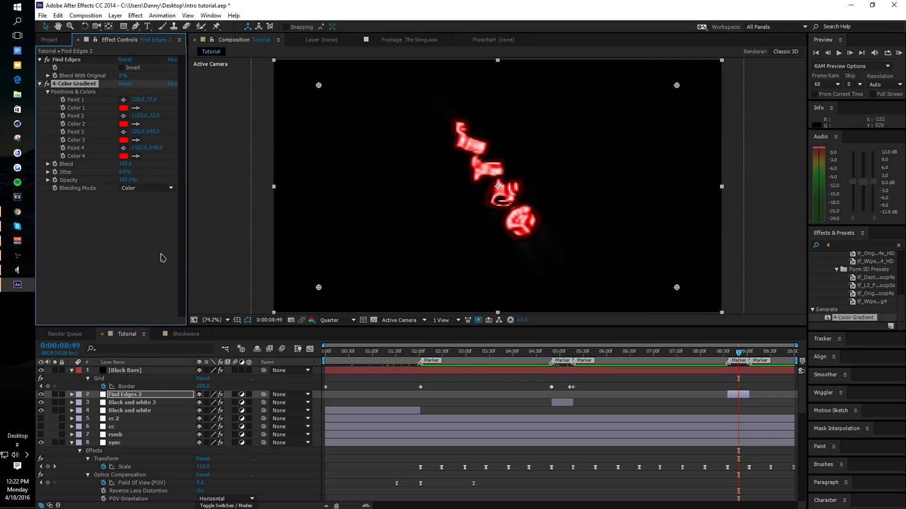
- Turn on the bg layer's visibility and play a preview of the Tutorial composition
{"action": "scroll", "coordinate": [71, 467], "scroll_direction": "down", "scroll_amount": 10}
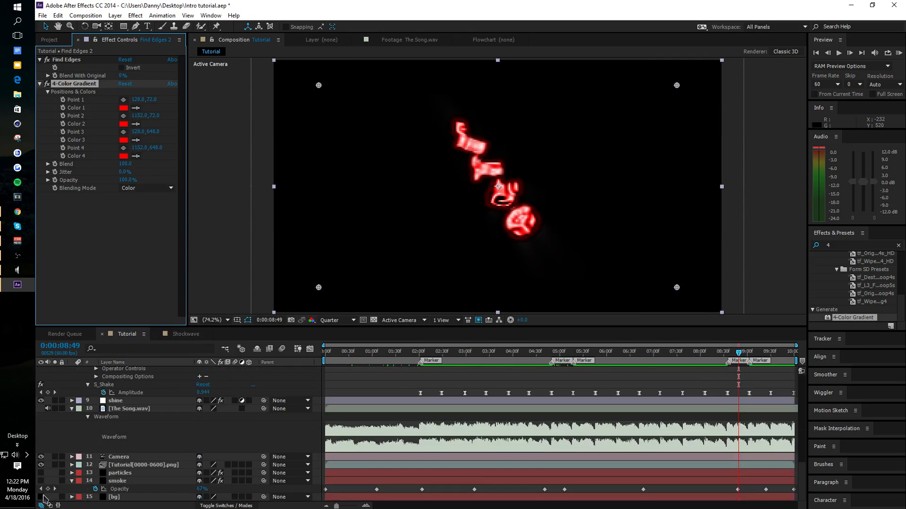
{"action": "left_click", "coordinate": [41, 497]}
{"action": "scroll", "coordinate": [566, 424], "scroll_direction": "up", "scroll_amount": 10}
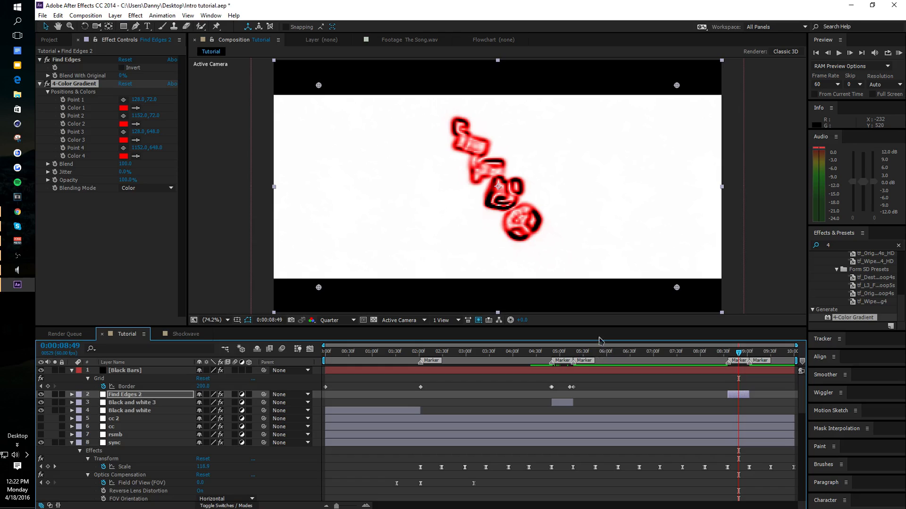
{"action": "key", "text": "KP_0"}
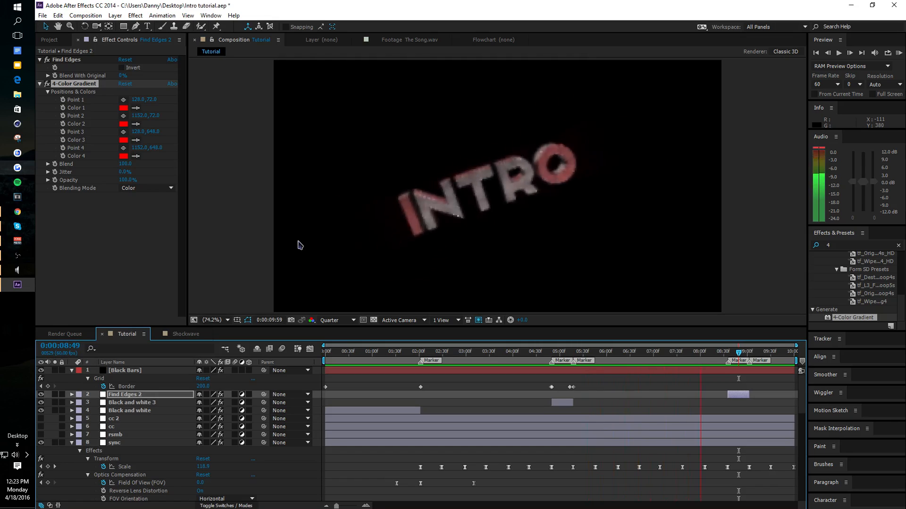
{"action": "key", "text": "space"}
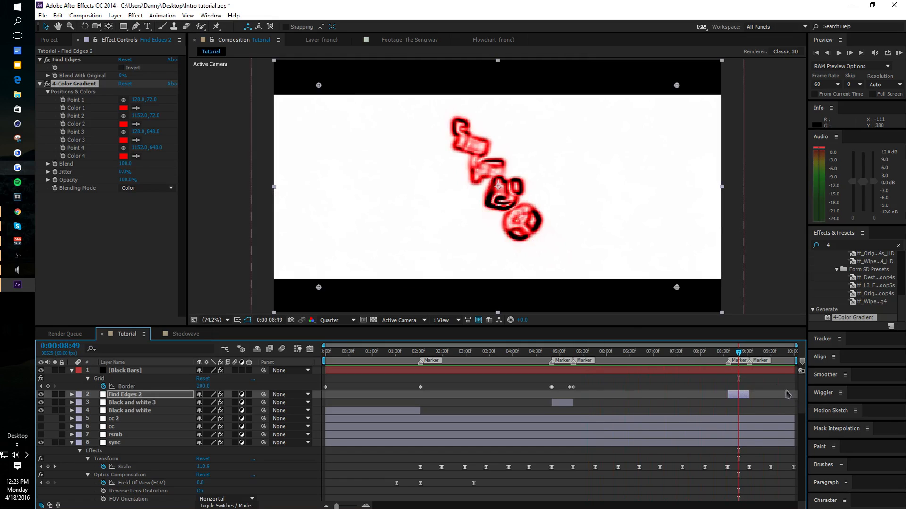
- Copy the Shockwave layer from the Shockwave composition and return to the Tutorial composition
{"action": "left_click_drag", "start_coordinate": [713, 349], "coordinate": [761, 347]}
{"action": "left_click", "coordinate": [50, 41]}
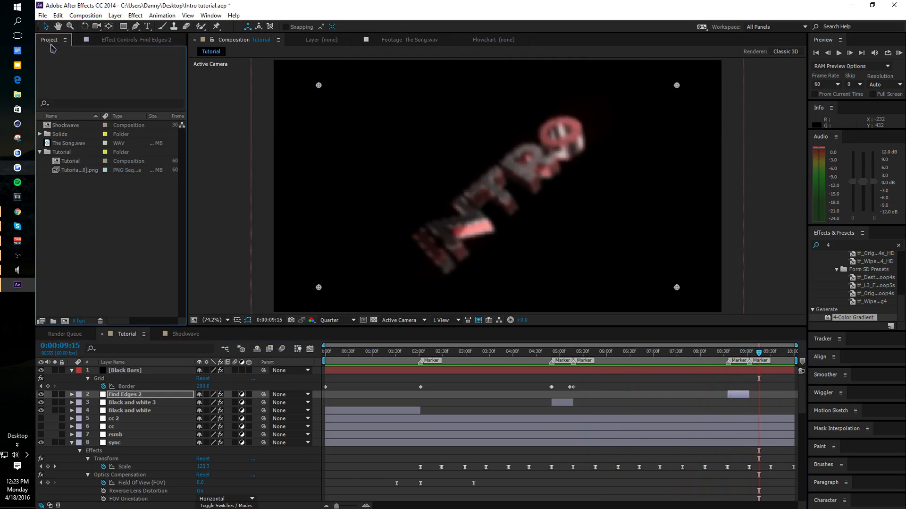
{"action": "left_click", "coordinate": [340, 472]}
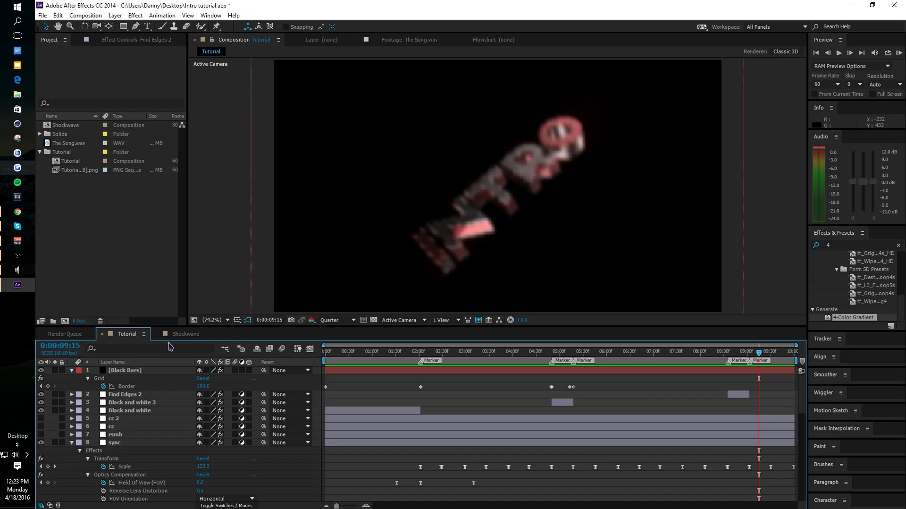
{"action": "left_click", "coordinate": [168, 336]}
{"action": "left_click", "coordinate": [134, 333]}
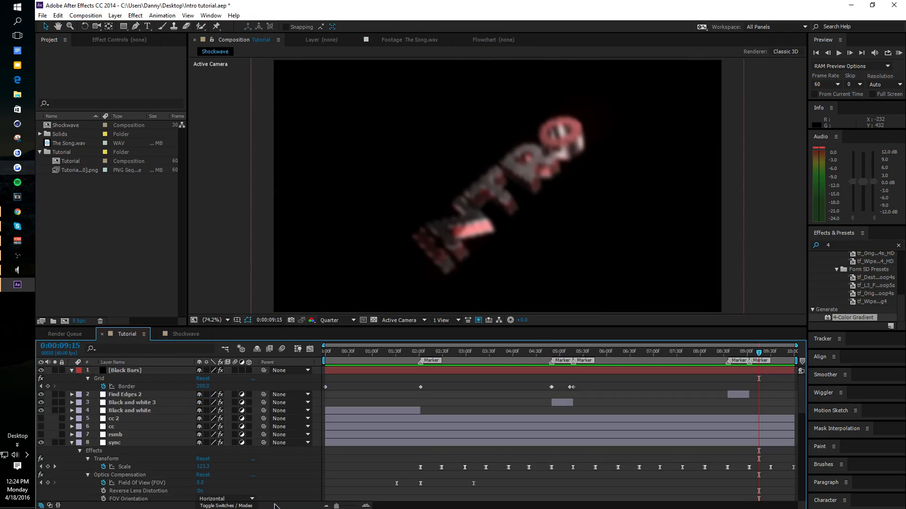
- Paste the Shockwave layer directly above the particles layer and shift it to start at 0:00:02:02
{"action": "scroll", "coordinate": [299, 460], "scroll_direction": "down", "scroll_amount": 3}
{"action": "scroll", "coordinate": [298, 460], "scroll_direction": "down", "scroll_amount": 5}
{"action": "left_click", "coordinate": [421, 352]}
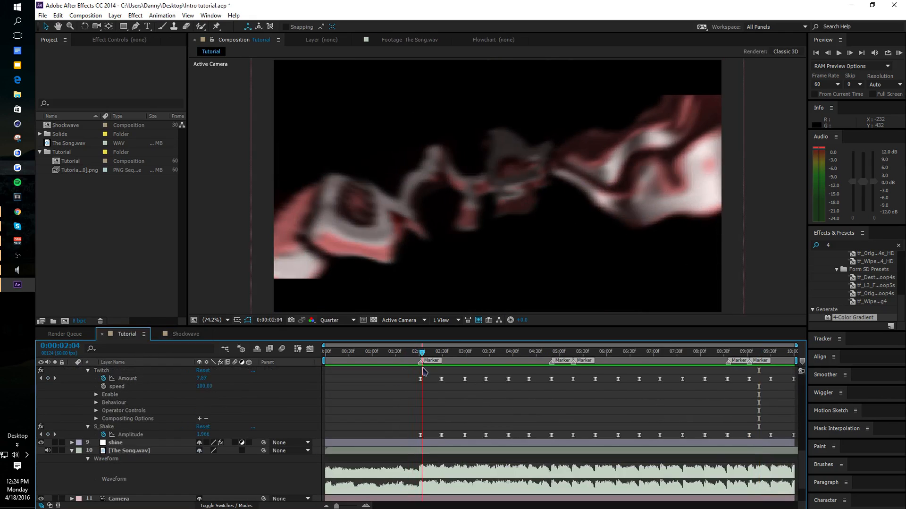
{"action": "key", "text": "Page_Up"}
{"action": "scroll", "coordinate": [133, 495], "scroll_direction": "down", "scroll_amount": 3}
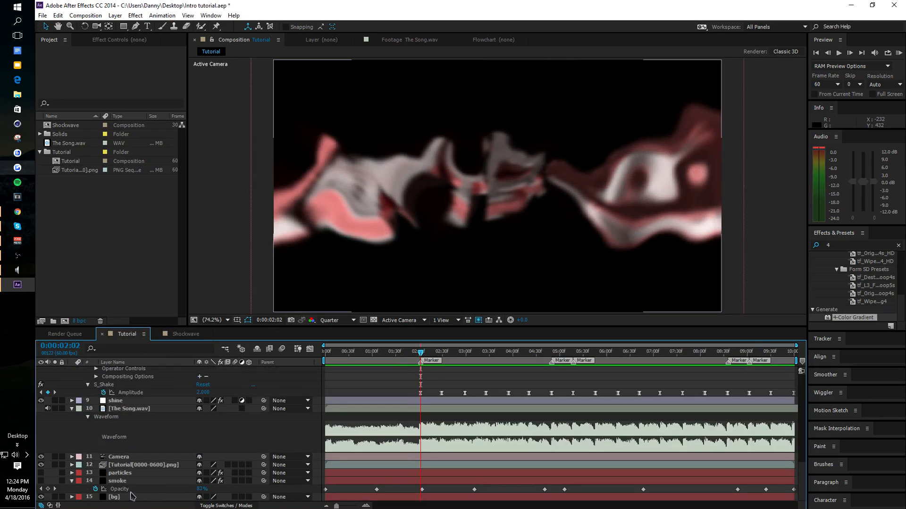
{"action": "left_click", "coordinate": [131, 474]}
{"action": "key", "text": "ctrl+v"}
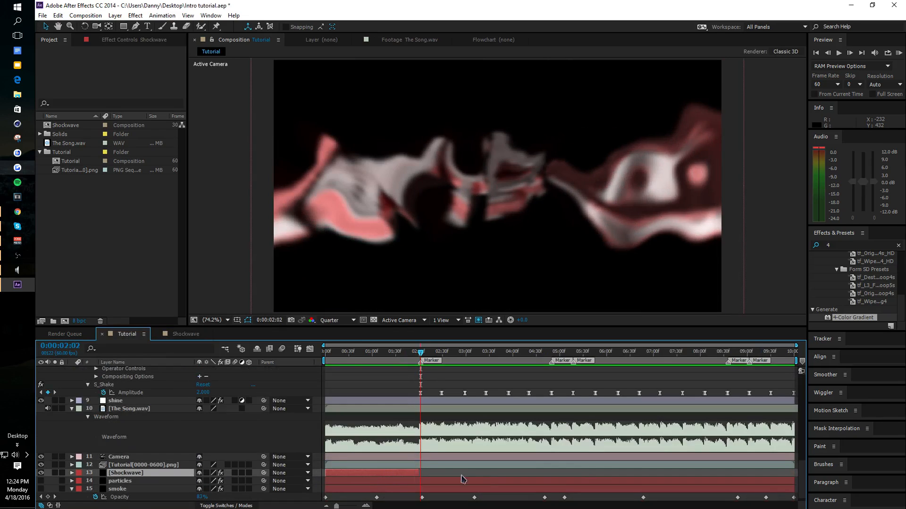
{"action": "left_click_drag", "start_coordinate": [369, 473], "coordinate": [466, 477]}
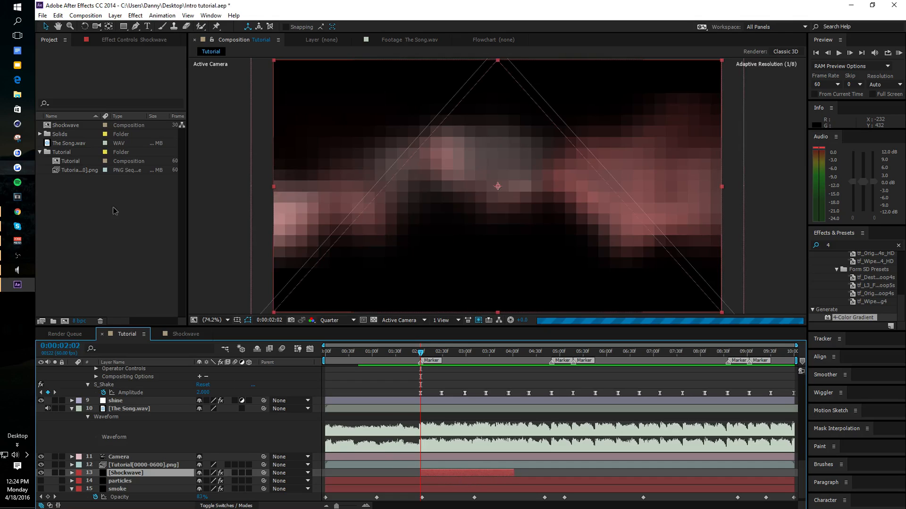
- Set the Center XY of the Shockwave layer's Form effect to 0, 0
{"action": "left_click", "coordinate": [106, 40]}
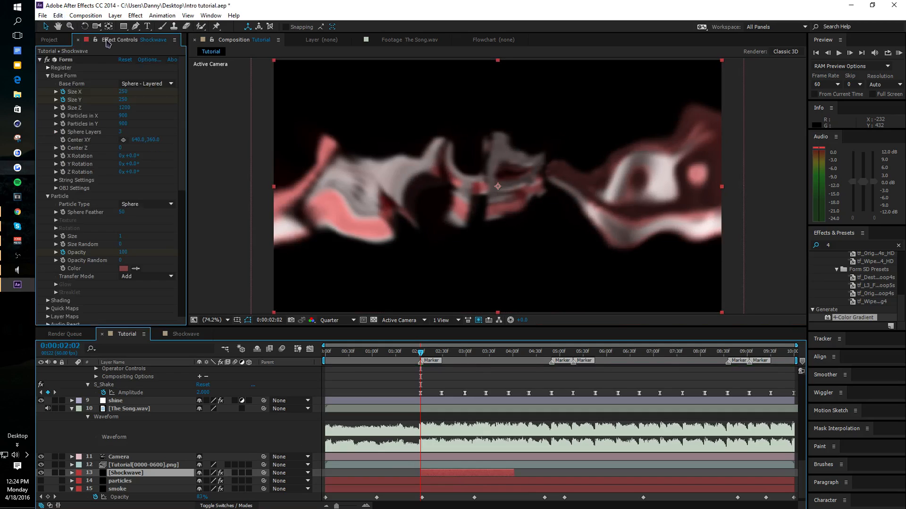
{"action": "left_click", "coordinate": [135, 140]}
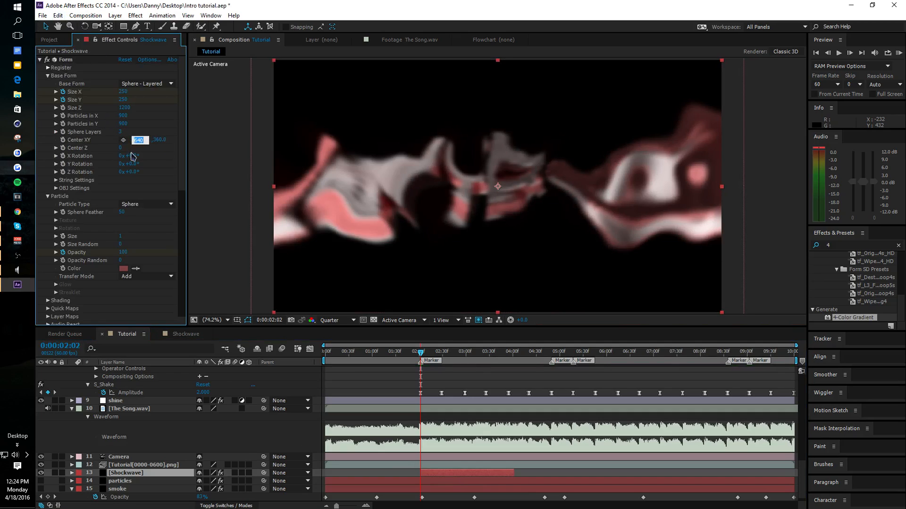
{"action": "type", "text": "0"}
{"action": "key", "text": "Tab"}
{"action": "type", "text": "0"}
{"action": "key", "text": "Return"}
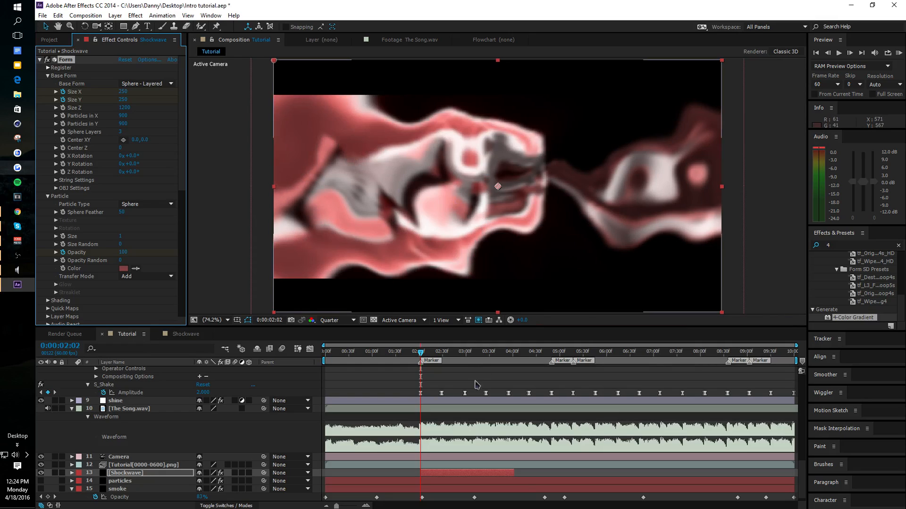
- Reveal the Shockwave keyframes, move the ending Size X, Size Y and Opacity keyframes earlier to just past 0:00:03:30, and trim the layer's end to match
{"action": "left_click", "coordinate": [457, 352]}
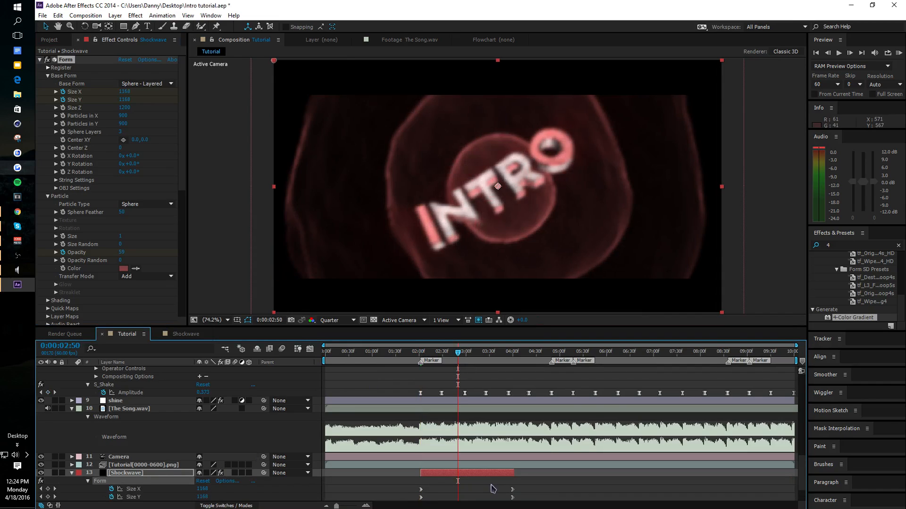
{"action": "key", "text": "u"}
{"action": "left_click_drag", "start_coordinate": [543, 480], "coordinate": [495, 454]}
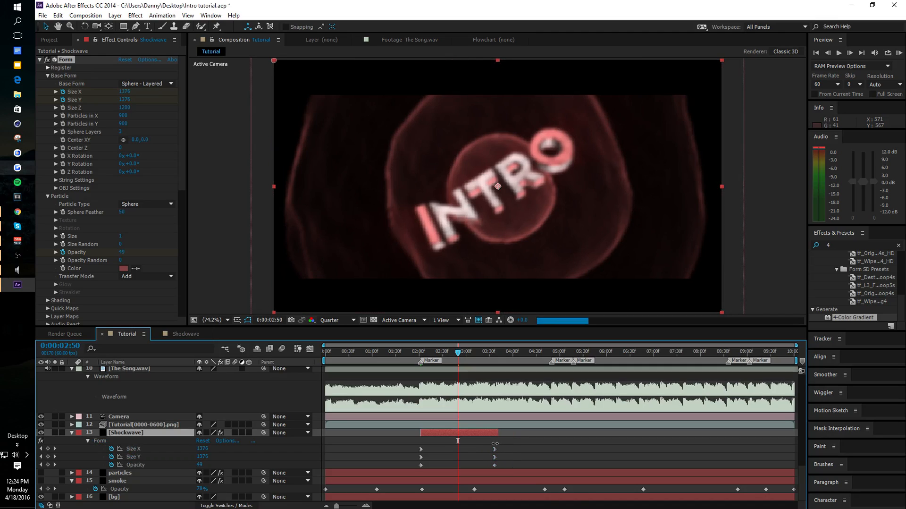
{"action": "left_click", "coordinate": [507, 454]}
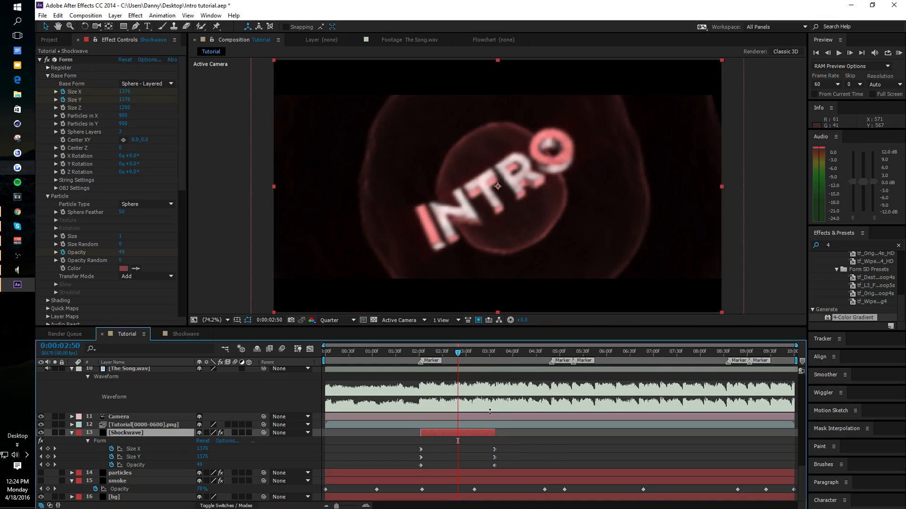
{"action": "scroll", "coordinate": [446, 411], "scroll_direction": "up", "scroll_amount": 5}
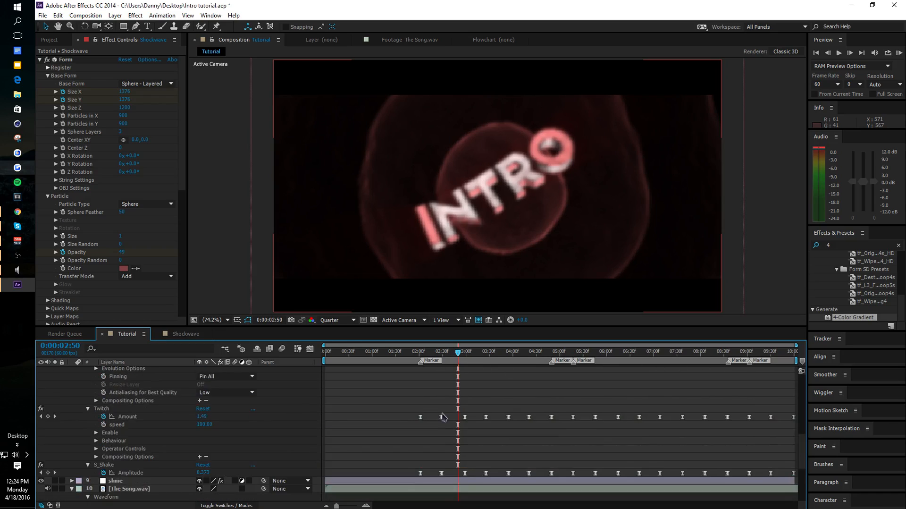
{"action": "scroll", "coordinate": [444, 408], "scroll_direction": "down", "scroll_amount": 5}
{"action": "left_click", "coordinate": [477, 353]}
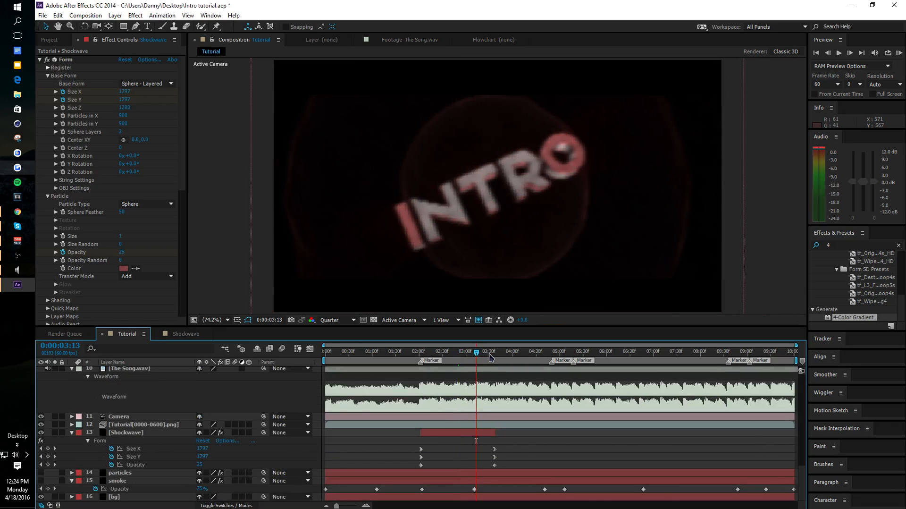
- Move to 0:00:02:44 and turn on the visibility of the smoke, particles, rsmb, cc and cc 2 layers
{"action": "left_click", "coordinate": [454, 355]}
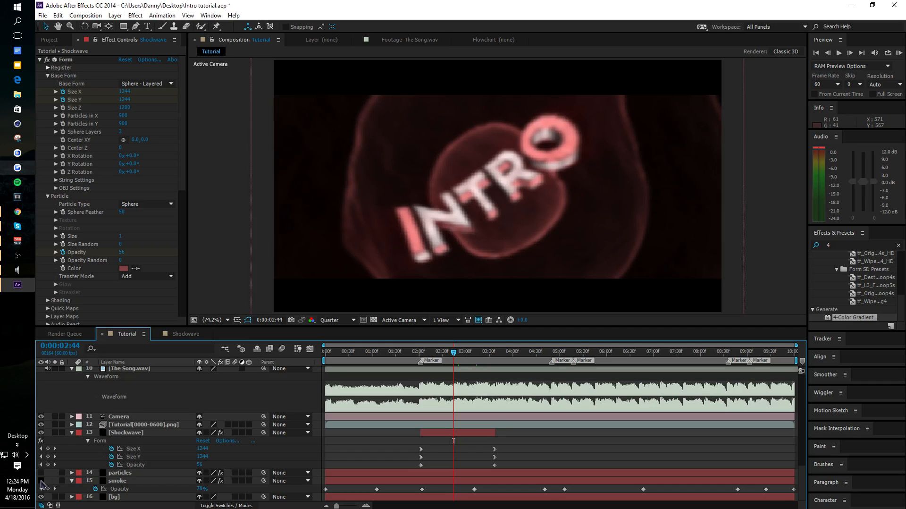
{"action": "scroll", "coordinate": [62, 451], "scroll_direction": "up", "scroll_amount": 5}
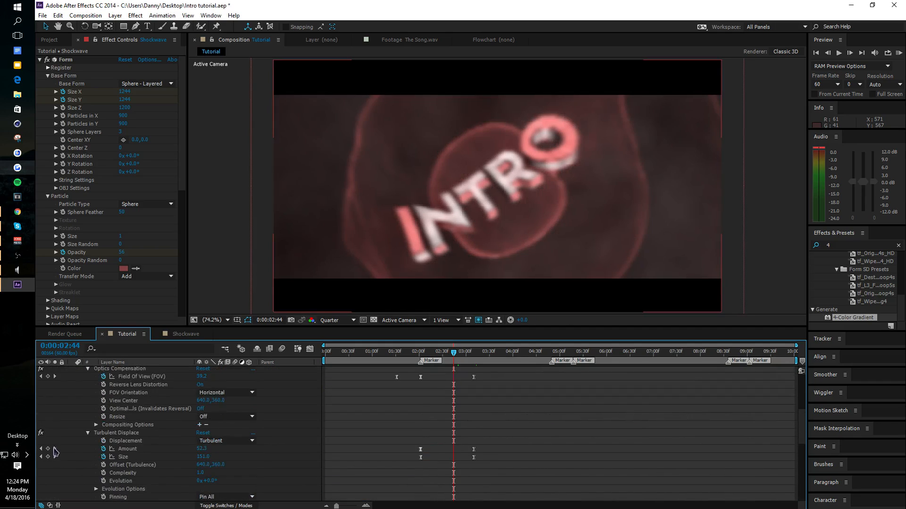
{"action": "scroll", "coordinate": [66, 445], "scroll_direction": "up", "scroll_amount": 2}
{"action": "left_click", "coordinate": [71, 433]}
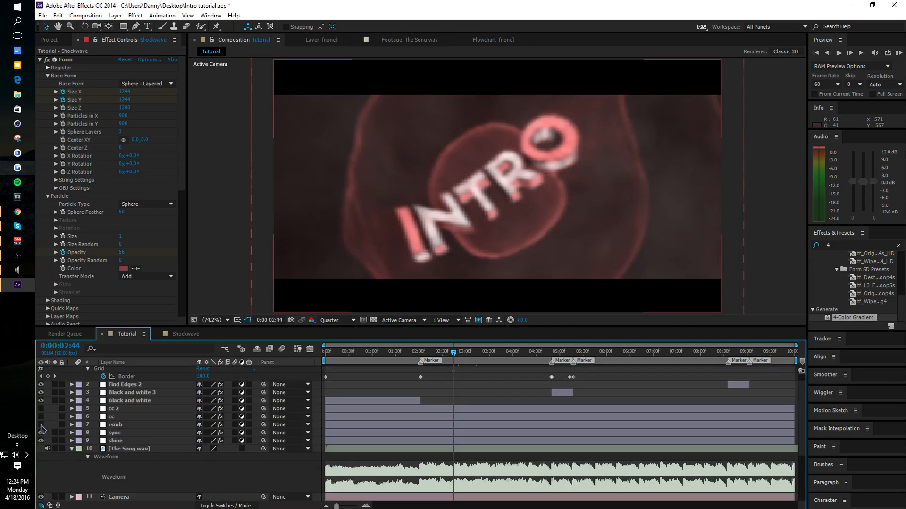
{"action": "left_click", "coordinate": [42, 416]}
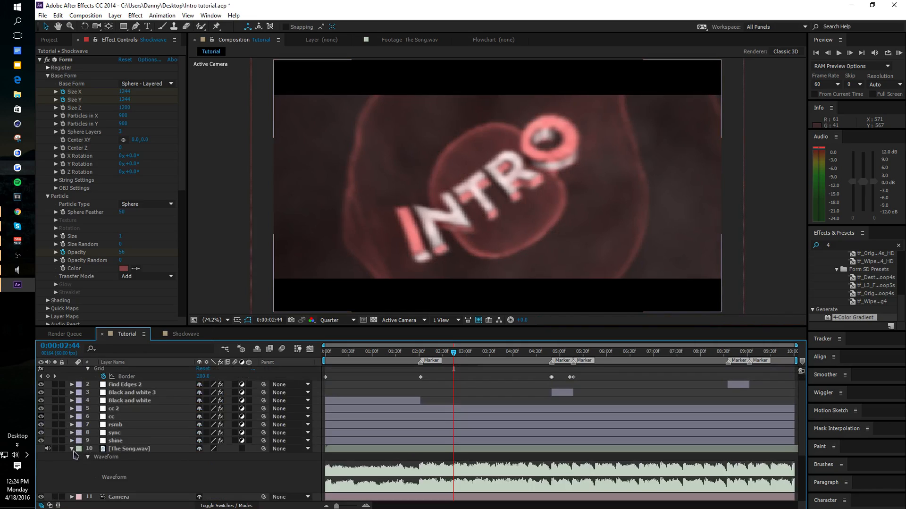
- Collapse the expanded properties of the song, Shockwave, smoke and Black Bars layers in the timeline
{"action": "left_click", "coordinate": [72, 441]}
{"action": "left_click", "coordinate": [72, 442]}
{"action": "left_click", "coordinate": [70, 449]}
{"action": "left_click", "coordinate": [72, 472]}
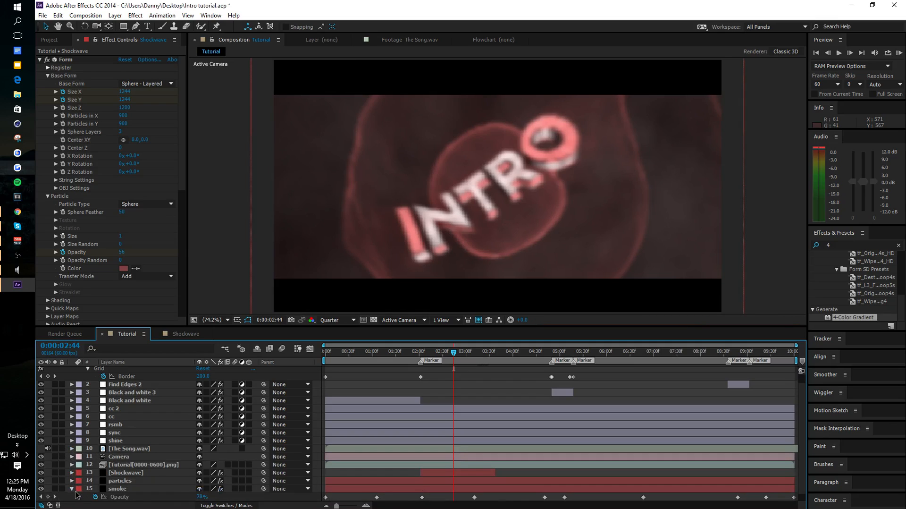
{"action": "left_click", "coordinate": [72, 488]}
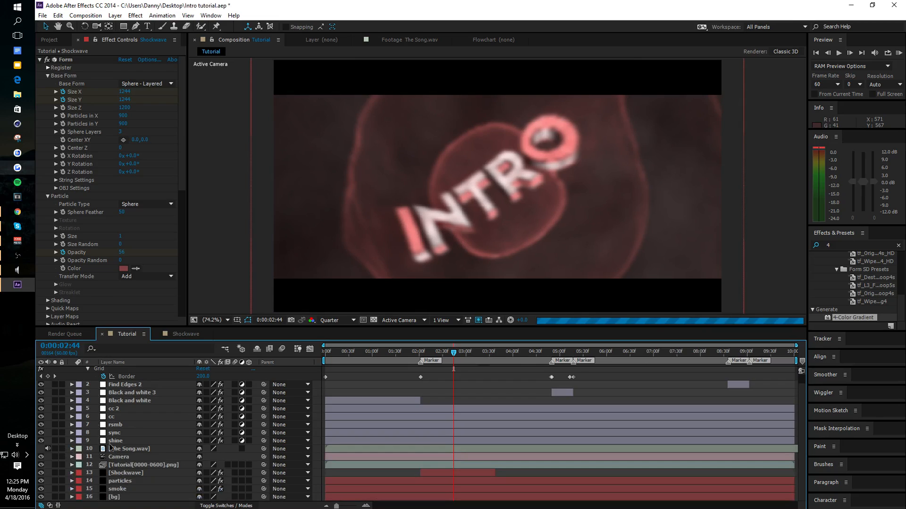
{"action": "scroll", "coordinate": [73, 378], "scroll_direction": "up", "scroll_amount": 1}
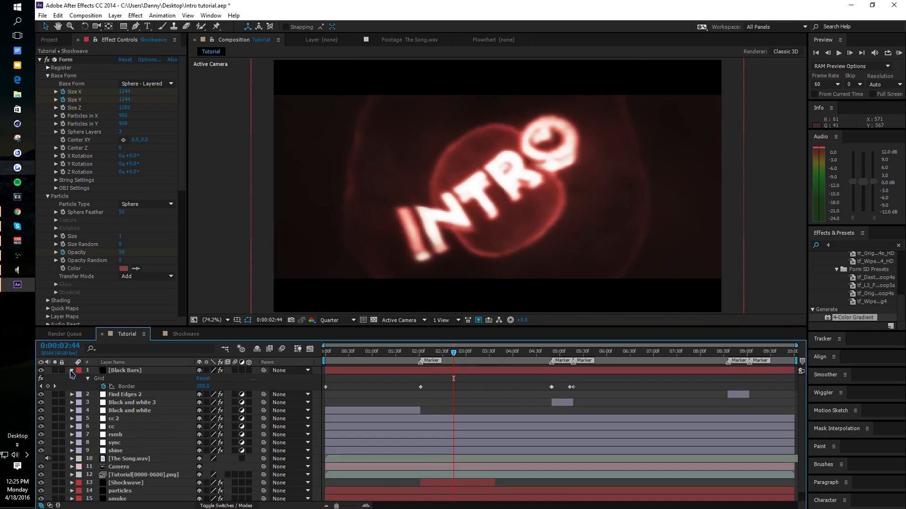
{"action": "left_click", "coordinate": [72, 371]}
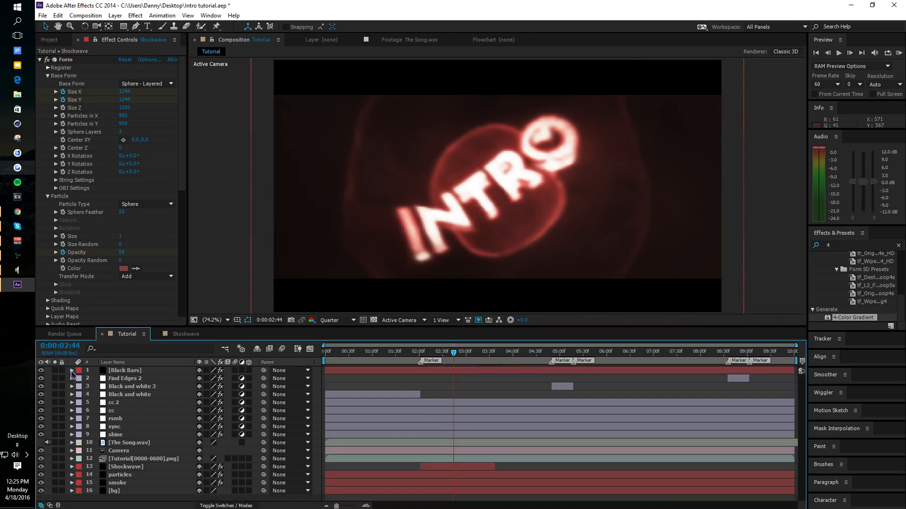
- Show the project contents, clear the effects search and save the project
{"action": "left_click", "coordinate": [49, 39]}
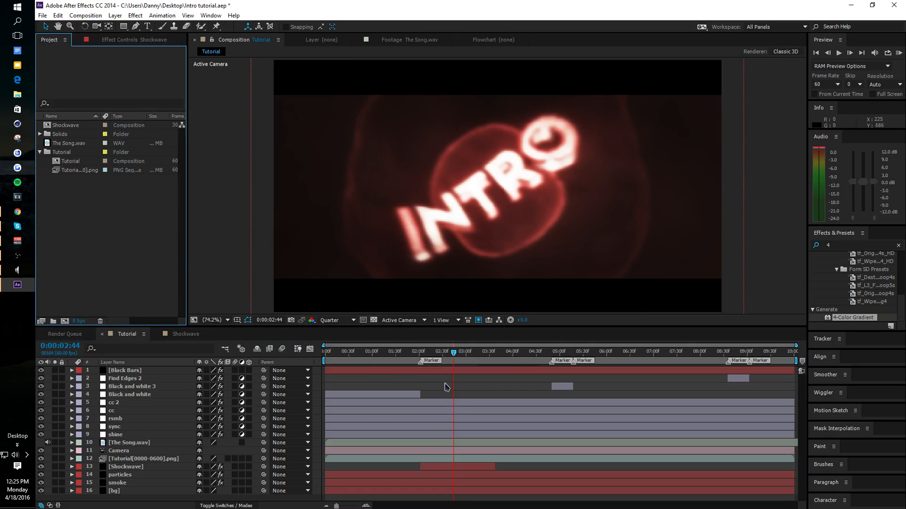
{"action": "left_click", "coordinate": [458, 396]}
{"action": "left_click", "coordinate": [899, 245]}
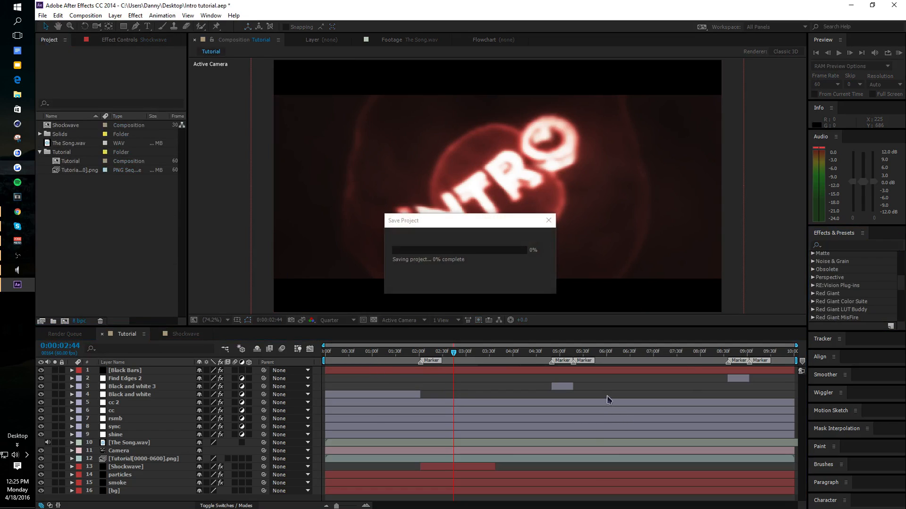